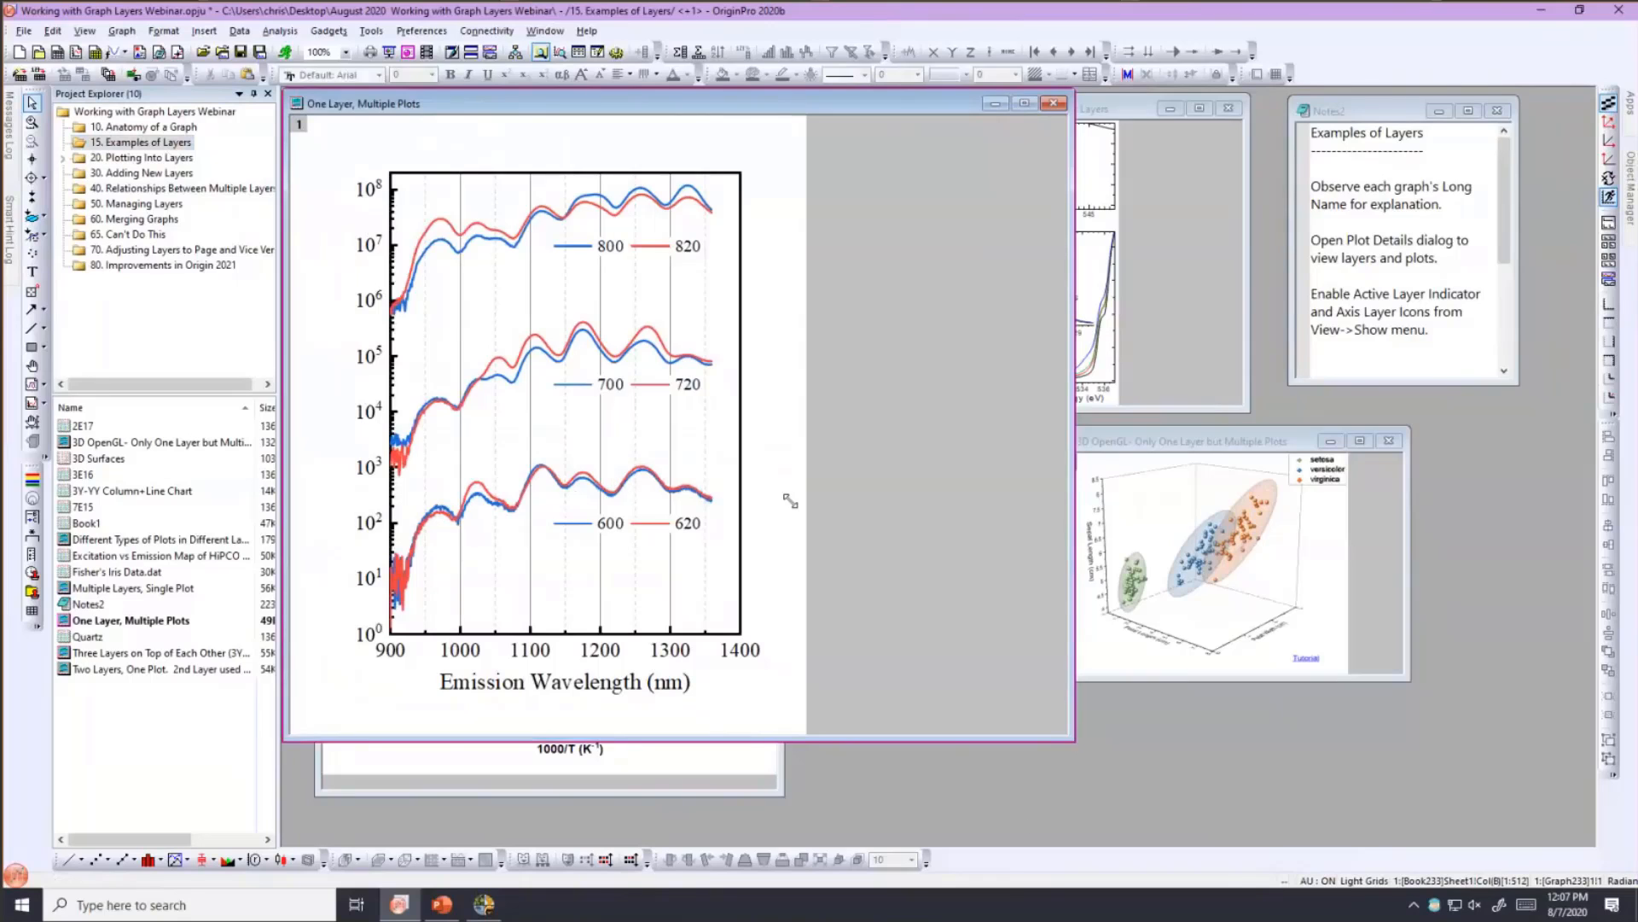
- Enlarge the "Two Layers, One Plot" graph window to examine its temperature and 1000/T axes, and shrink it again
drag(650, 377, 656, 192)
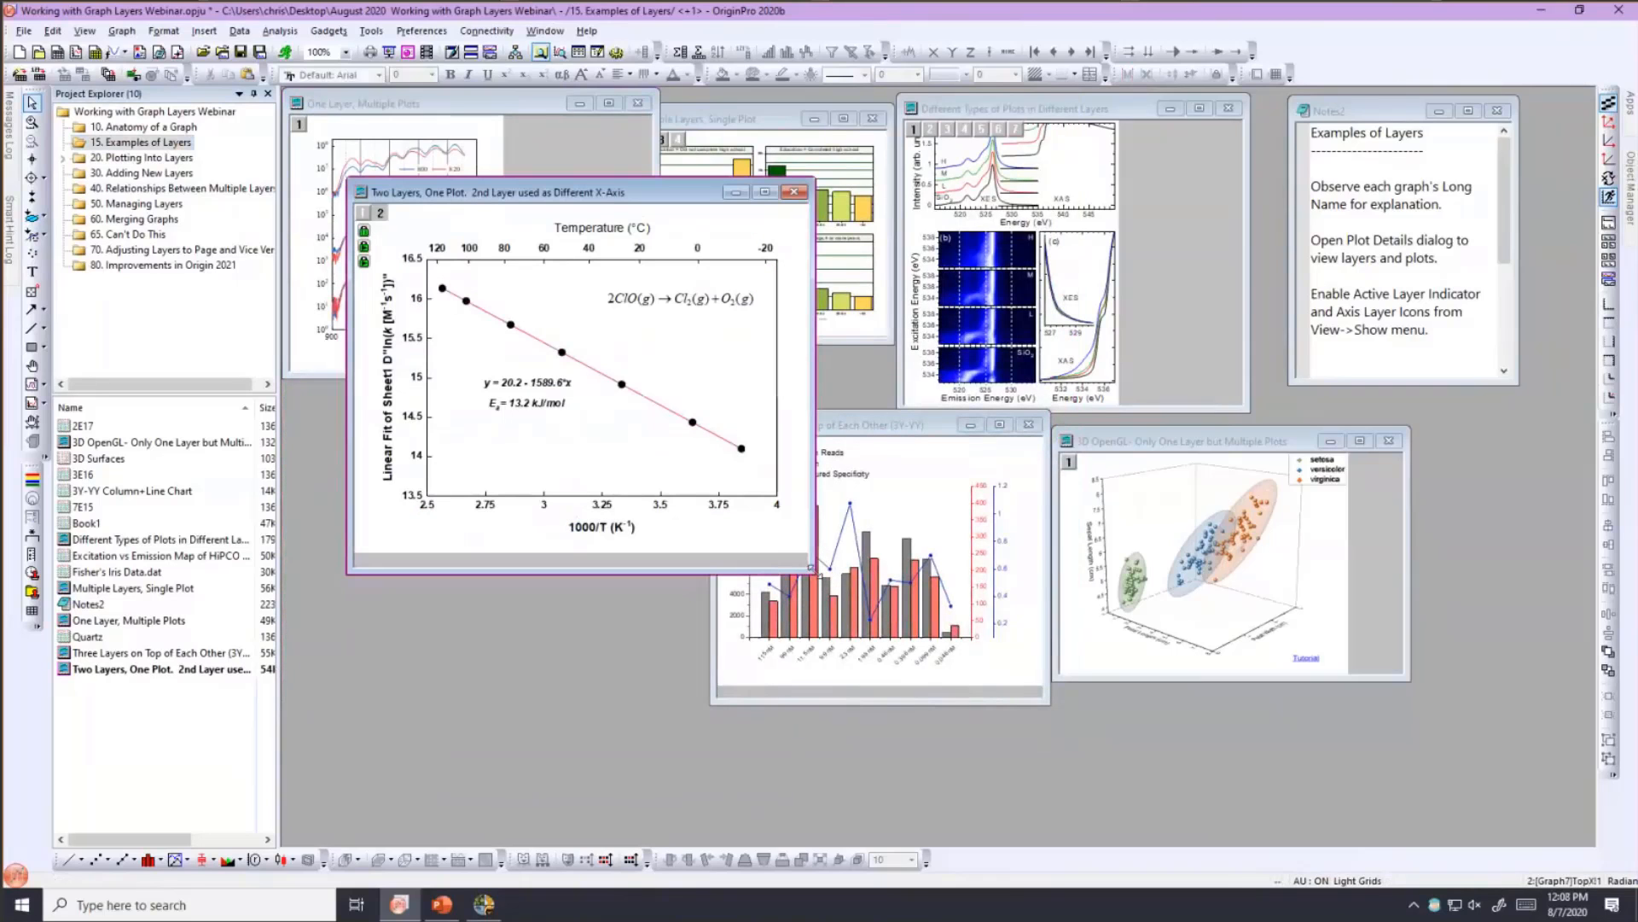
drag(808, 567, 986, 713)
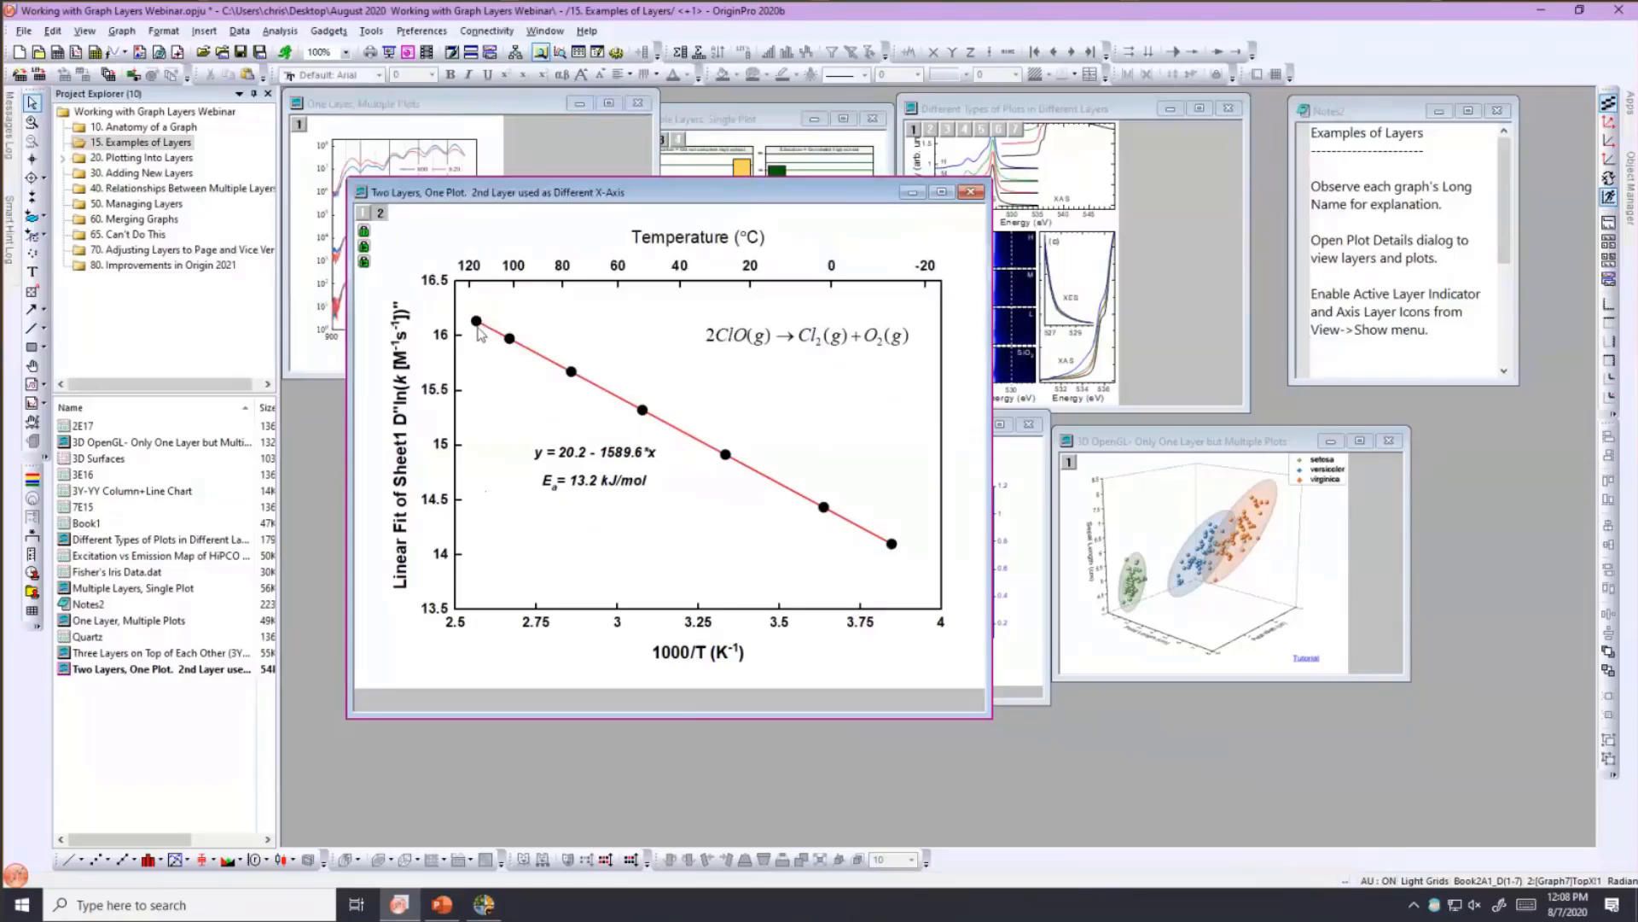
mouse_move(509, 340)
drag(991, 721, 668, 540)
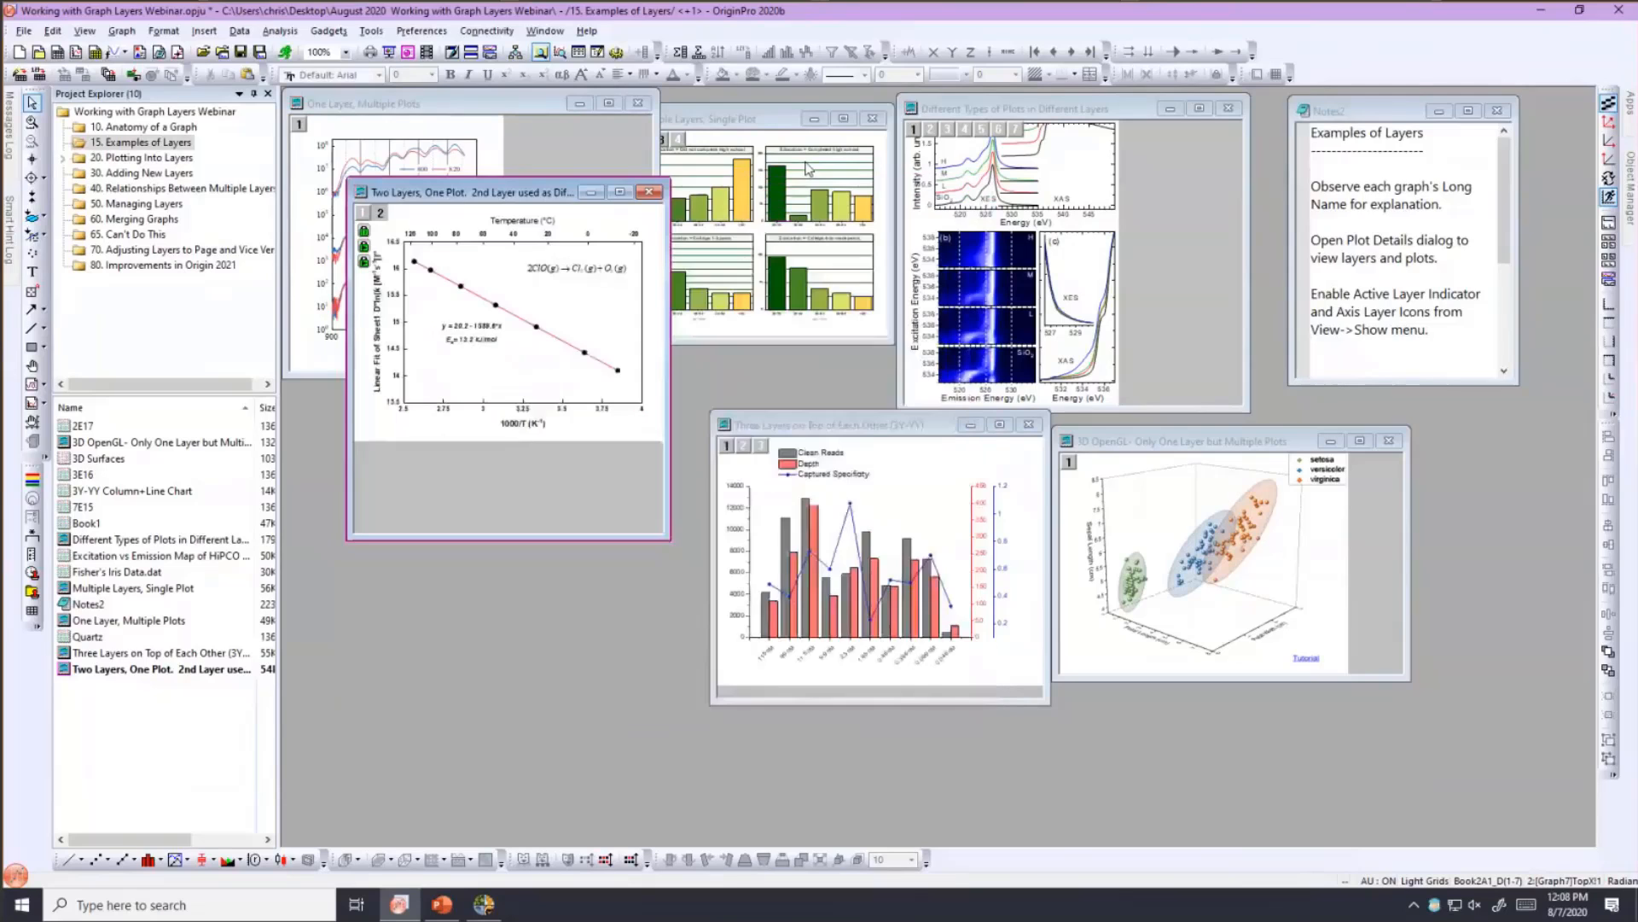
- Enlarge the "Multiple Layers, Single Plot" graph window to examine its four education bar chart panels, and shrink it again
click(759, 126)
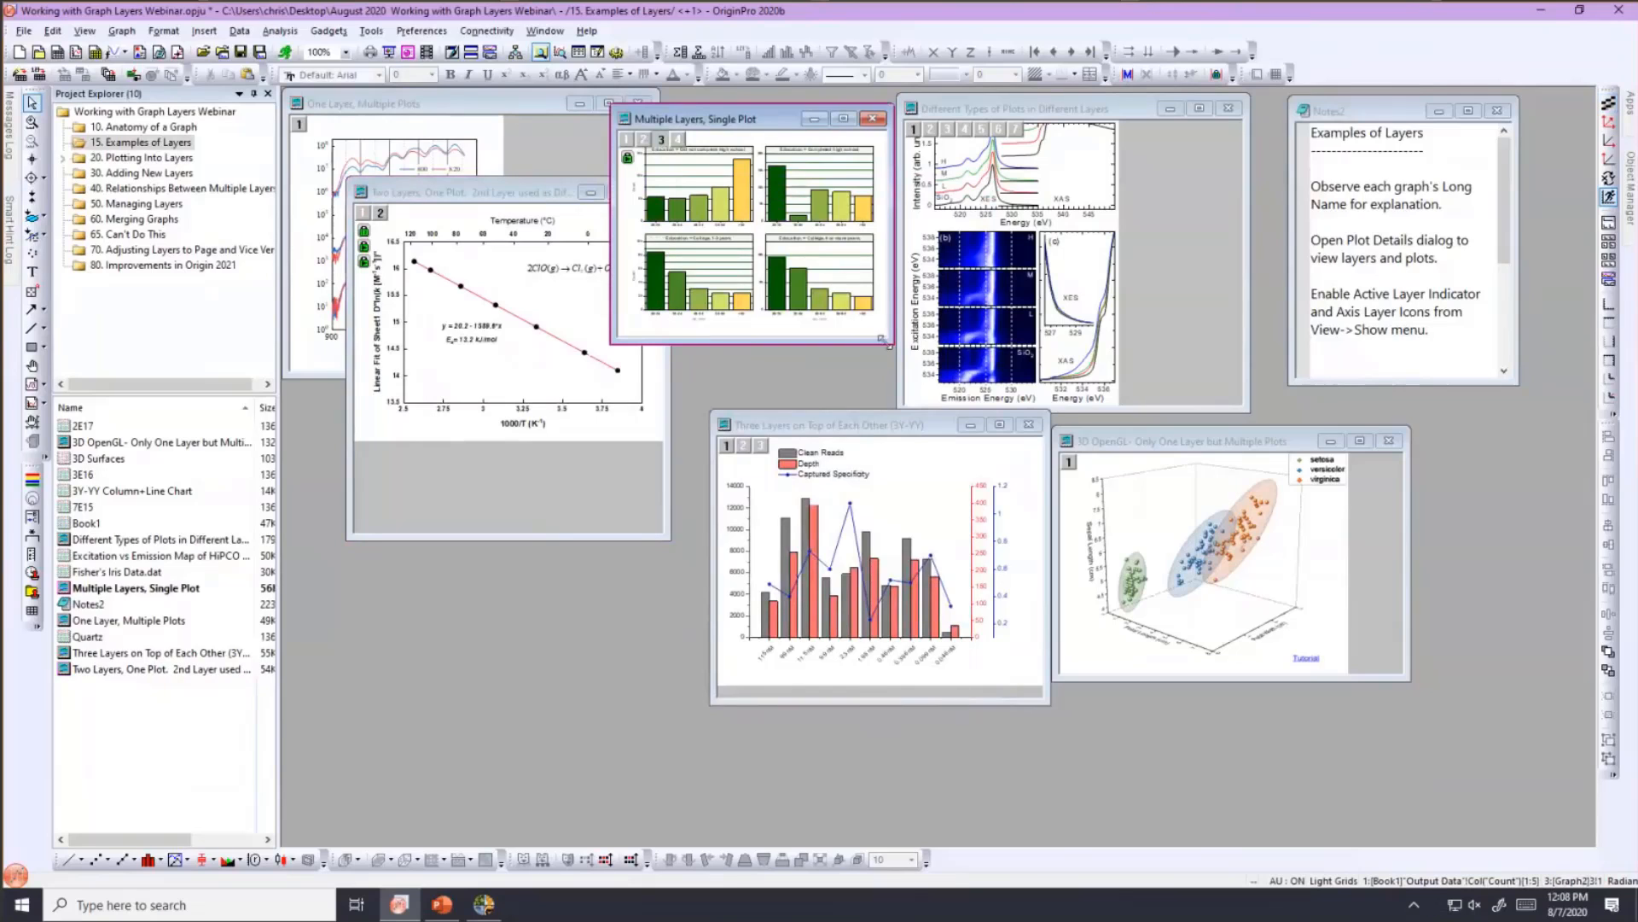
drag(915, 373, 1259, 667)
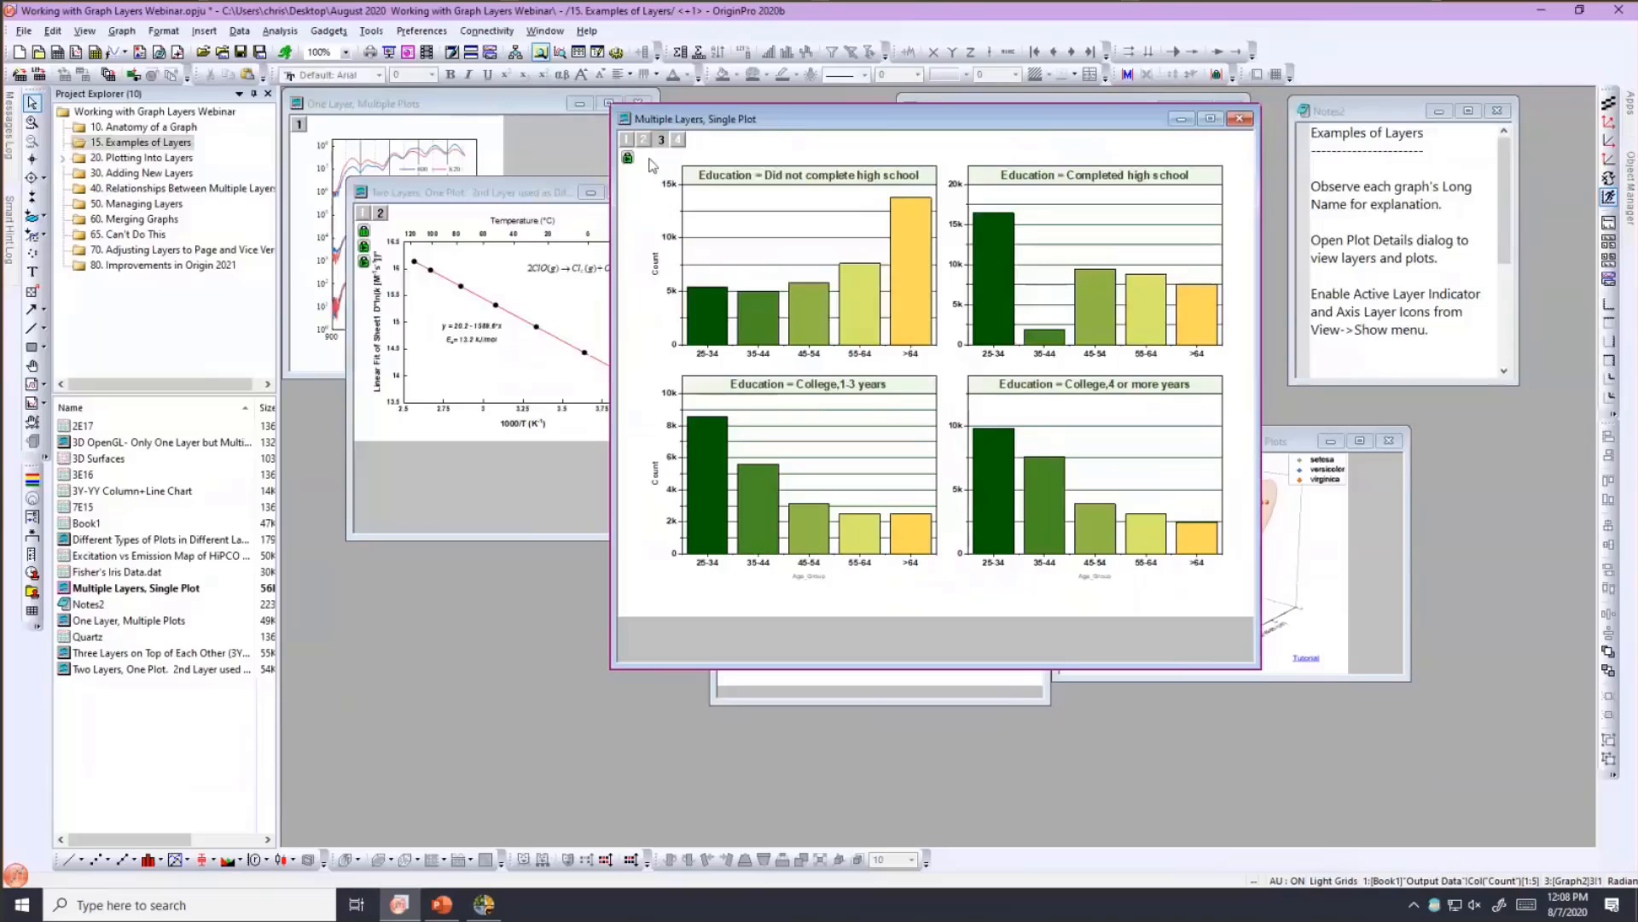
drag(776, 120, 650, 165)
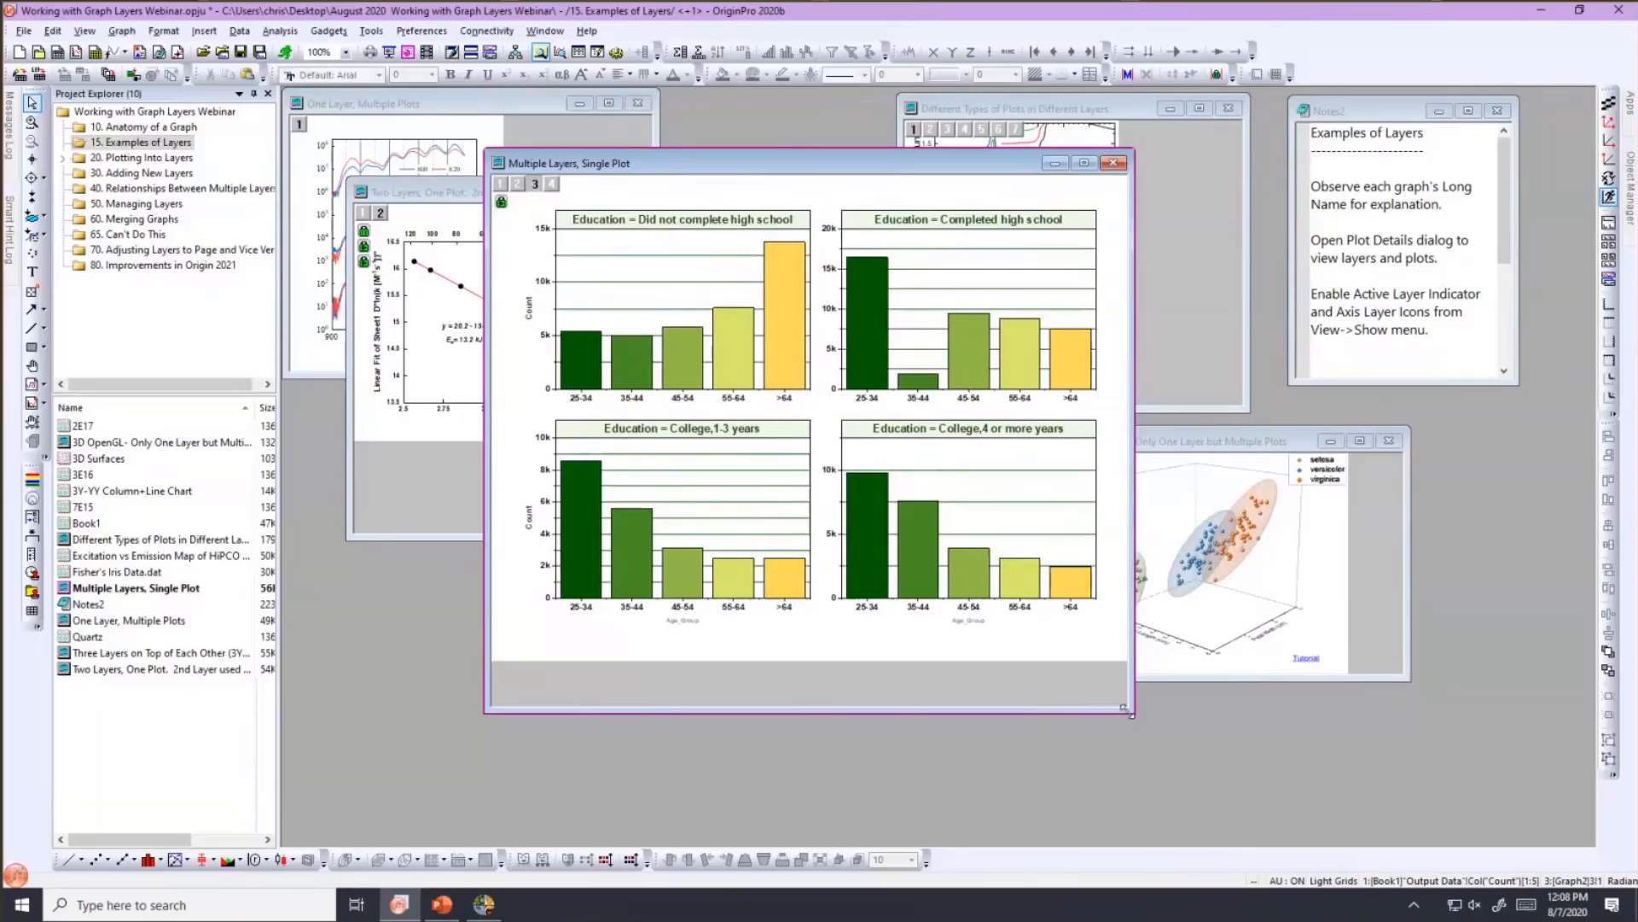
drag(1131, 710, 854, 376)
- Enlarge the "Three Layers on Top of Each Other (3Y-YY)" graph window to examine its overlaid layers, and shrink it again
click(872, 426)
drag(657, 211, 602, 156)
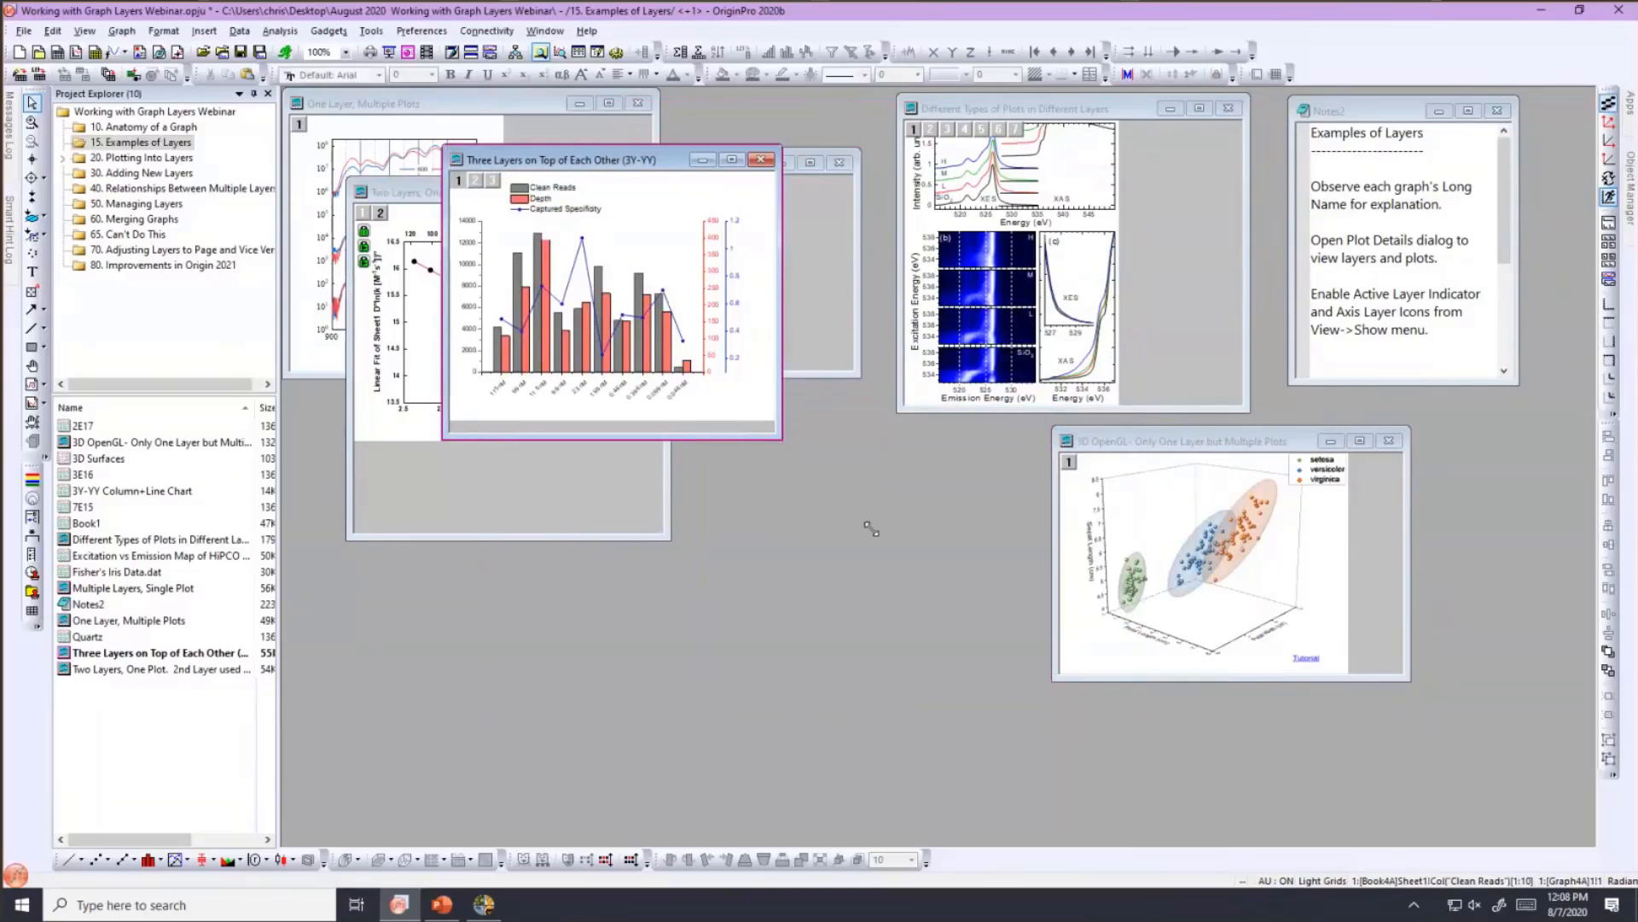
drag(1079, 673, 1082, 675)
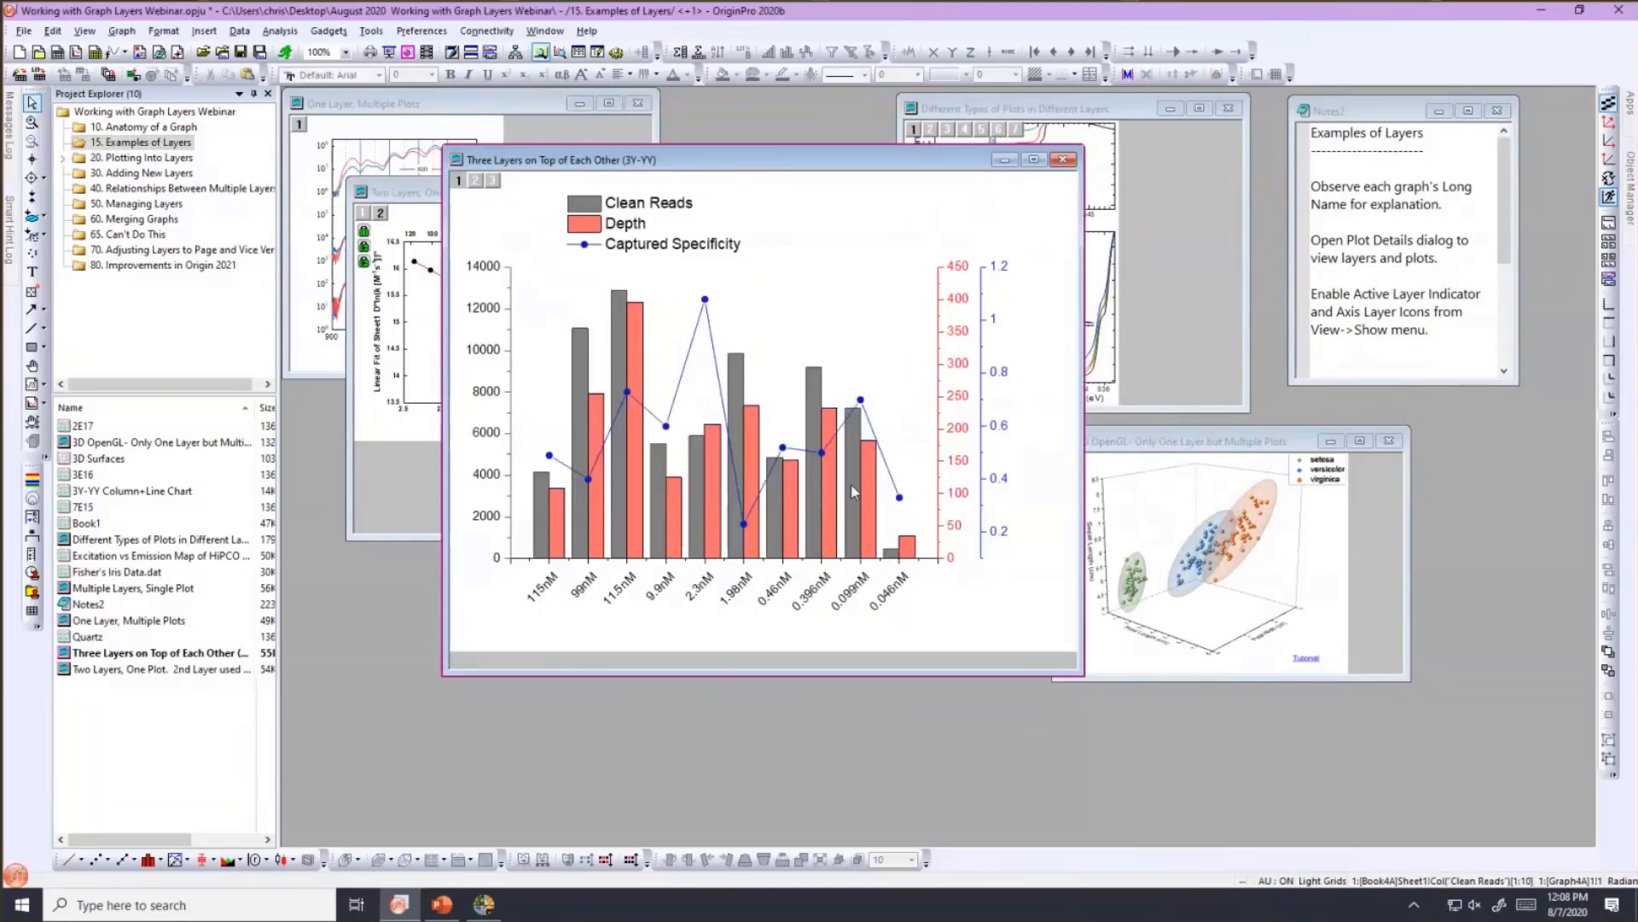
mouse_move(856, 466)
drag(1084, 676, 809, 539)
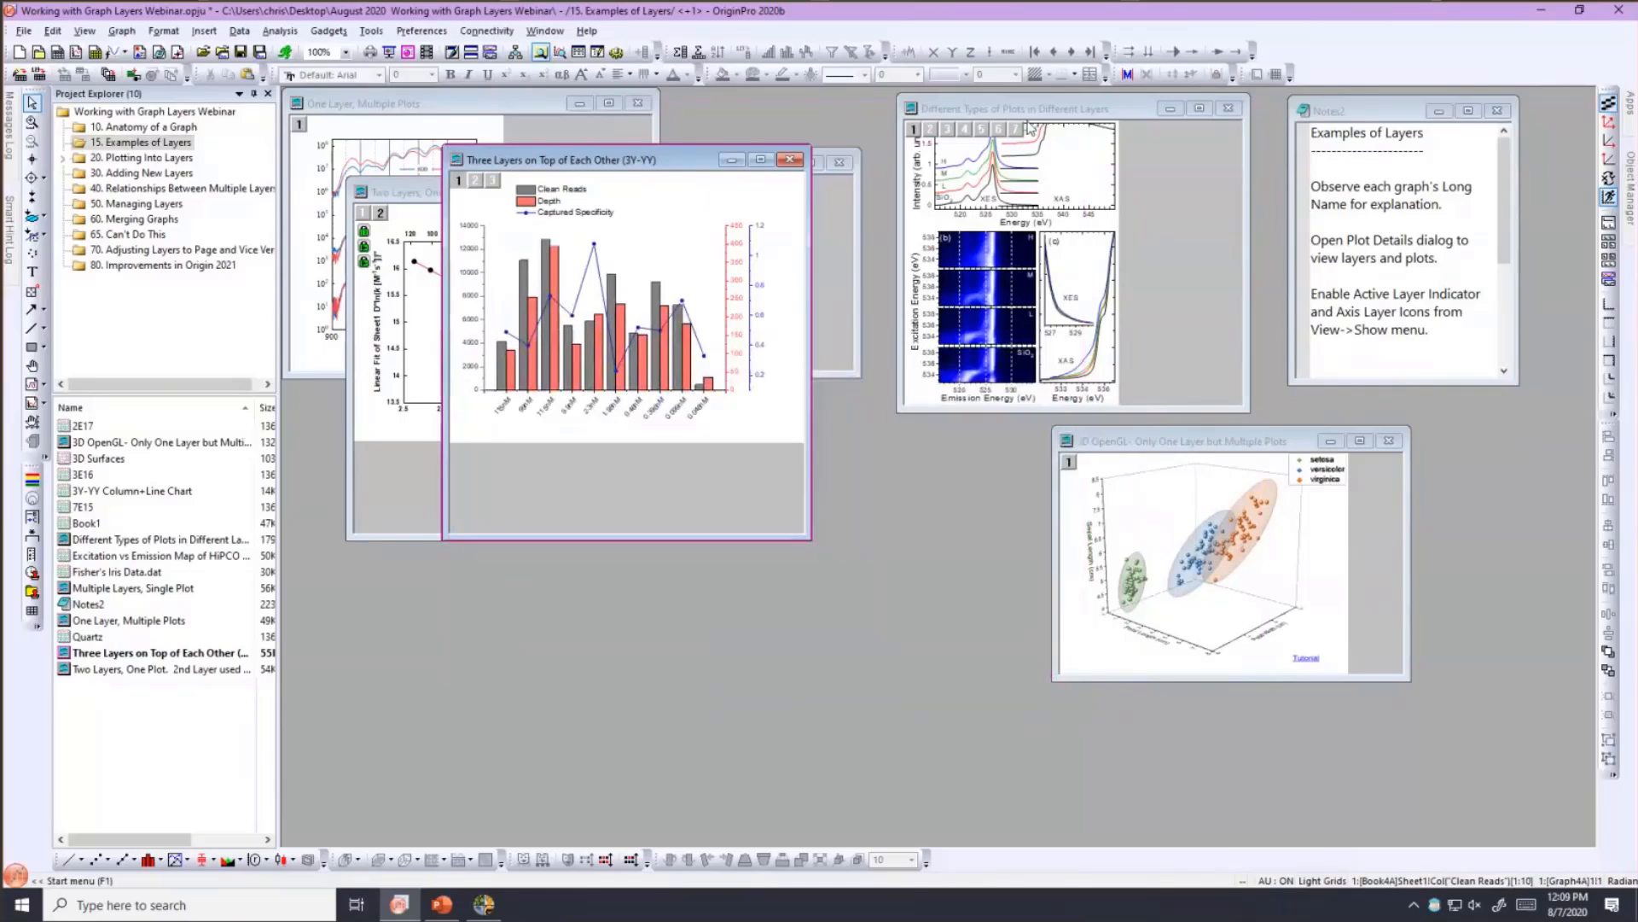
- Enlarge the "Different Types of Plots in Different Layers" graph window to examine its line and contour panels, and shrink it again
click(1003, 109)
drag(1063, 108, 718, 125)
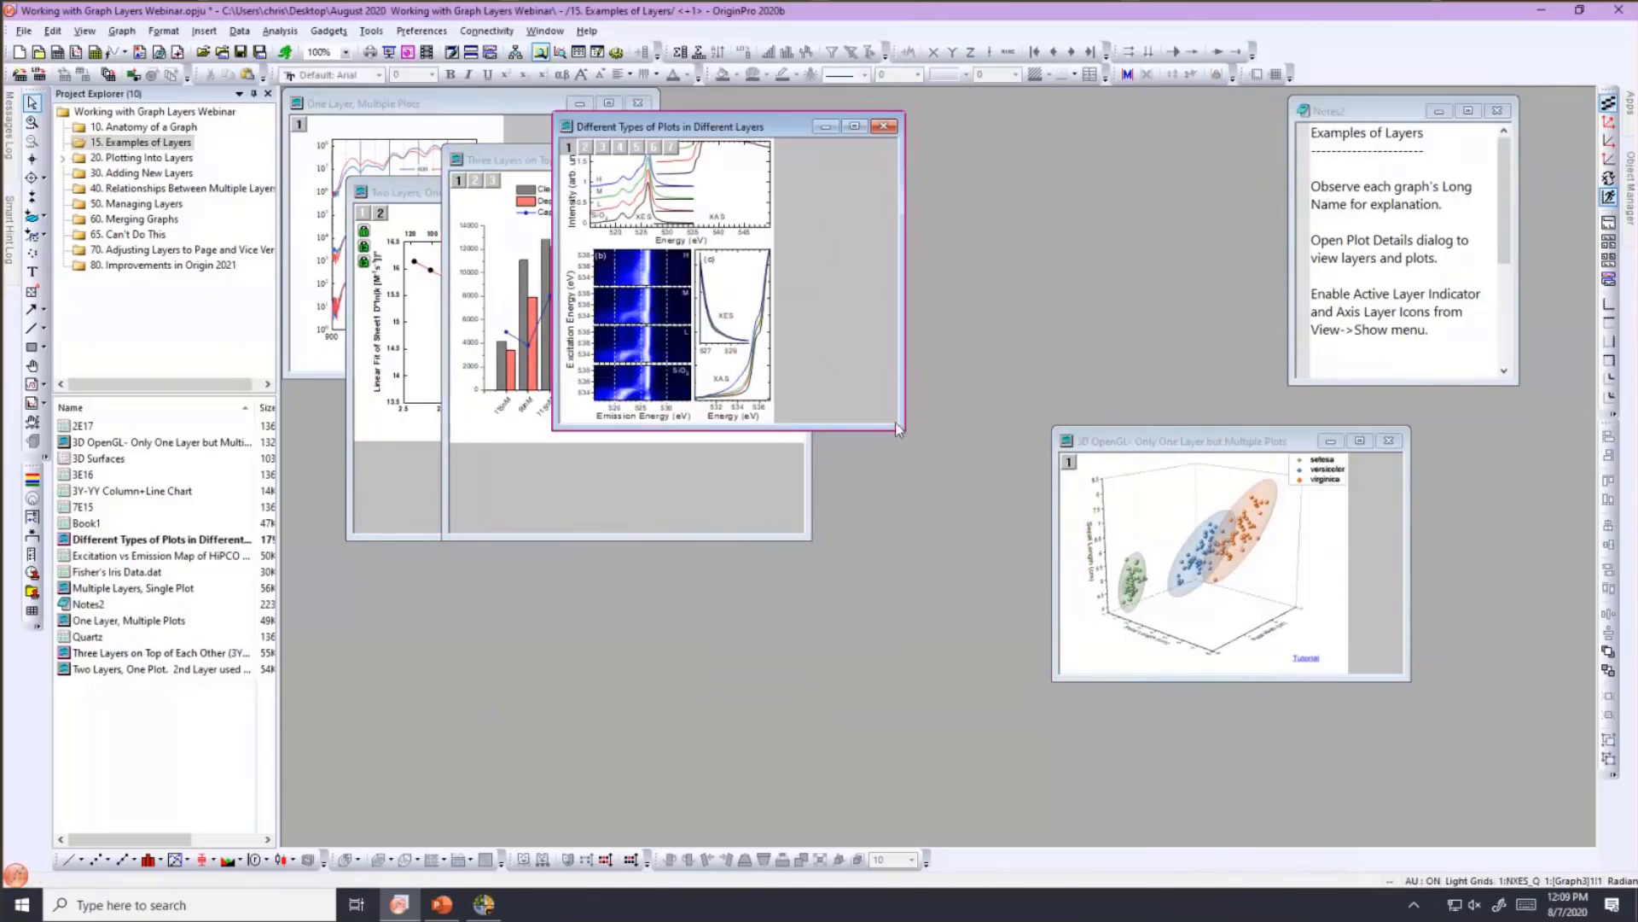
drag(902, 427, 1091, 580)
drag(1277, 607, 1314, 751)
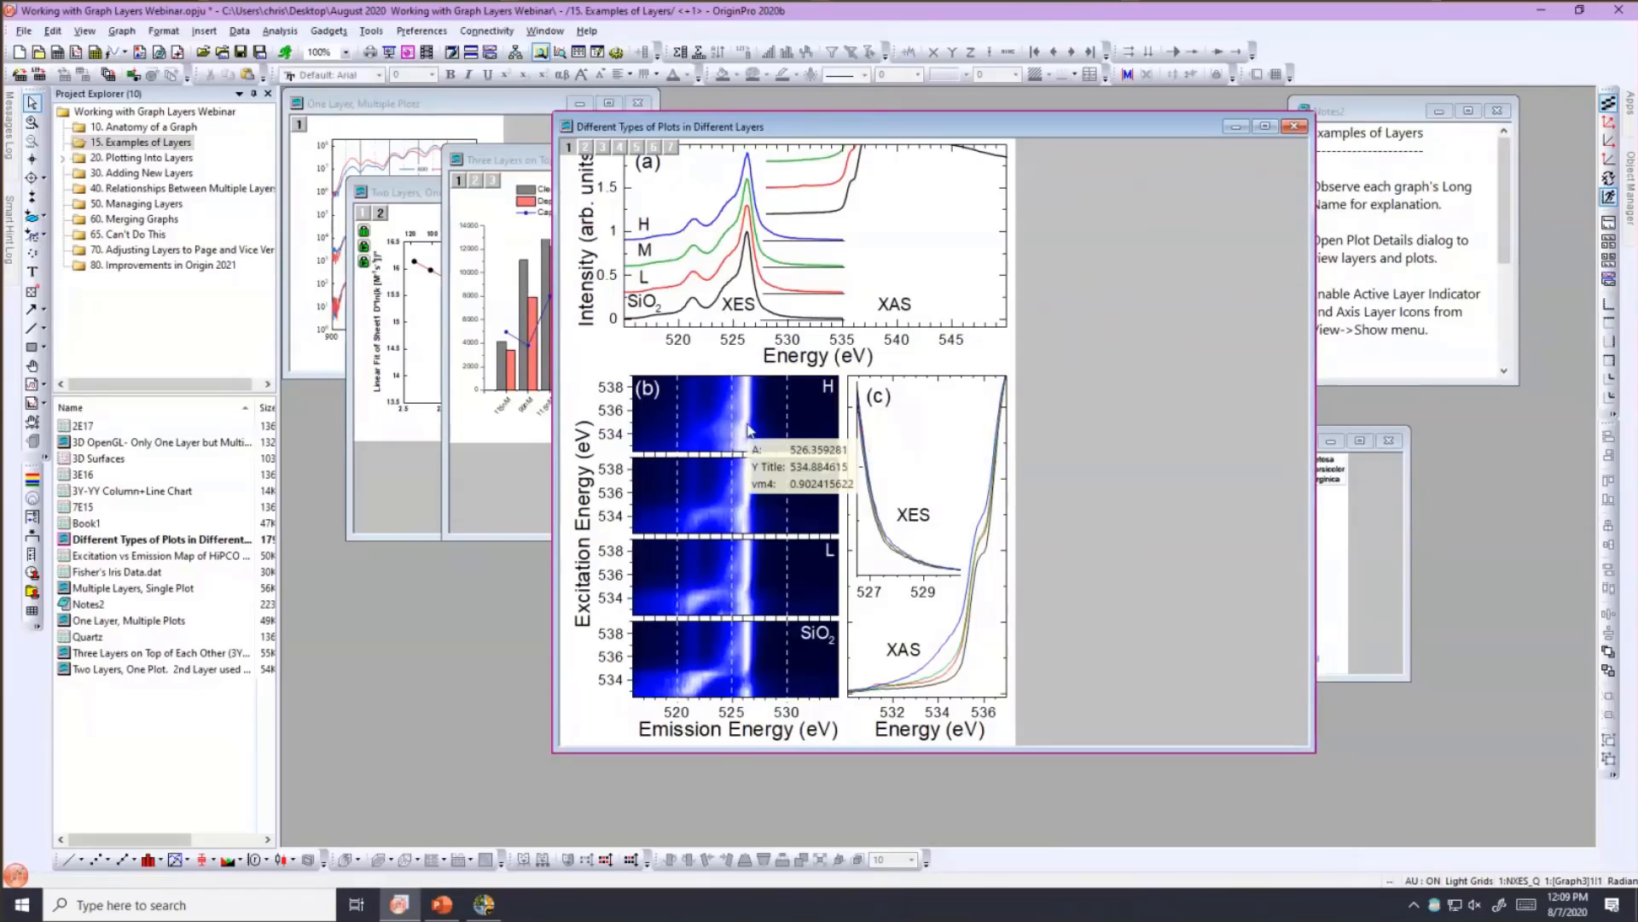
click(713, 422)
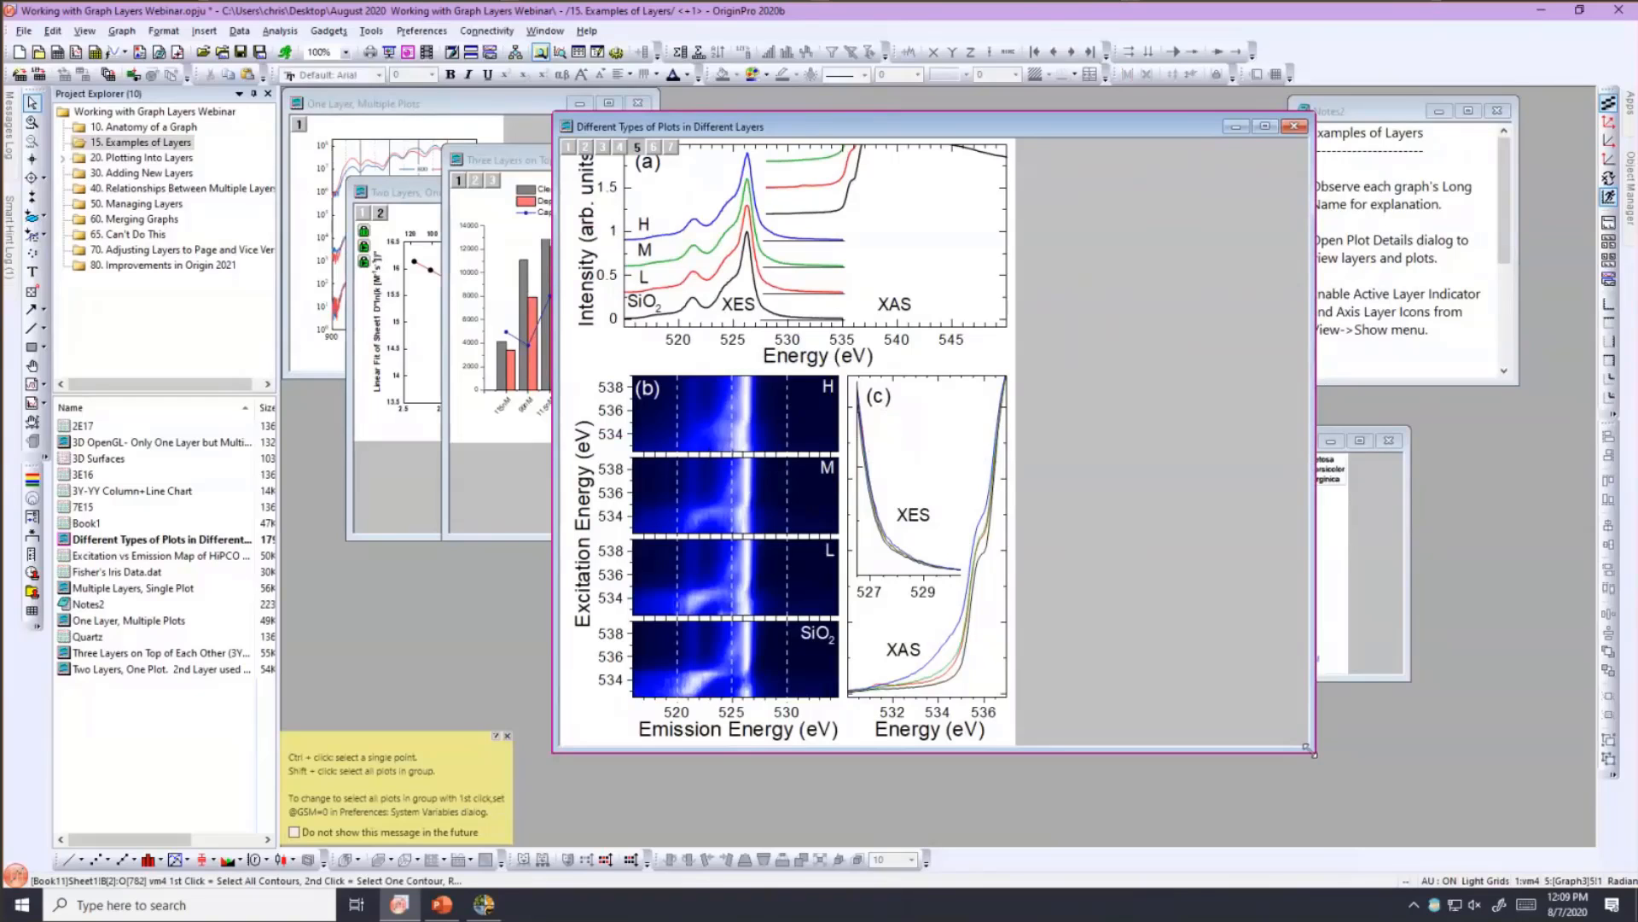
drag(997, 496, 998, 498)
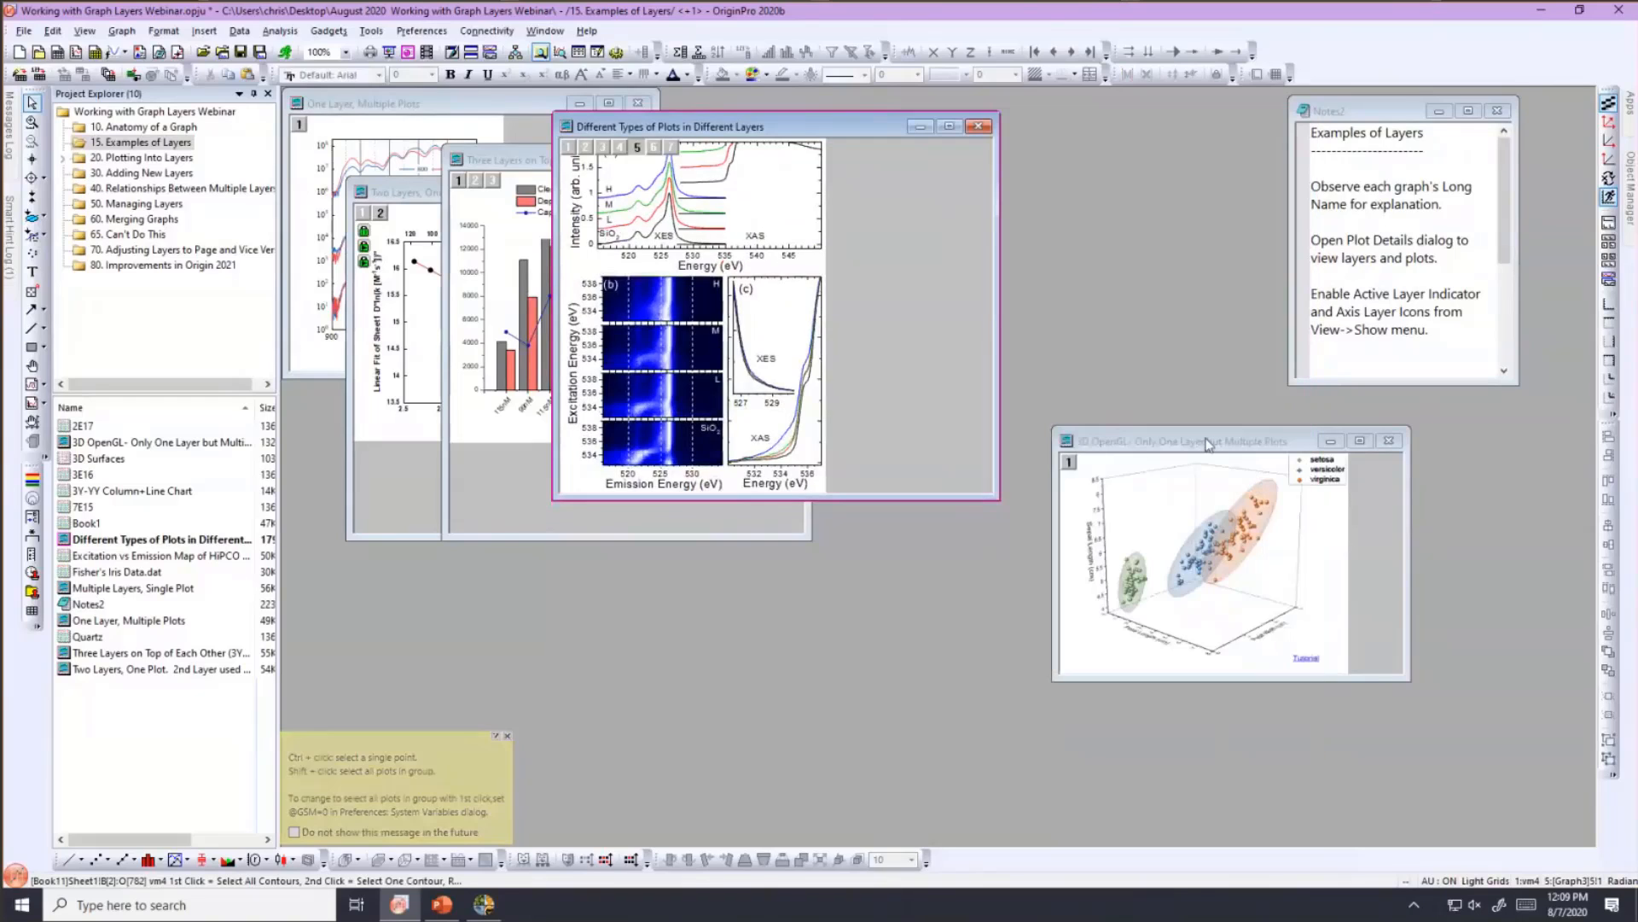
- Bring the "3D OpenGL - Only One Layer but Multiple Plots" graph over the other windows and enlarge it for examination
click(1135, 442)
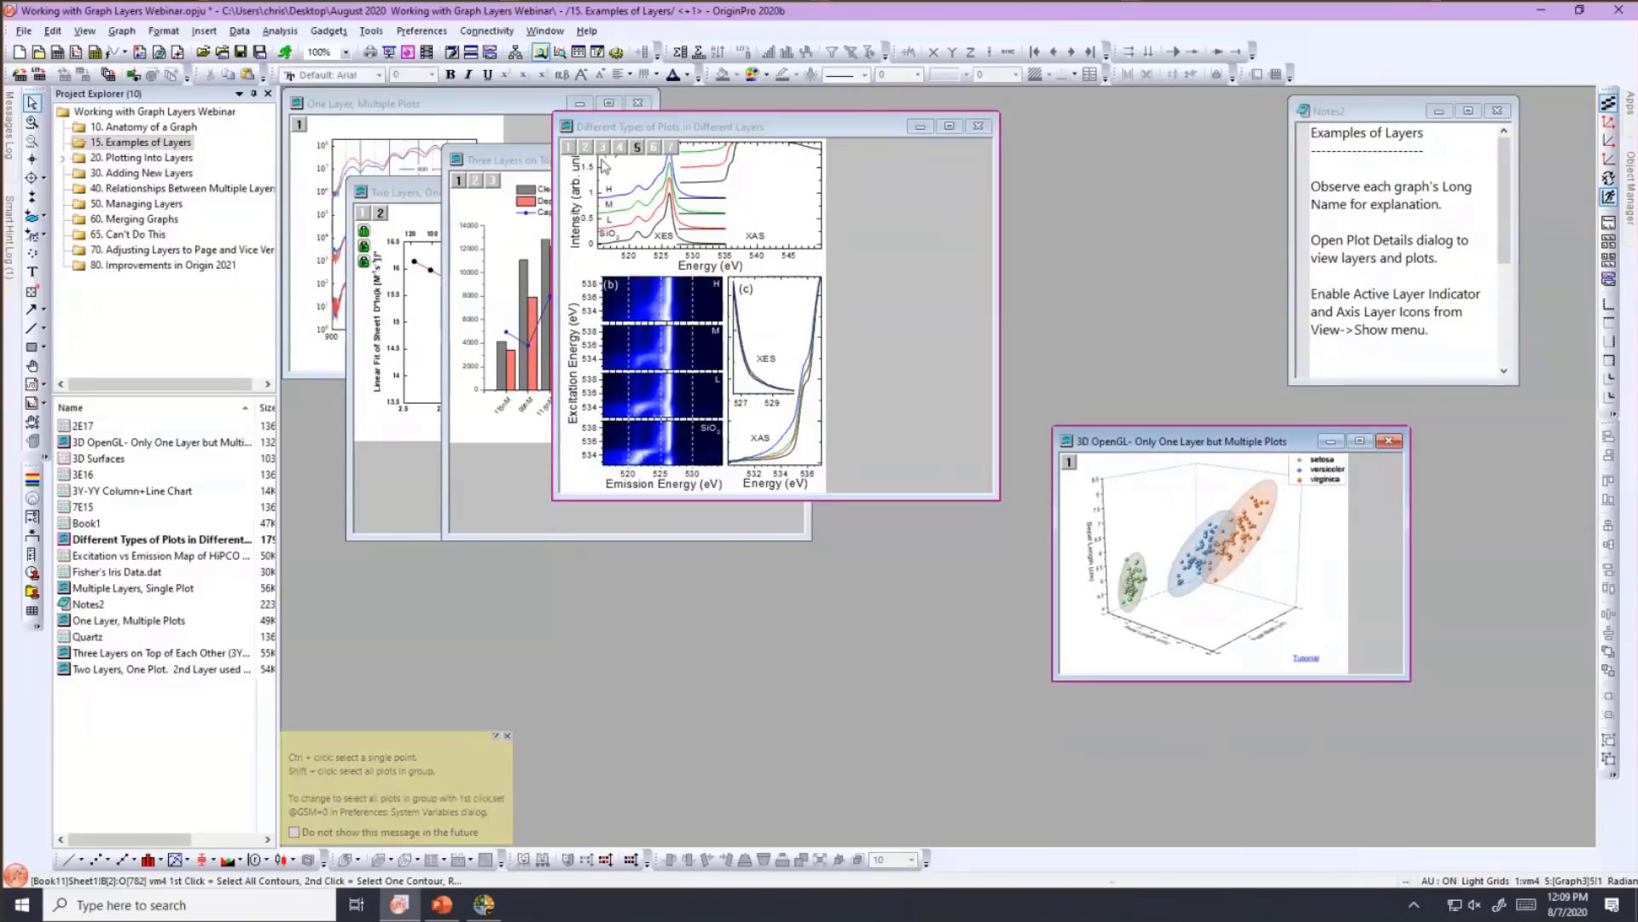
drag(1206, 441, 602, 162)
drag(804, 400, 1152, 732)
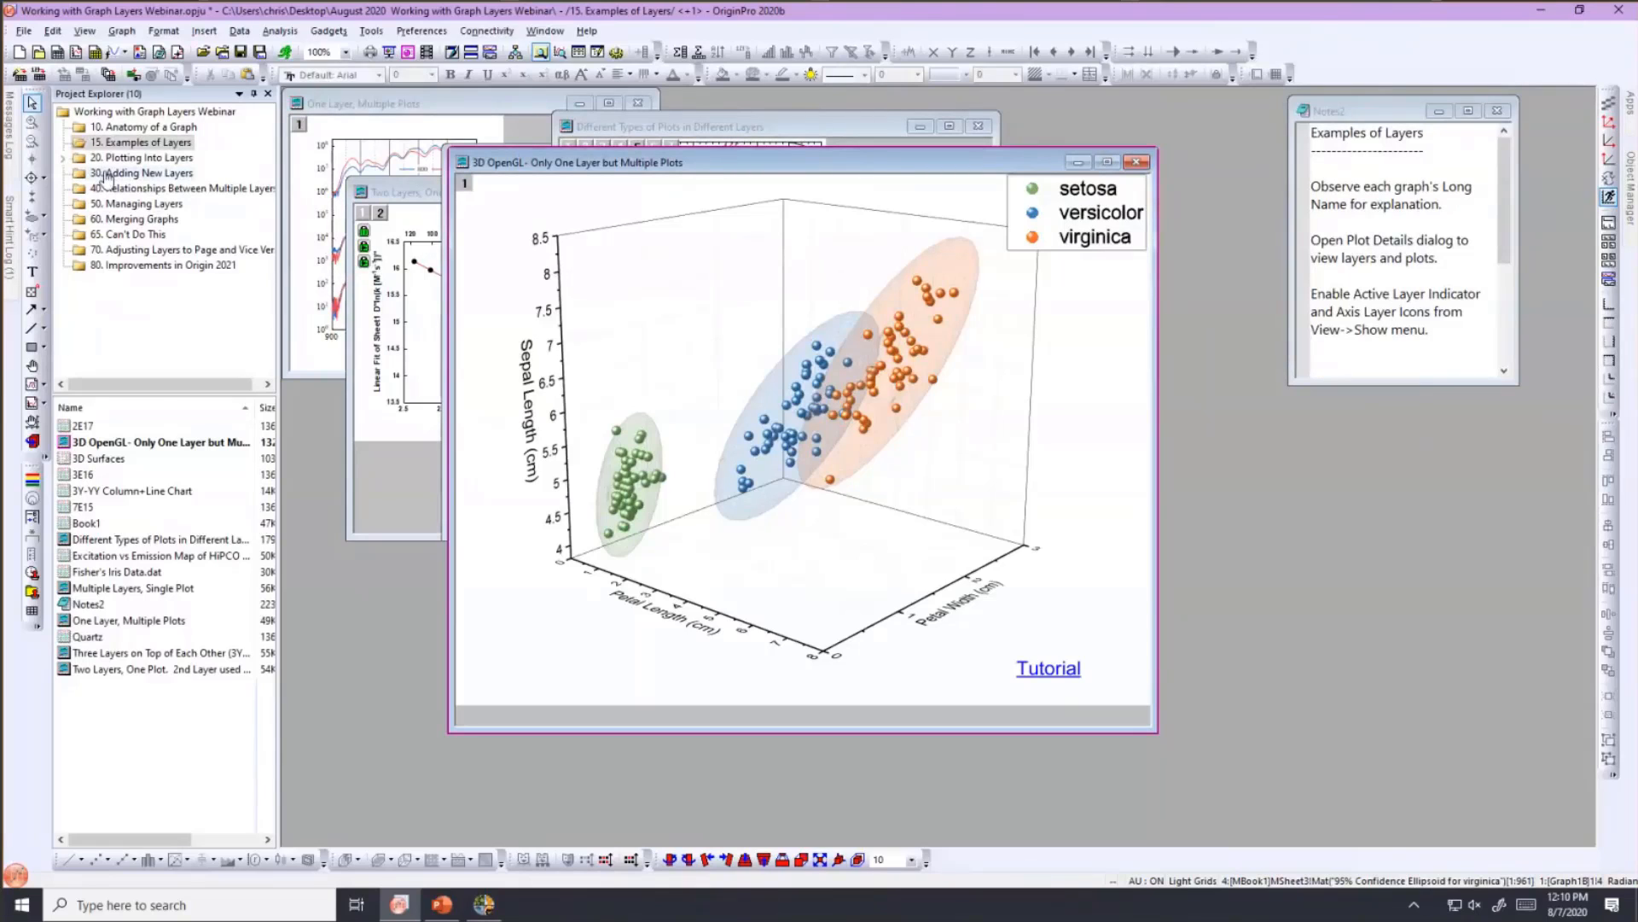
- Open the 10. Drag & Drop Plotting folder under 20. Plotting Into Layers and move the Book5 workbook over the lower part of Book3
click(62, 158)
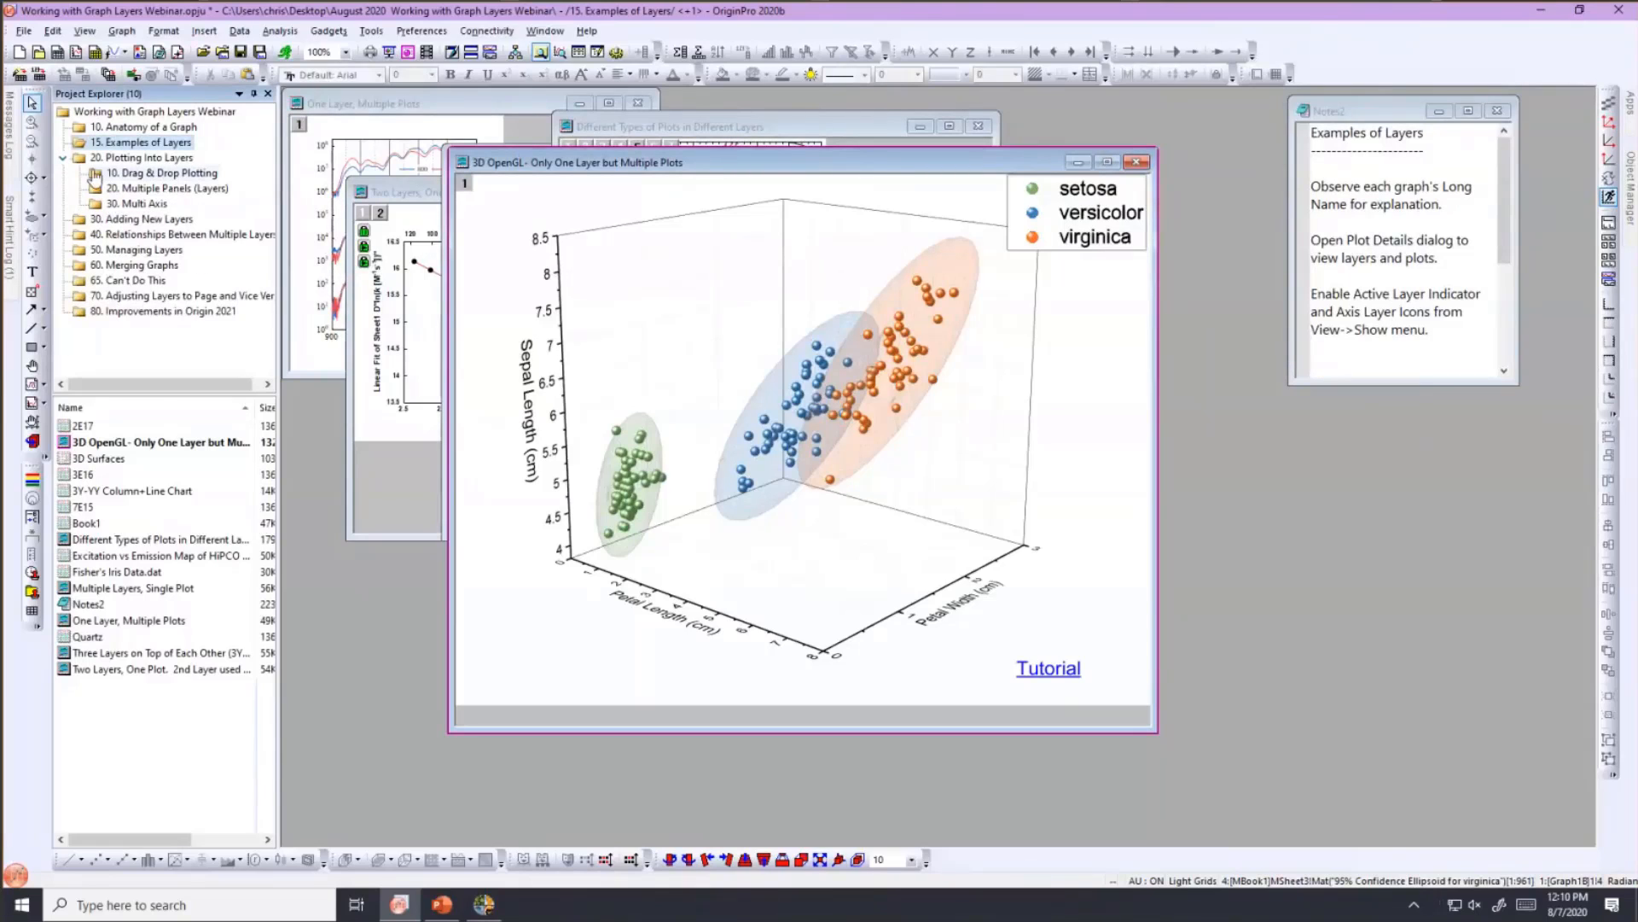
click(106, 173)
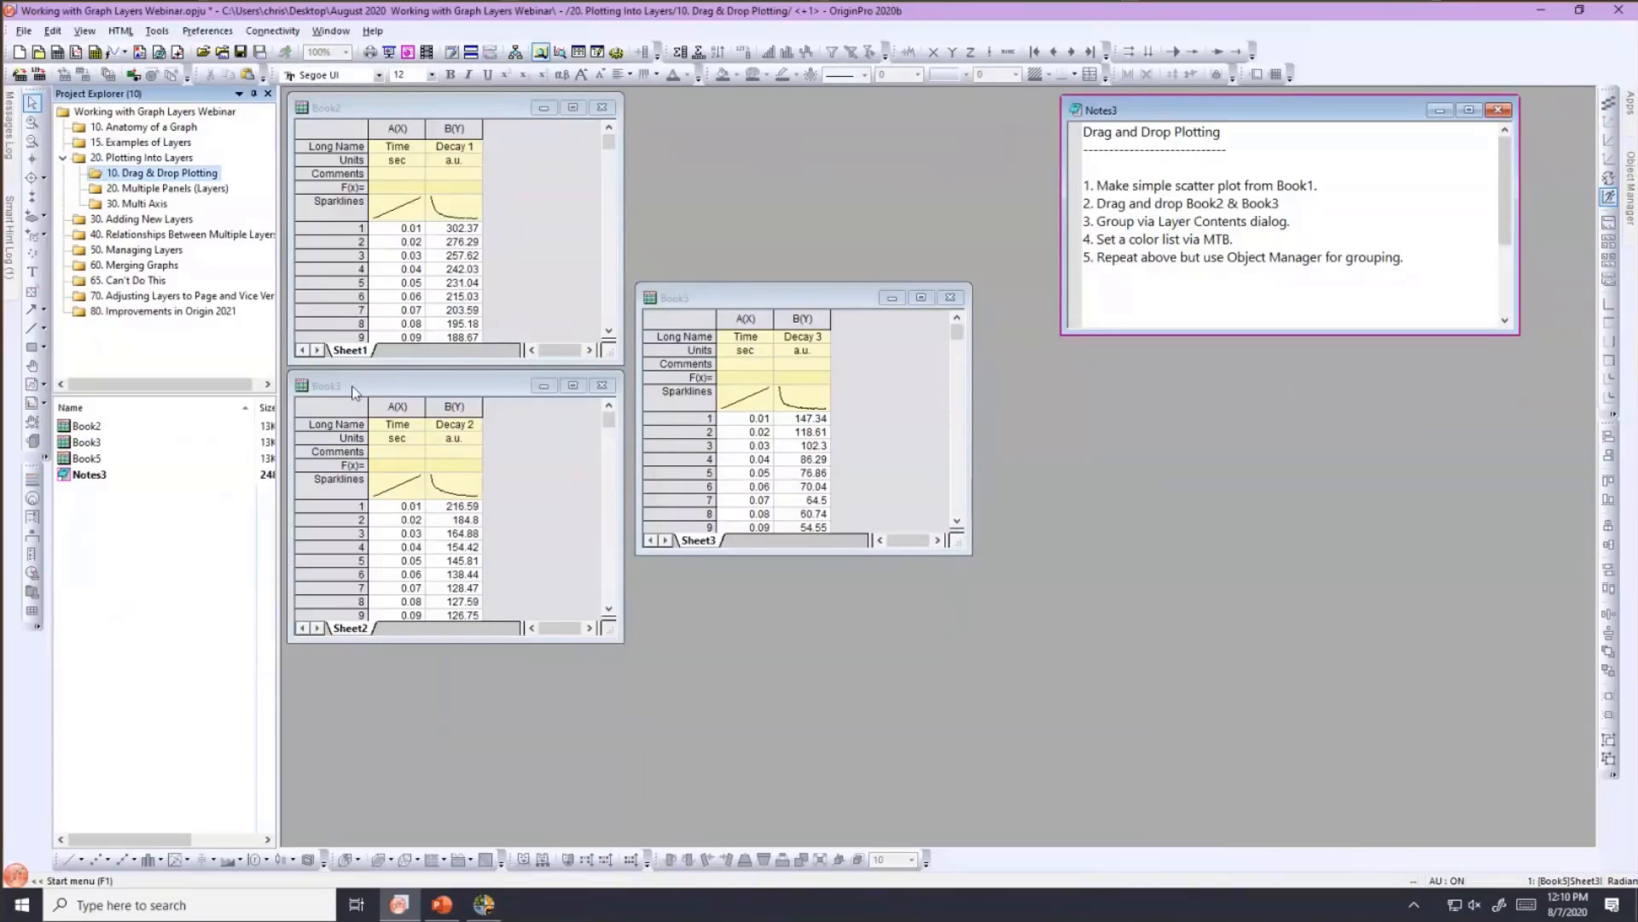
click(717, 299)
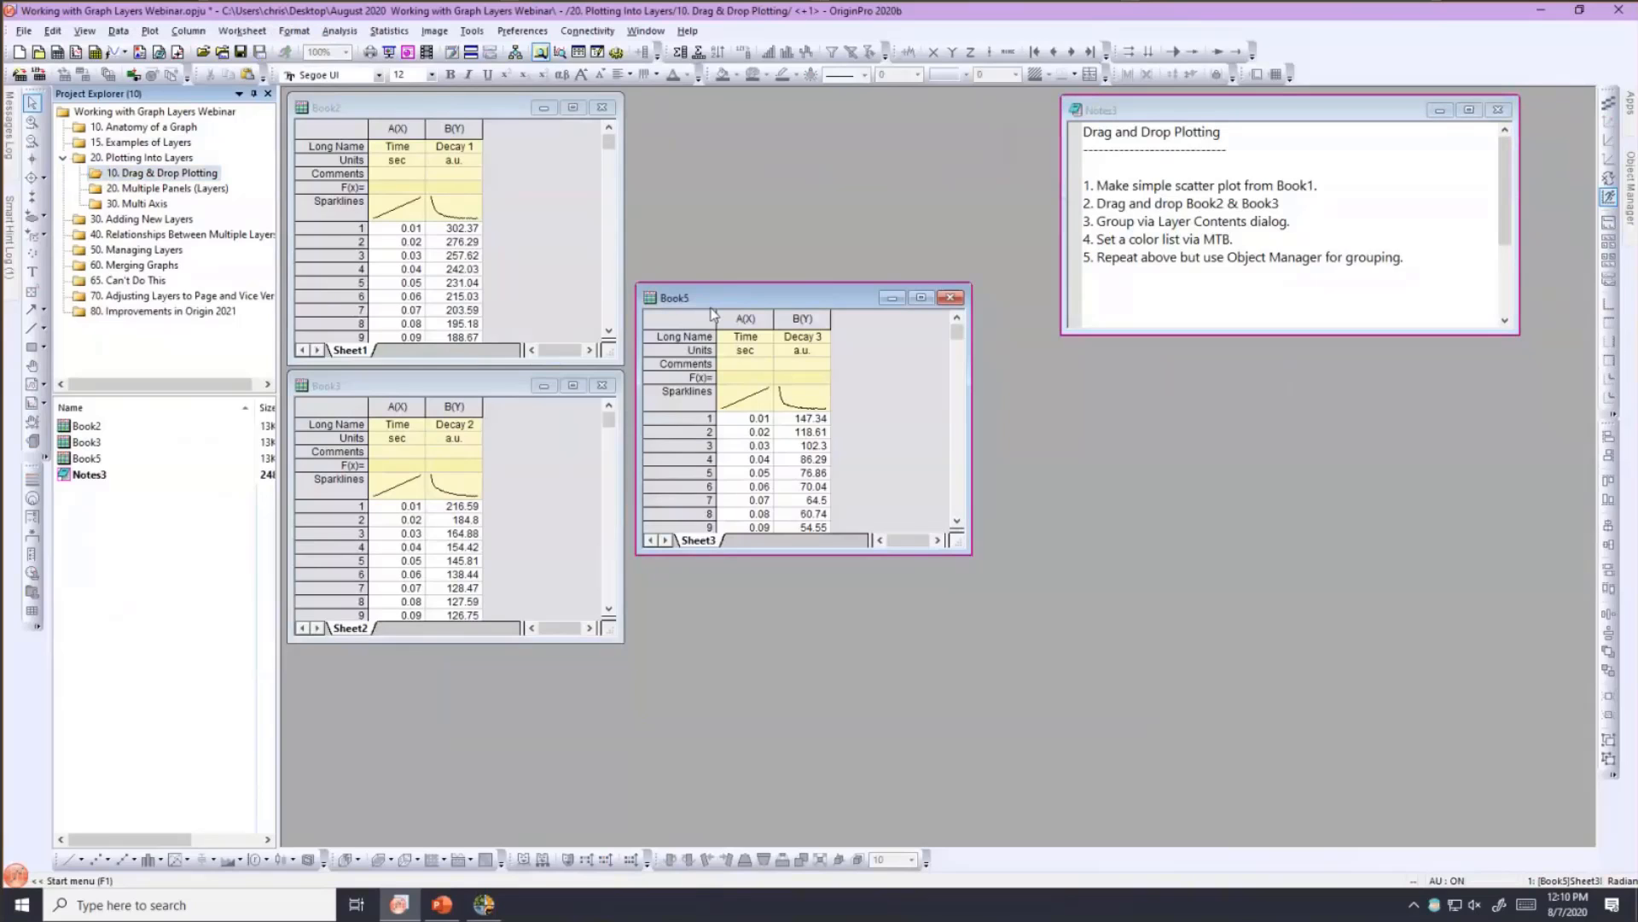
drag(711, 309, 699, 320)
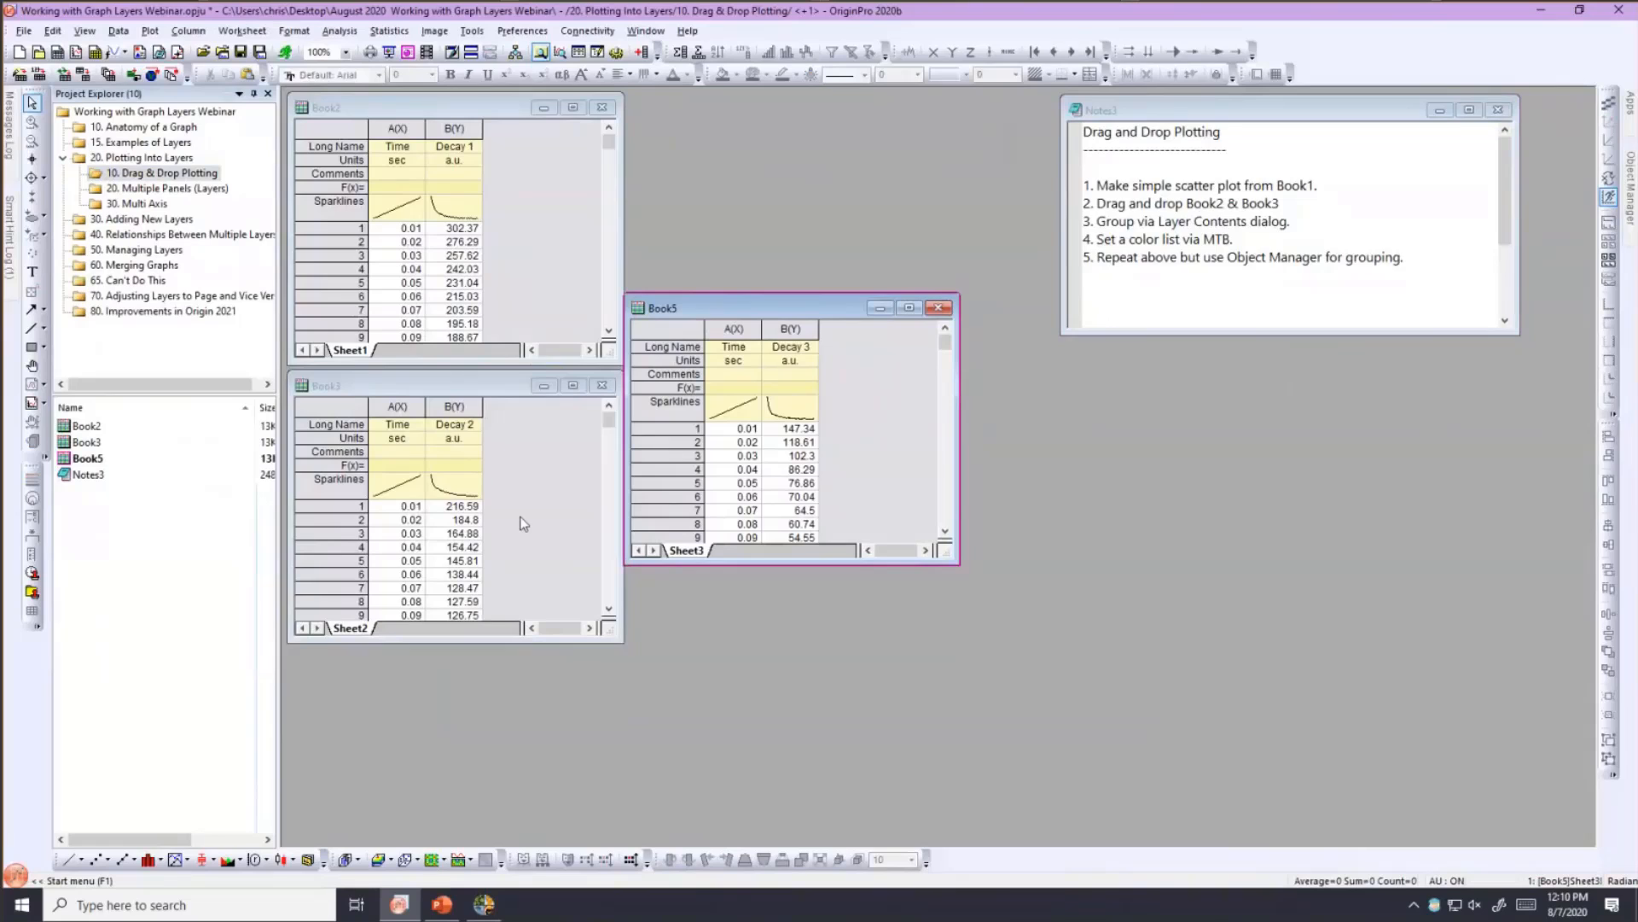
drag(733, 307, 441, 553)
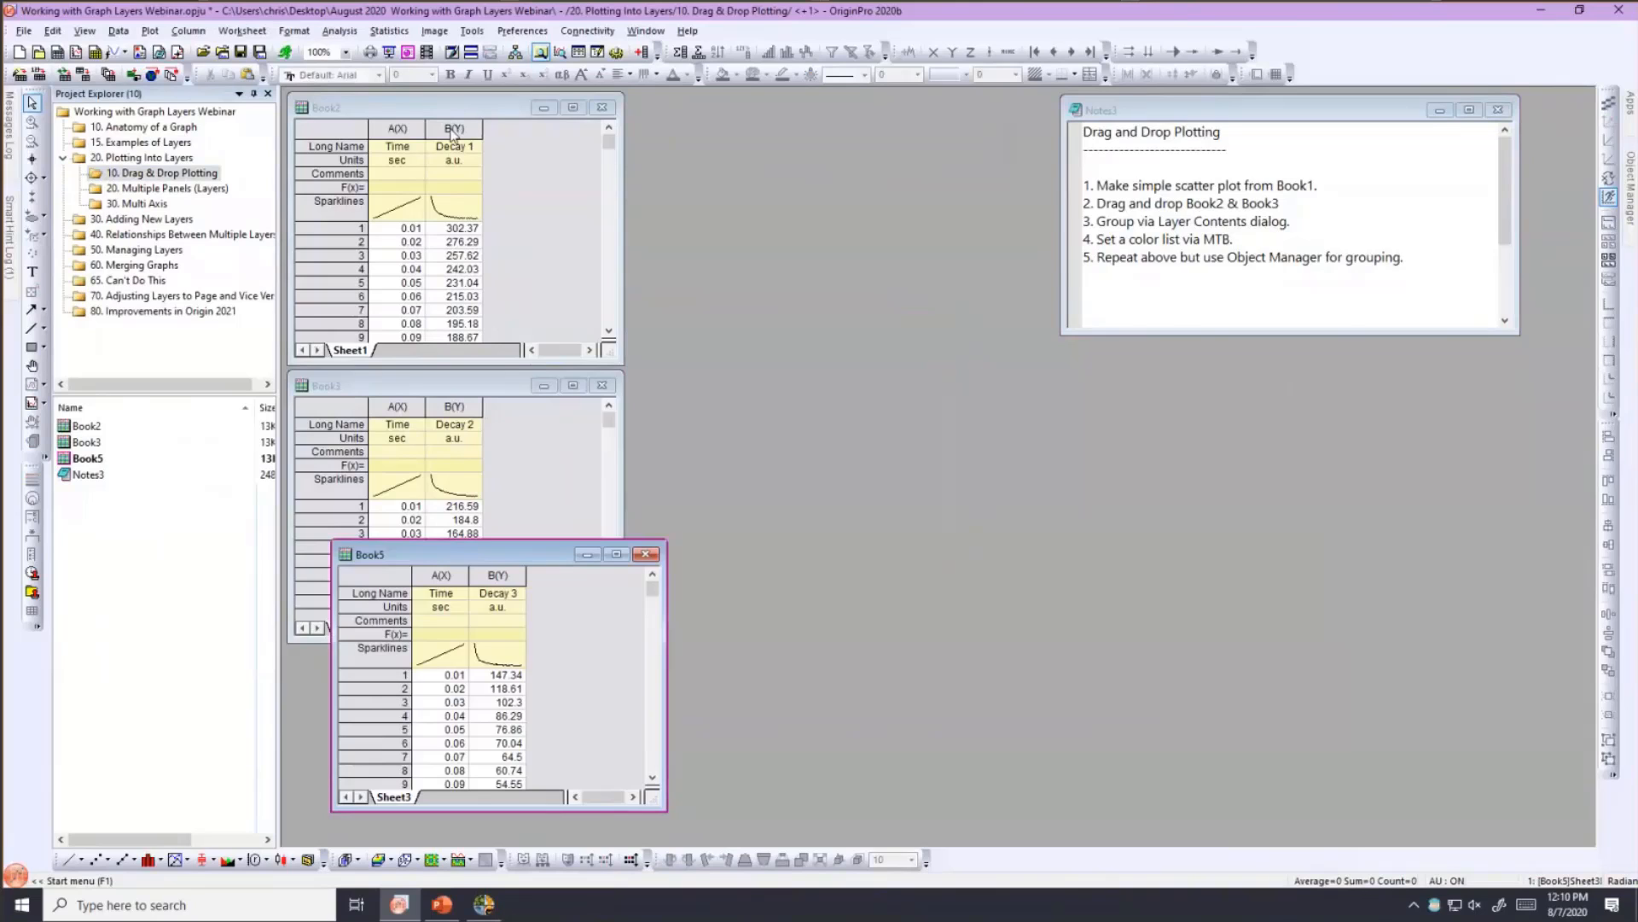
- Create a basic 2D scatter plot from the Time and Decay 1 columns of Book2
click(416, 129)
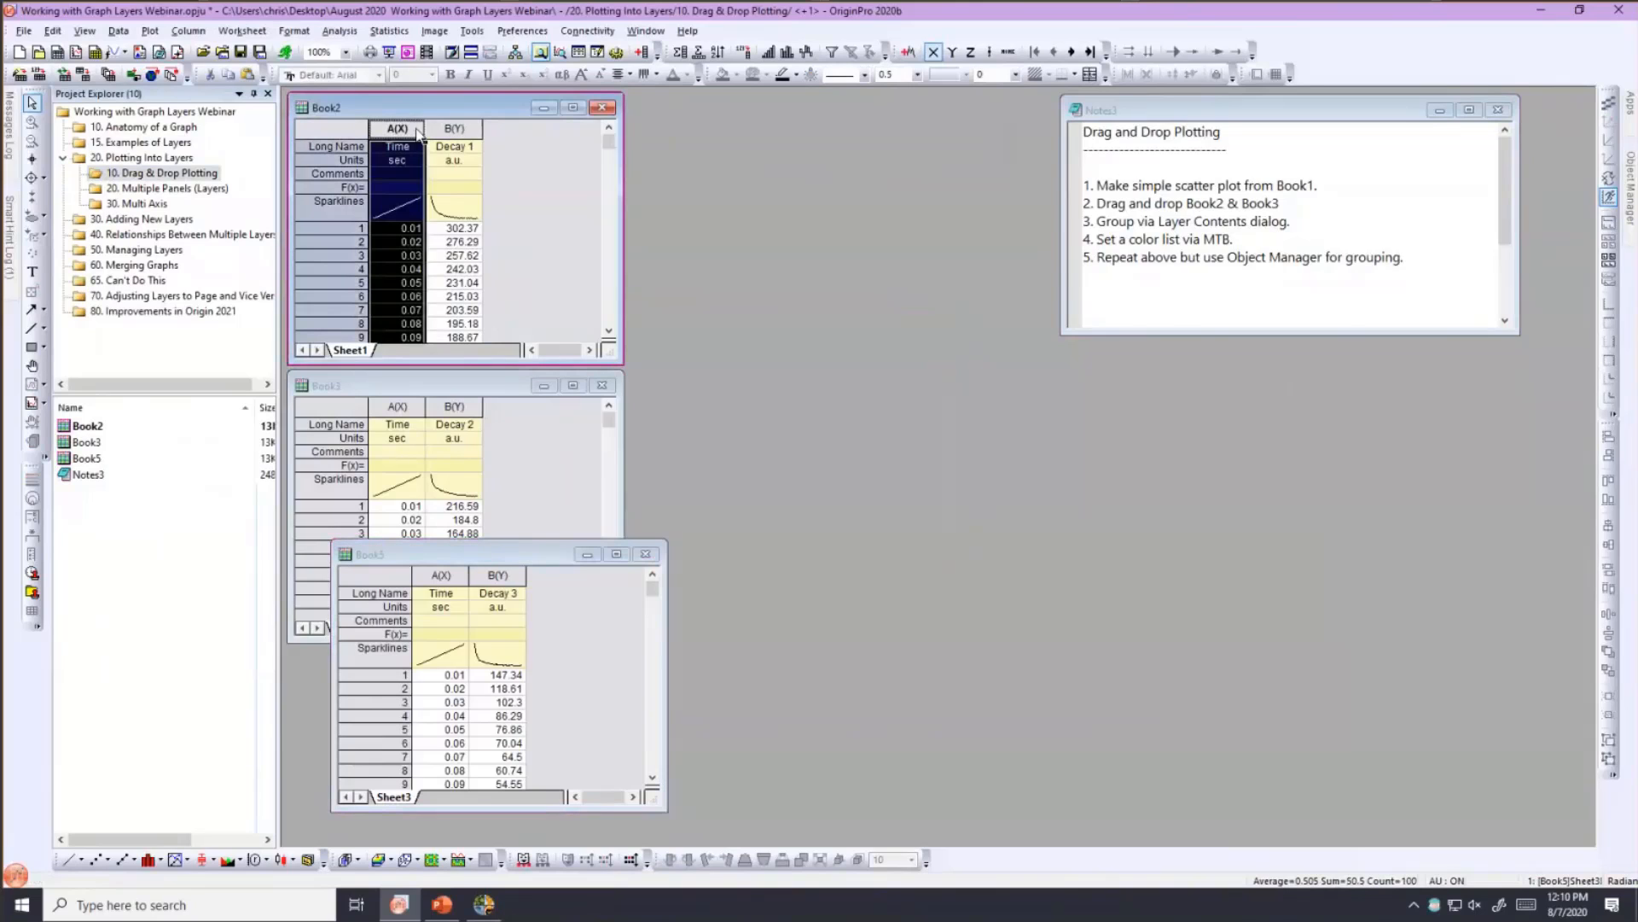
drag(417, 130, 438, 128)
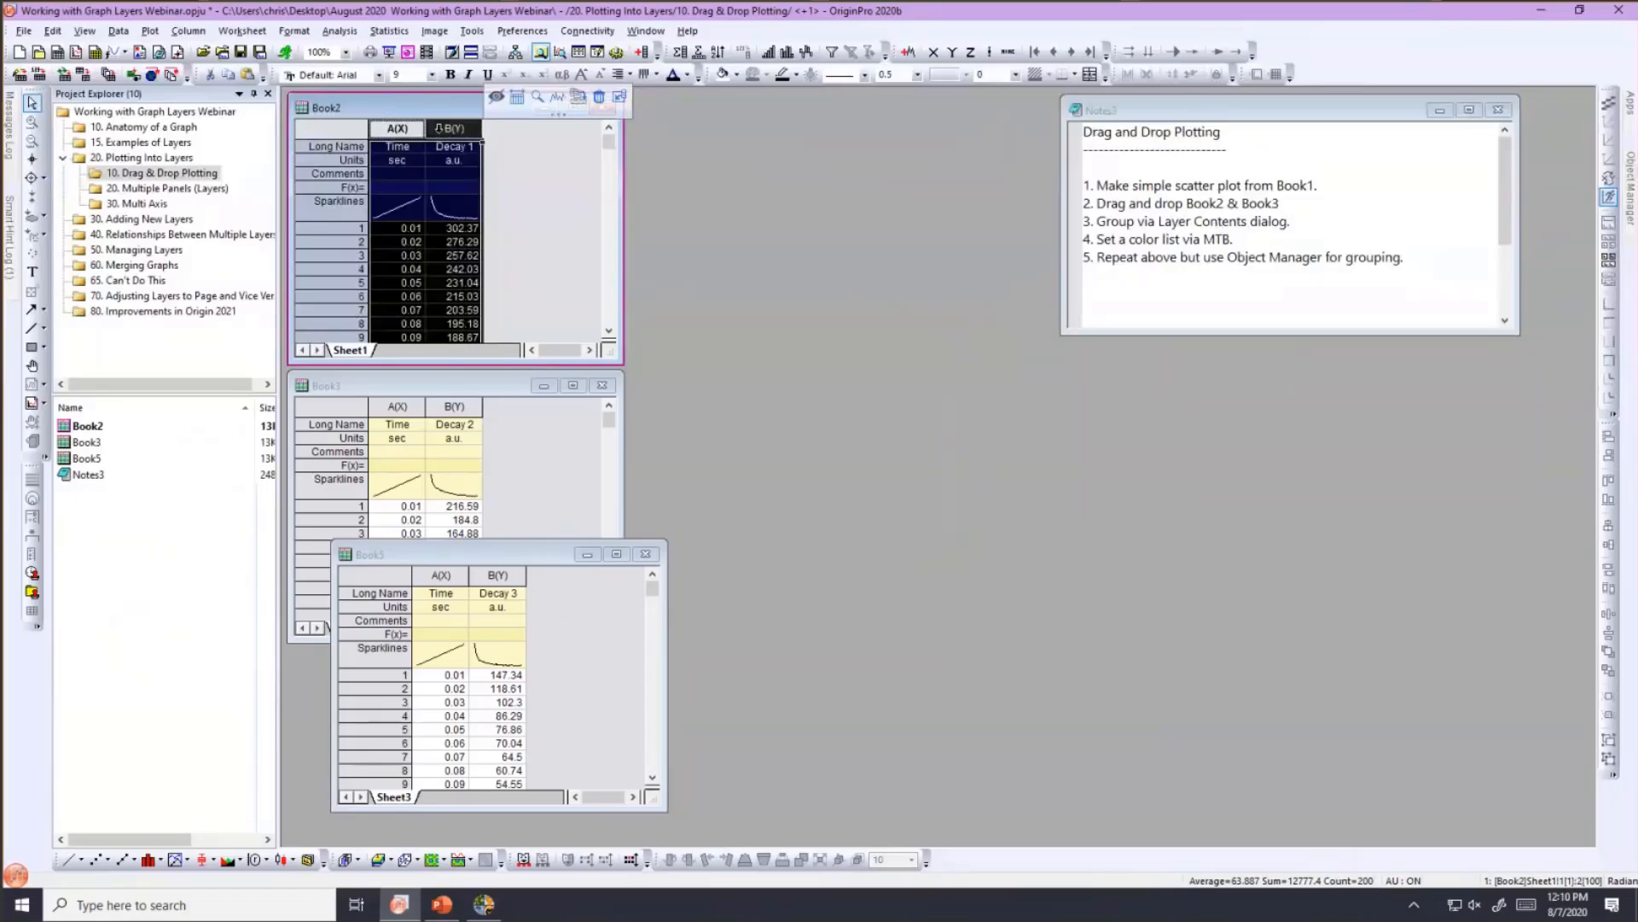
click(150, 31)
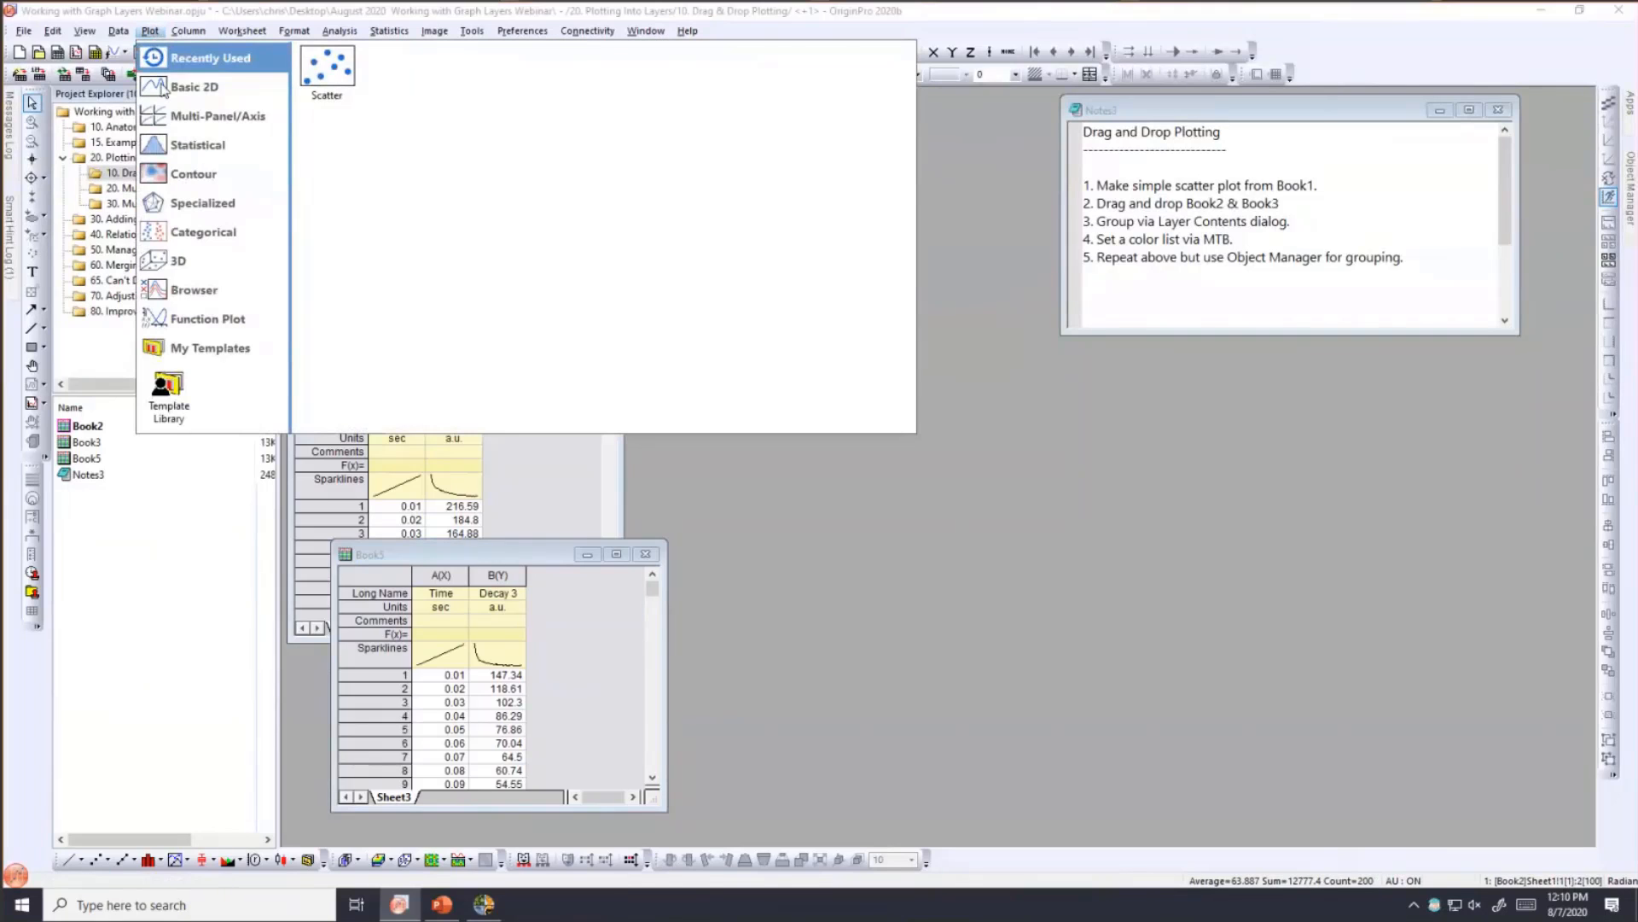
mouse_move(162, 88)
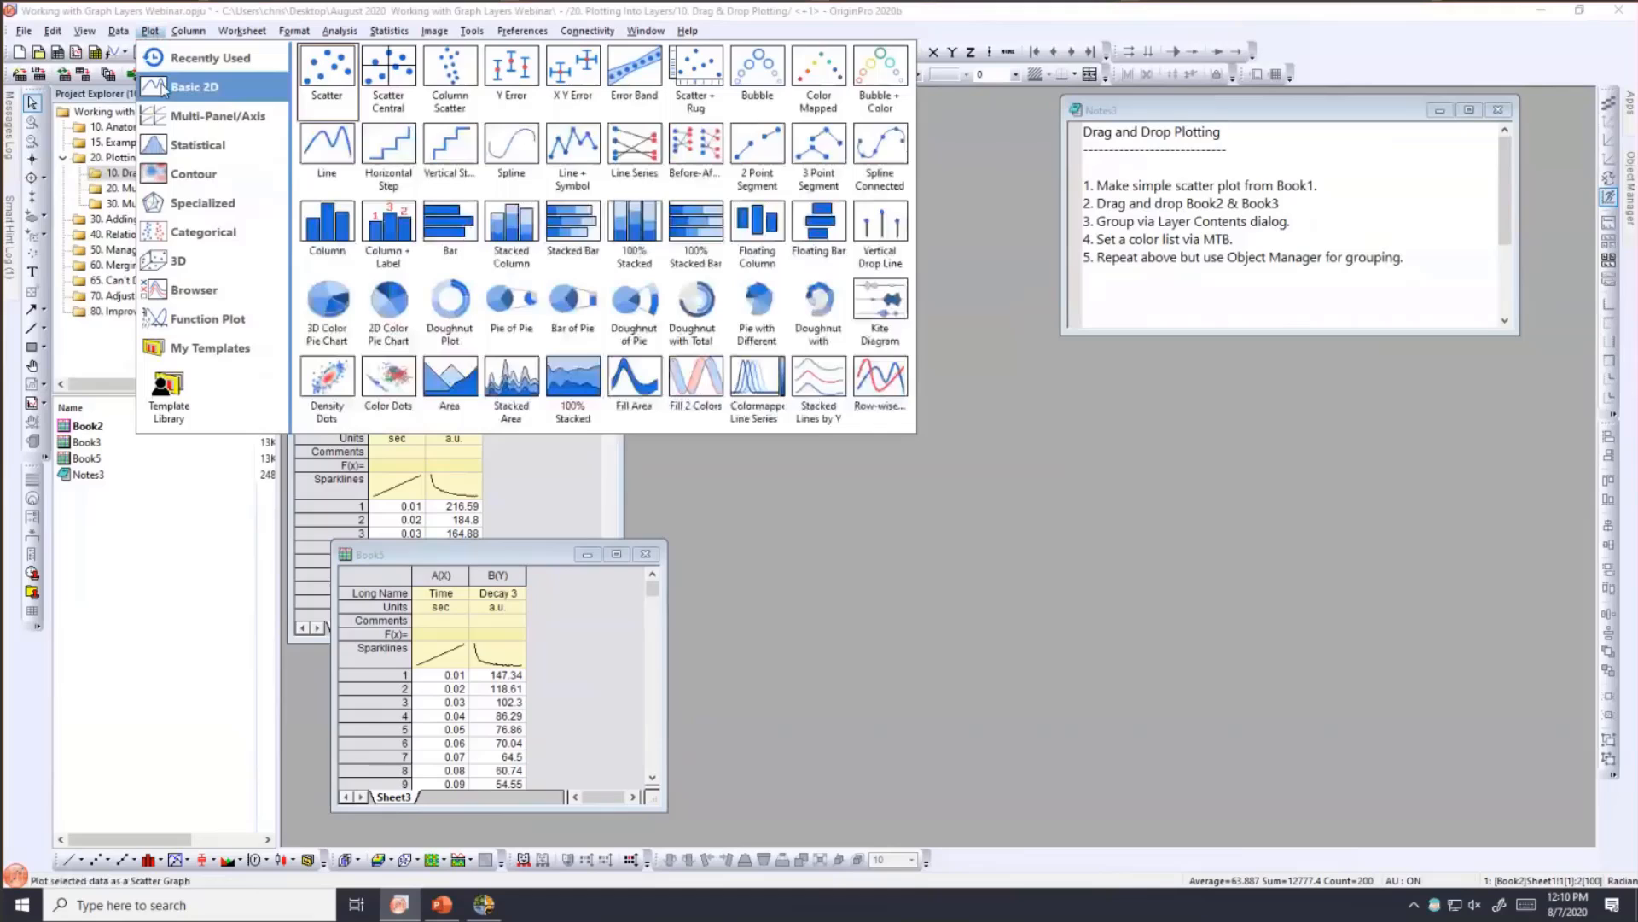
click(319, 81)
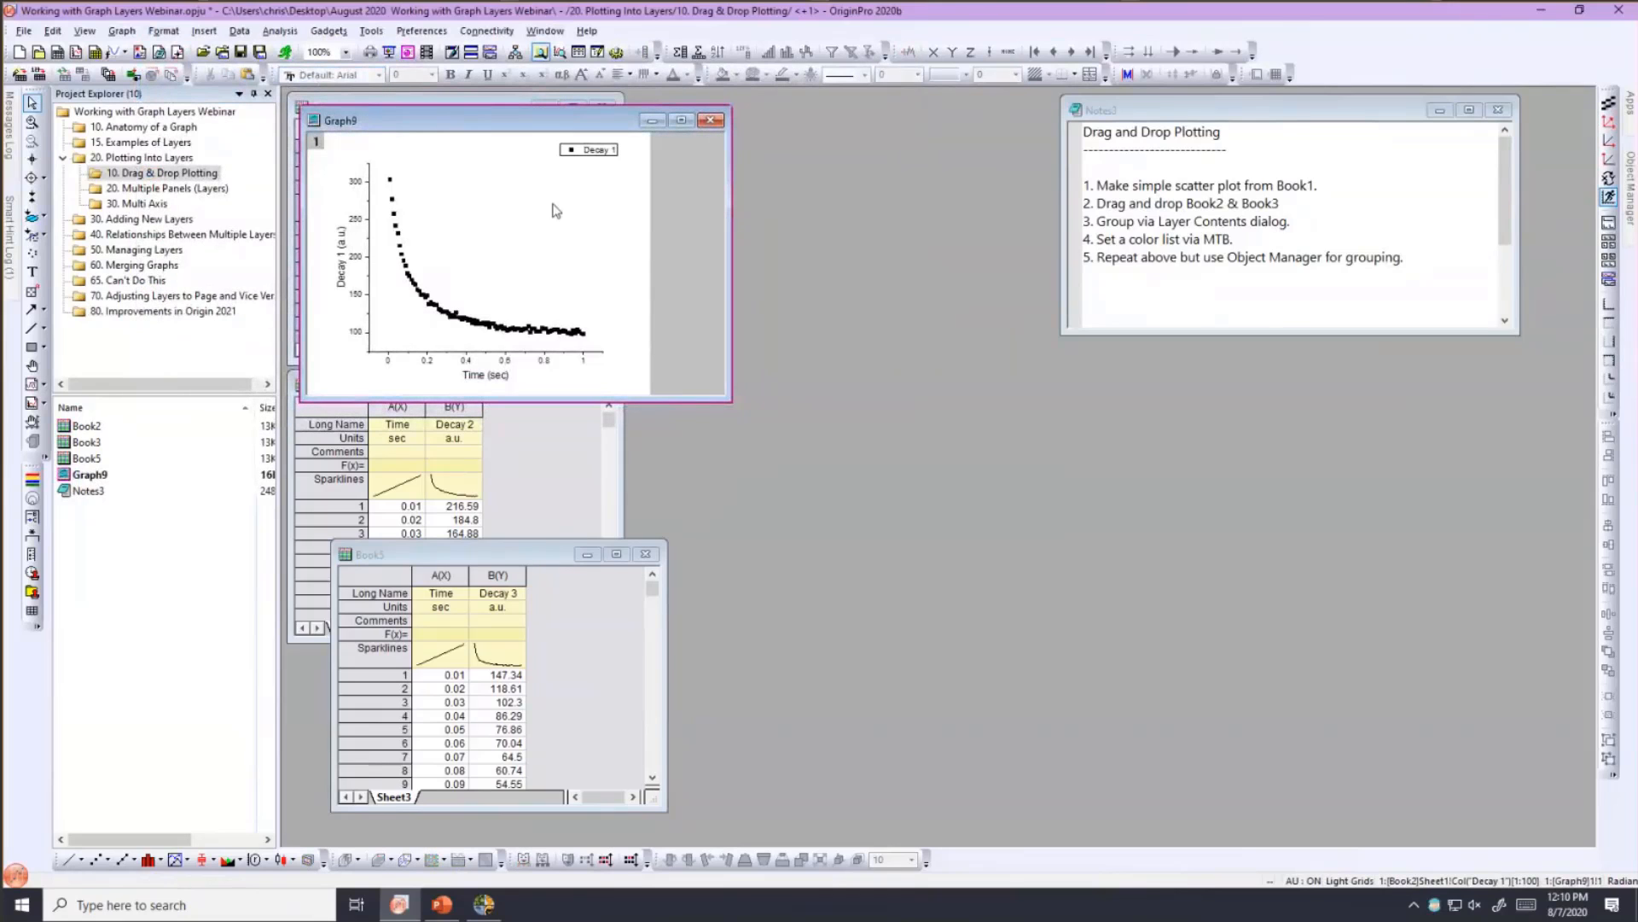
- Place the new scatter graph beside the workbooks and stack Book3 and Book5 beneath the headers of Book2
drag(322, 120, 759, 269)
click(447, 389)
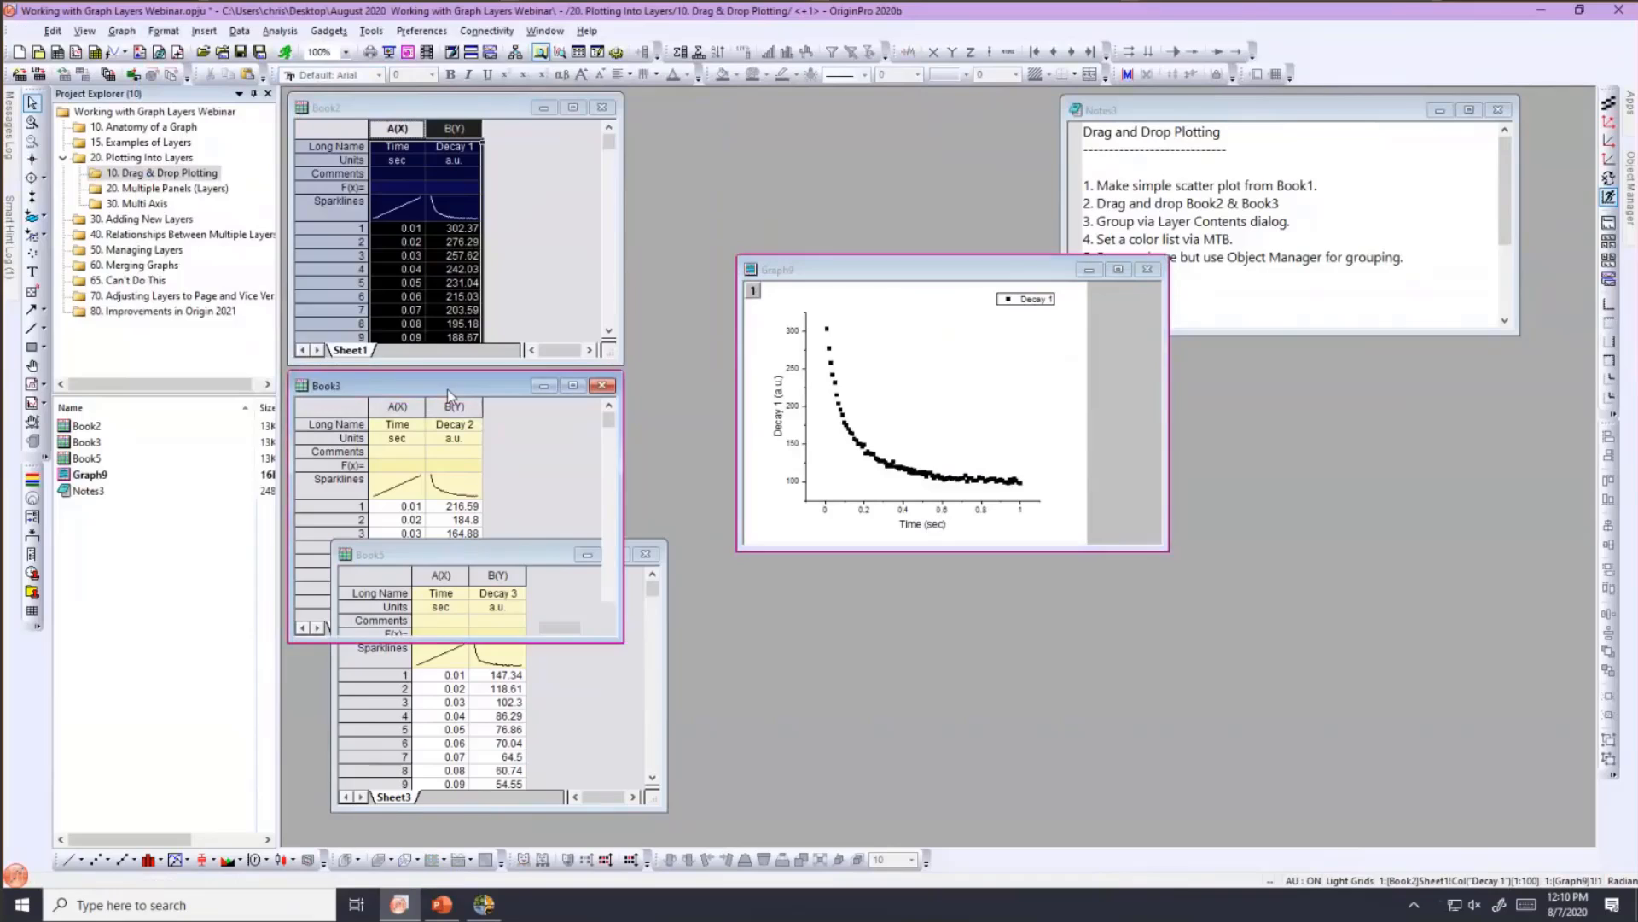
drag(448, 389, 452, 244)
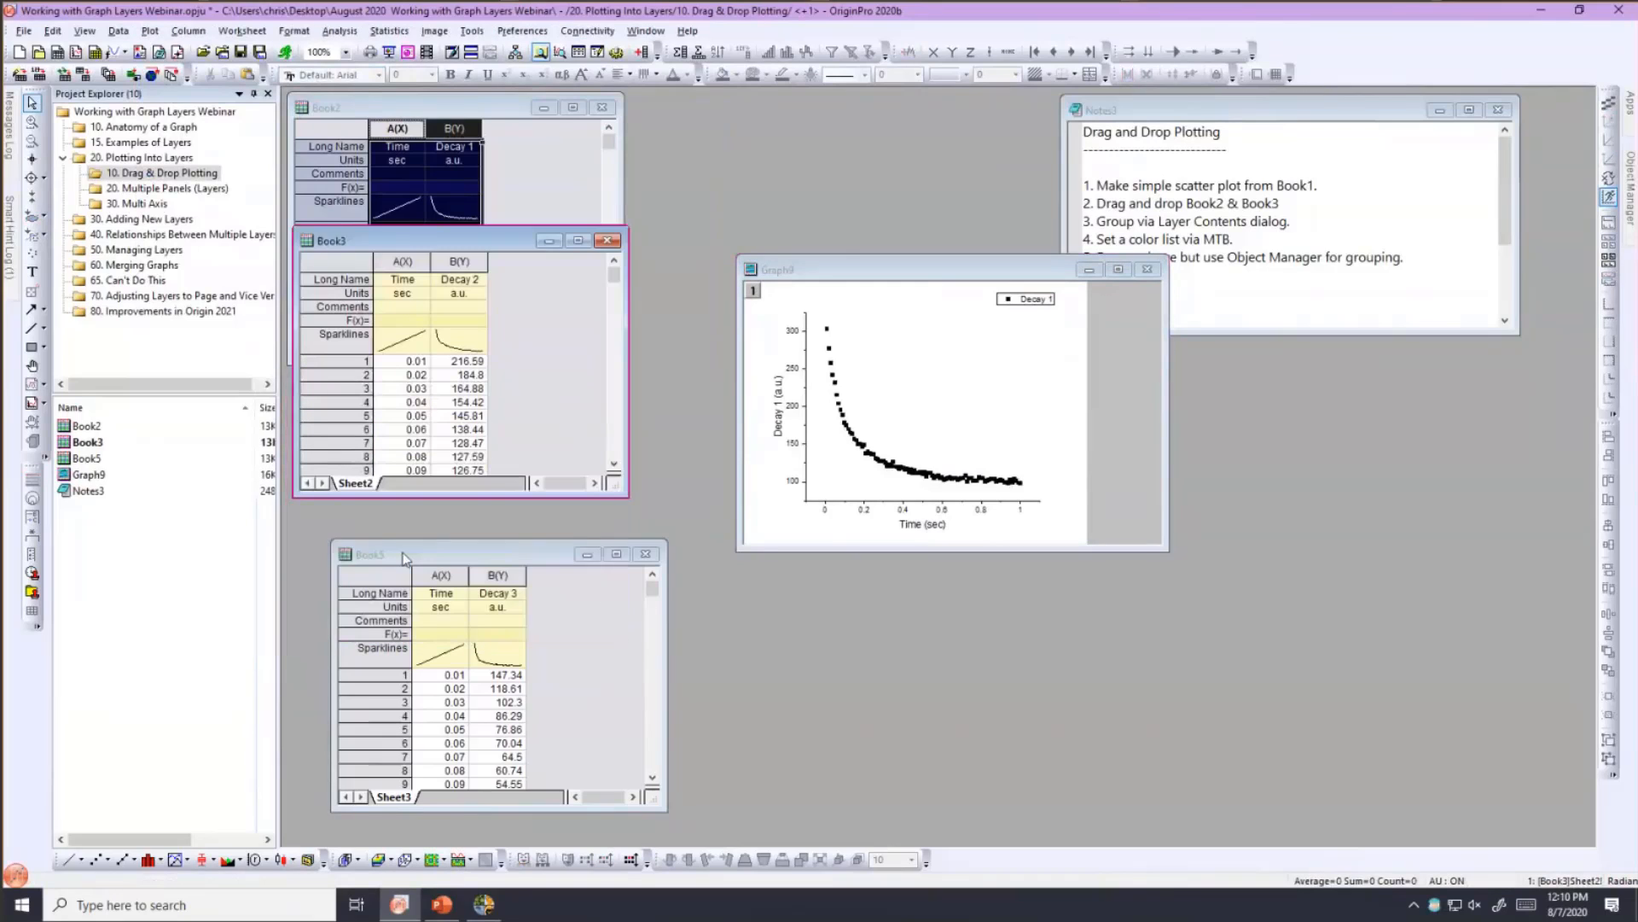
drag(403, 558, 373, 488)
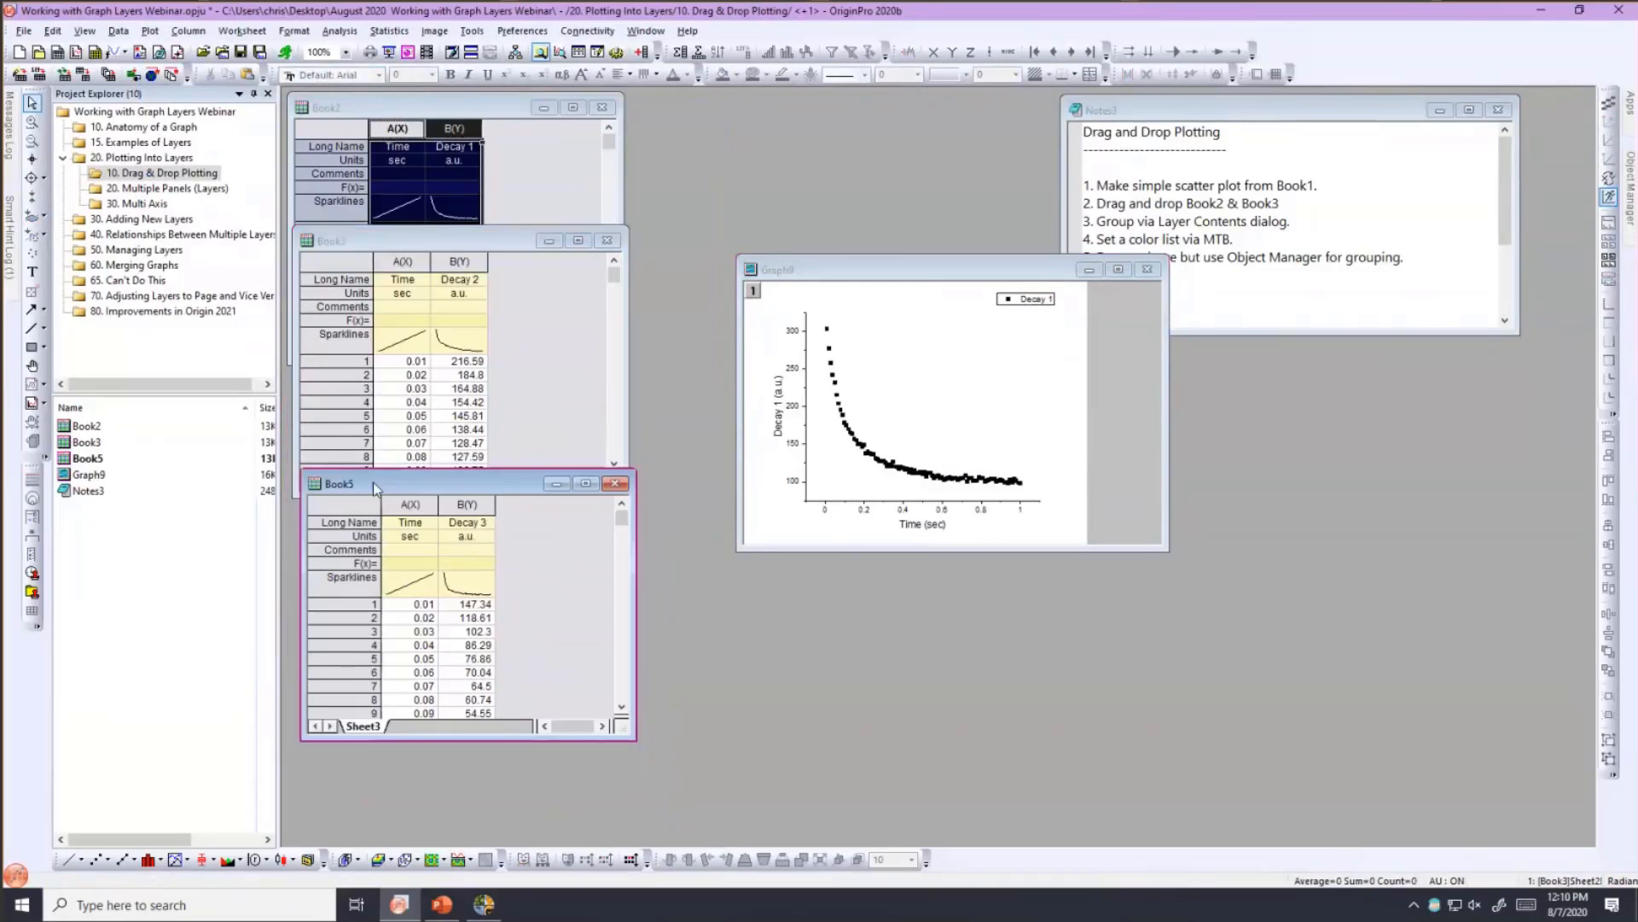
- Add the Decay 2 column from Book3 to the scatter graph by drag-and-drop plotting
click(451, 241)
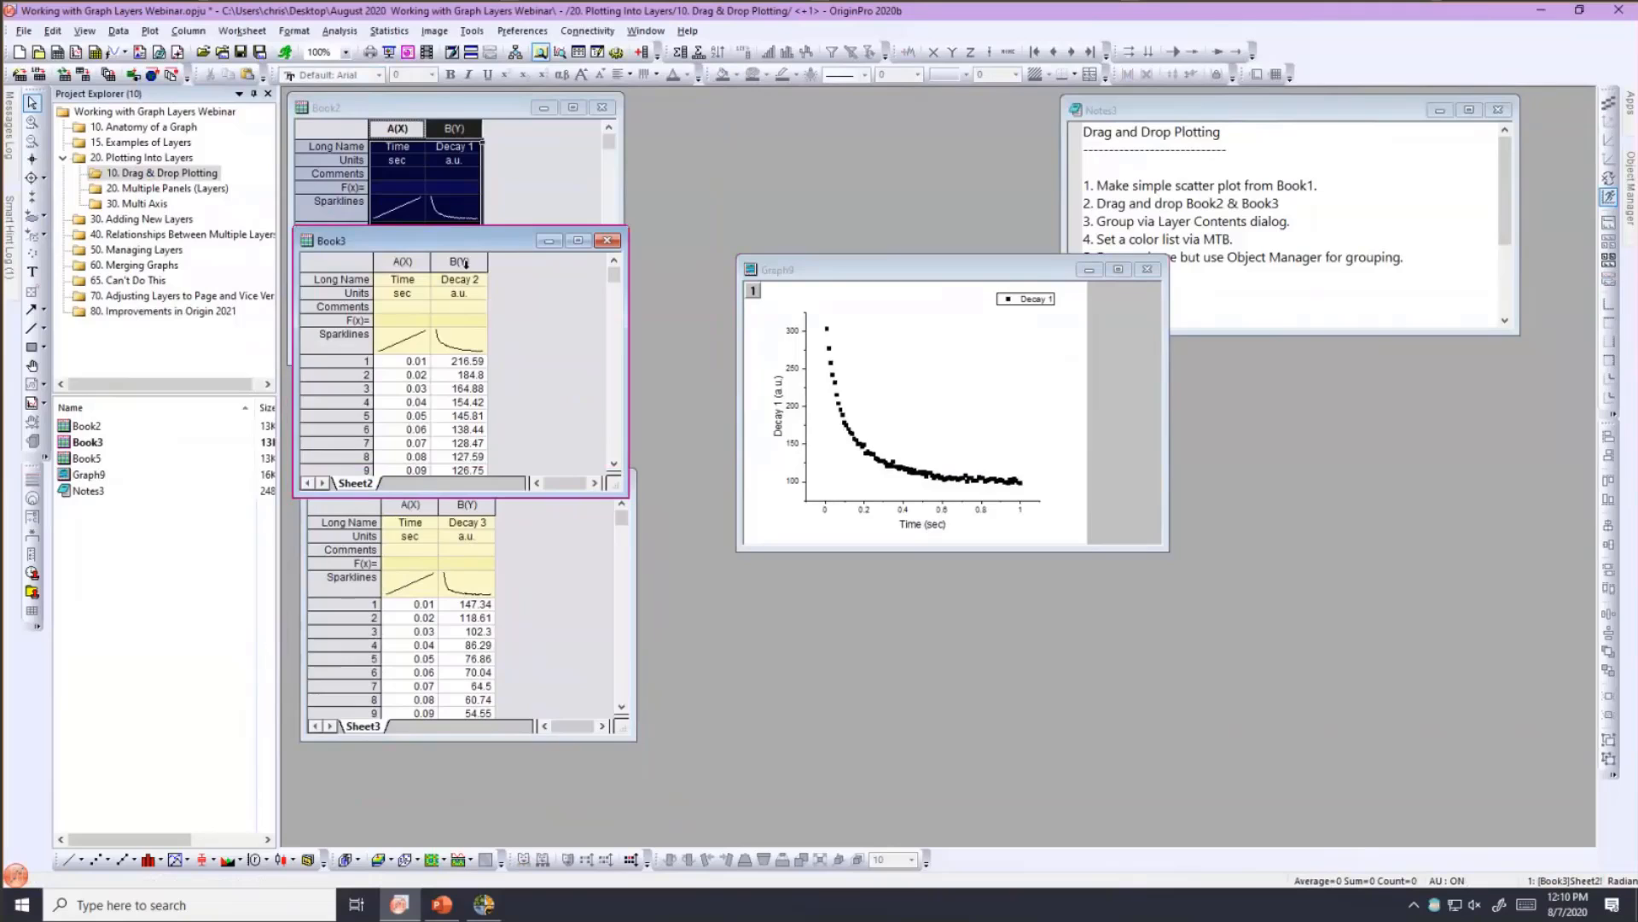
click(459, 261)
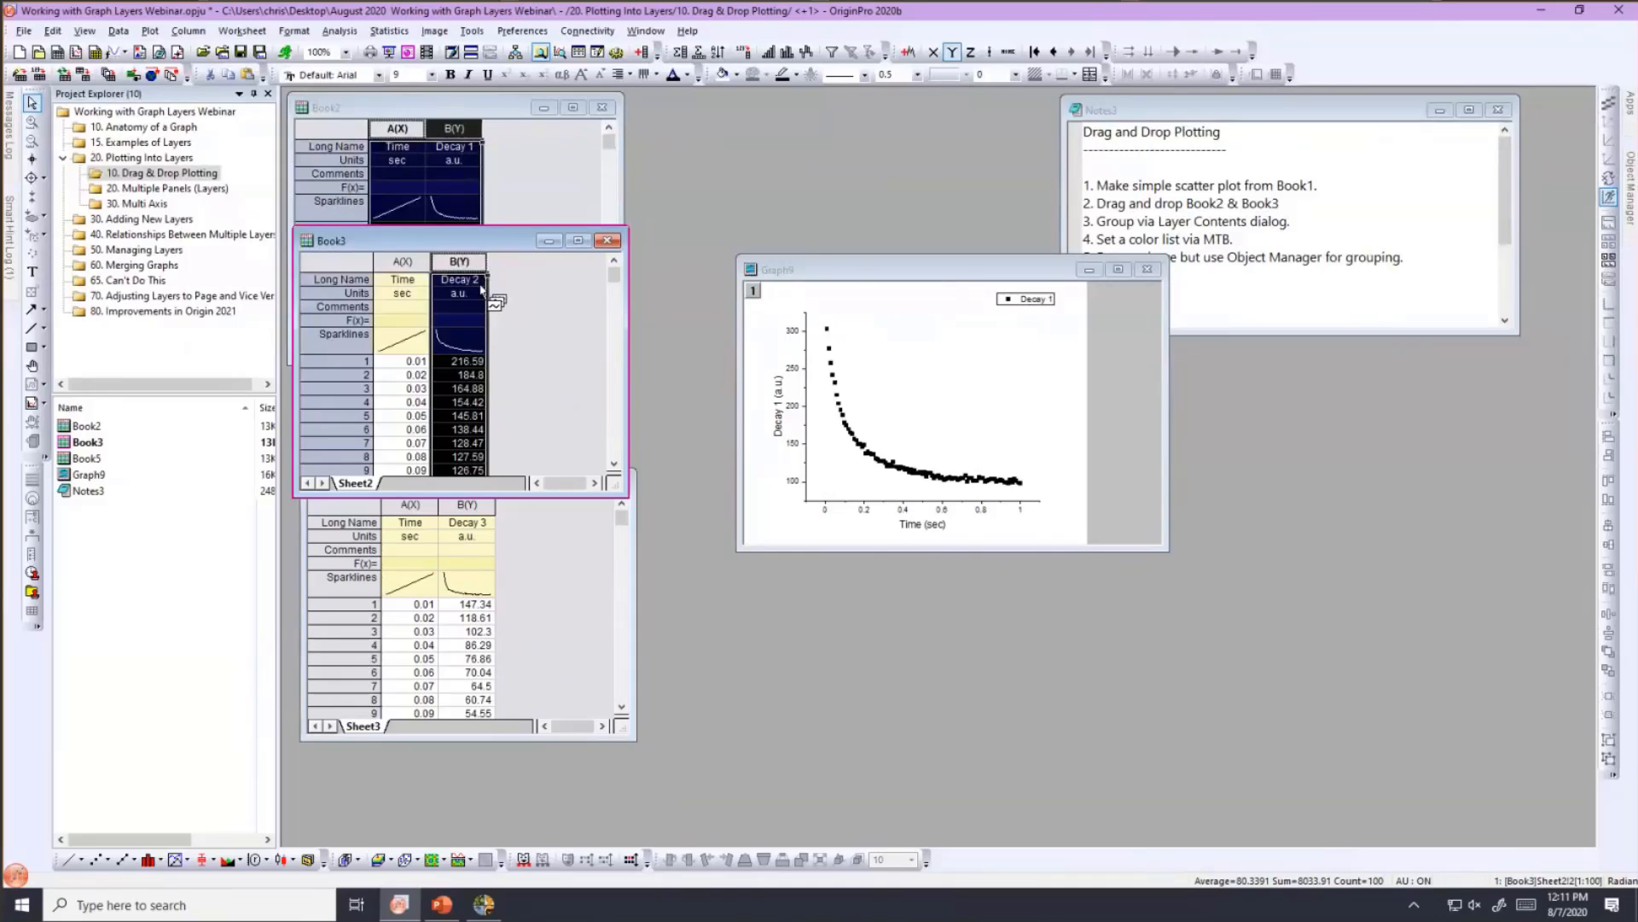
drag(482, 290, 845, 348)
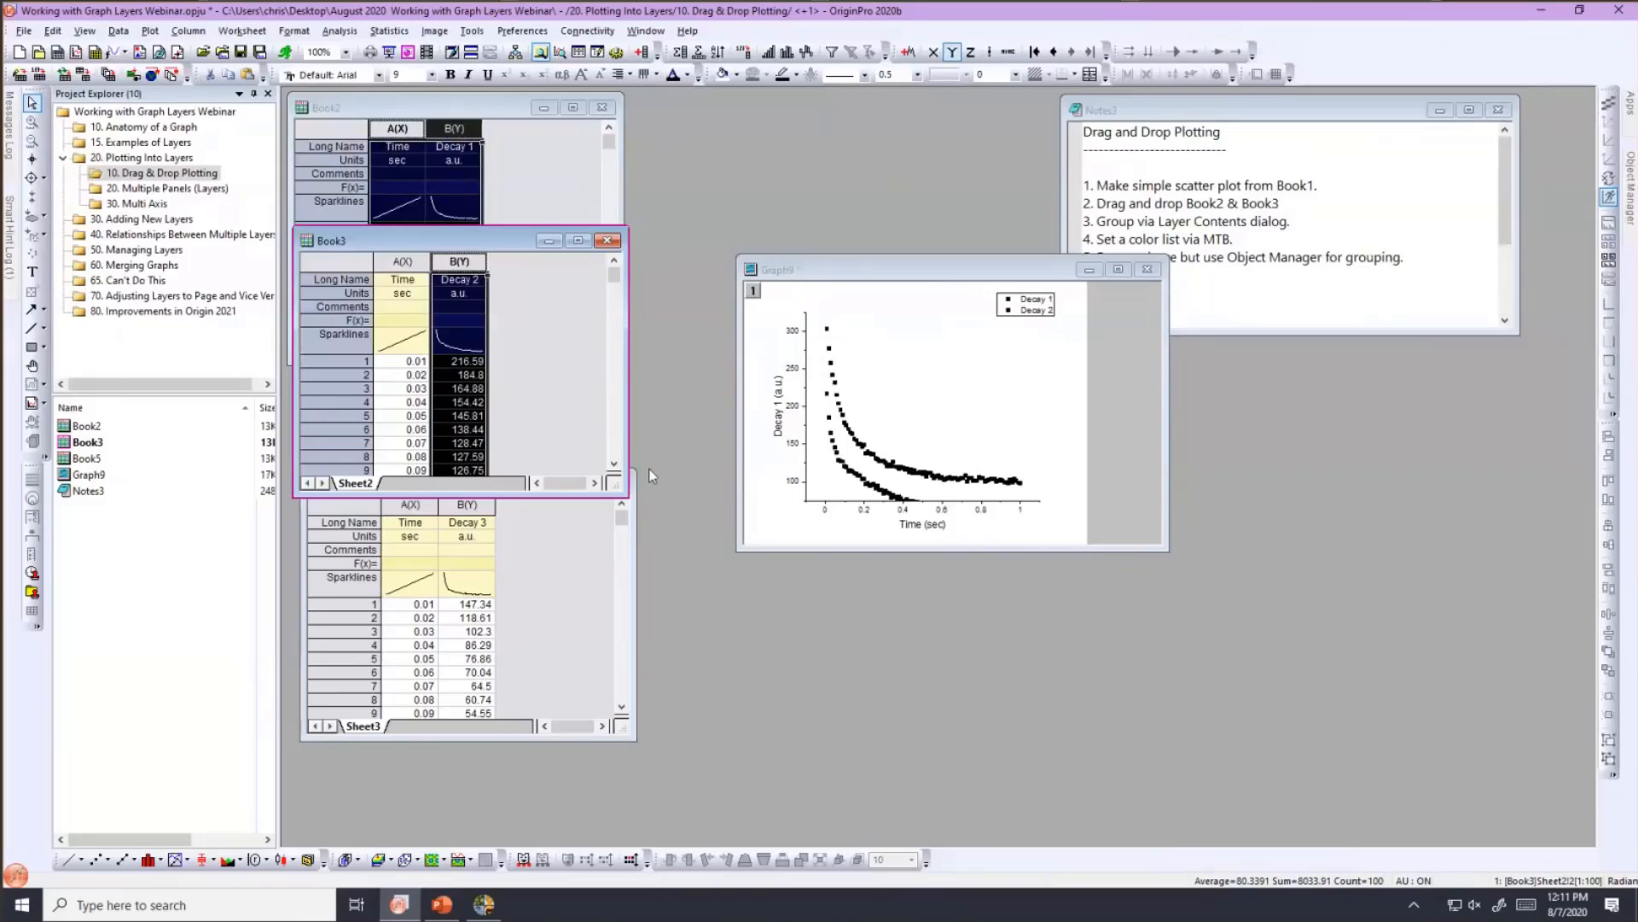
- Add the Decay 3 column from Book5 to the scatter graph by drag-and-drop plotting, rescaling the axes to show all the data
click(558, 523)
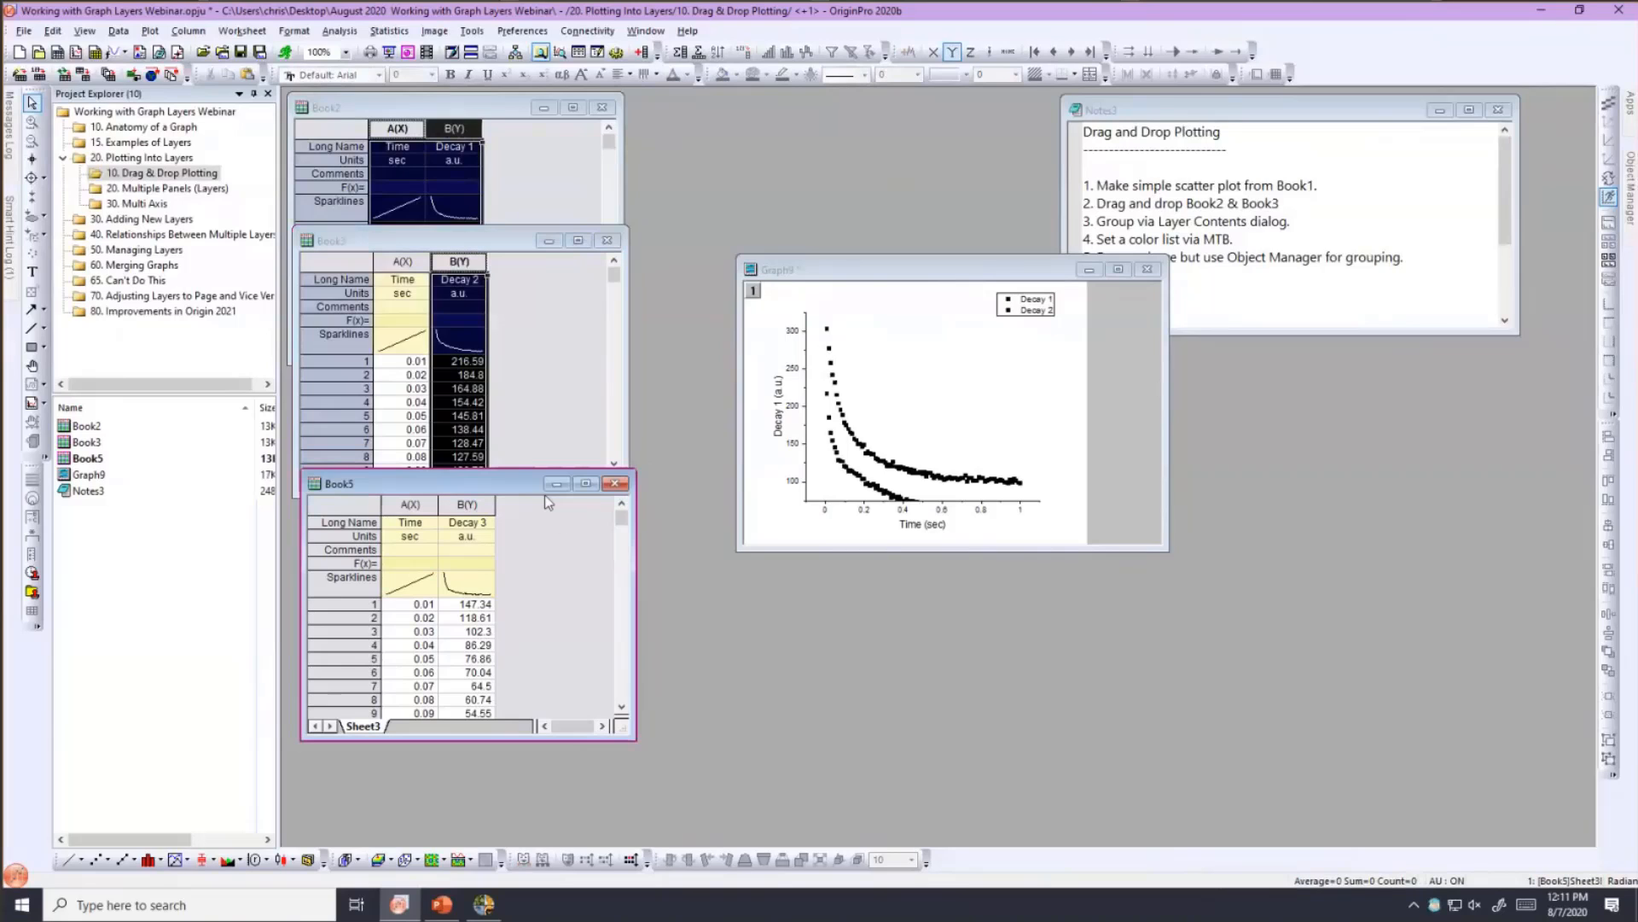
click(468, 505)
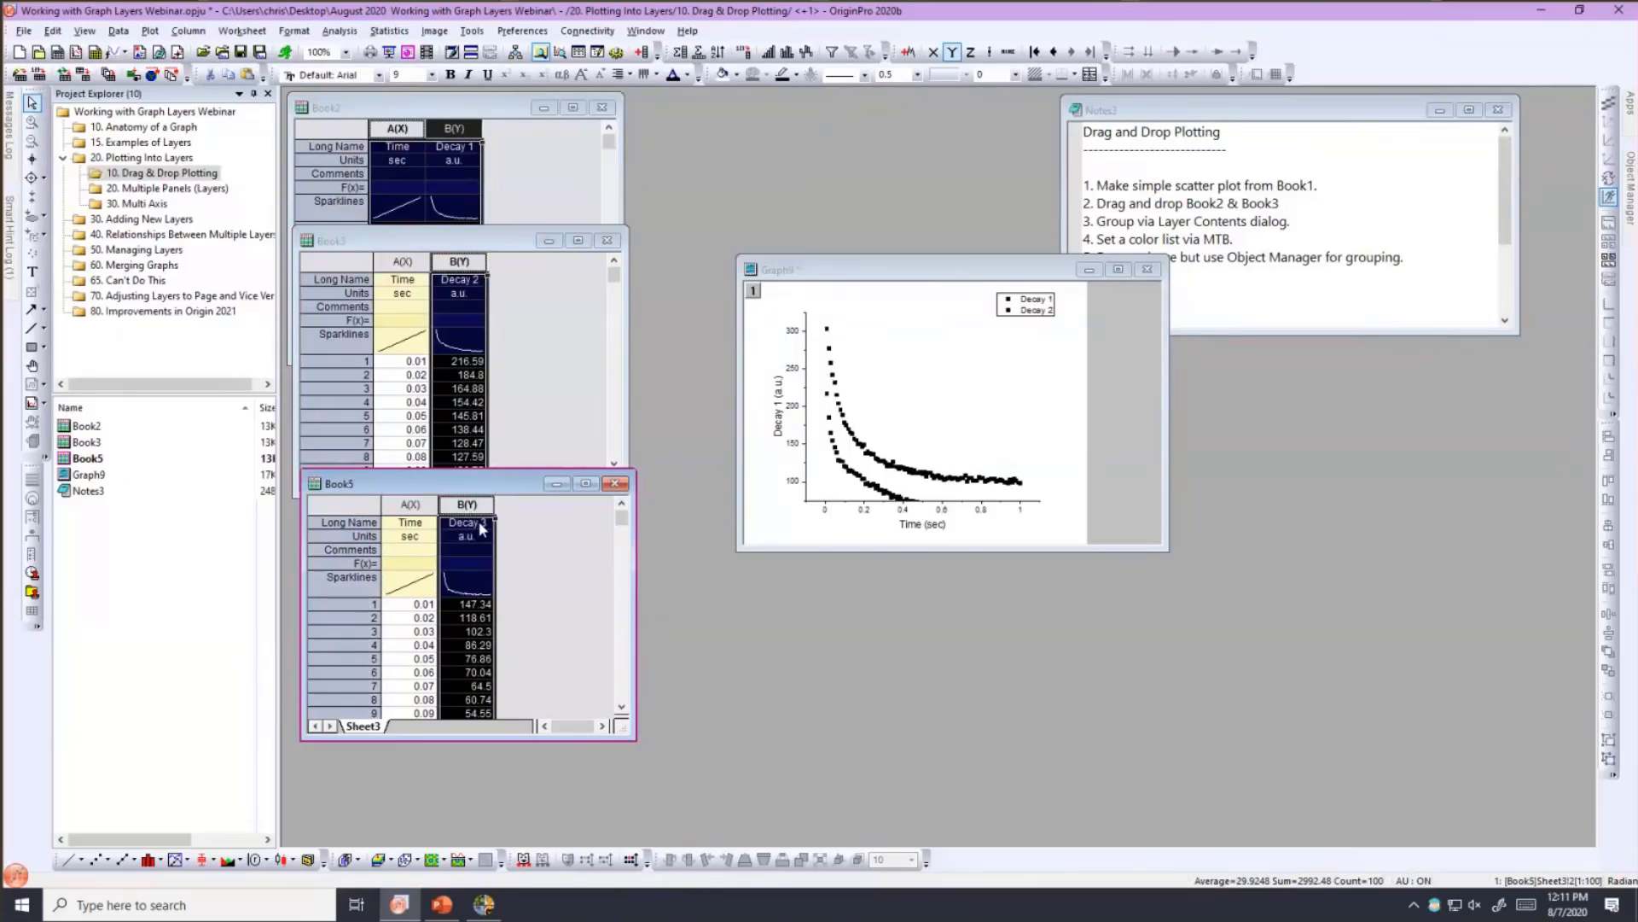
drag(492, 529, 883, 425)
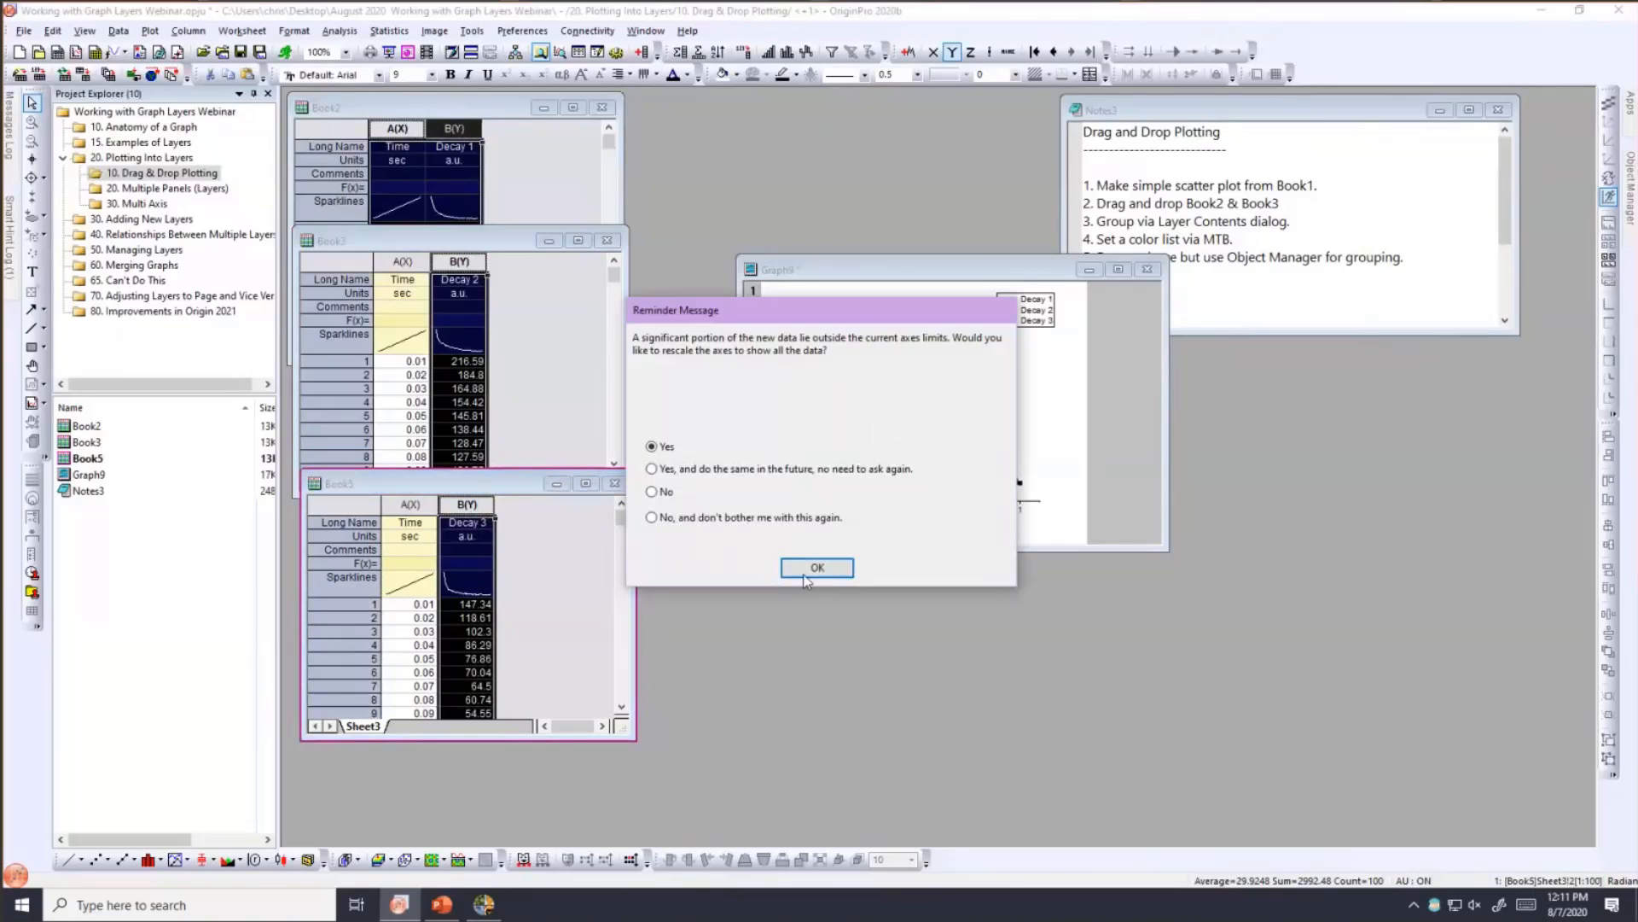
click(818, 567)
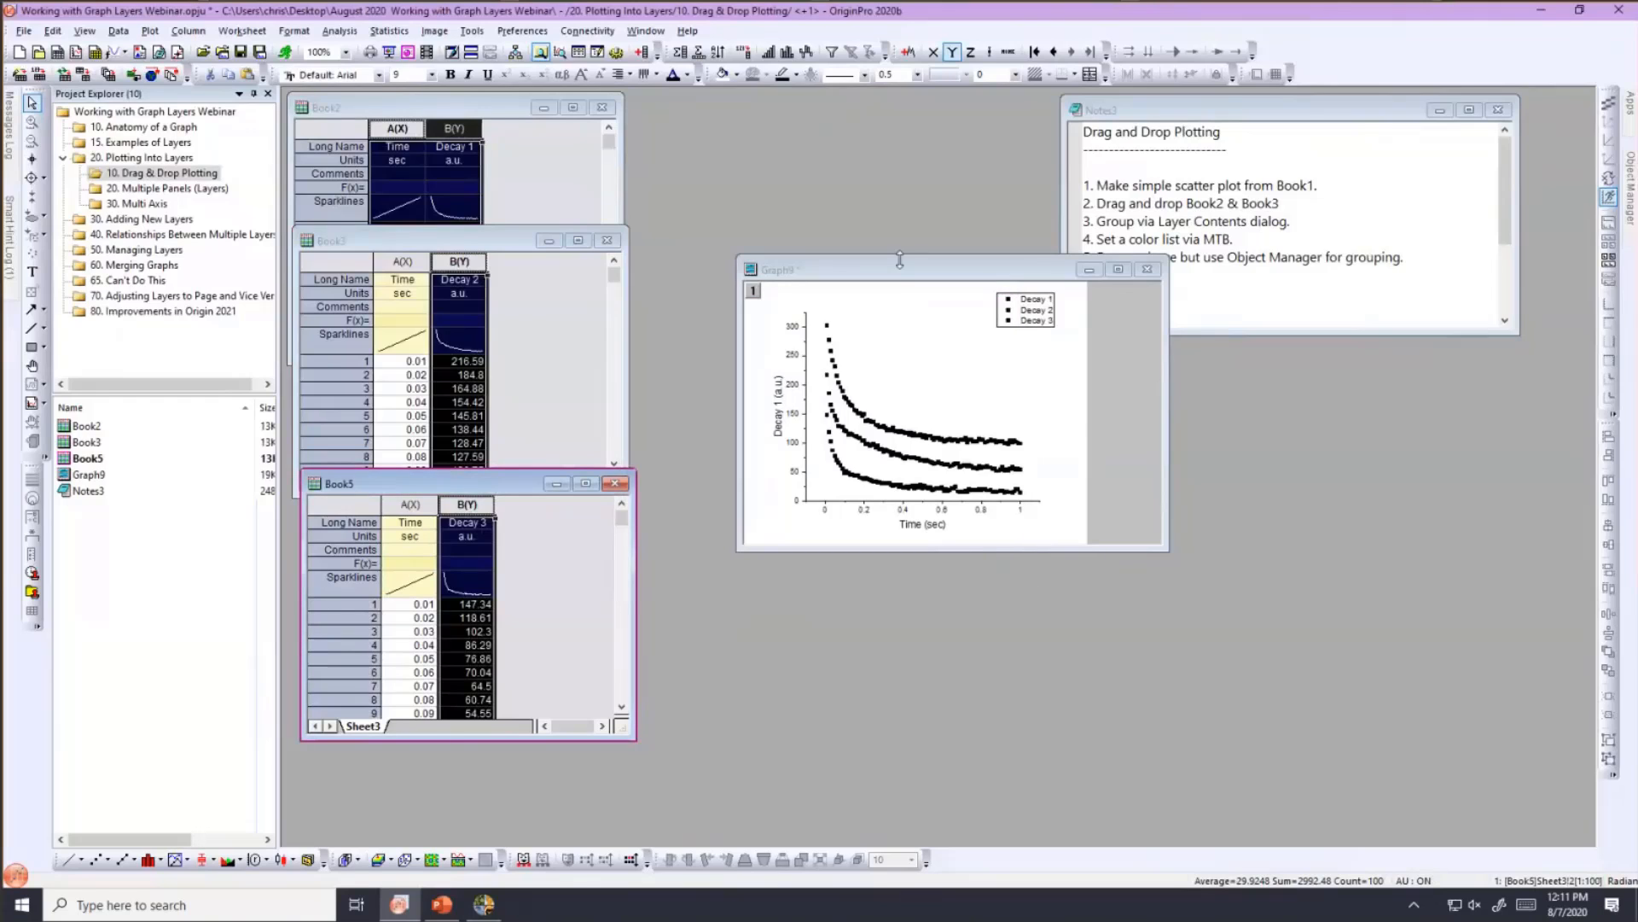
- Move the scatter graph higher in the workspace, between the workbooks and the notes
click(893, 274)
drag(893, 273, 833, 195)
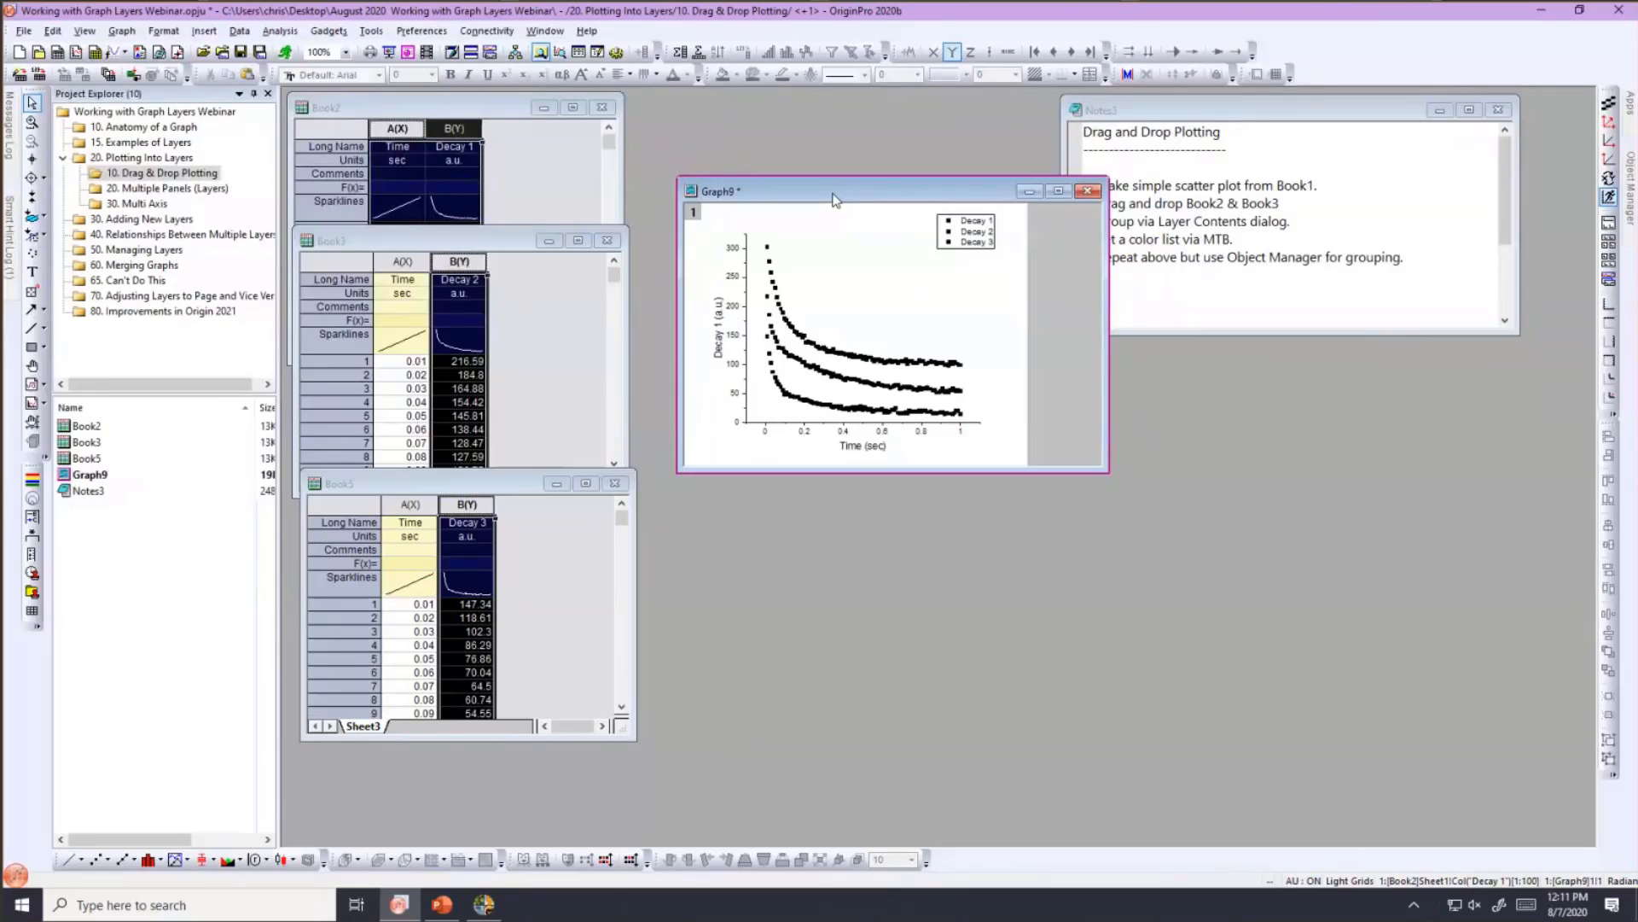
drag(835, 200, 829, 199)
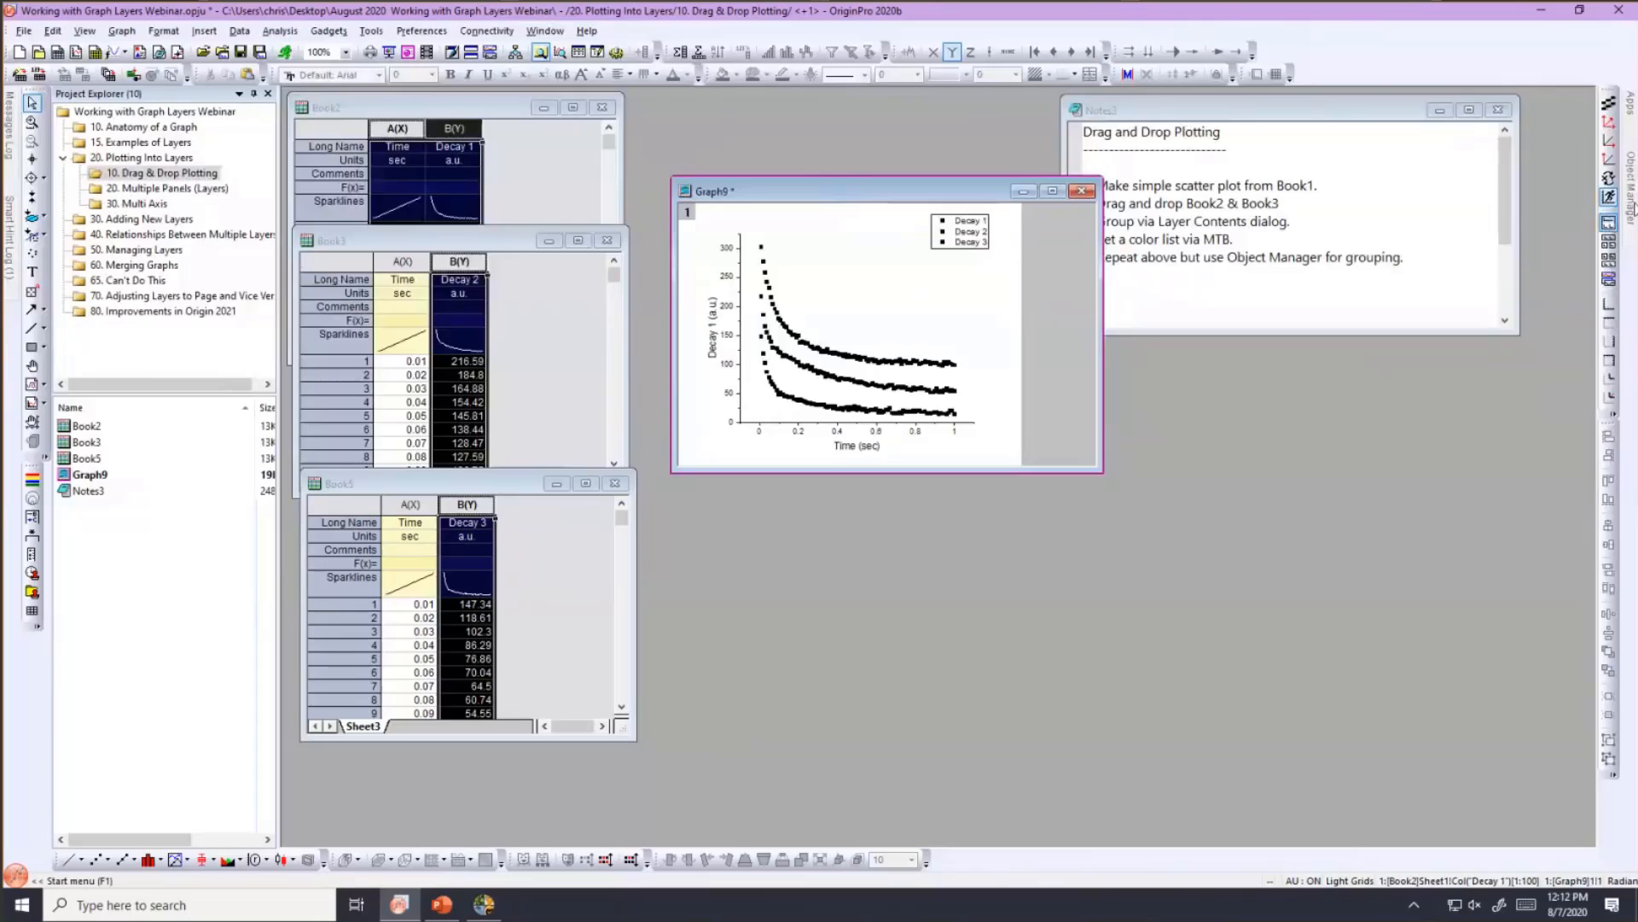
- Group the Decay 1, Decay 2 and Decay 3 plots through Object Manager, with Decay 1 set as the group's beginning
mouse_move(1630, 208)
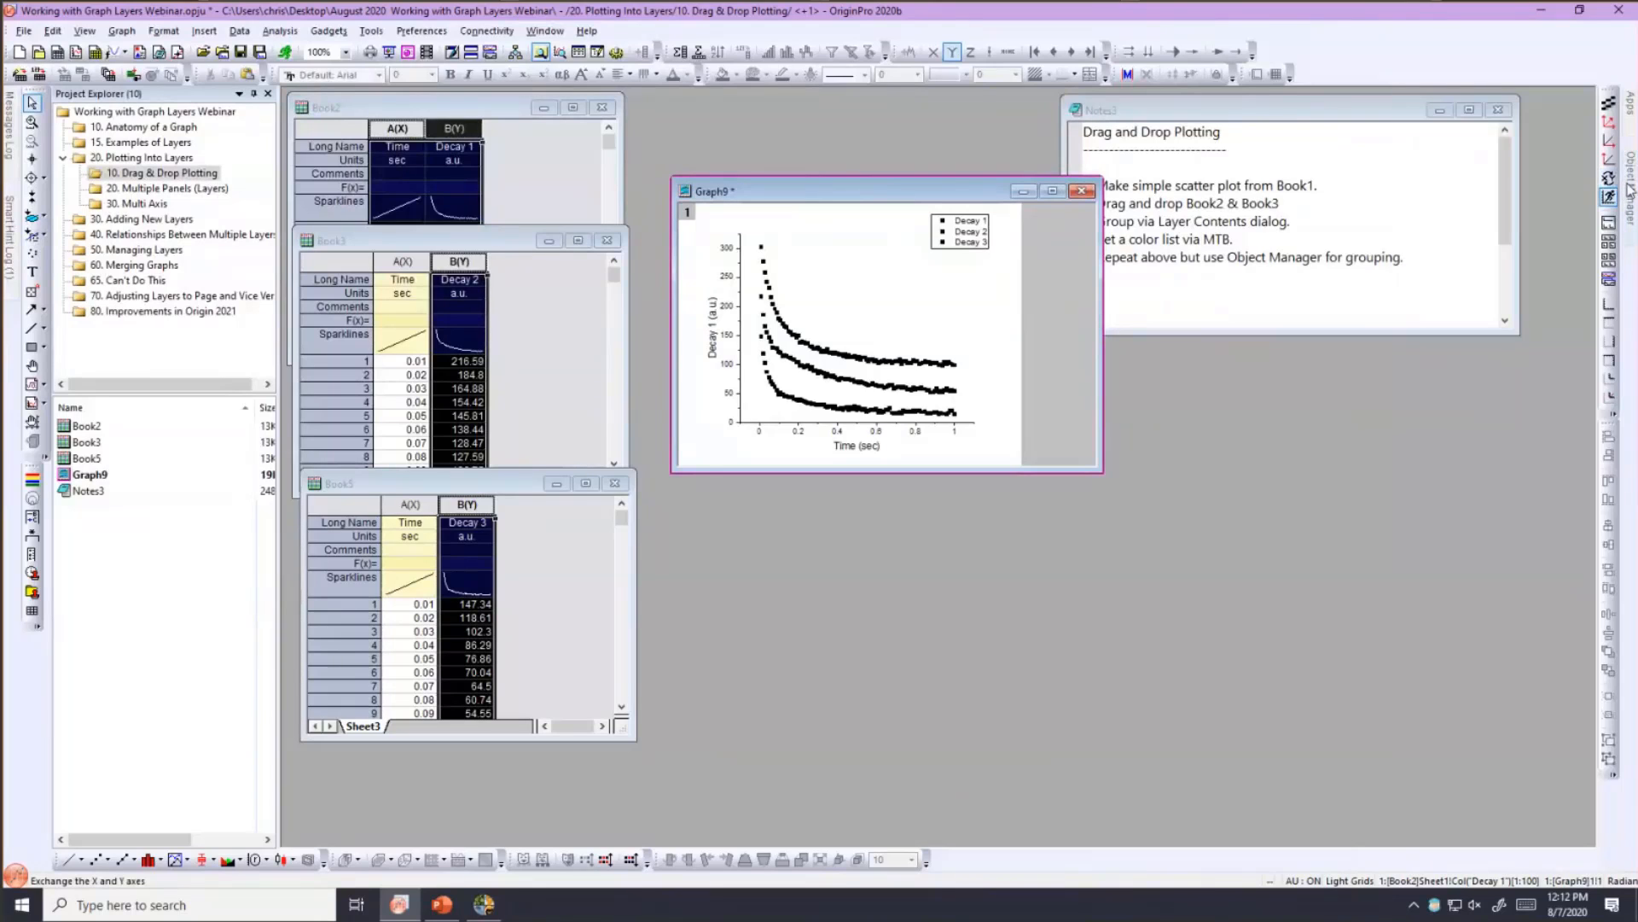
click(1598, 93)
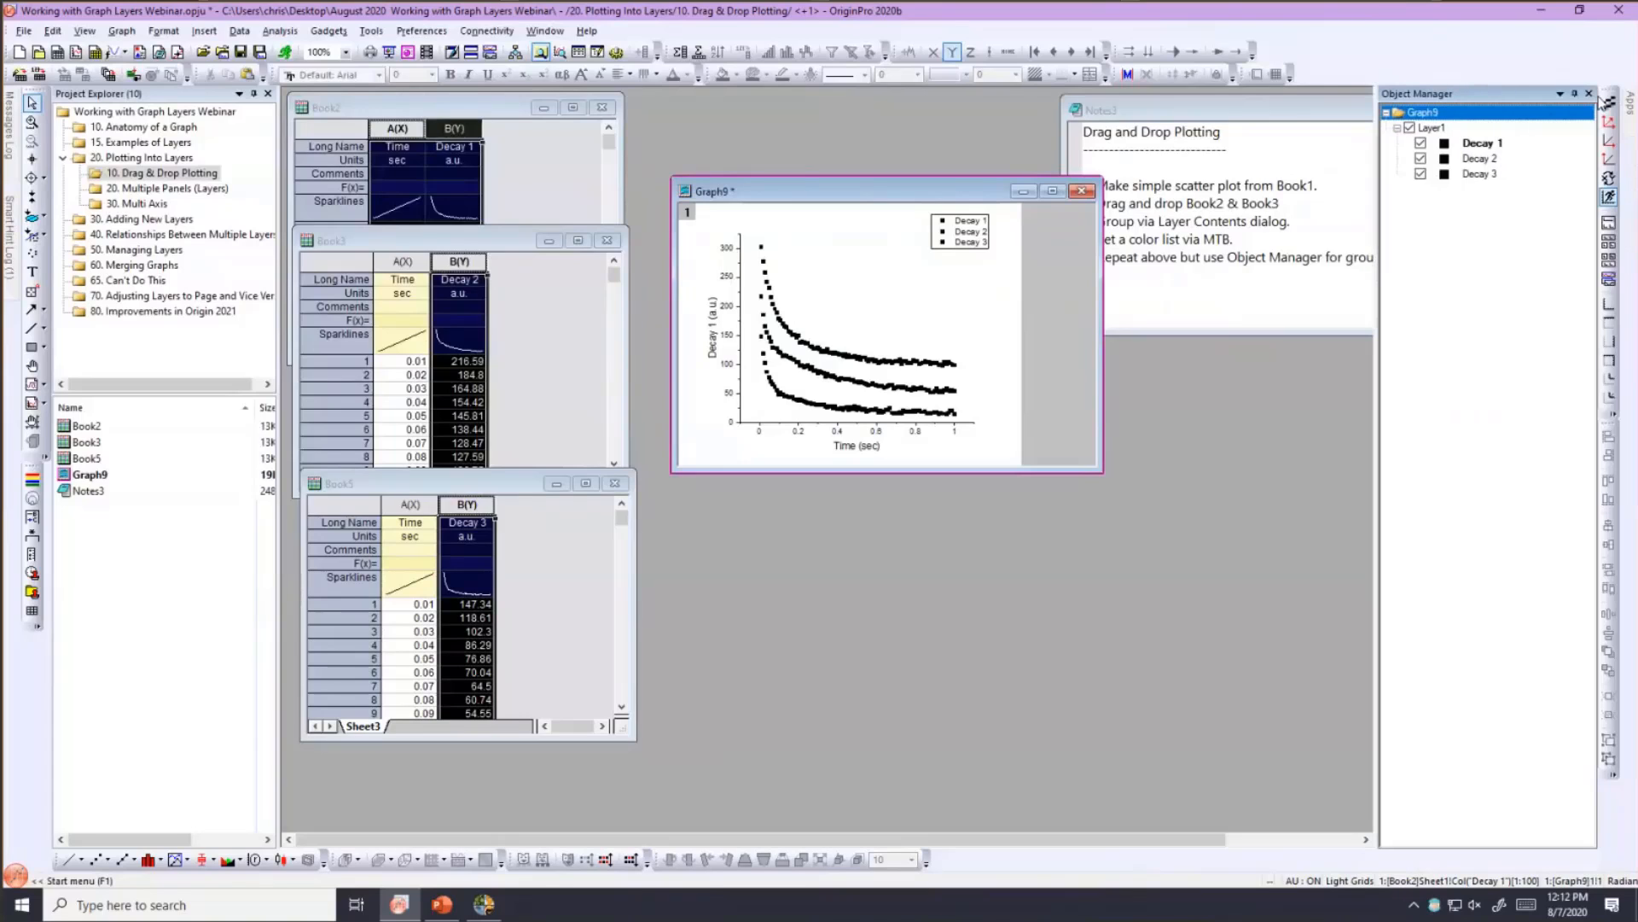
drag(1377, 210, 1389, 210)
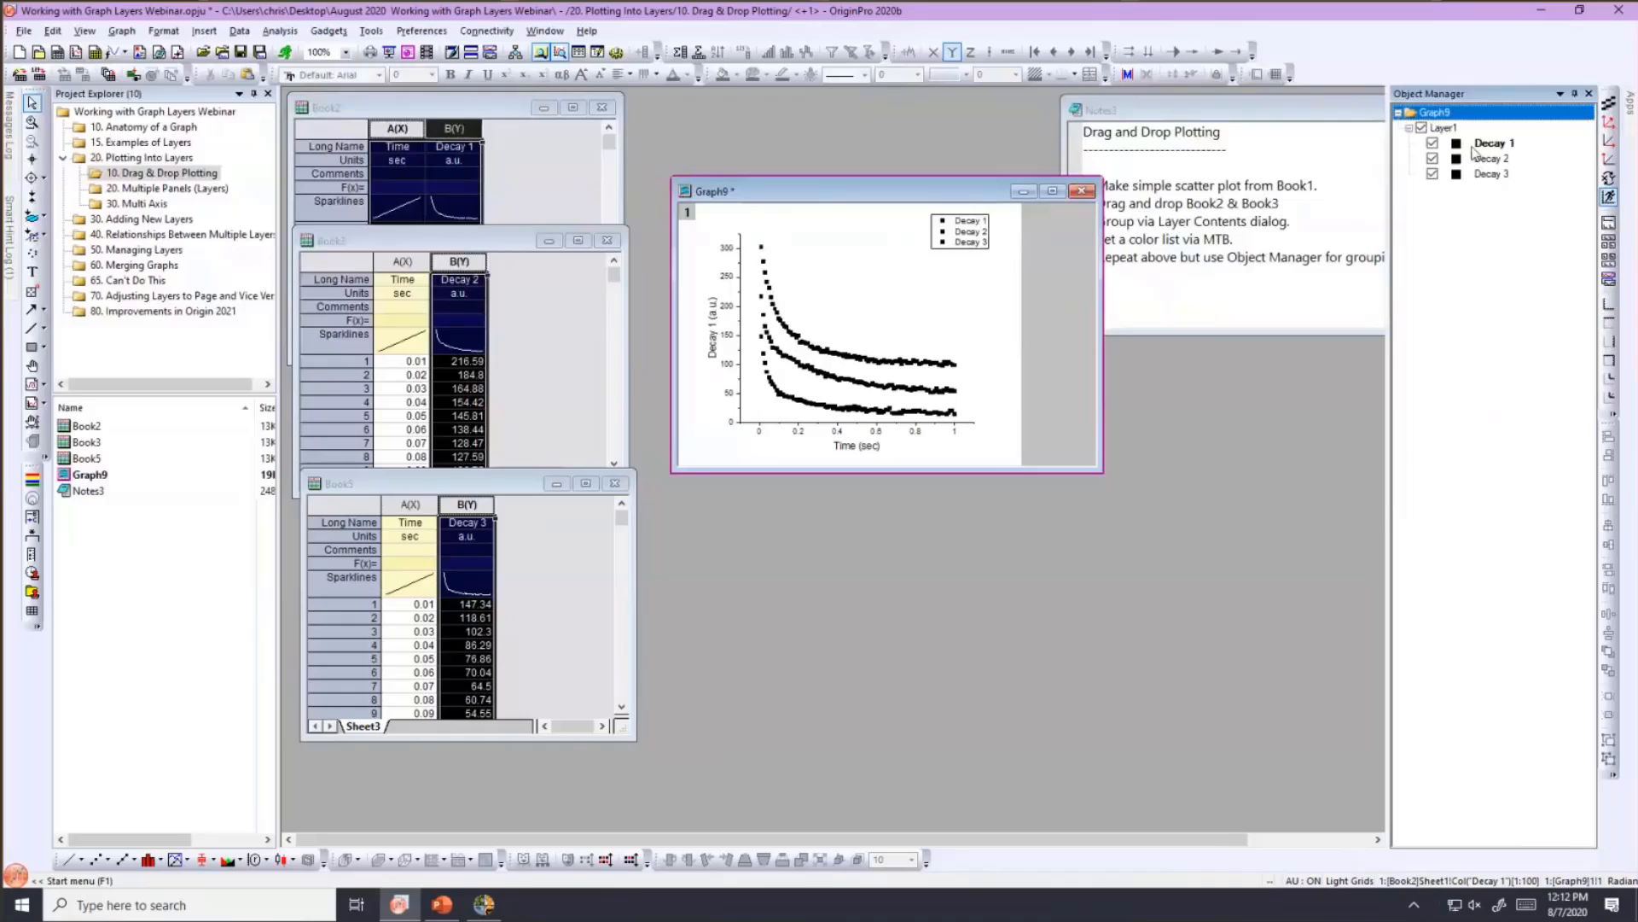
right_click(1469, 145)
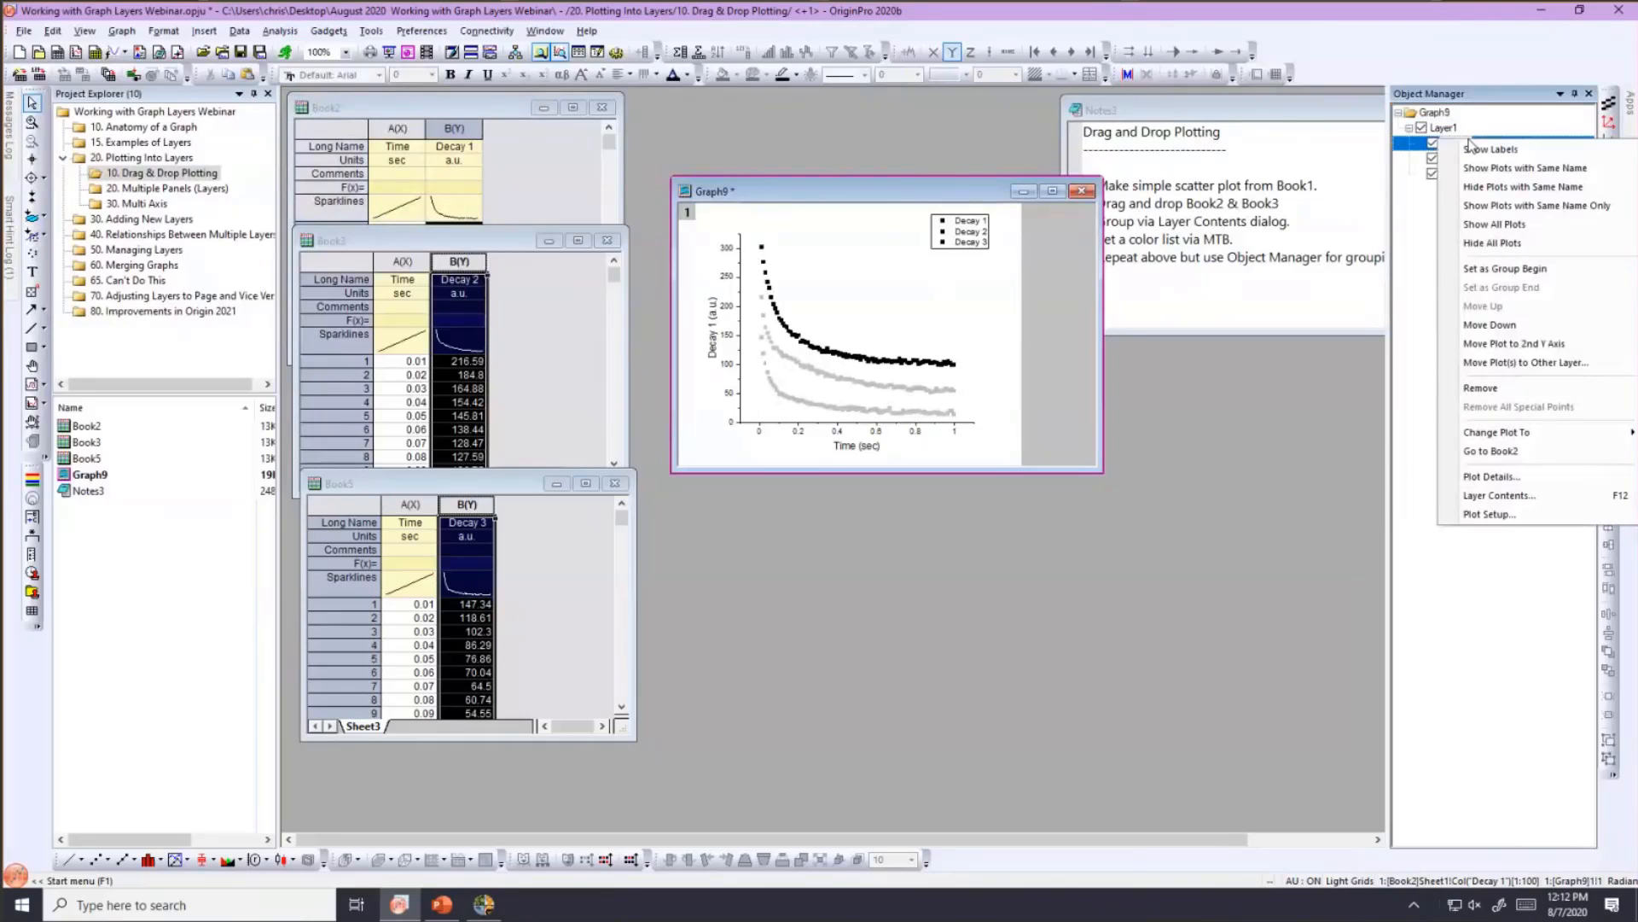
click(1471, 269)
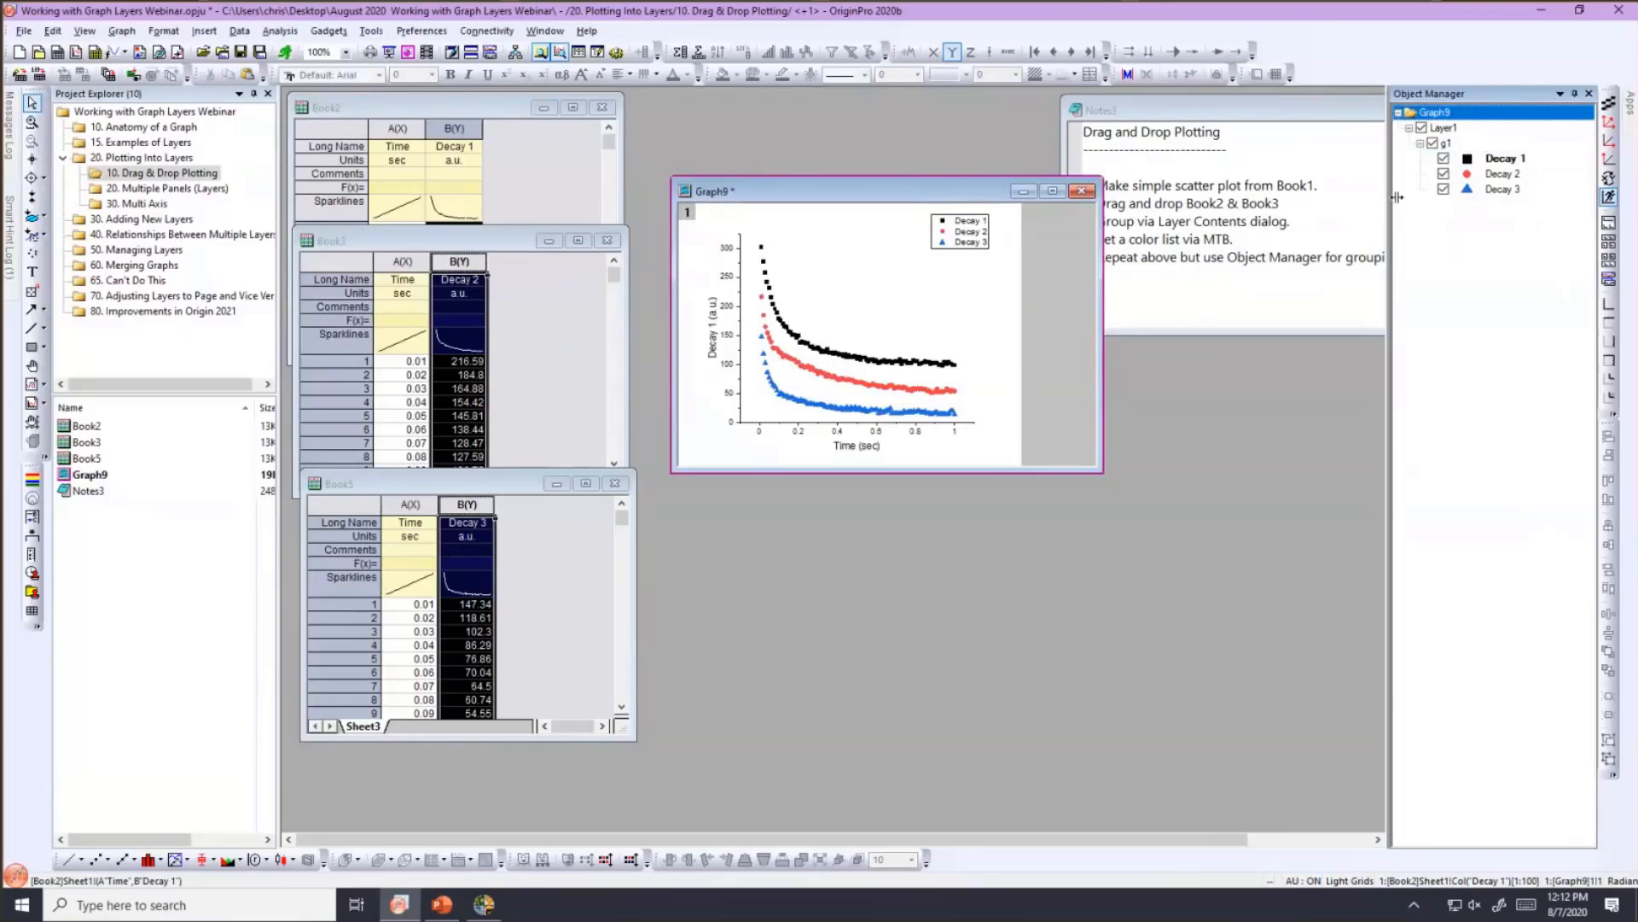
drag(1397, 198, 1435, 197)
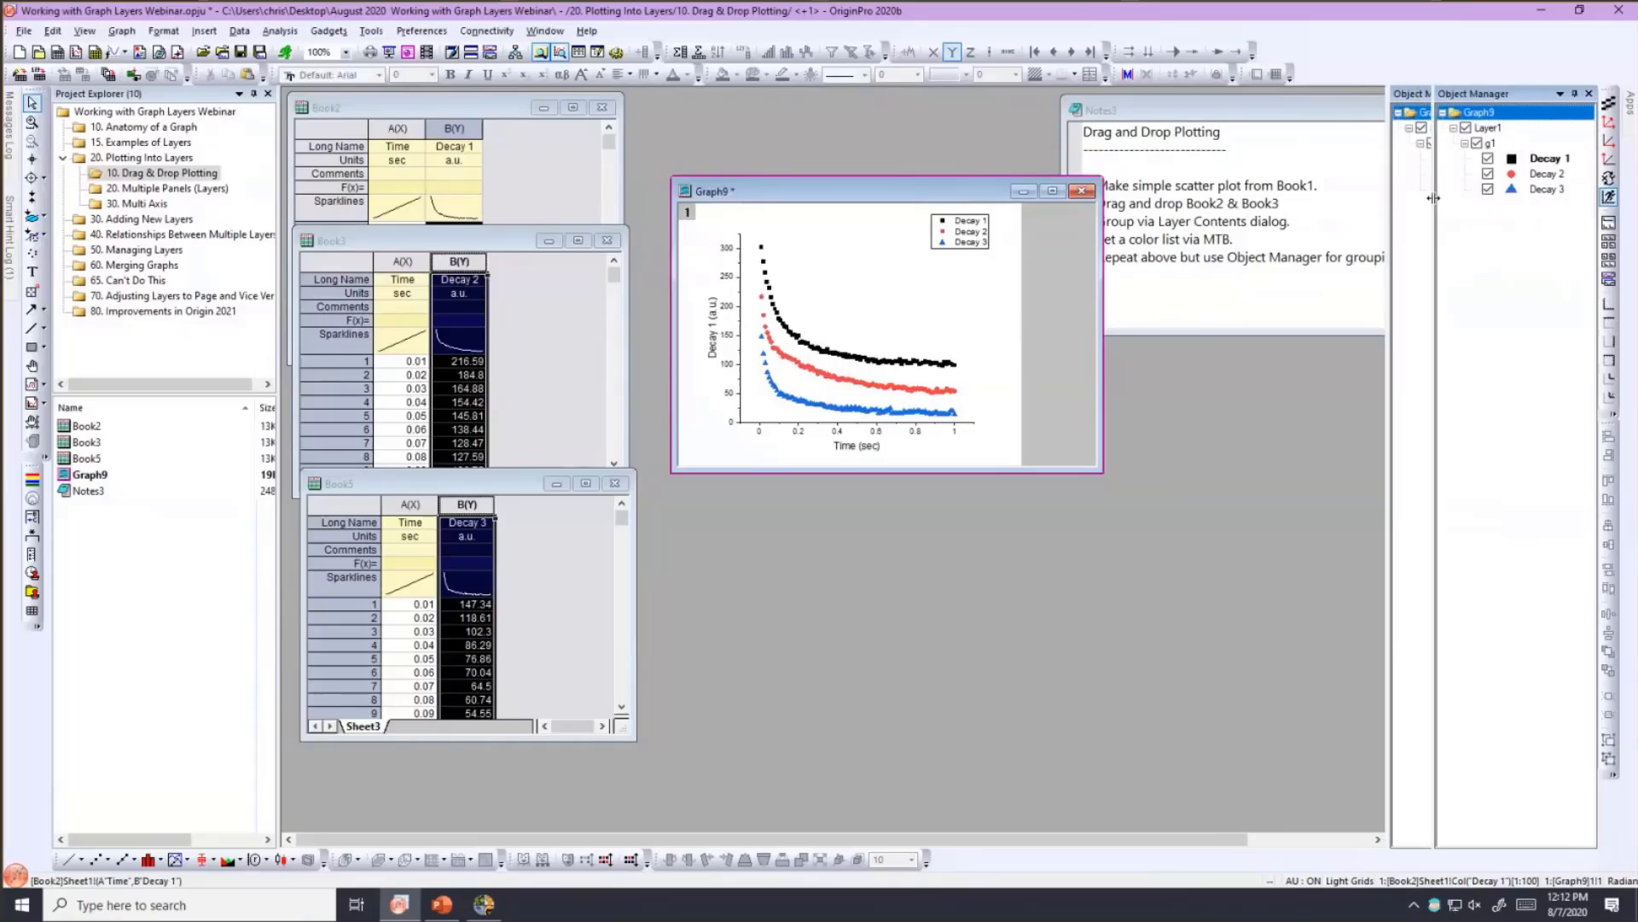
click(1575, 94)
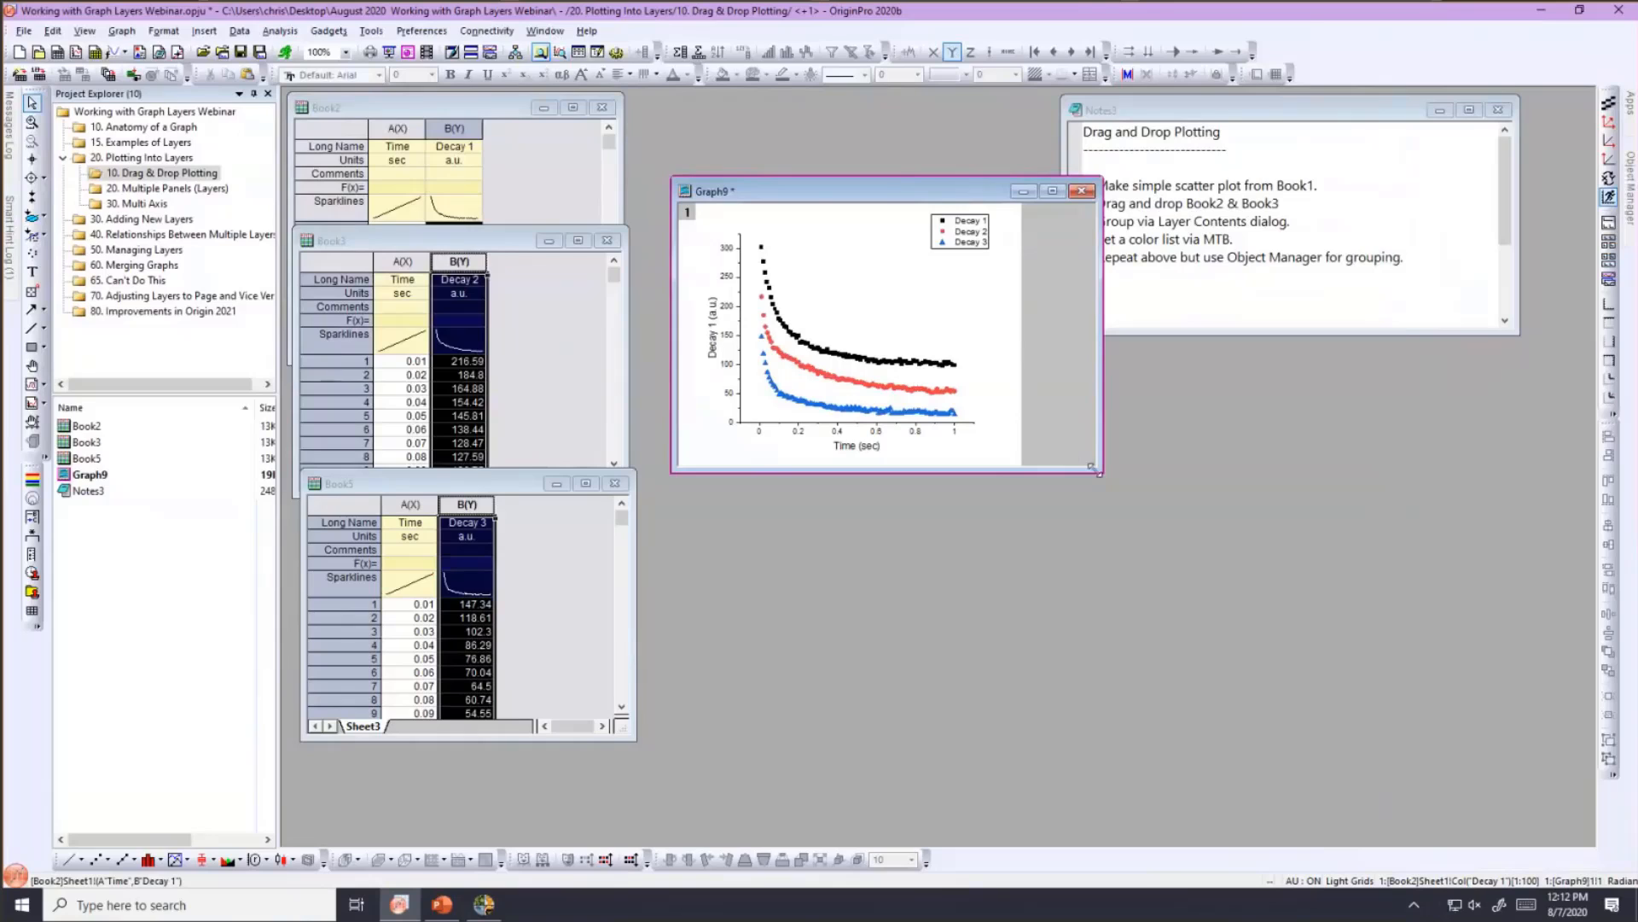
- Enlarge the scatter graph and color its grouped plots with the Q08 Bold2 increment list
drag(1092, 467, 1329, 664)
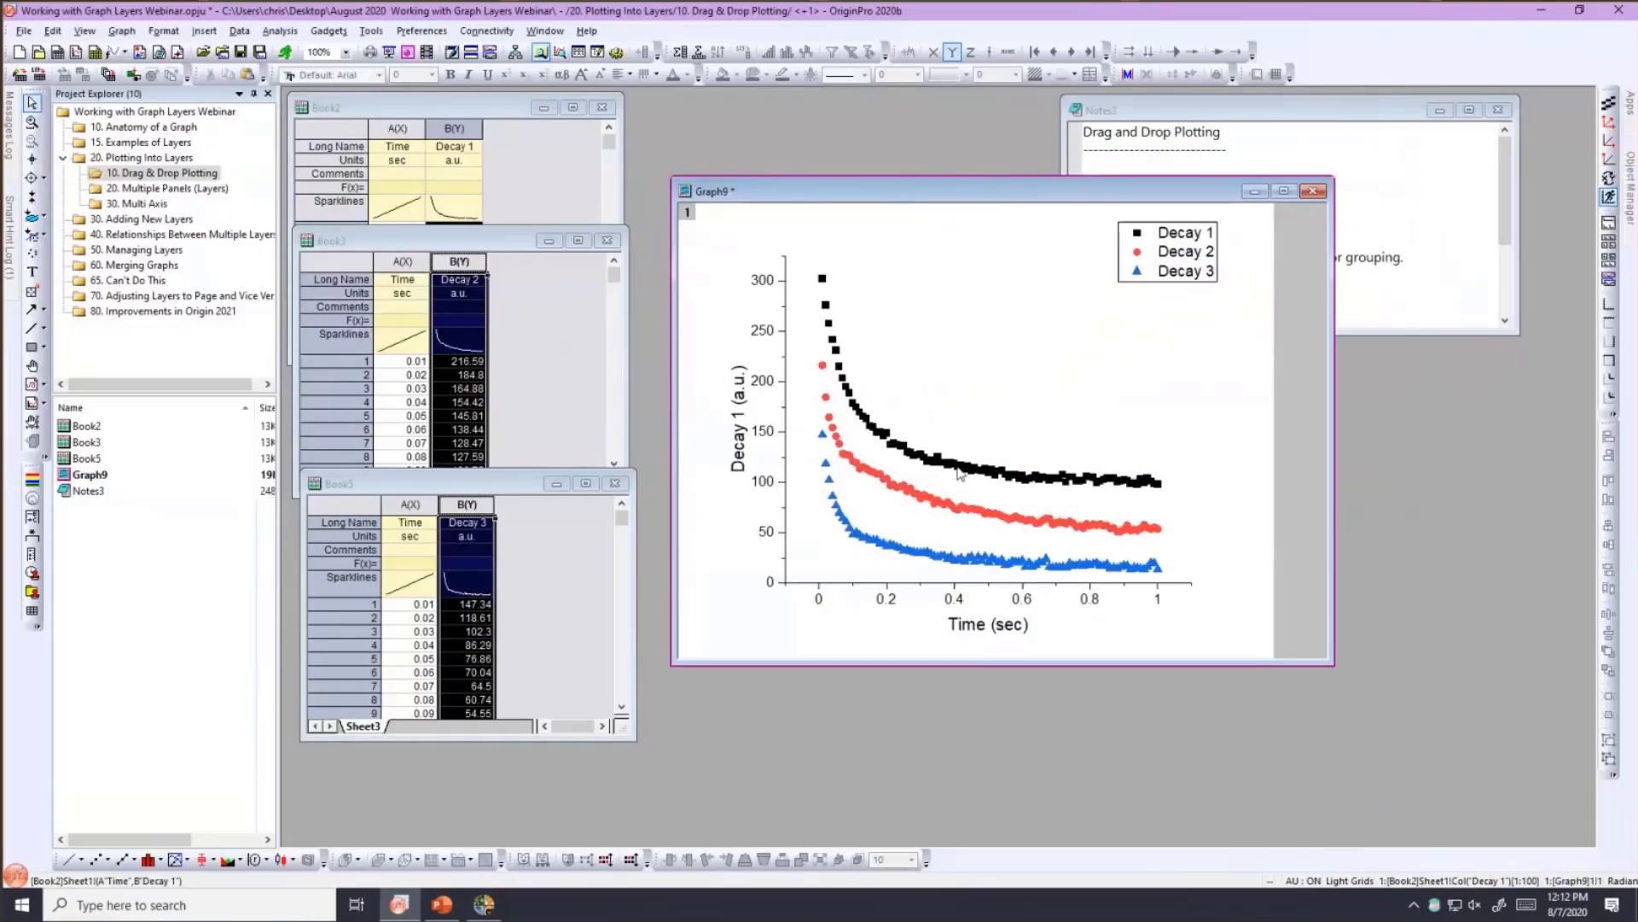
mouse_move(959, 474)
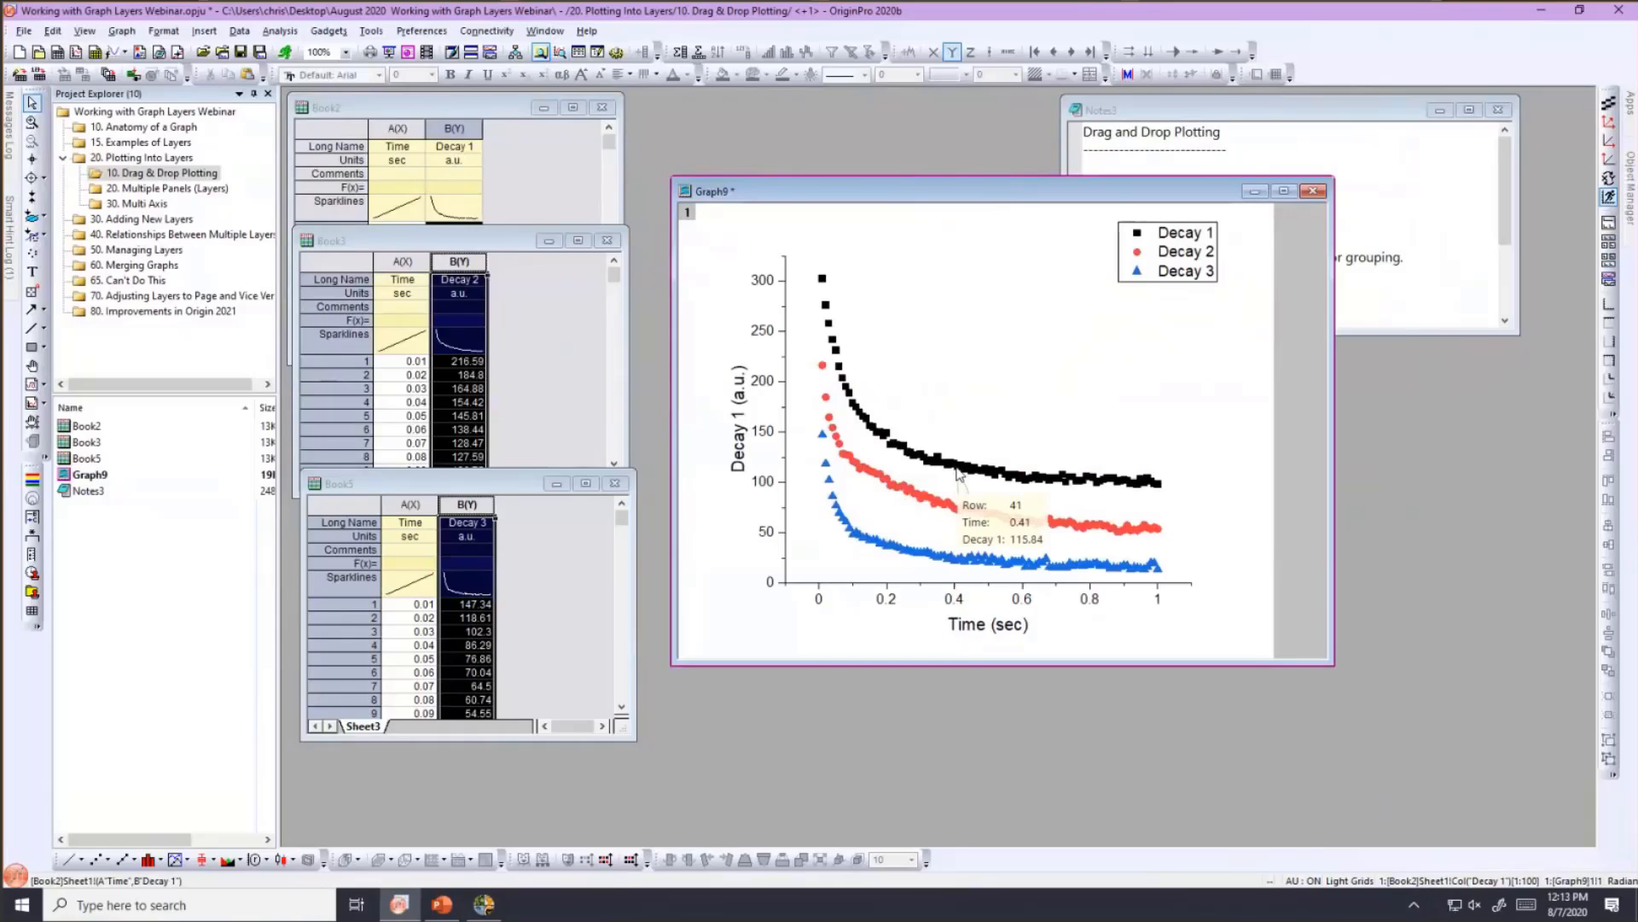
click(959, 474)
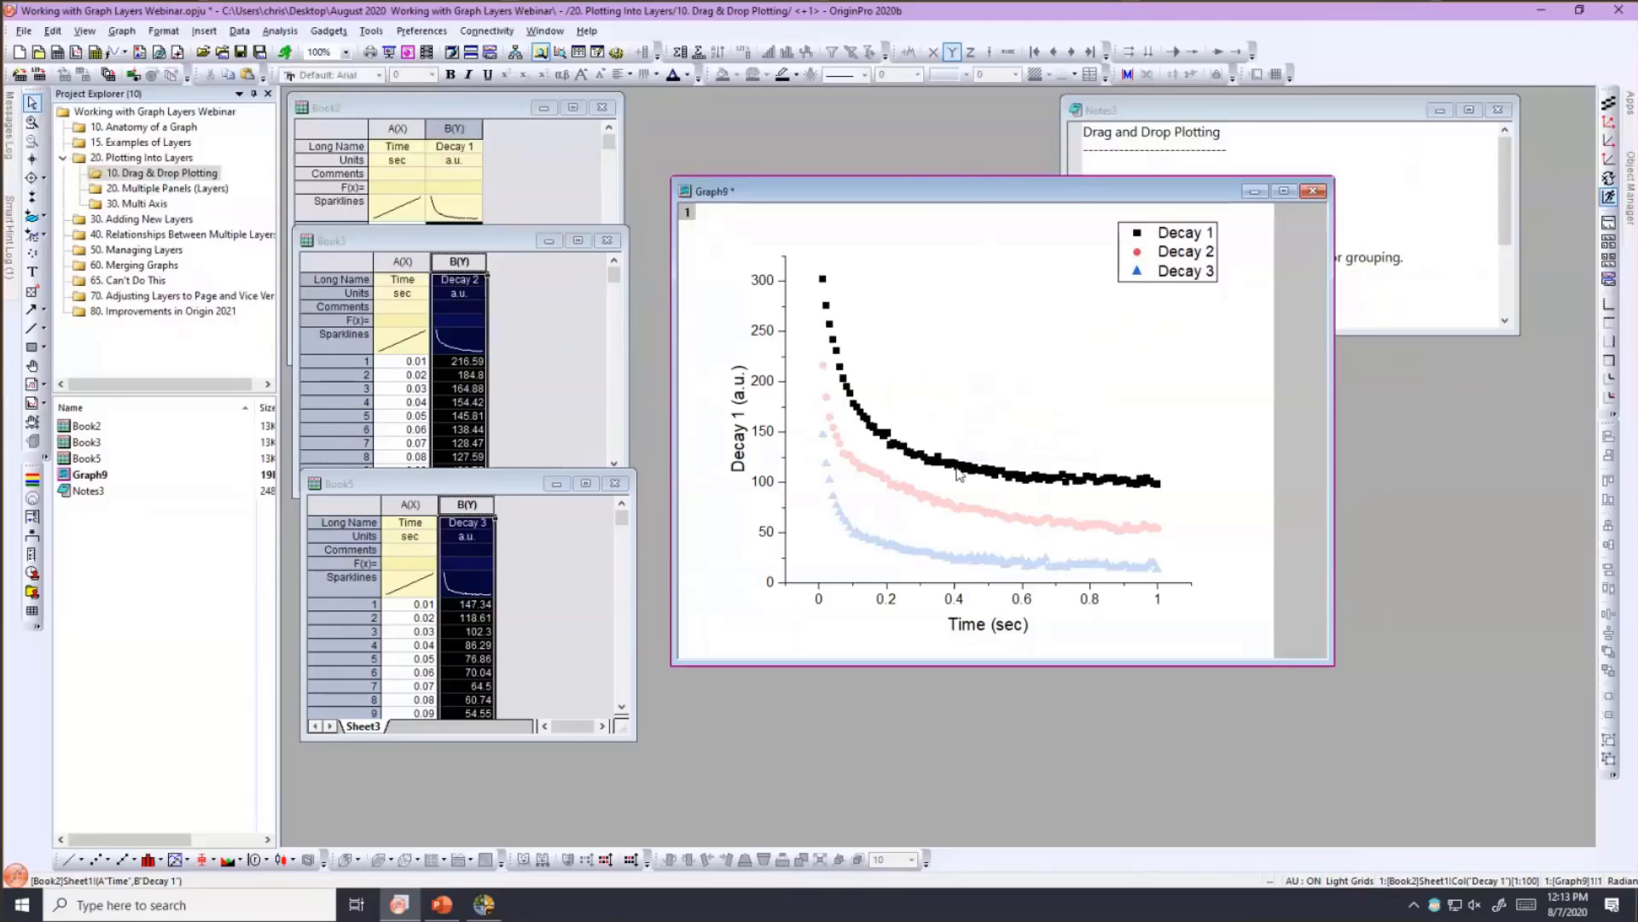
click(965, 446)
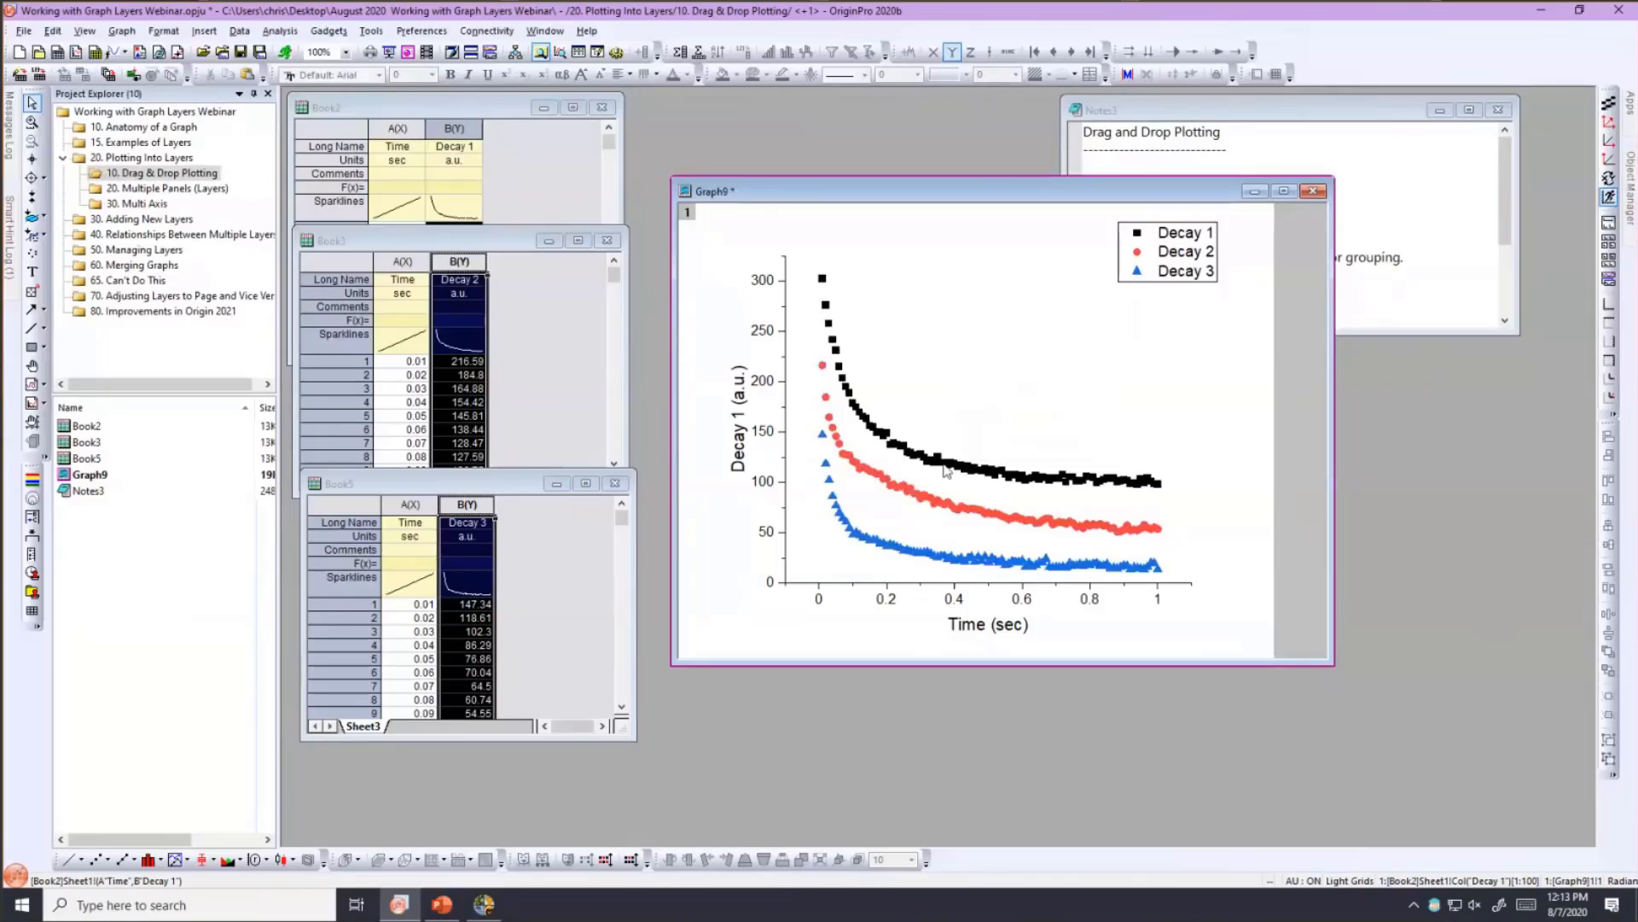
click(945, 468)
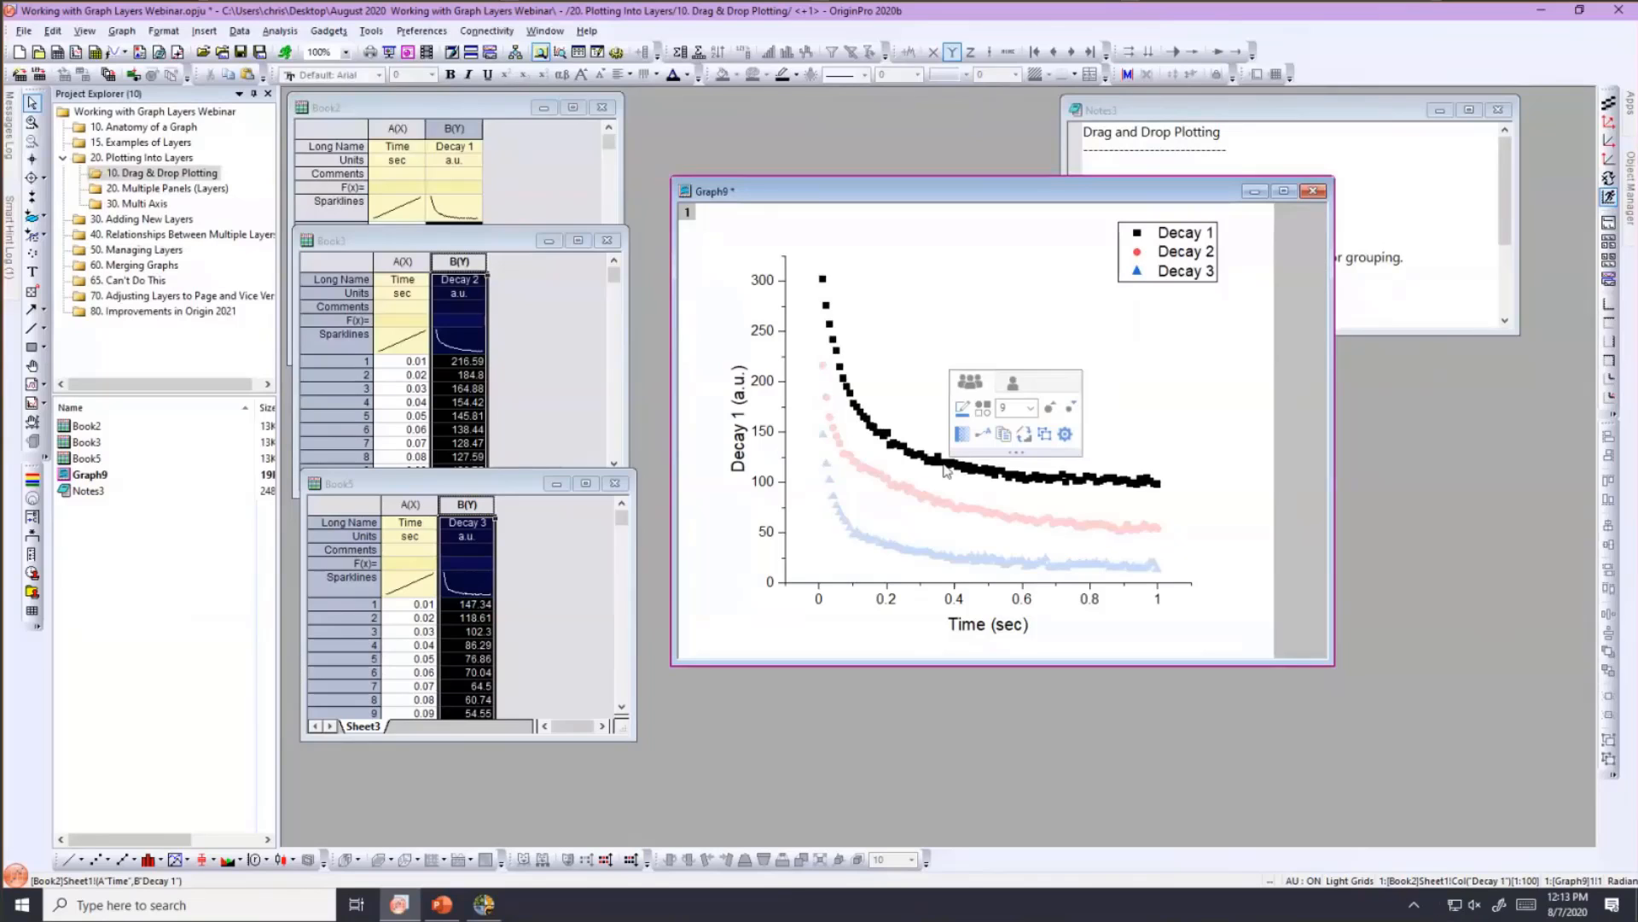
click(962, 411)
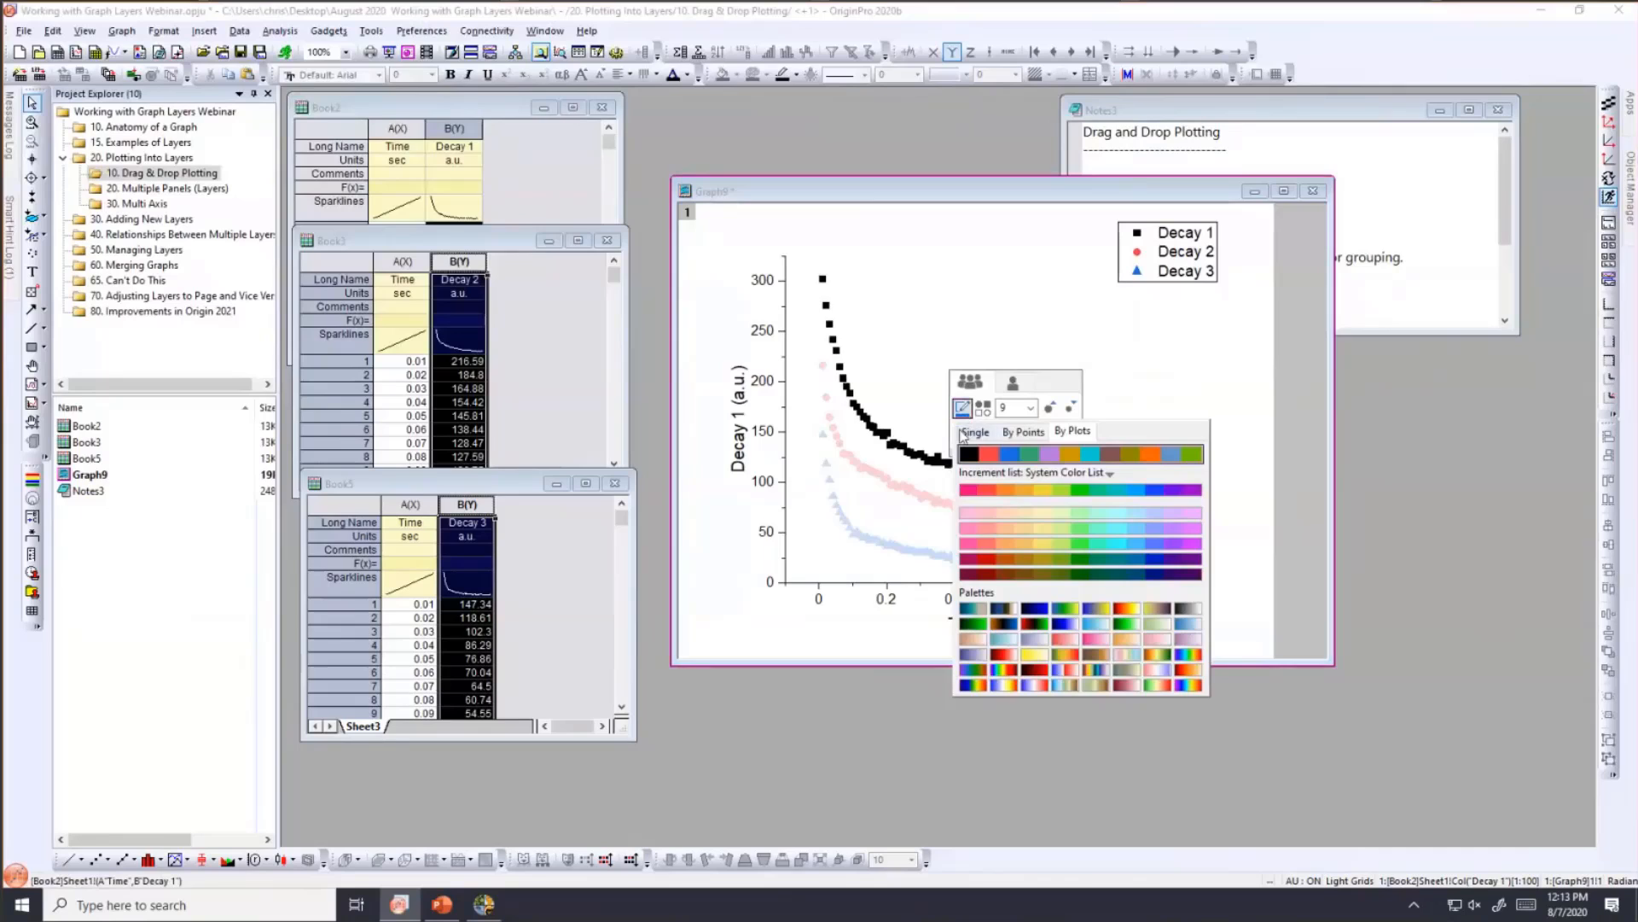
click(1021, 474)
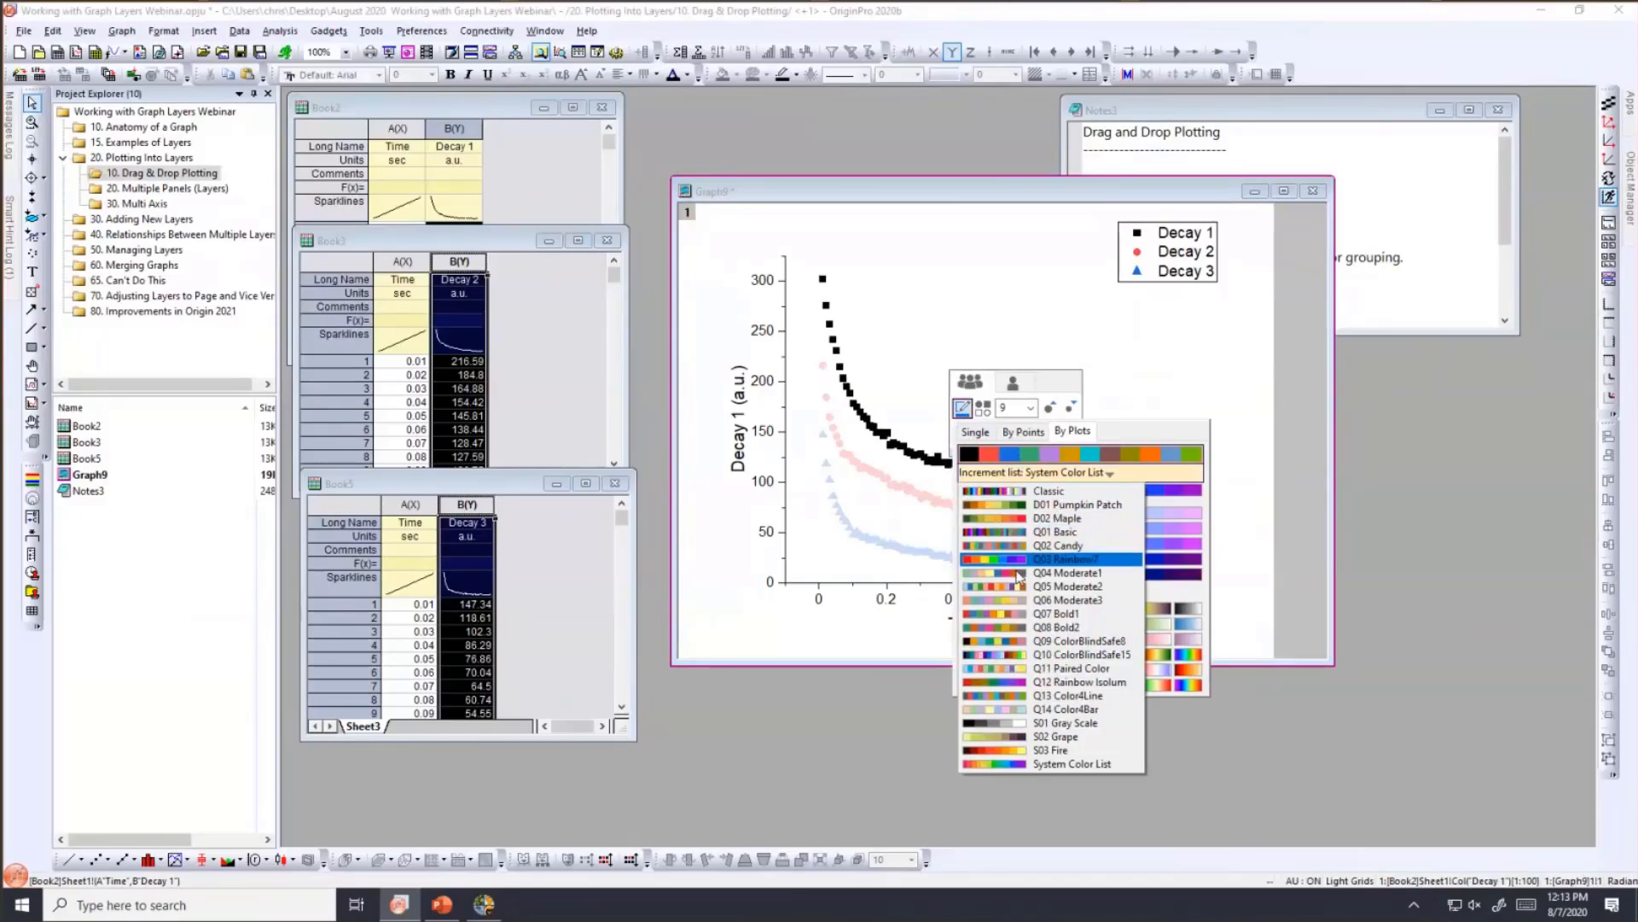
click(1012, 628)
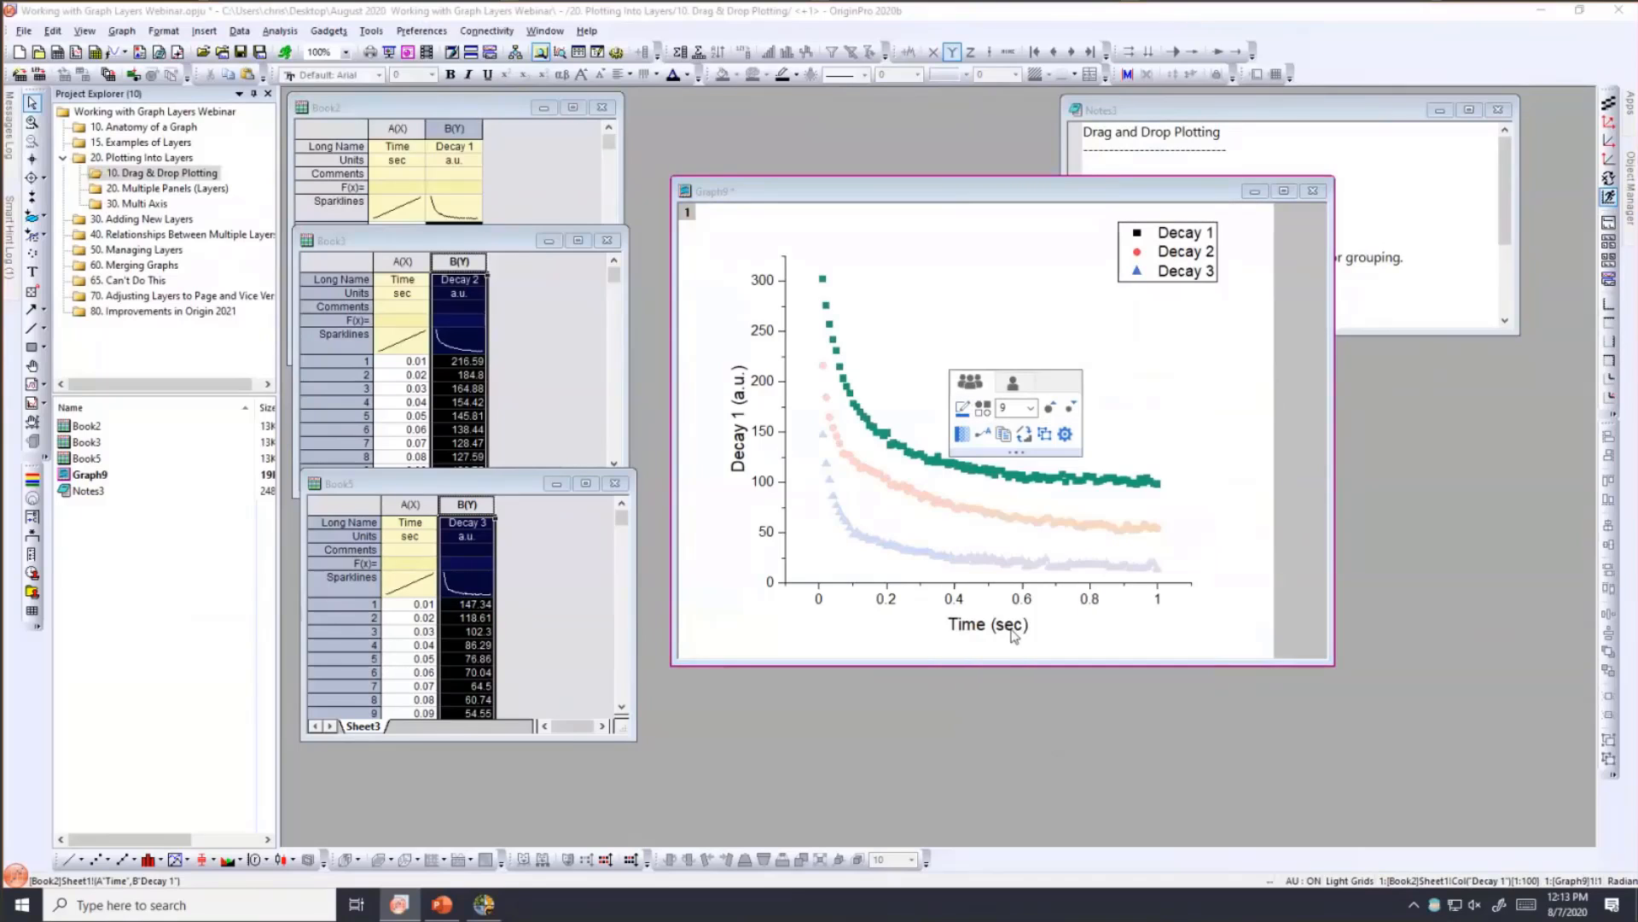
click(1121, 422)
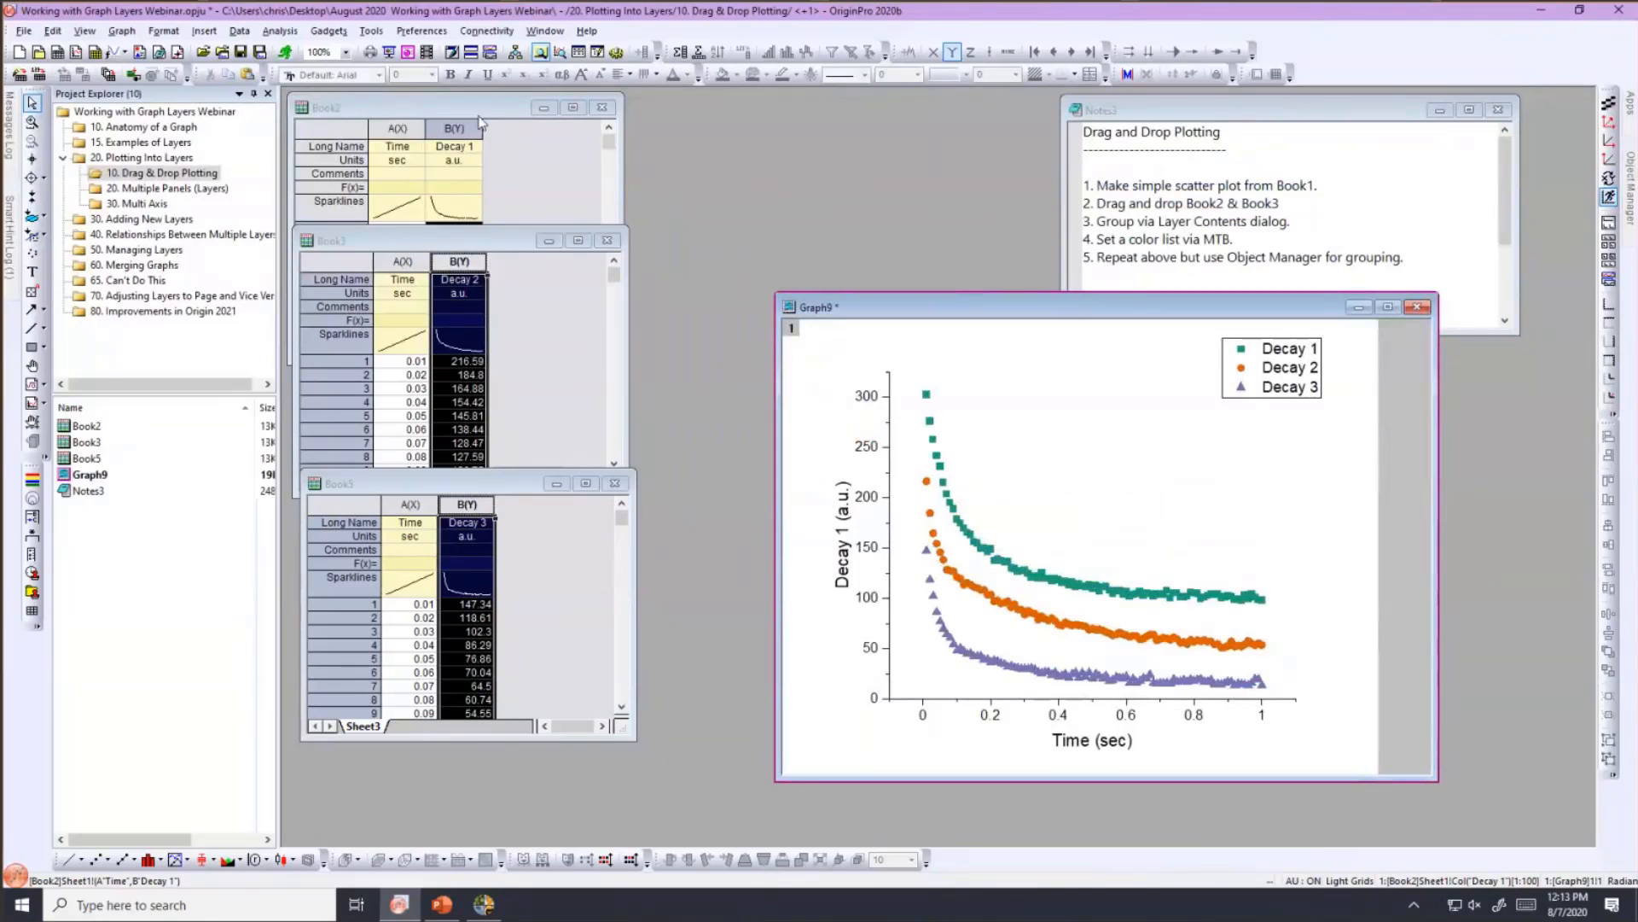
- Open the 20. Multiple Panels (Layers) folder, enlarge the Dose Response workbook and place it below the headers of the Enzyme workbook
click(218, 189)
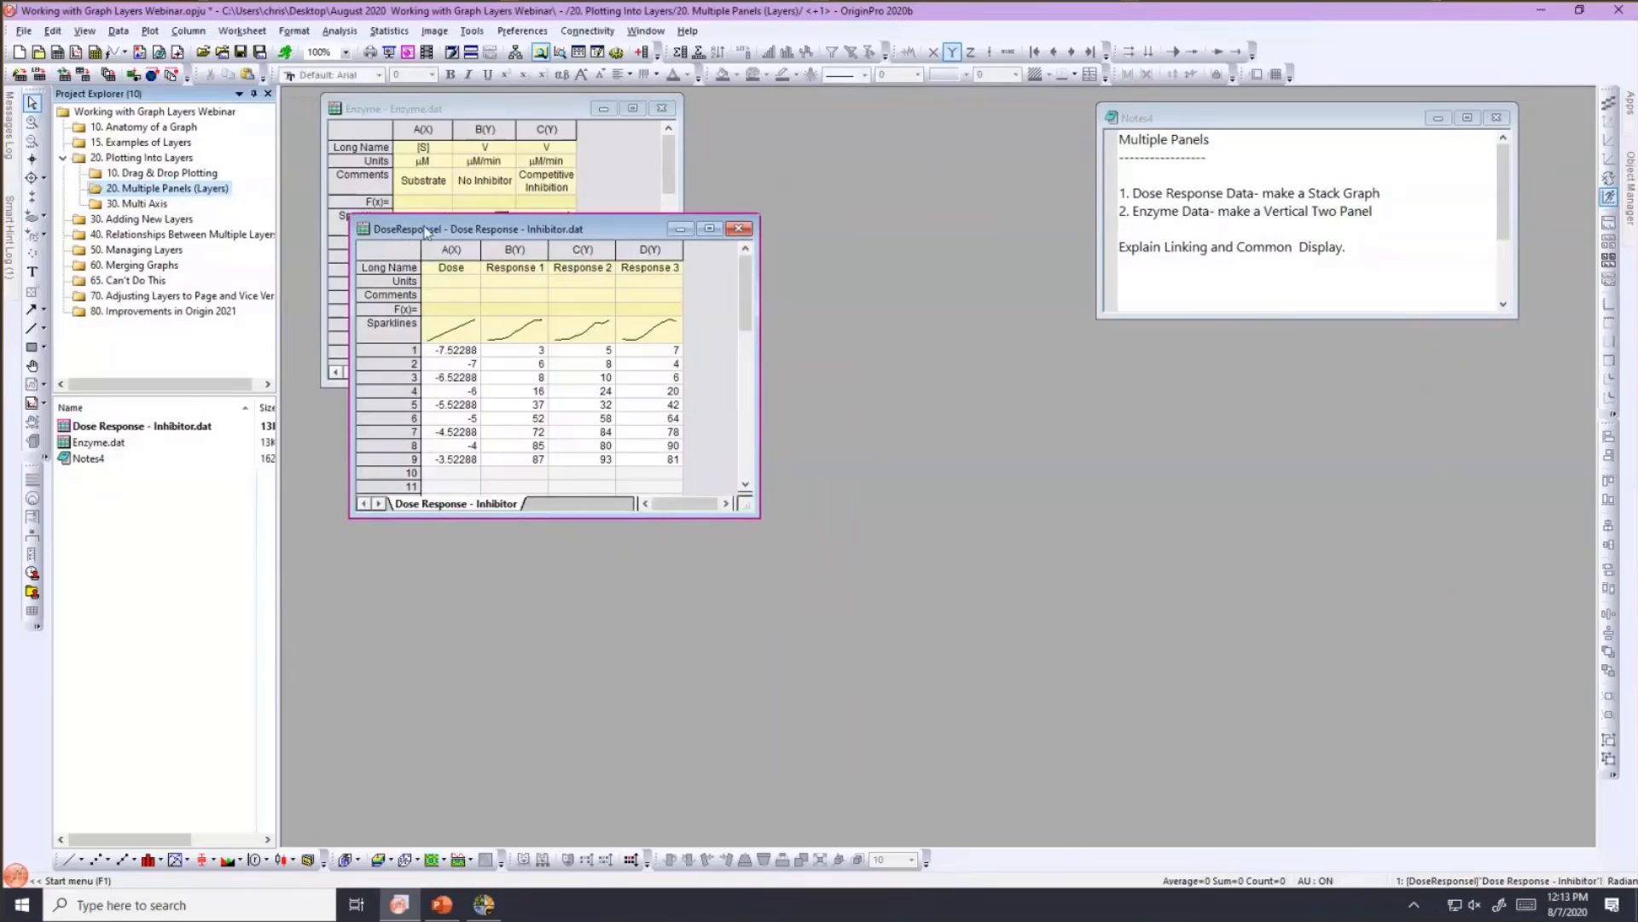
drag(426, 233, 411, 201)
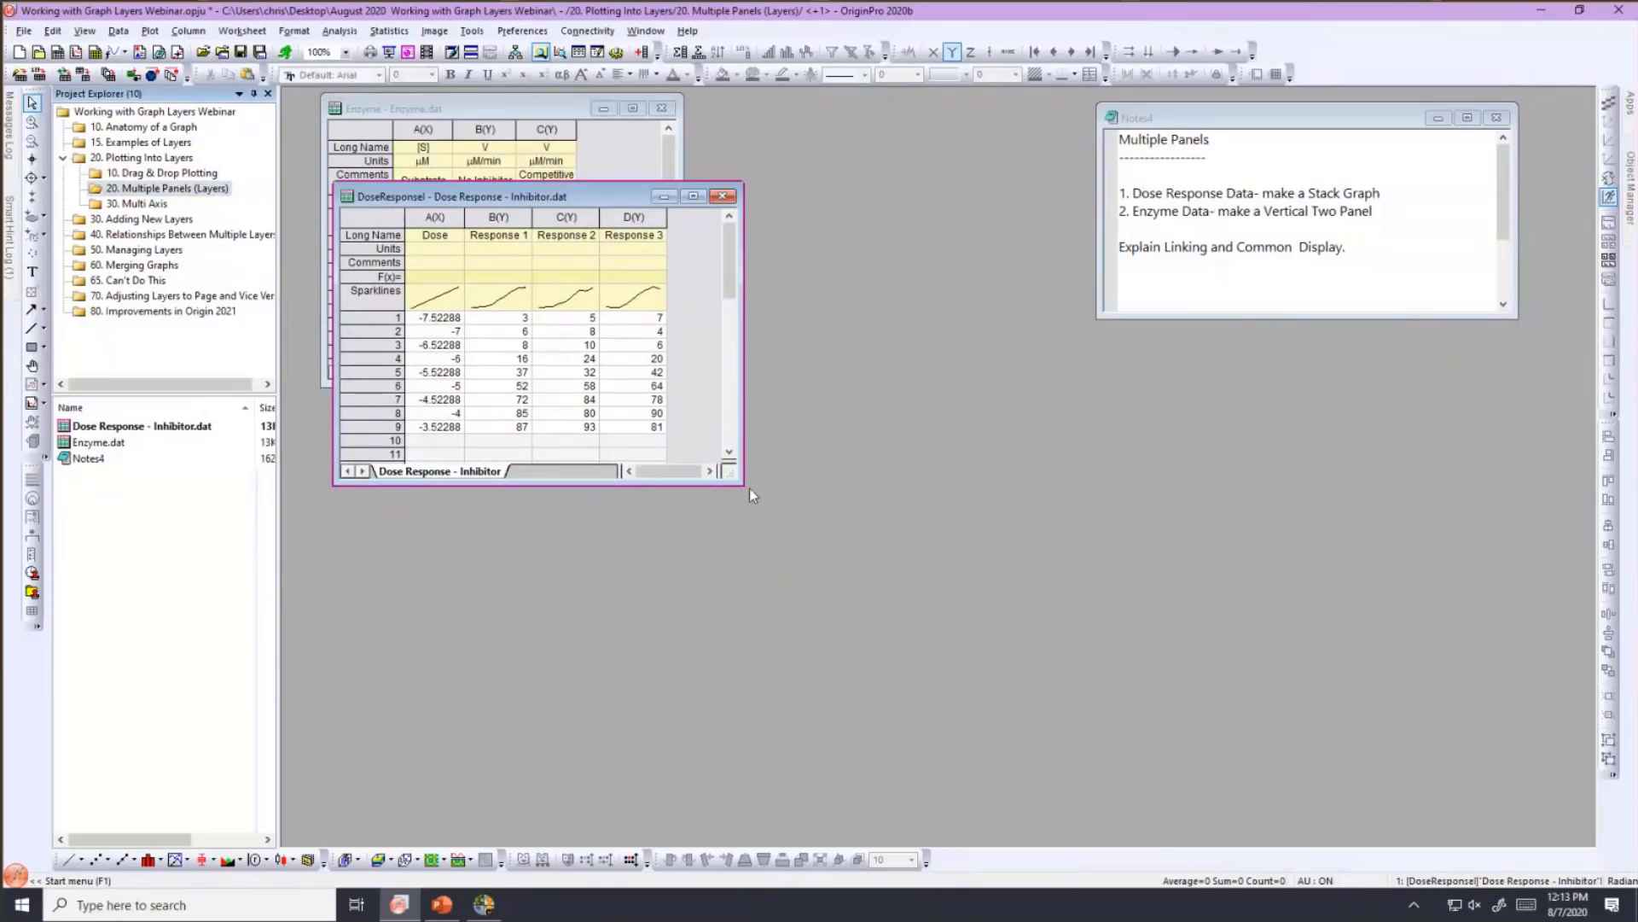
drag(742, 485, 865, 589)
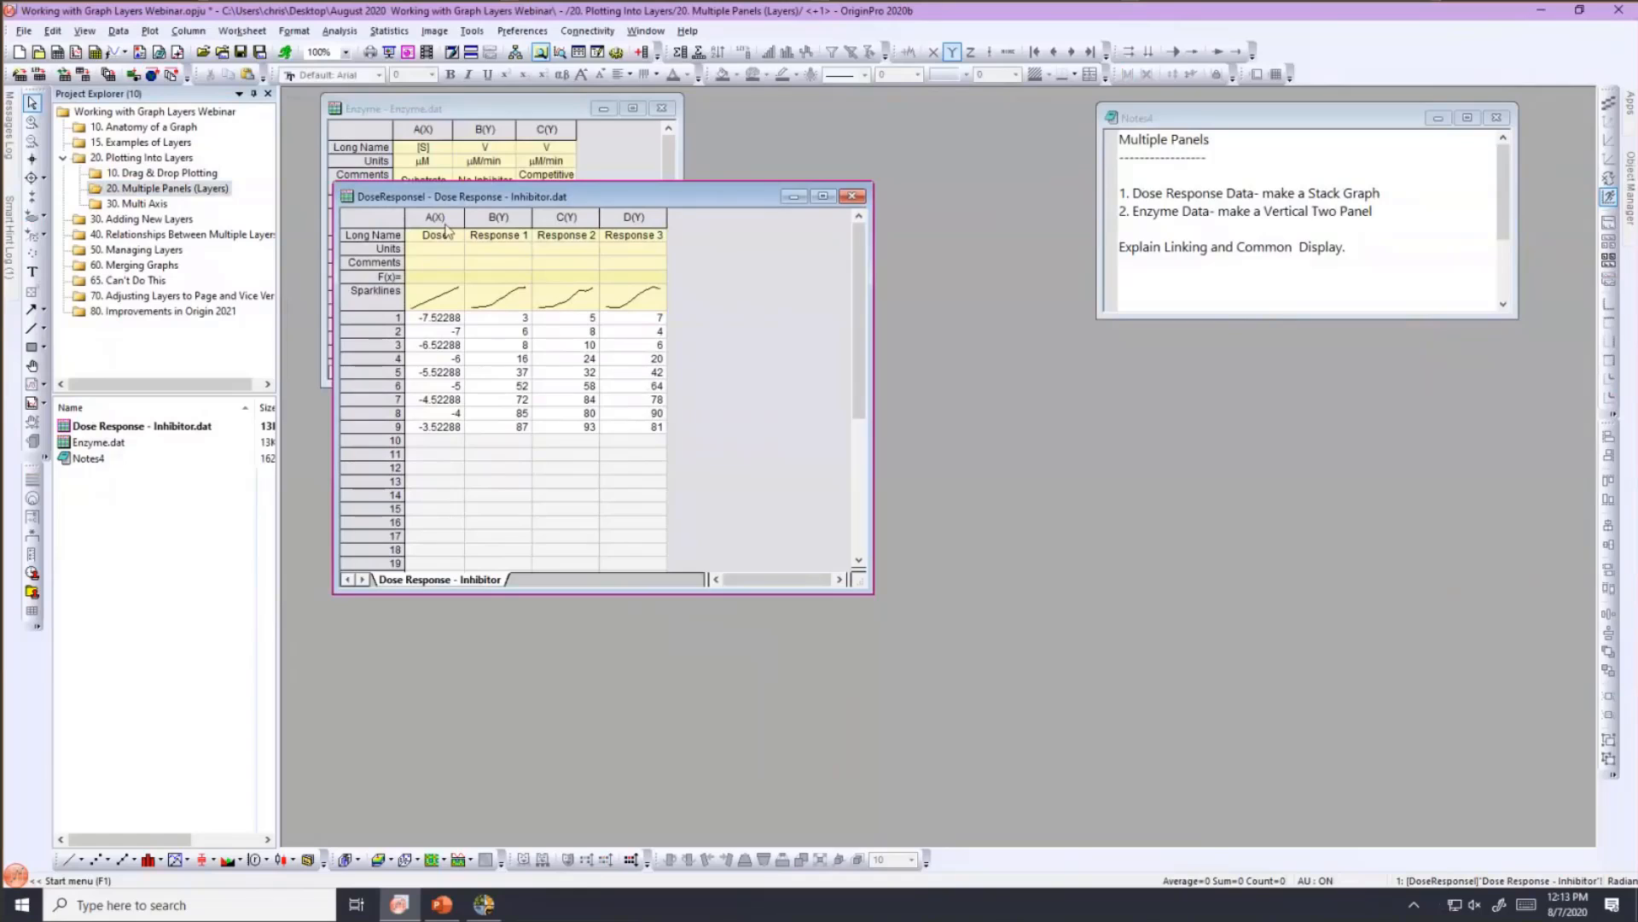
drag(439, 197, 416, 229)
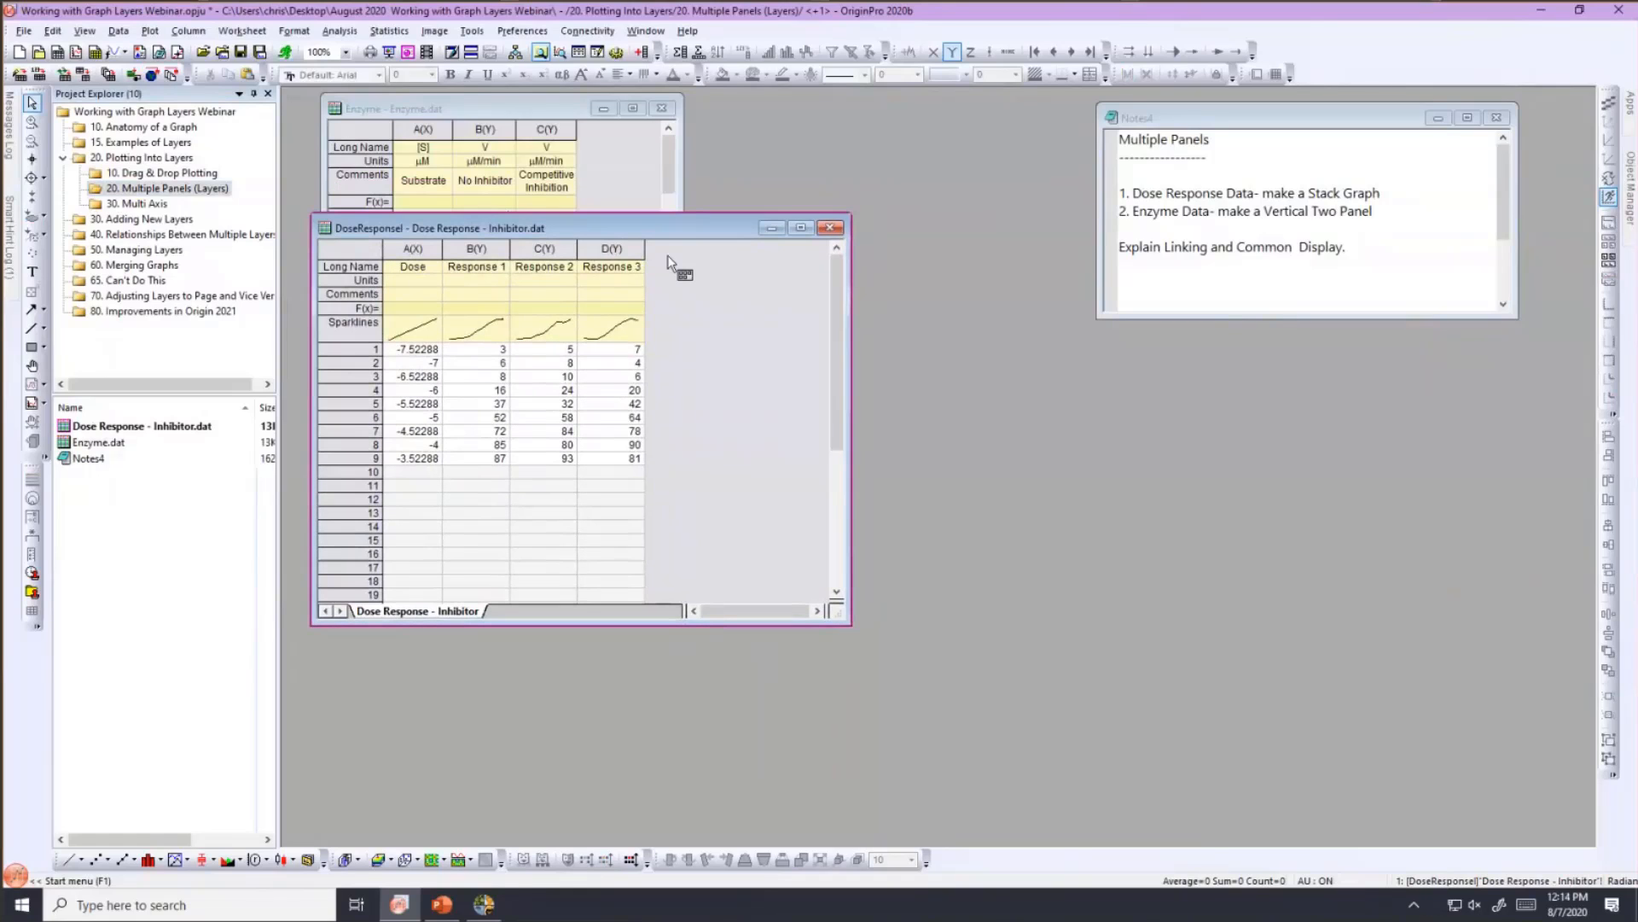
- Start a multi-panel Stack graph from all columns of the Dose Response worksheet, with Auto Preview on
click(383, 253)
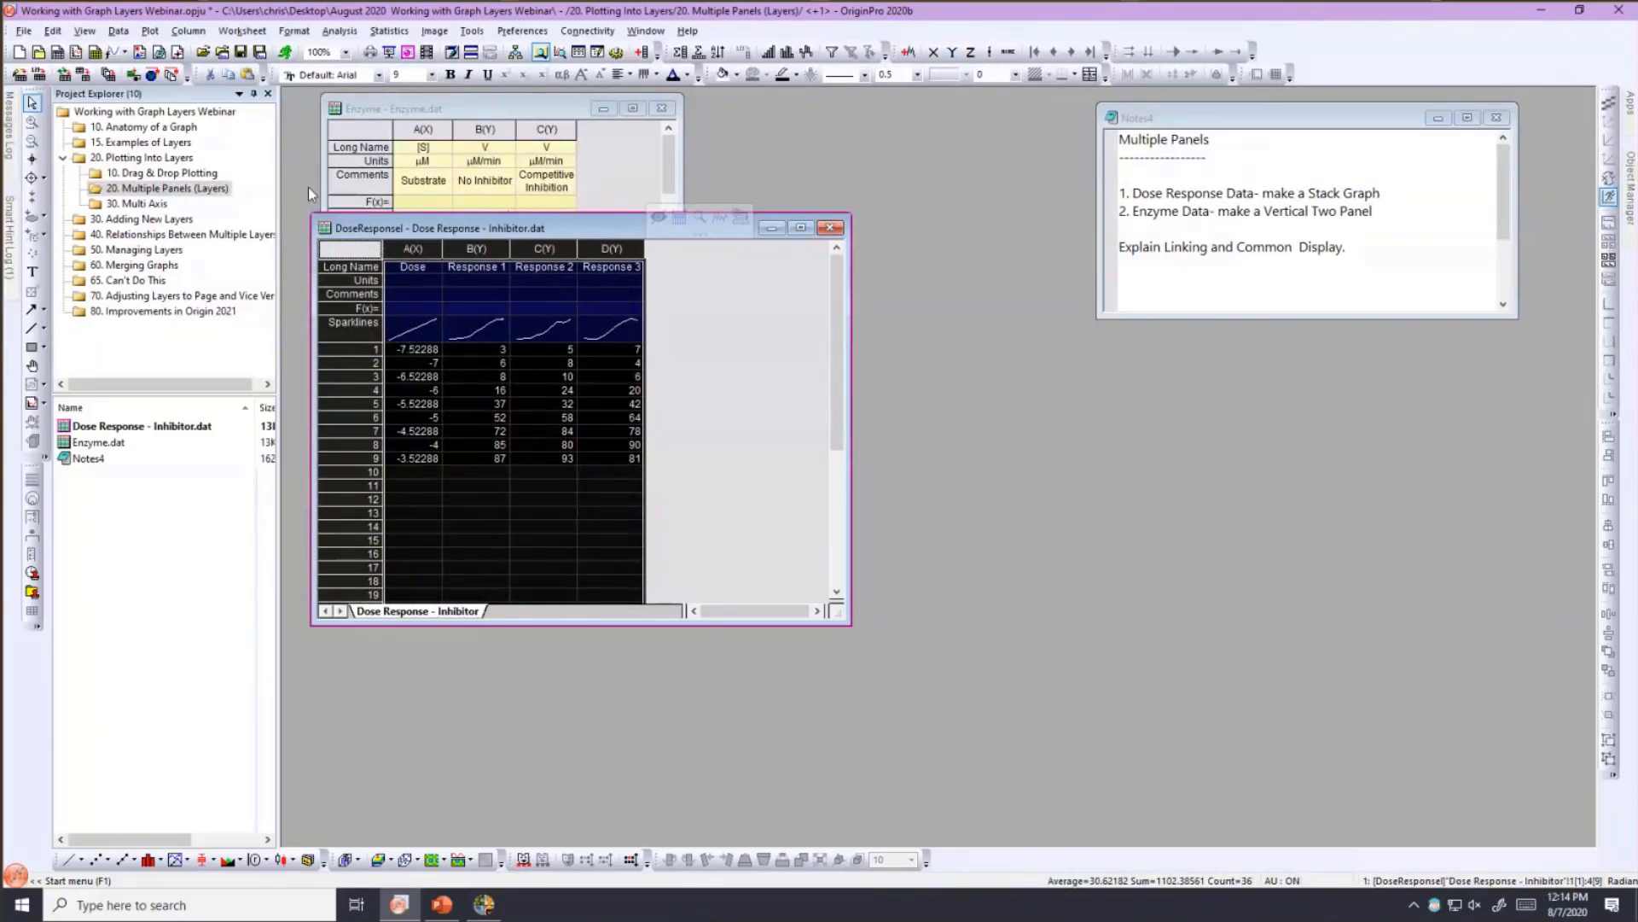
click(154, 31)
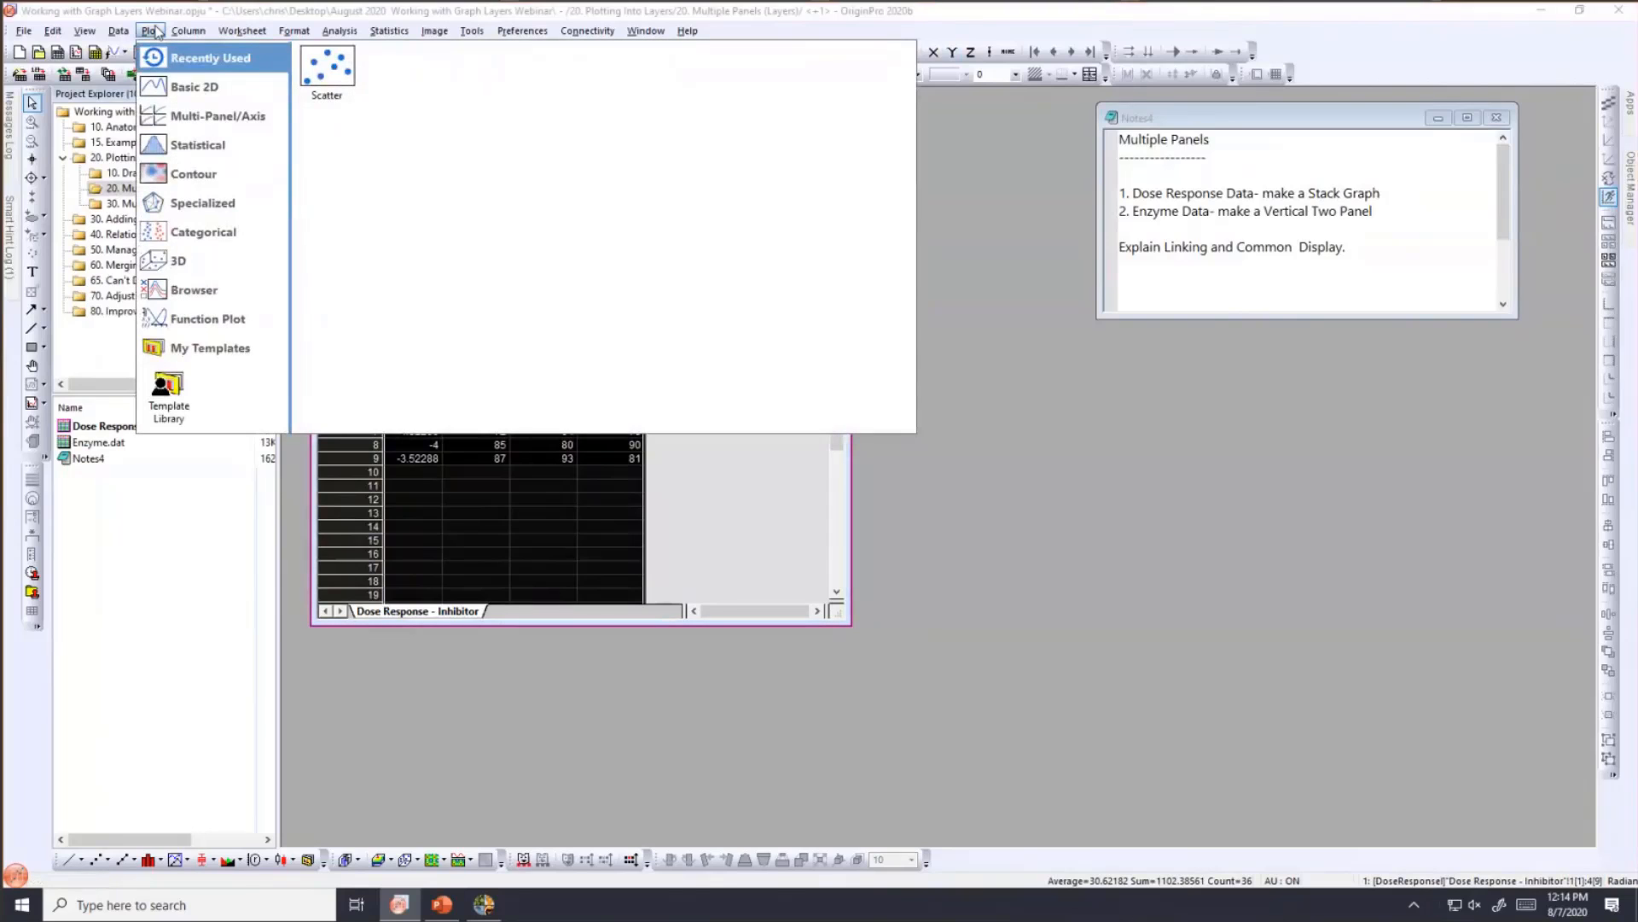
mouse_move(158, 116)
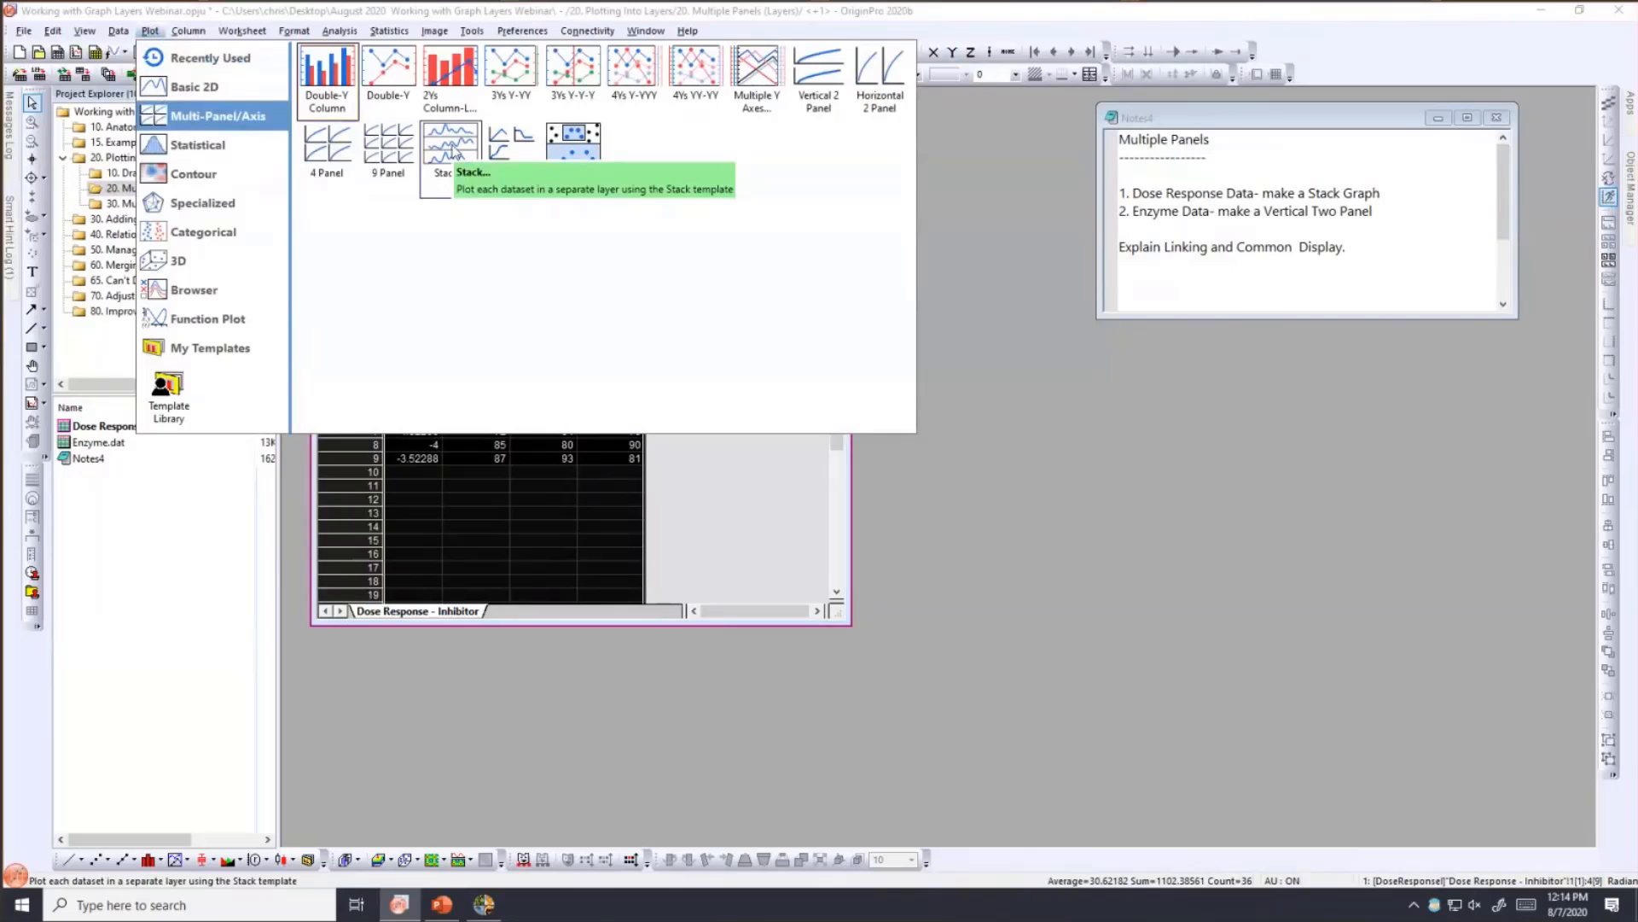
click(453, 153)
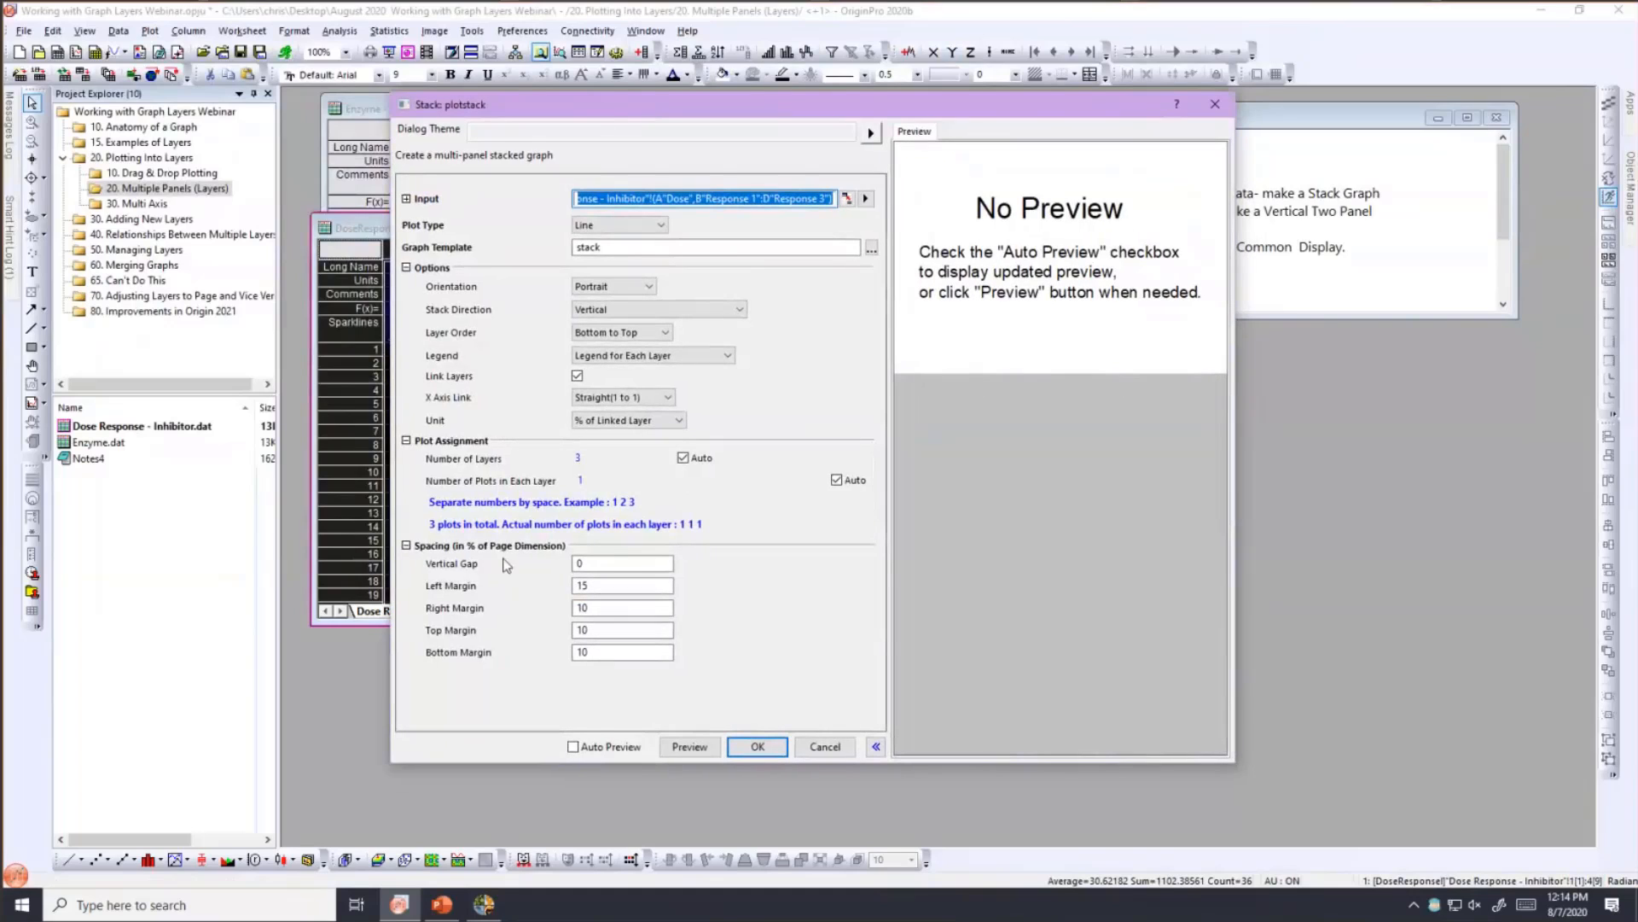
click(572, 747)
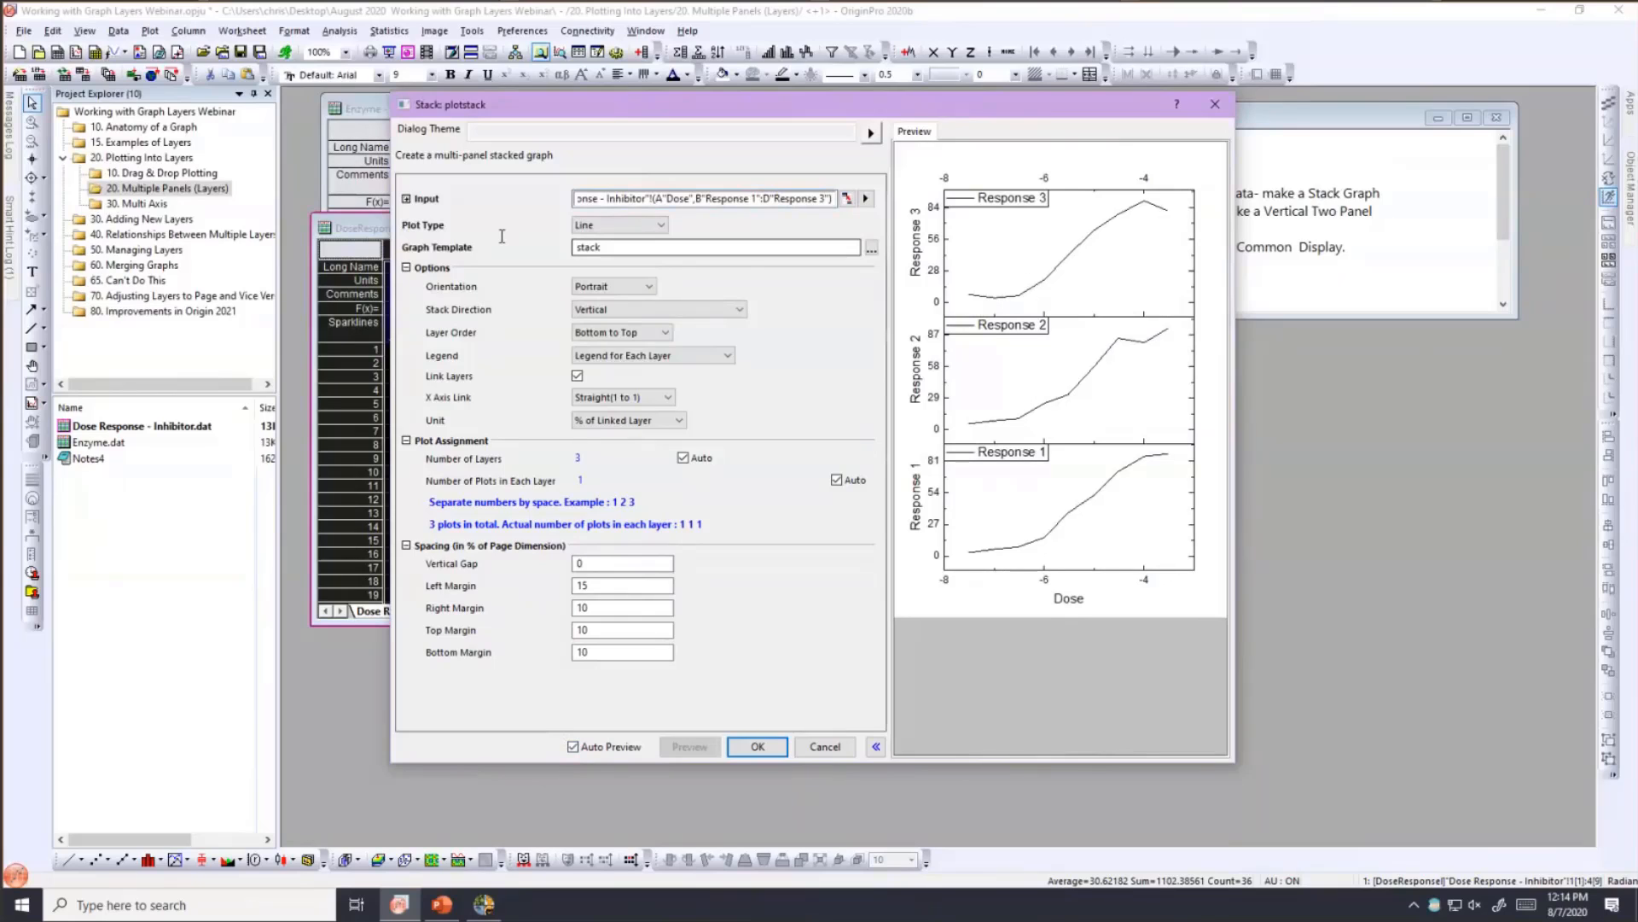
- Set the stack's plot type to Scatter and its layer order to Top to Bottom, and create the graph
click(626, 224)
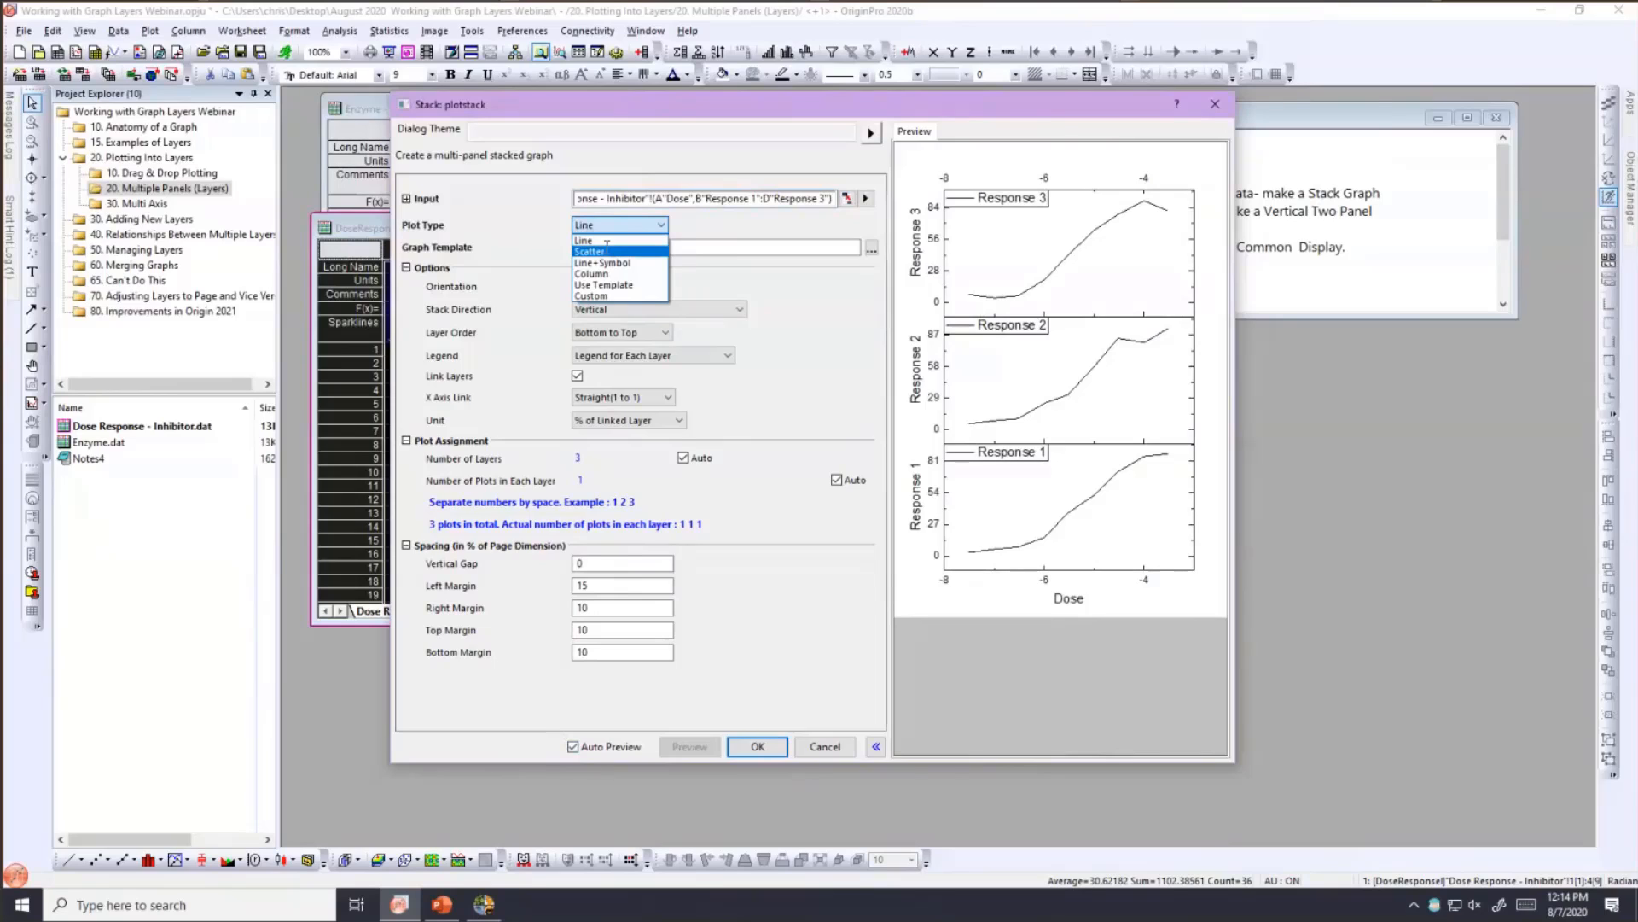
click(607, 249)
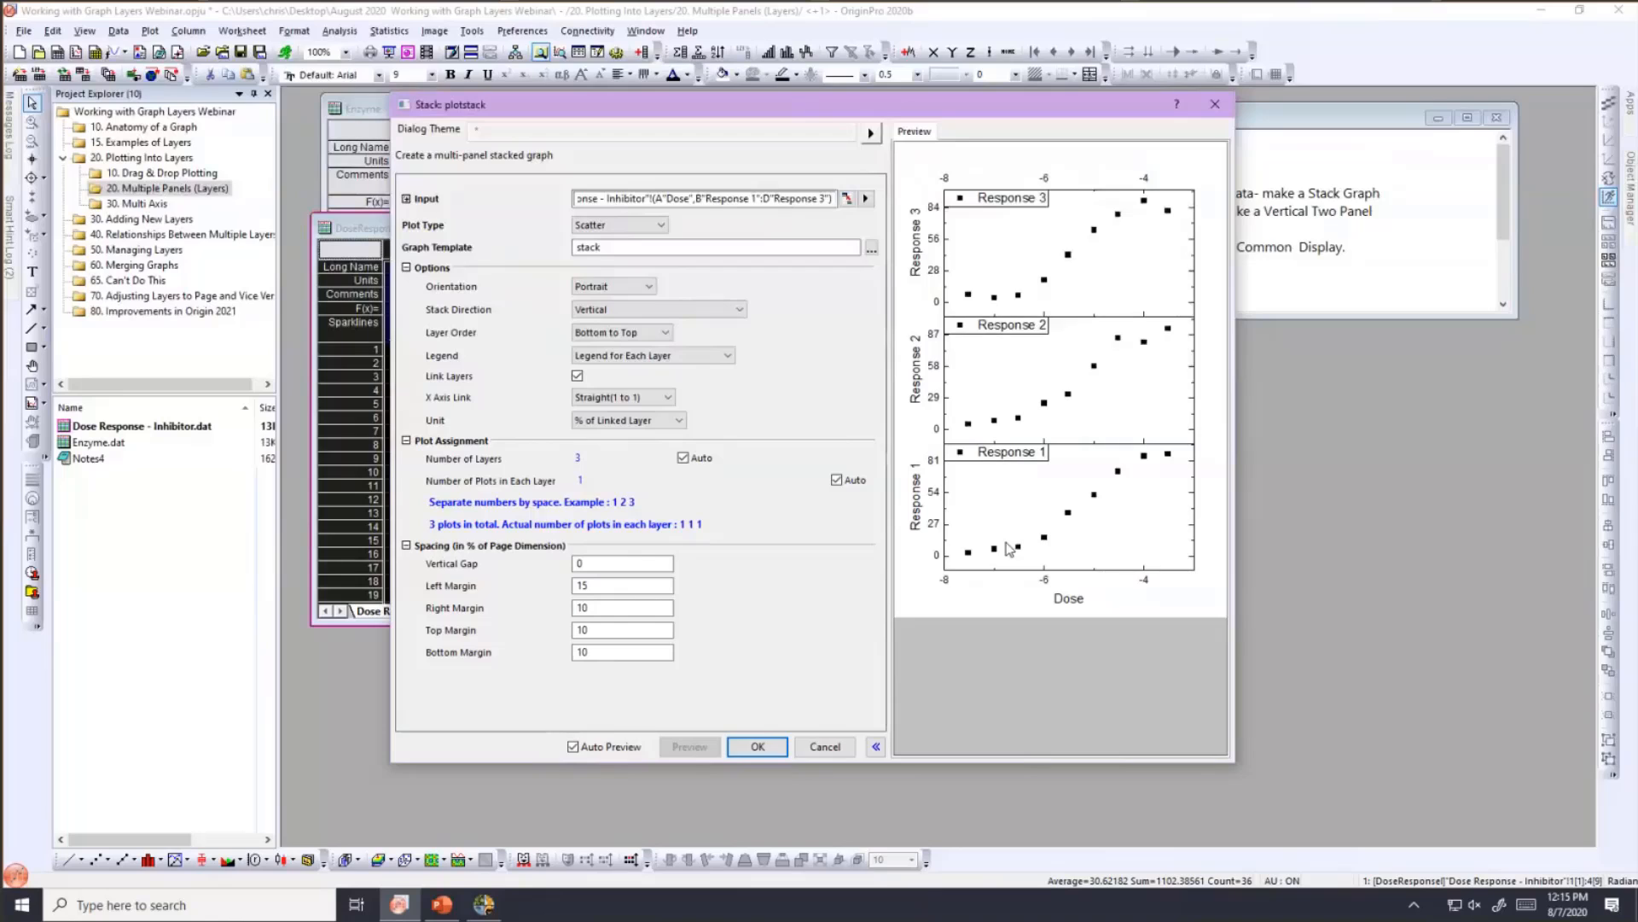
click(627, 335)
click(619, 362)
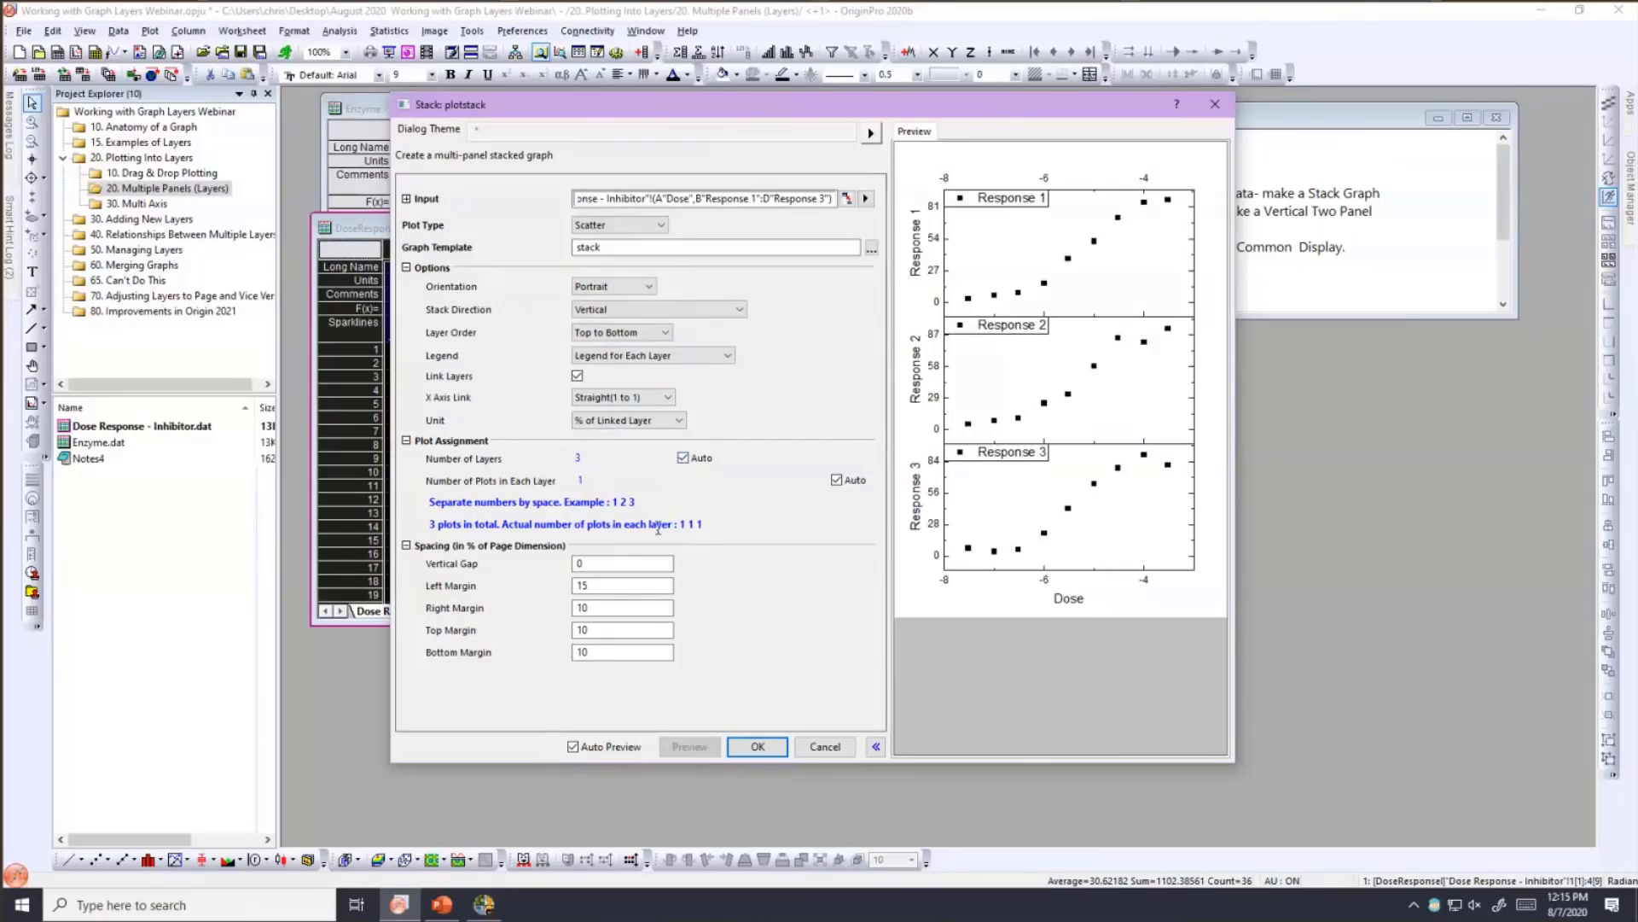
click(748, 749)
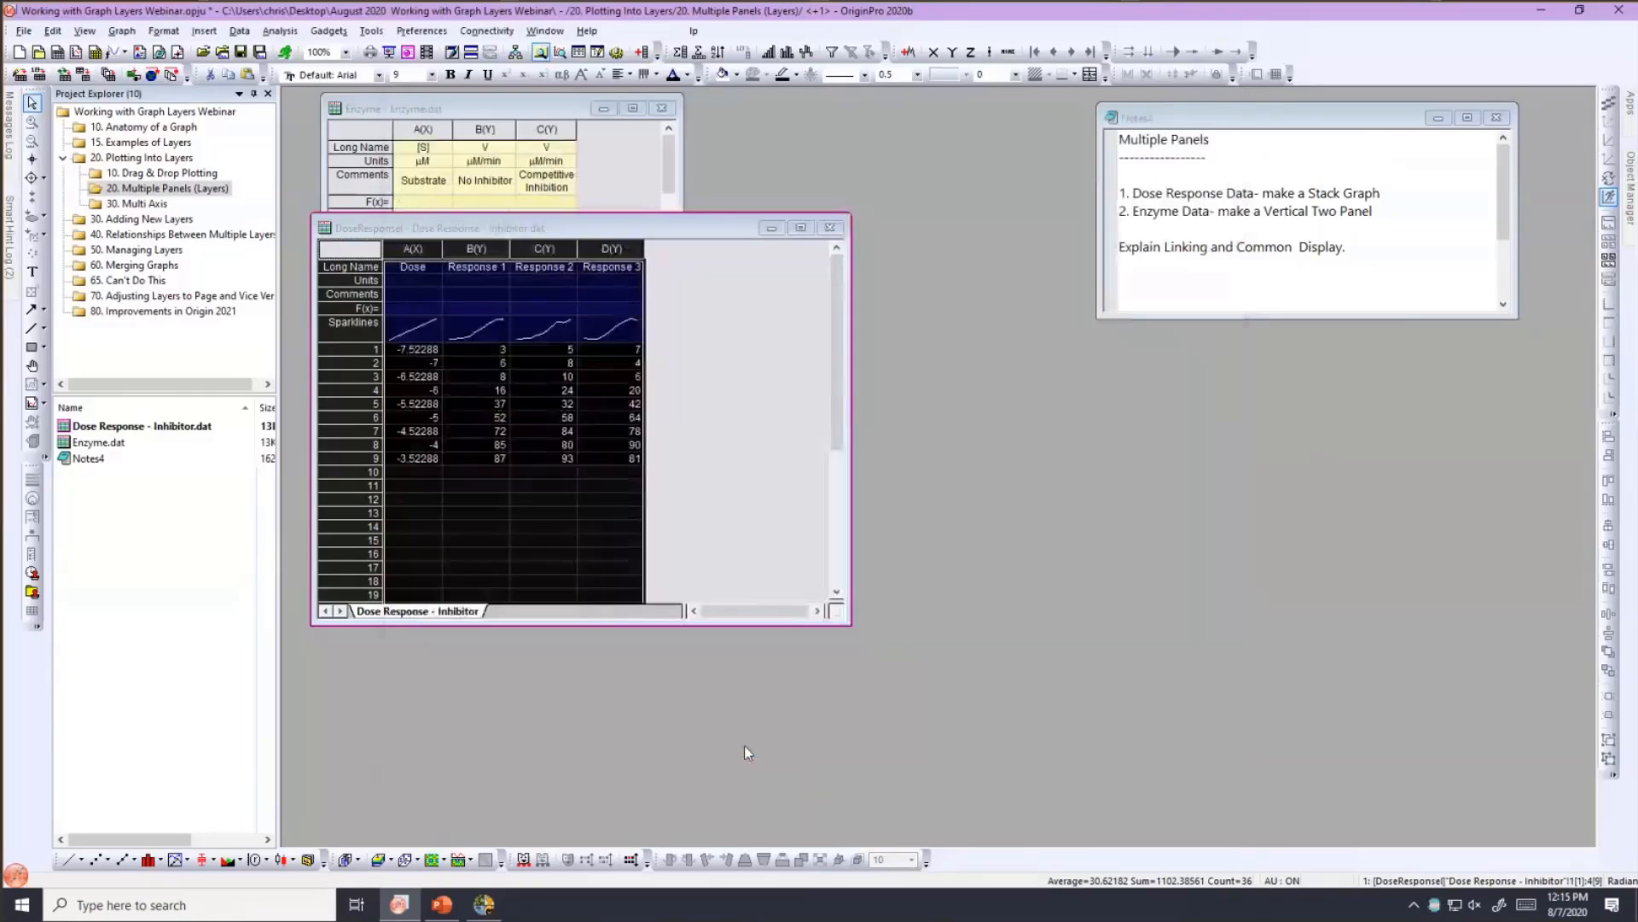
- Move and enlarge the stacked graph, and make the Response 1 and Response 2 layers active in turn
drag(719, 388, 577, 131)
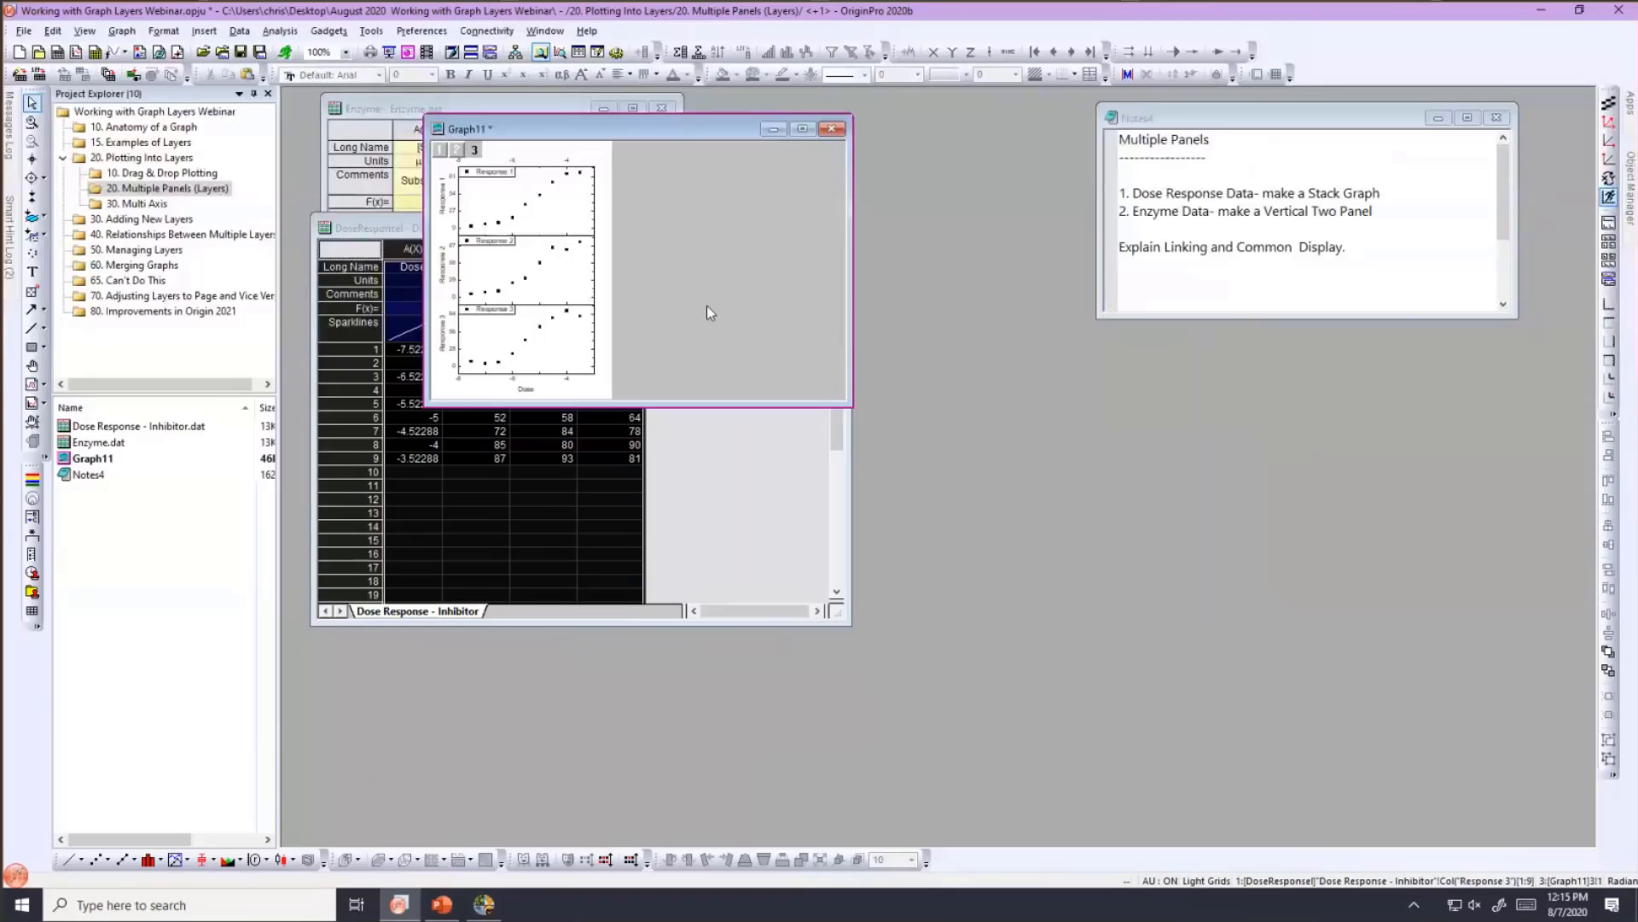
drag(882, 453, 1163, 676)
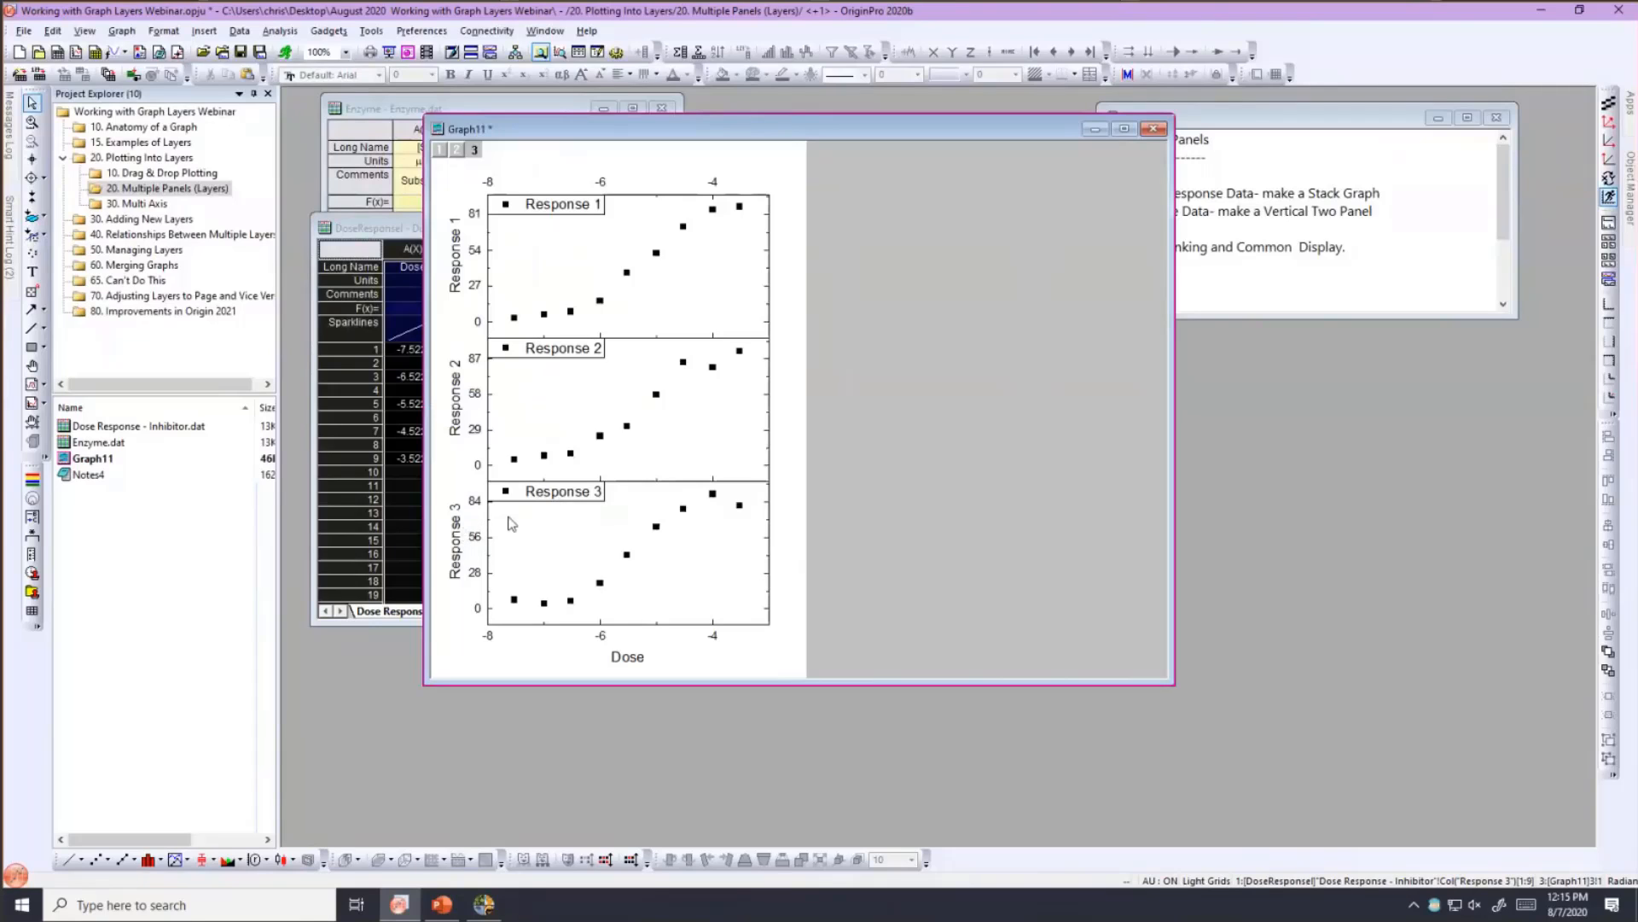
click(582, 256)
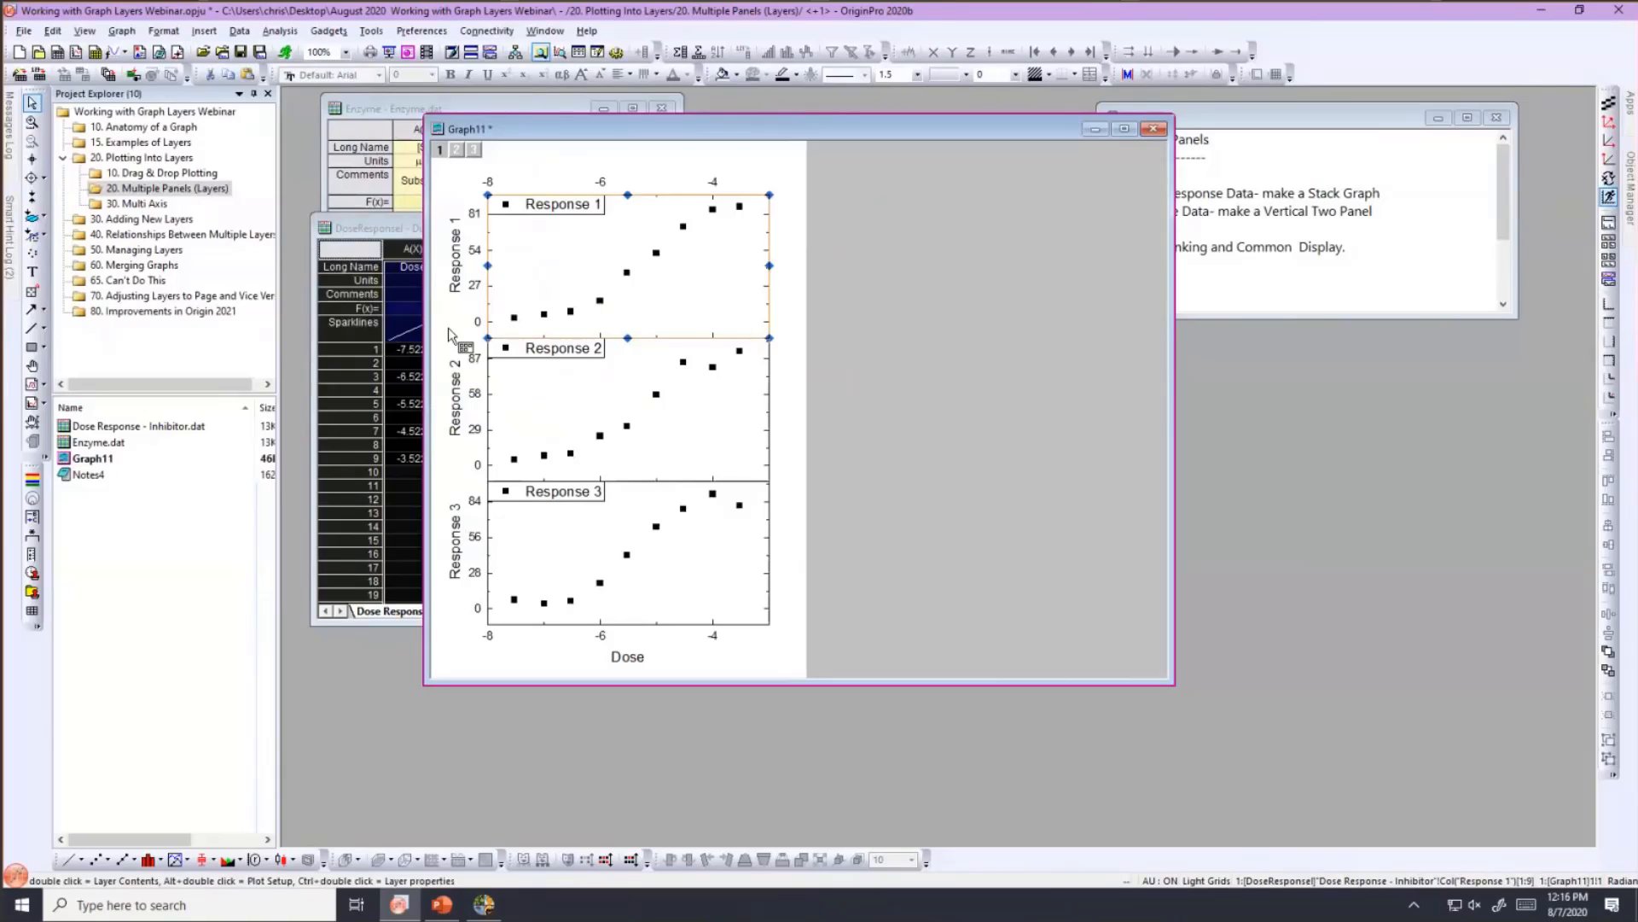
click(528, 384)
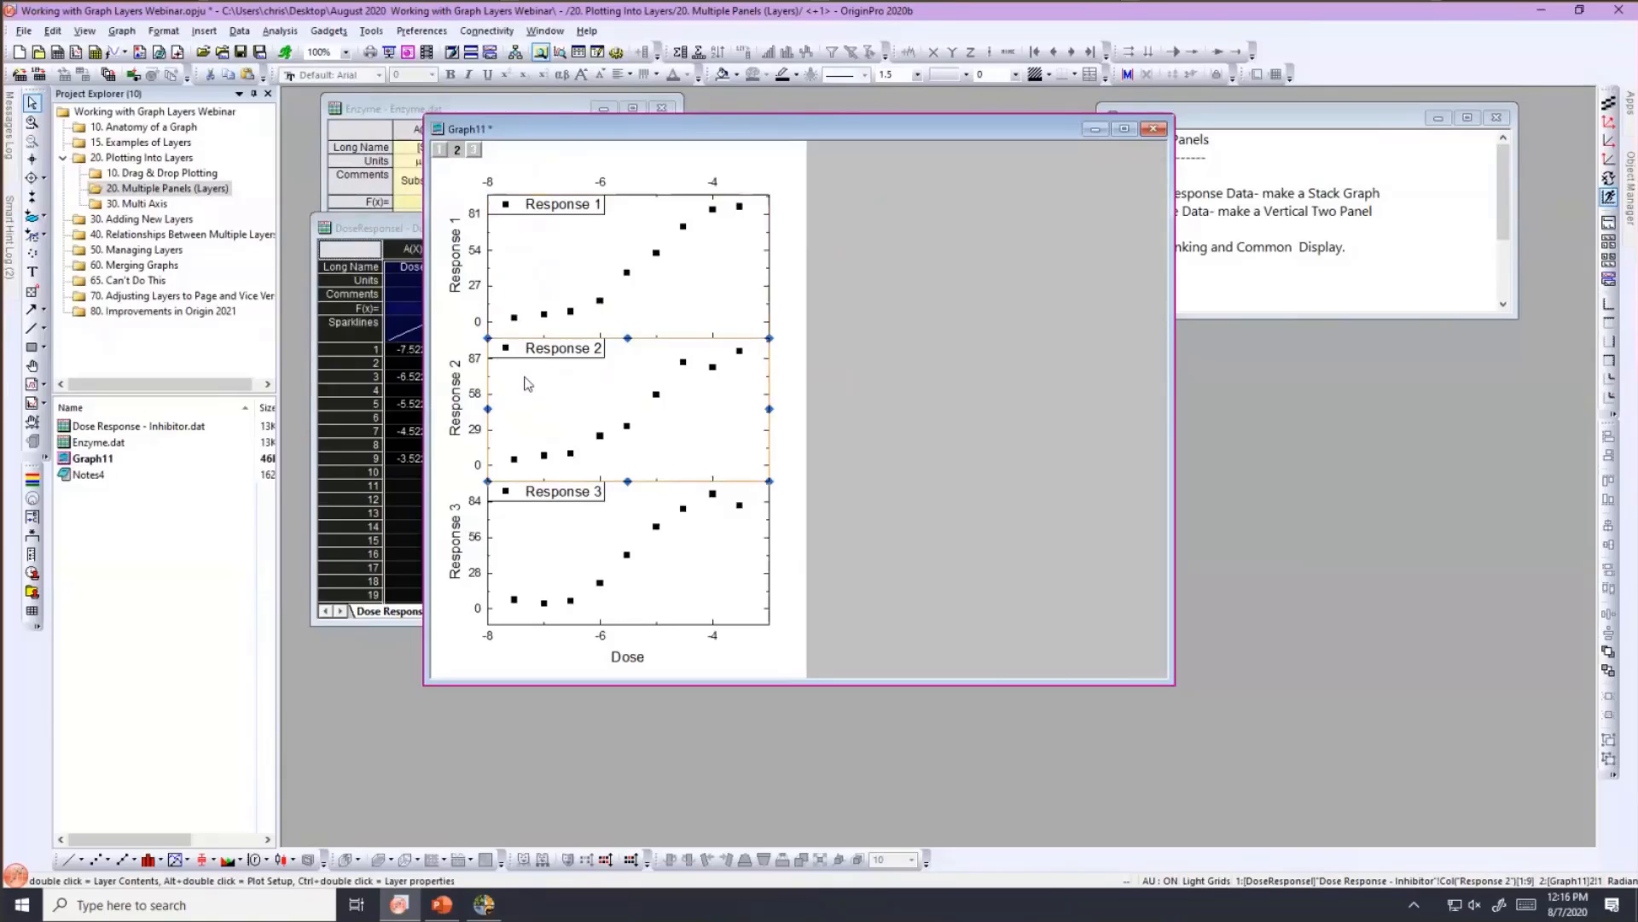
- Make the Response 3 layer active, minimize the stacked graph and Dose Response workbook, and enlarge the Enzyme workbook to show all its data rows
click(532, 543)
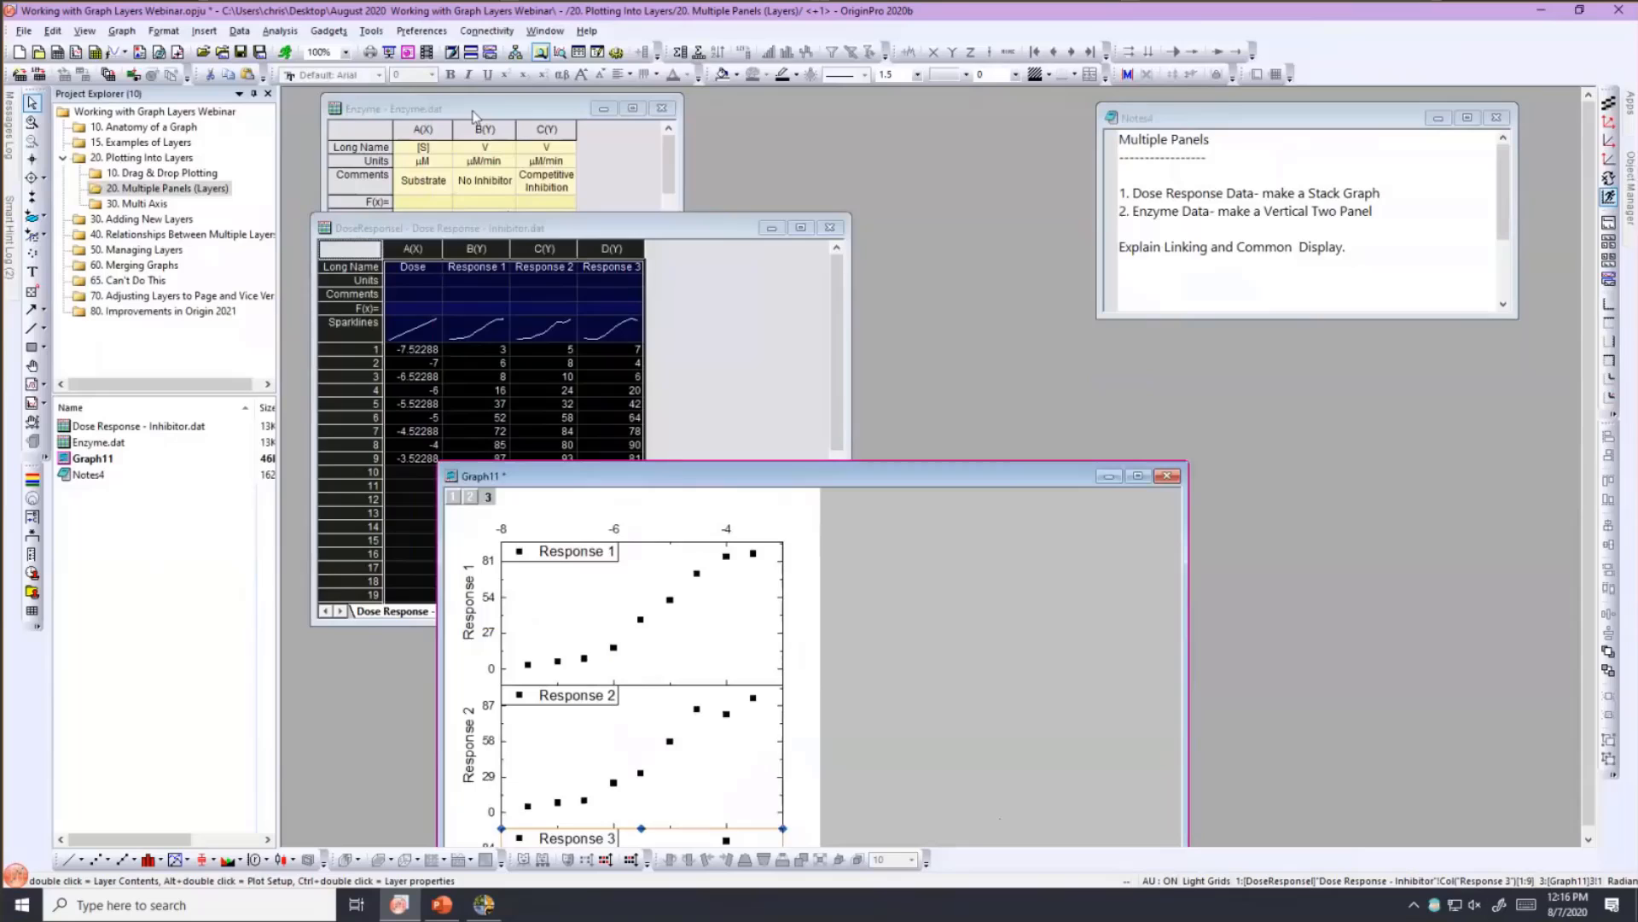
click(469, 104)
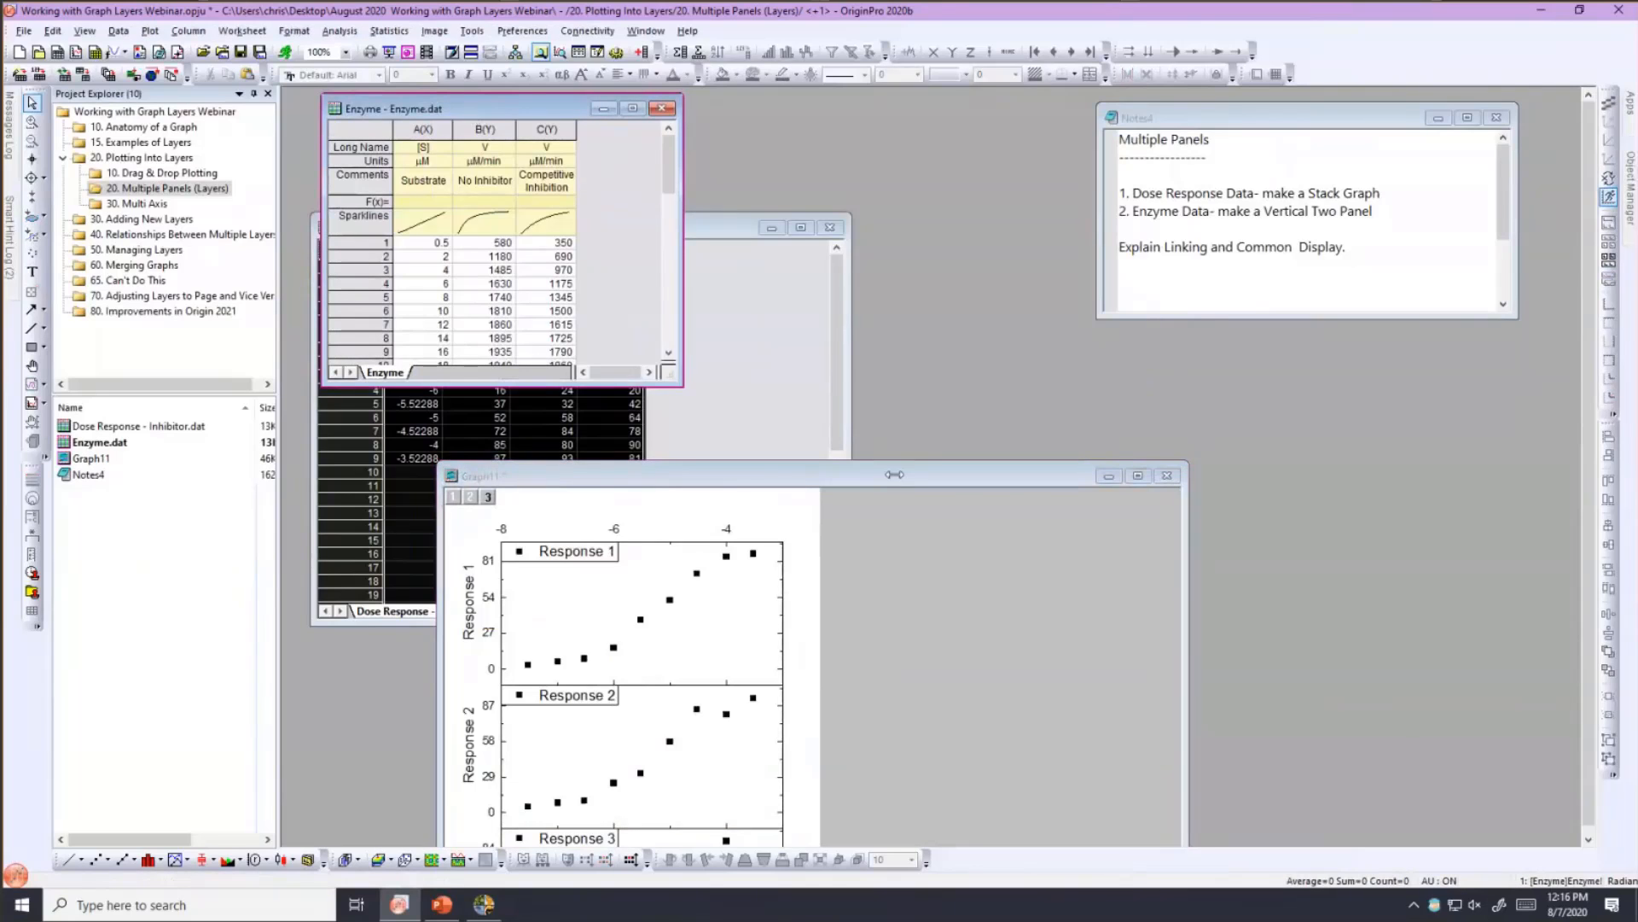
click(1110, 476)
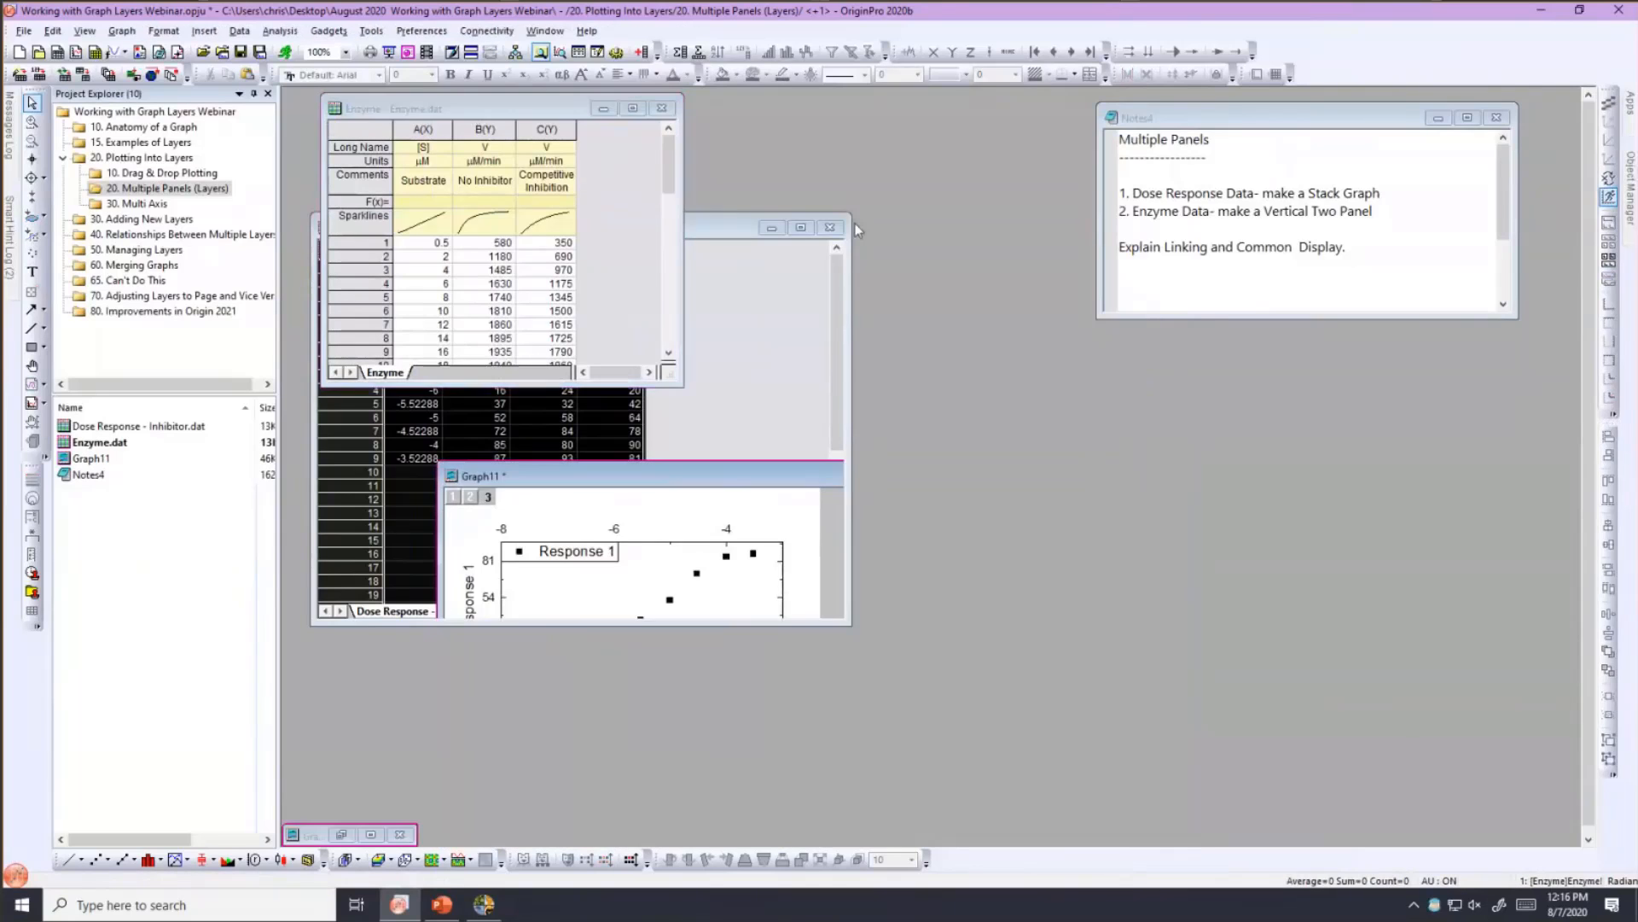
click(772, 227)
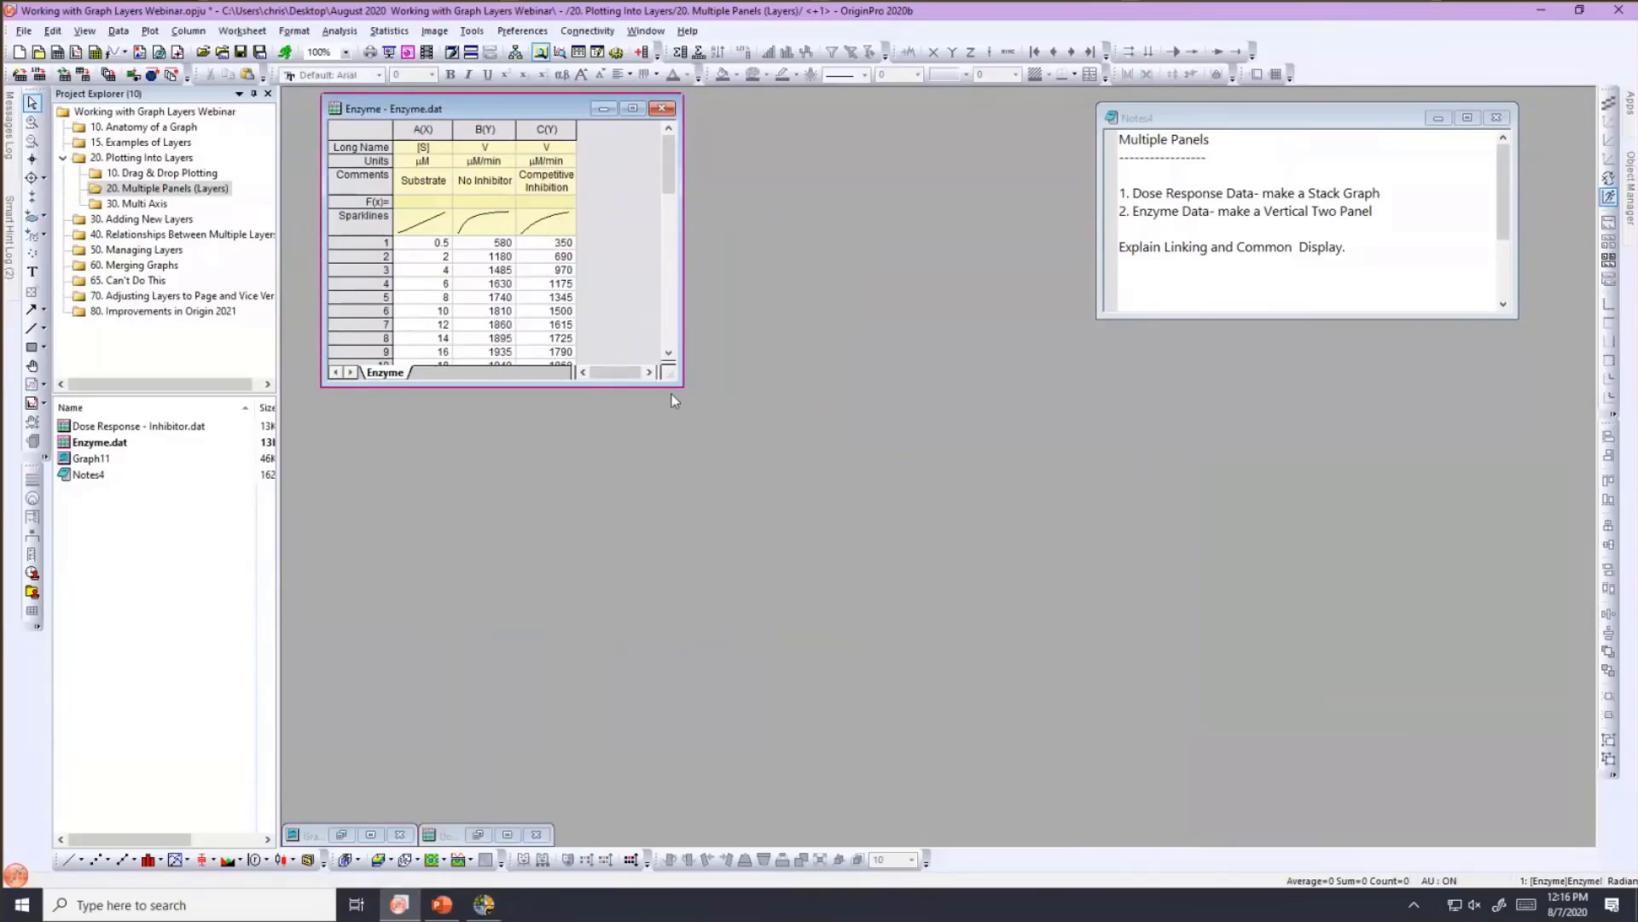
drag(679, 389, 802, 504)
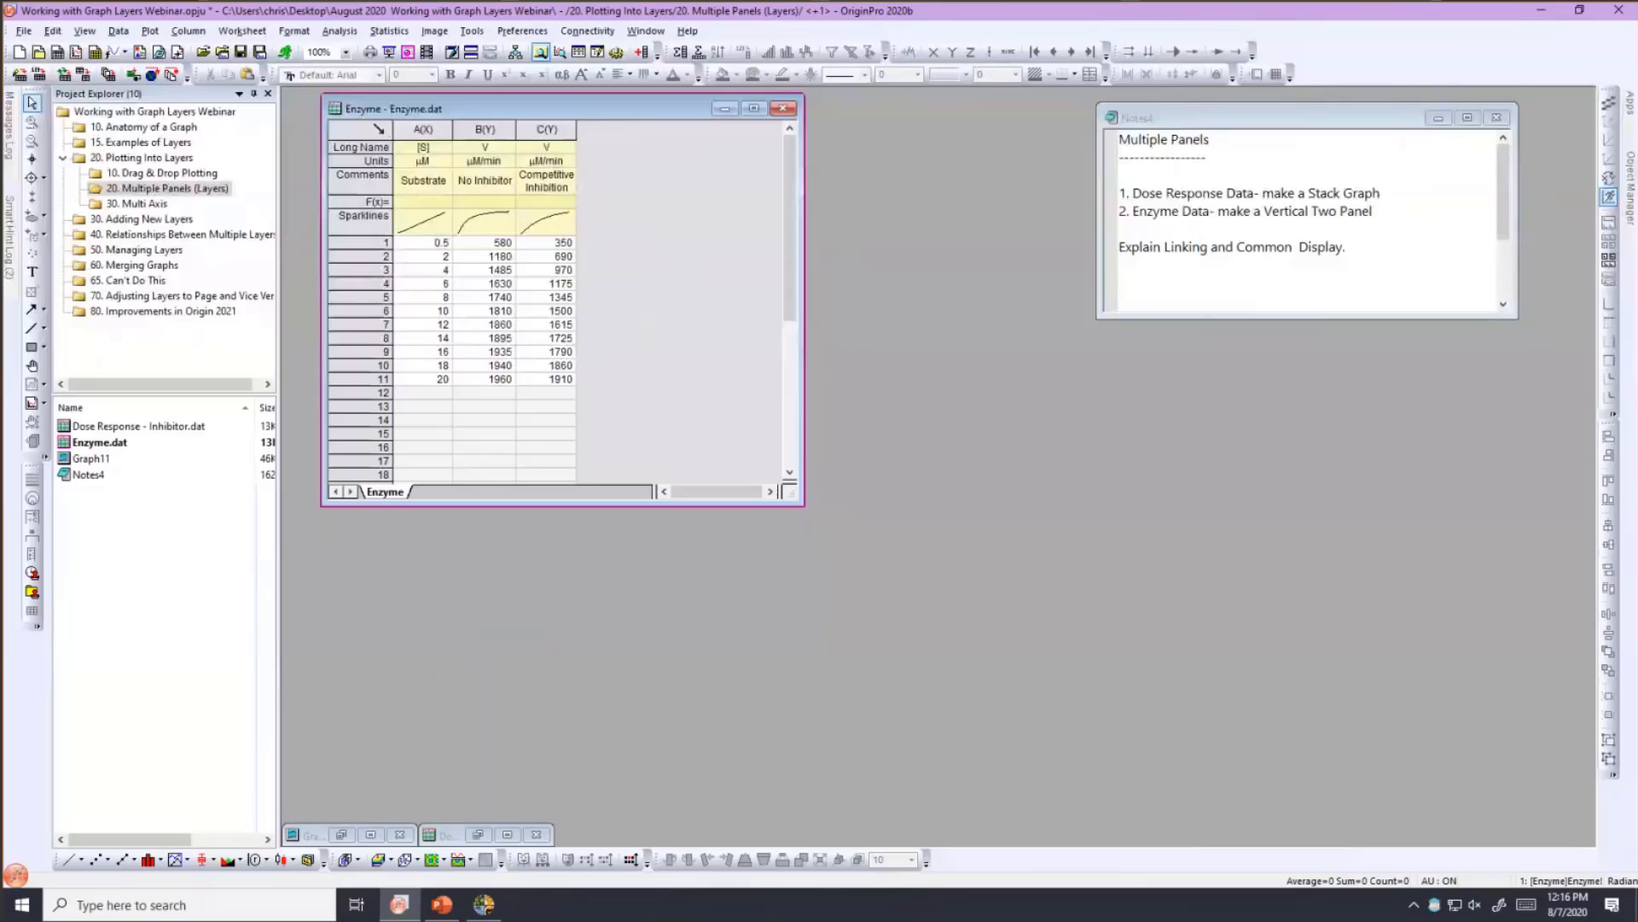
- Plot all columns of the Enzyme worksheet as a Vertical 2 Panel graph, enlarge the graph window and move it over the workbook
click(378, 128)
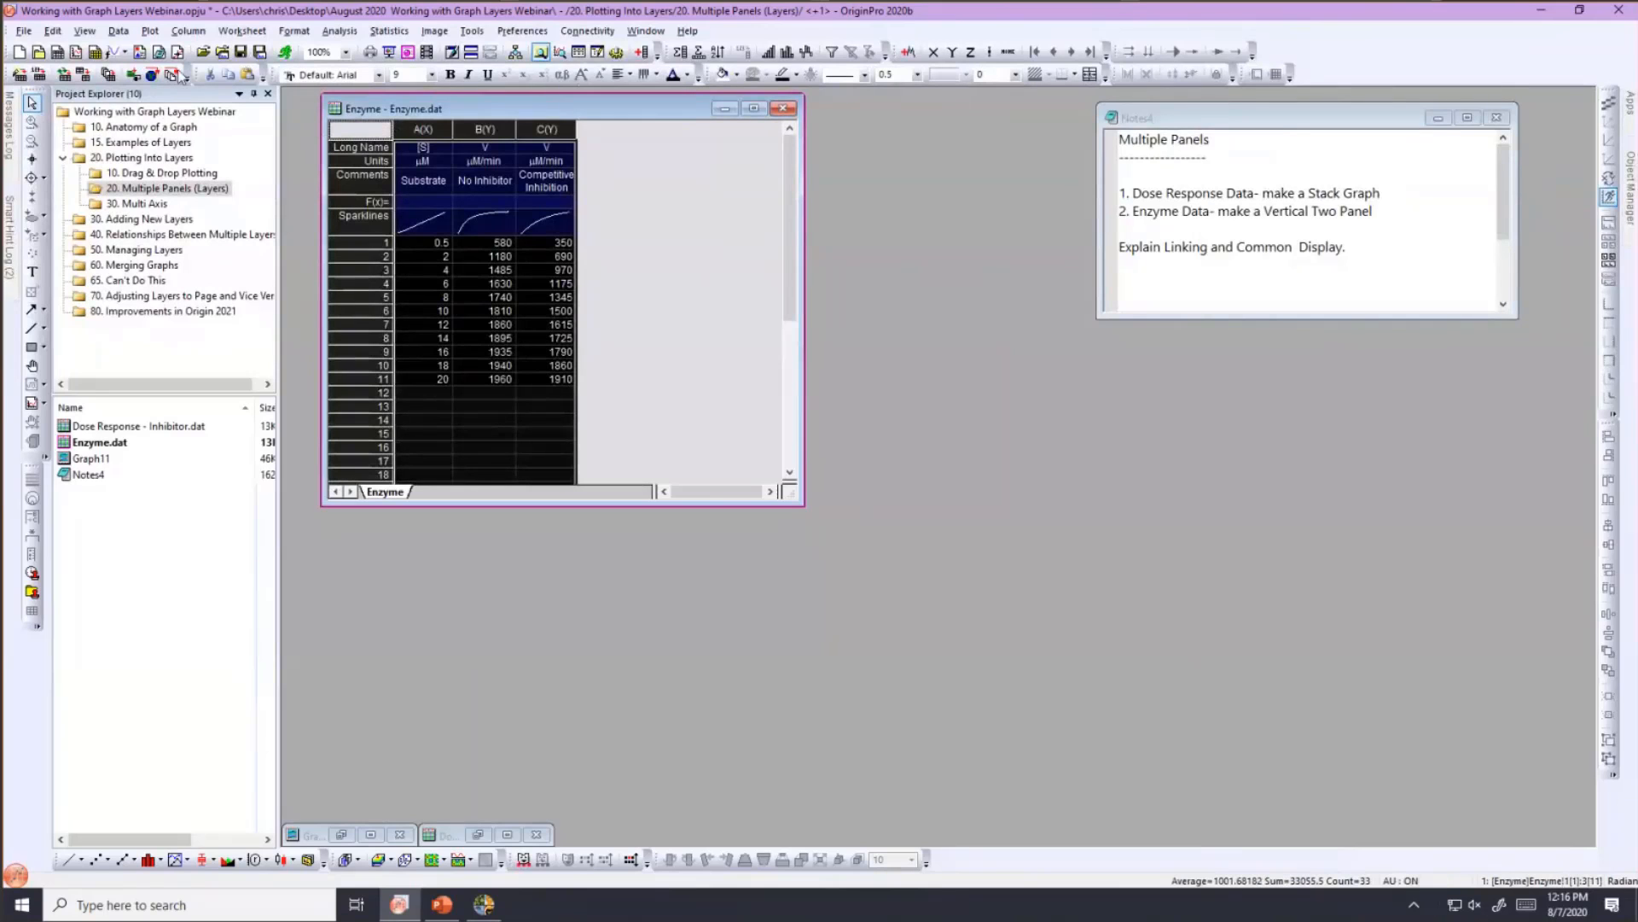
click(151, 32)
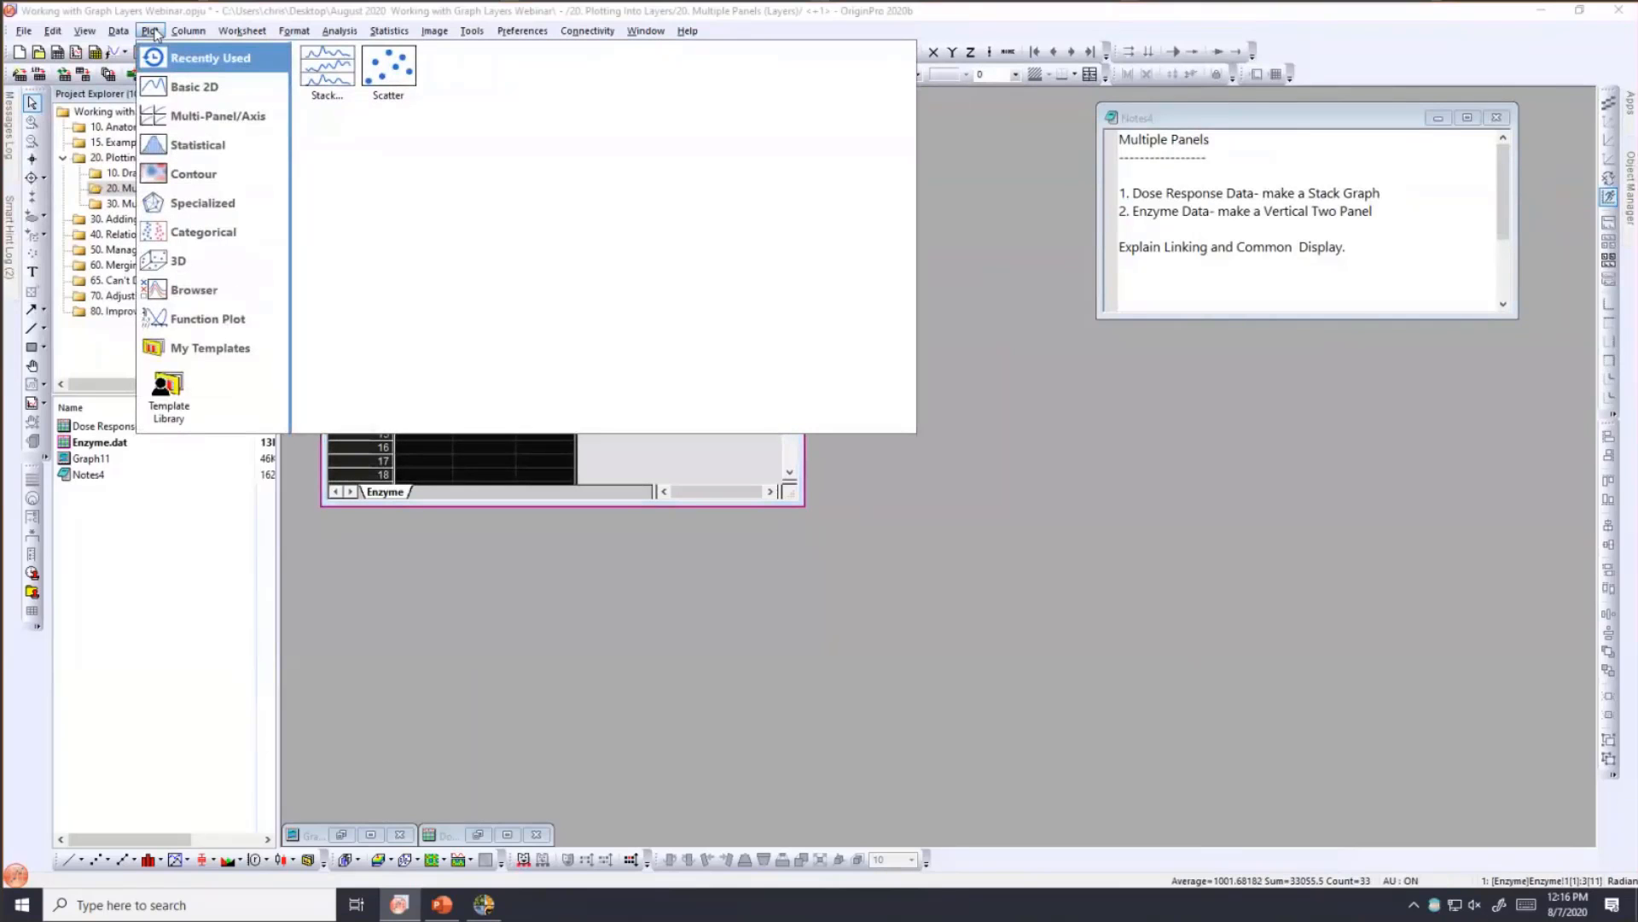
mouse_move(163, 119)
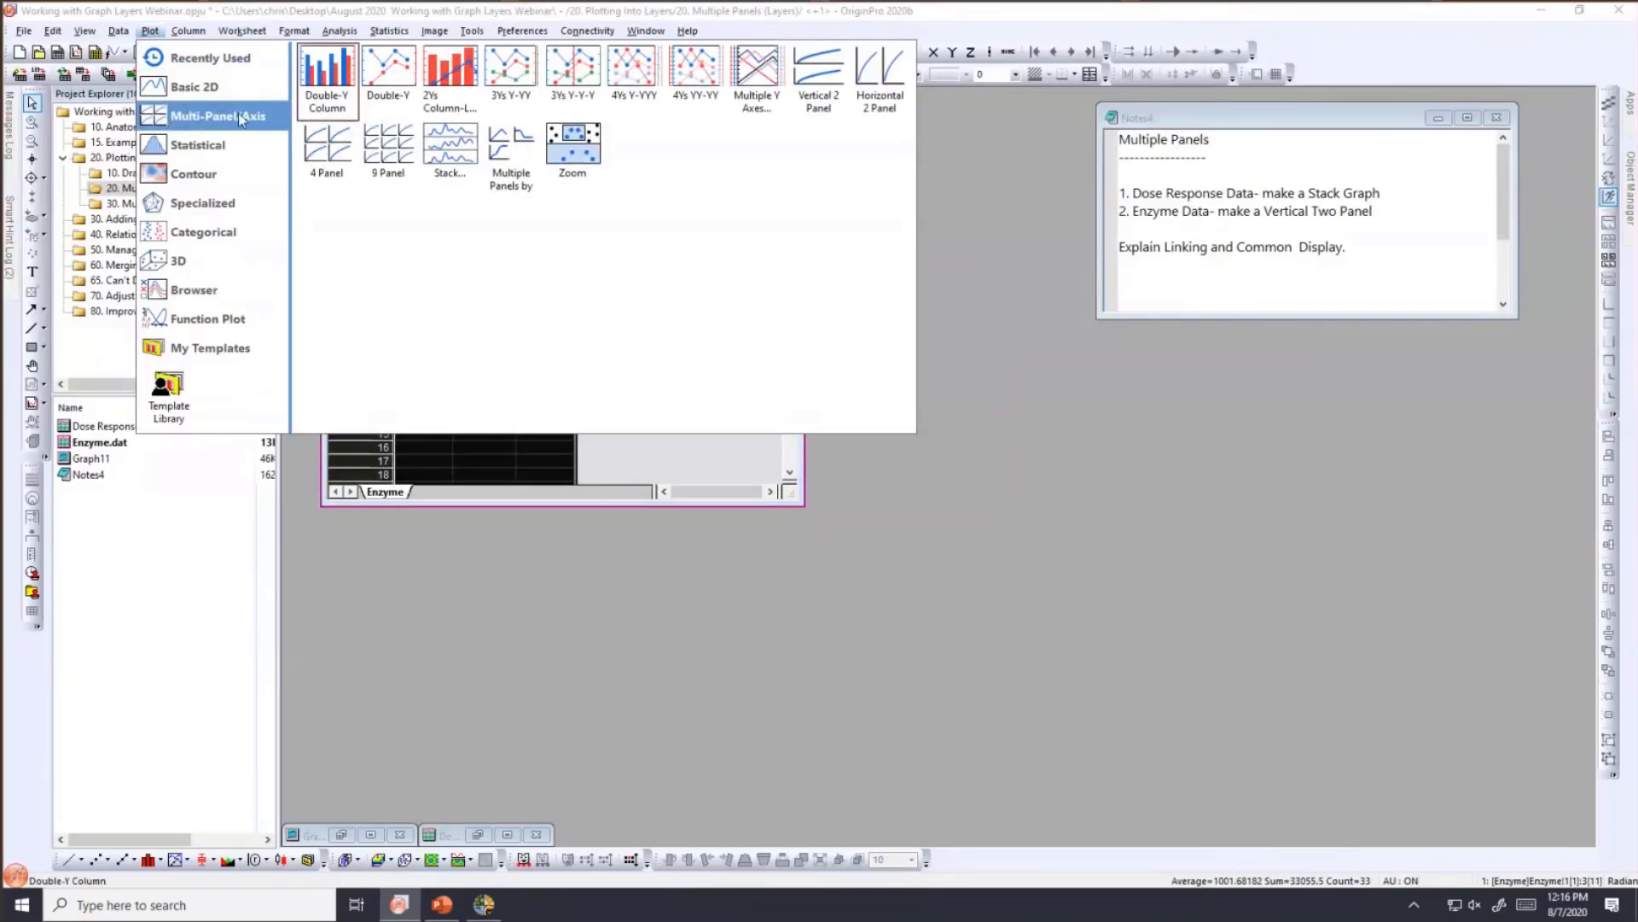
click(819, 81)
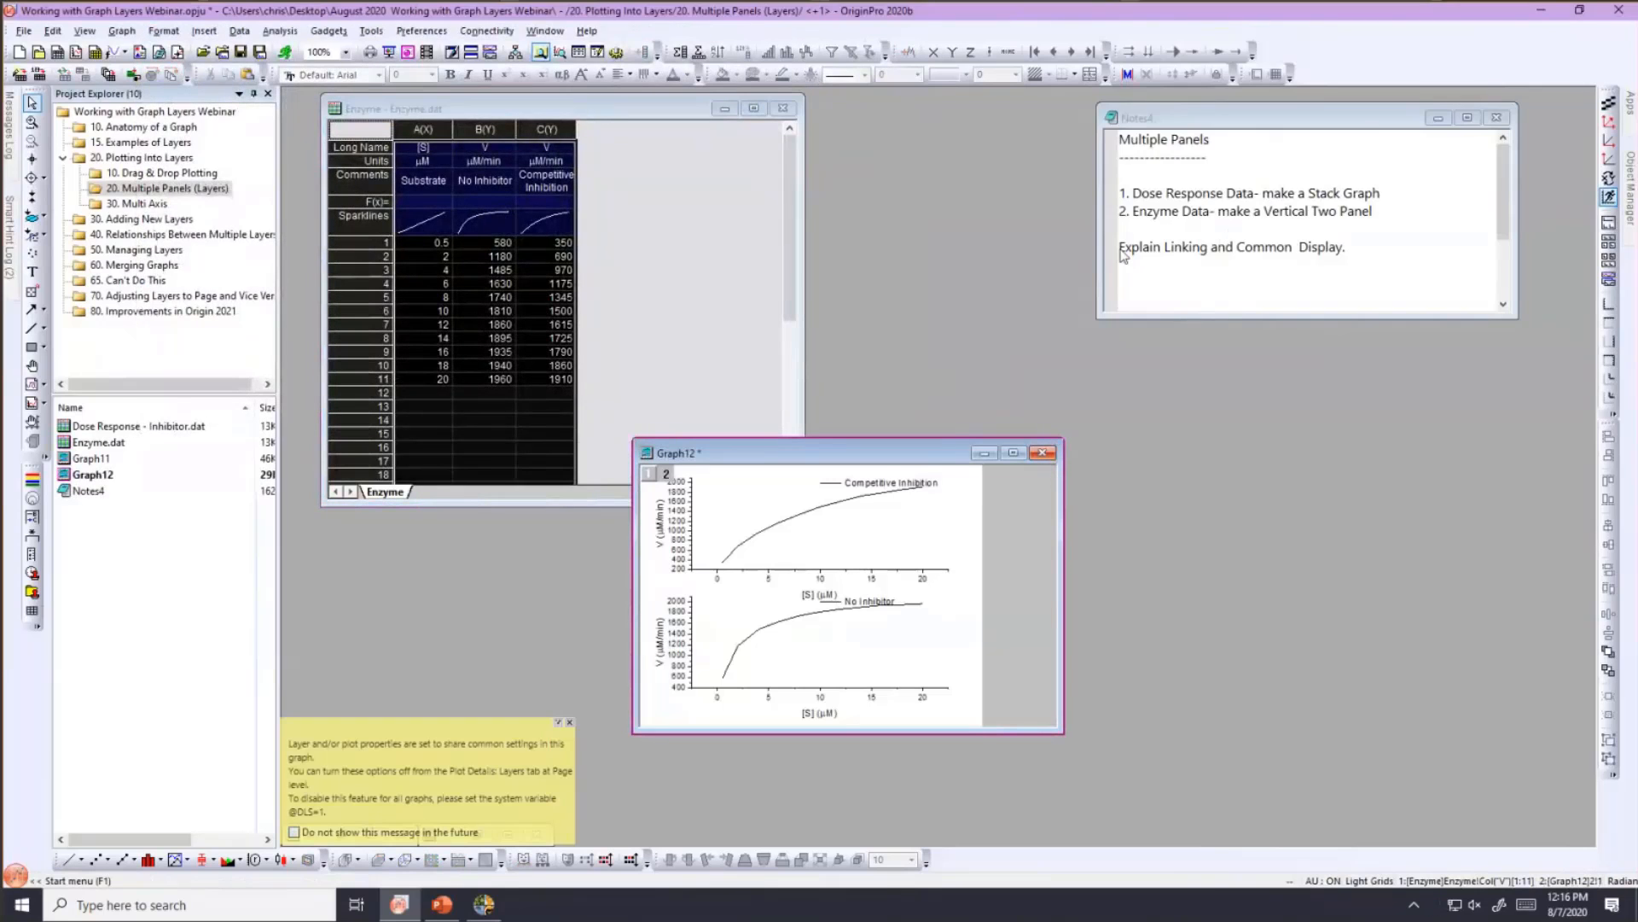
drag(1063, 439, 1229, 238)
drag(937, 252, 715, 144)
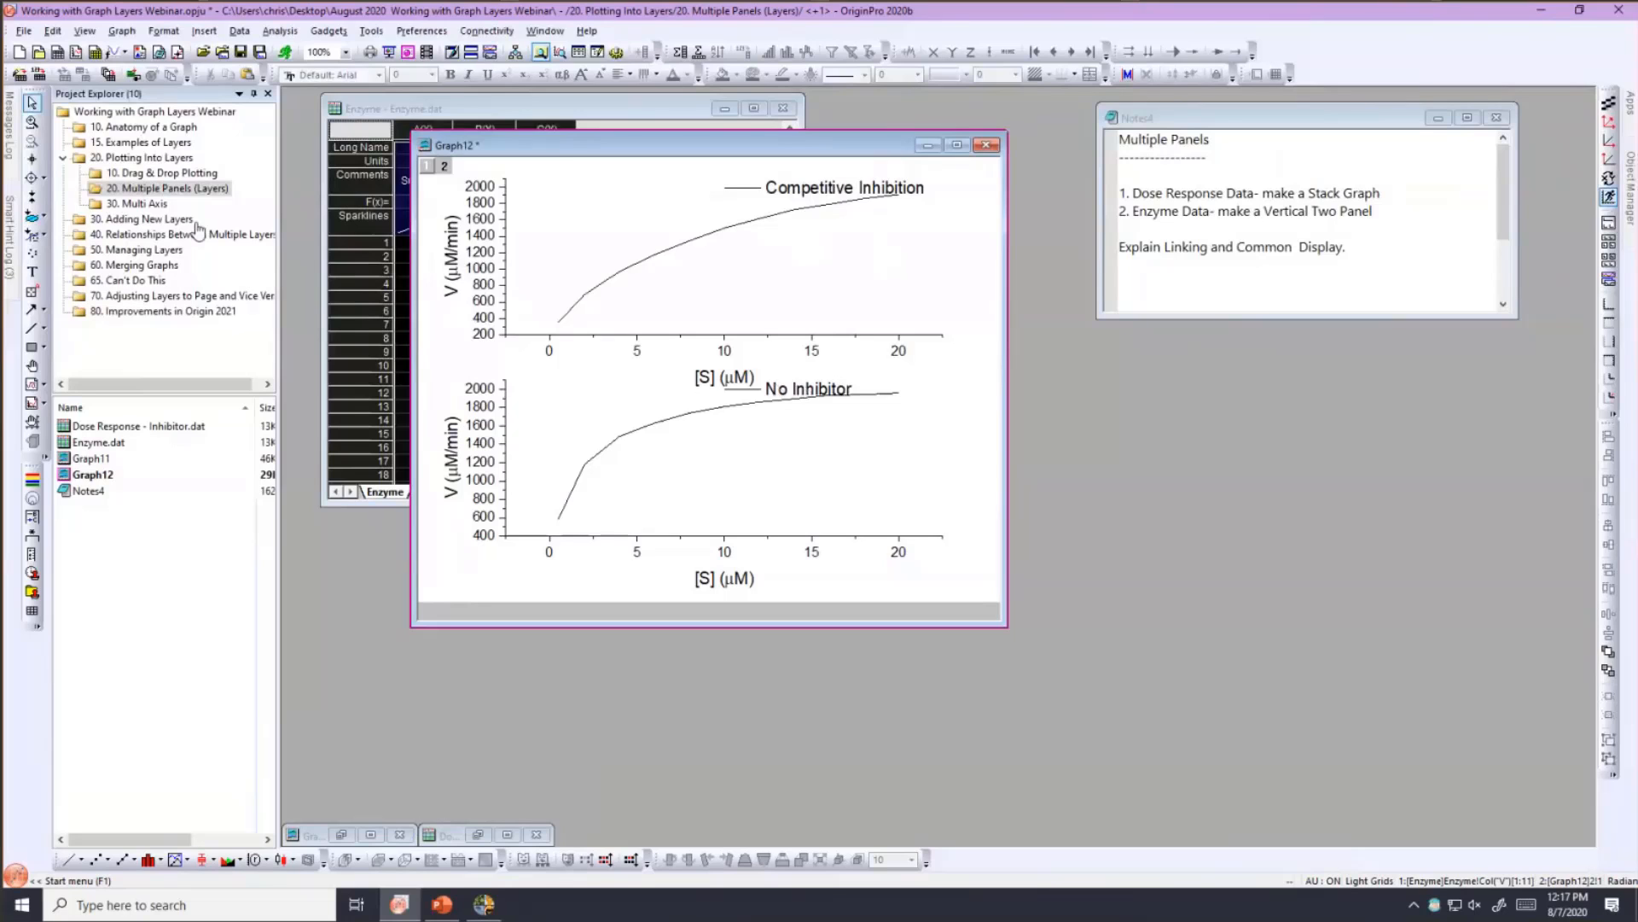
- Open the 30. Multi Axis folder, enlarge the 3Y-YY Column+Line Chart graph and move it clear of the workbook
click(152, 206)
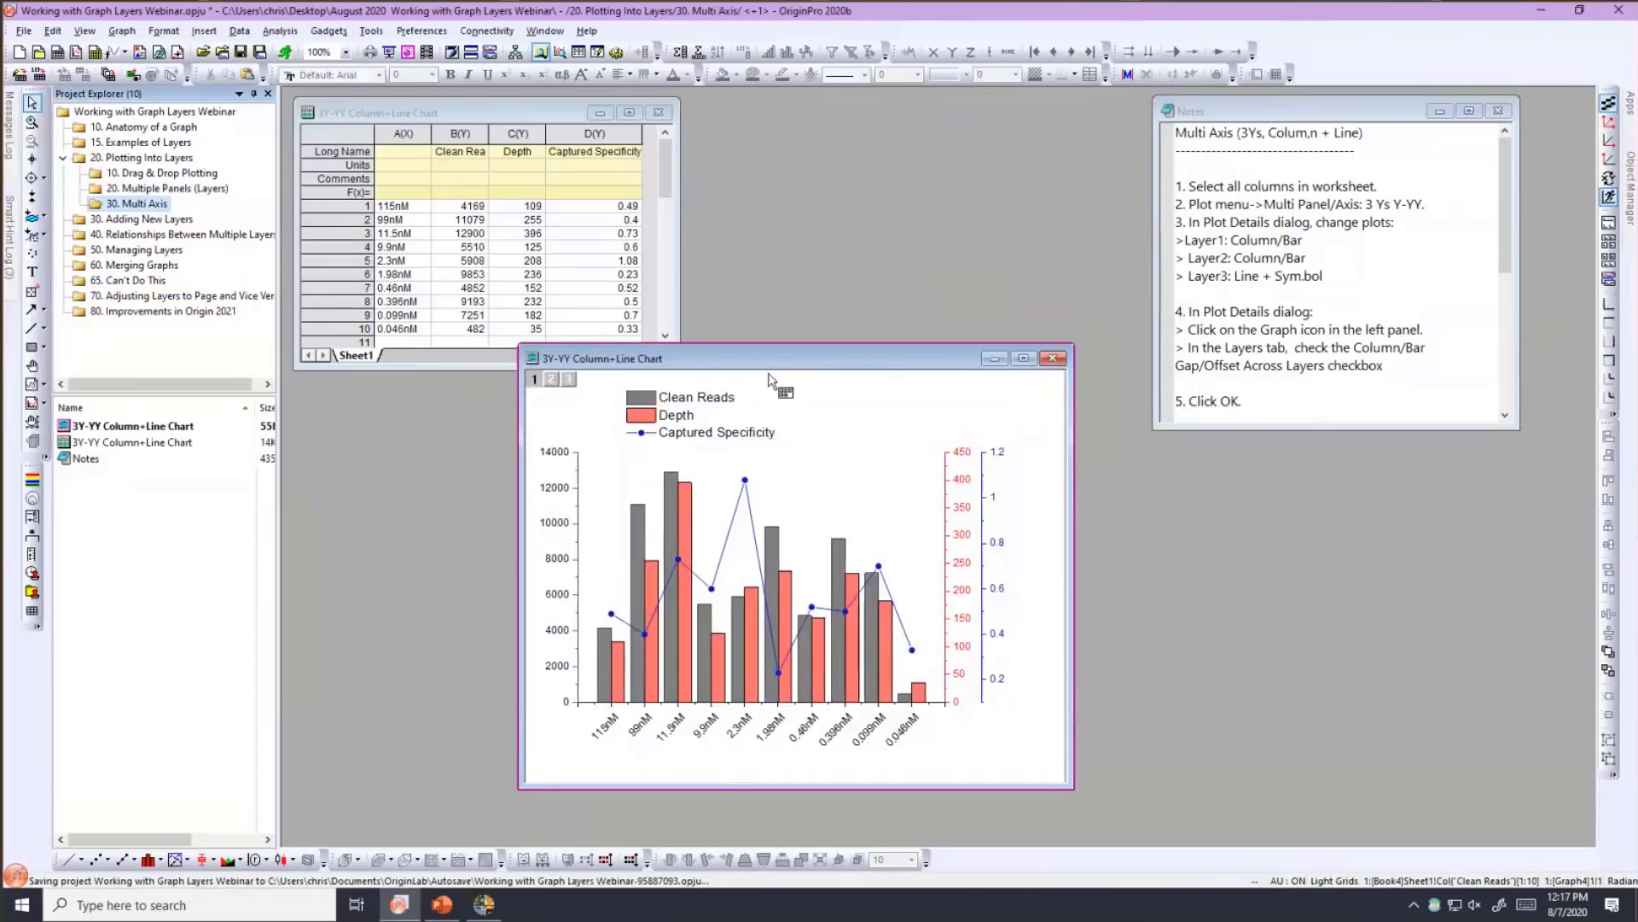
drag(770, 358, 712, 137)
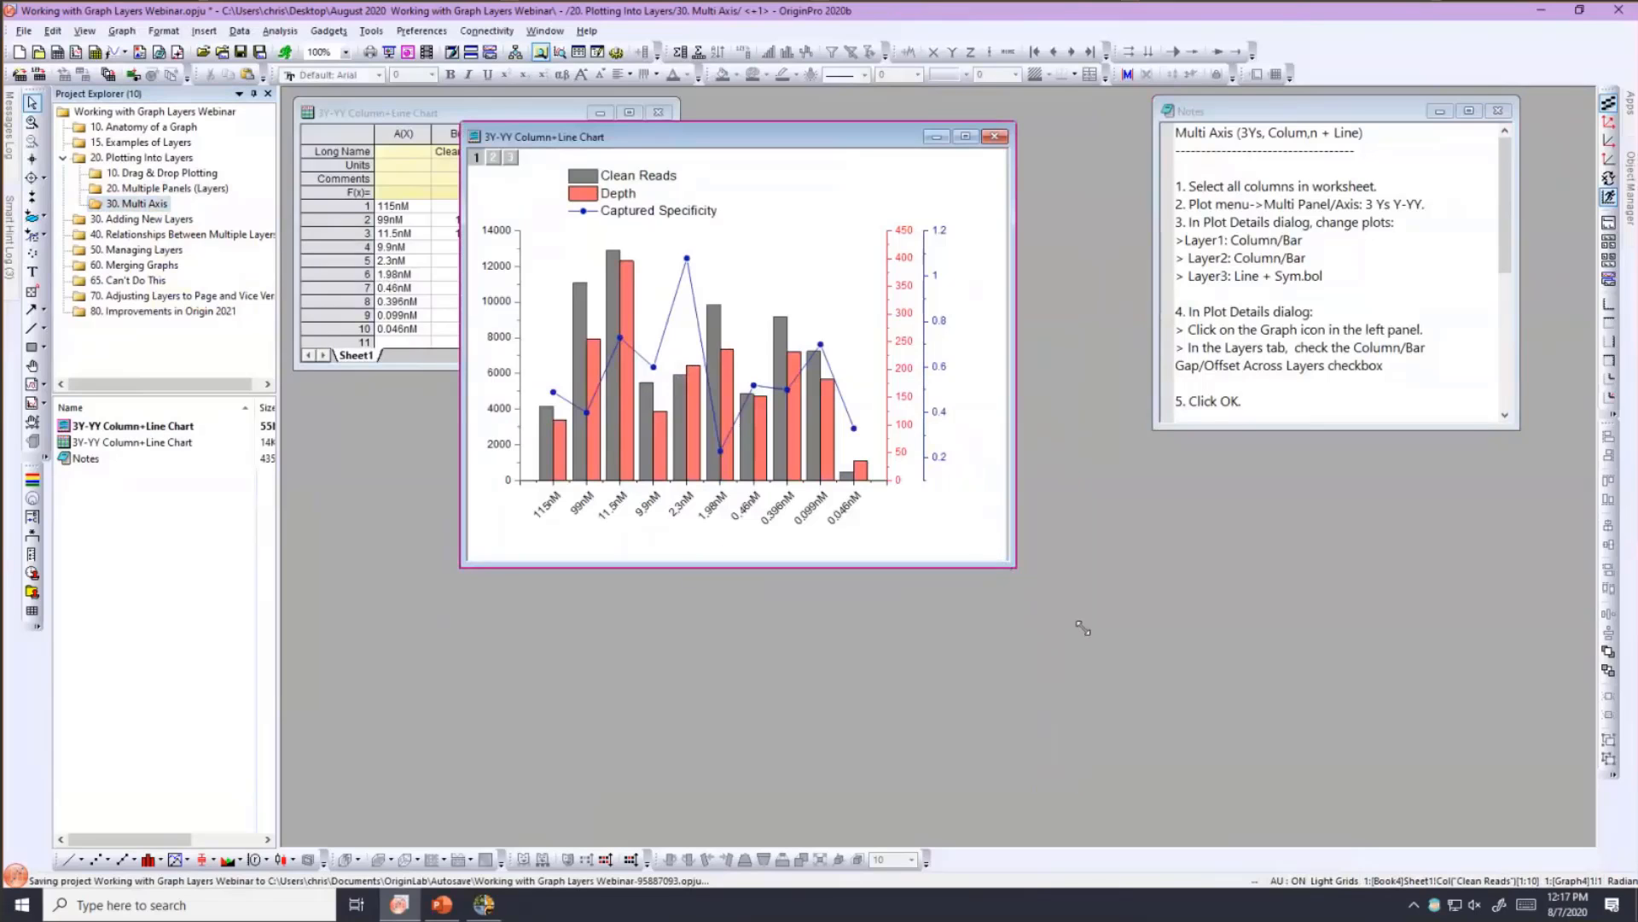
drag(1083, 628, 1101, 647)
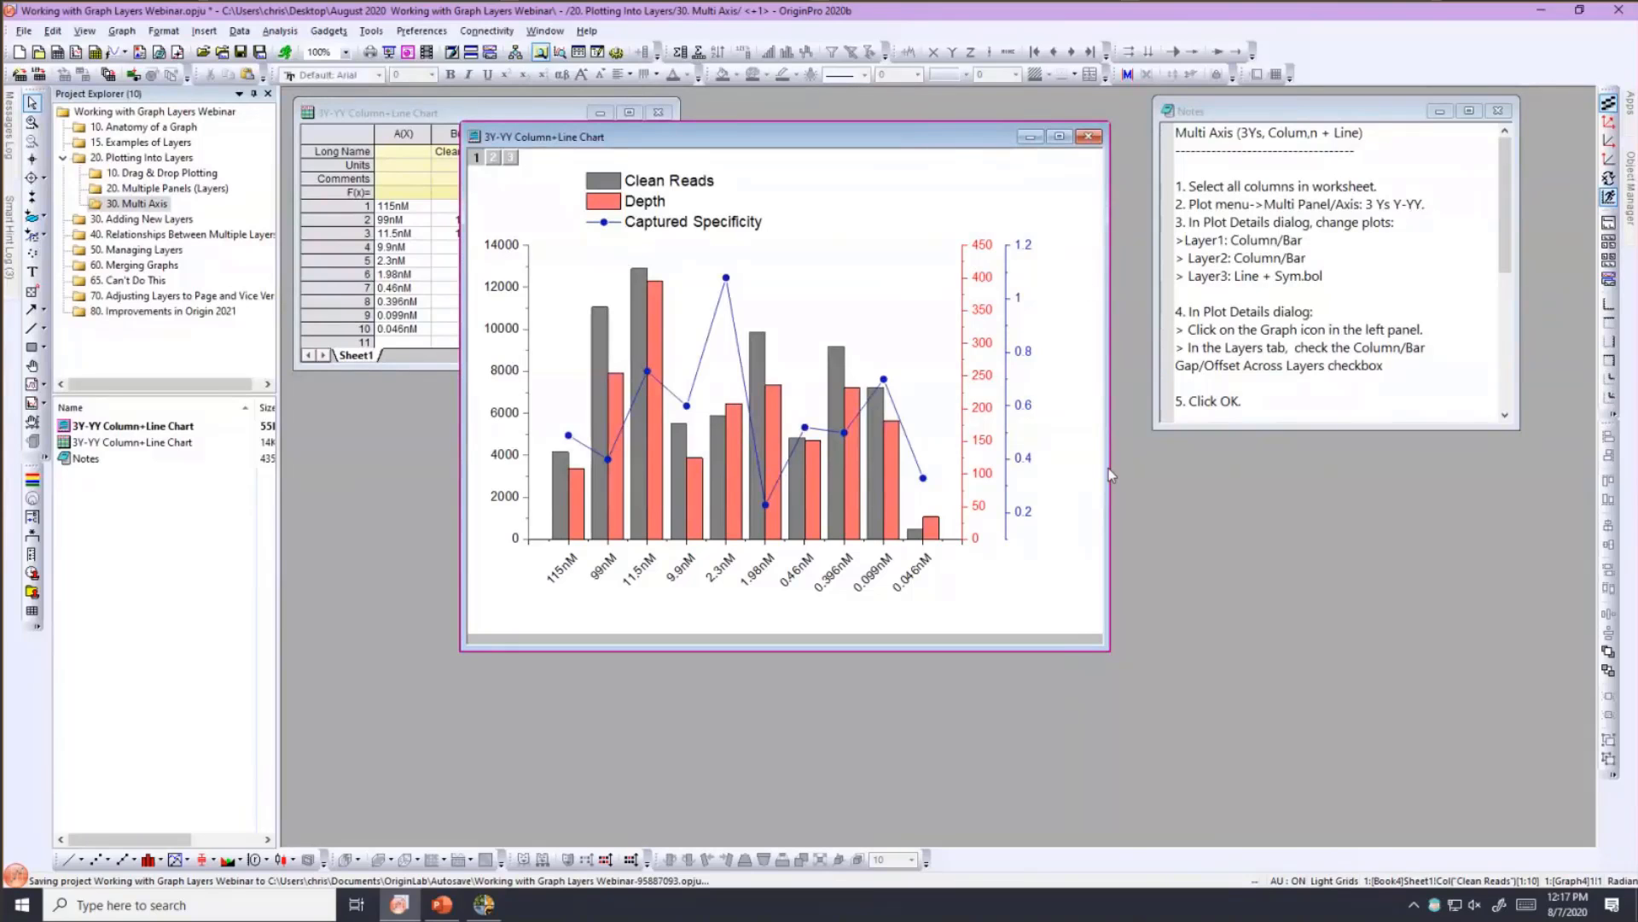
drag(768, 136, 1113, 494)
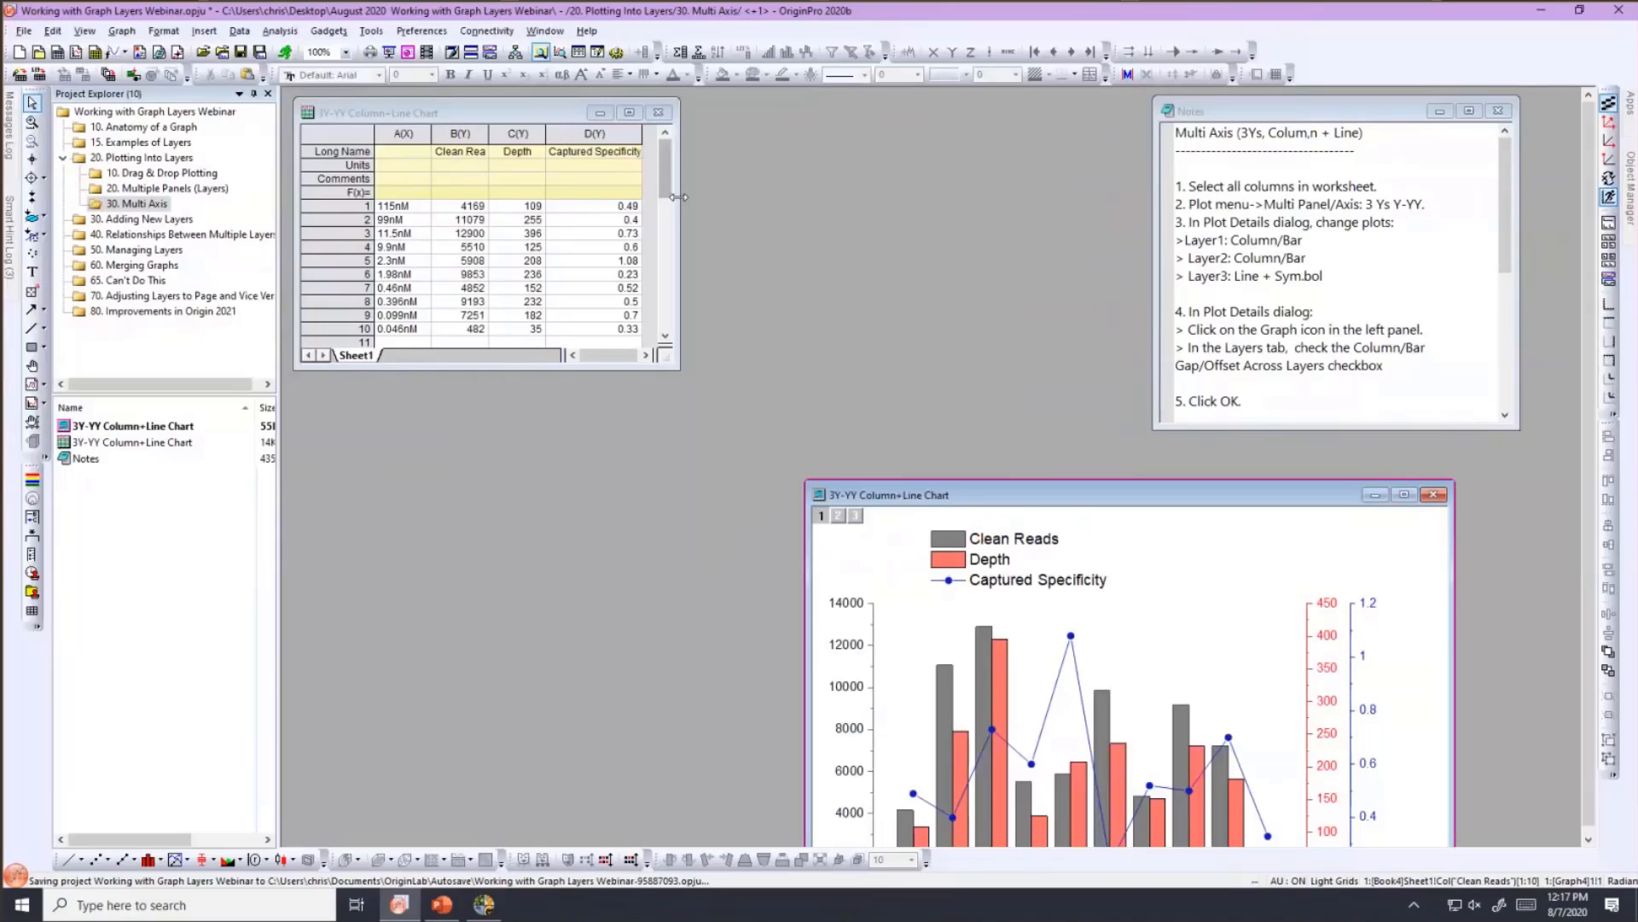
- Widen the 3Y-YY Column+Line Chart workbook window and its Depth and Clean Reads columns so the long names fit
drag(678, 197, 732, 197)
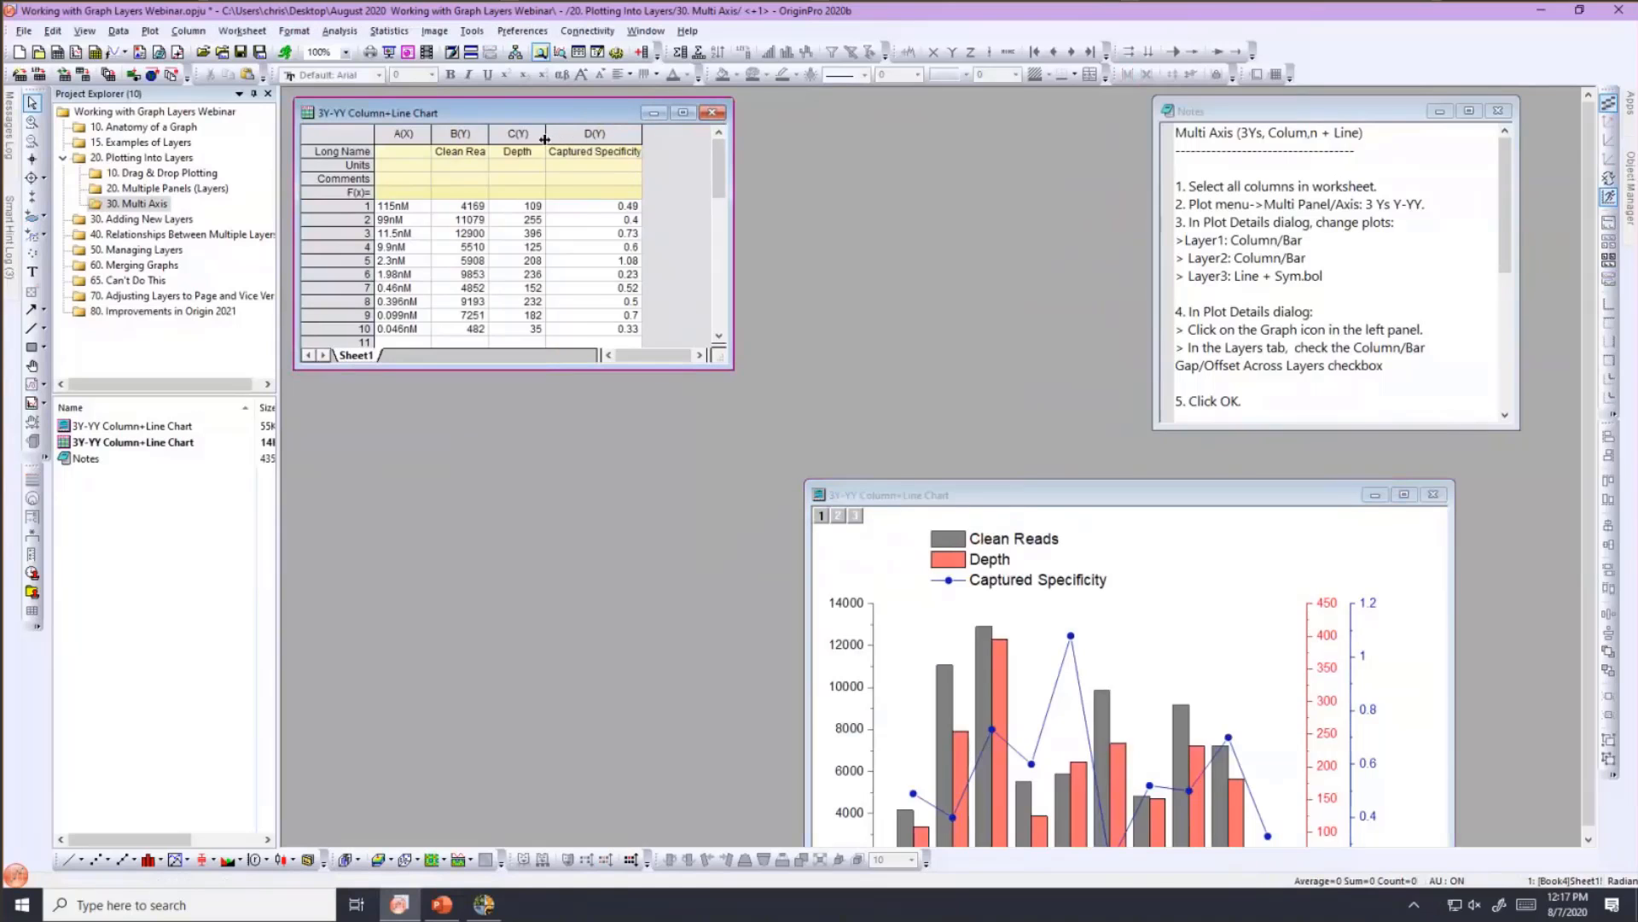
drag(544, 139, 564, 139)
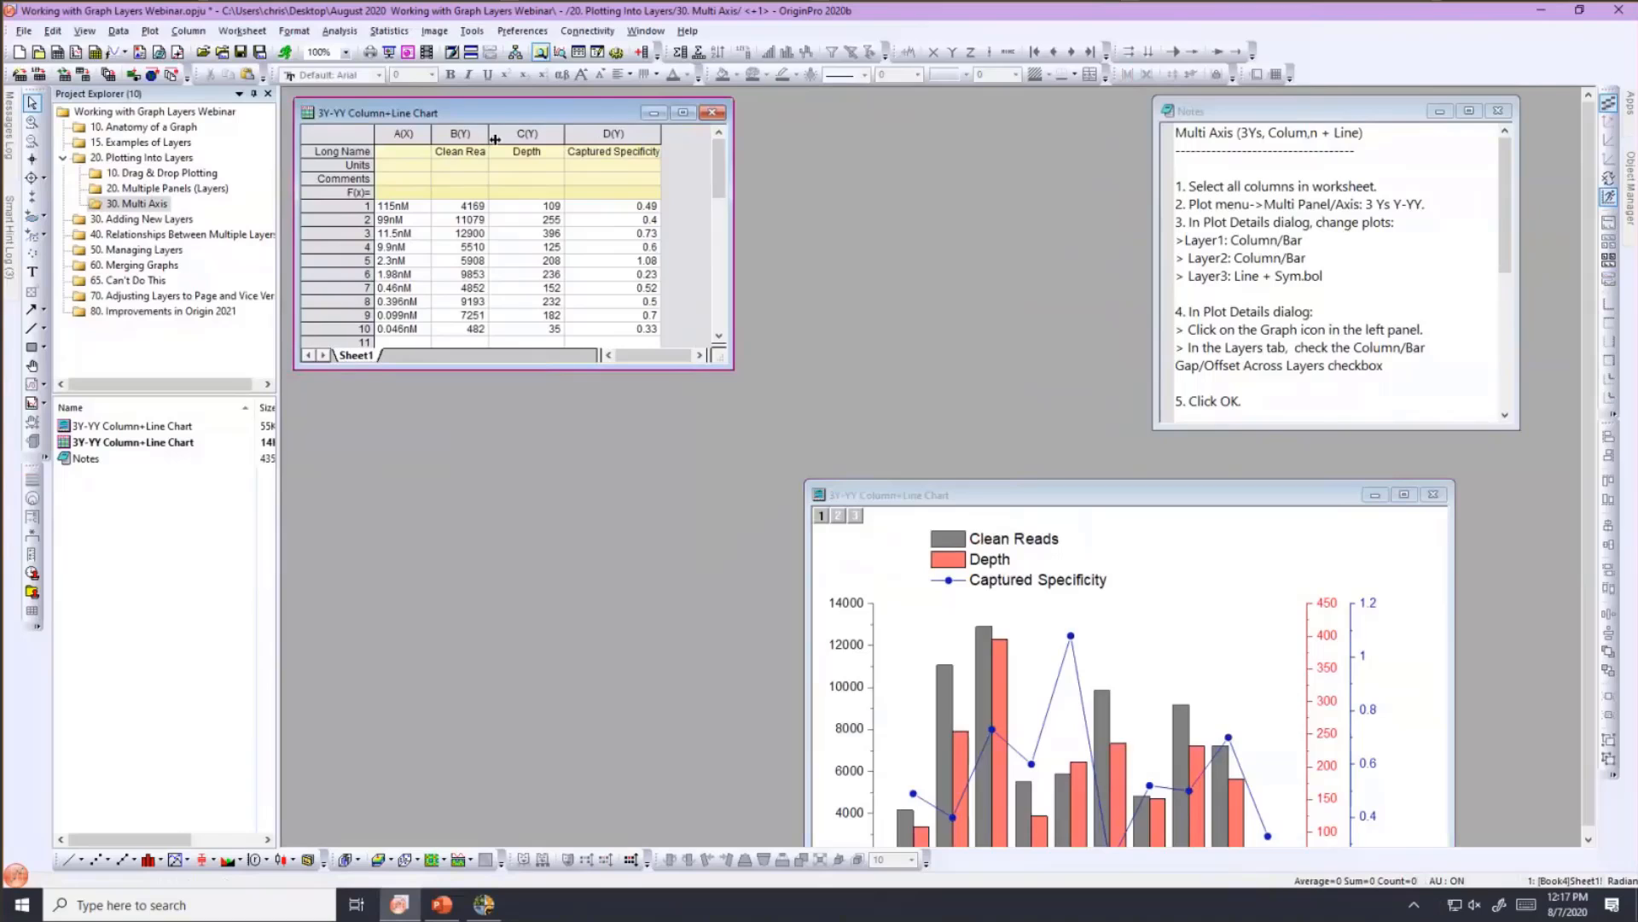
drag(487, 138, 510, 139)
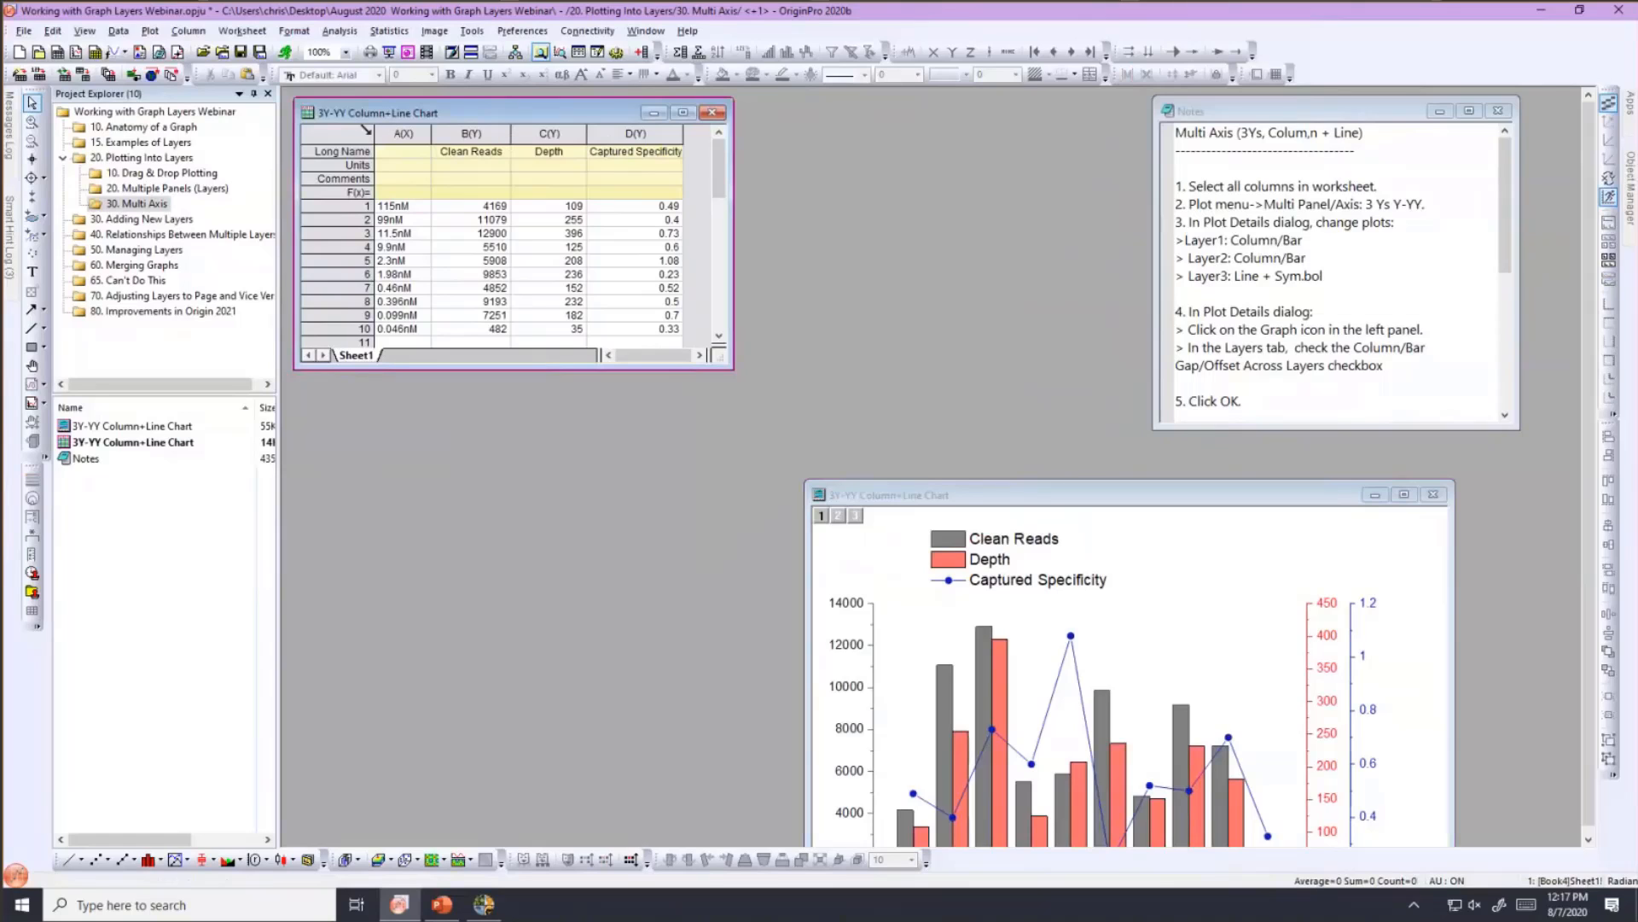
- Plot all columns of the 3Y-YY Column+Line Chart worksheet as a 3Ys Y-YY graph and enlarge the graph window
click(365, 131)
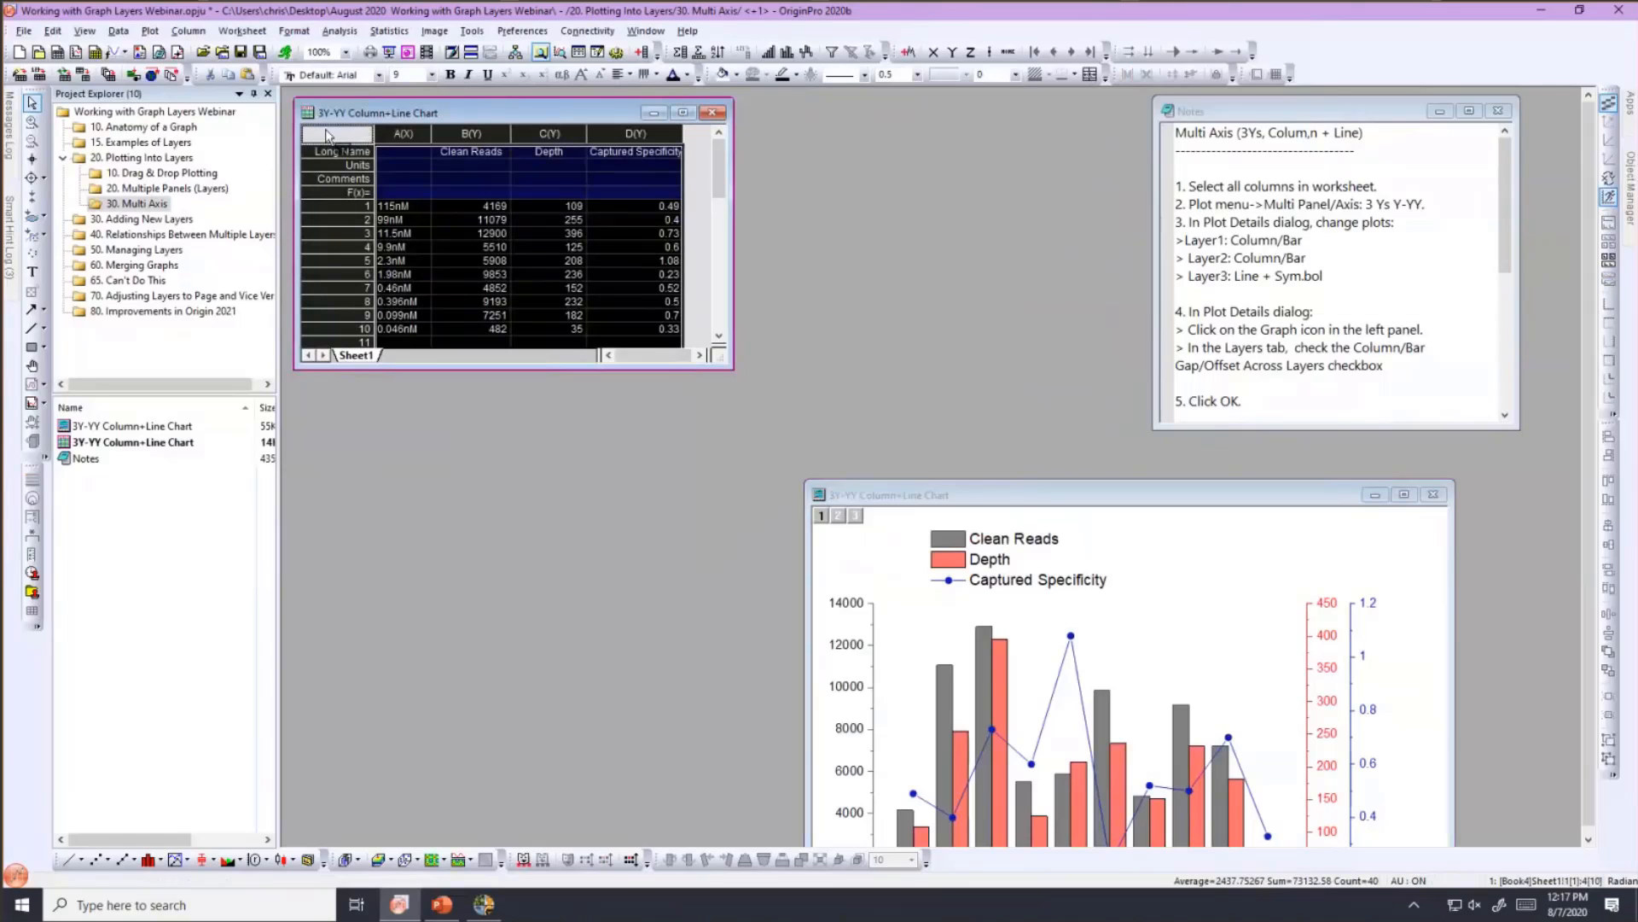
click(150, 32)
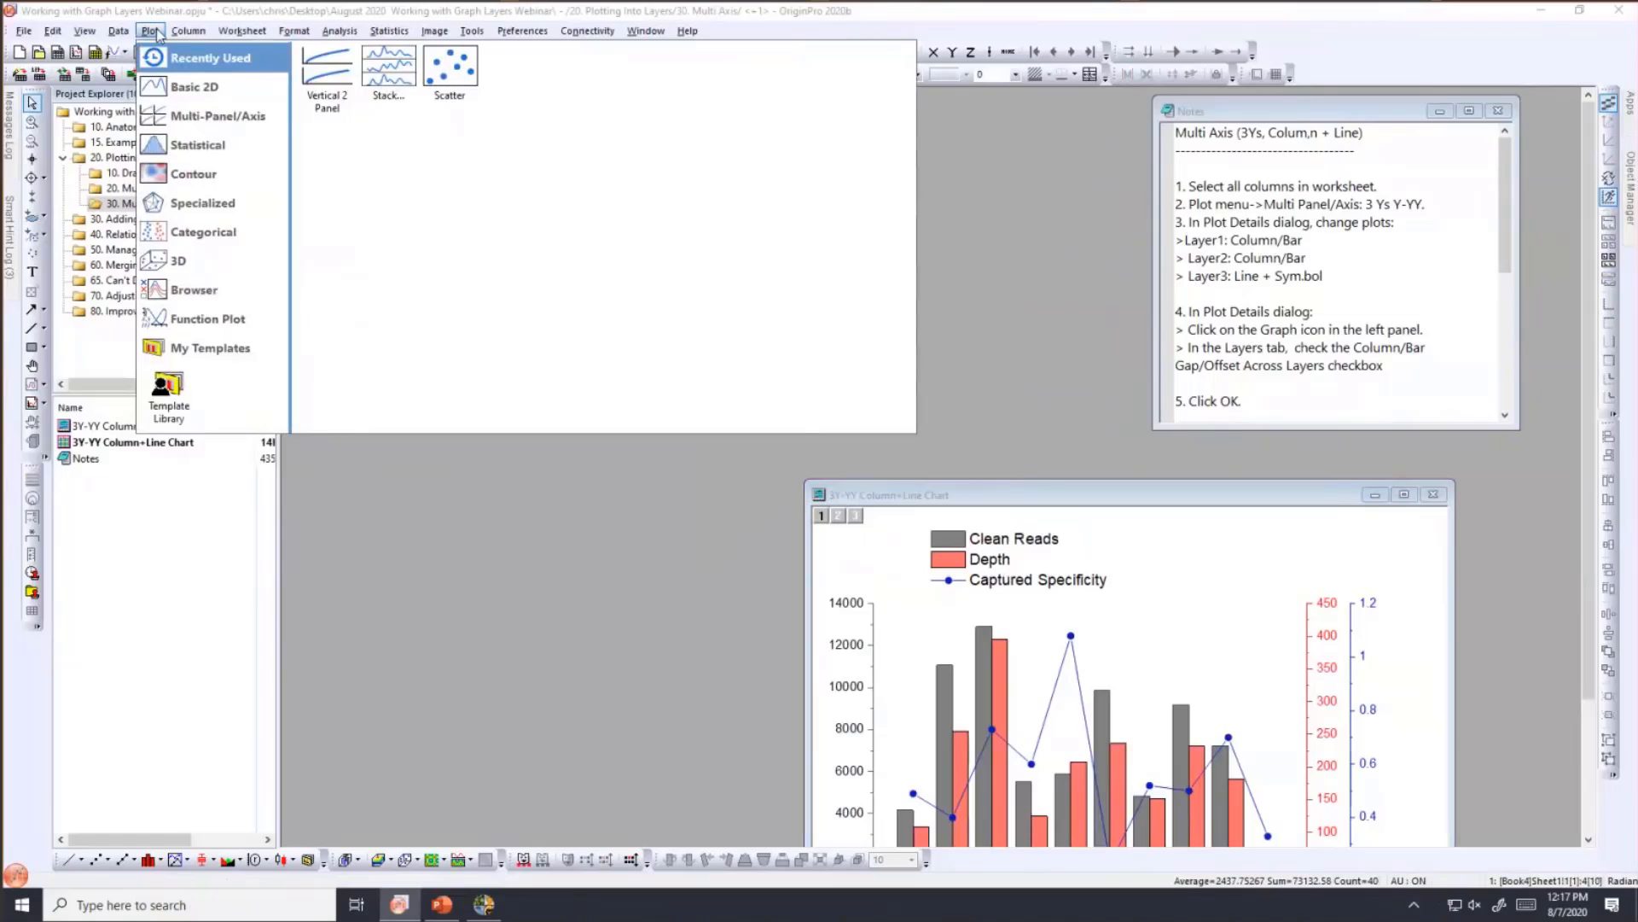
mouse_move(165, 121)
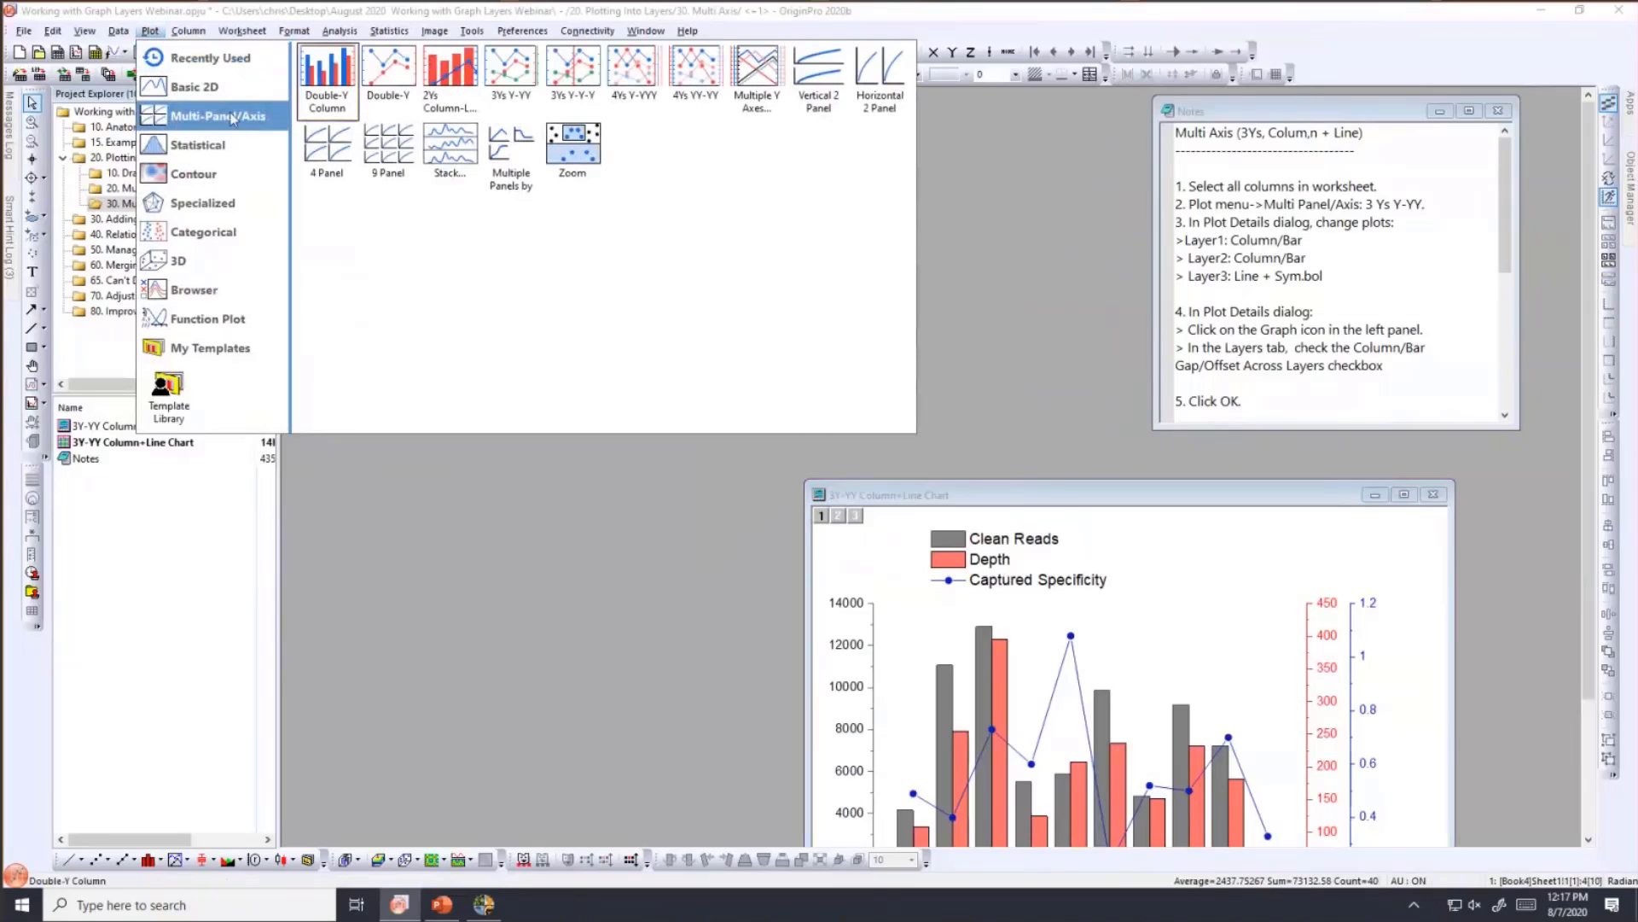
click(512, 68)
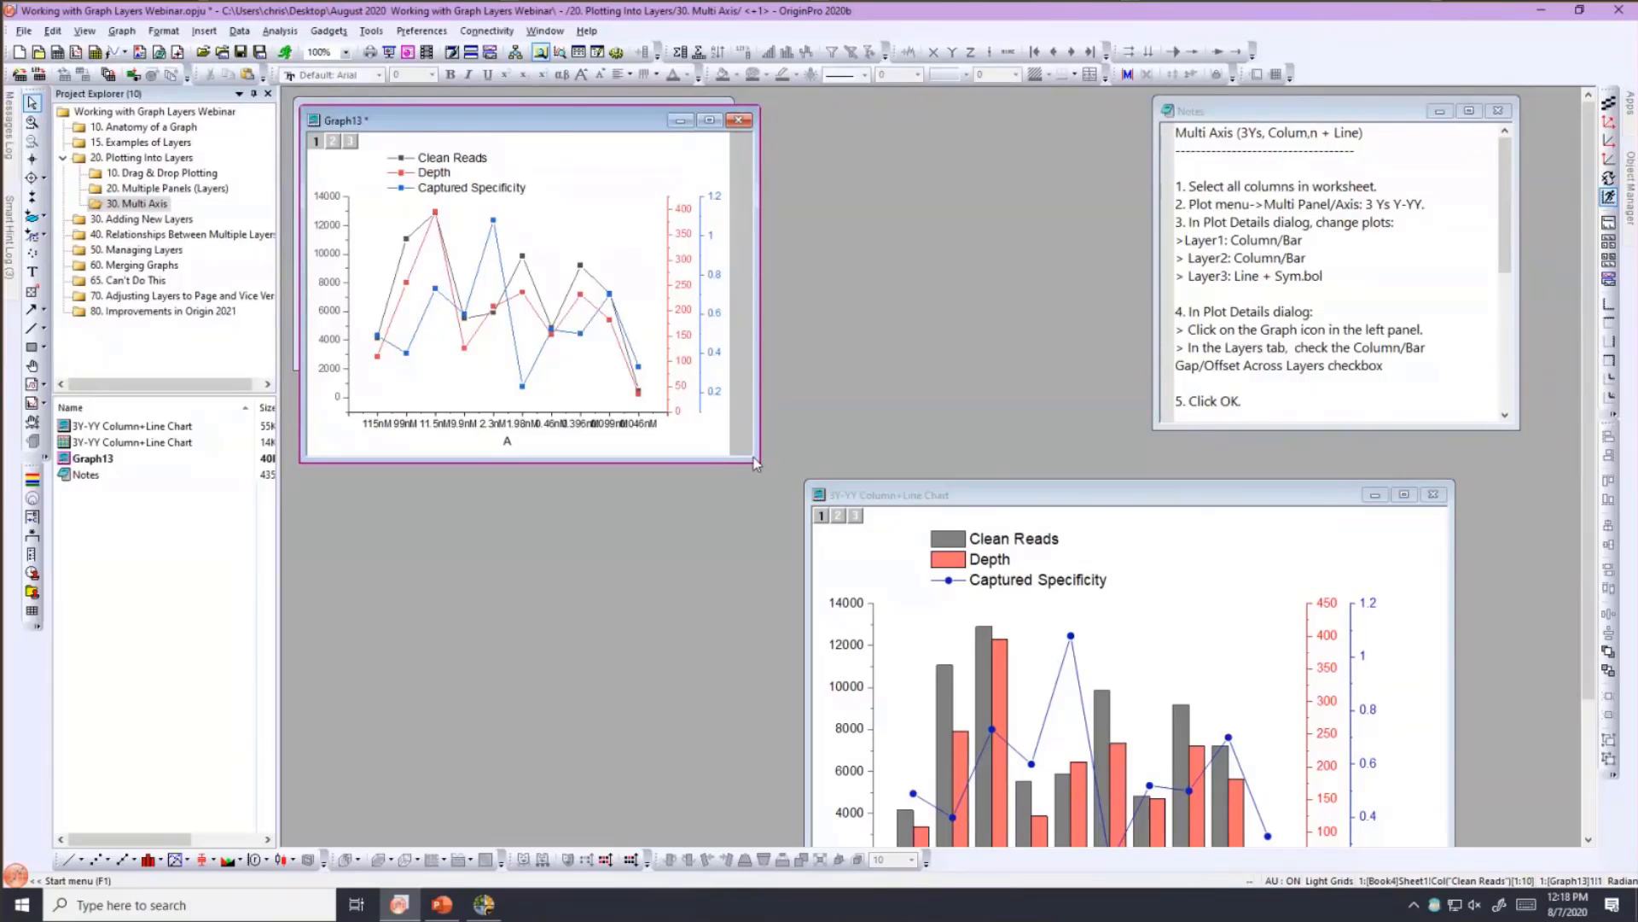
drag(825, 512, 913, 582)
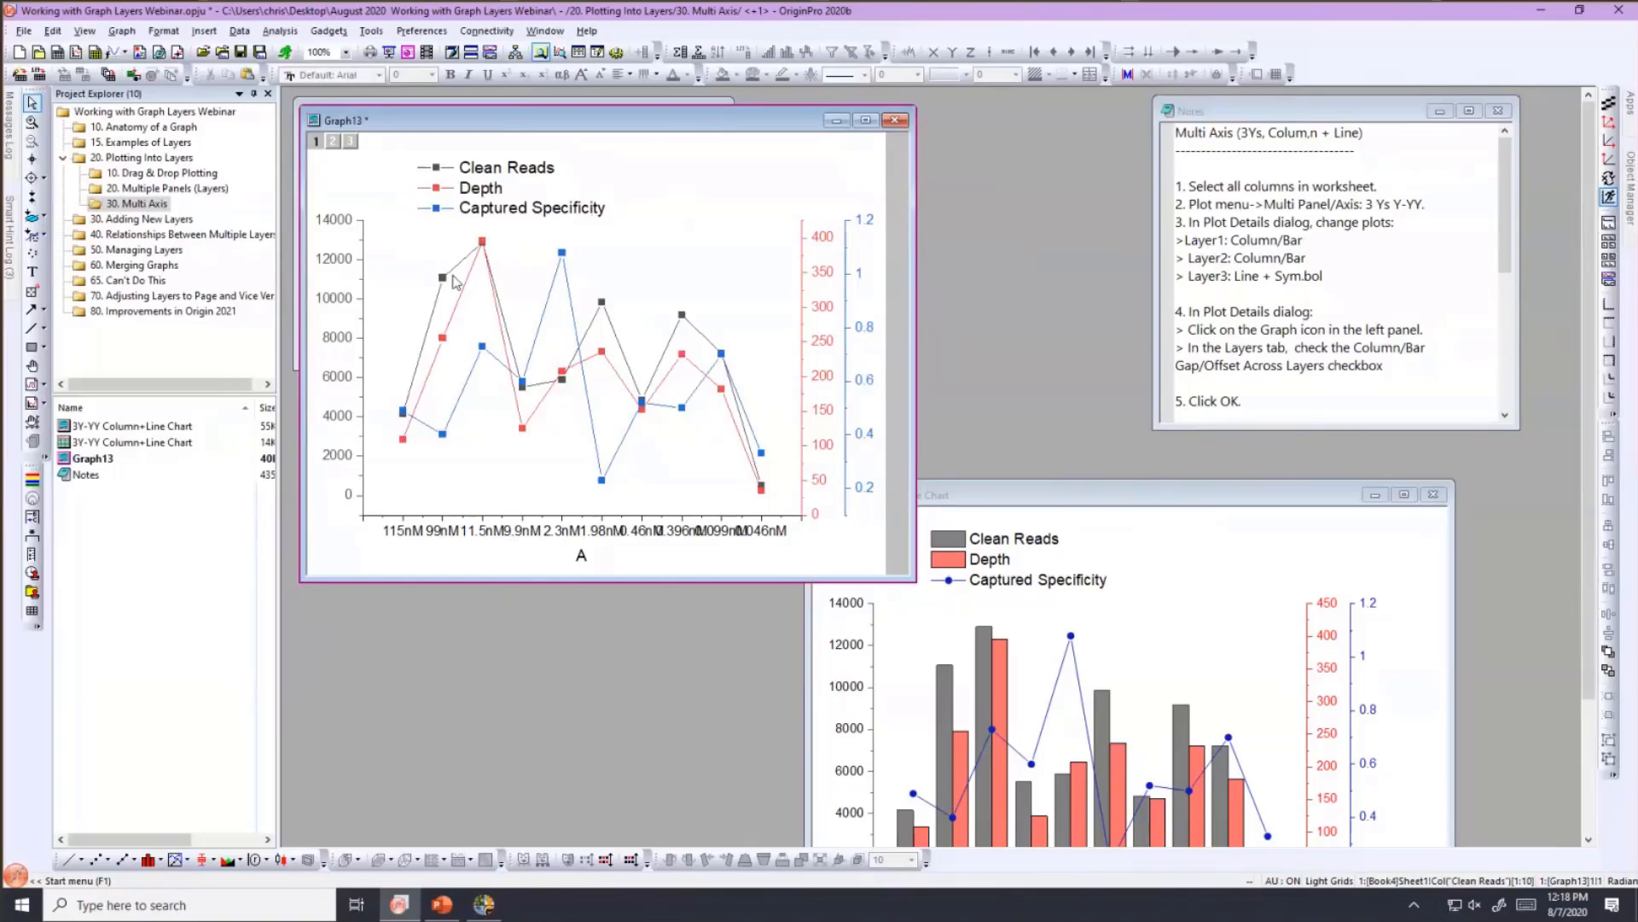
- Change the Clean Reads plot in the new three-axis graph to Column / Bar
mouse_move(443, 283)
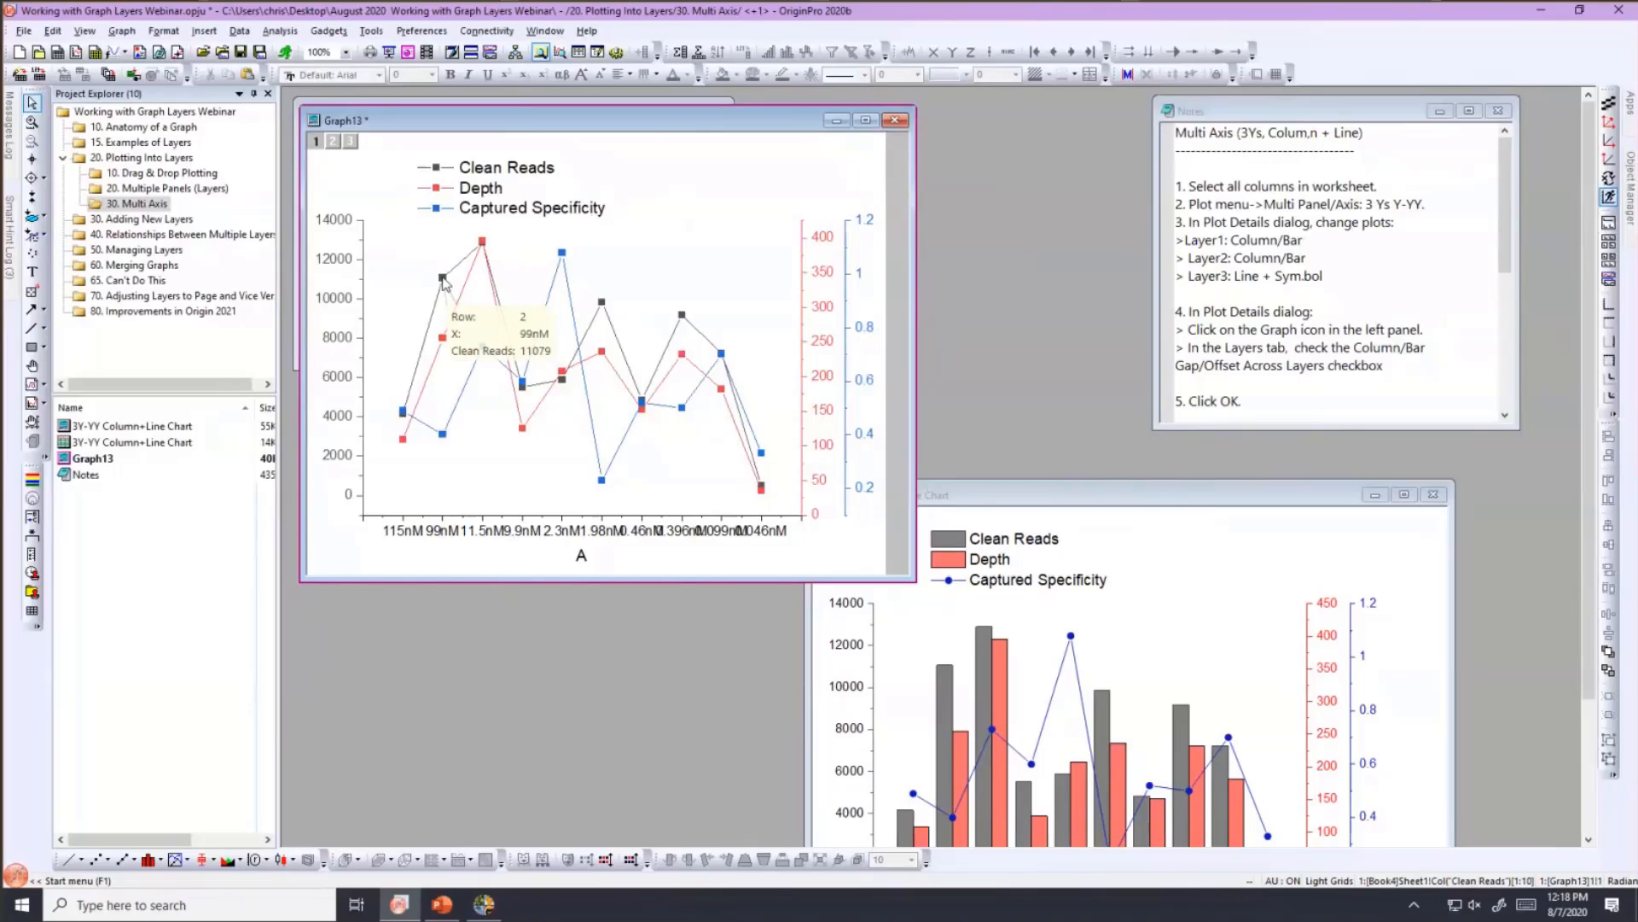
click(444, 281)
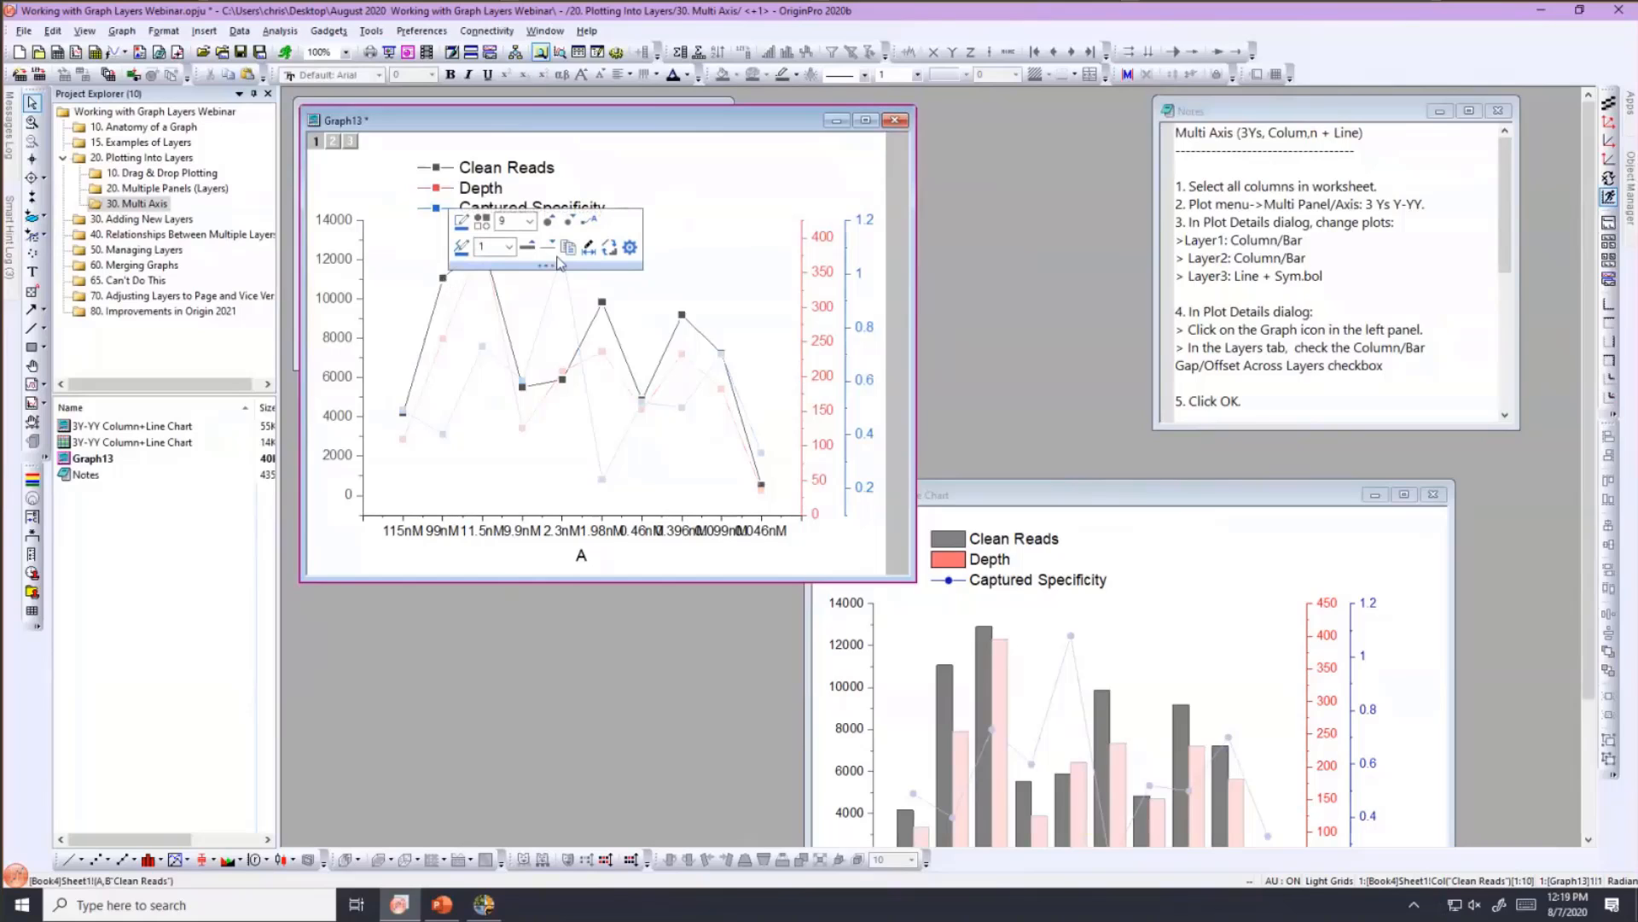
click(609, 248)
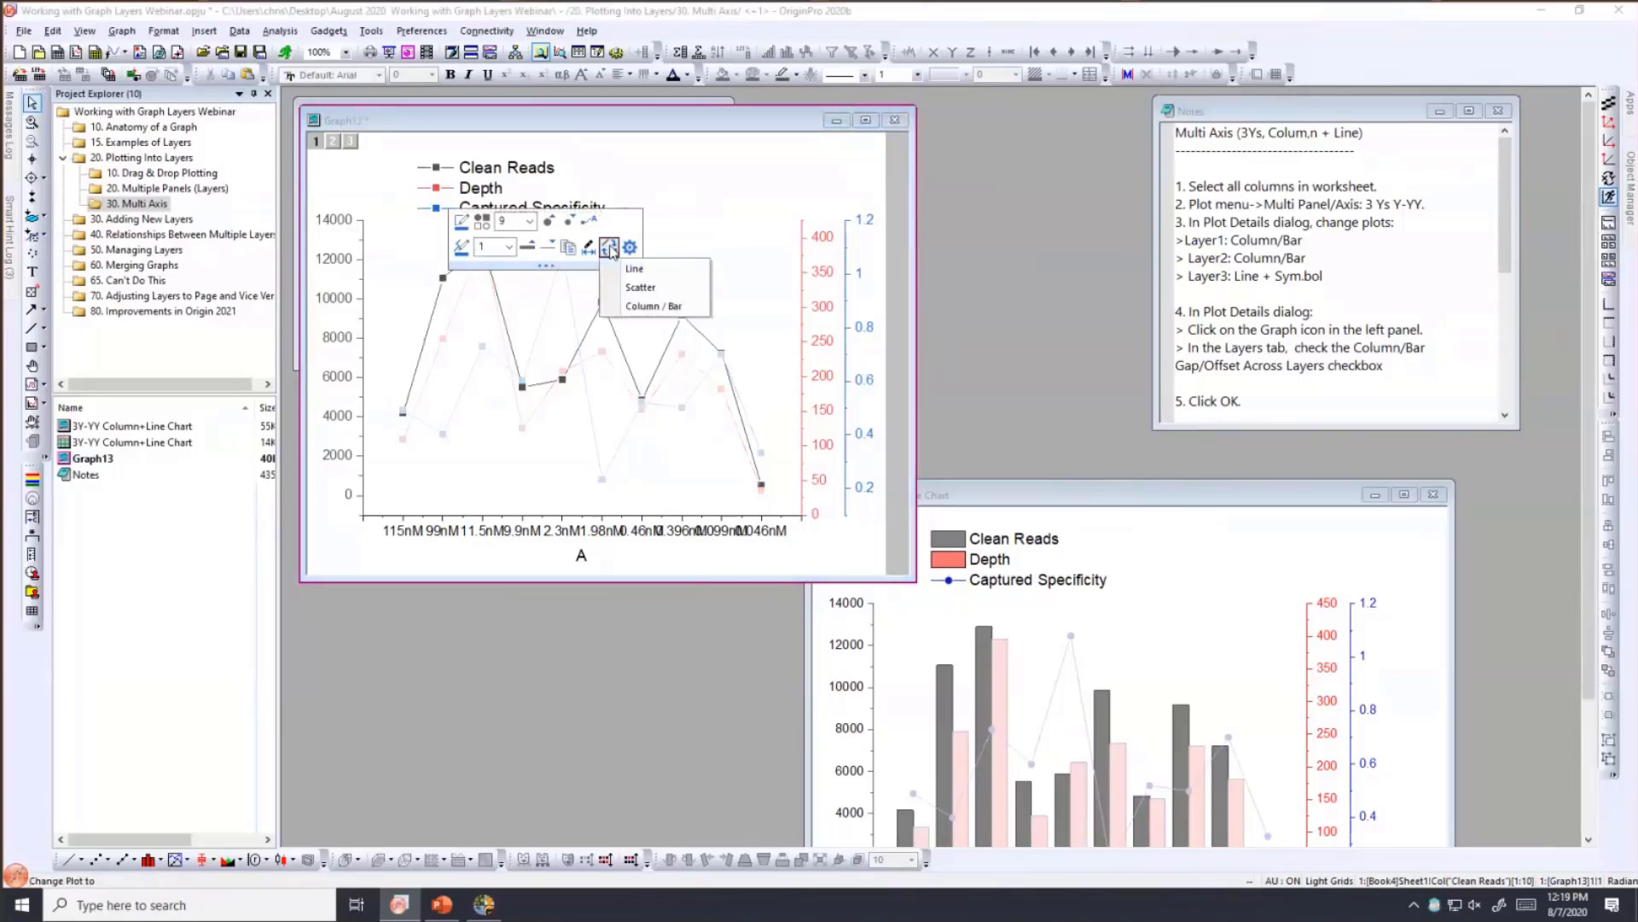
click(653, 306)
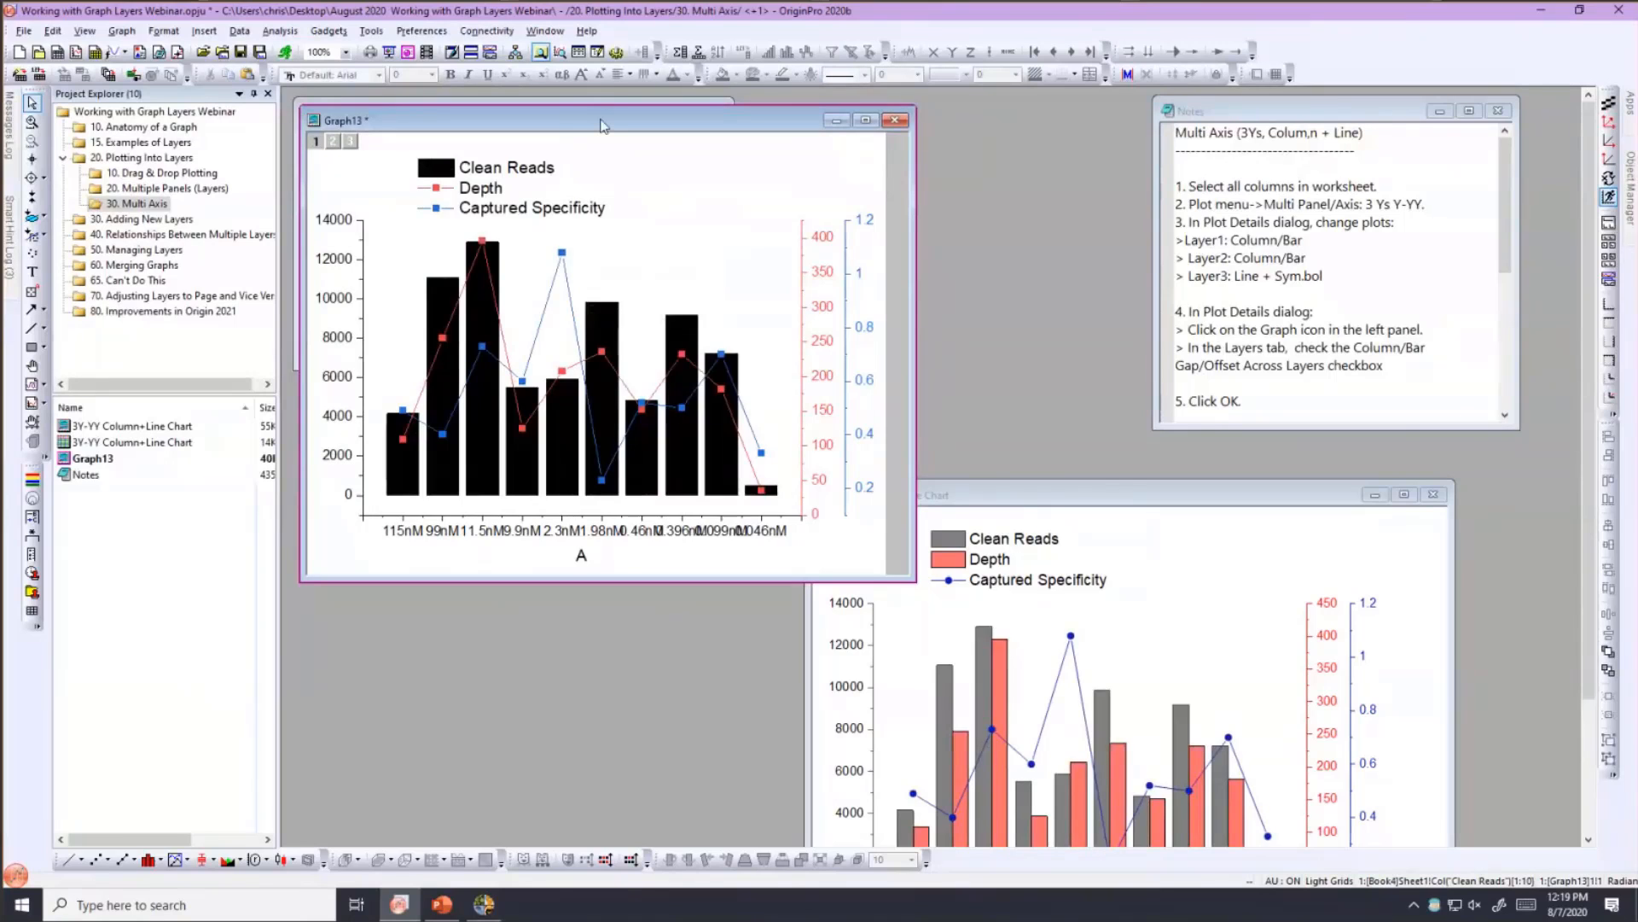
- Change the Depth plot in the second layer to Column / Bar and enlarge the graph window
click(483, 243)
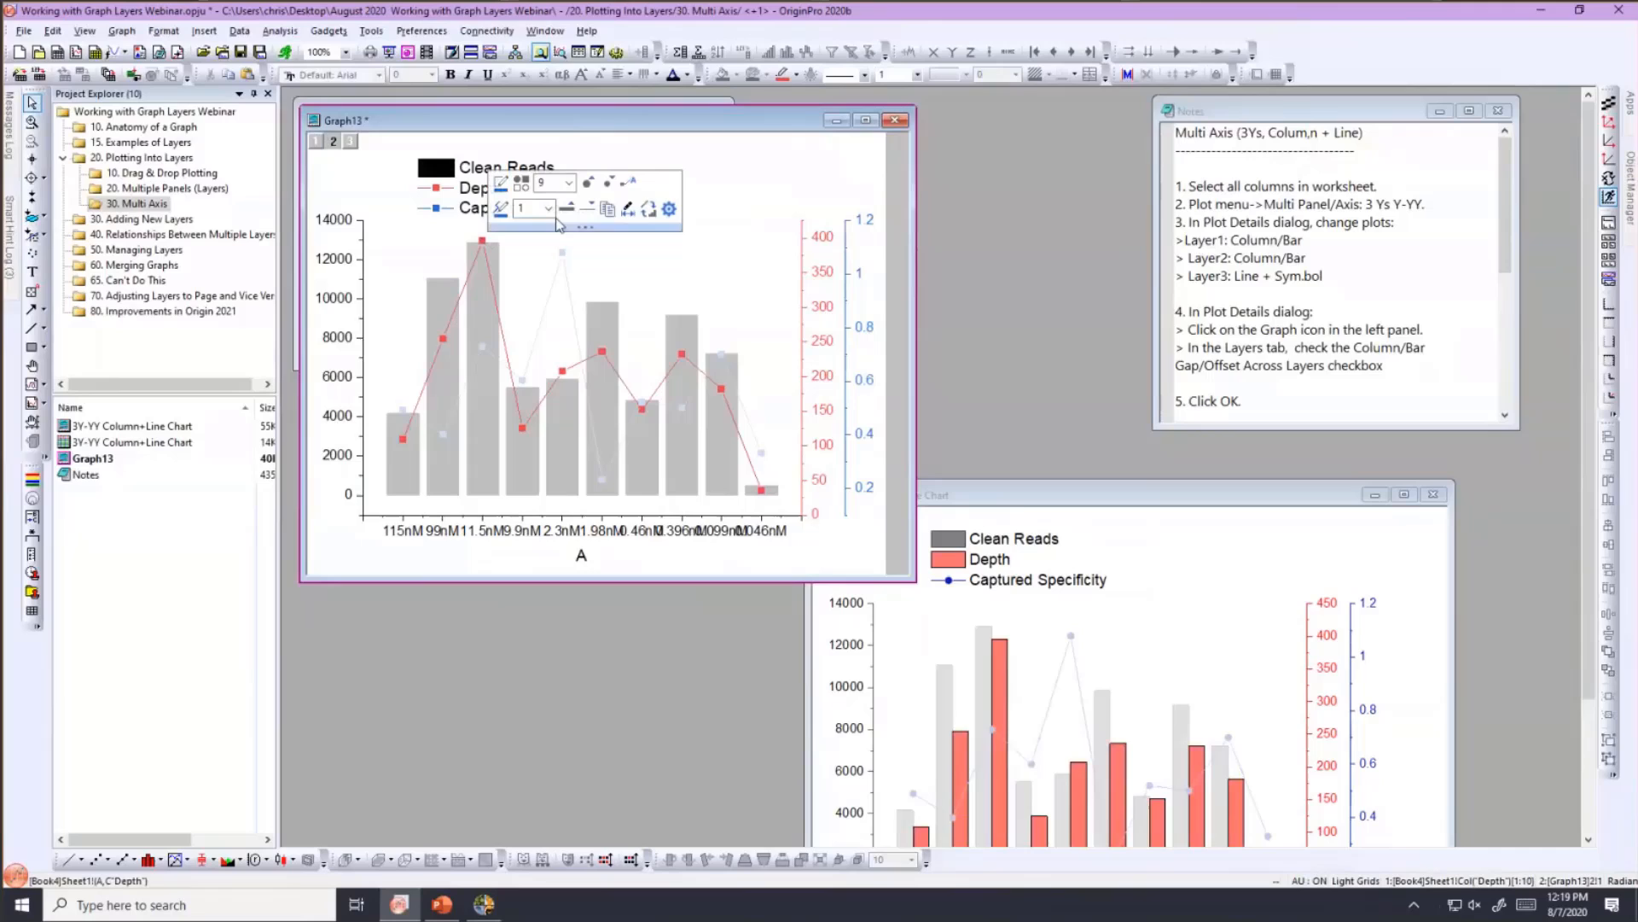
click(648, 209)
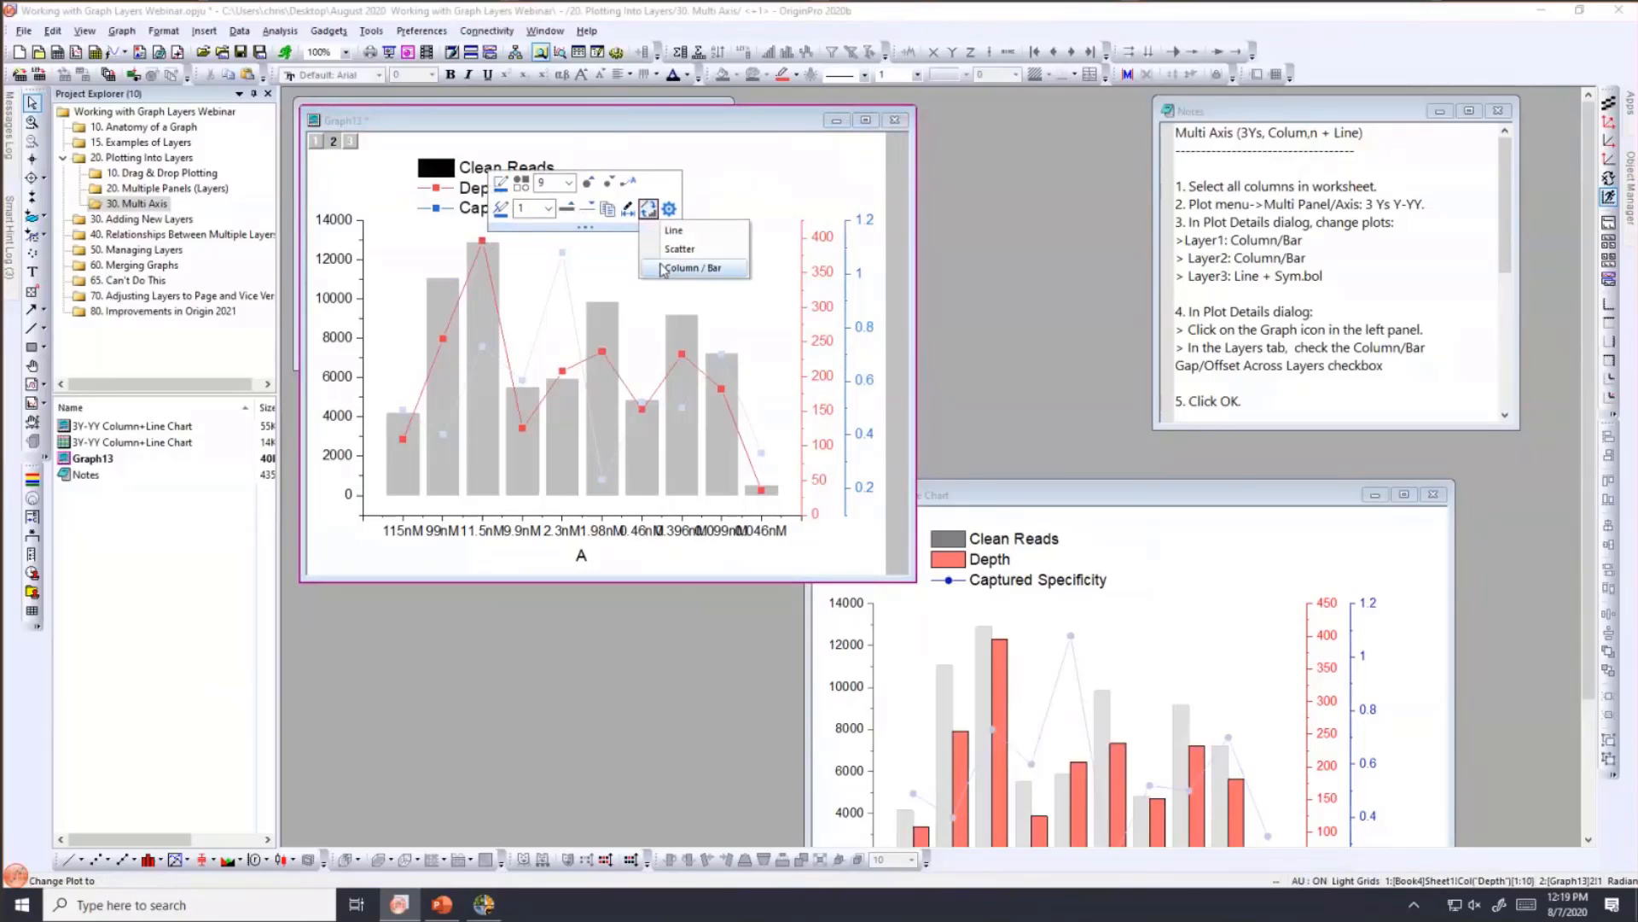
click(663, 270)
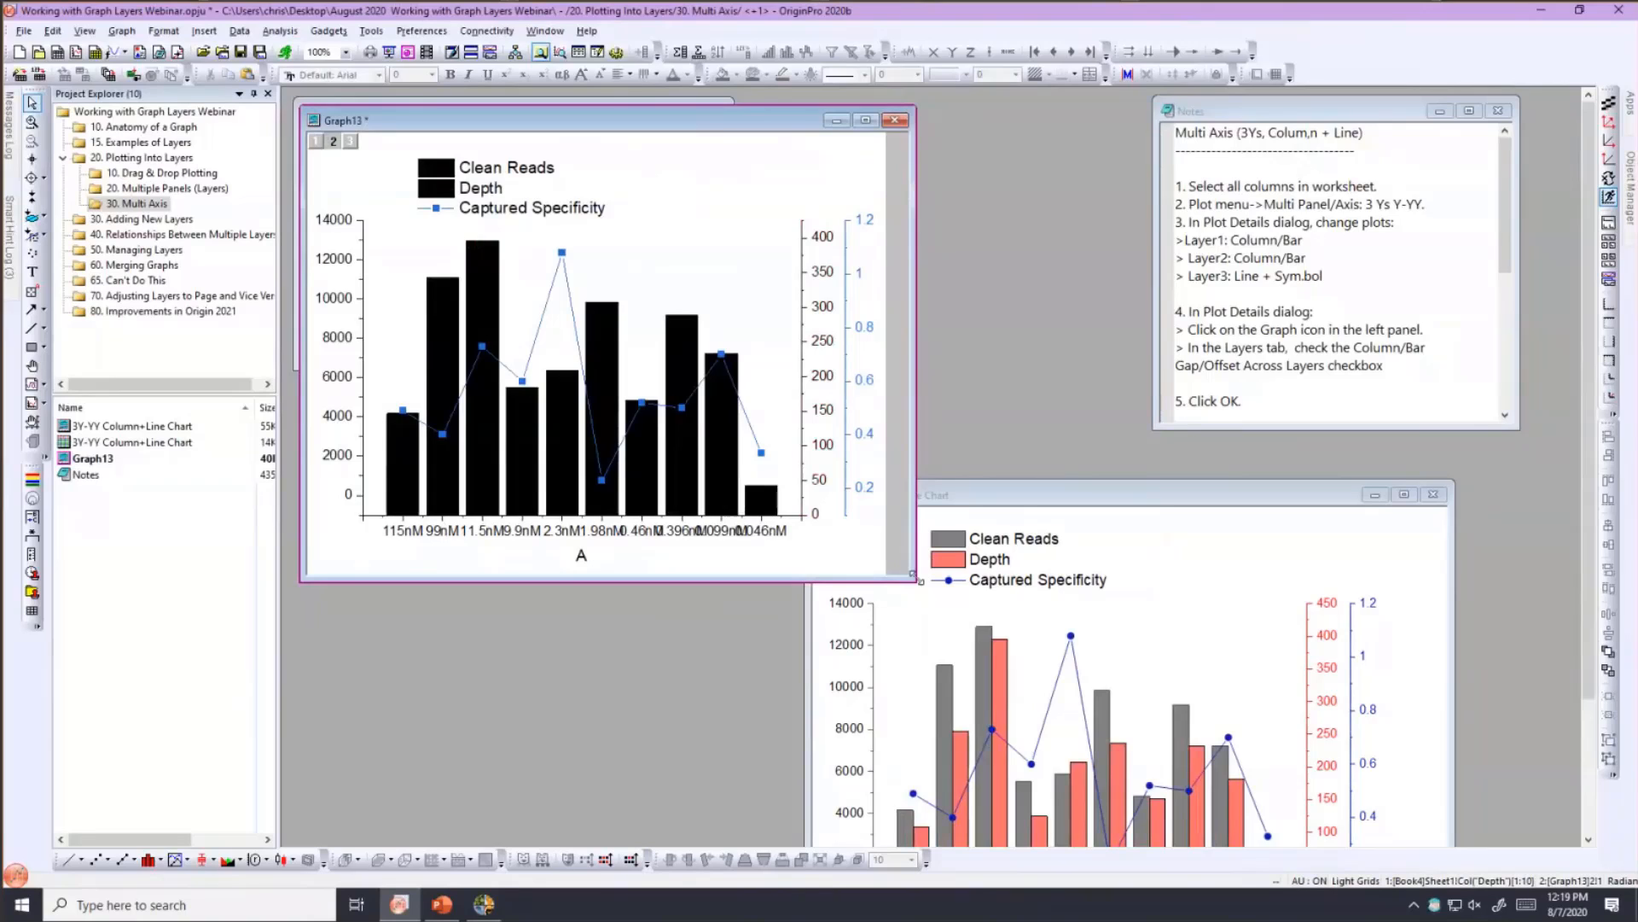
drag(1007, 622, 1007, 627)
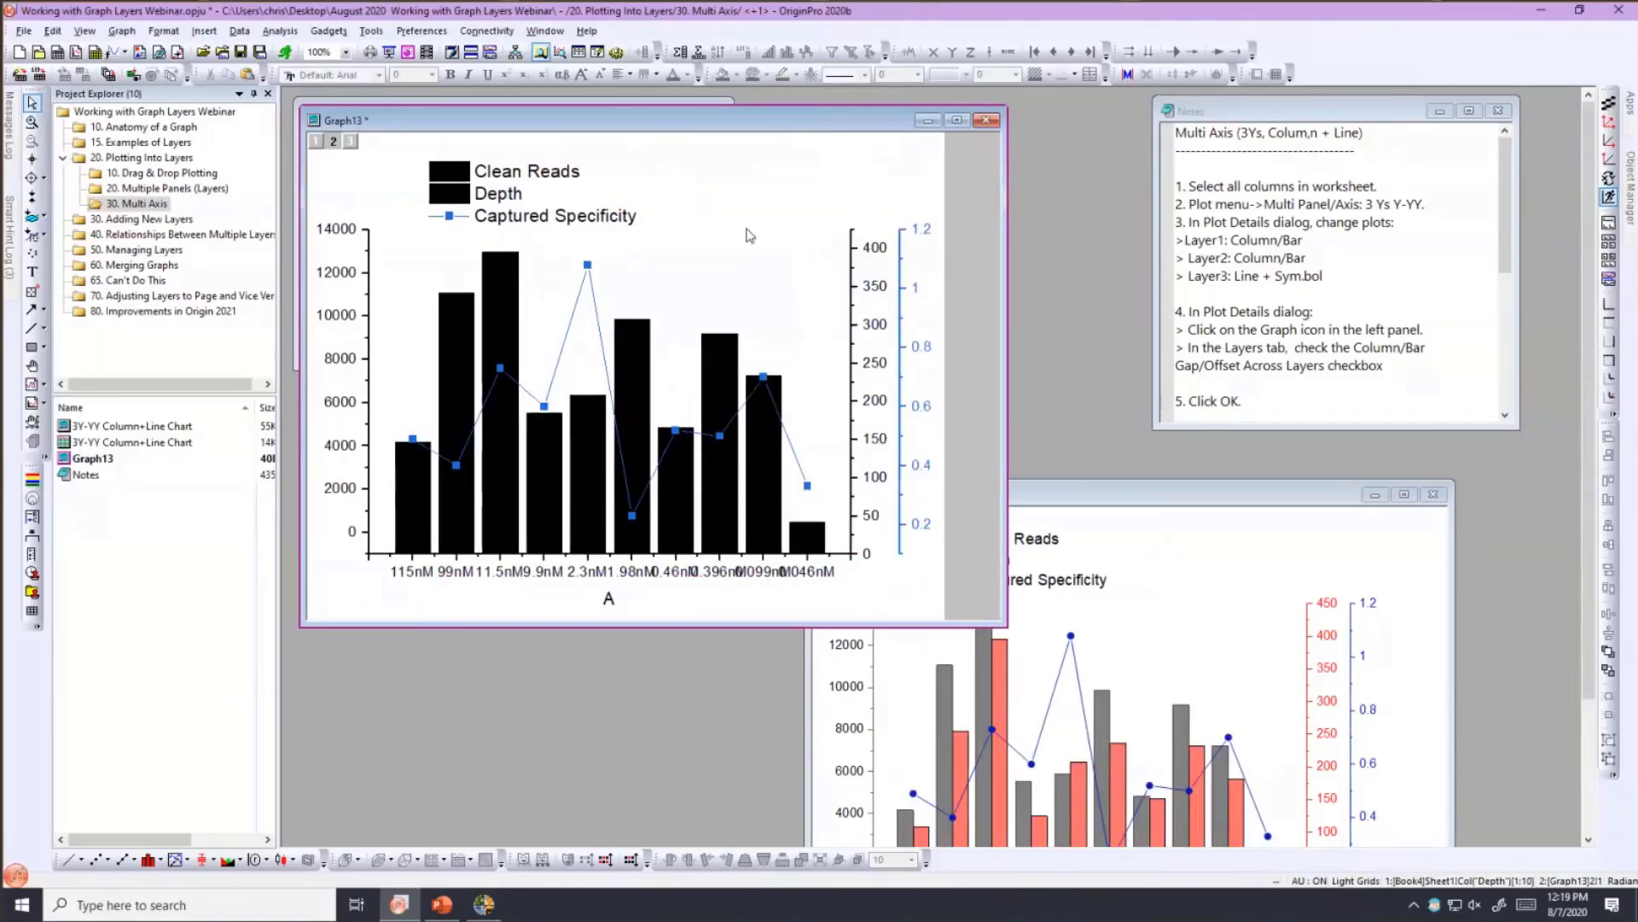
- Enable Column/Bar/Box Gap Across layers in the new three-axis graph's page properties and apply it
double_click(643, 151)
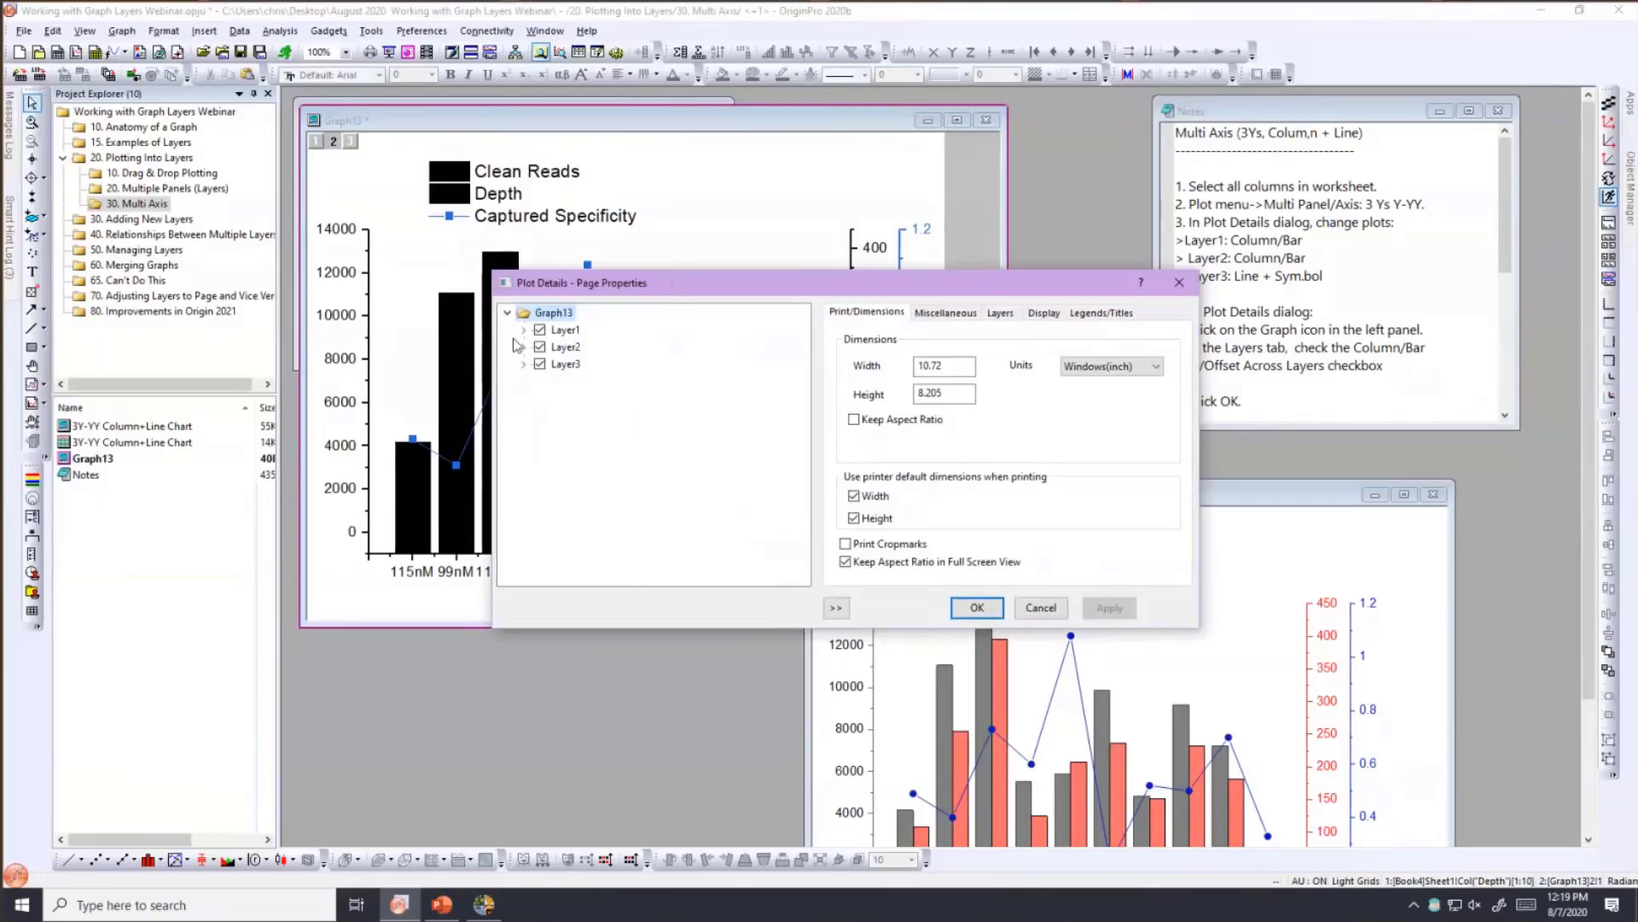
drag(673, 284, 661, 411)
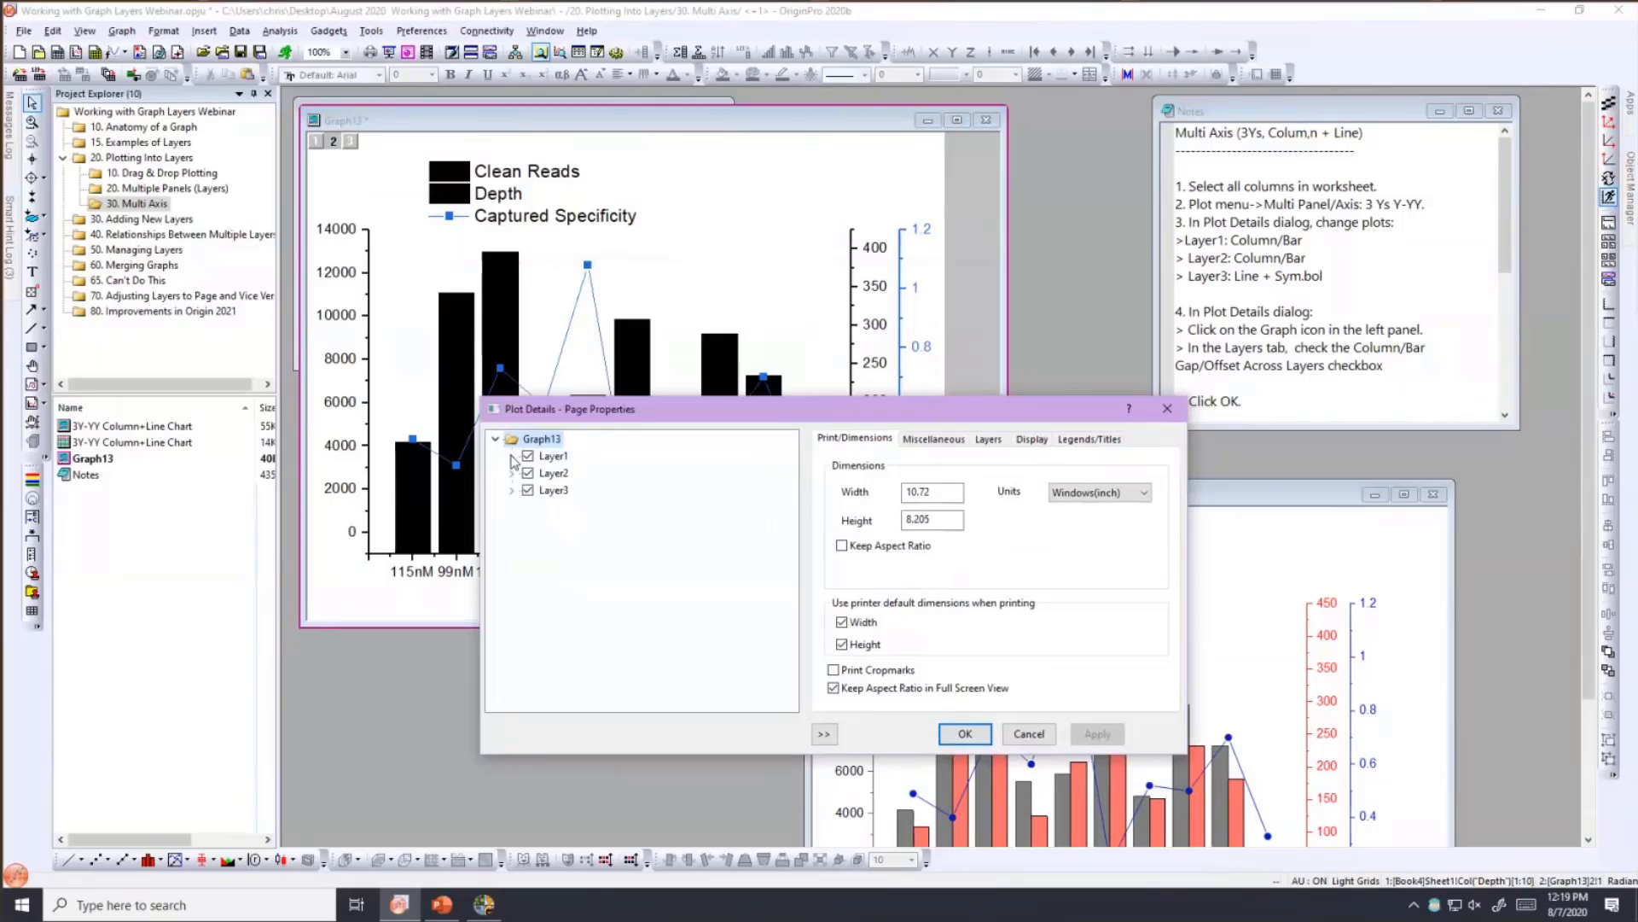
click(512, 457)
click(512, 491)
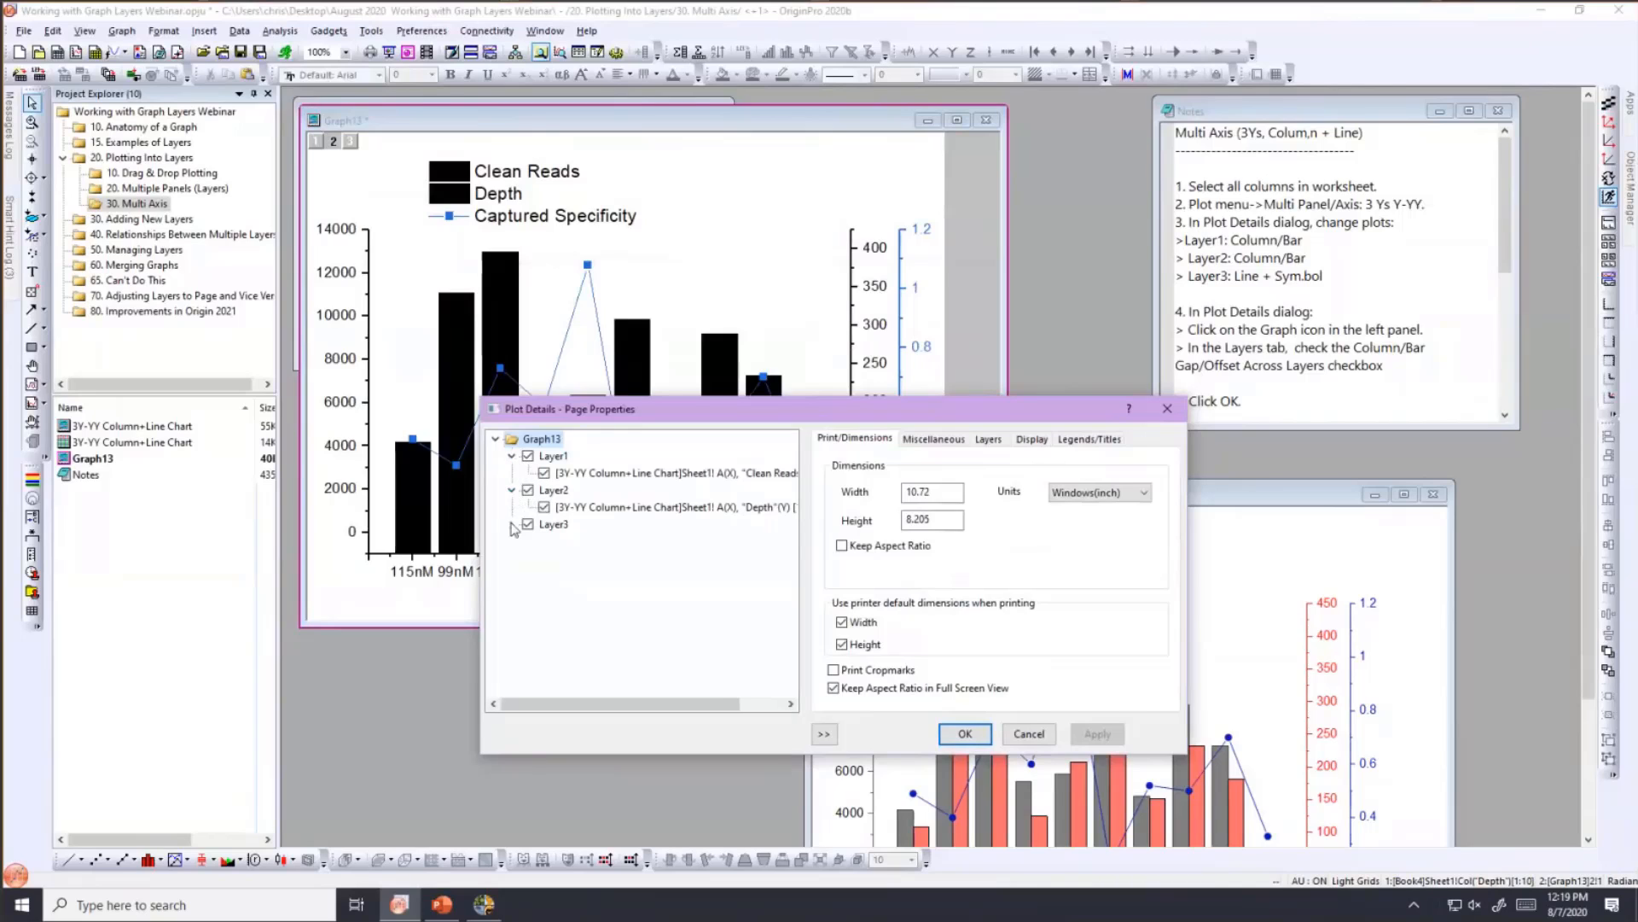
click(512, 525)
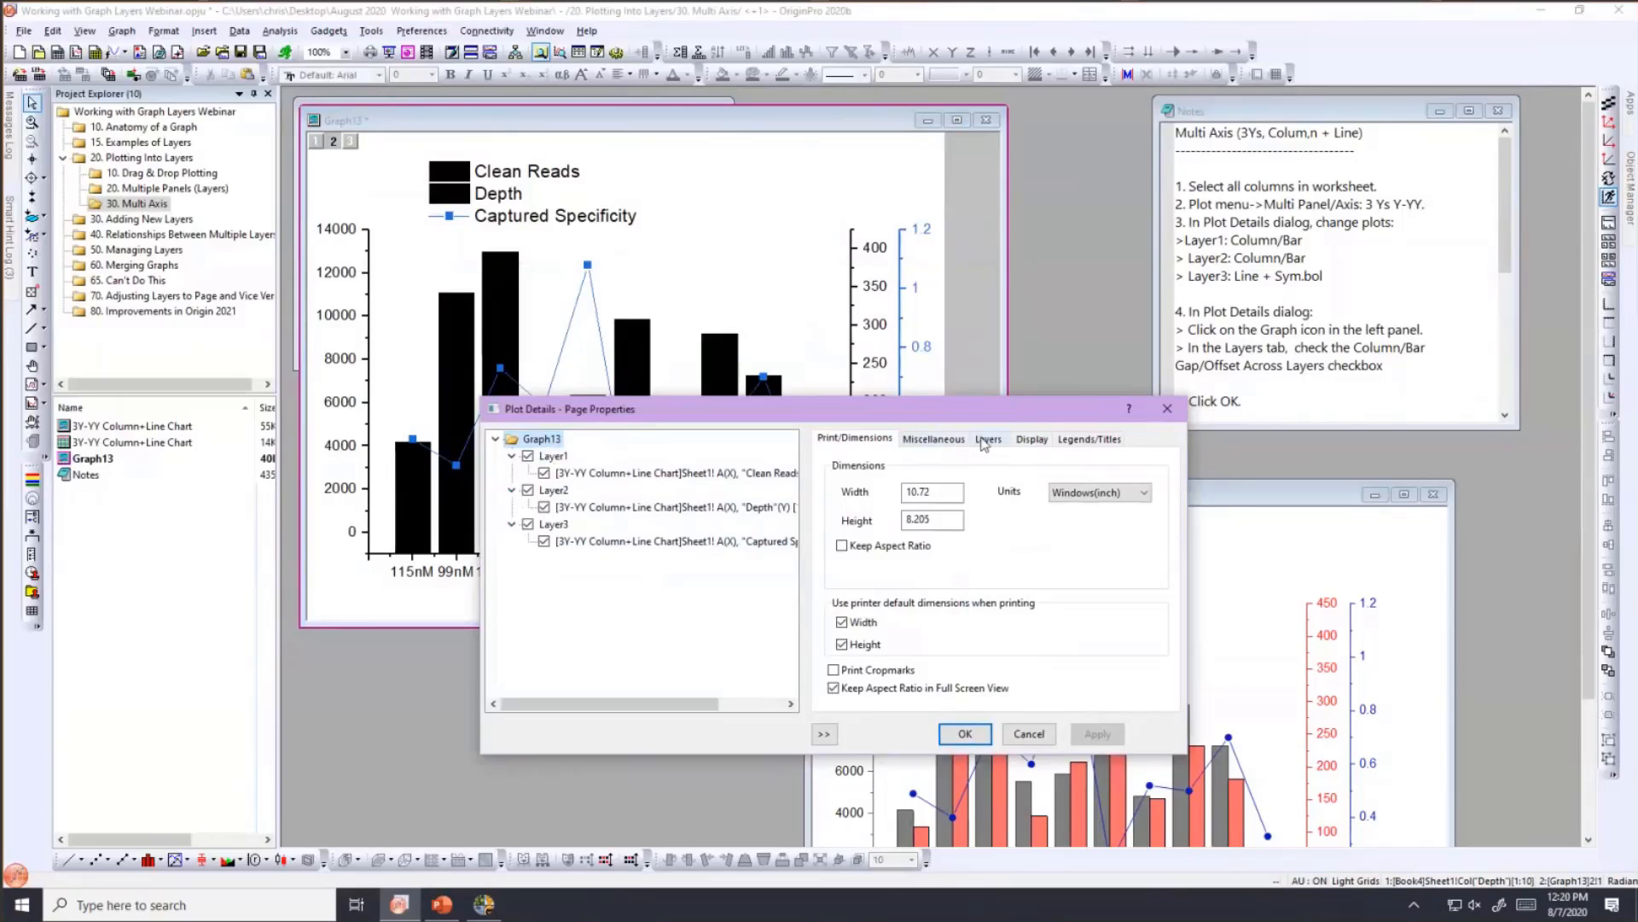
click(980, 439)
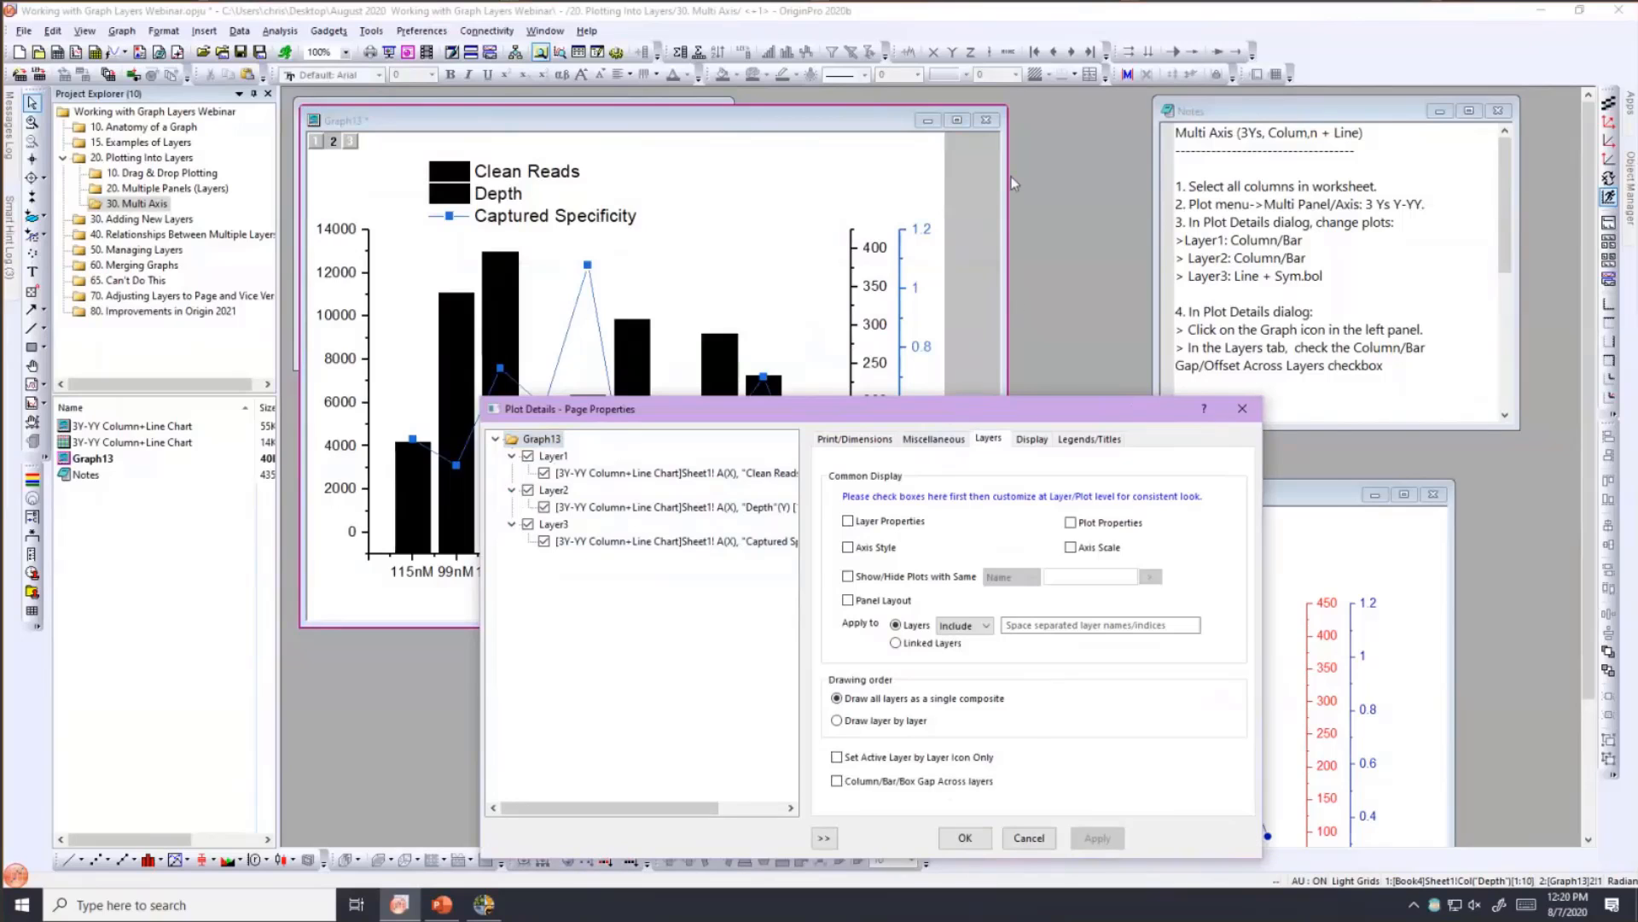
drag(914, 416, 983, 184)
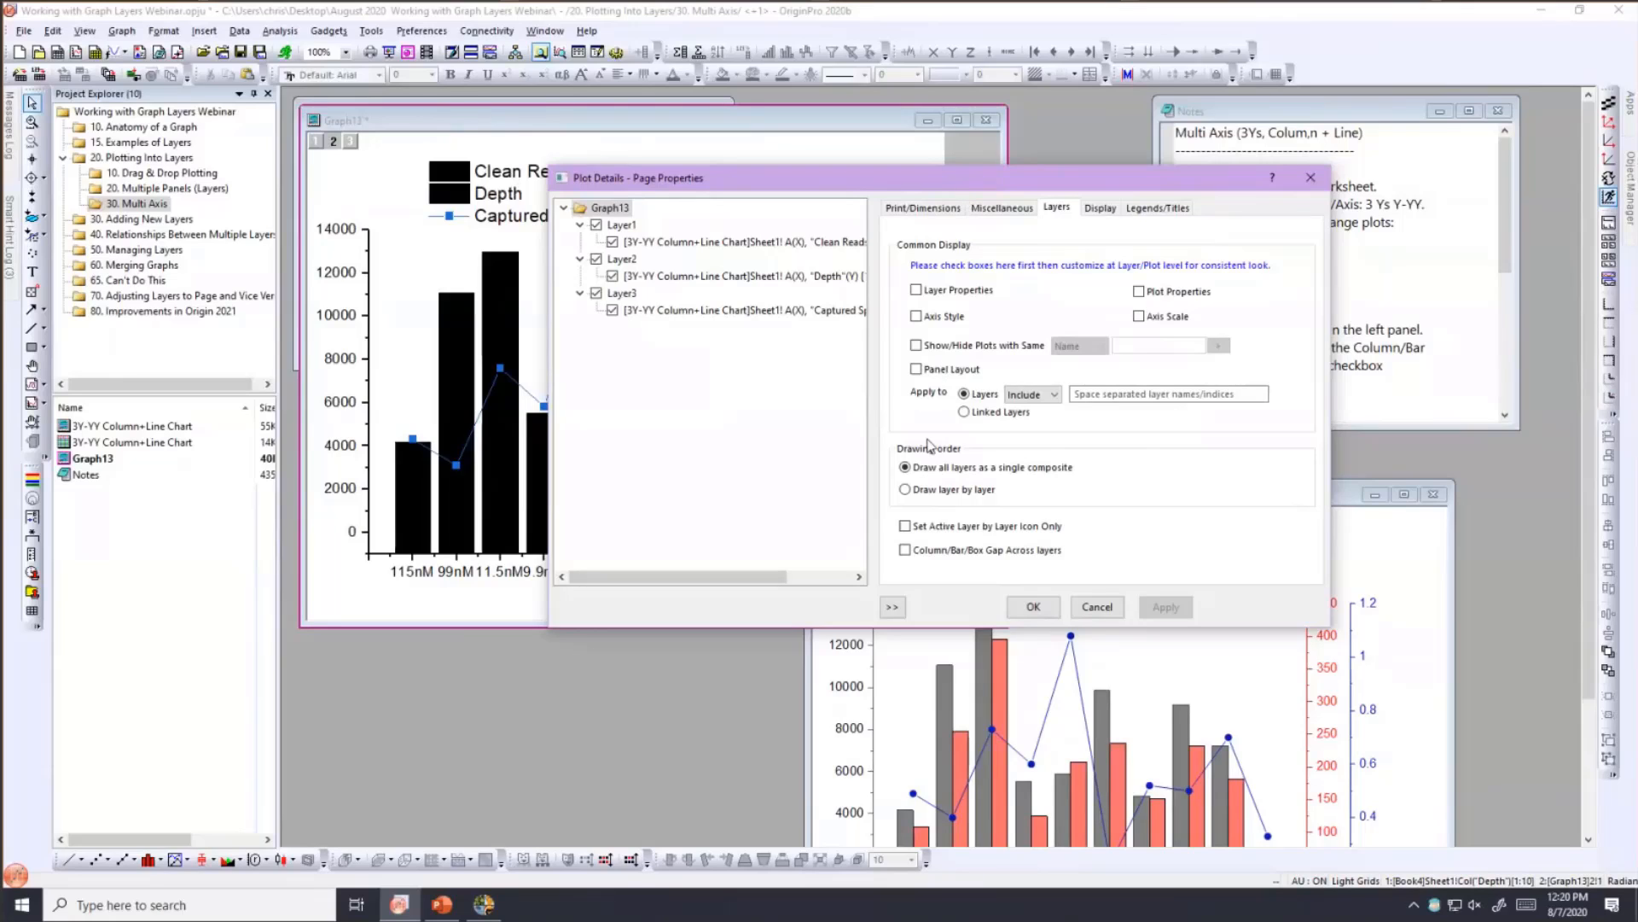
click(905, 552)
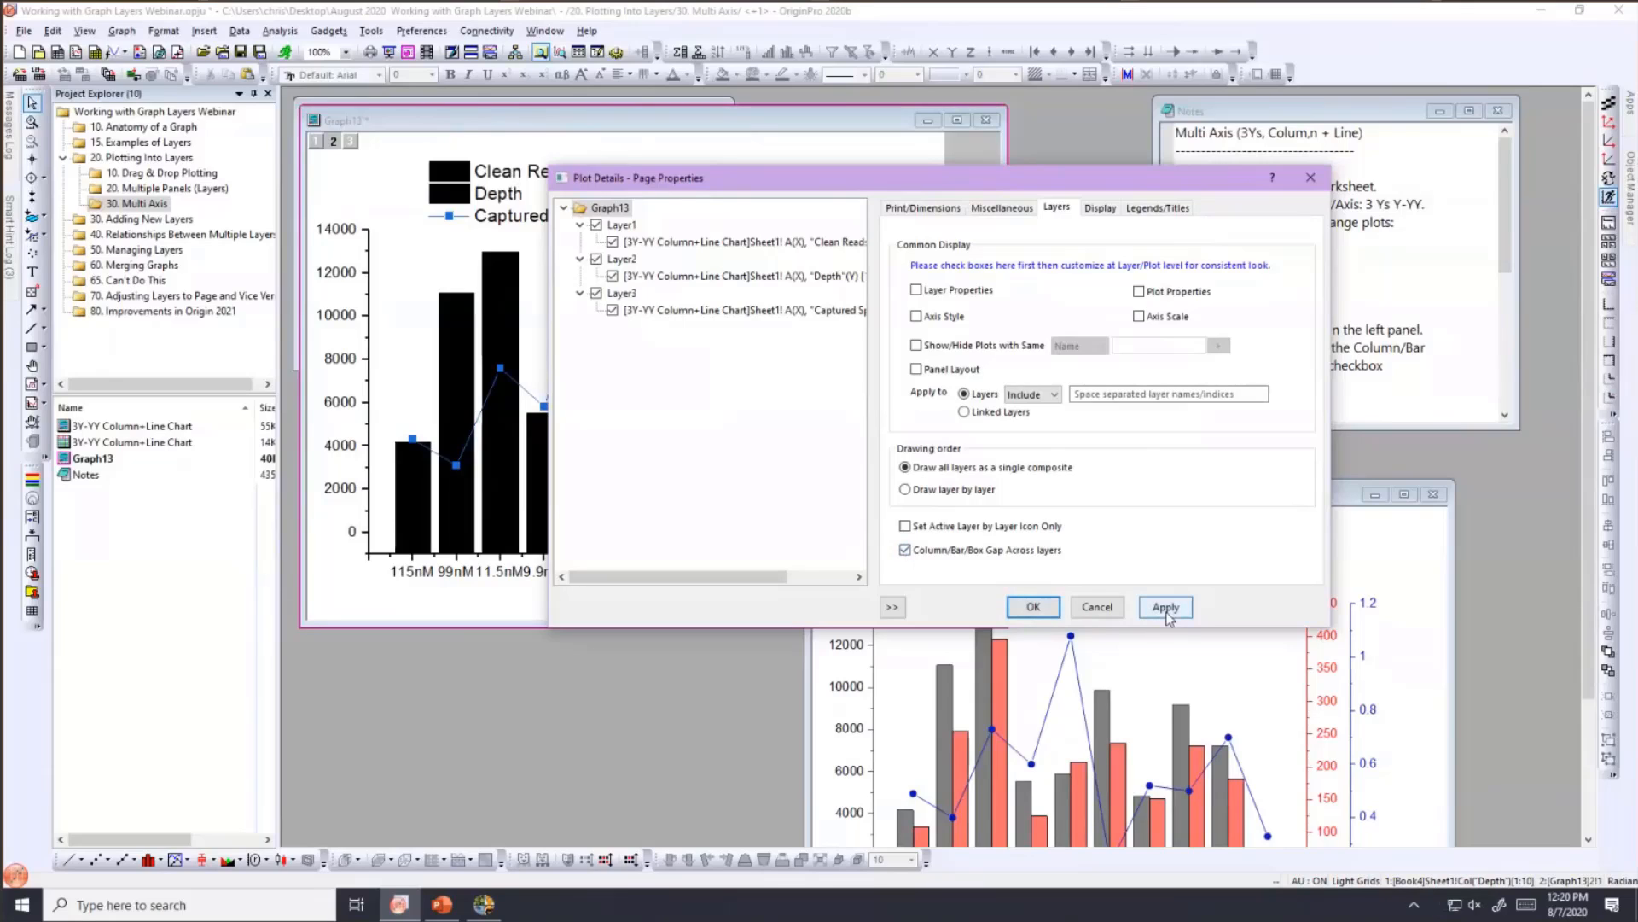
click(1167, 608)
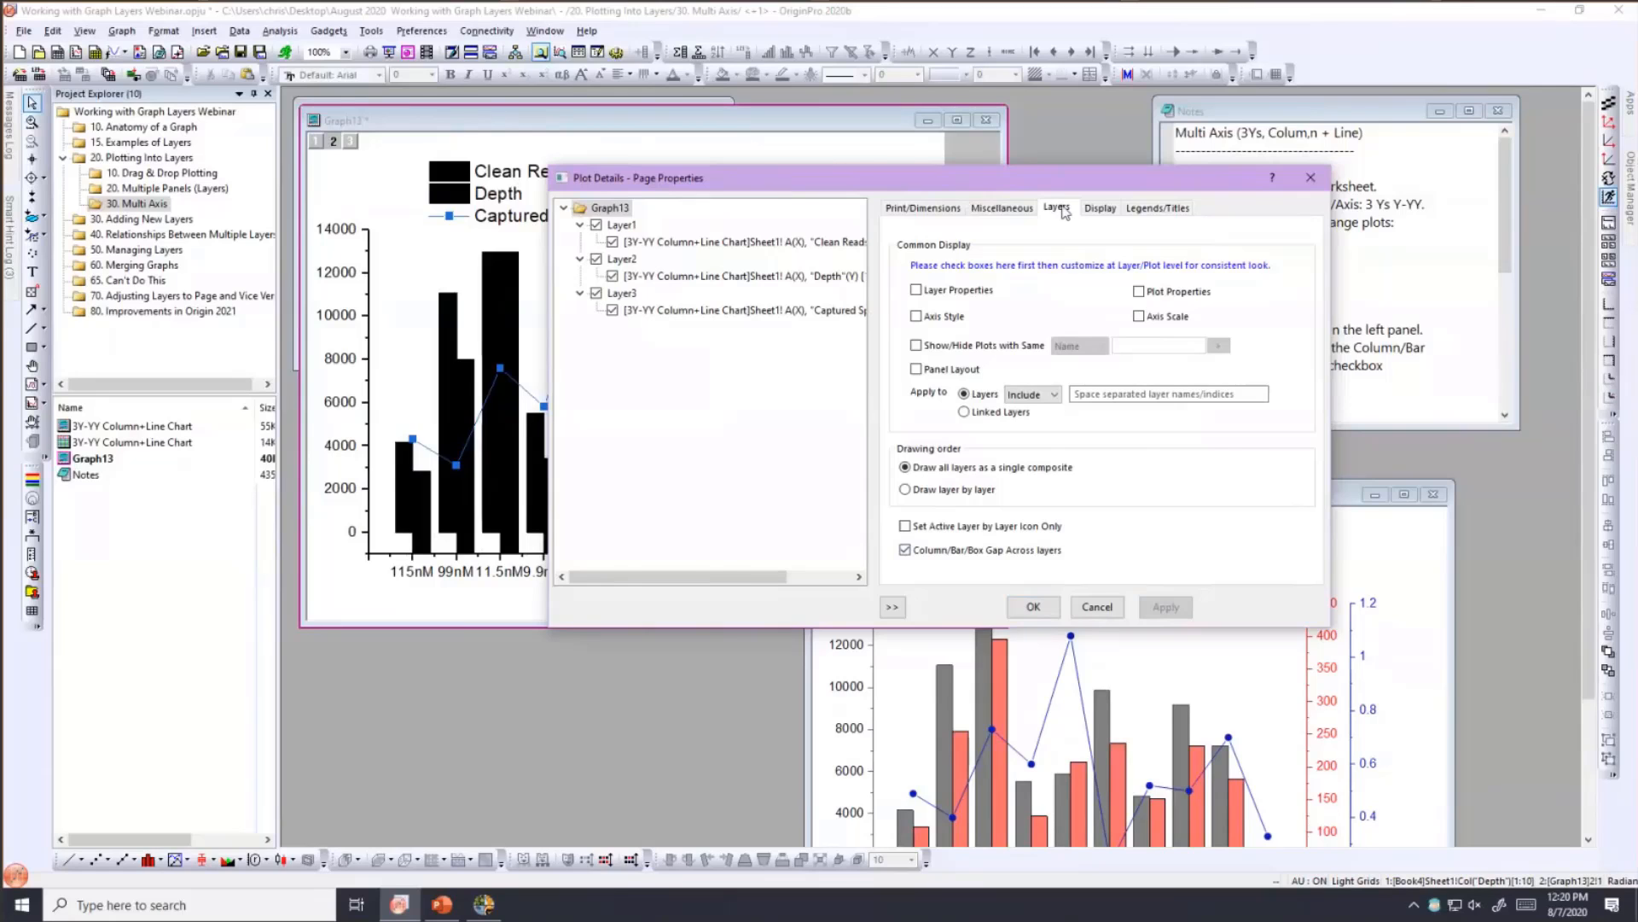
- Set the fill color of the Clean Reads columns in Layer1 to Gray
drag(776, 182, 1065, 212)
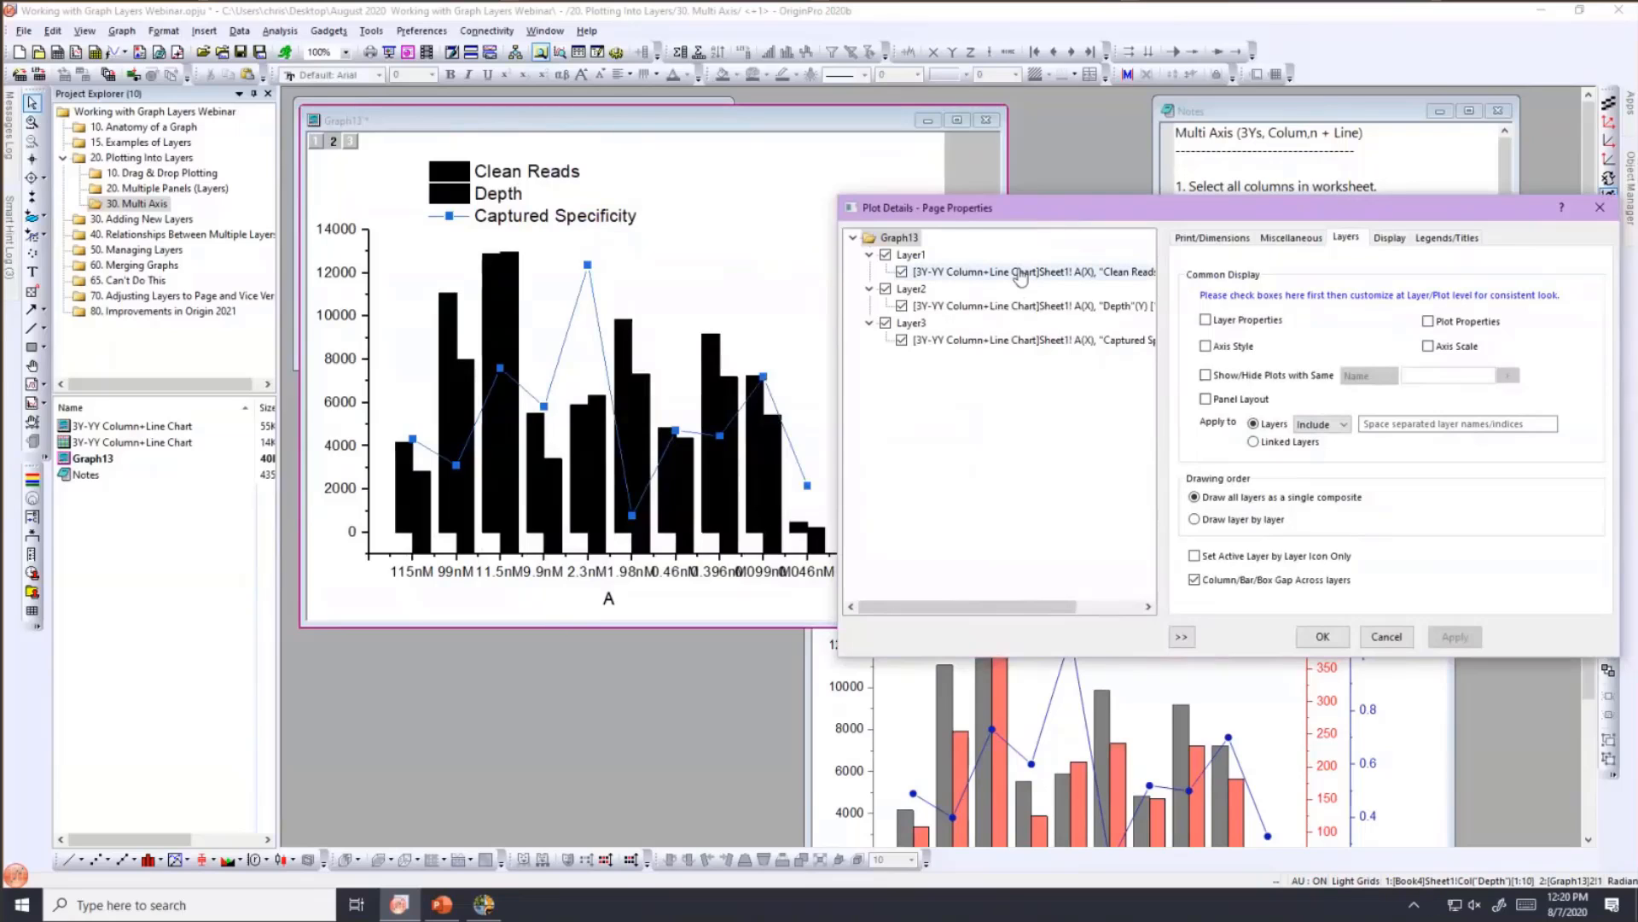
click(1020, 273)
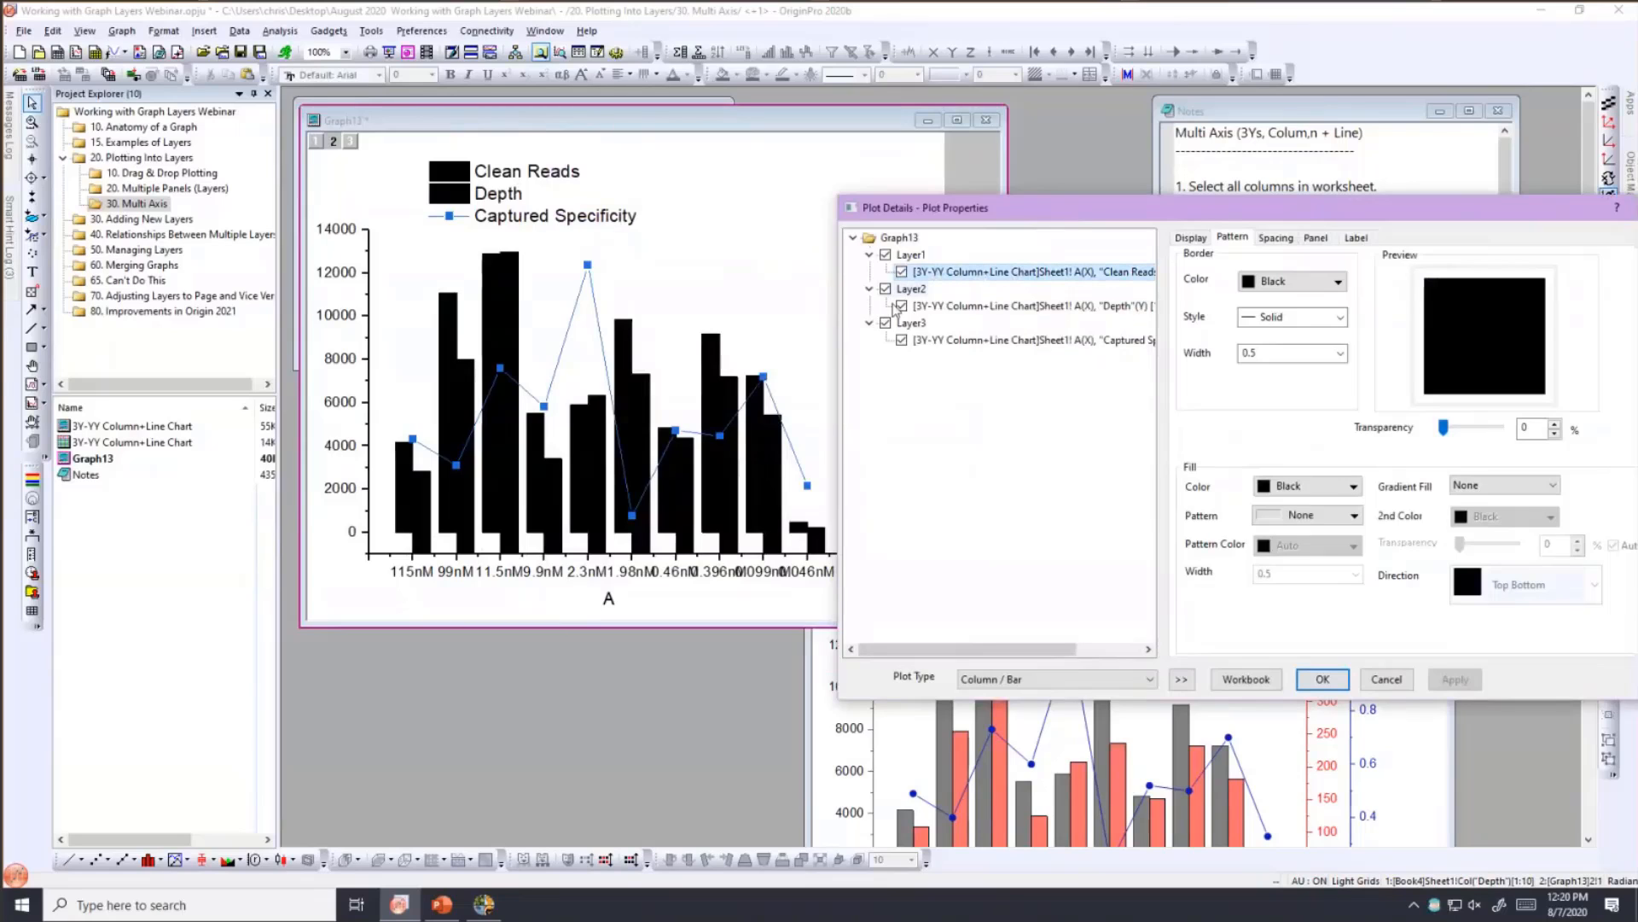
click(1300, 489)
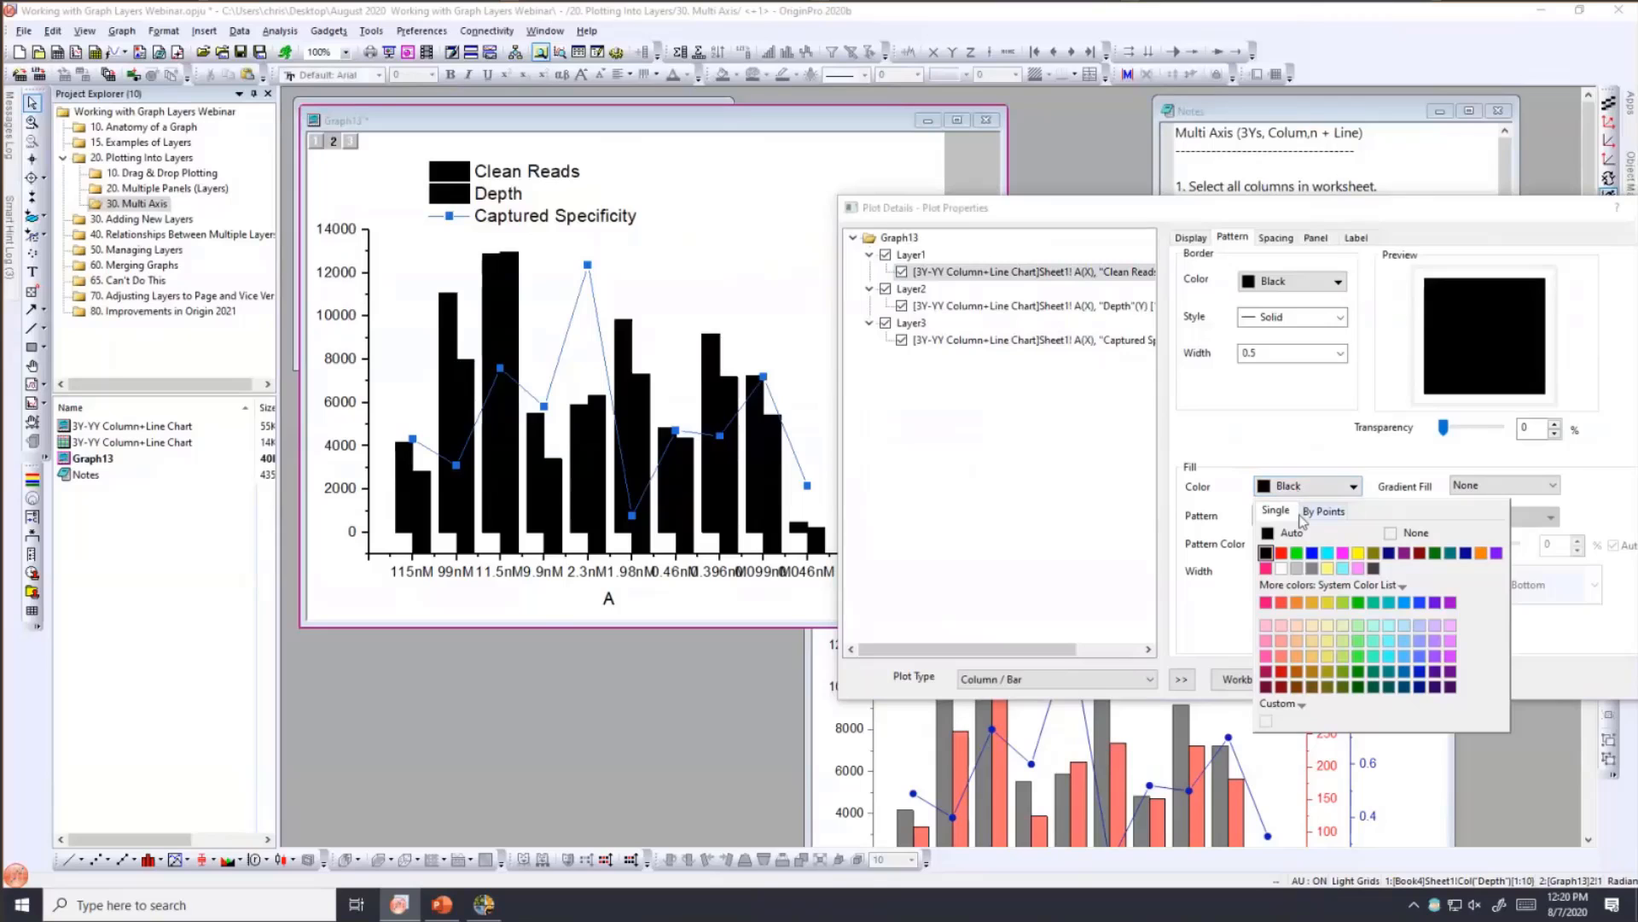
click(1313, 569)
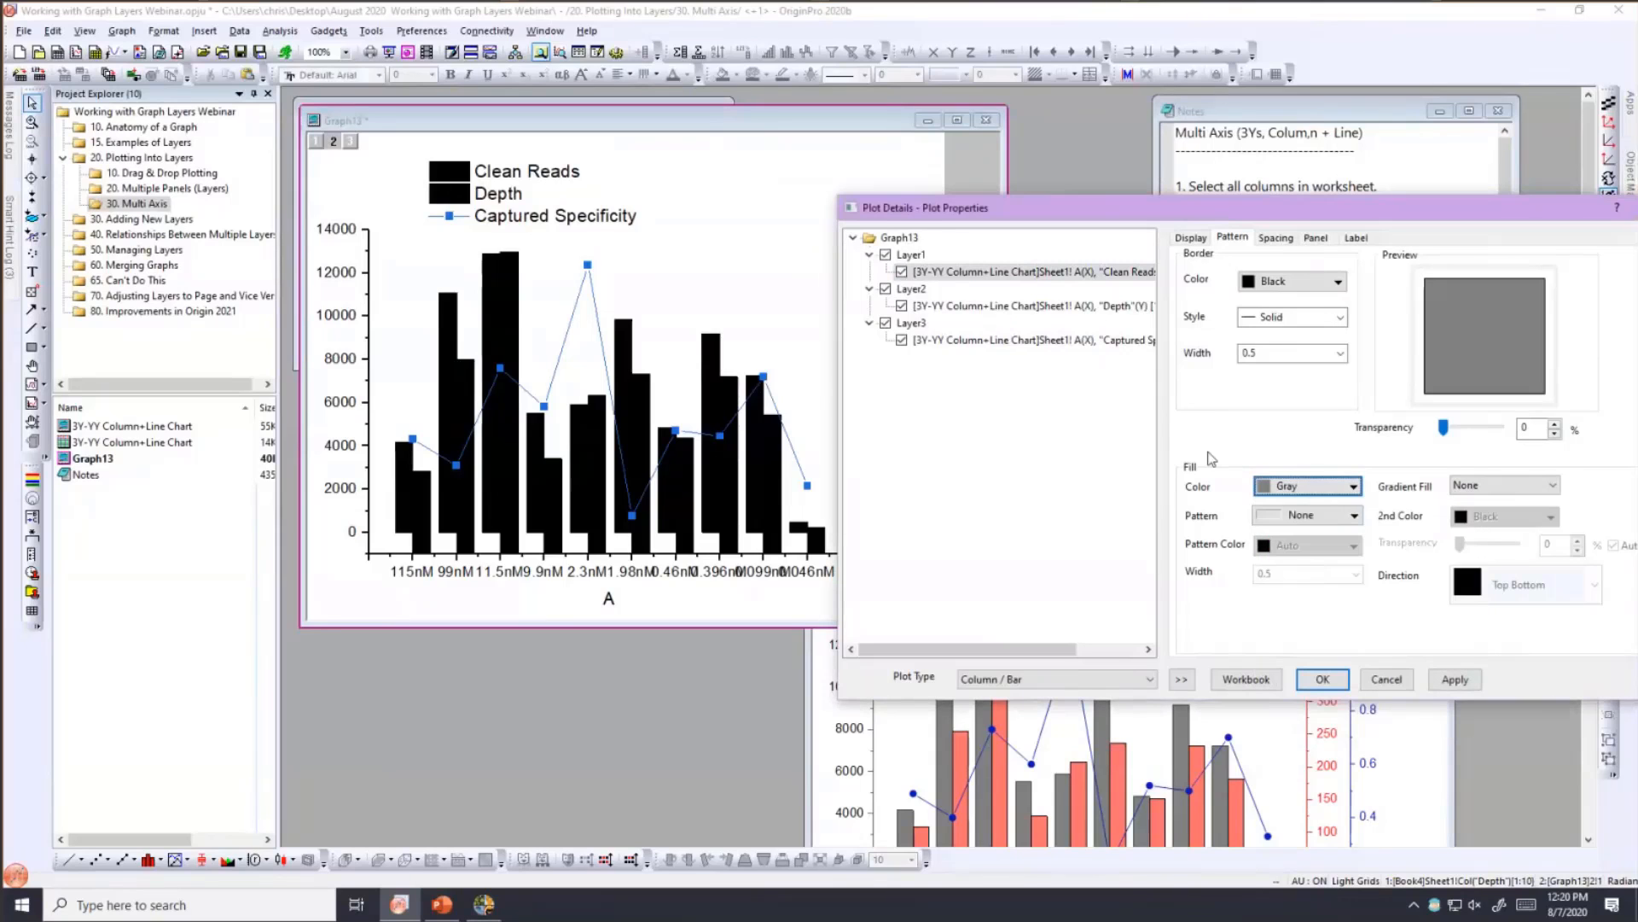
- Set the fill color of the Depth columns in Layer2 to light red #FB6F6F and apply both column colors
click(1041, 307)
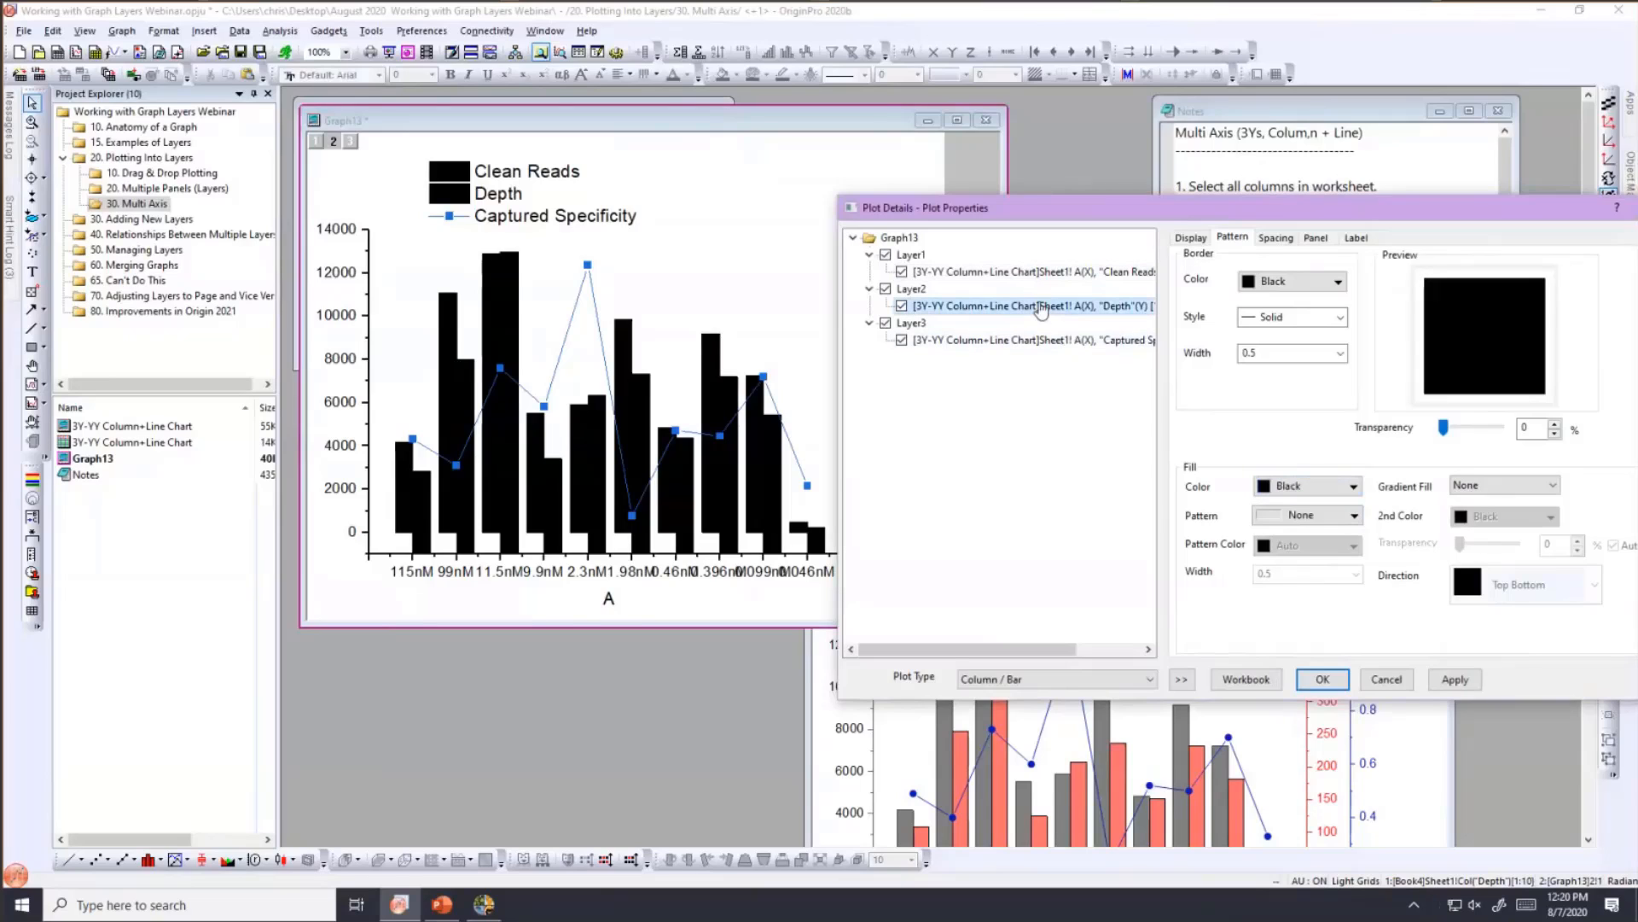
click(1321, 496)
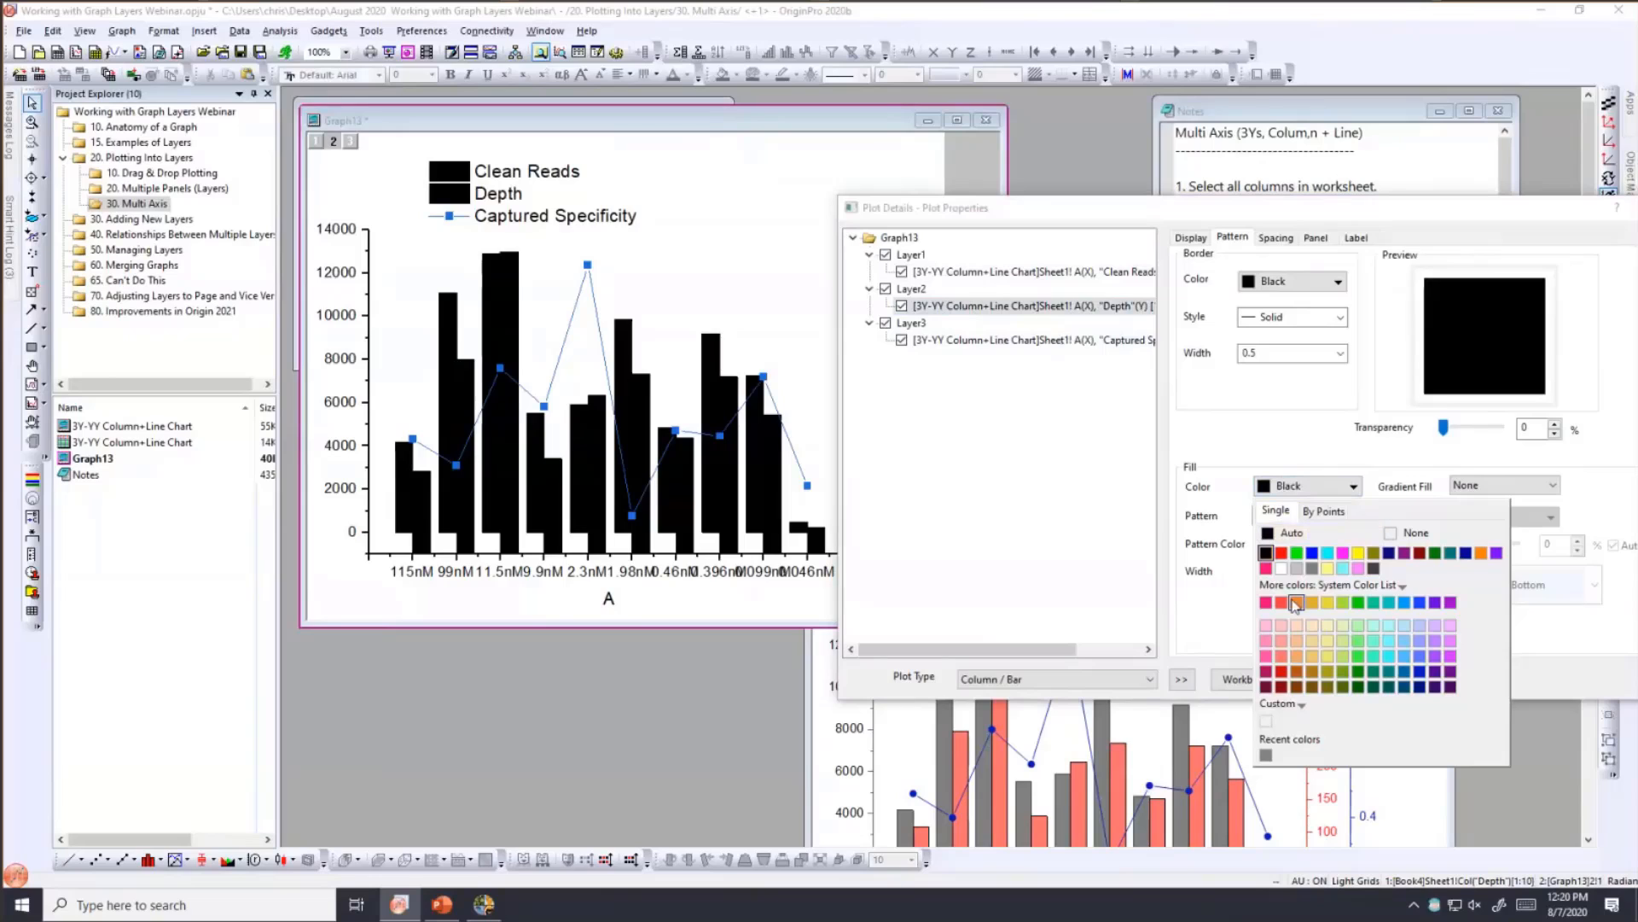
click(1281, 655)
click(1450, 681)
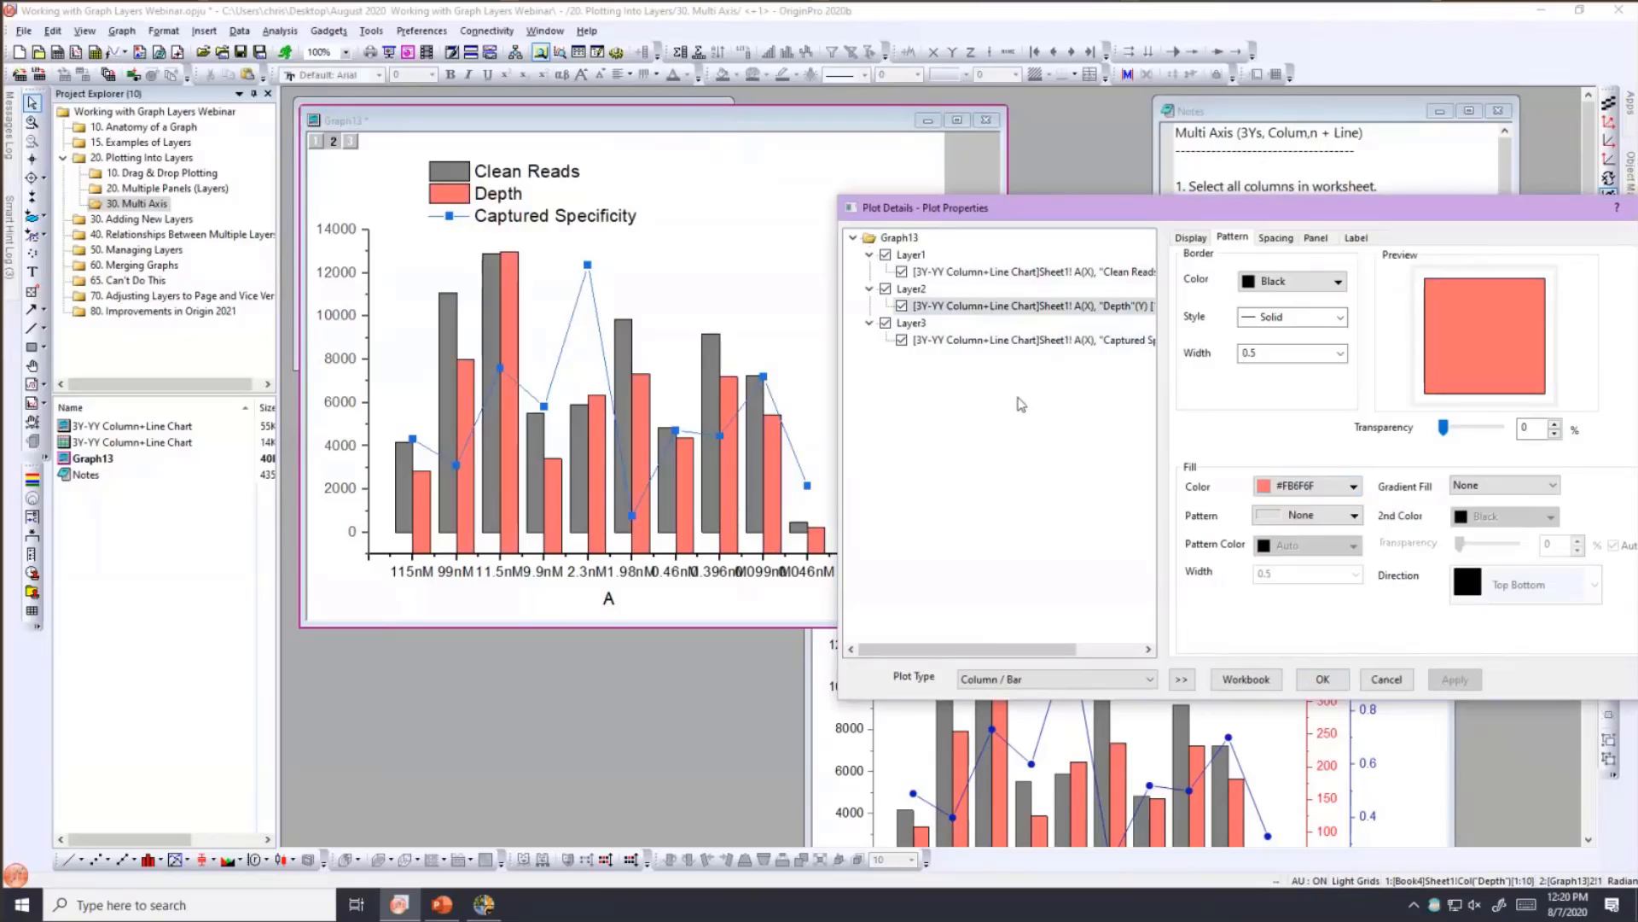
- Change the Captured Specificity plot's symbol in Layer3 to a solid circle and accept the plot details
click(970, 340)
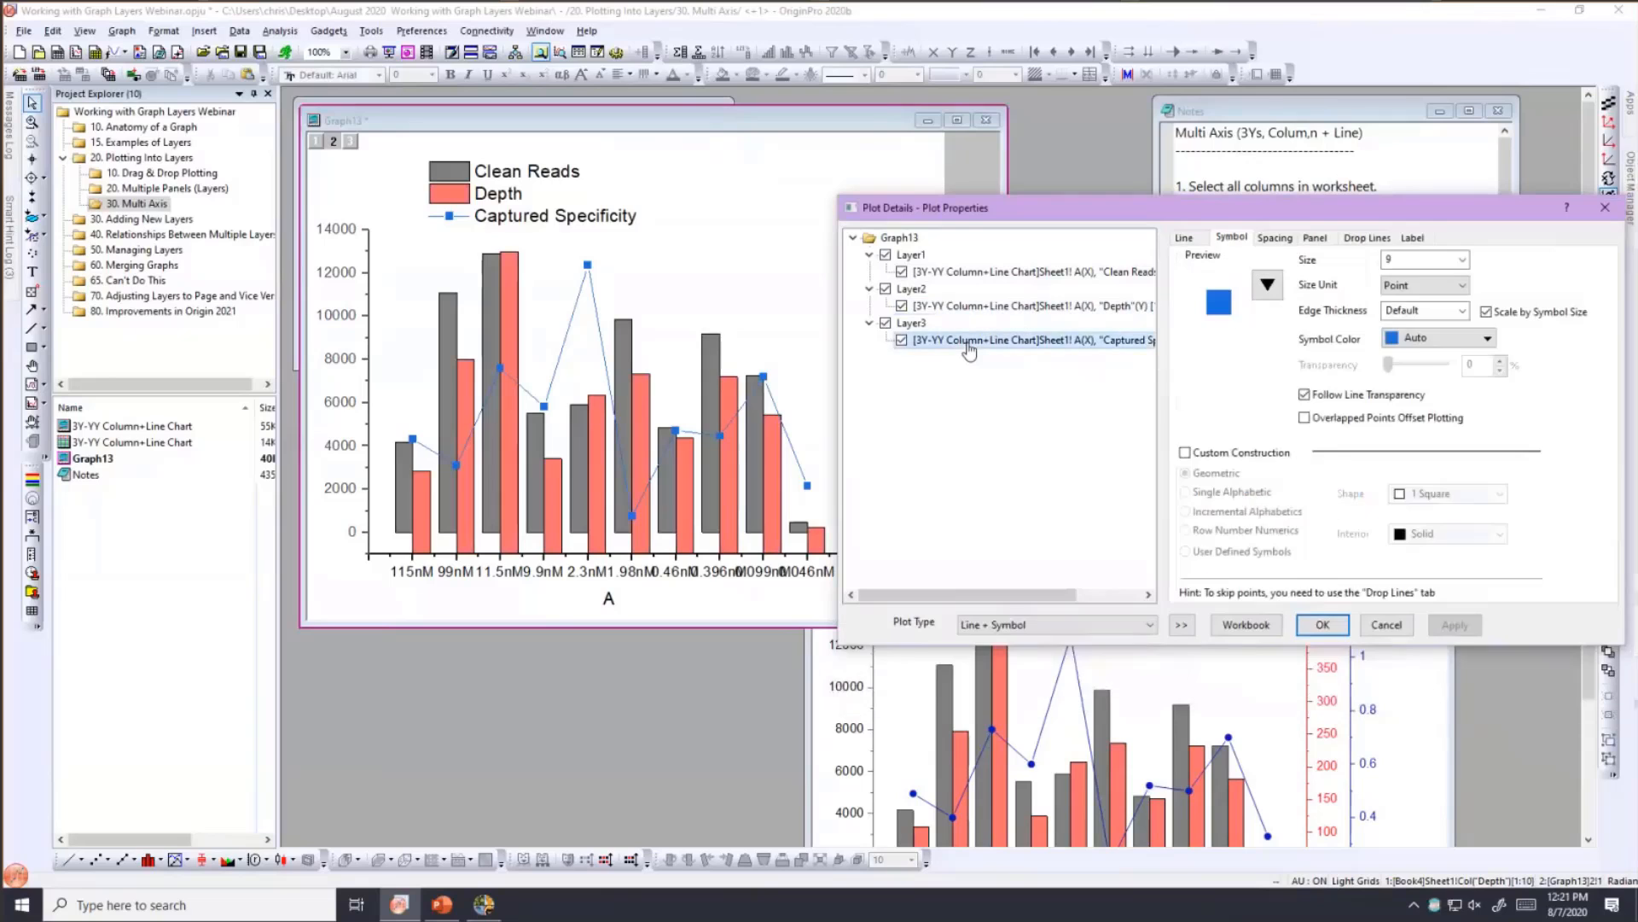
click(1267, 284)
click(1165, 334)
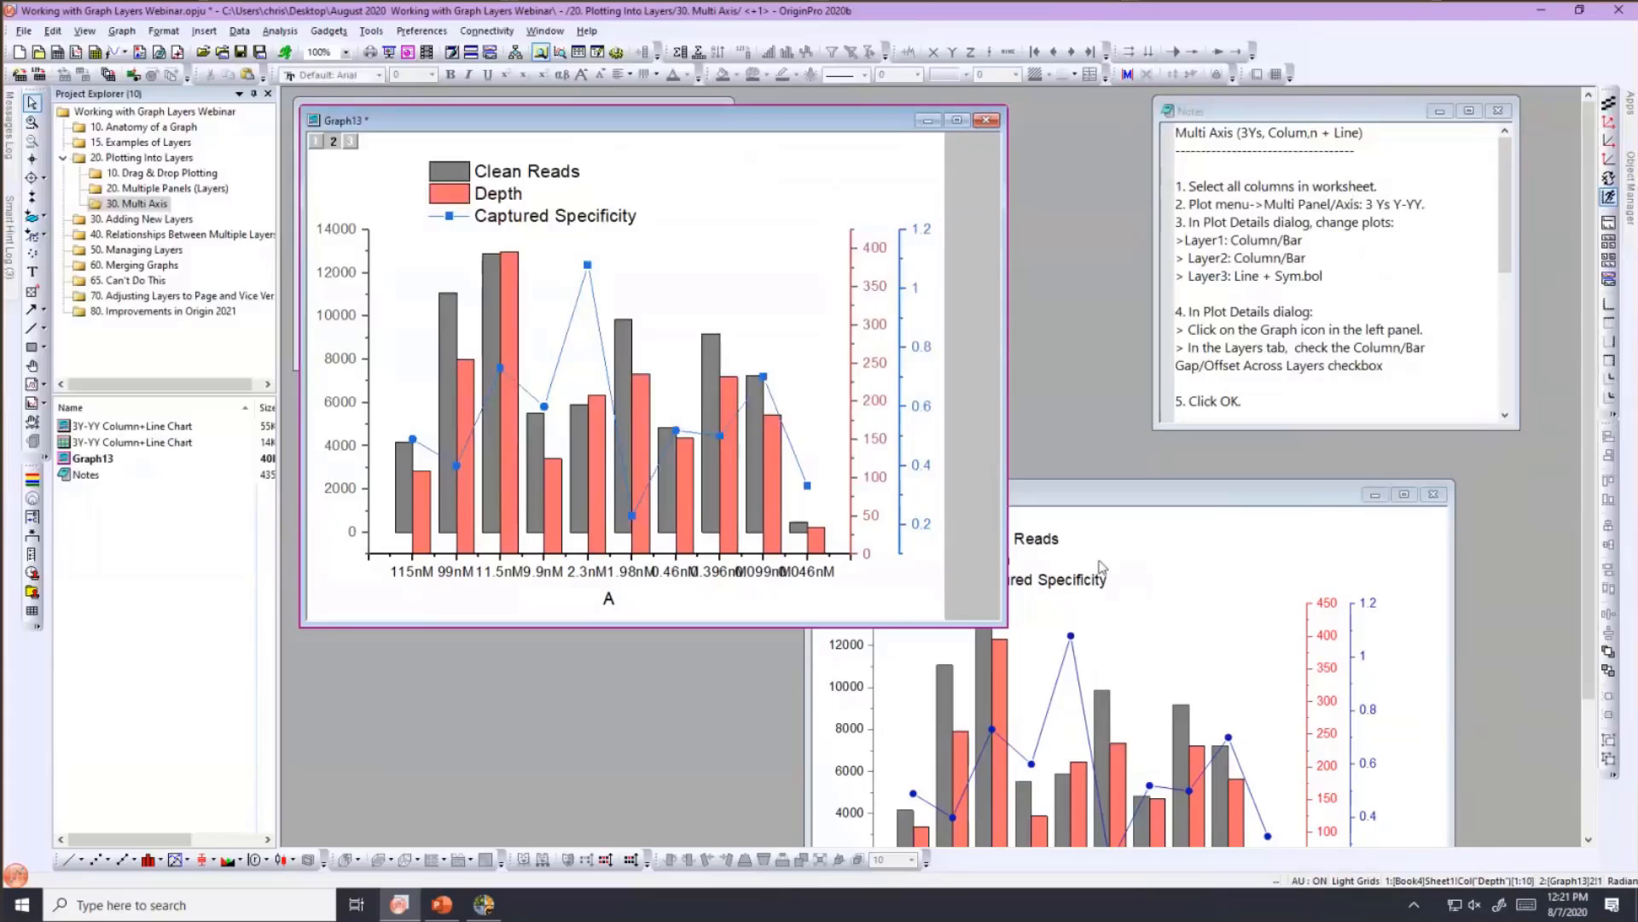
- Move the finished 3Y-YY Column+Line Chart graph beside the new graph and start the new graph's Layer 1 Y axis at 0
click(1140, 497)
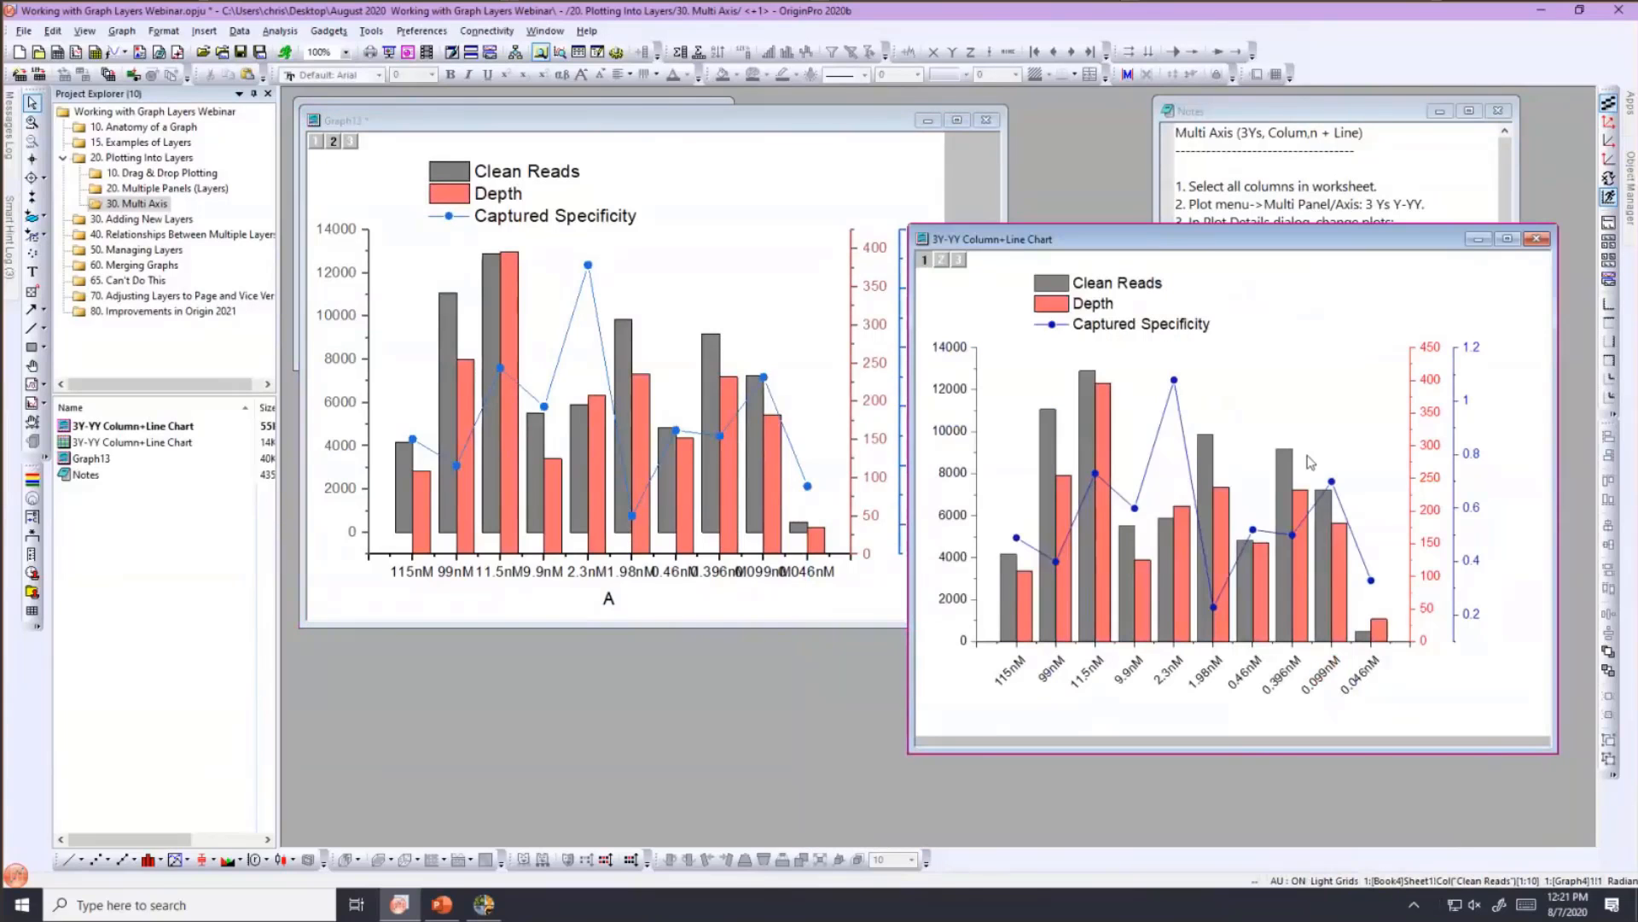
click(726, 122)
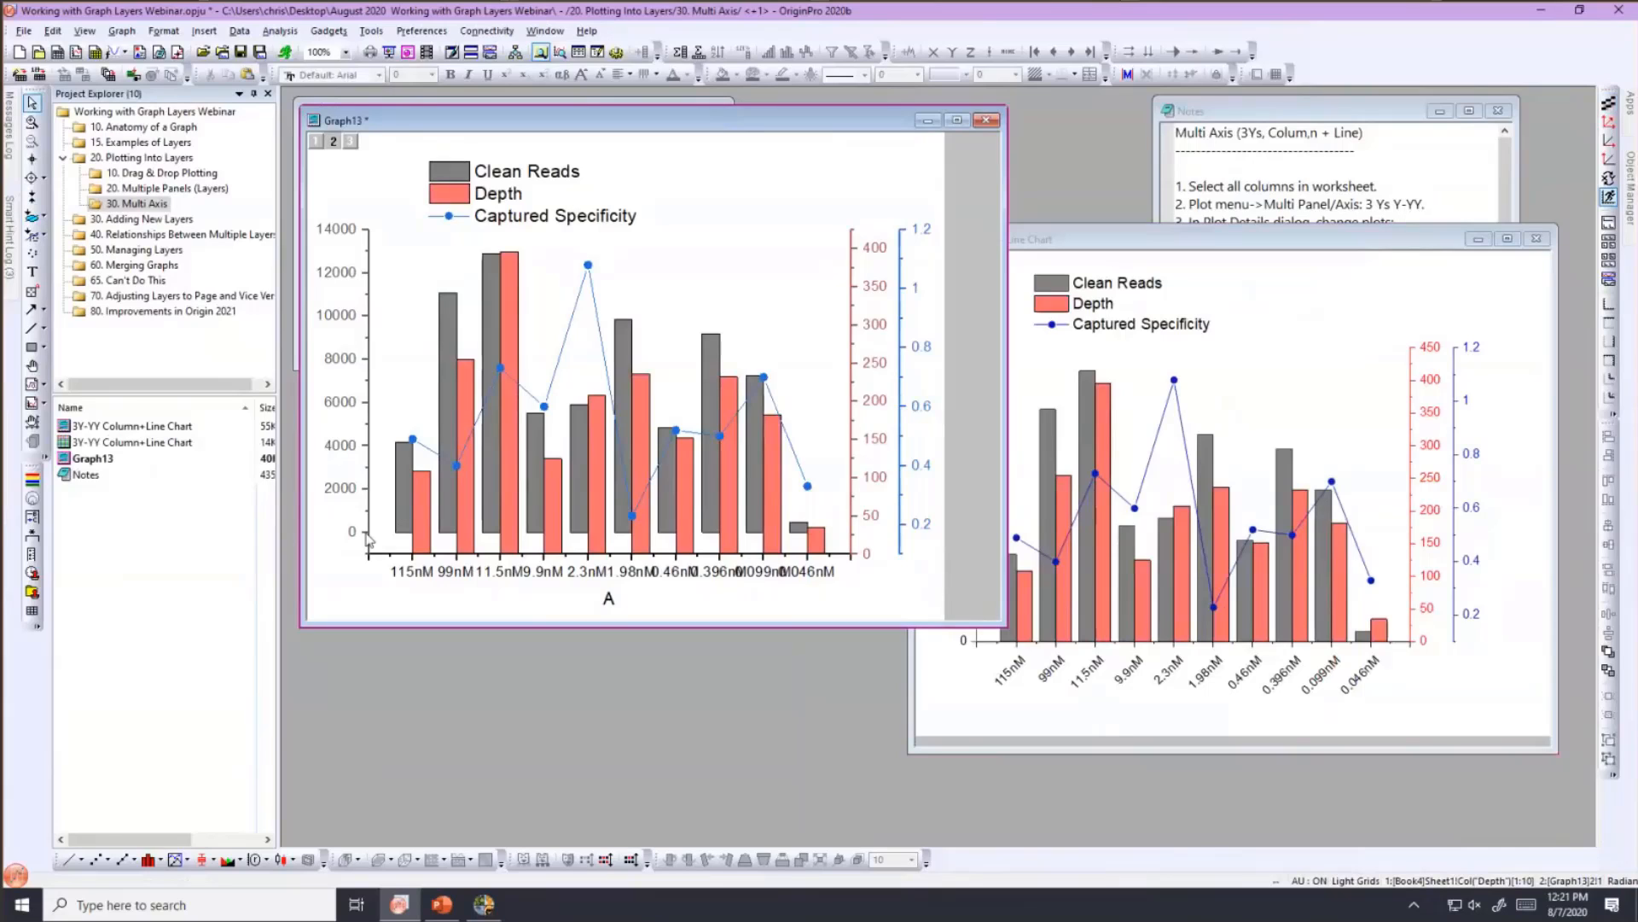
click(372, 270)
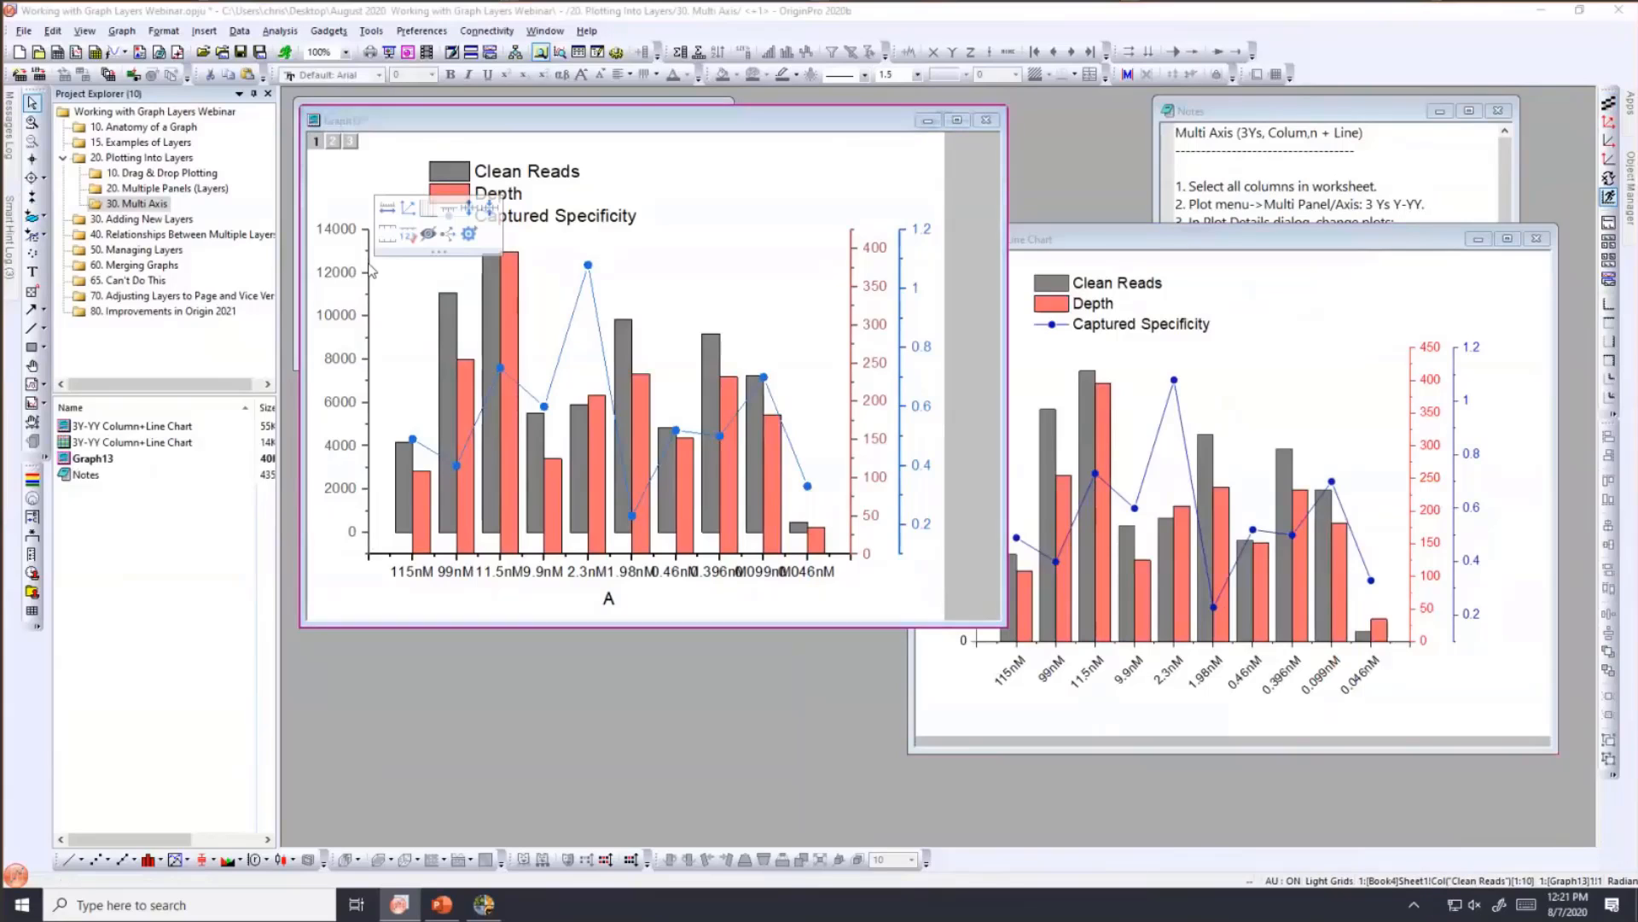
double_click(372, 270)
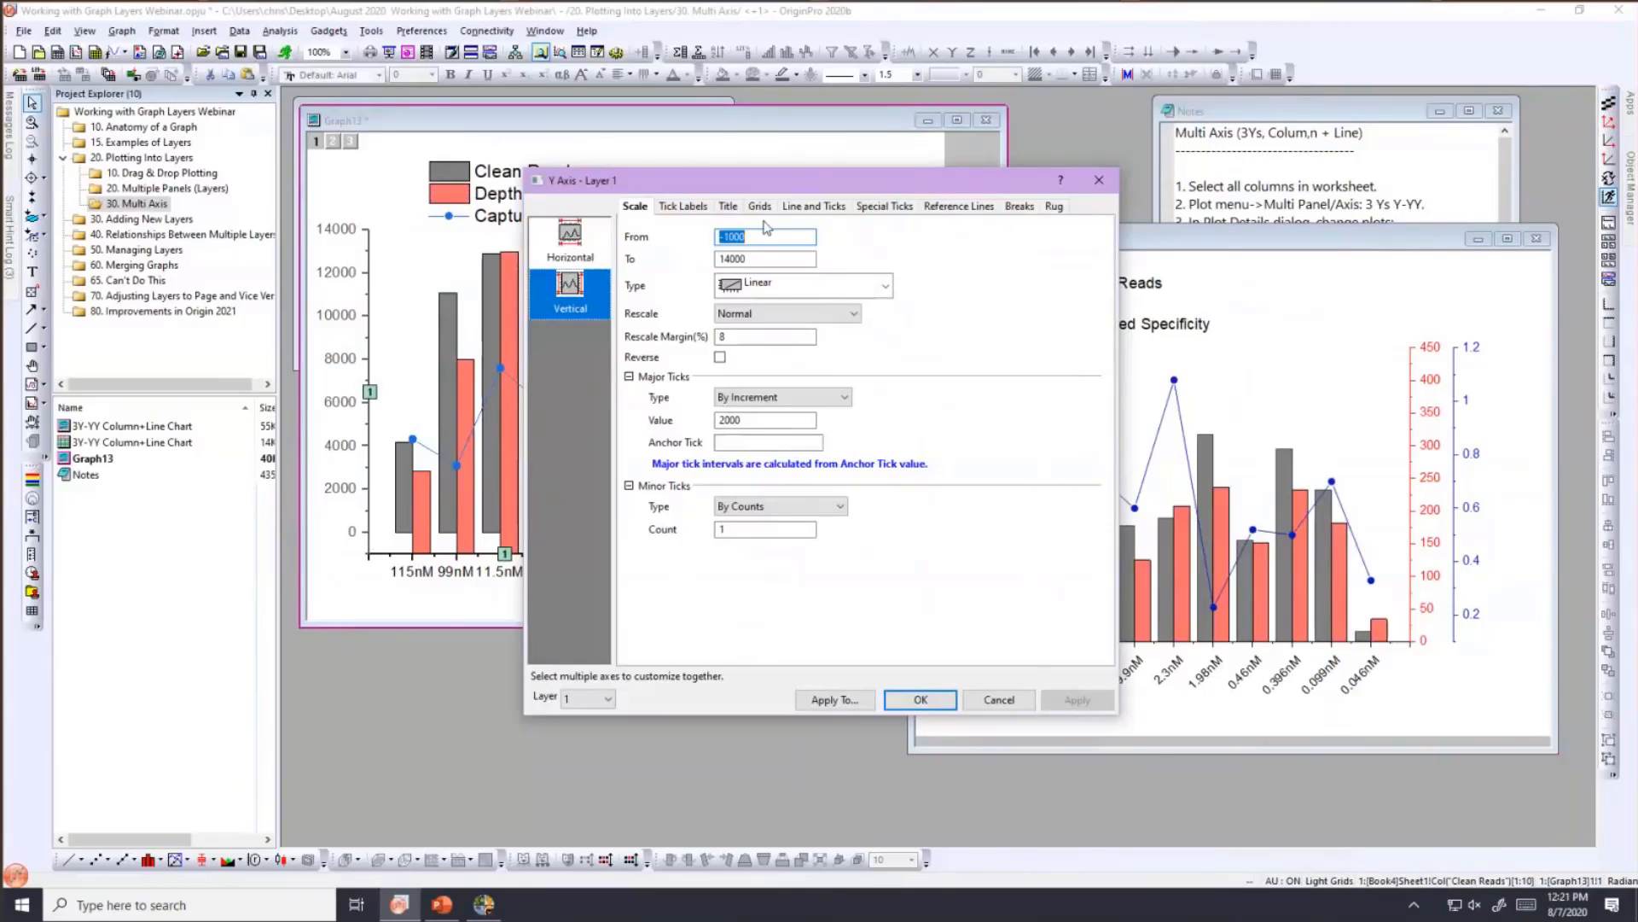
text(0)
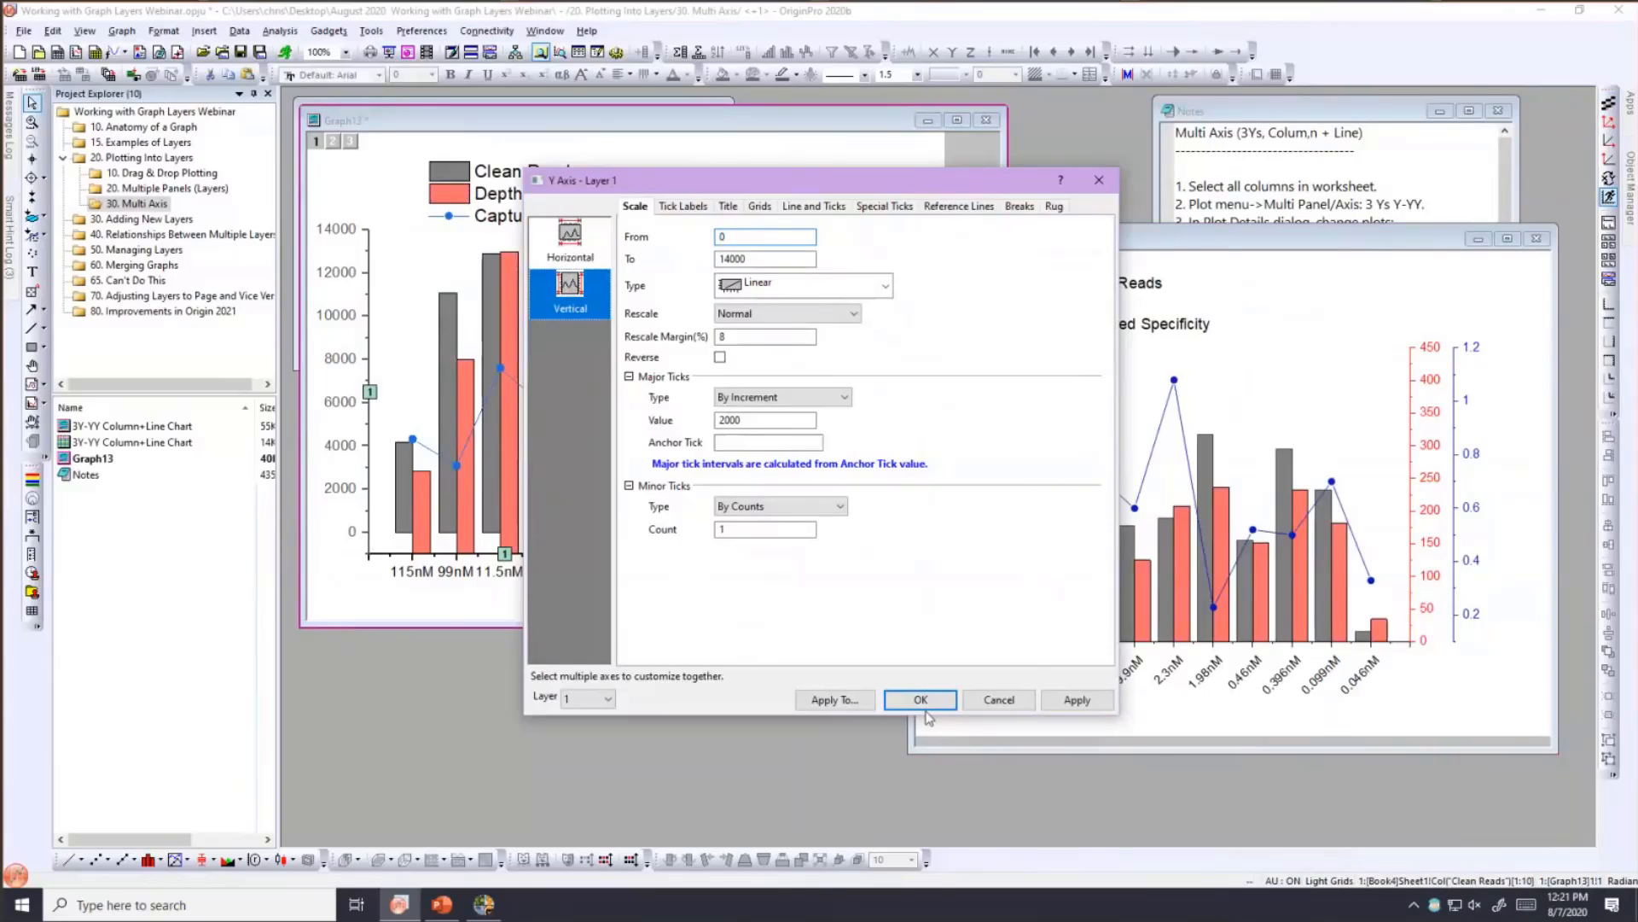
click(921, 700)
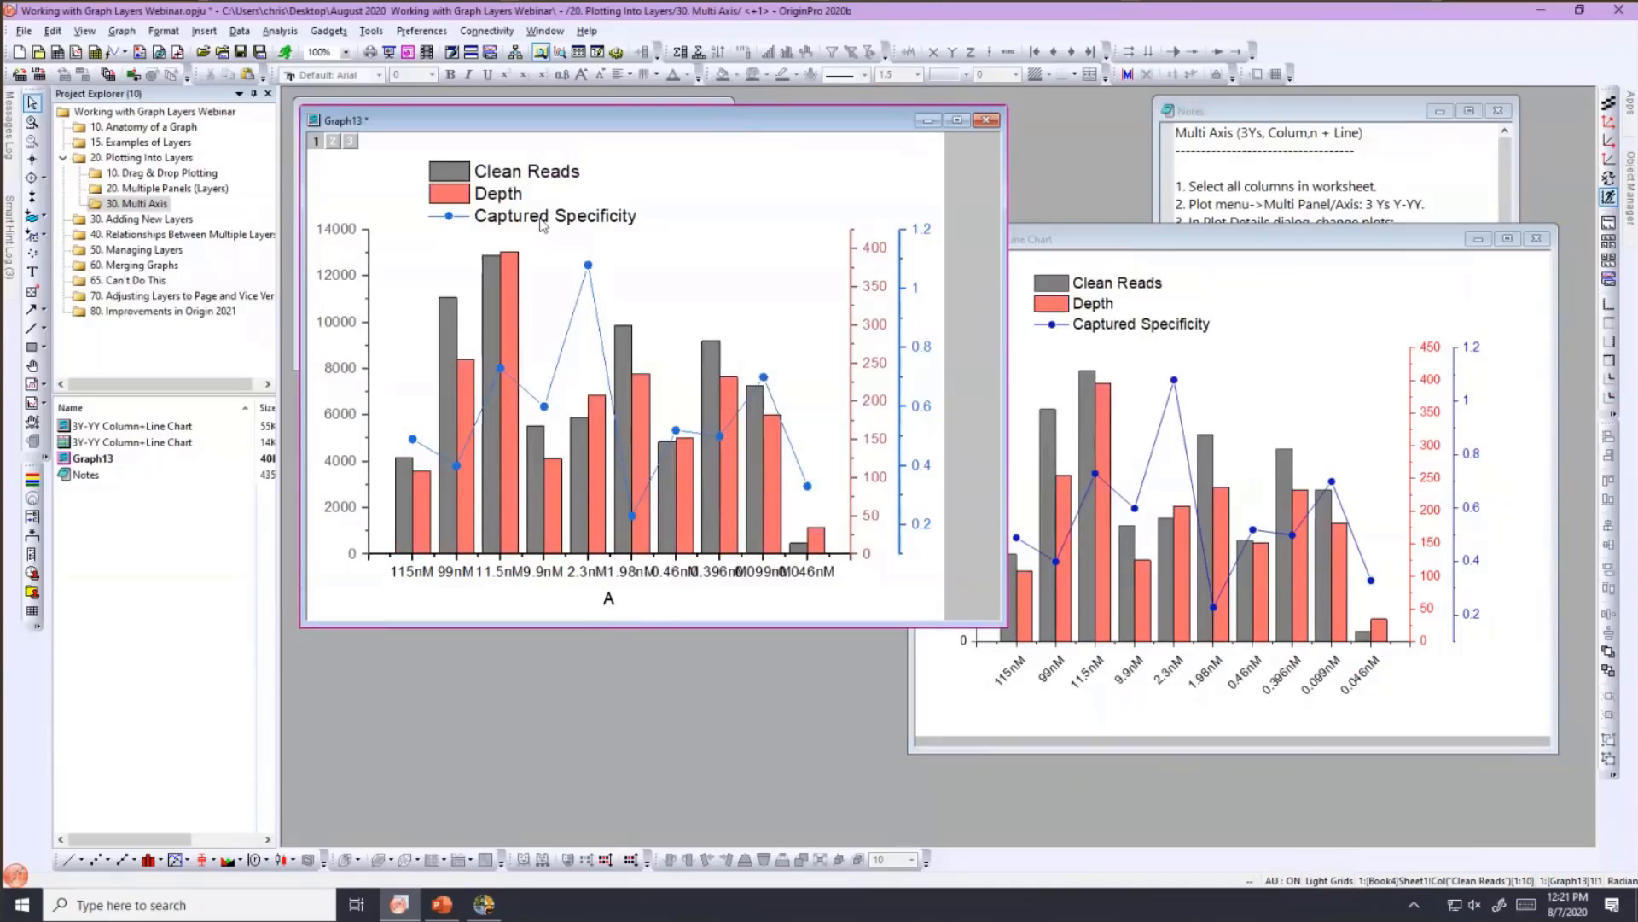
- Open the 30. Adding New Layers folder, enlarge its Two Layers, One Plot graph window and place it below the notes
click(167, 220)
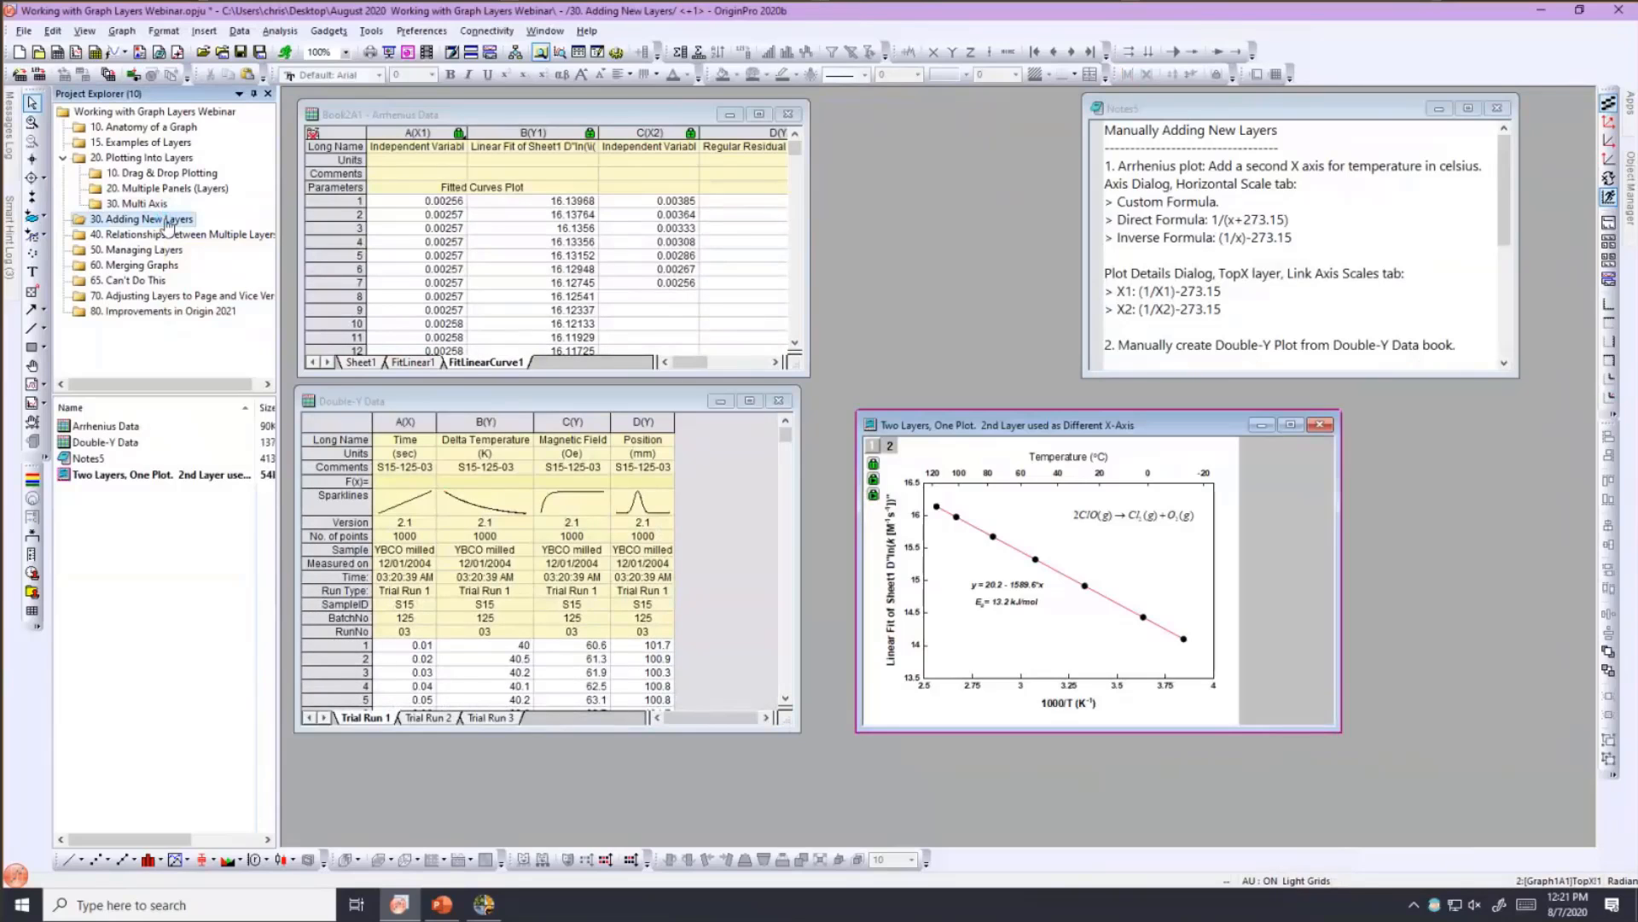
click(803, 369)
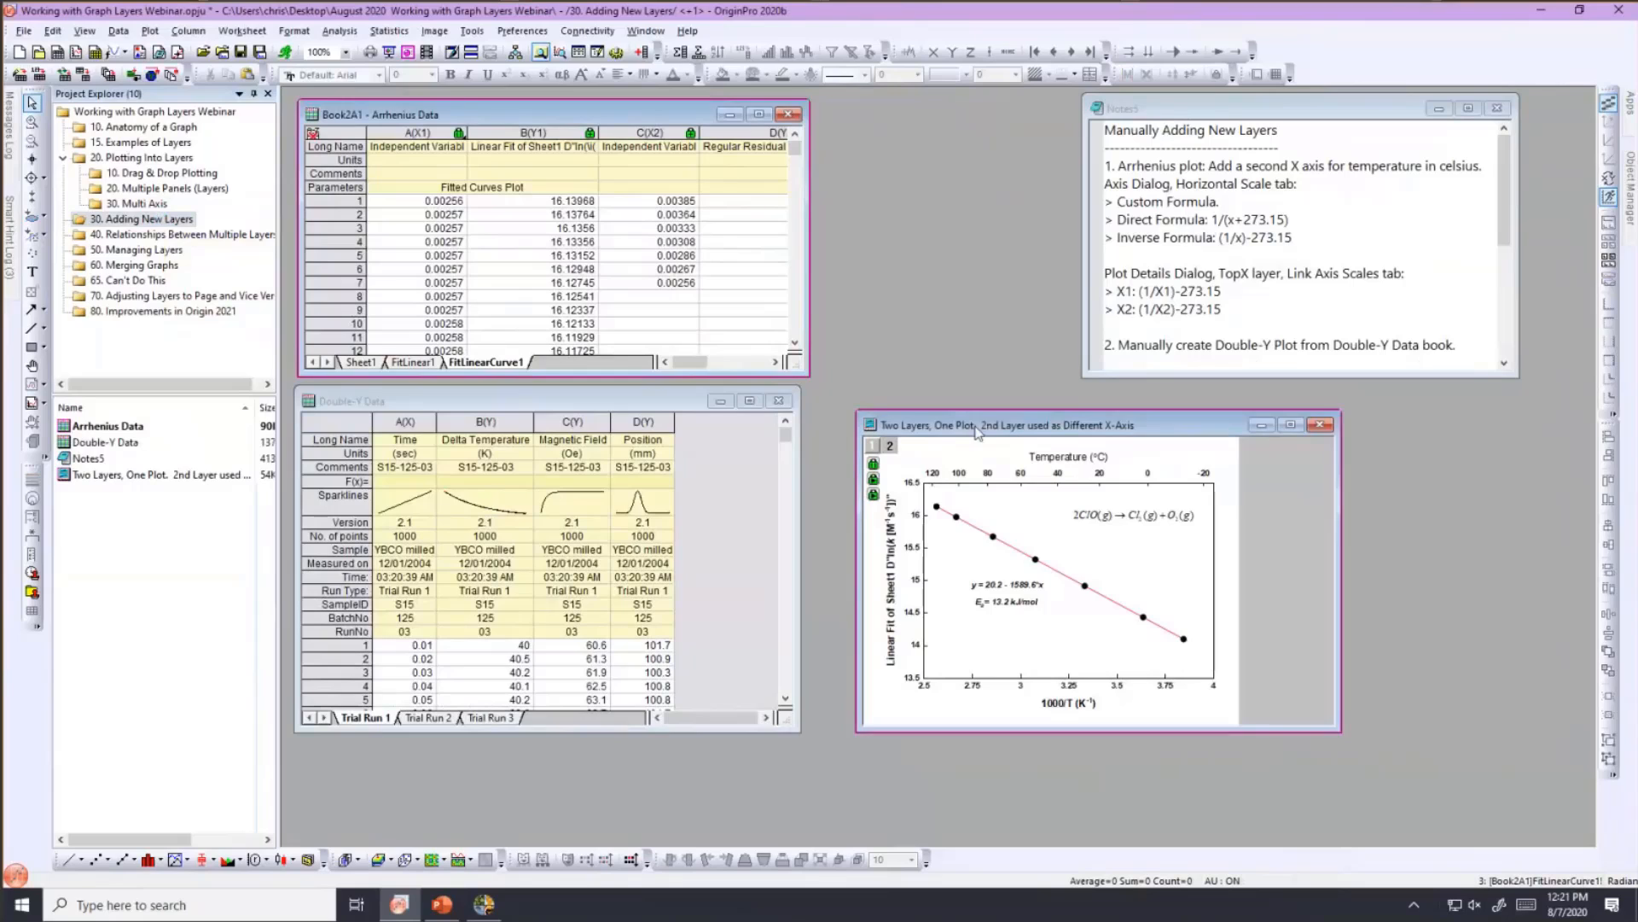
click(978, 433)
drag(870, 145, 871, 145)
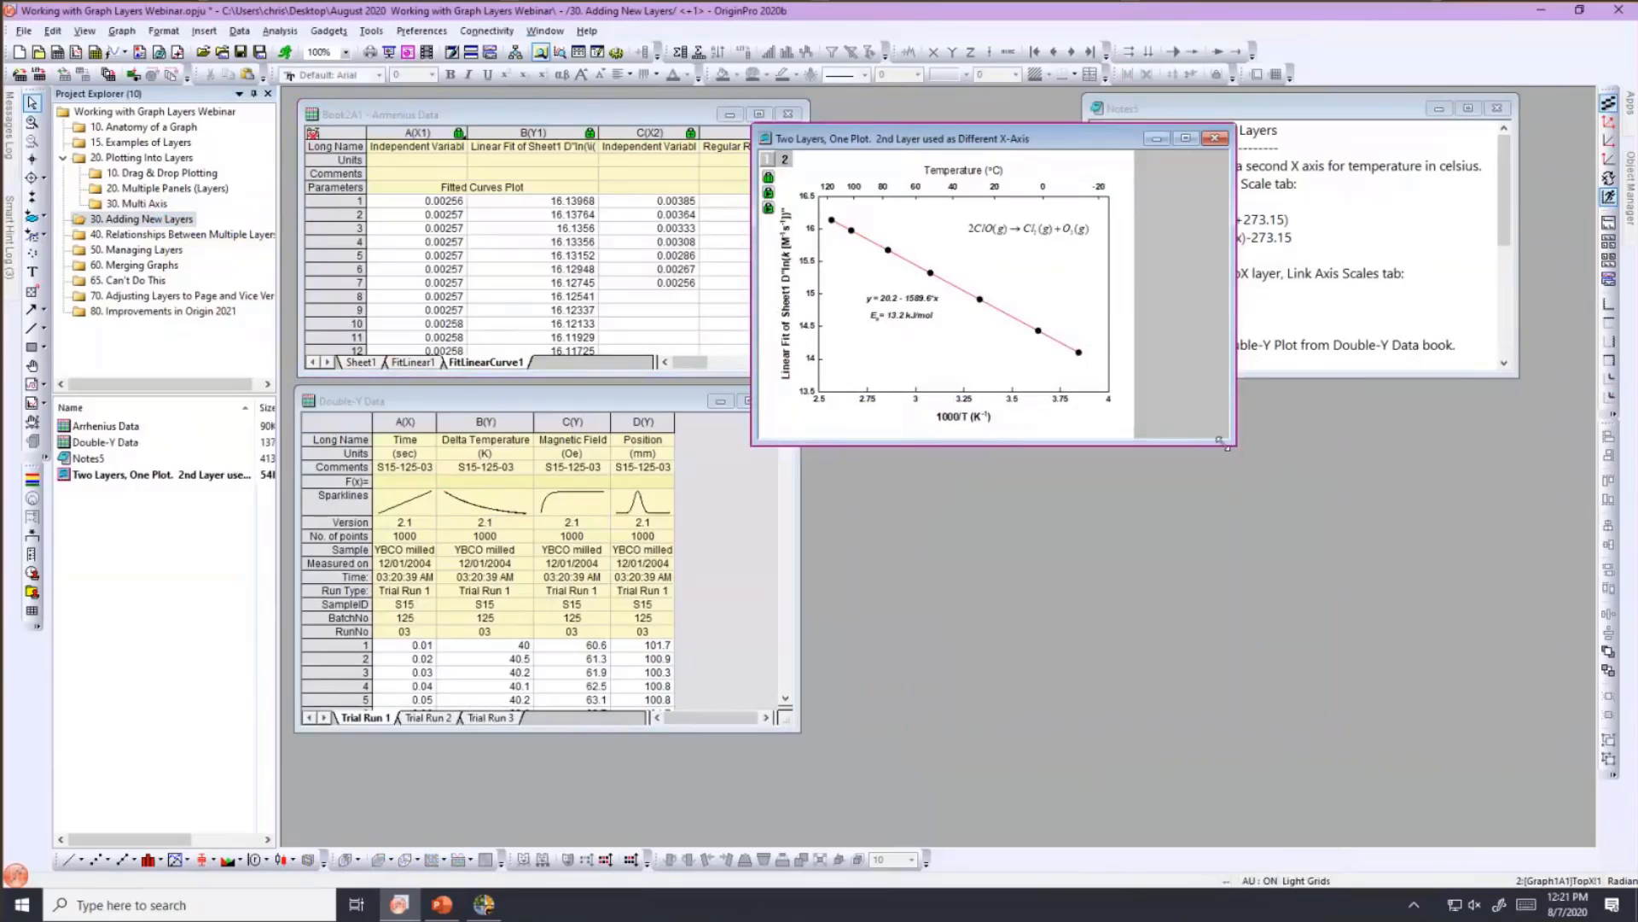
drag(1318, 533, 1396, 601)
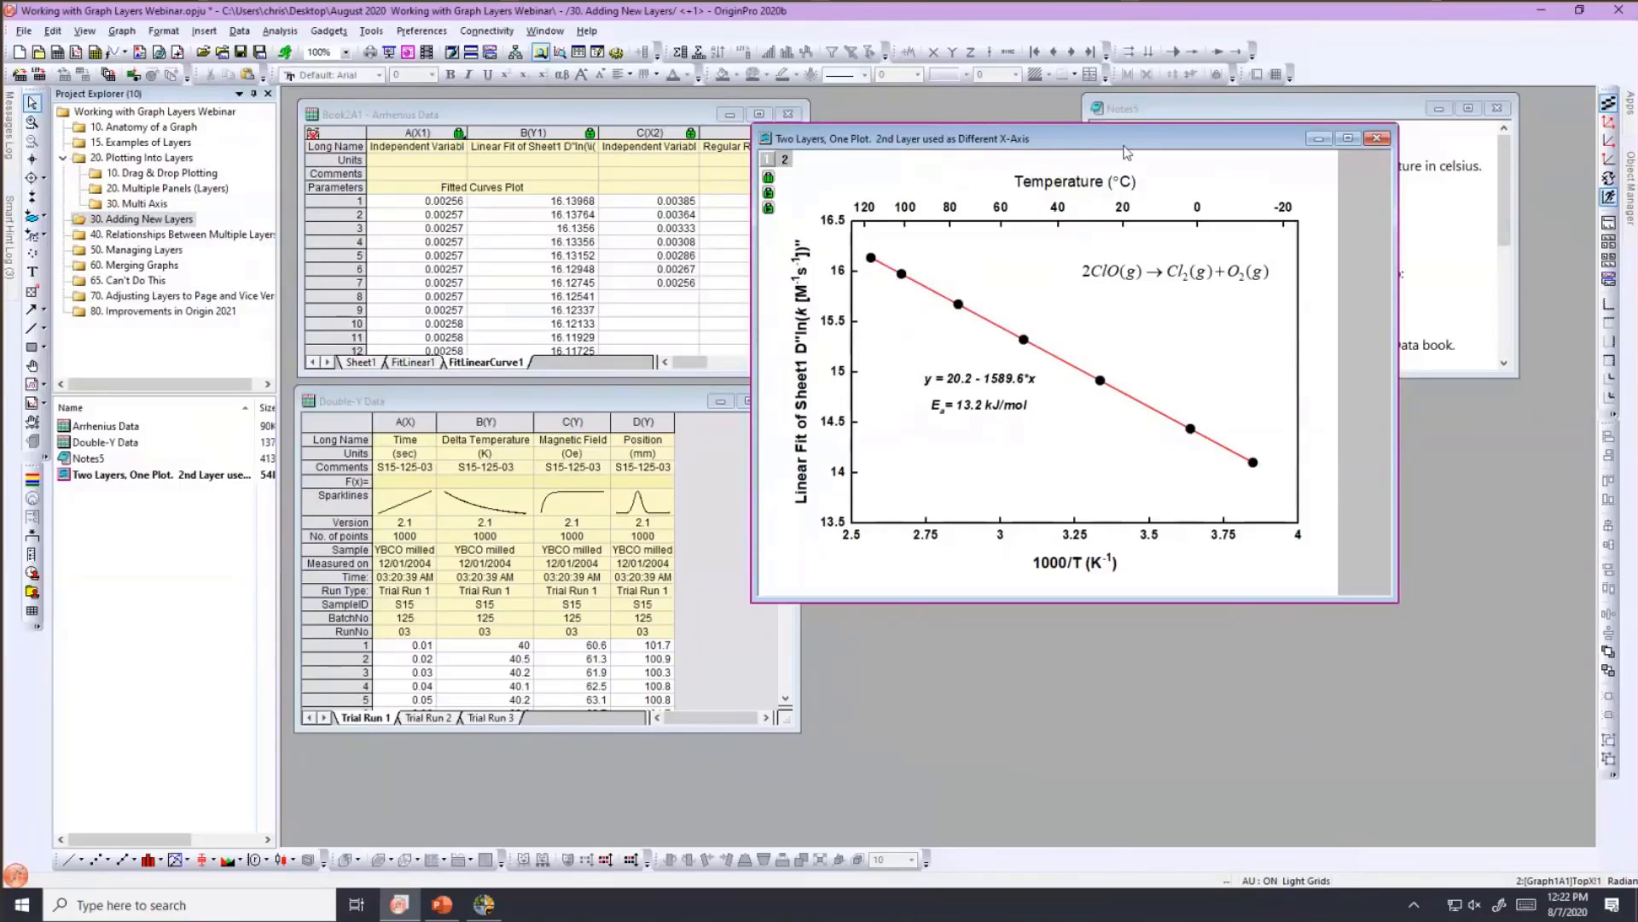
drag(1126, 152, 1233, 470)
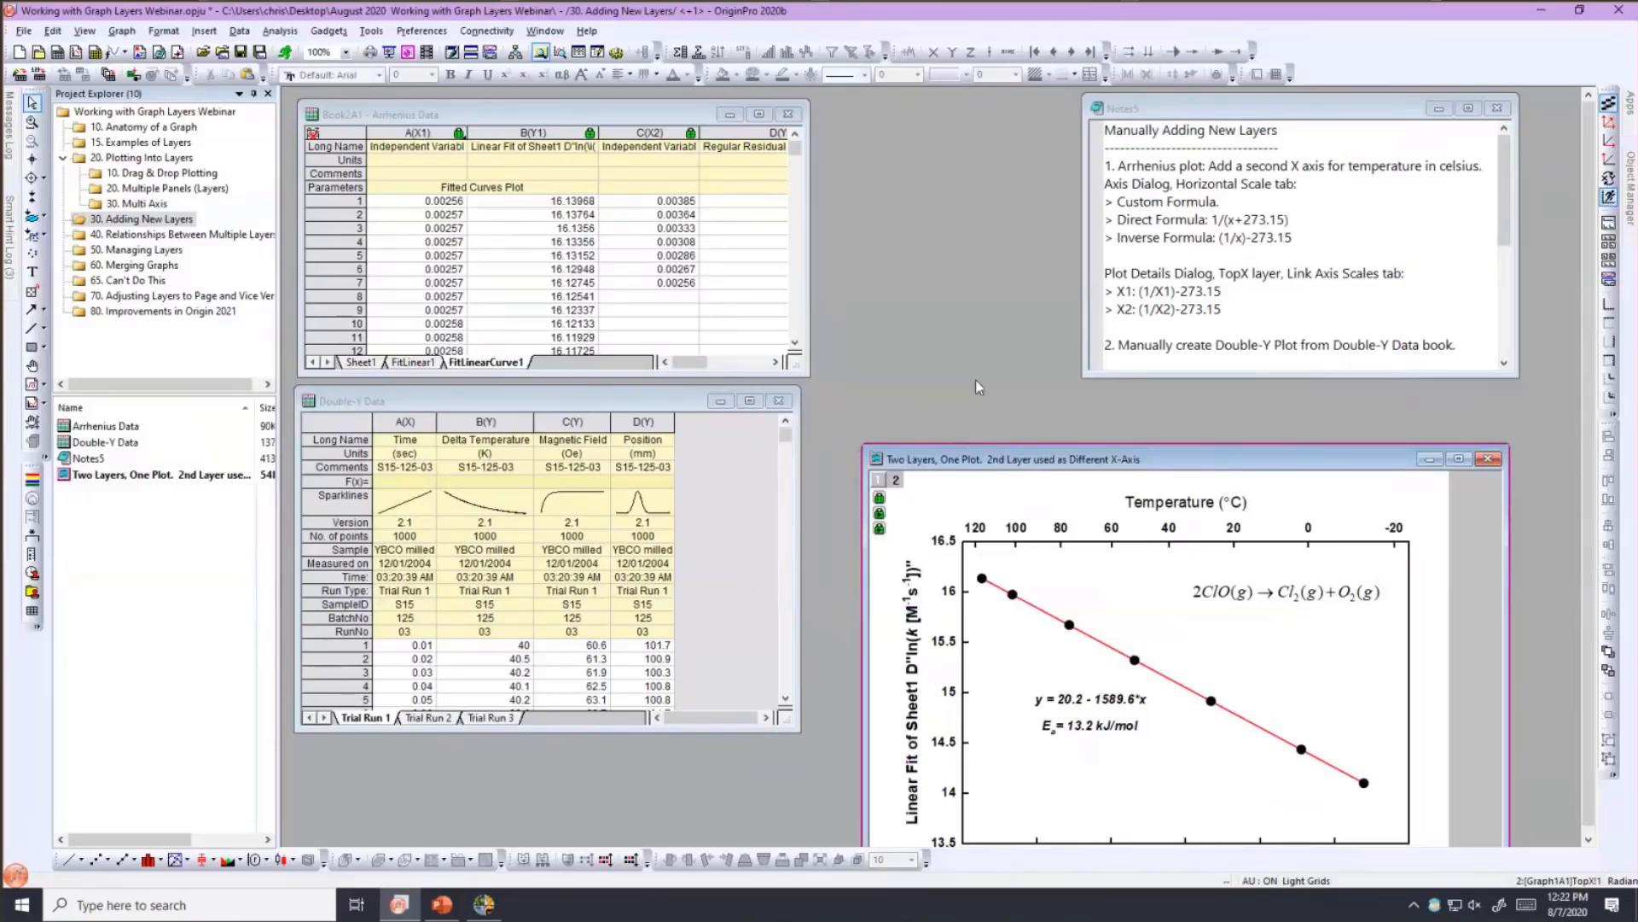
drag(988, 460, 963, 189)
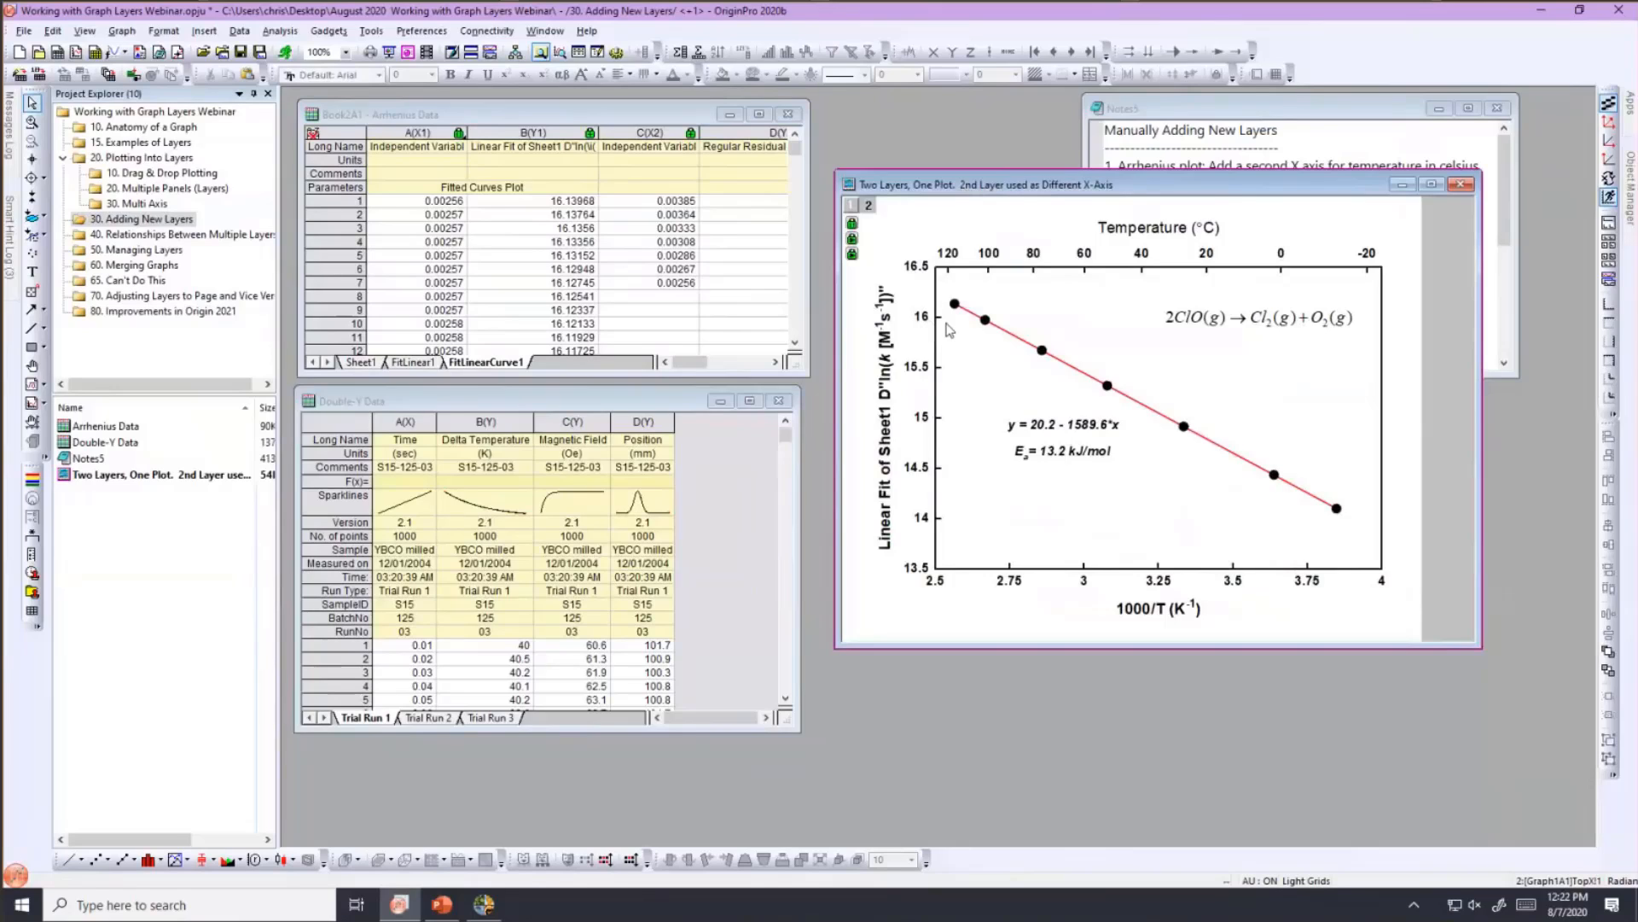
drag(959, 179, 1035, 385)
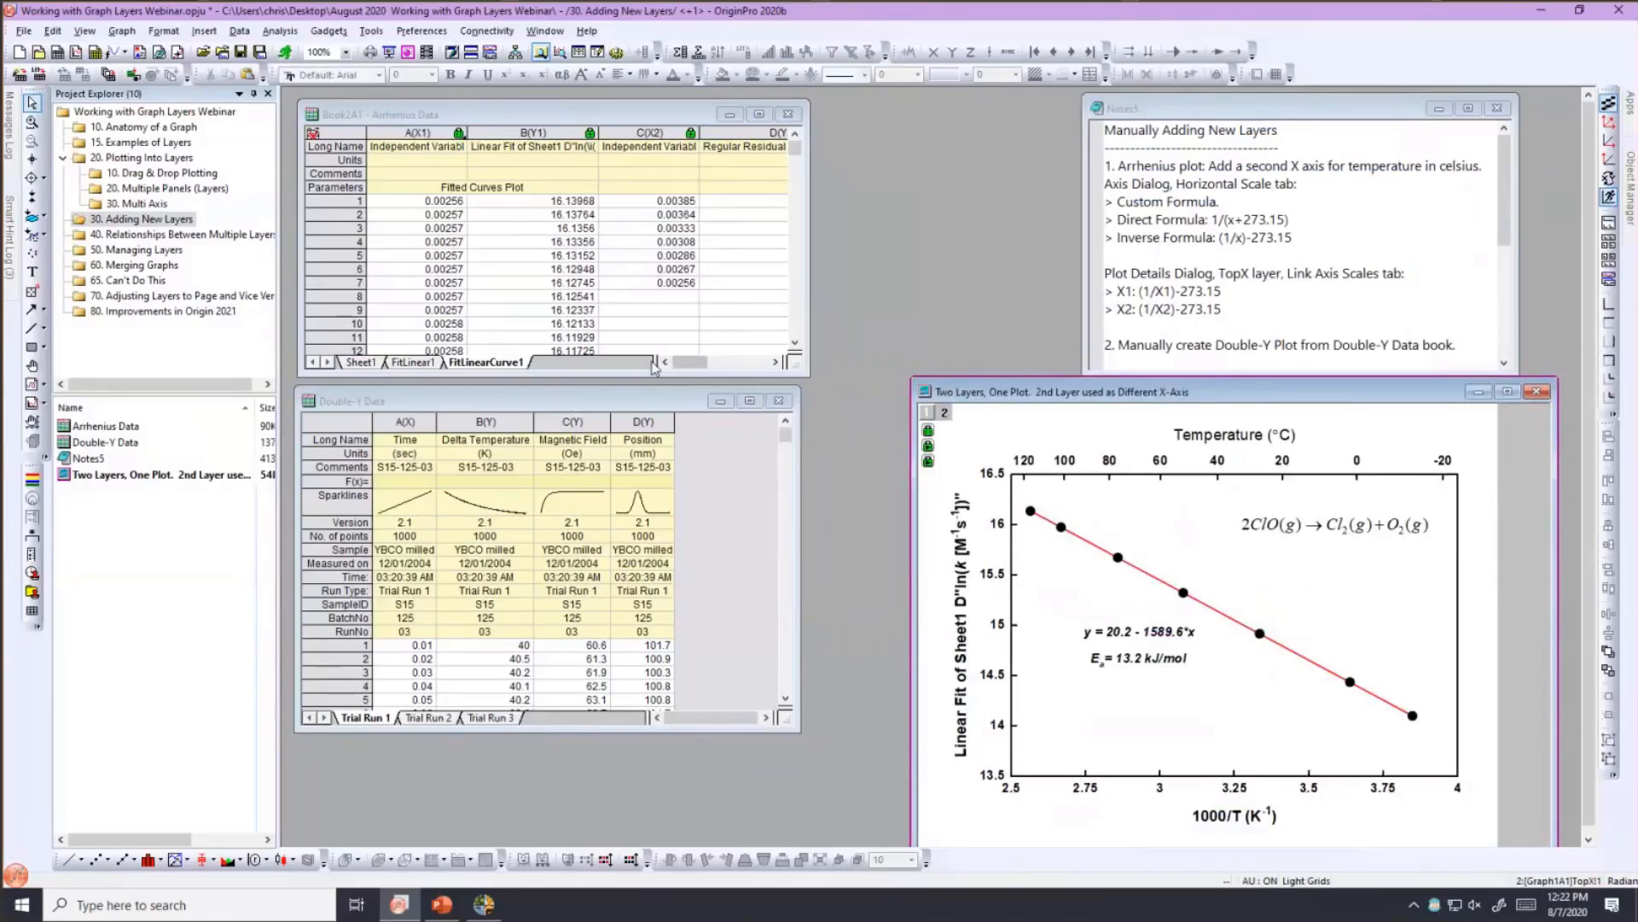
- Show the FitLinear1 report sheet of the Arrhenius Data workbook, enlarge its window and open the embedded Fitted Curves Plot
click(426, 364)
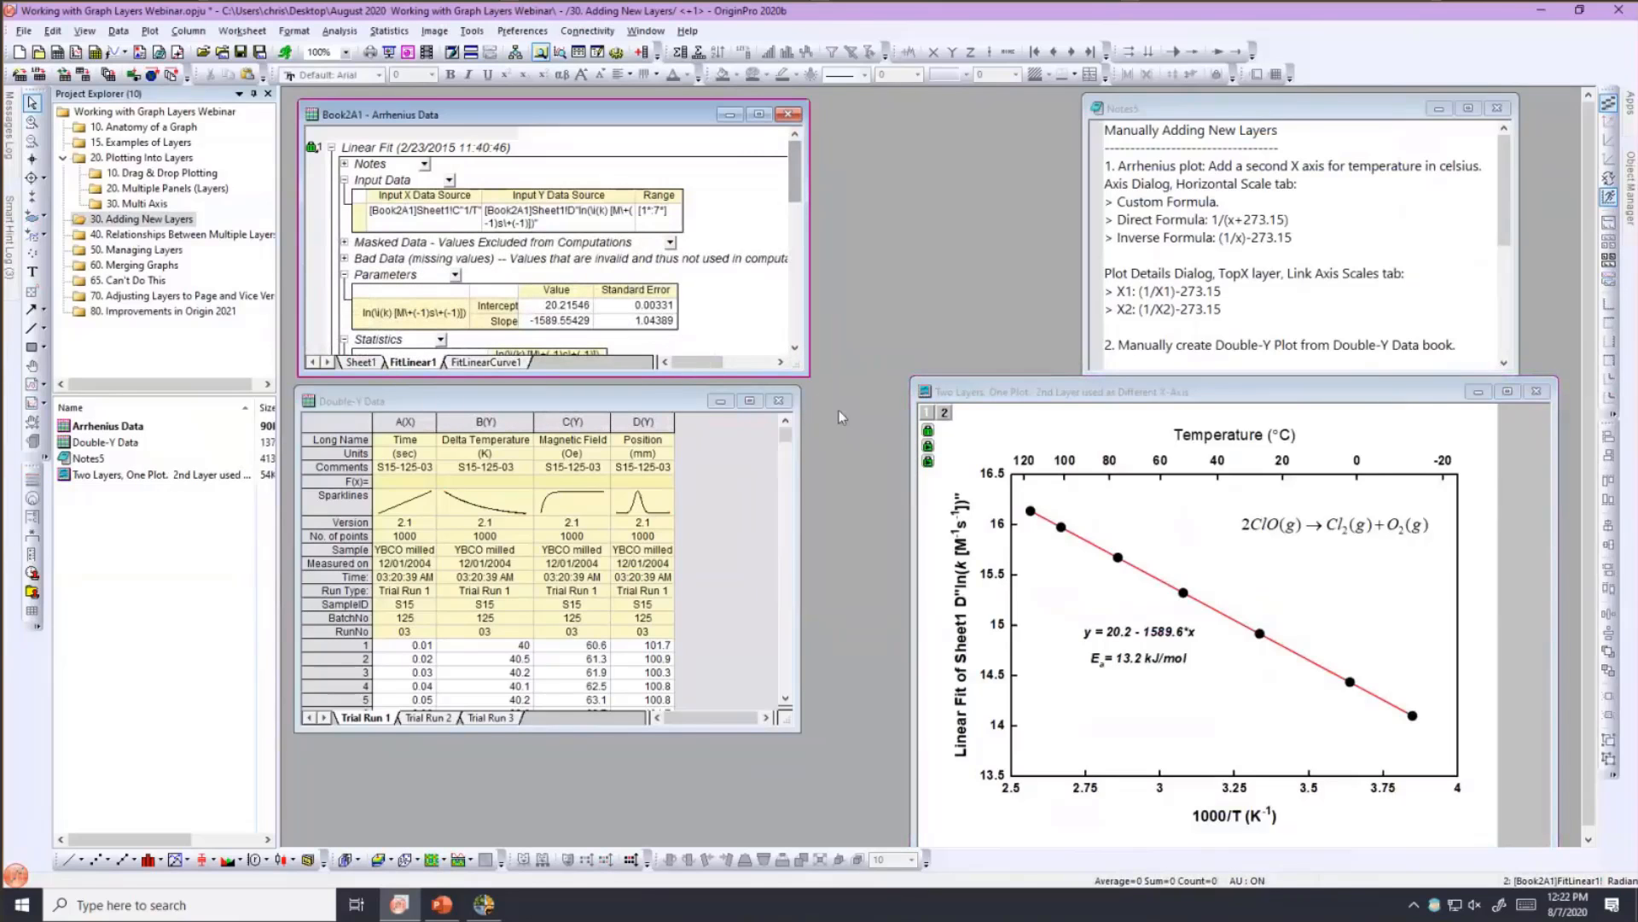
drag(807, 378, 983, 516)
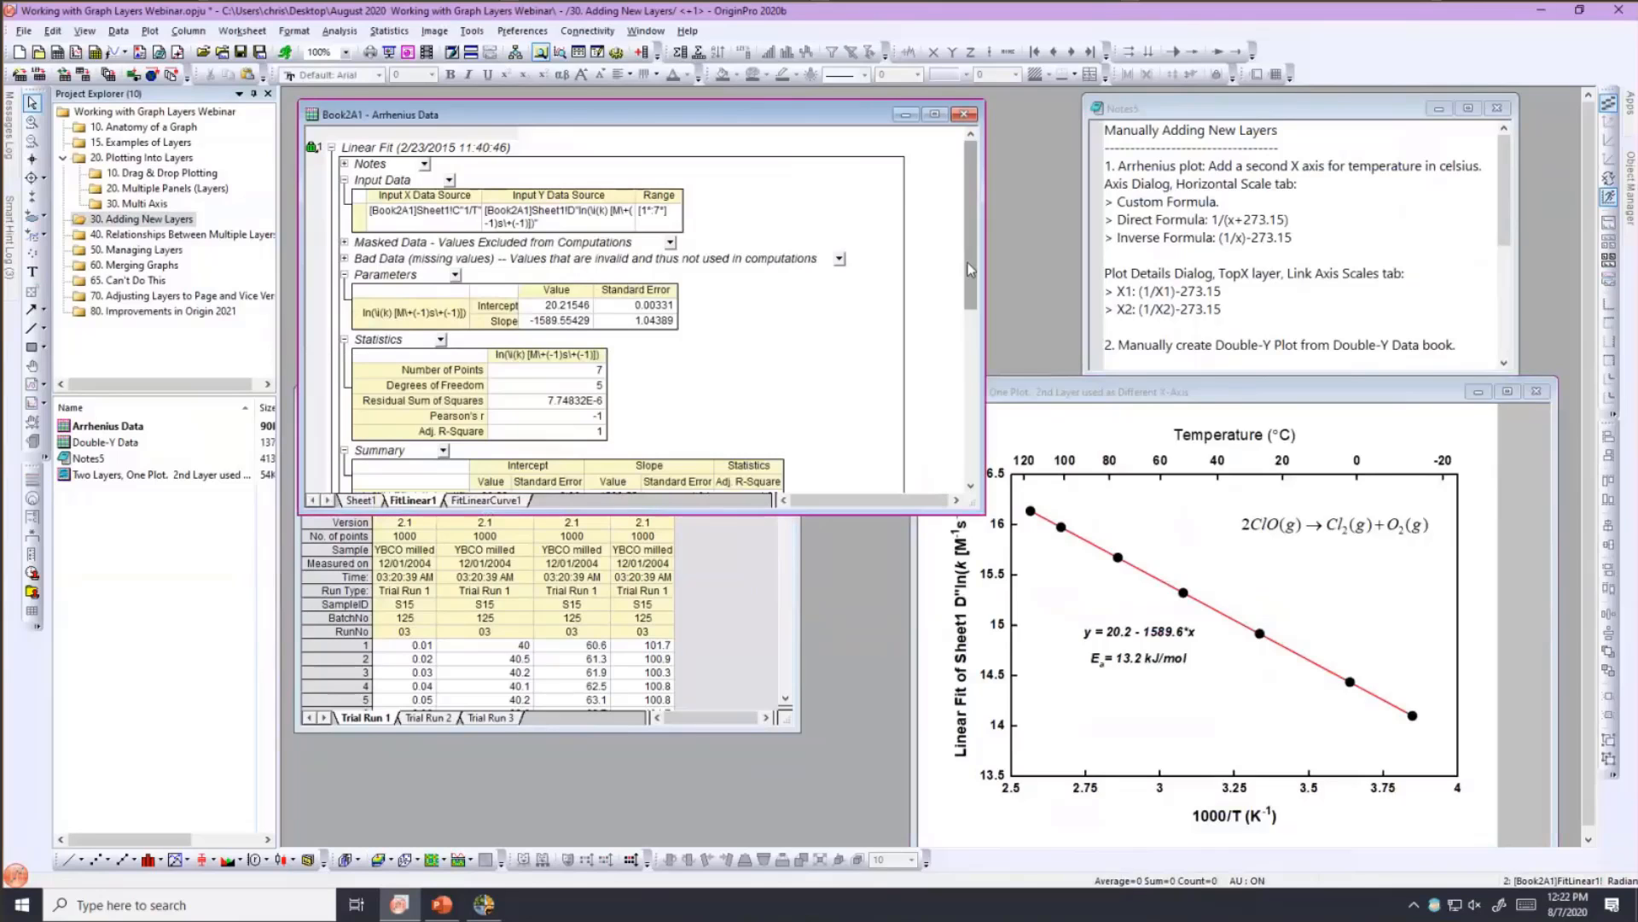
drag(970, 288, 970, 455)
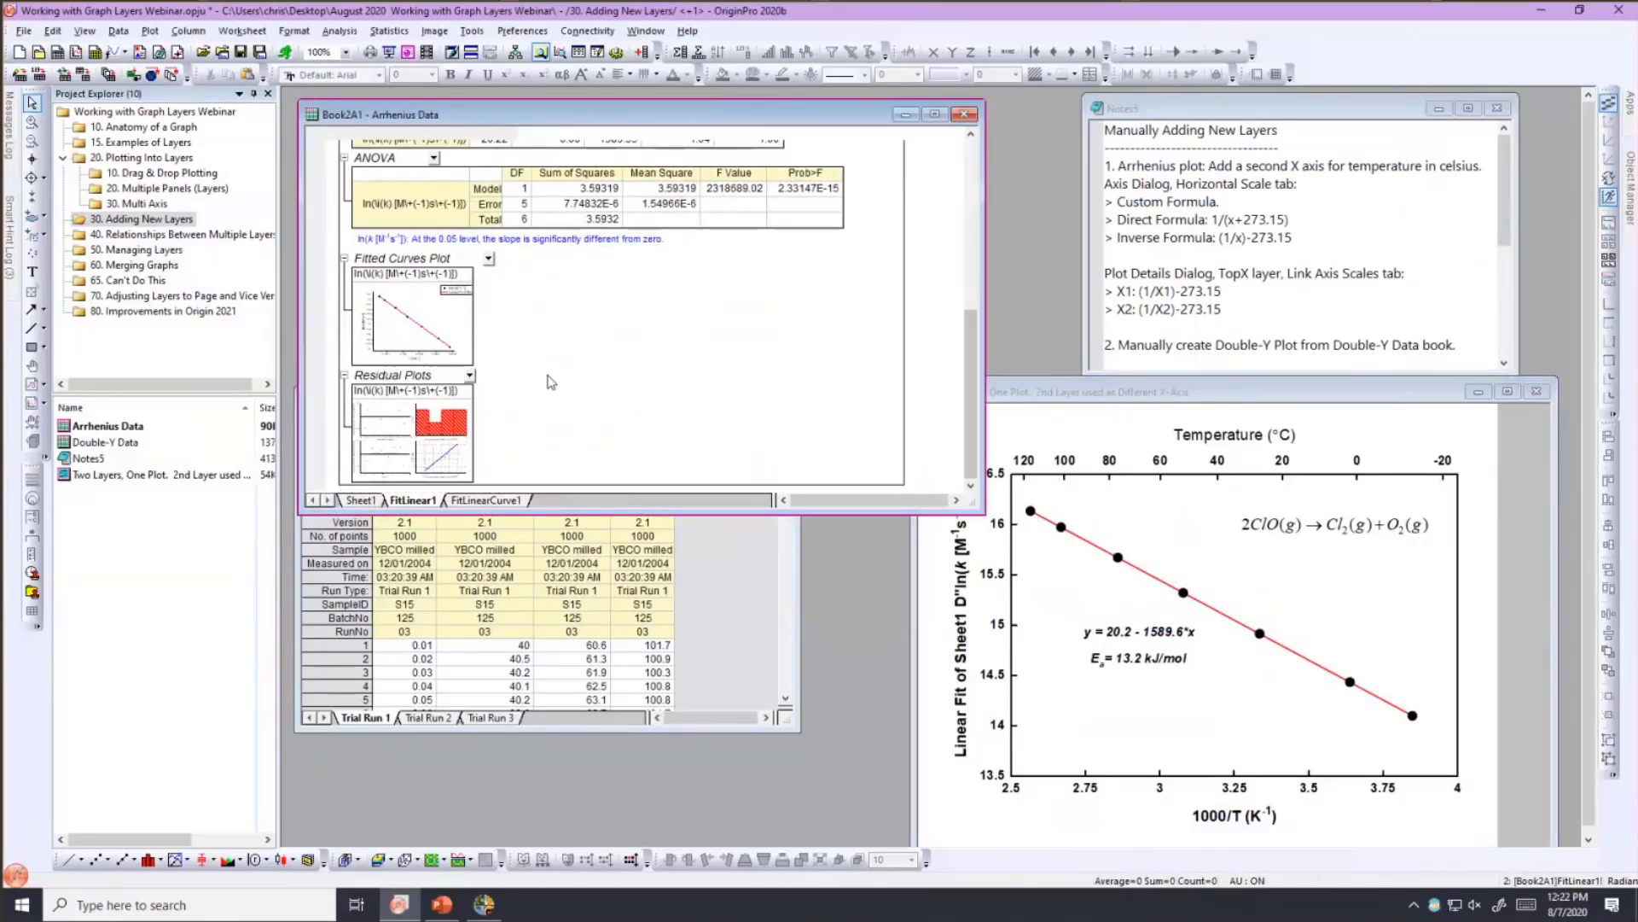
click(421, 354)
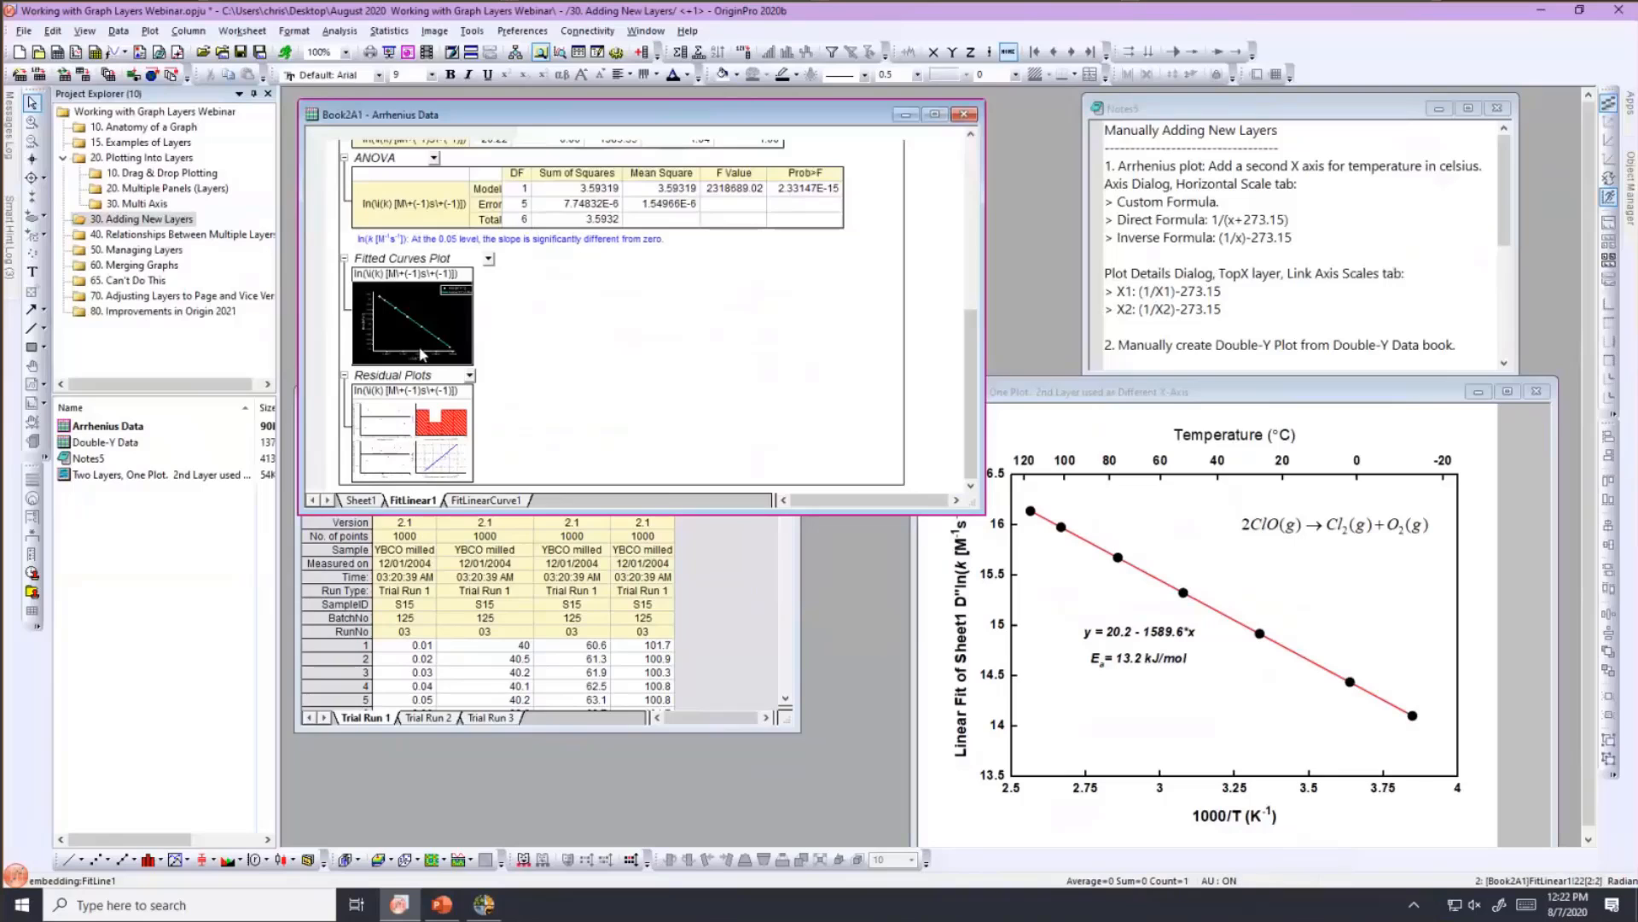
double_click(422, 354)
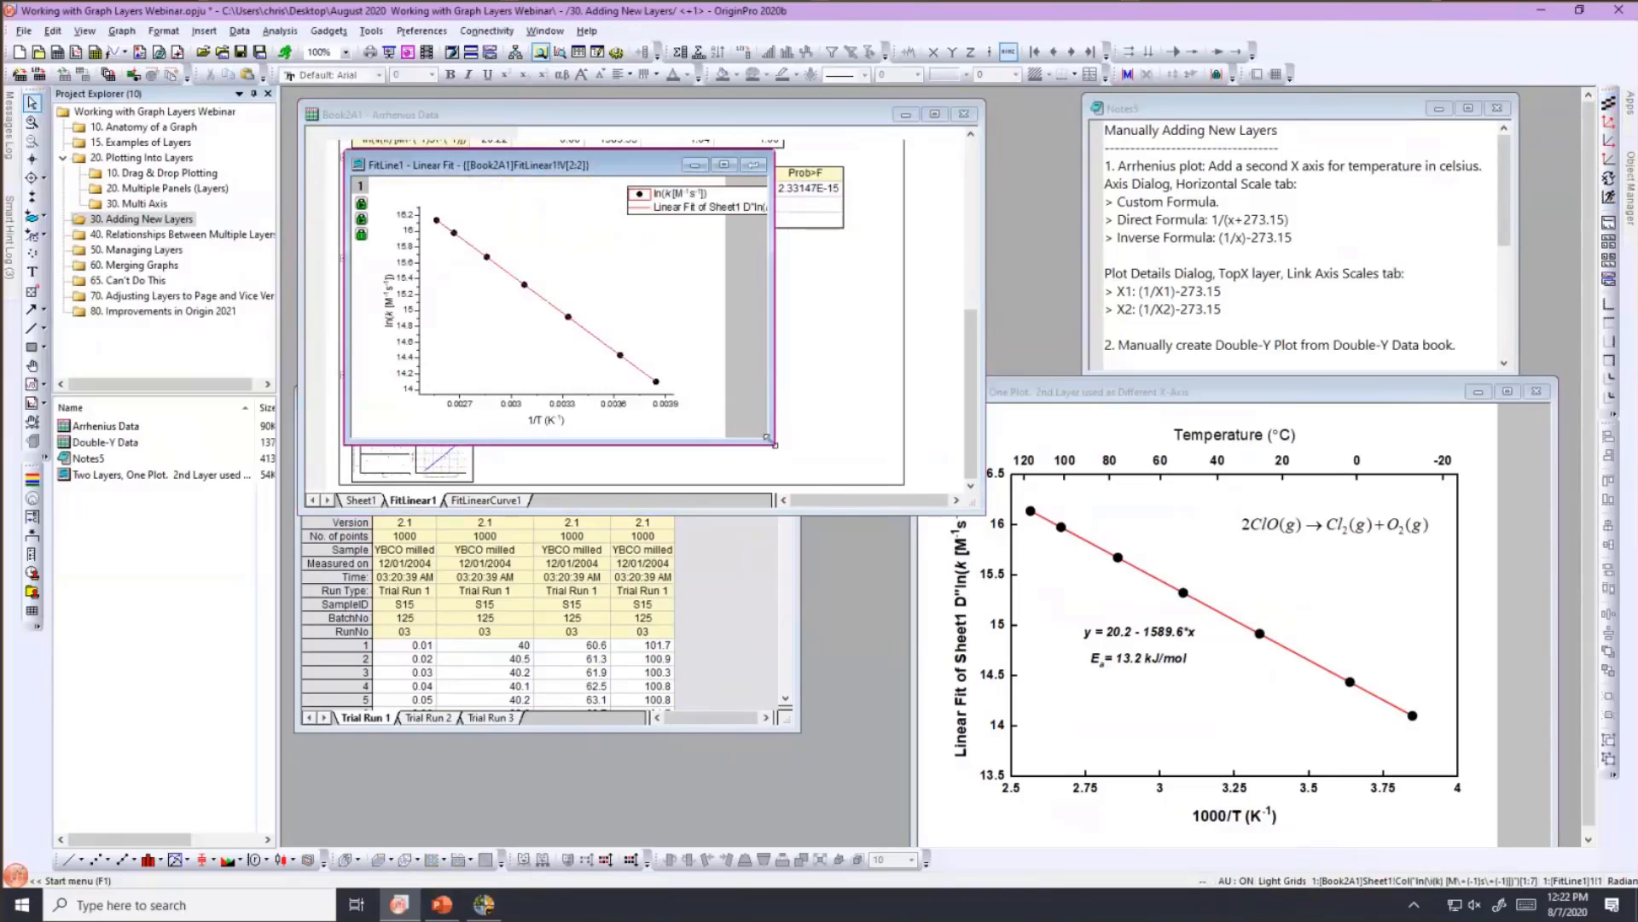
- Enlarge the opened Linear Fit graph window, duplicate it as an independent graph and close the original report graph
drag(767, 438, 824, 492)
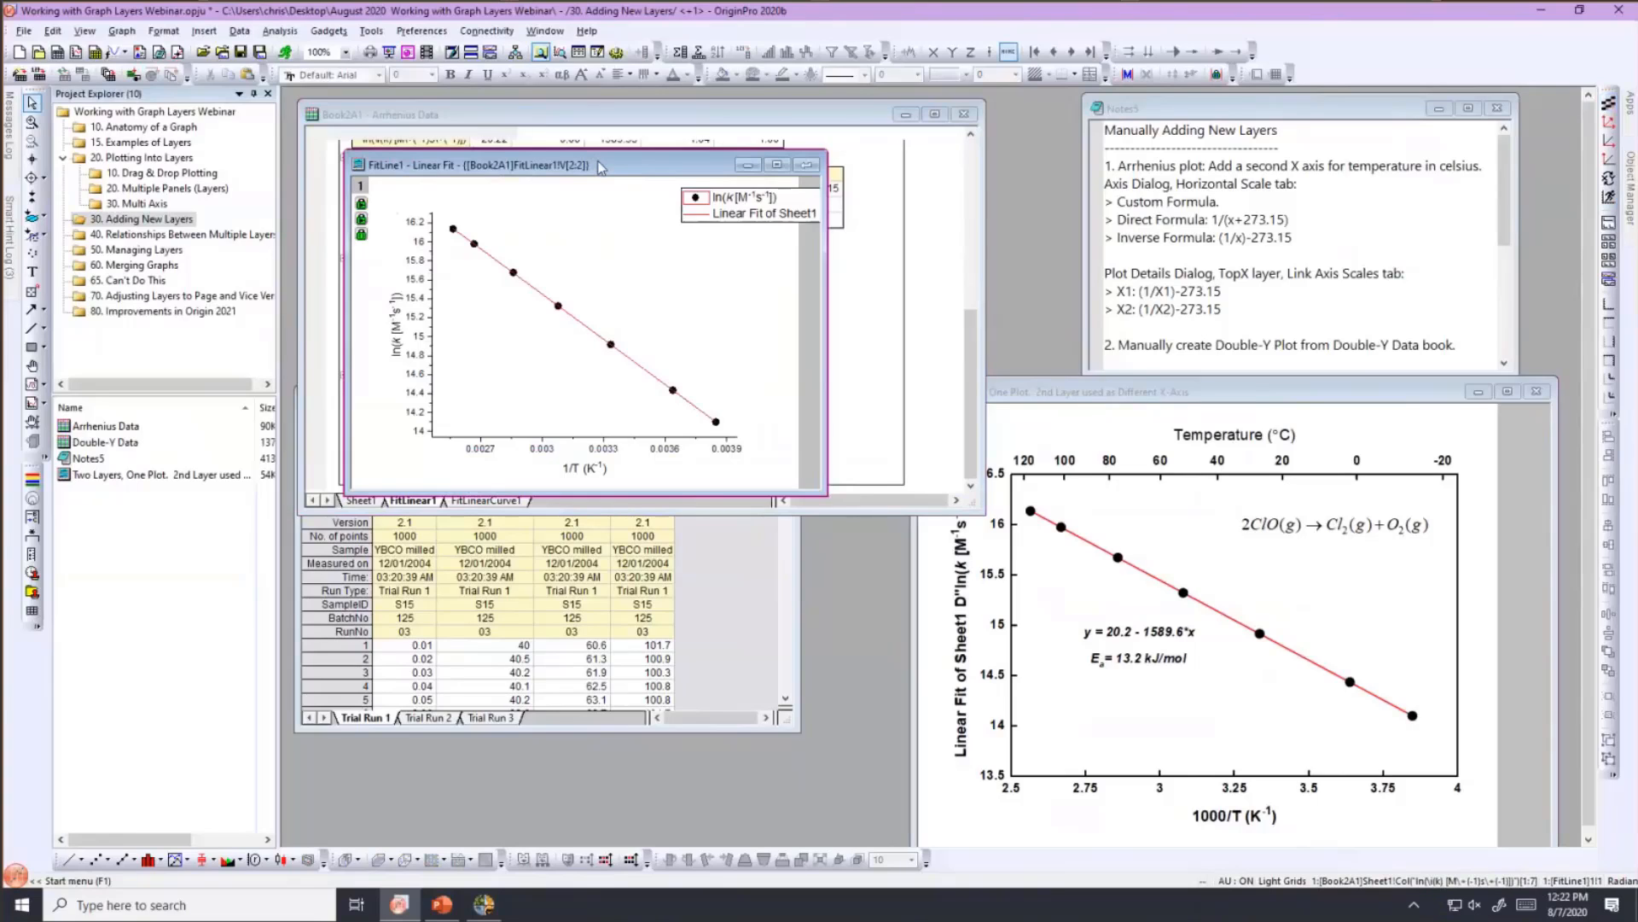
right_click(600, 166)
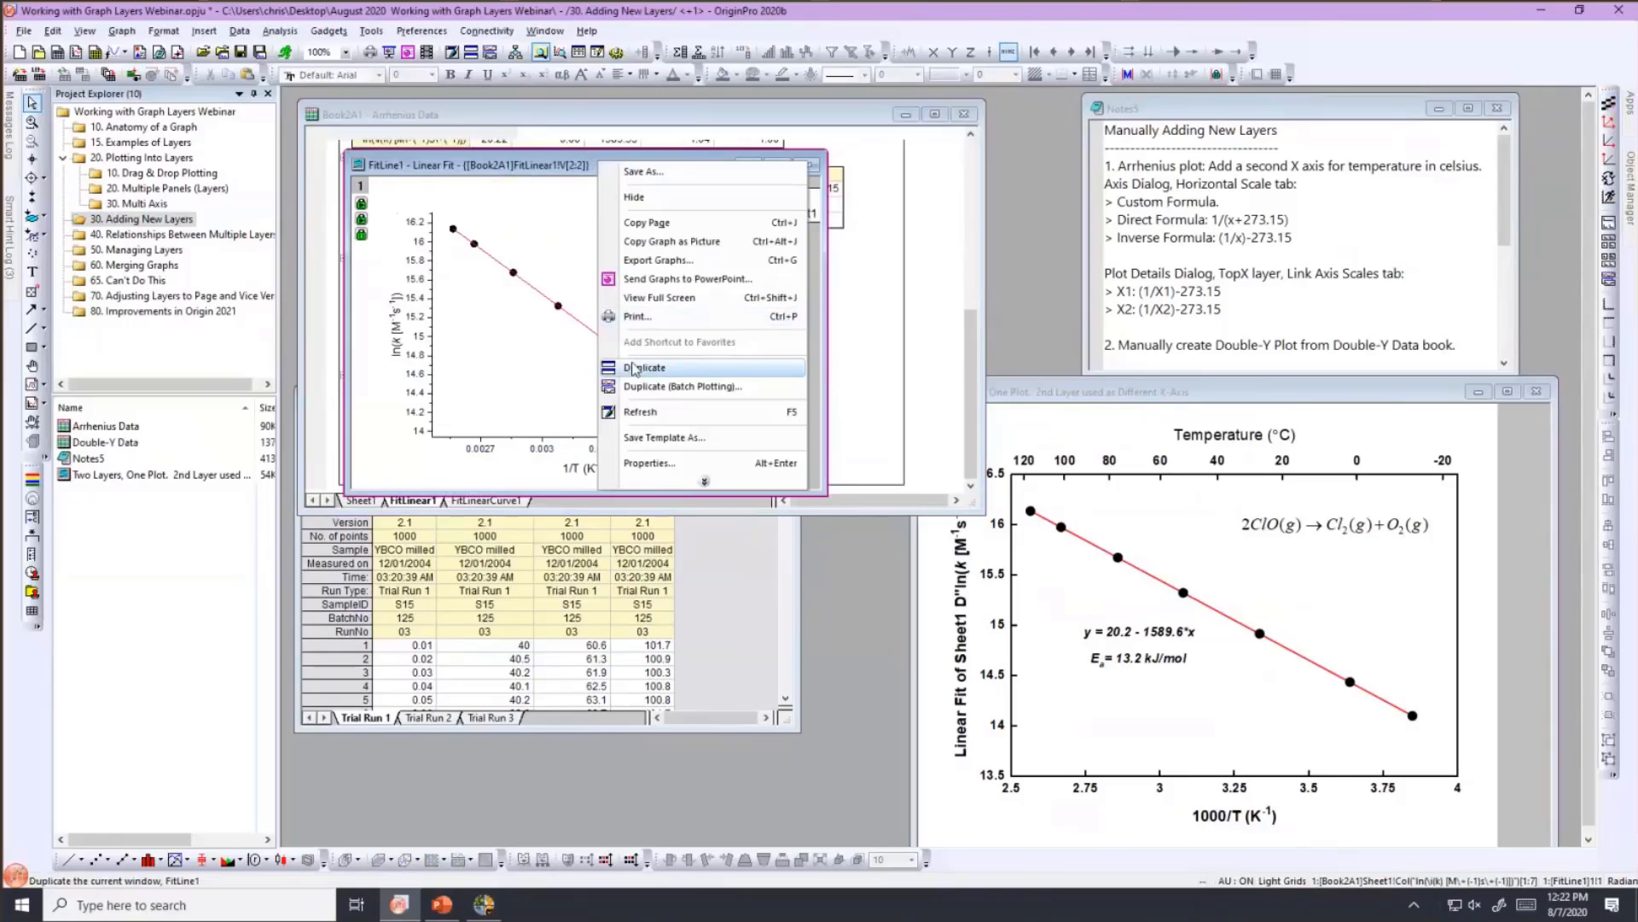
click(634, 367)
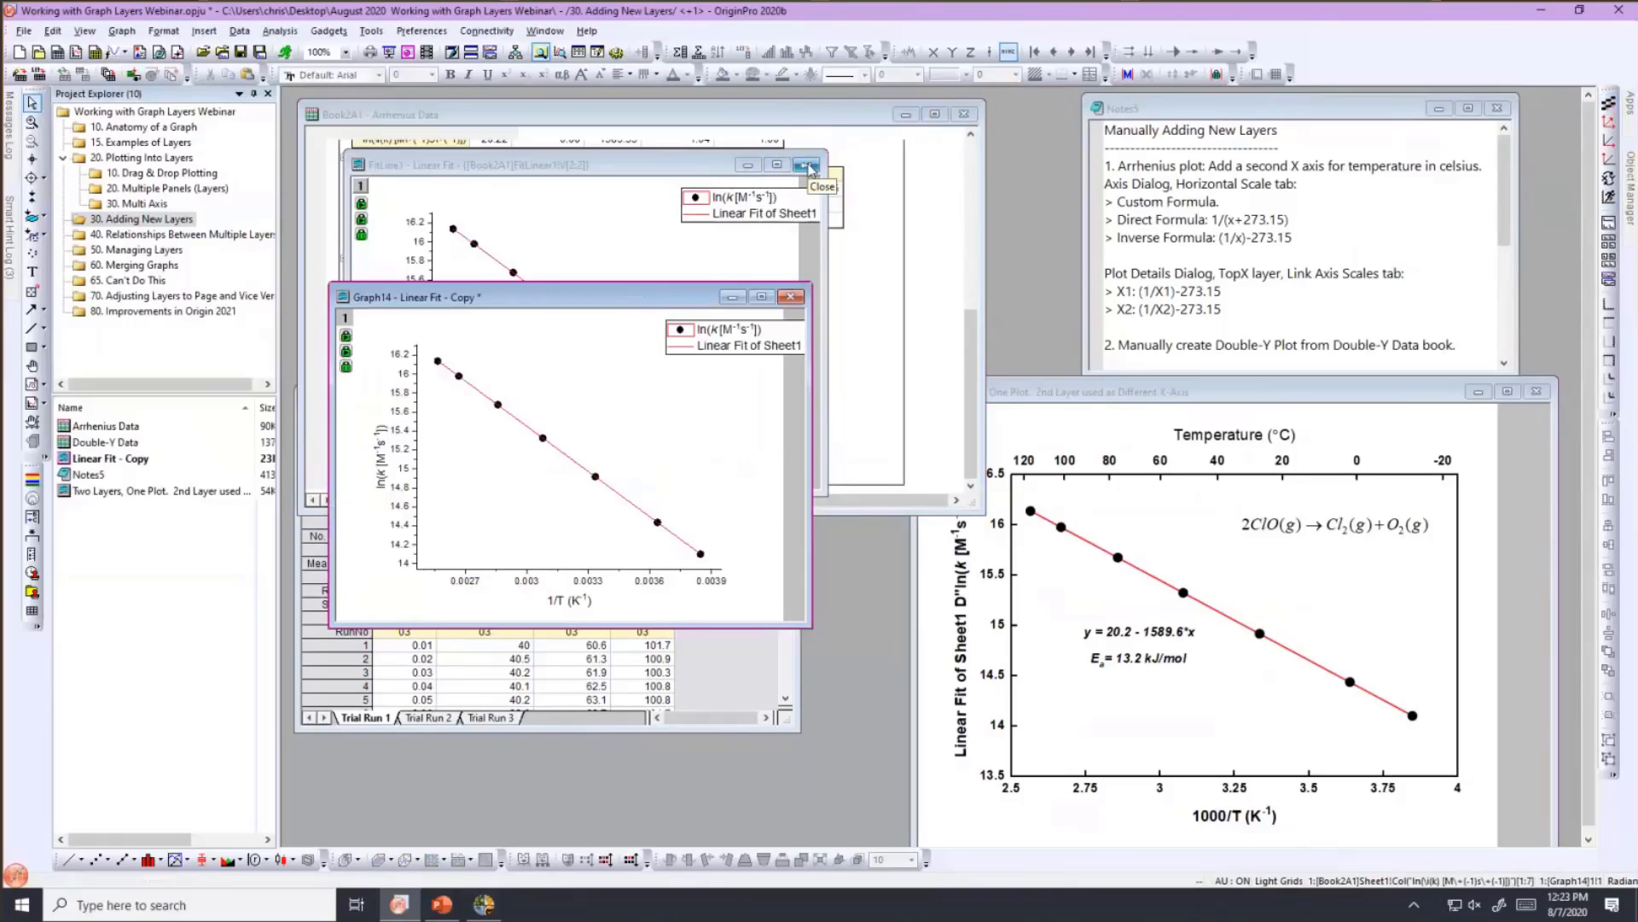
click(808, 167)
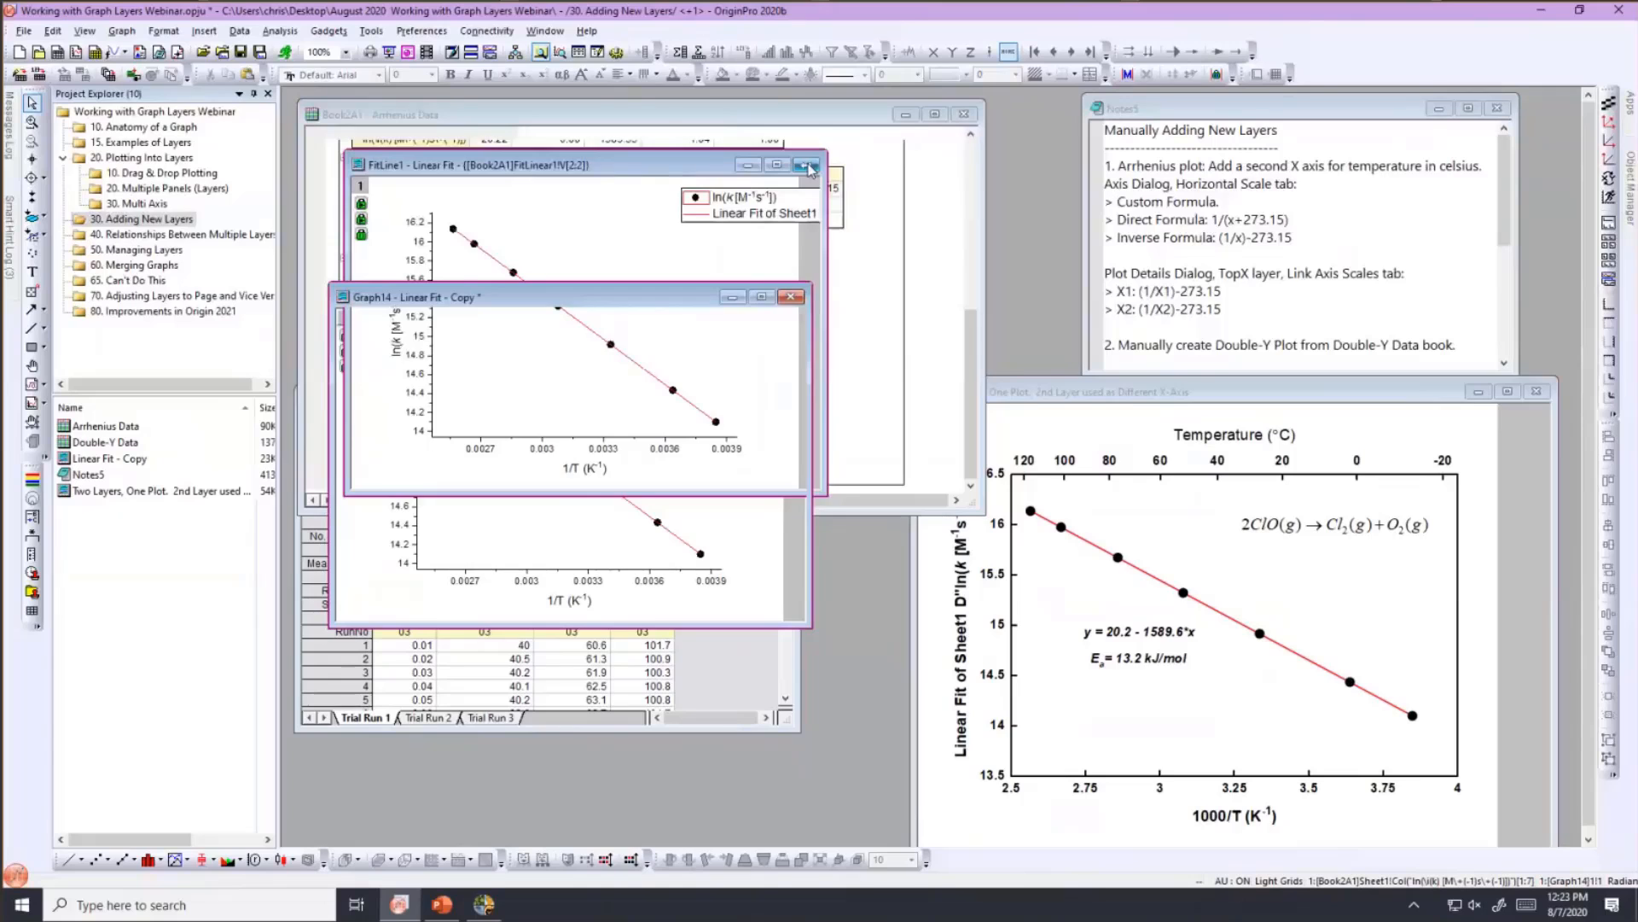
click(807, 166)
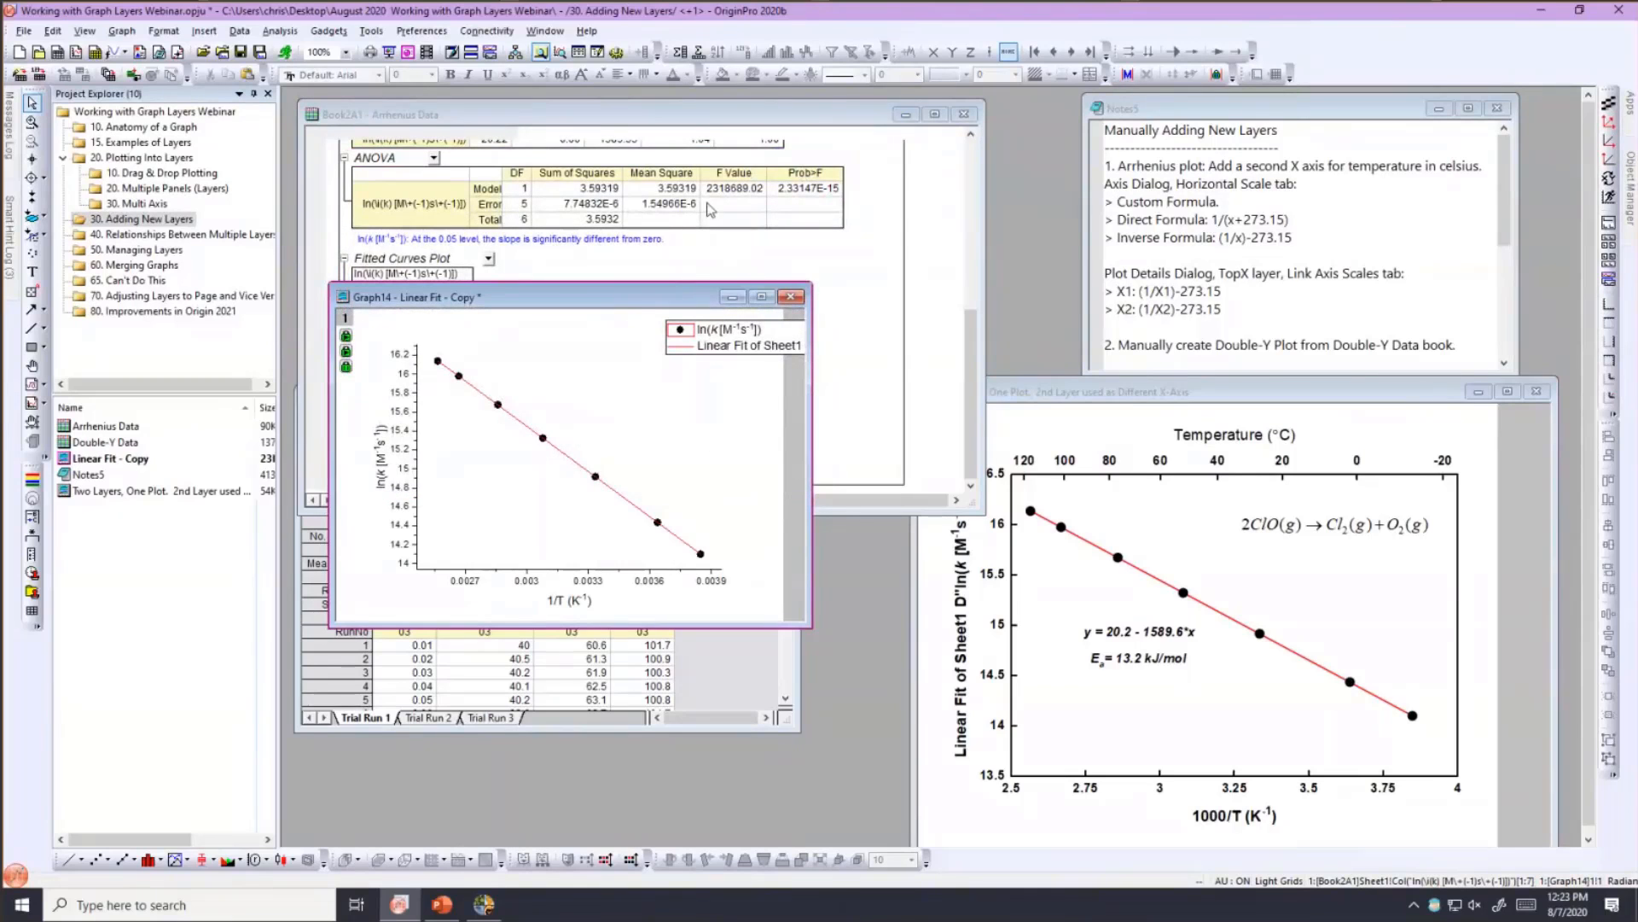
- Move the Linear Fit - Copy graph over the workbook, enlarge its window and place the Two Layers, One Plot graph beside it
drag(678, 296, 689, 145)
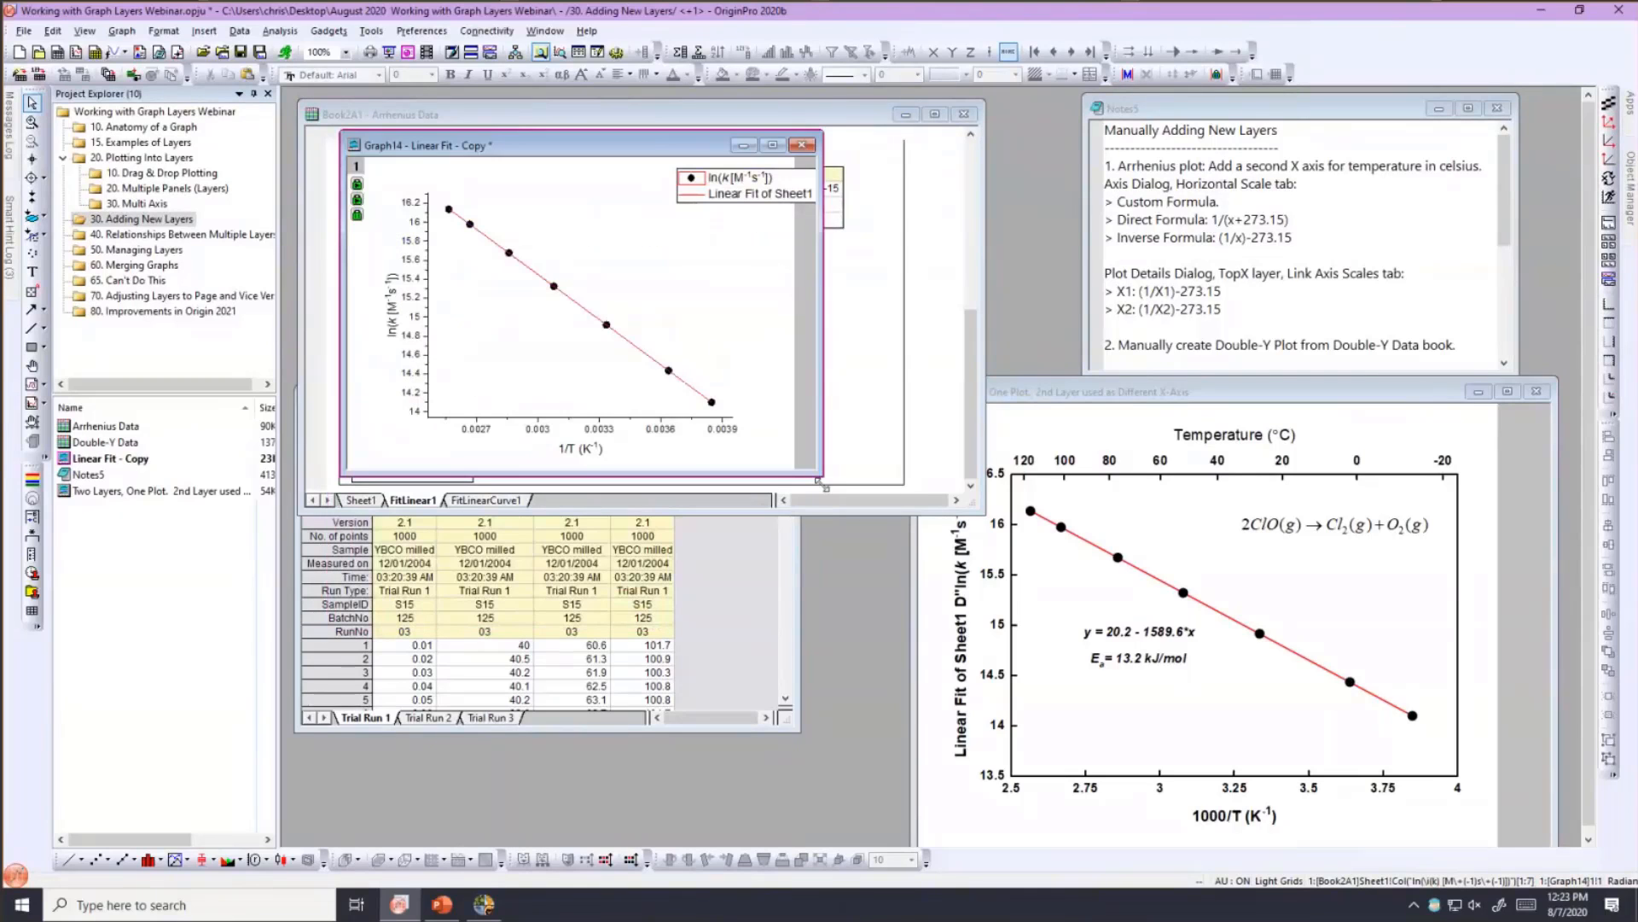
drag(818, 481, 926, 582)
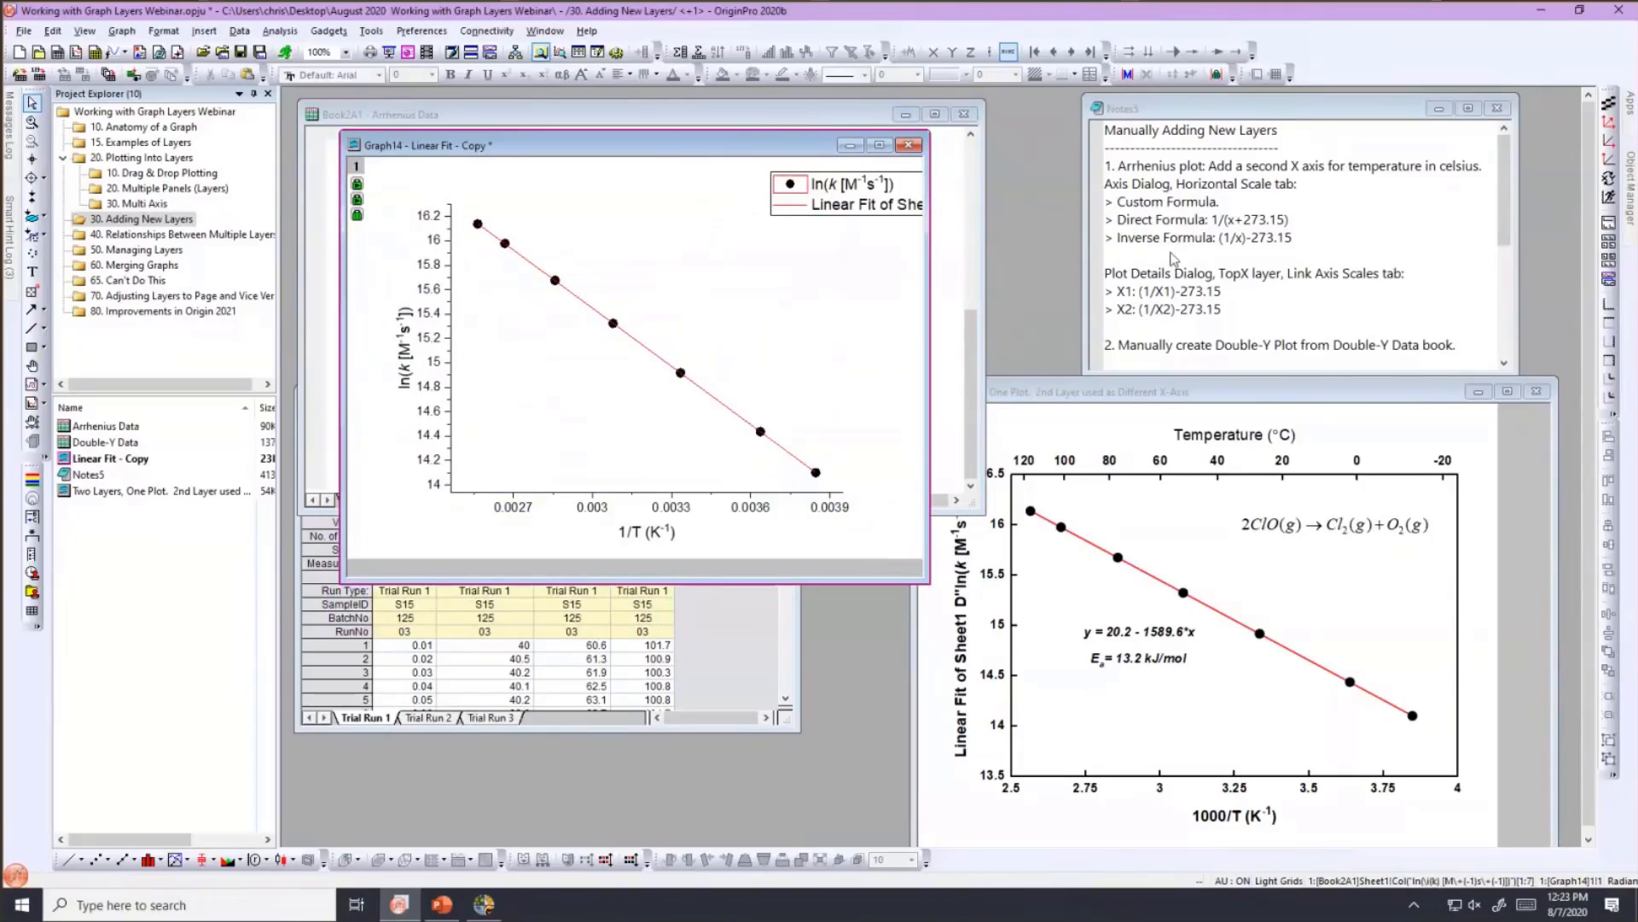
drag(1211, 392, 1248, 233)
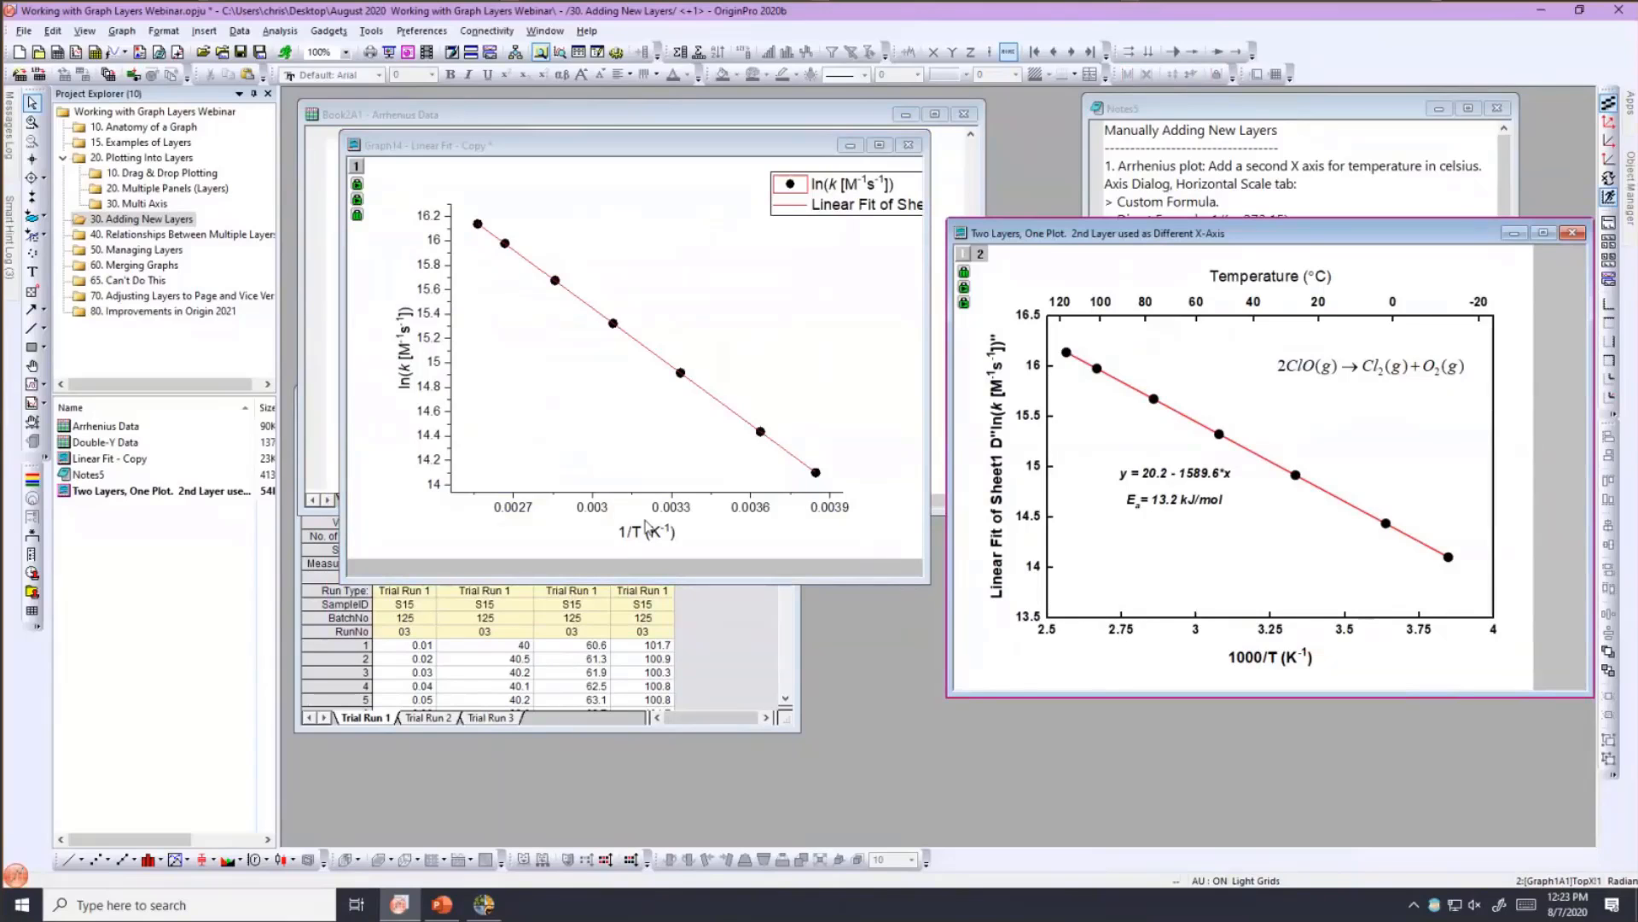
- Divide the bottom X axis tick labels of the Linear Fit - Copy graph by a factor of 1/1000 and accept the axis settings
click(591, 496)
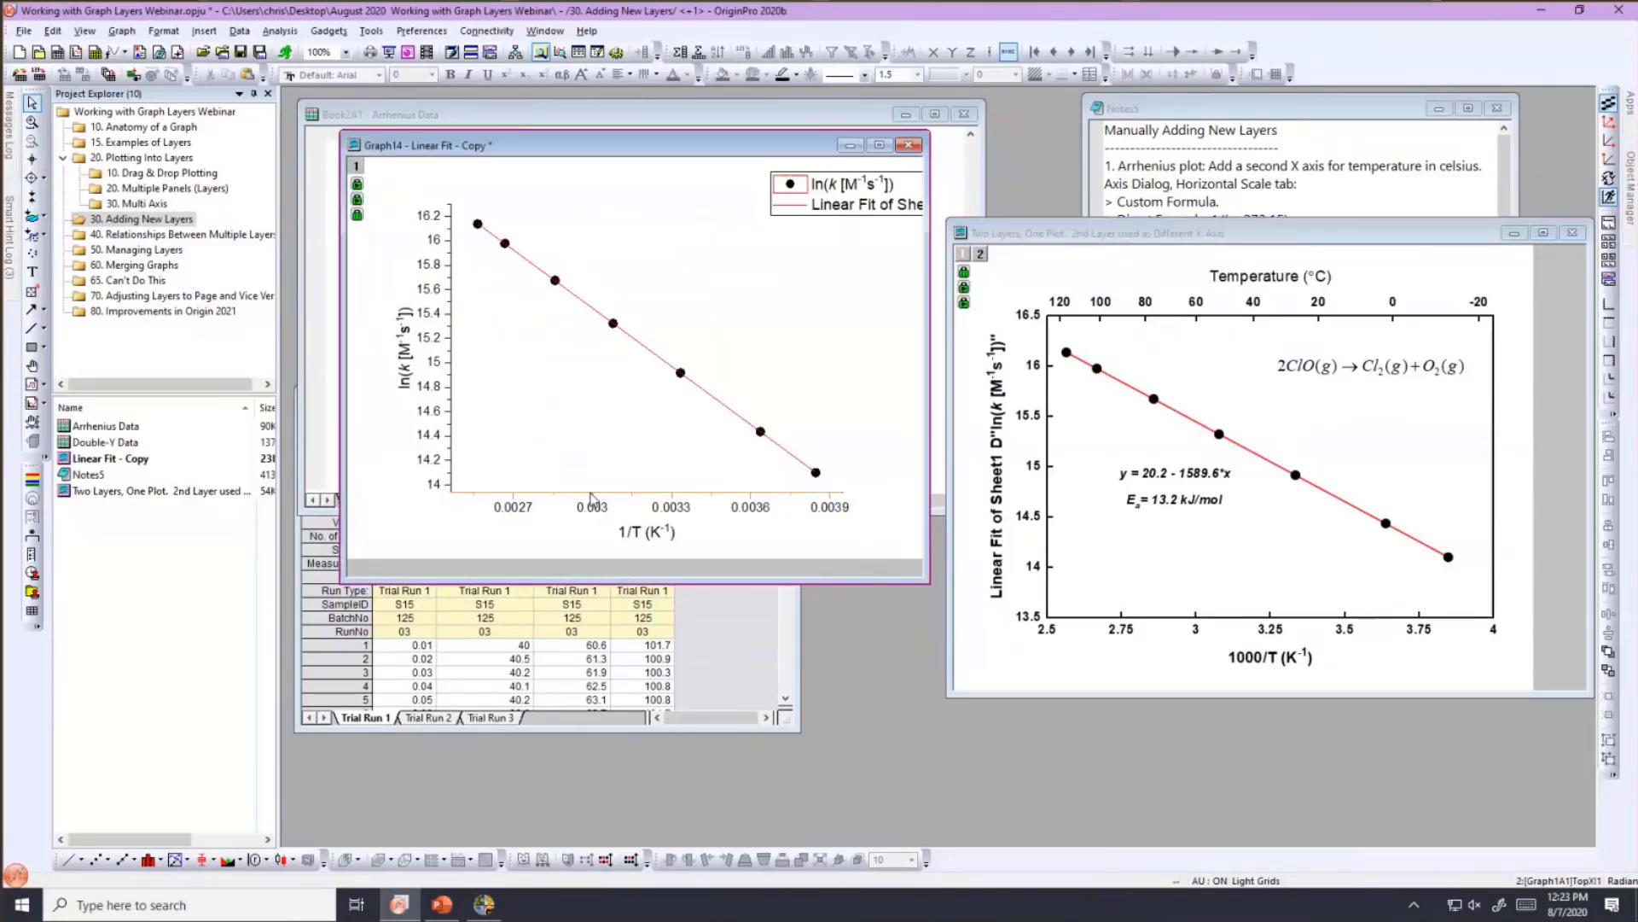
double_click(591, 494)
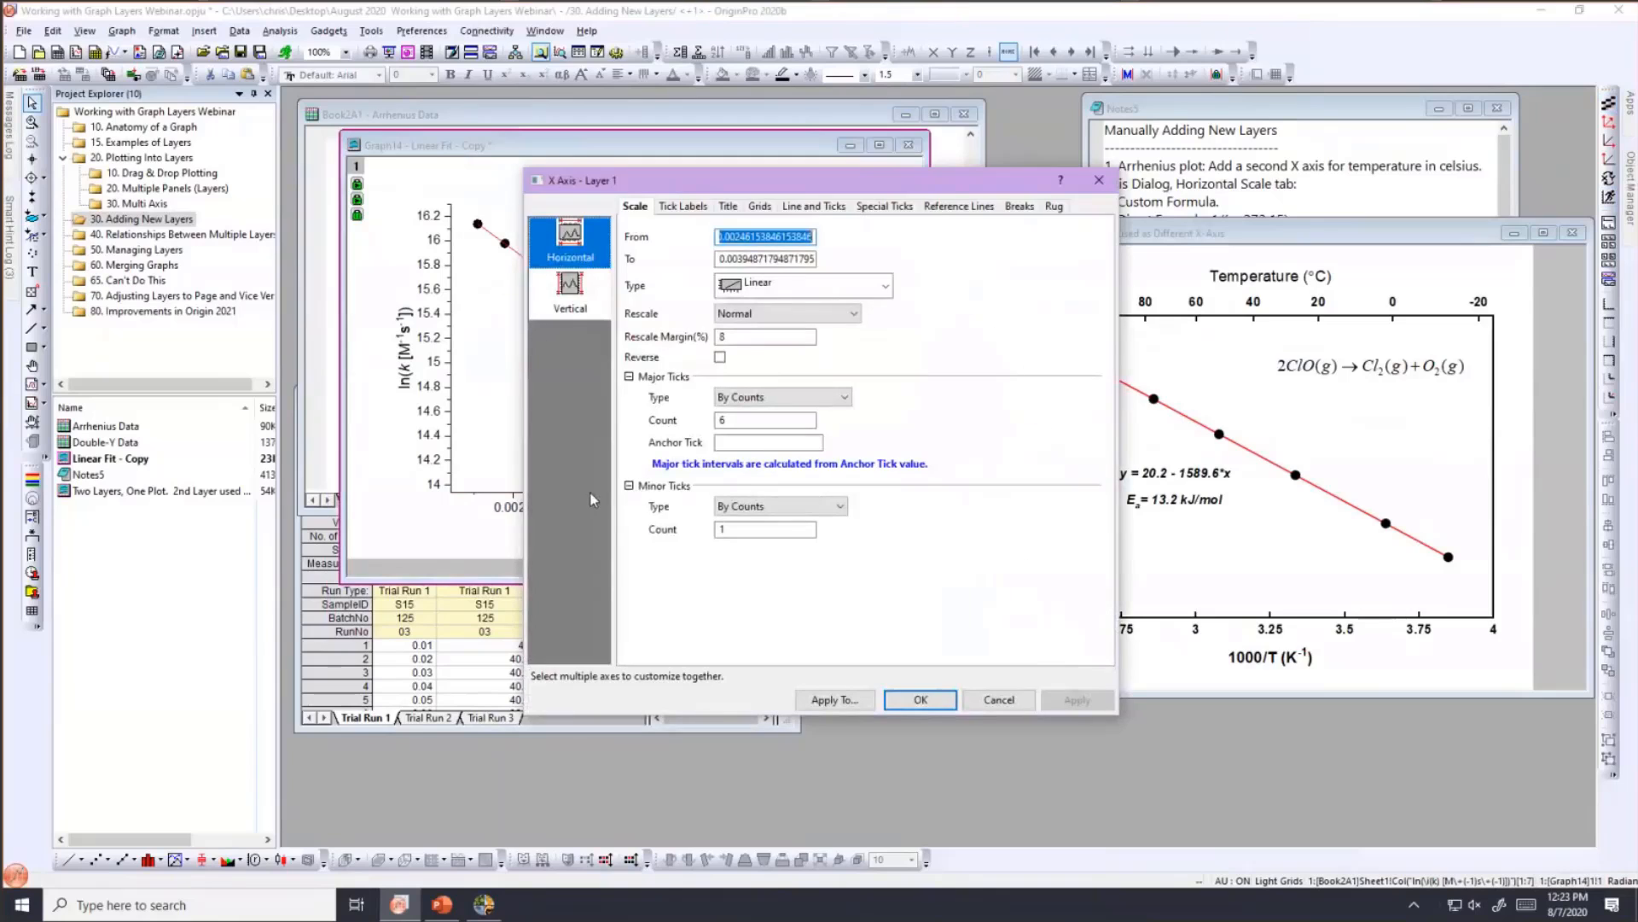
click(682, 207)
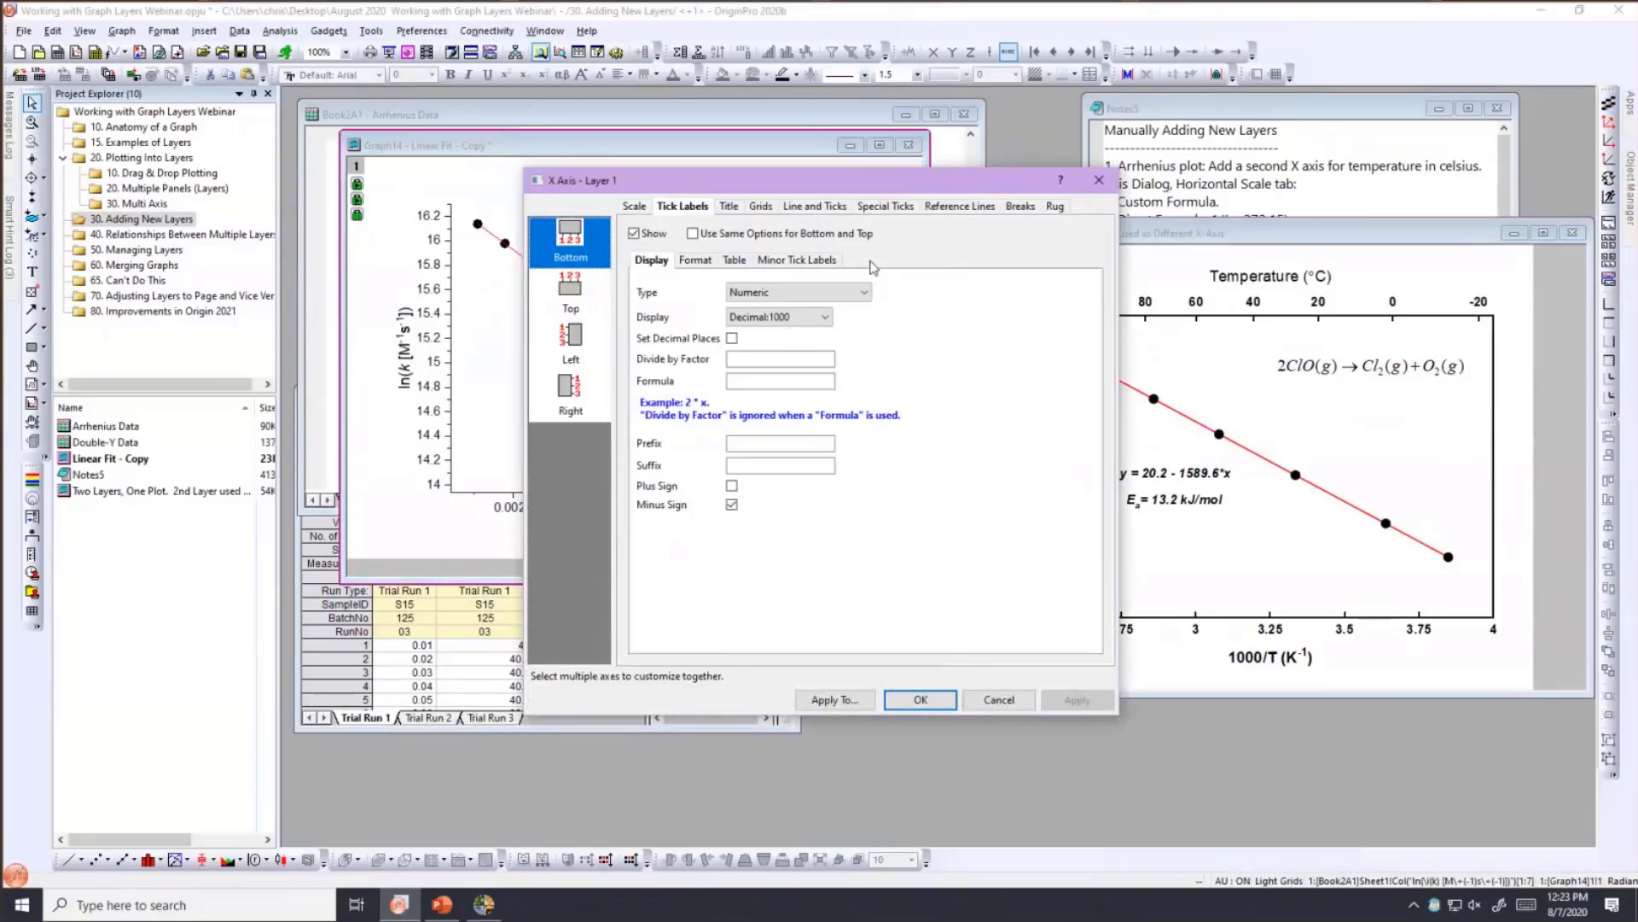
drag(653, 180, 611, 547)
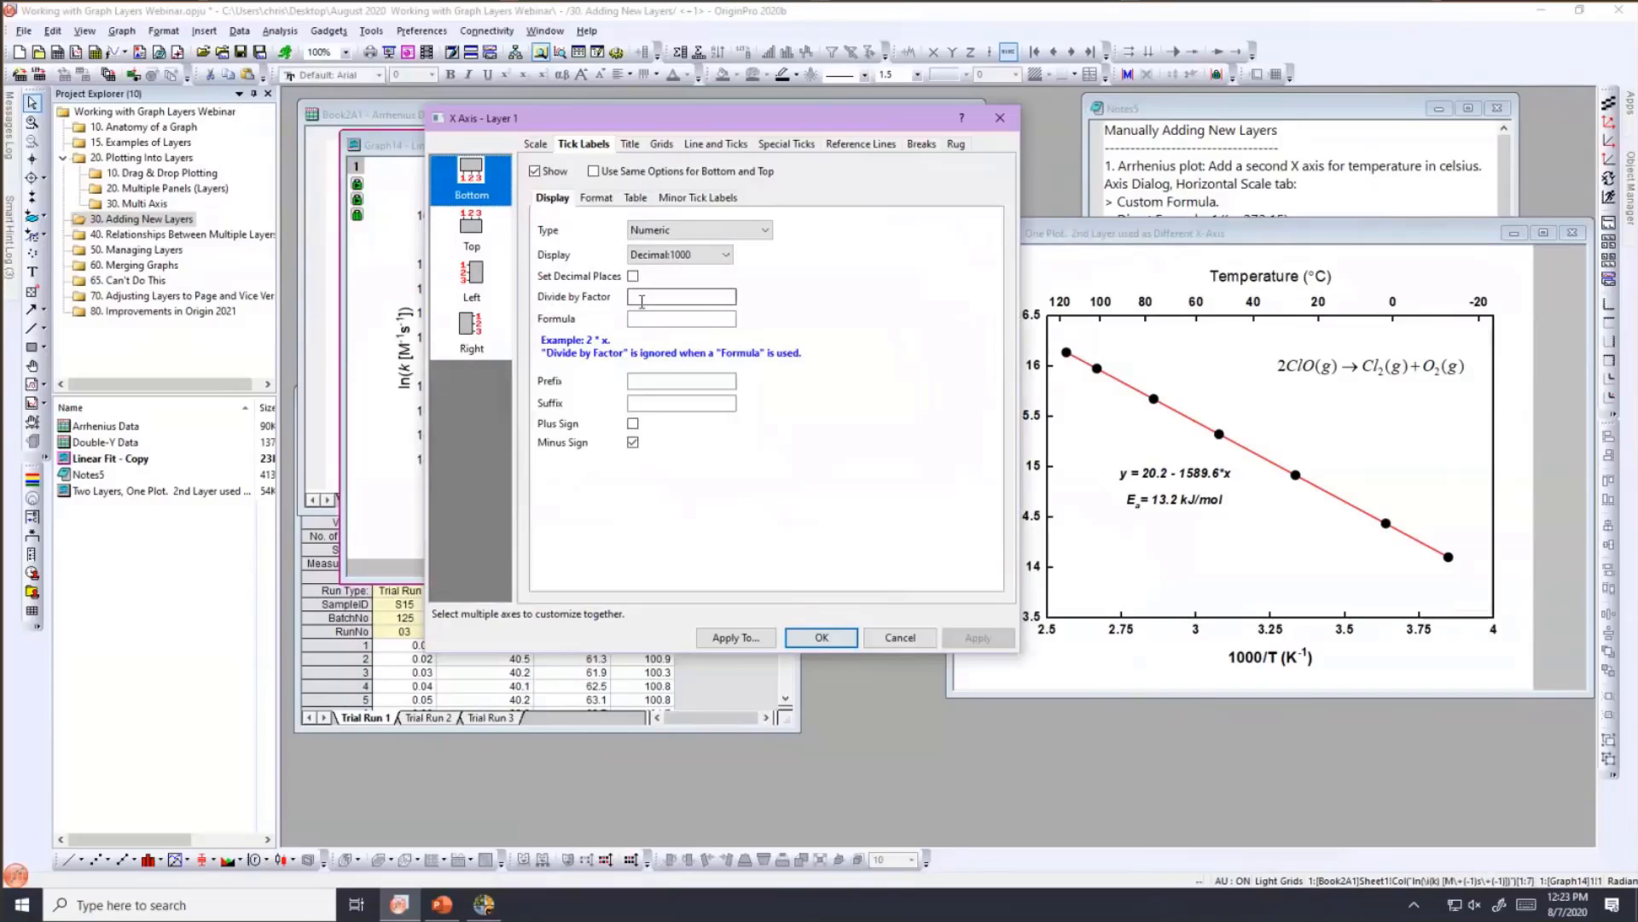
click(642, 299)
text(1/1000)
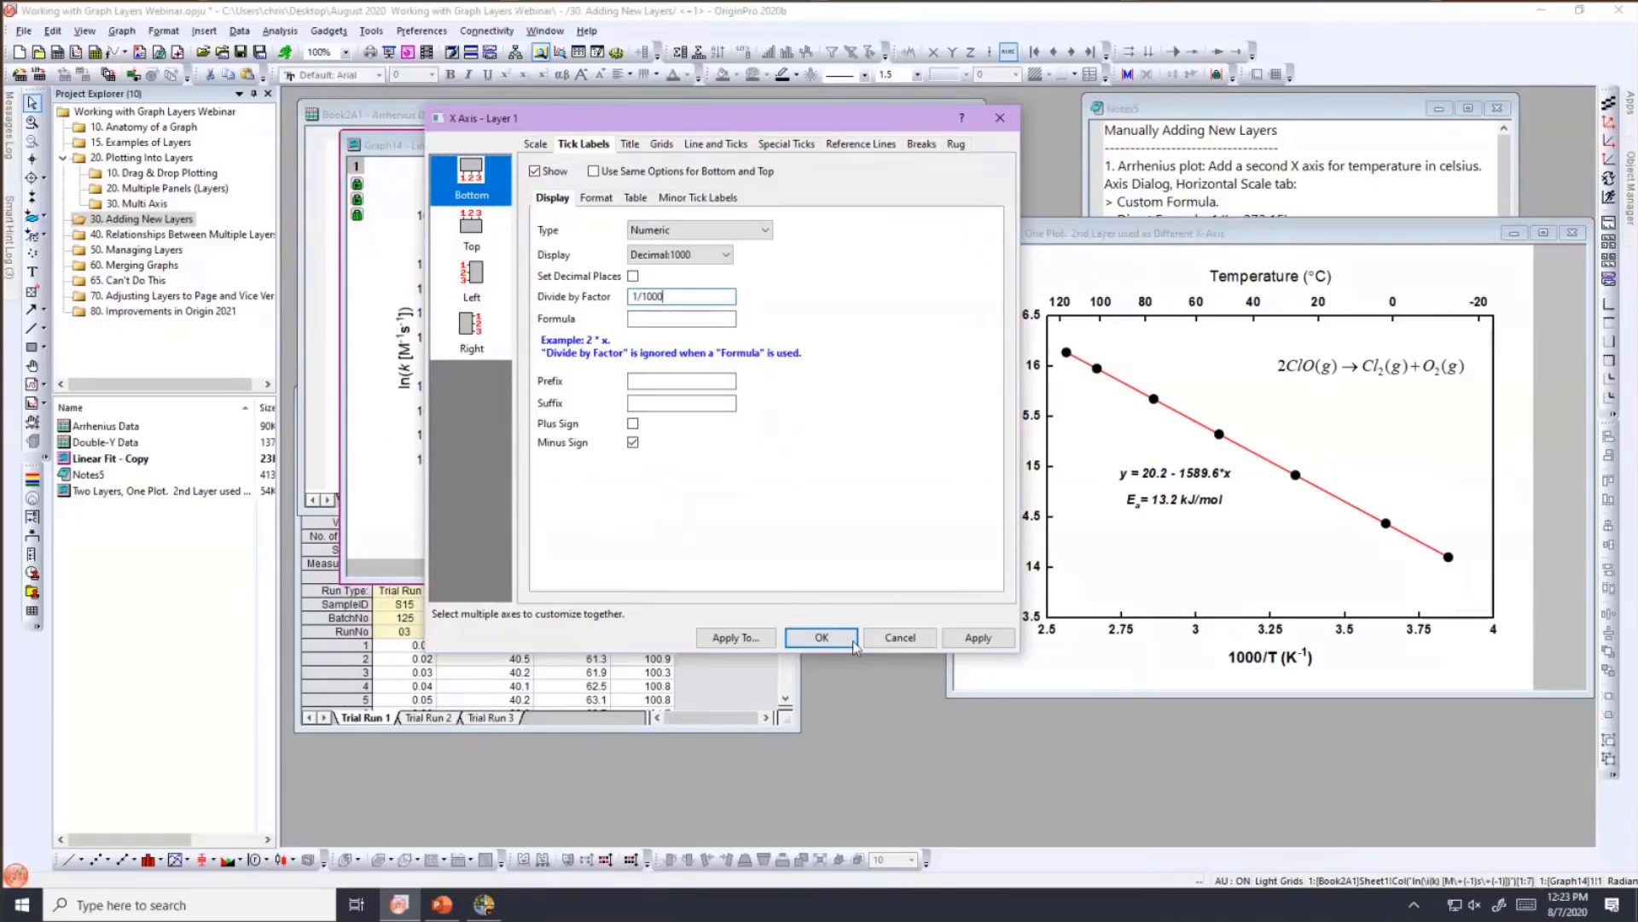
click(821, 637)
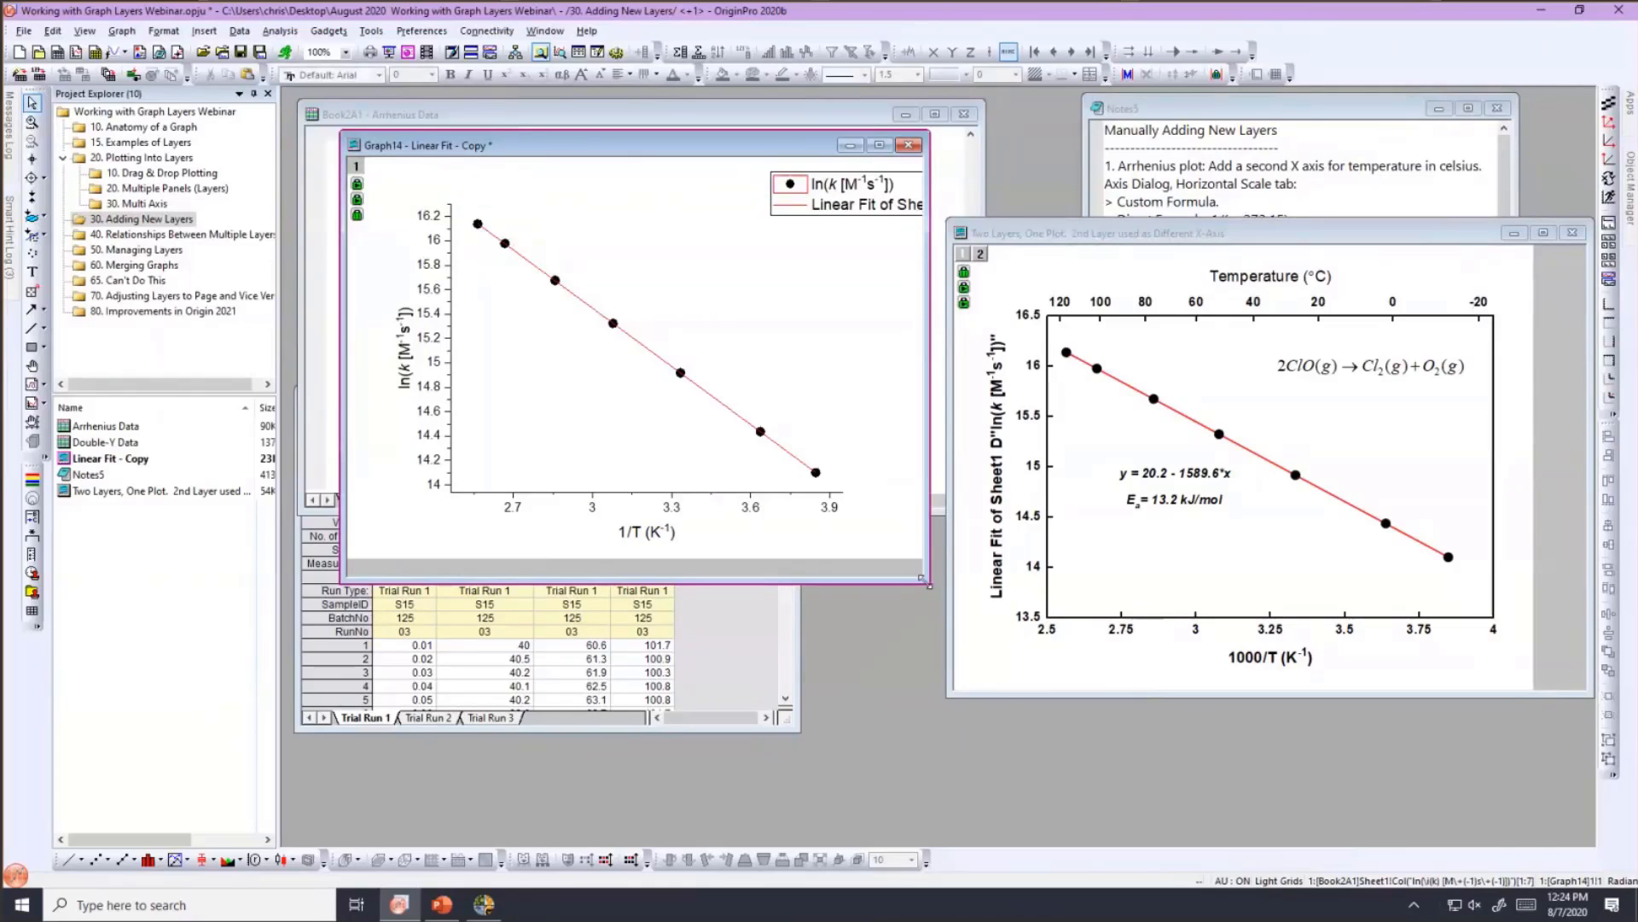
- Enlarge the Linear Fit - Copy graph window and insert a new Top-X (Linked Y Scale and Dimension) layer
drag(925, 581, 1015, 634)
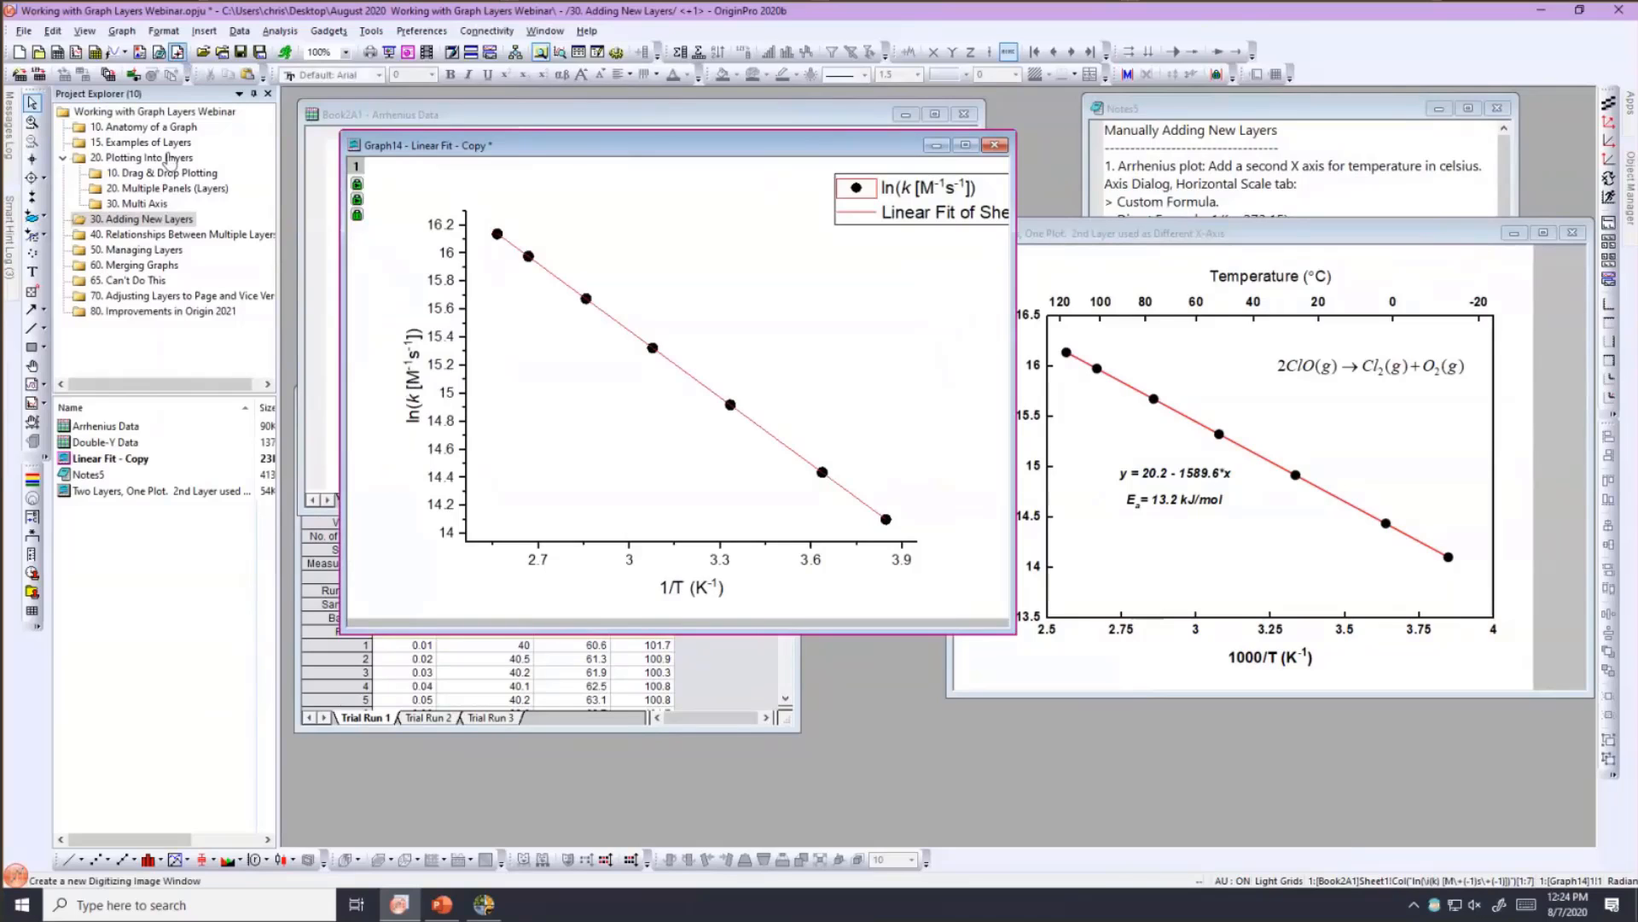
click(204, 31)
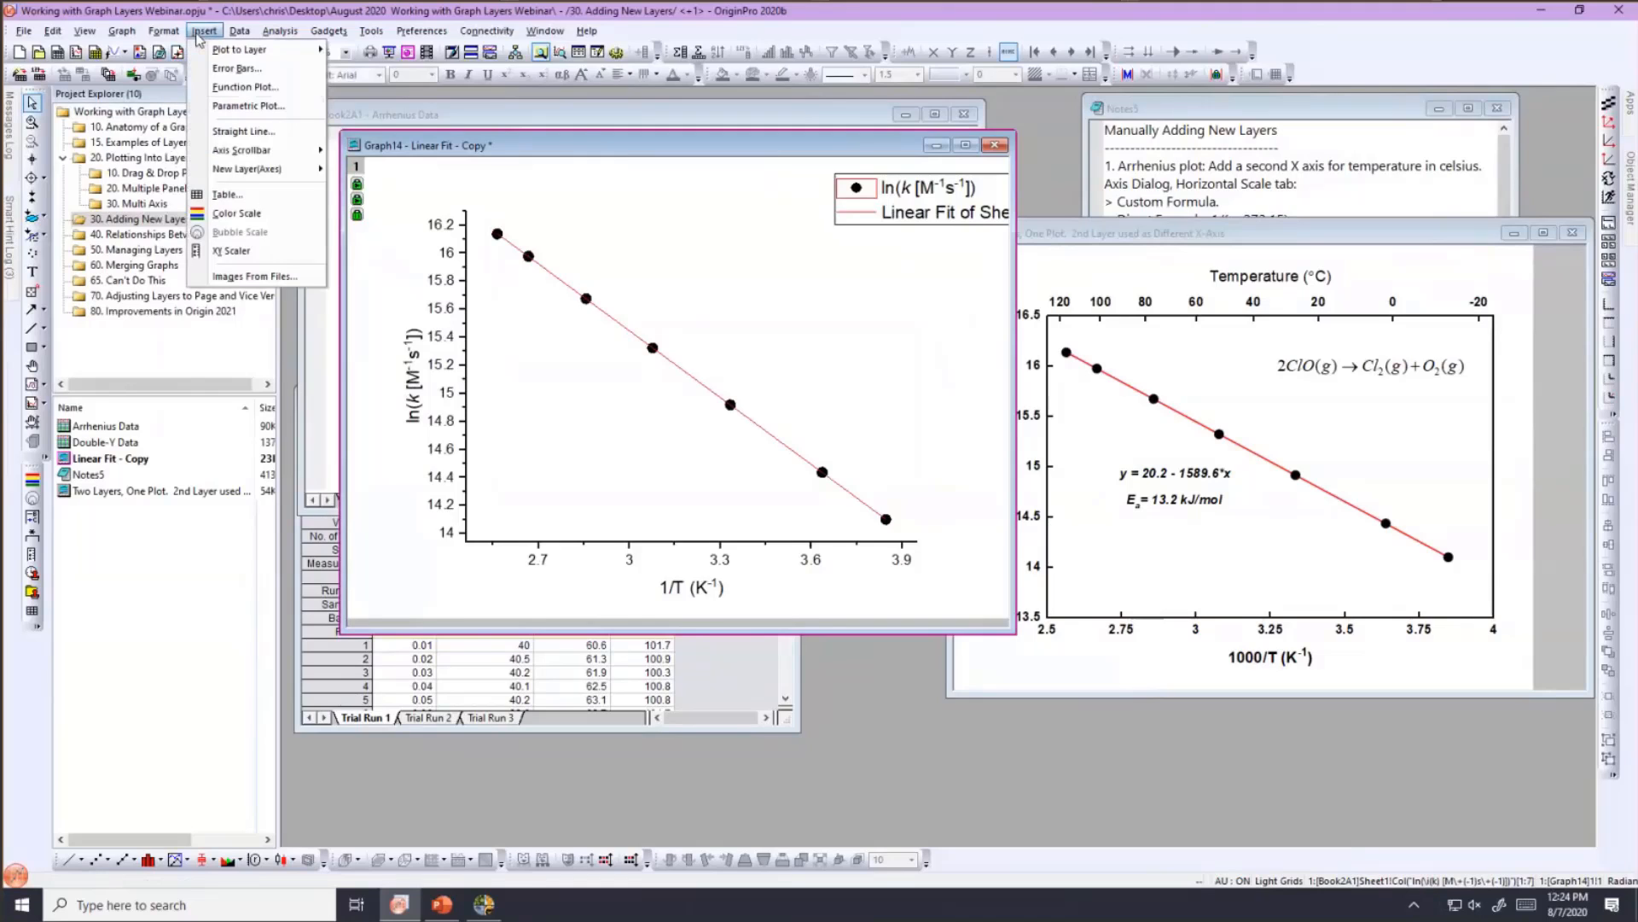
mouse_move(202, 168)
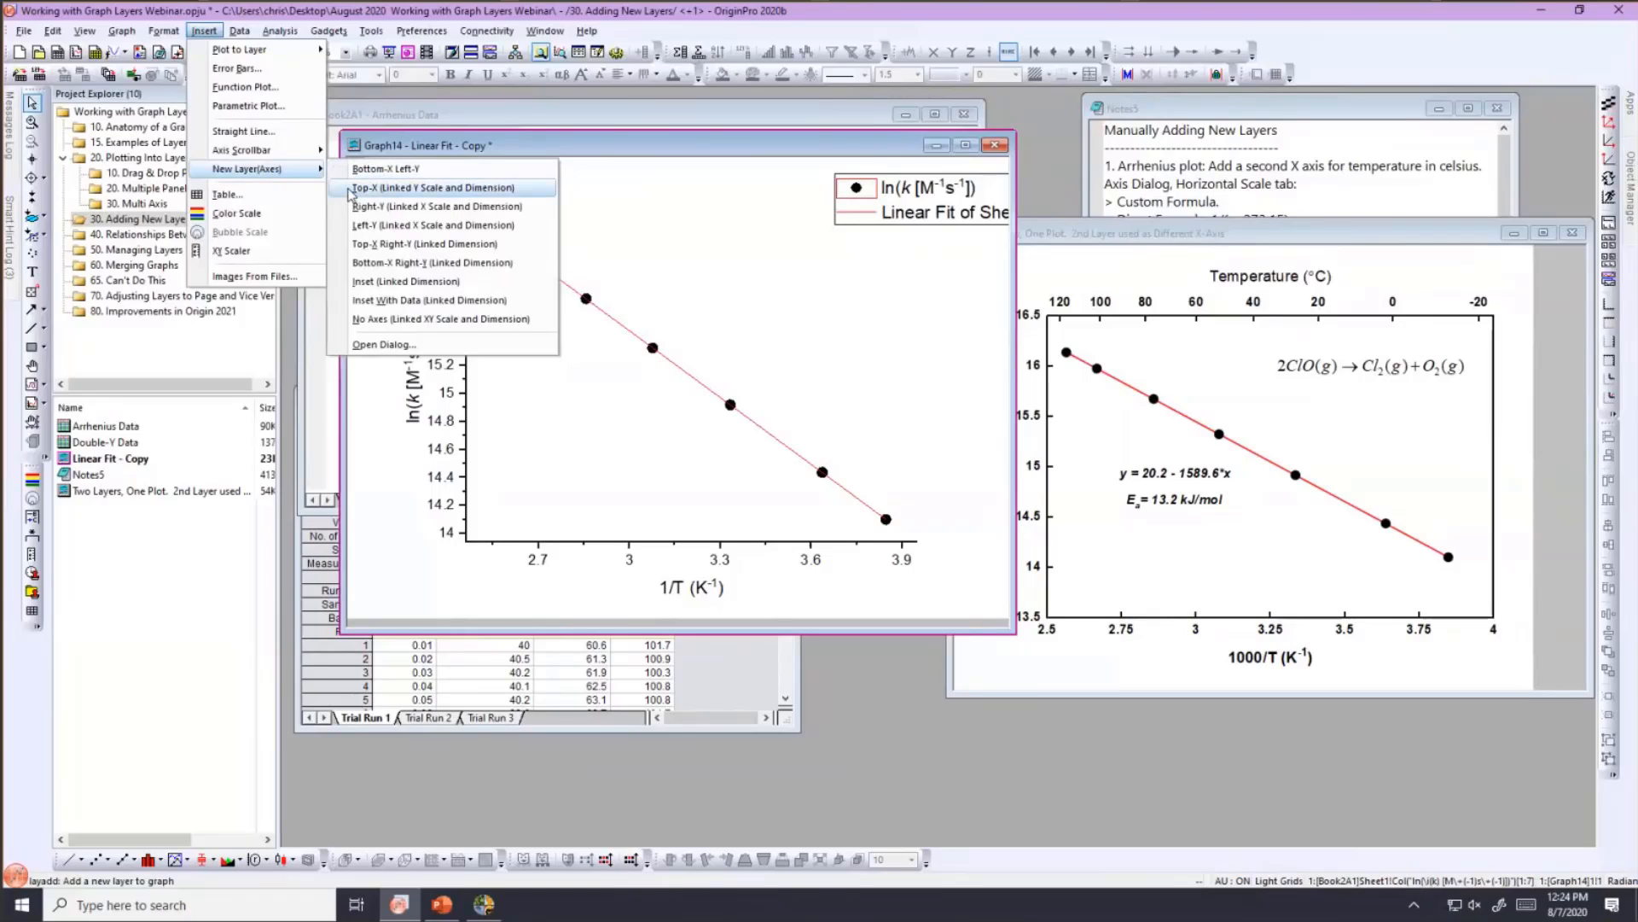
click(350, 189)
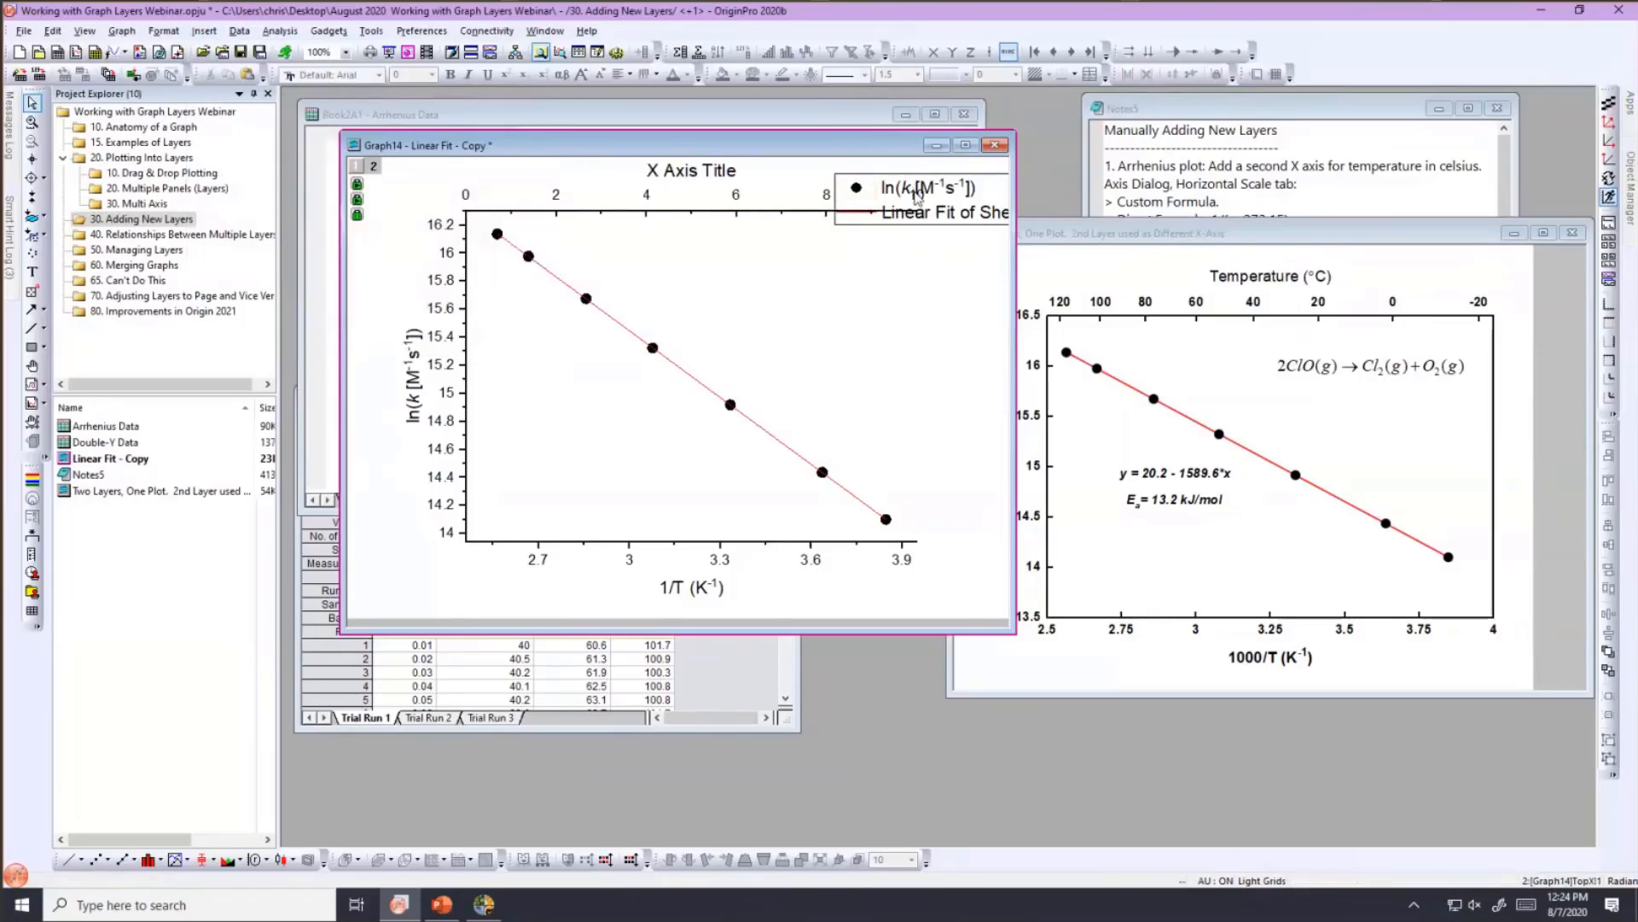
- Undo the accidental move of the top axis tick labels and delete the legend from the Linear Fit - Copy graph
drag(918, 196, 874, 303)
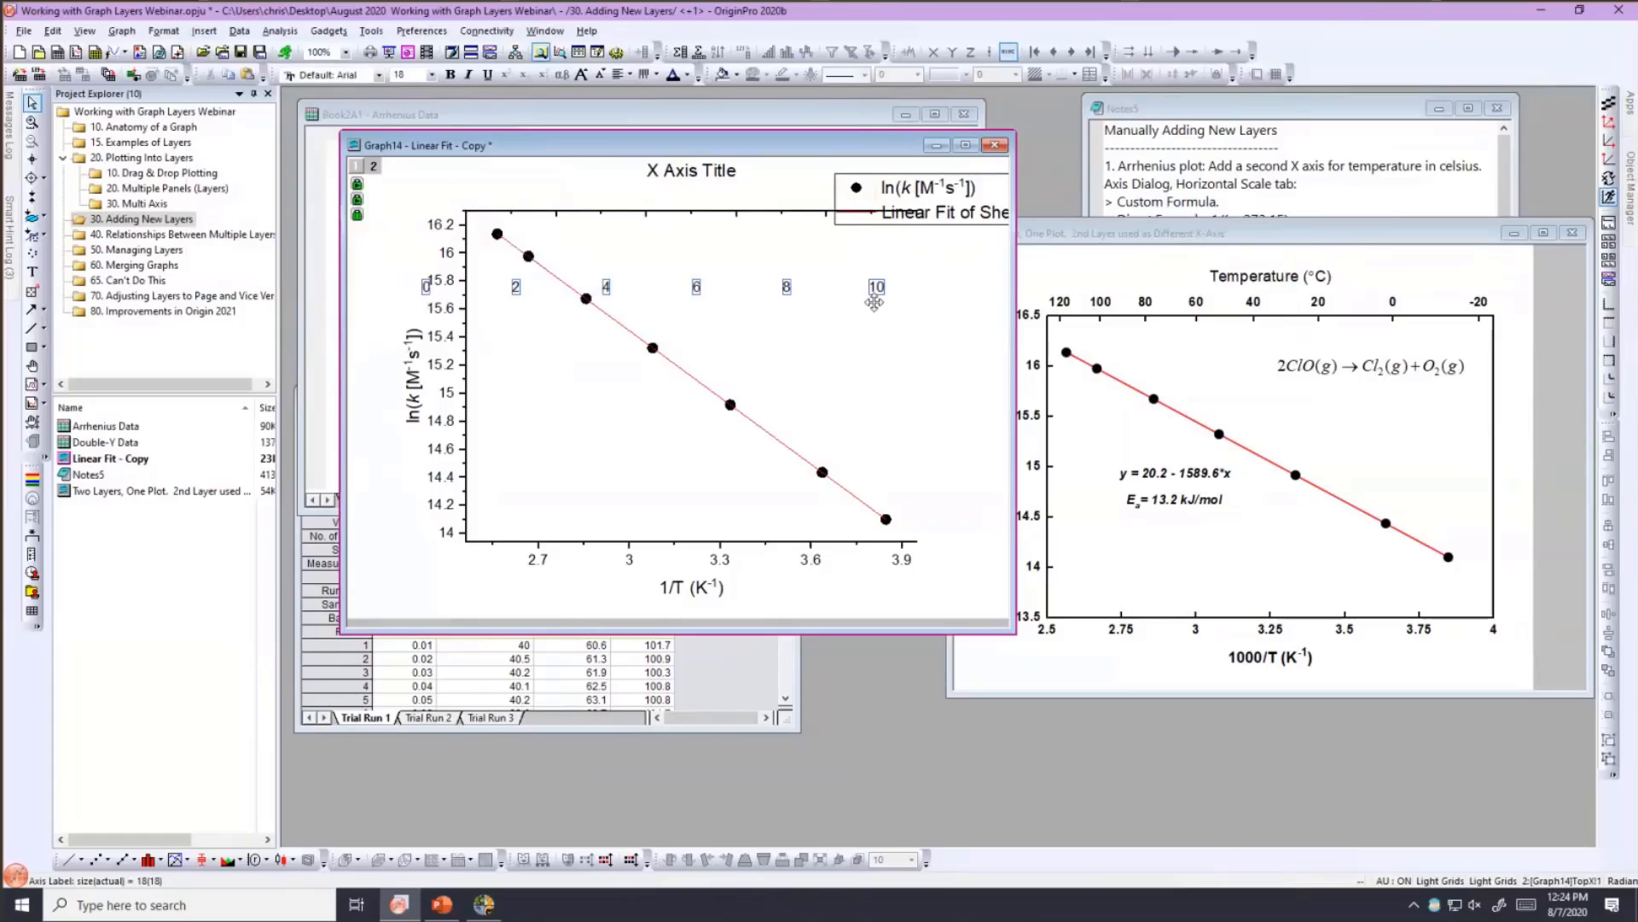
key(ctrl+z)
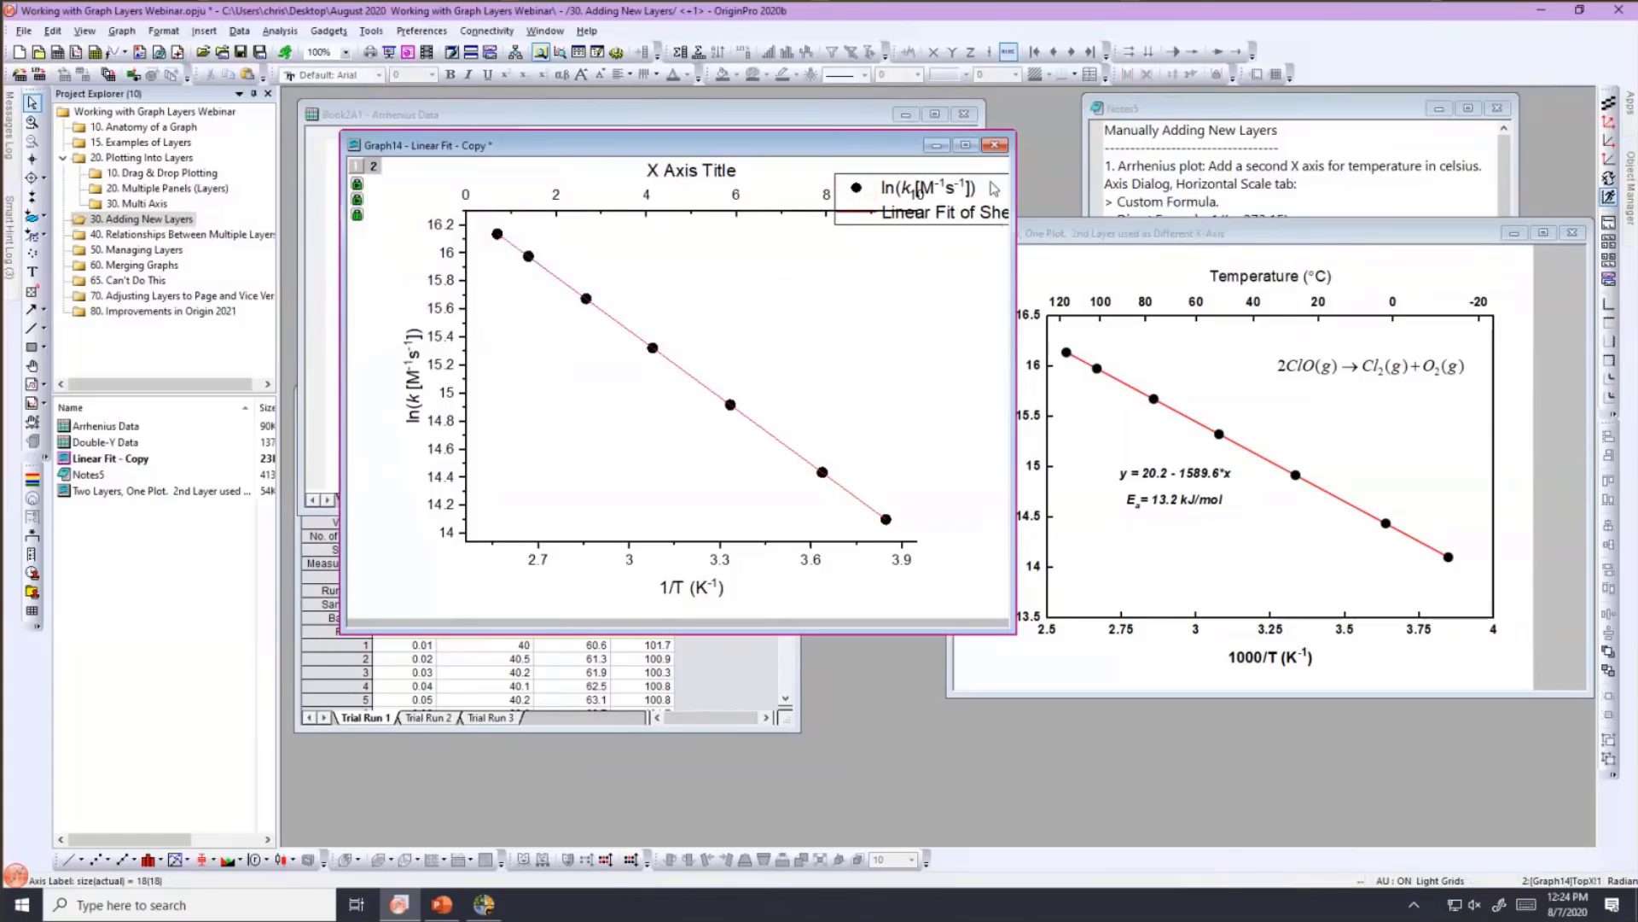
click(853, 319)
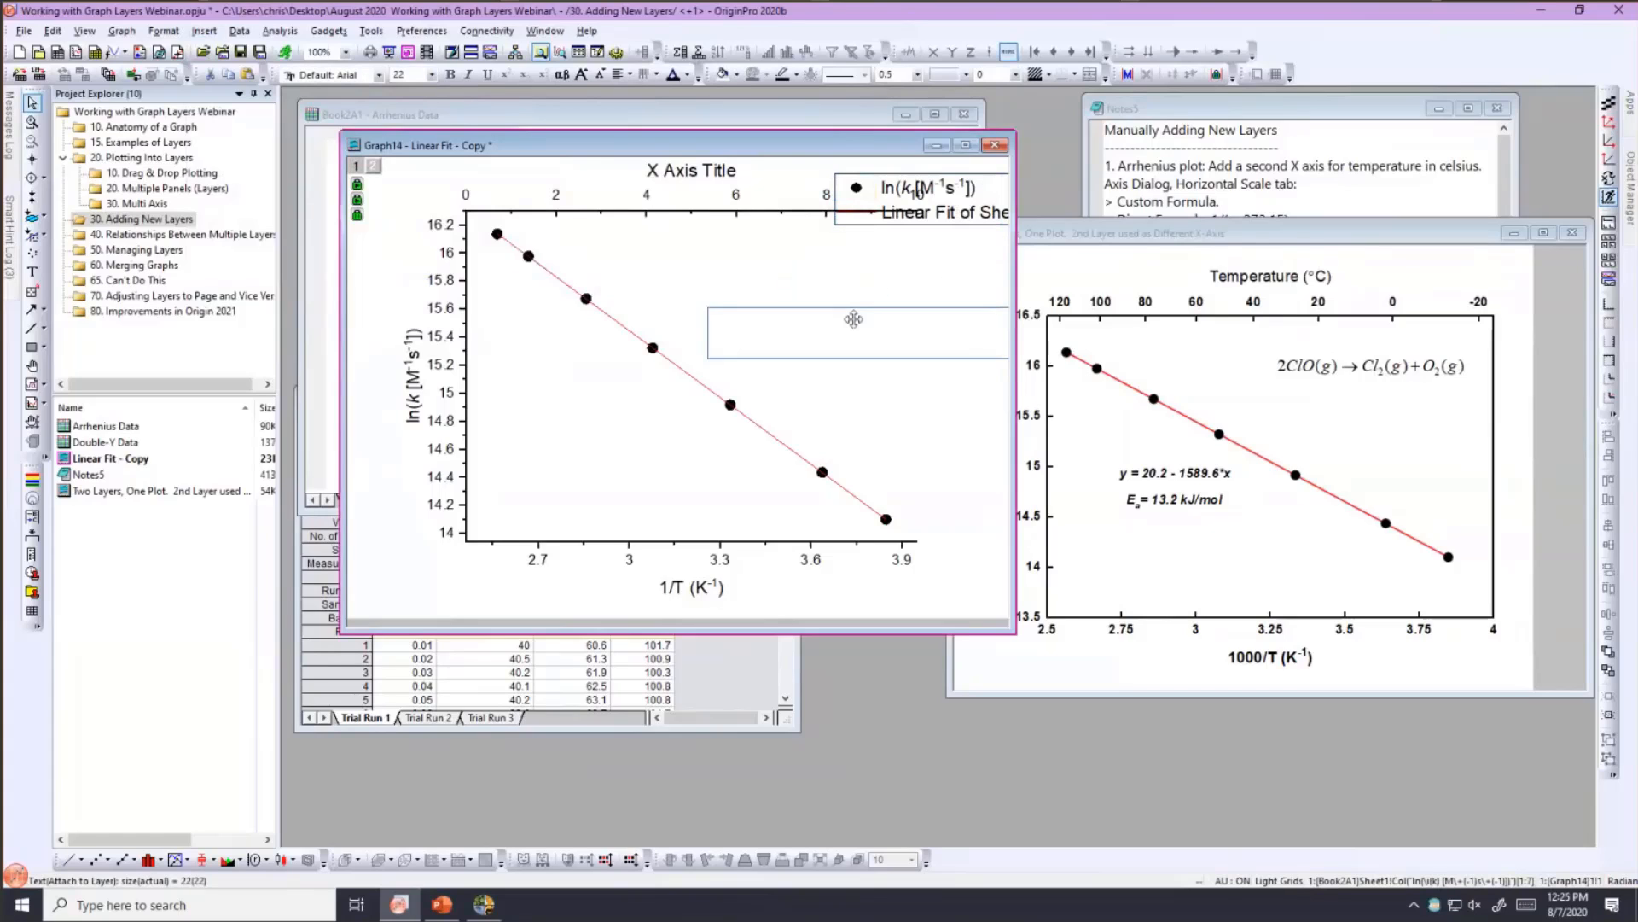
drag(853, 319, 855, 317)
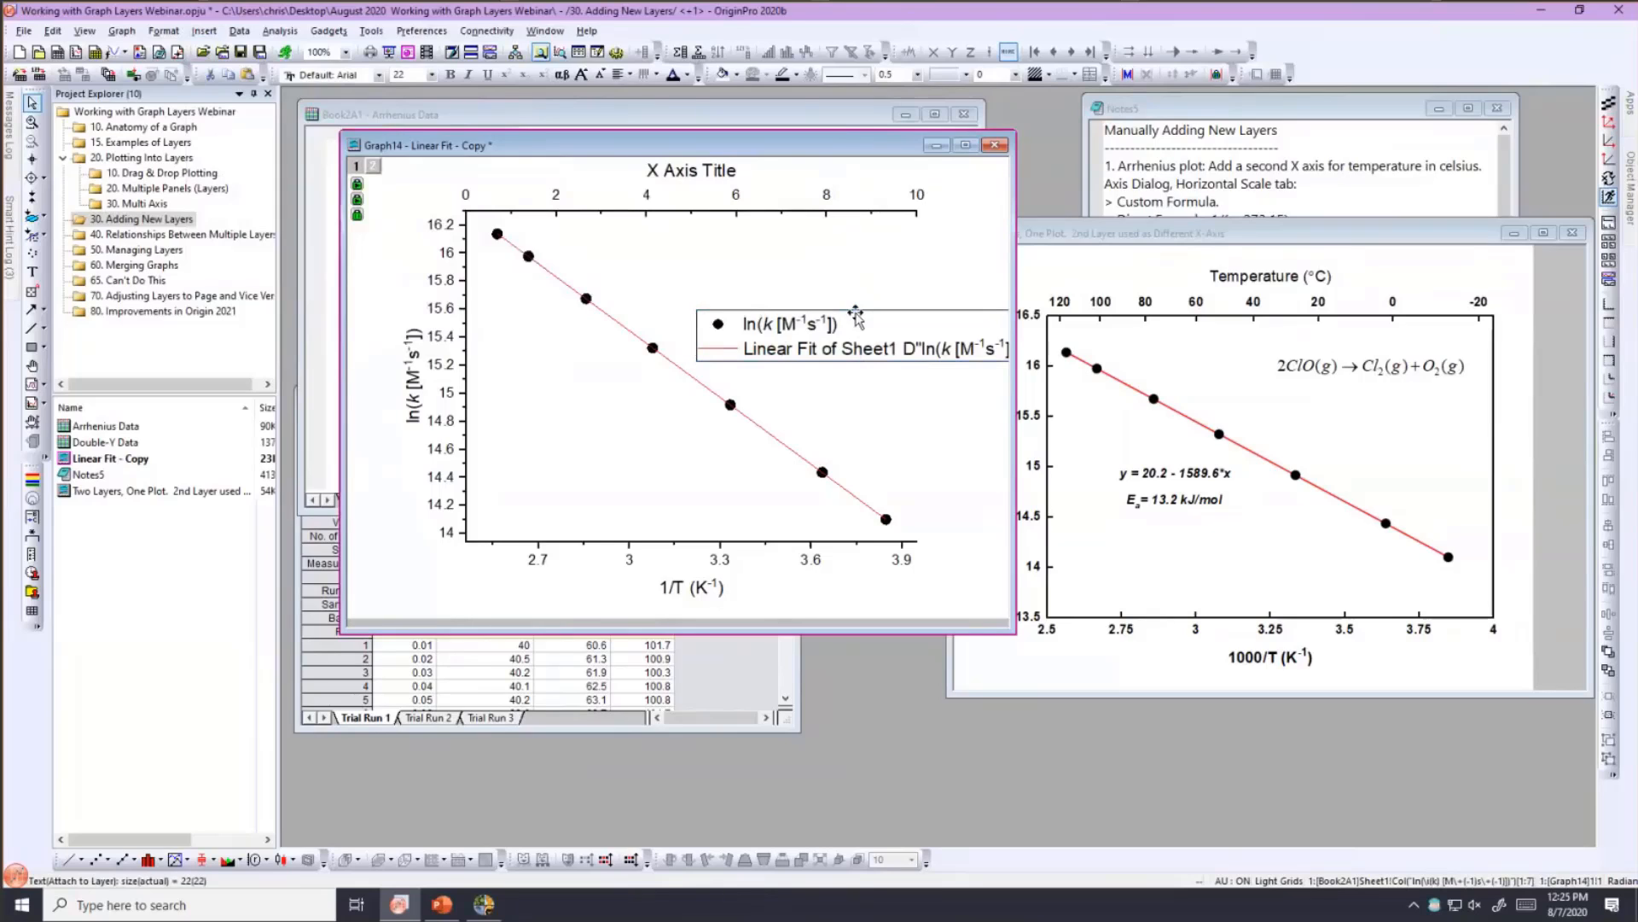
key(Delete)
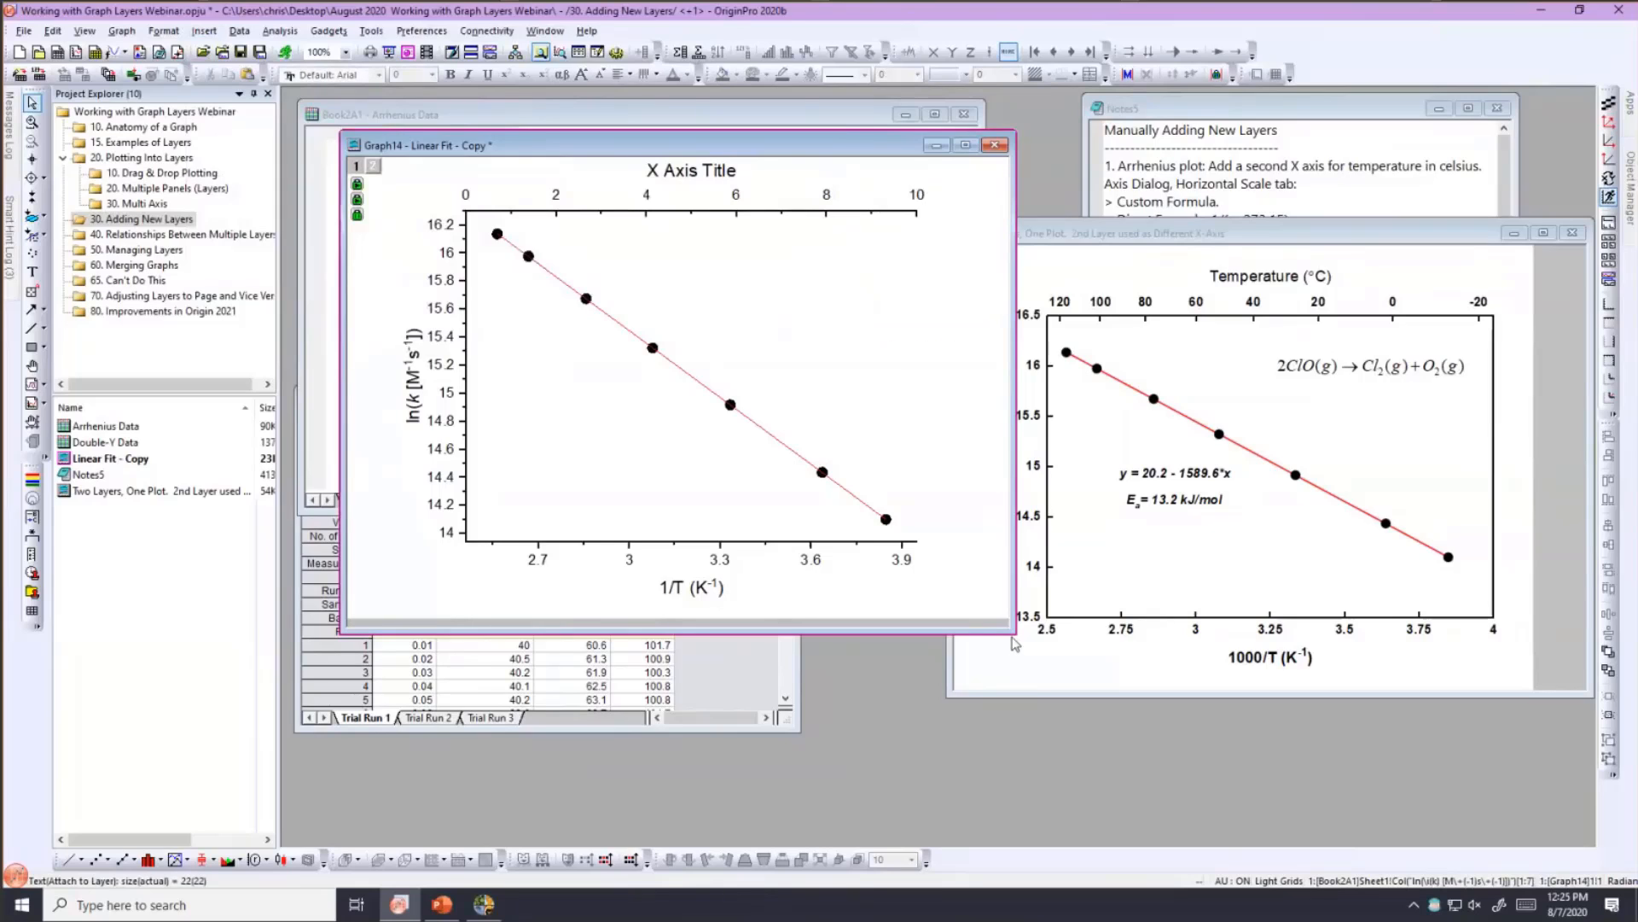
- Slightly enlarge the Linear Fit - Copy graph, move the Two Layers, One Plot graph below the notes and extend the notes window downward
drag(1014, 642, 1030, 658)
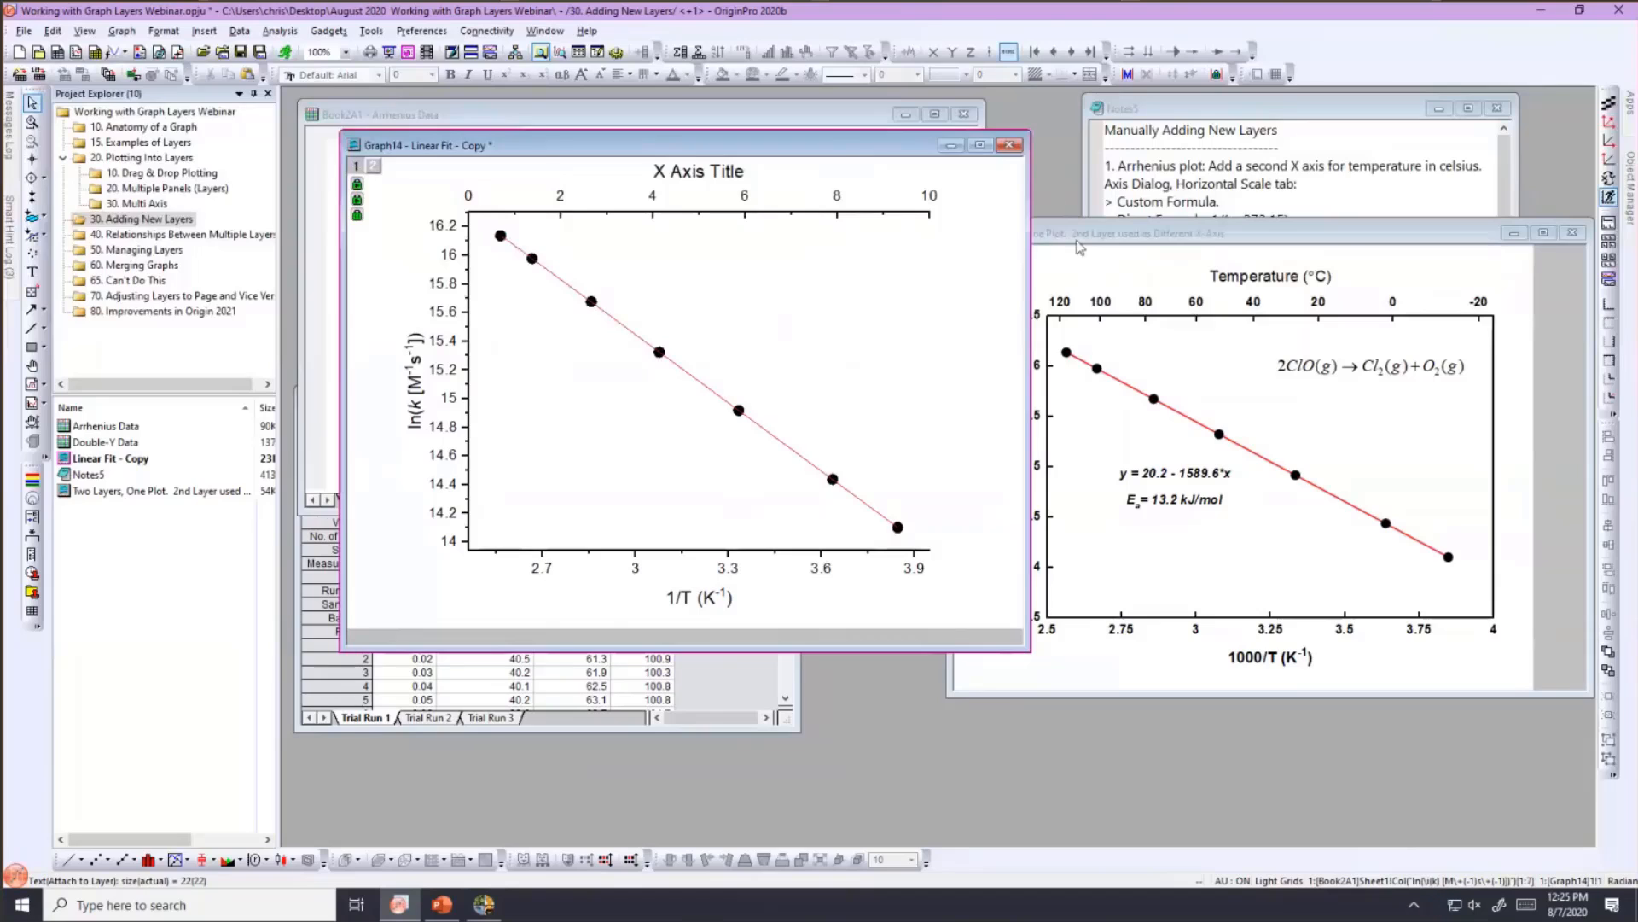
click(1080, 247)
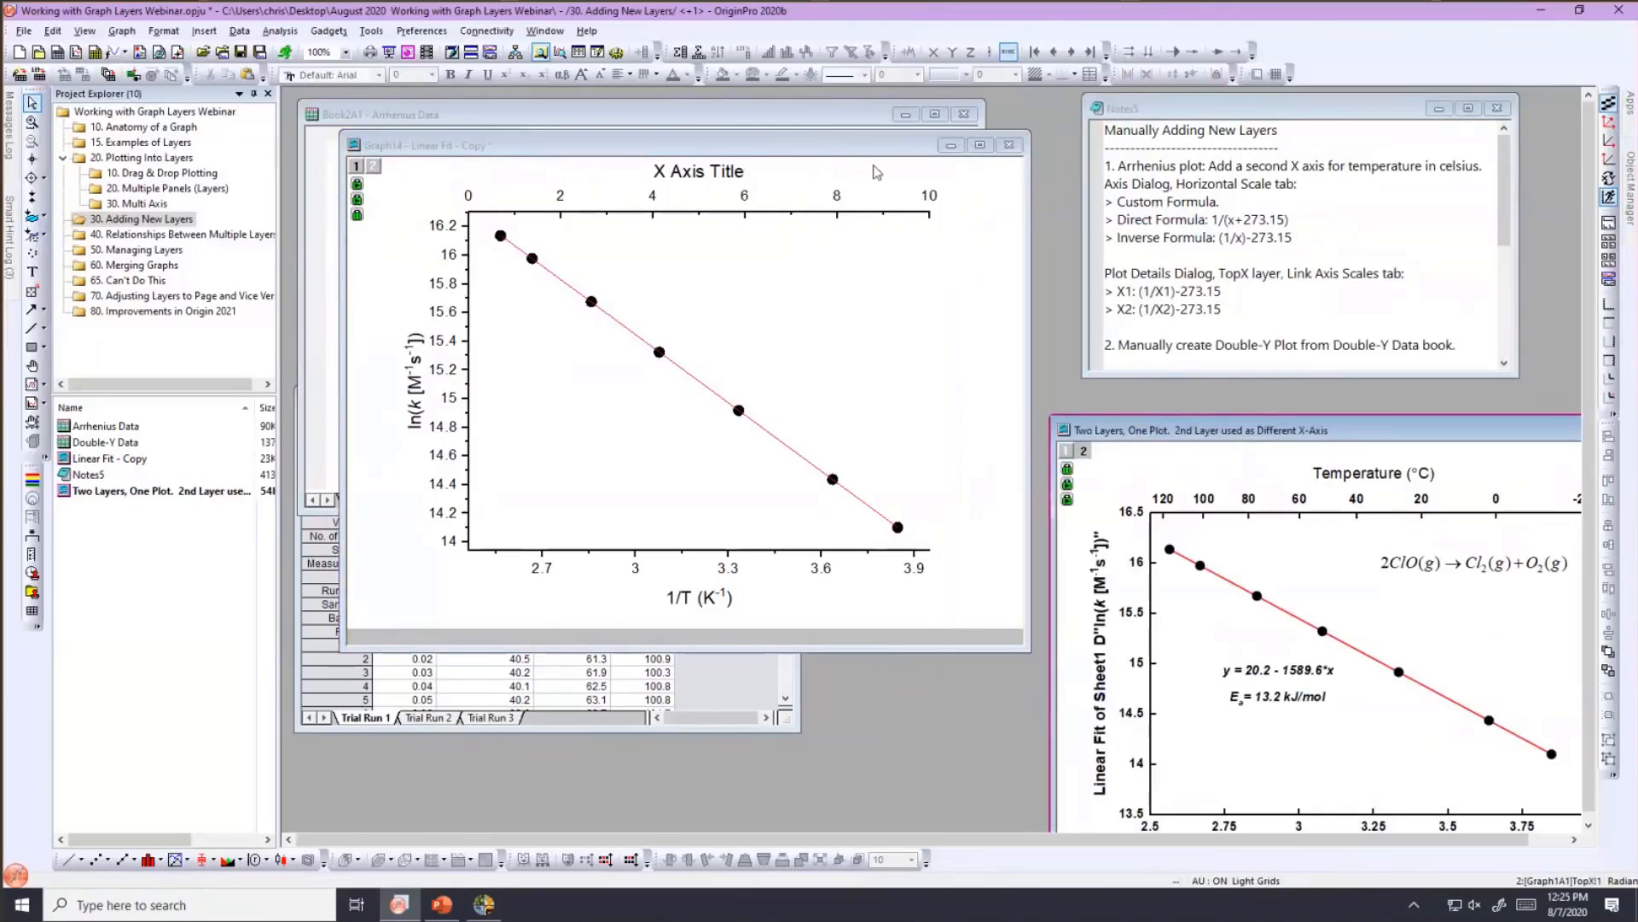
drag(860, 151, 835, 154)
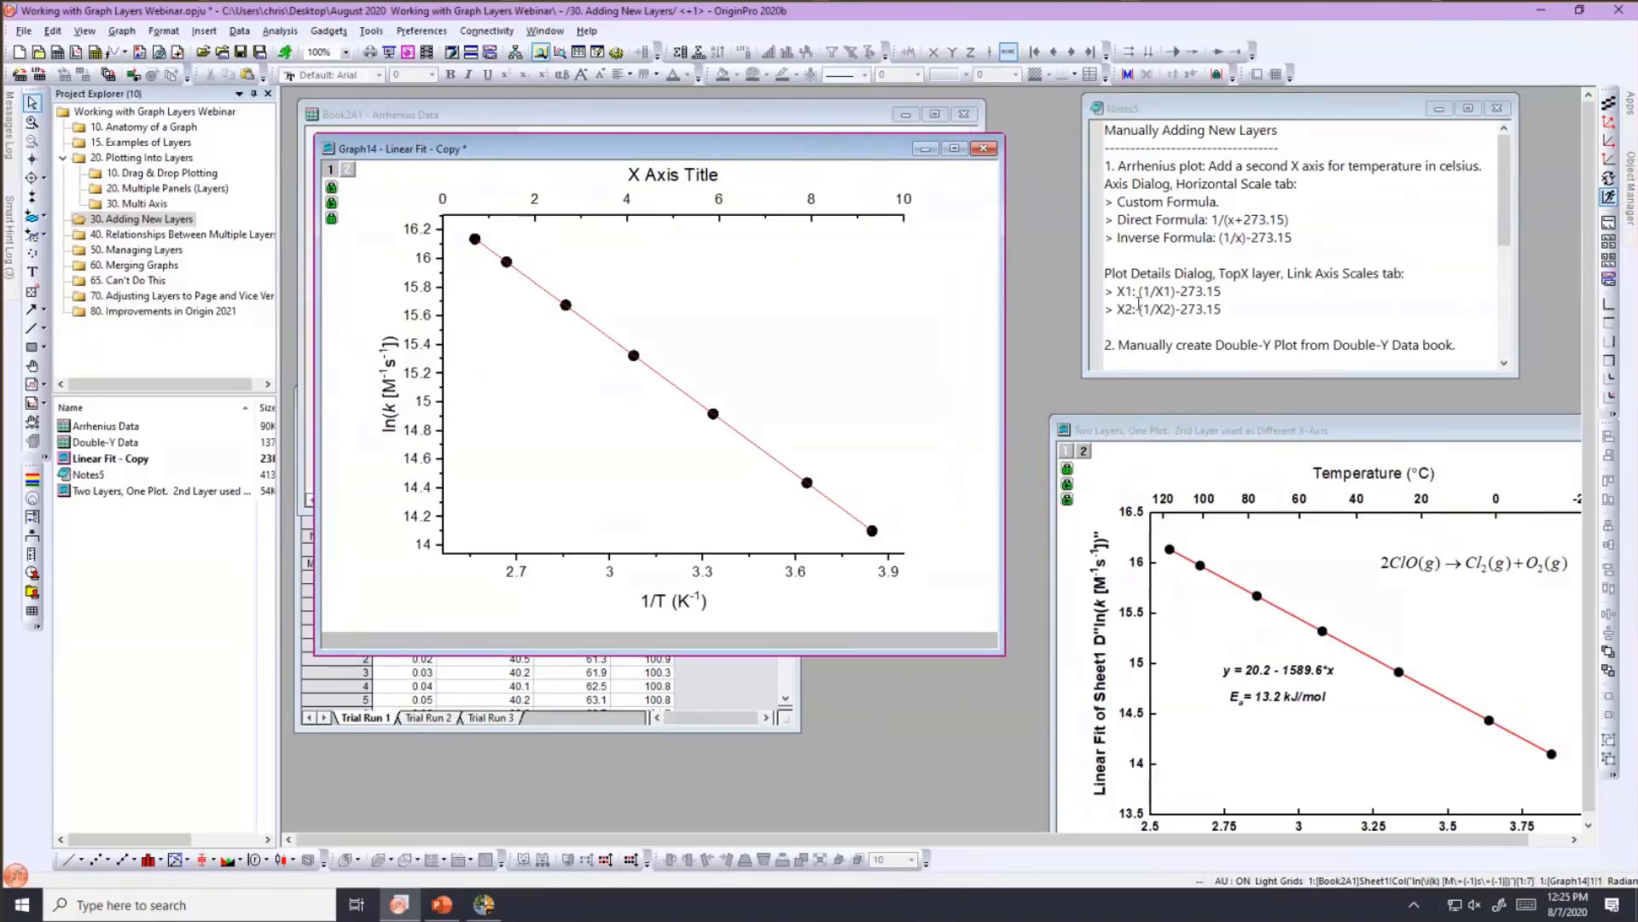
click(1173, 369)
drag(1175, 418, 1174, 418)
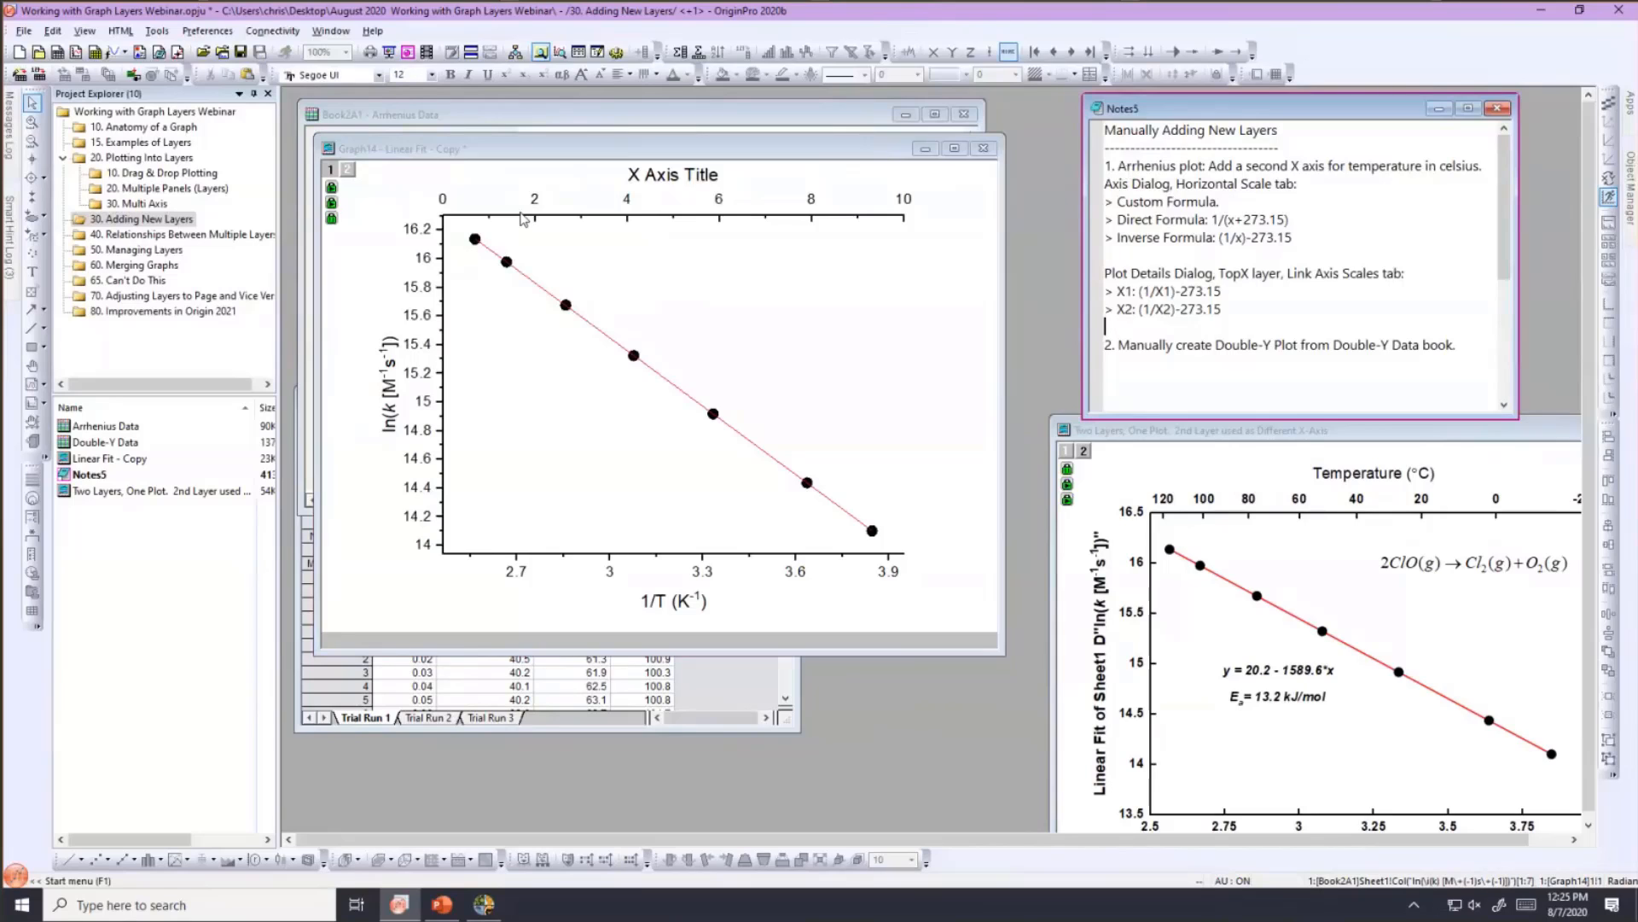
- Set the scale type of Layer 2's top X axis to Custom Formula
click(517, 222)
double_click(517, 217)
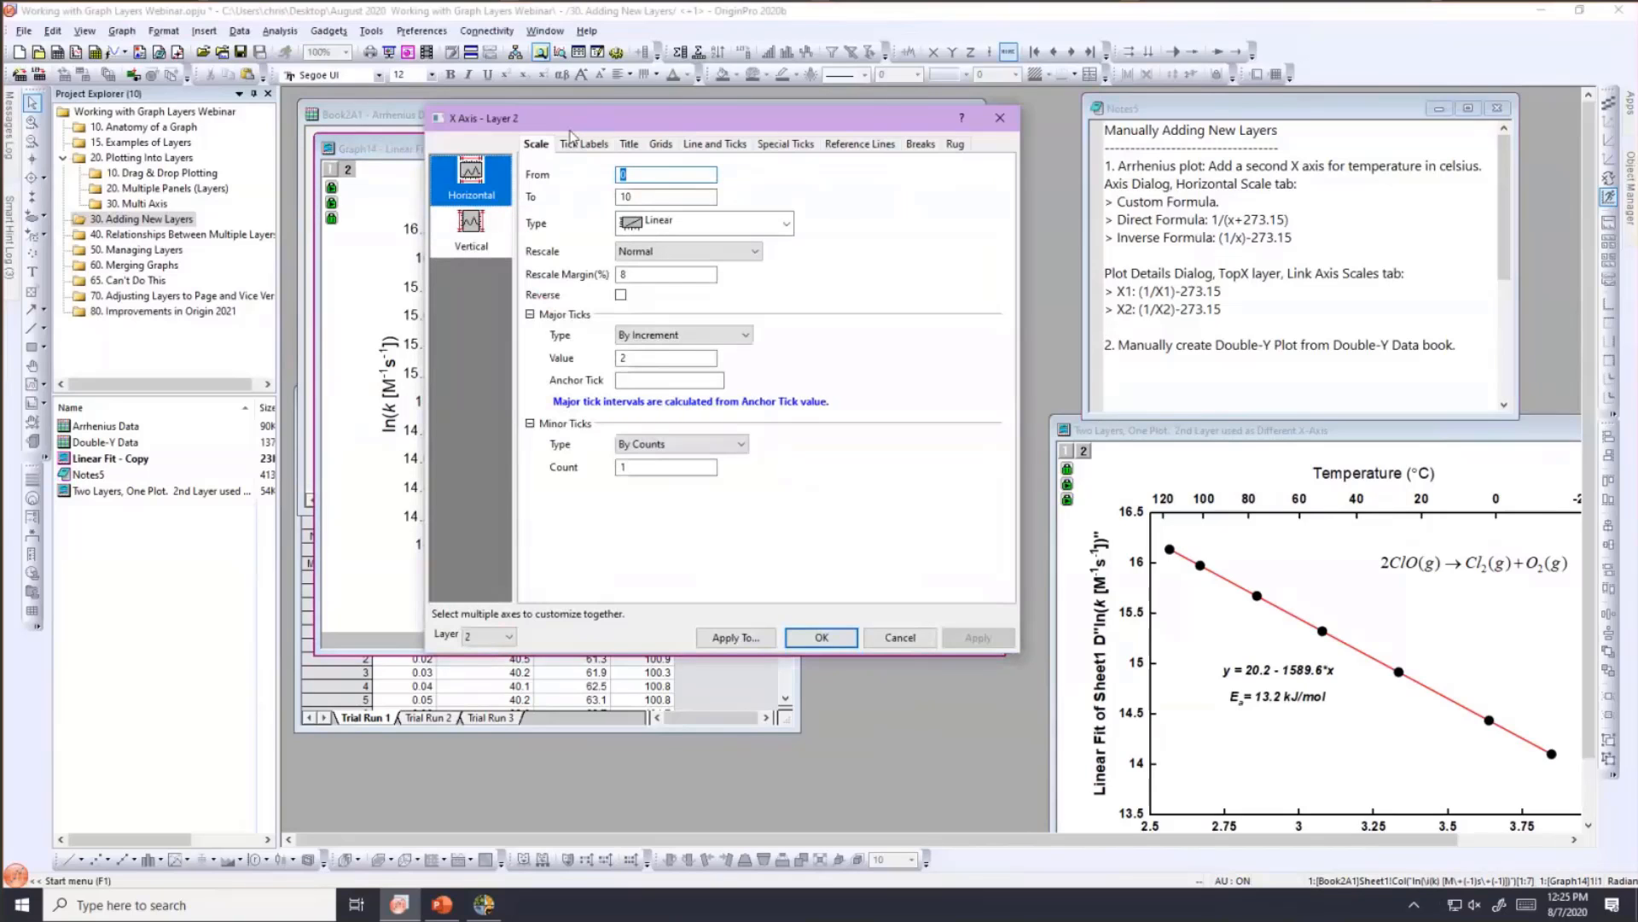
drag(590, 125, 535, 143)
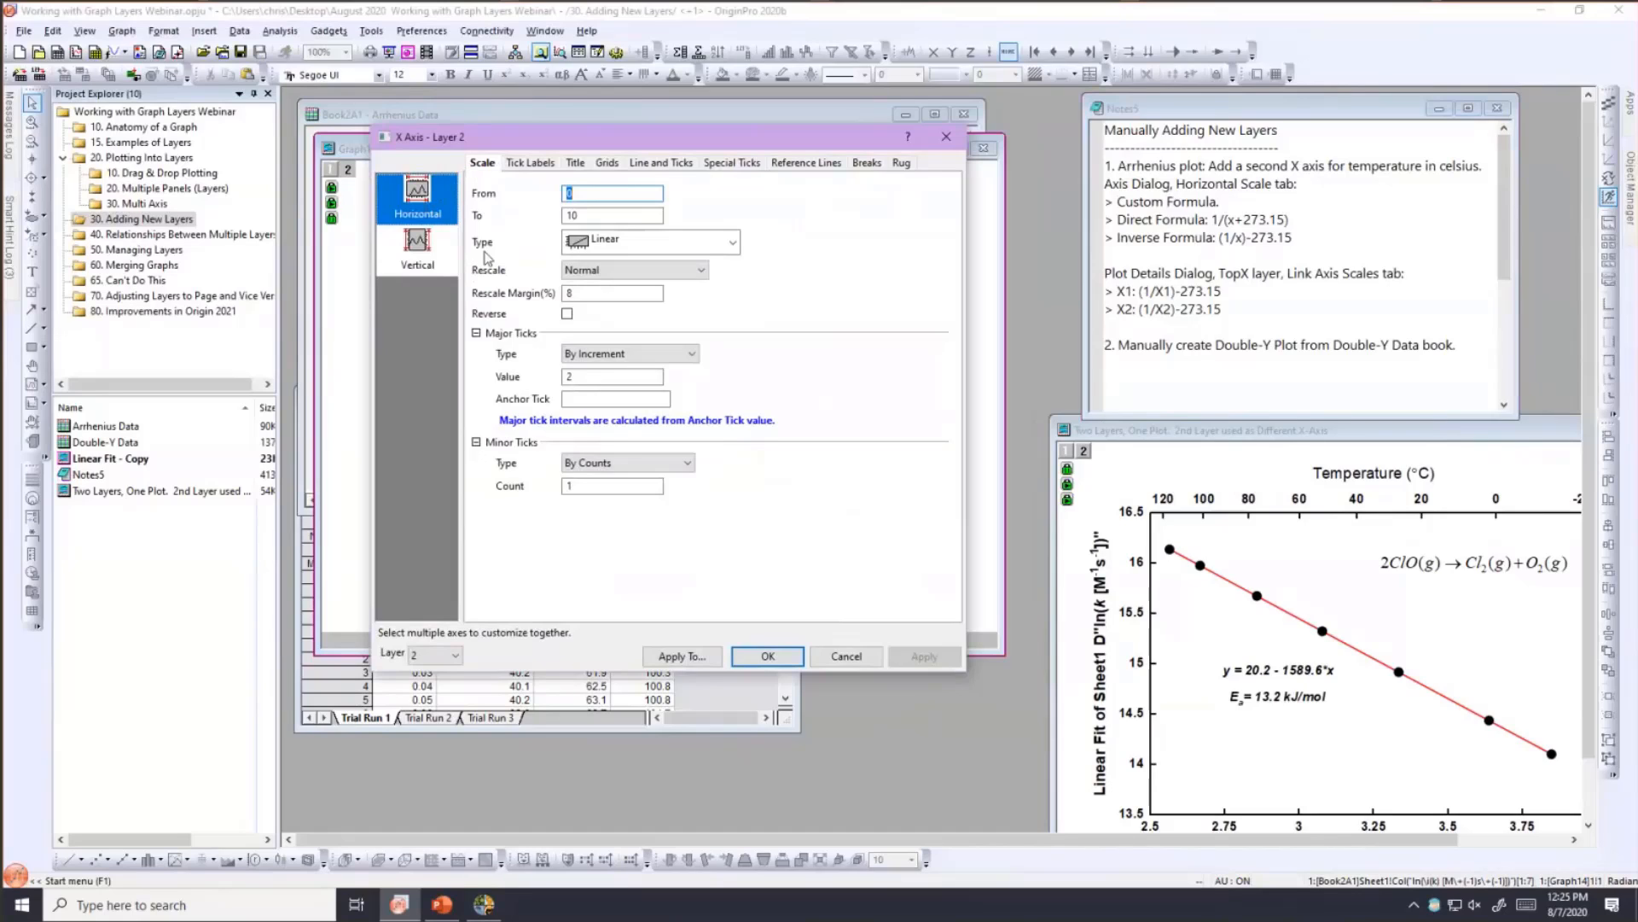
click(729, 243)
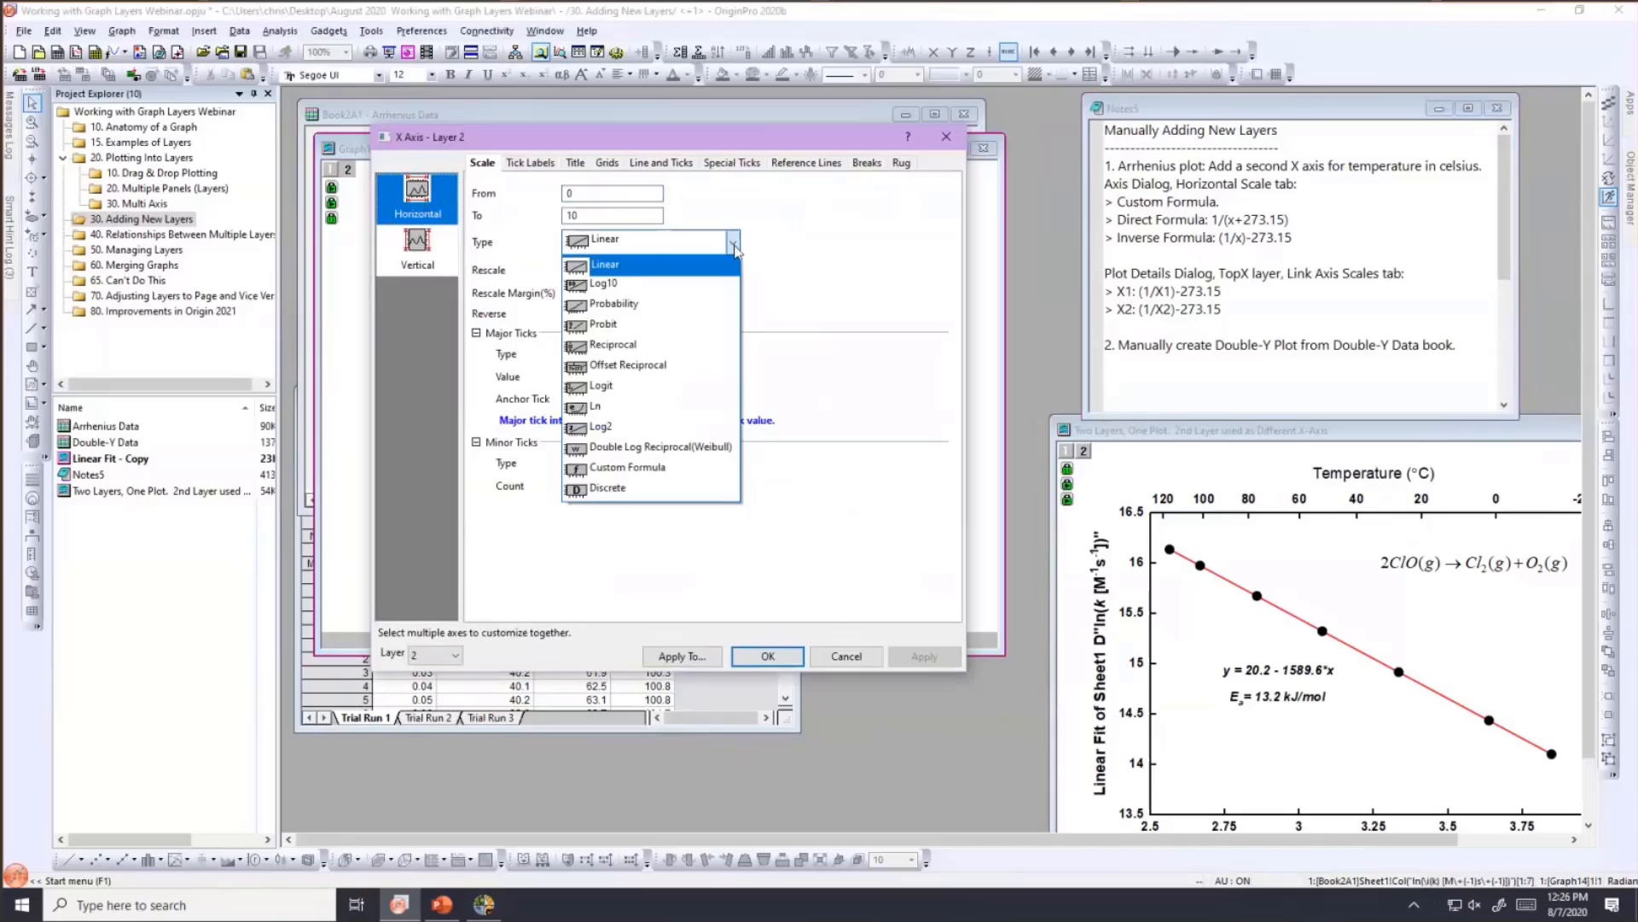
click(665, 467)
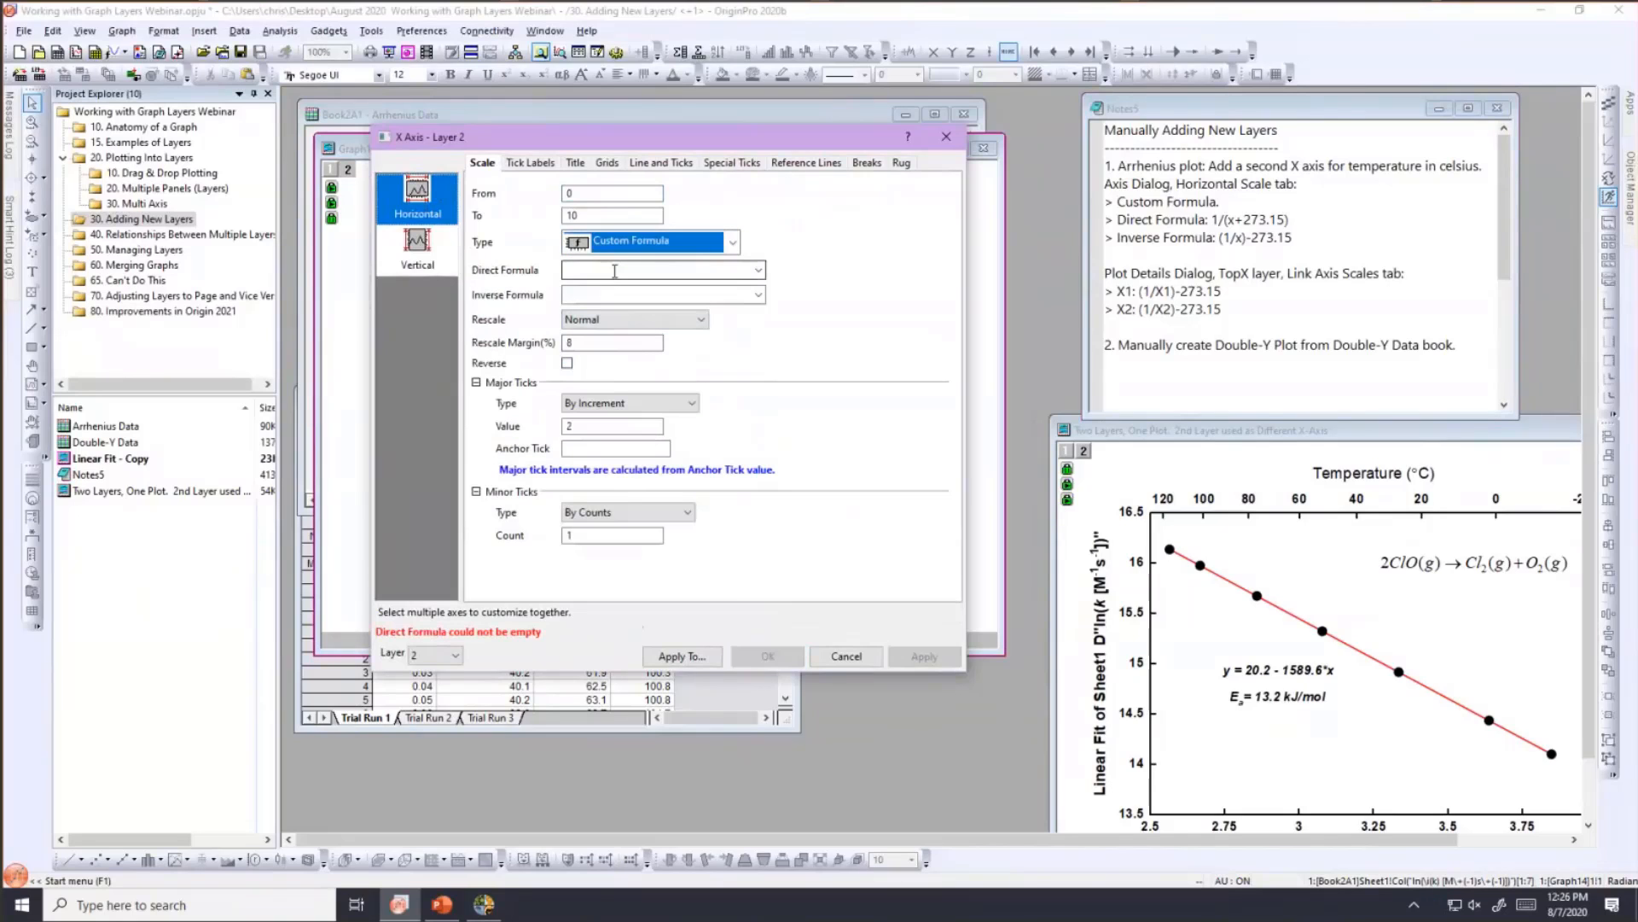
- Enter 1/(x+273.15) as the direct formula and (1/x)-273.15 as the inverse formula for Layer 2's X axis
key(Tab)
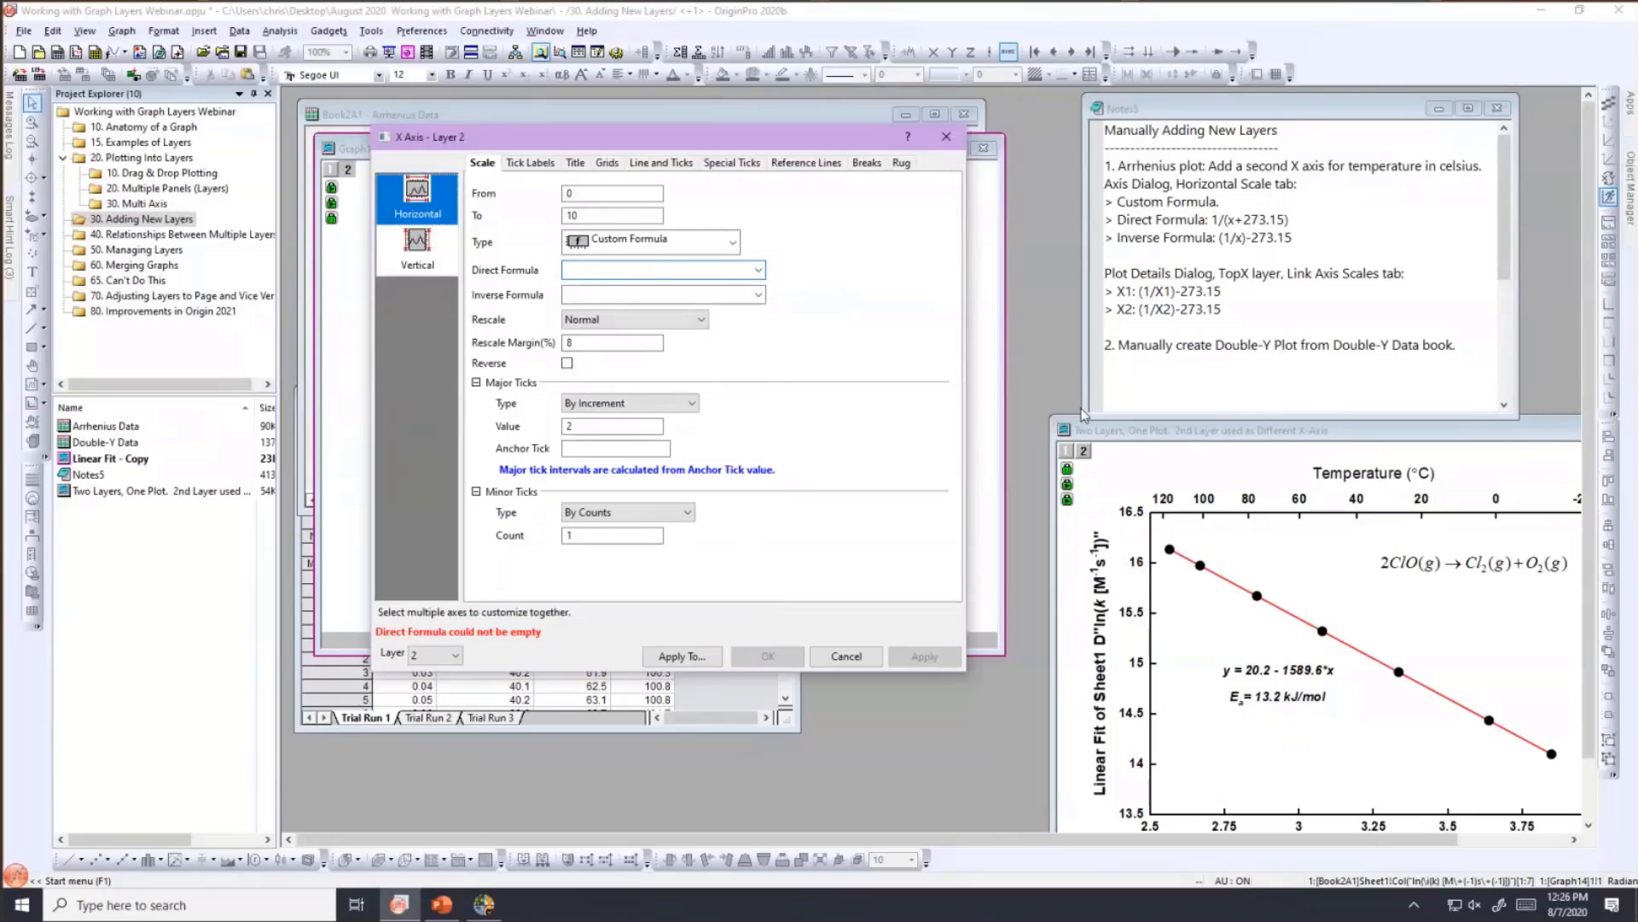
text(1/(x)
text(+273.15))
click(586, 290)
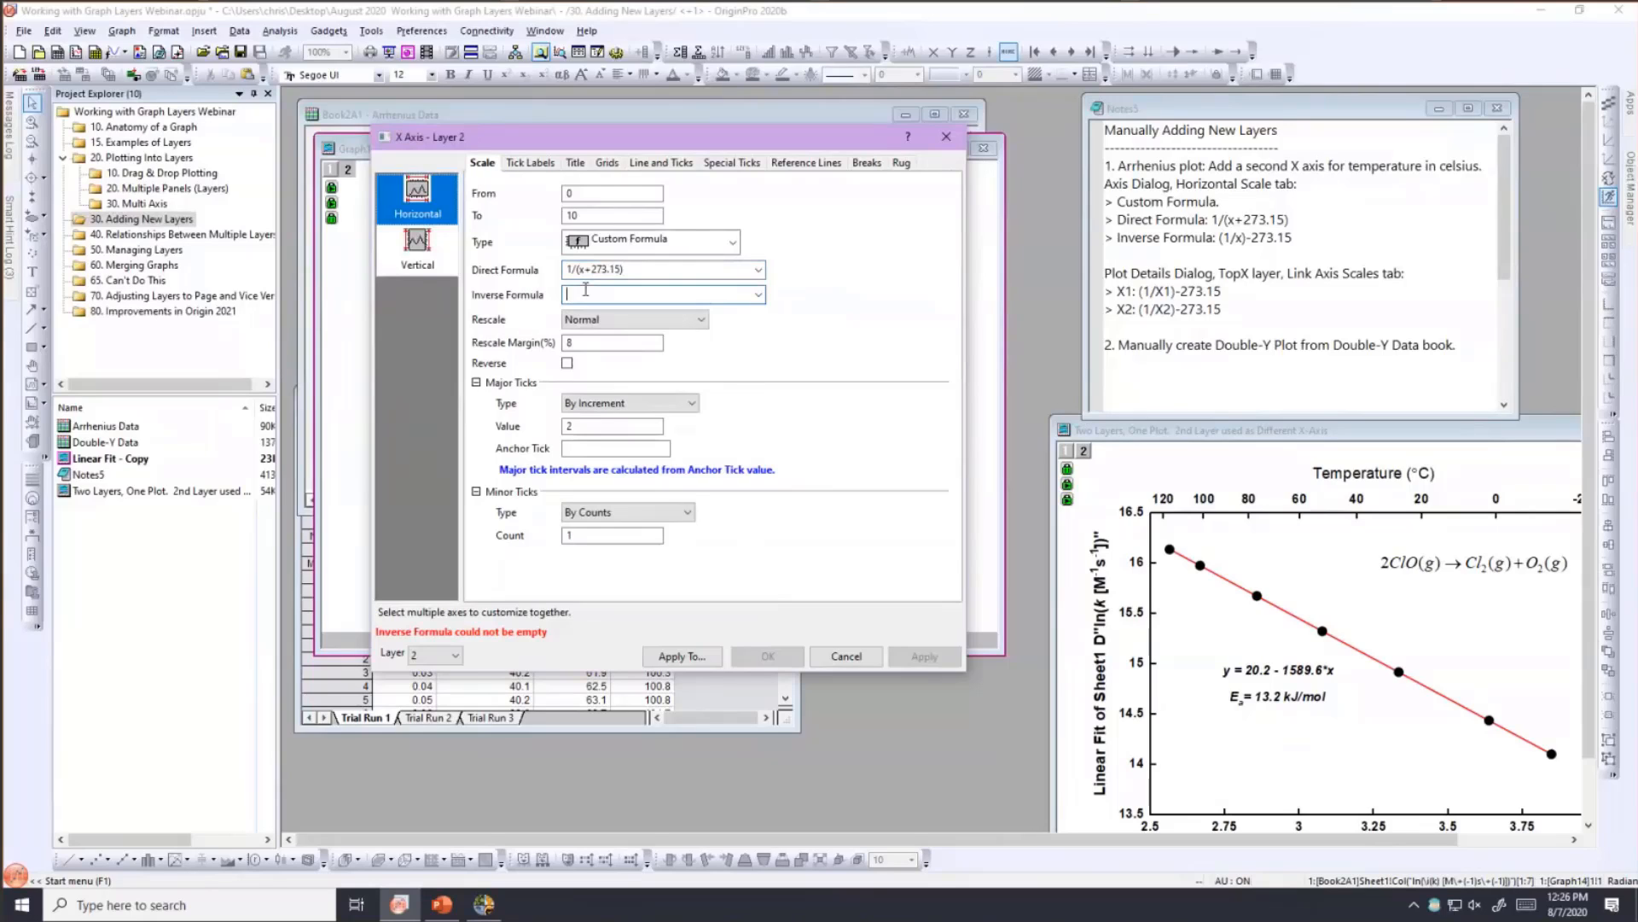
text((1/x)
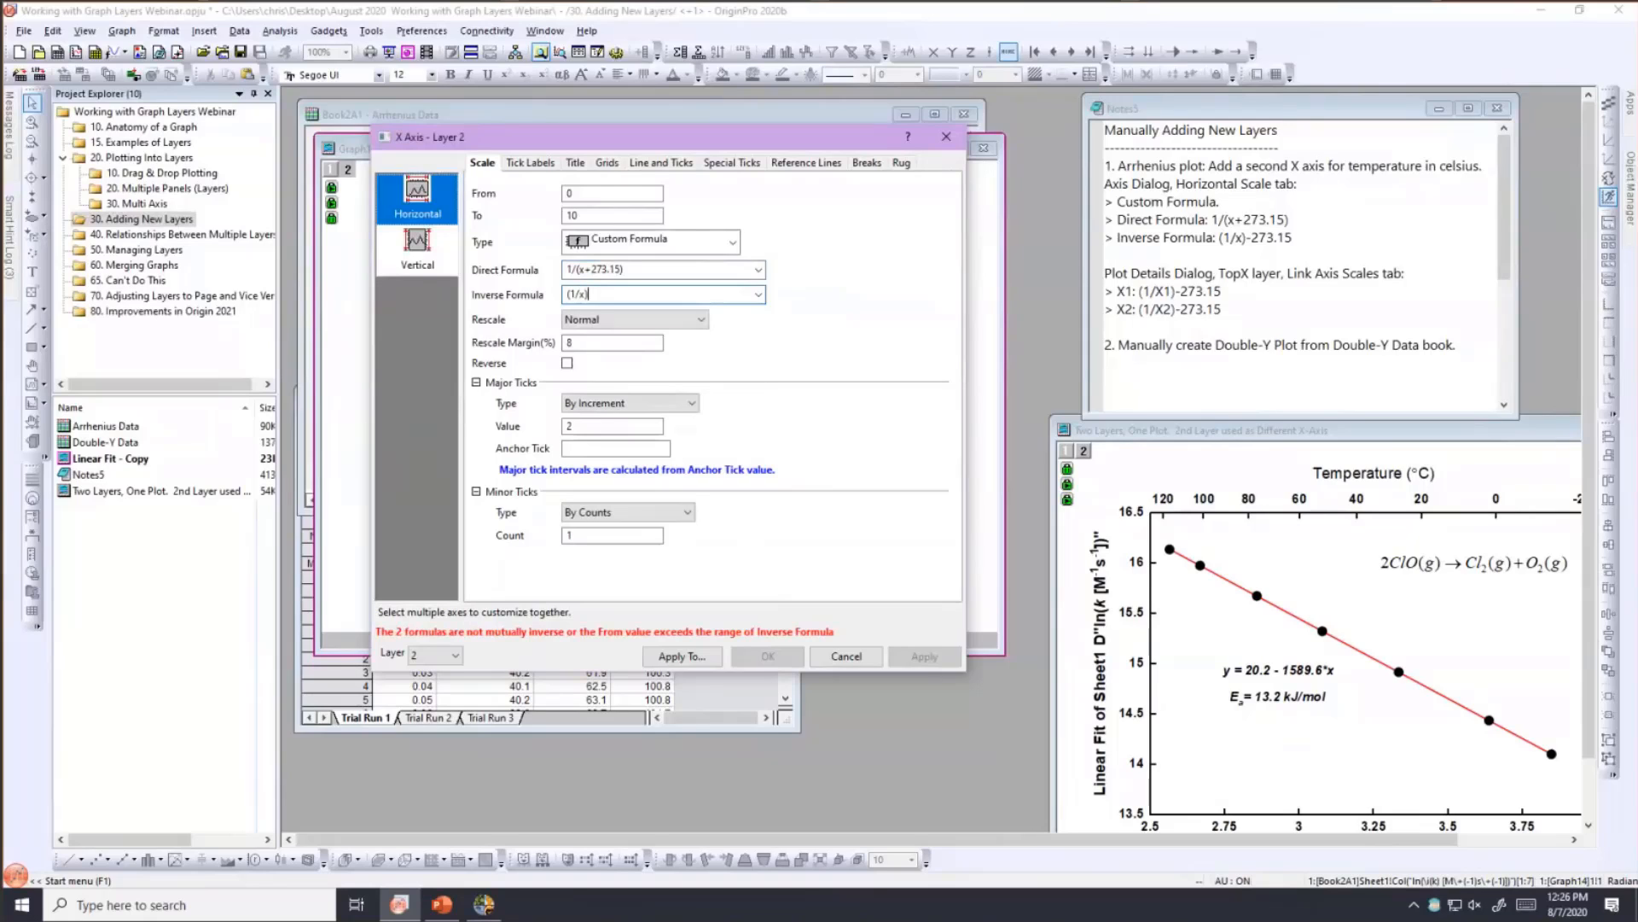
text()-273.15)
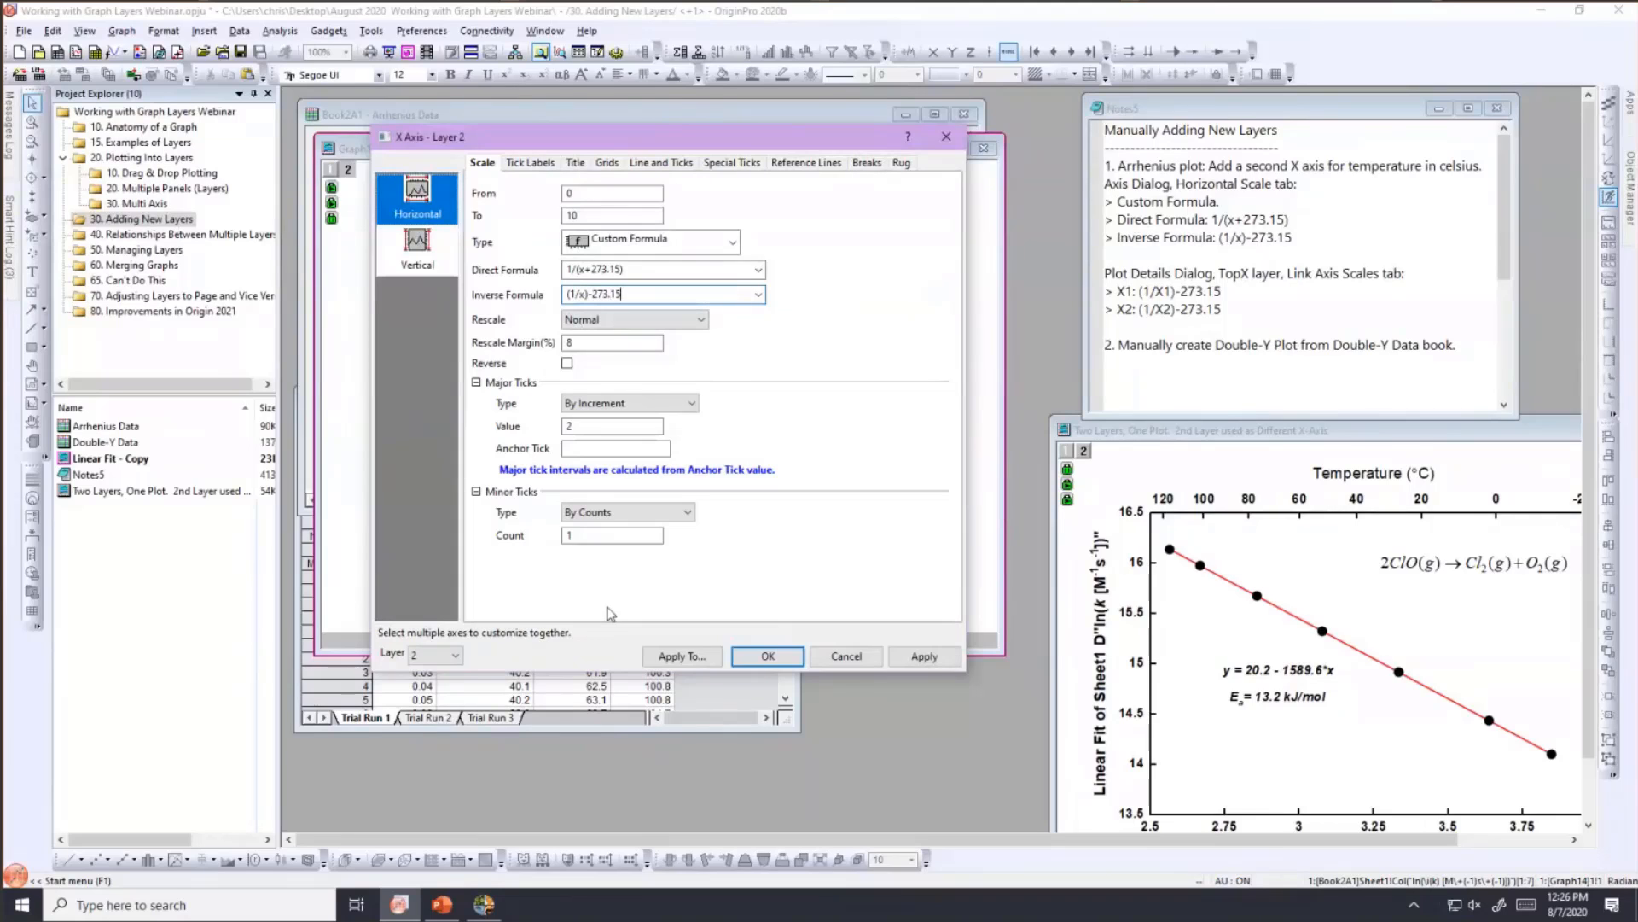
- Accept the custom formula settings for the top X axis and copy the X1 formula (1/X1)-273.15 from the notes
click(760, 665)
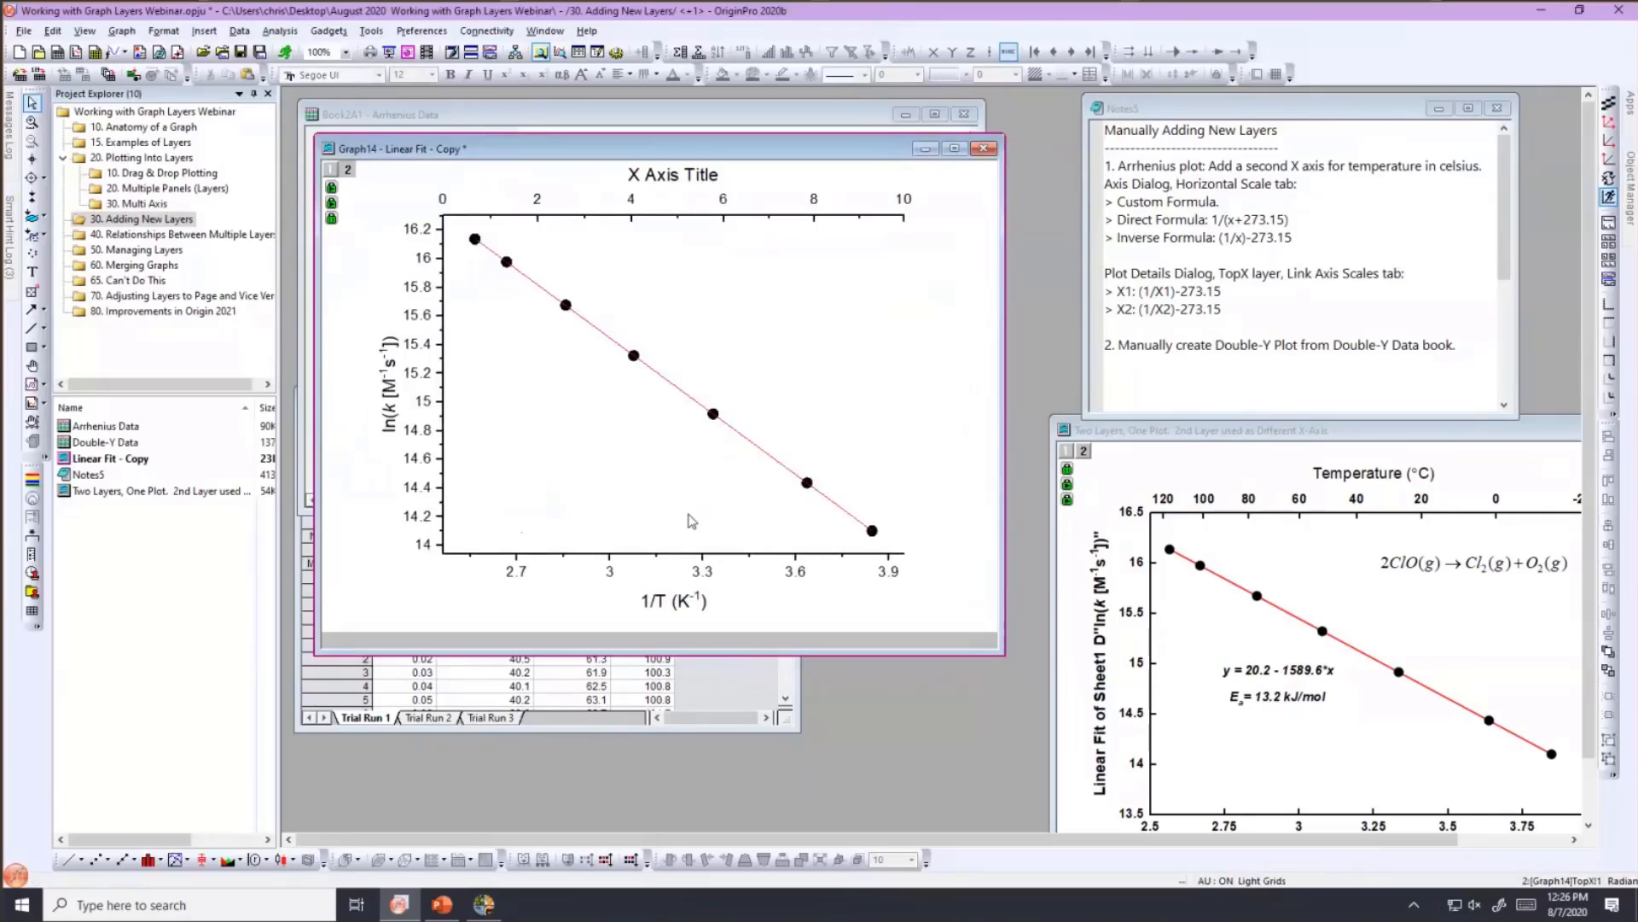
click(1137, 292)
drag(1138, 293, 1223, 299)
key(ctrl+c)
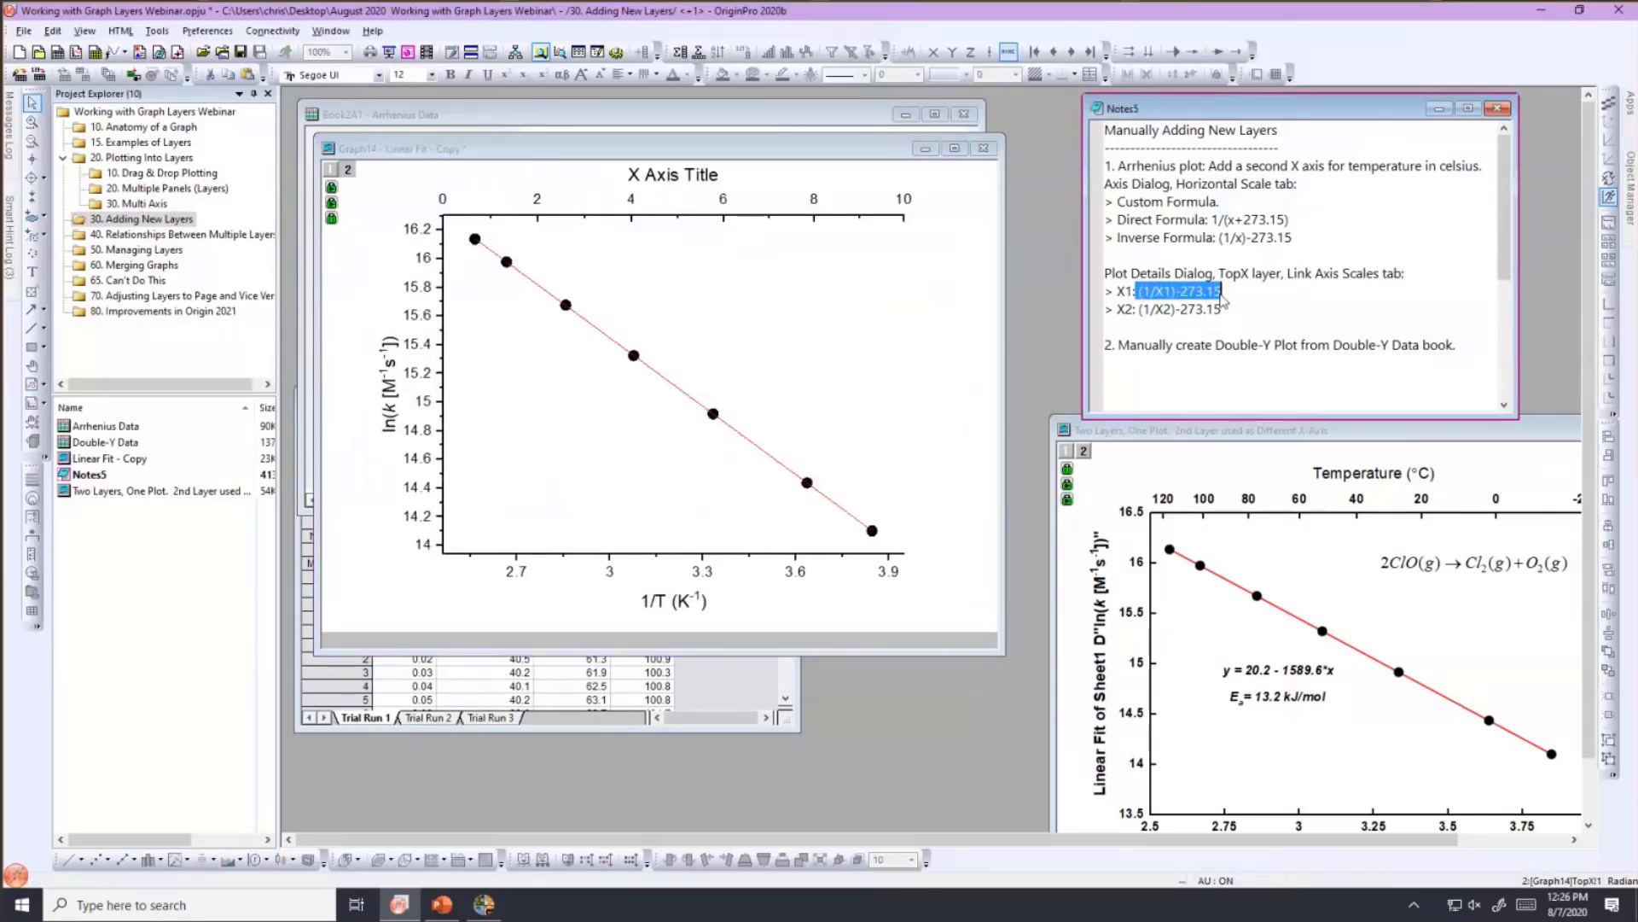
click(1223, 309)
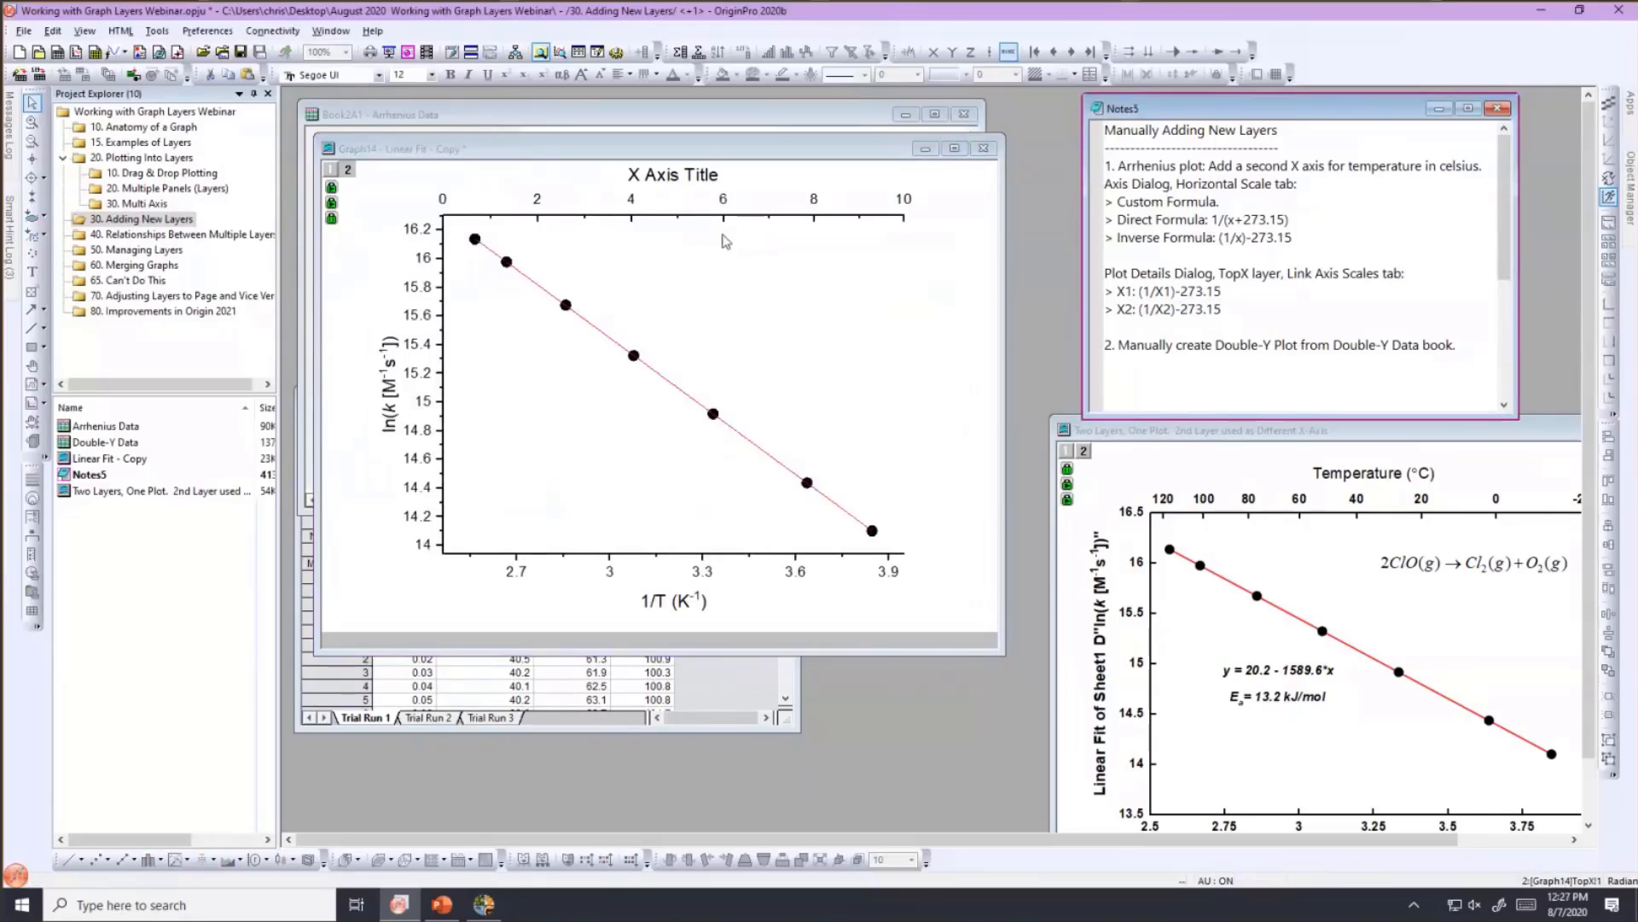
- In the plot details of the Linear Fit - Copy graph, set the TopX layer's Y axis link to None and its X axis link to Custom
double_click(508, 177)
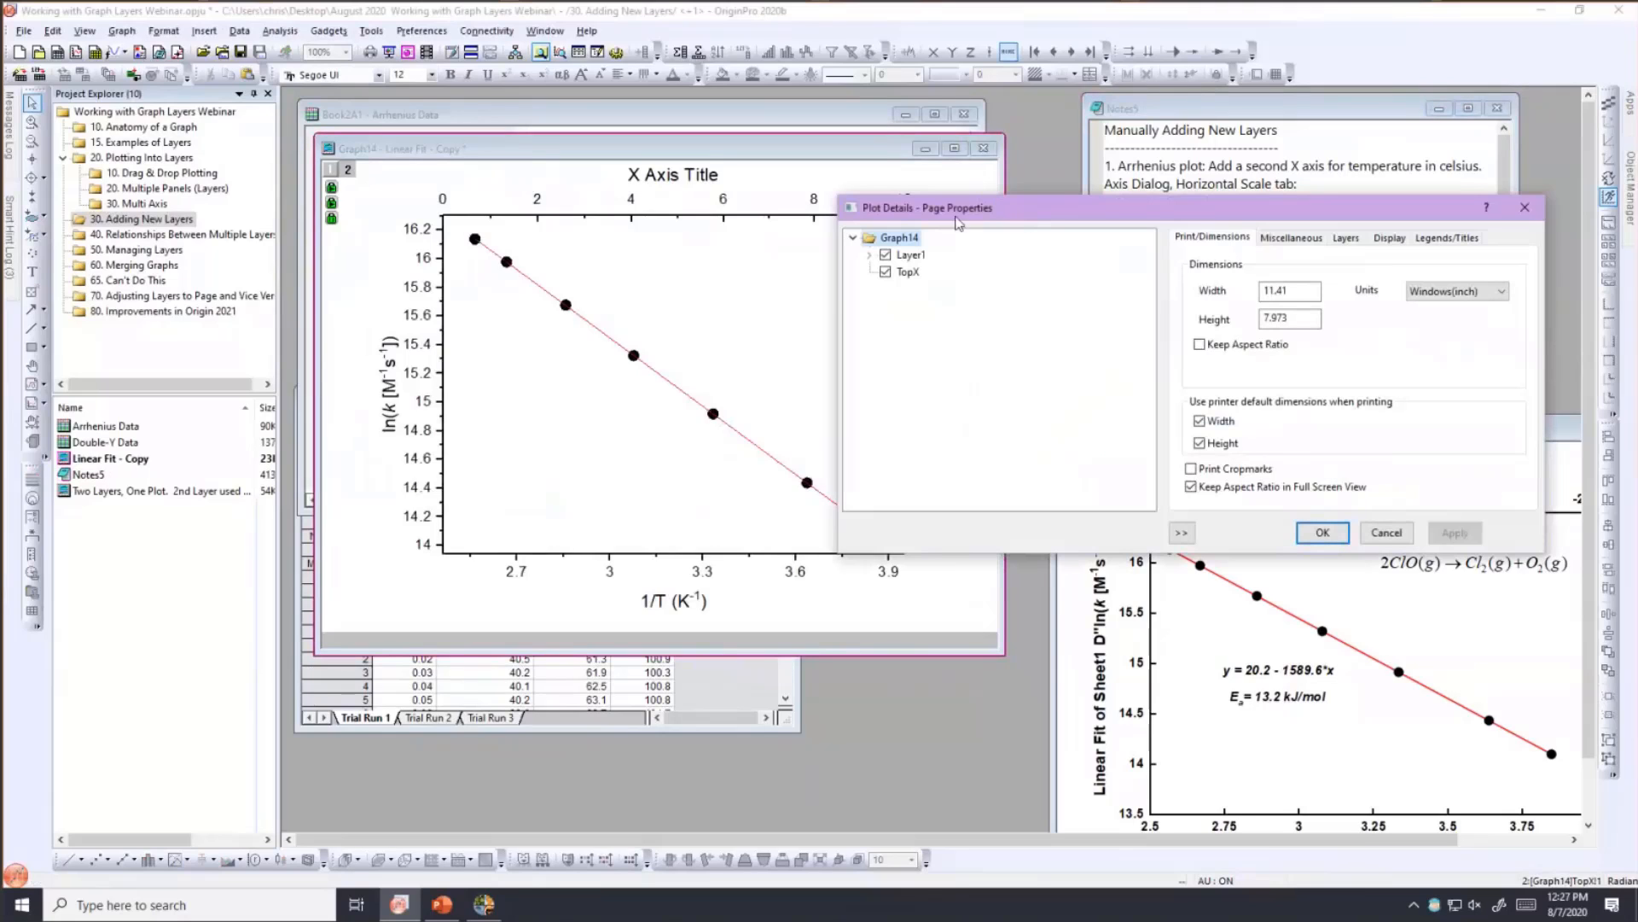
drag(949, 207, 380, 181)
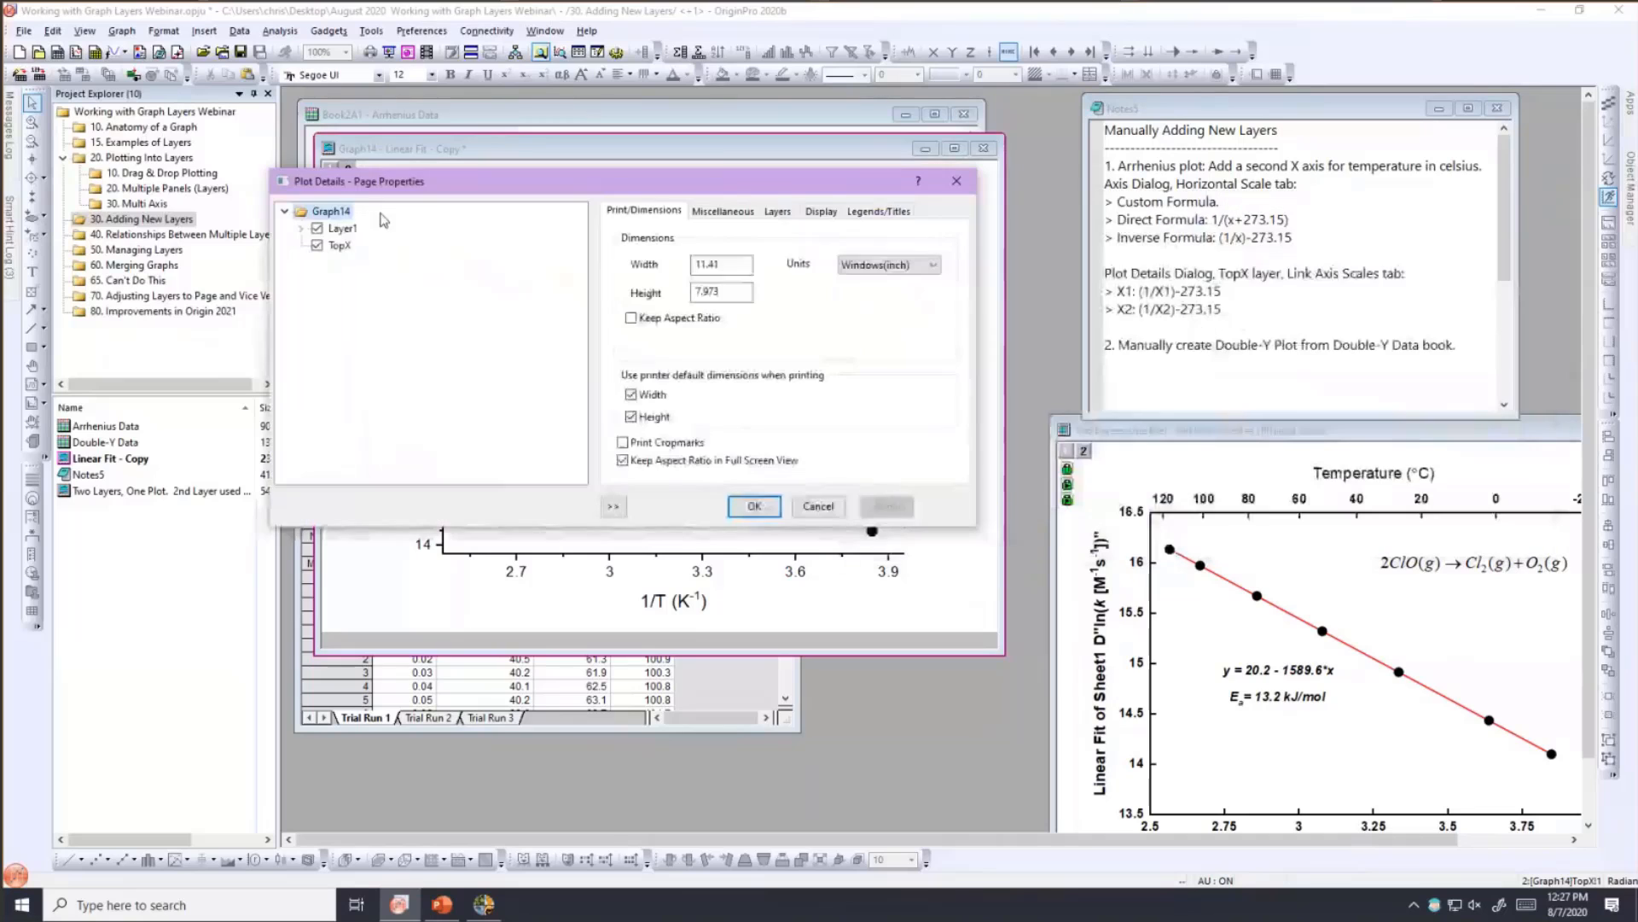
click(302, 228)
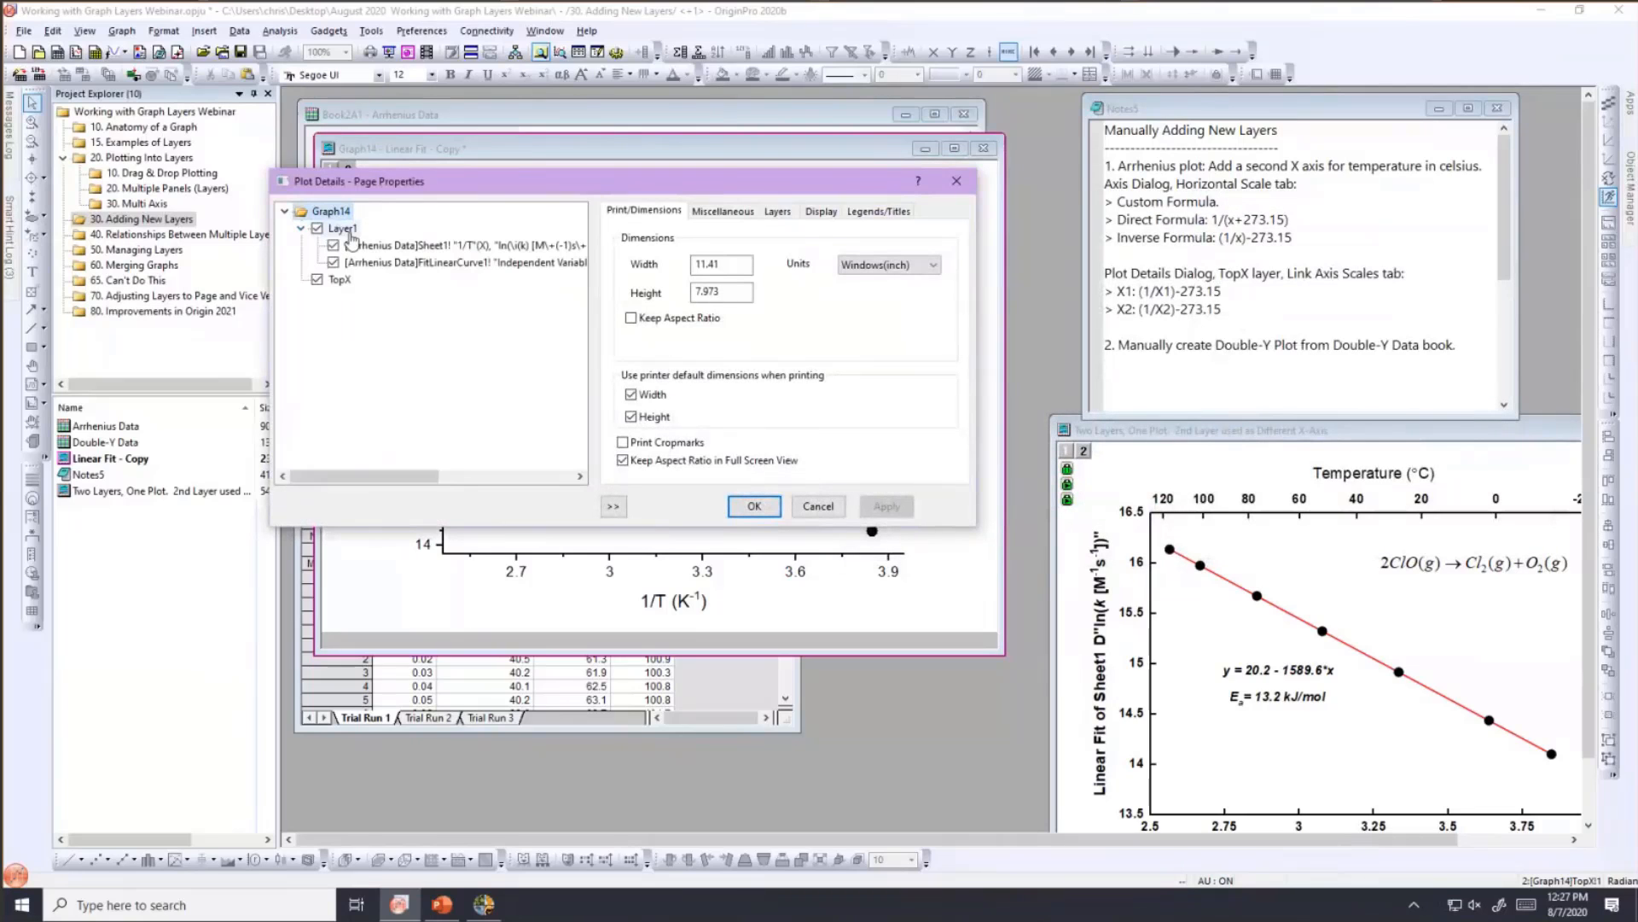
mouse_move(372, 264)
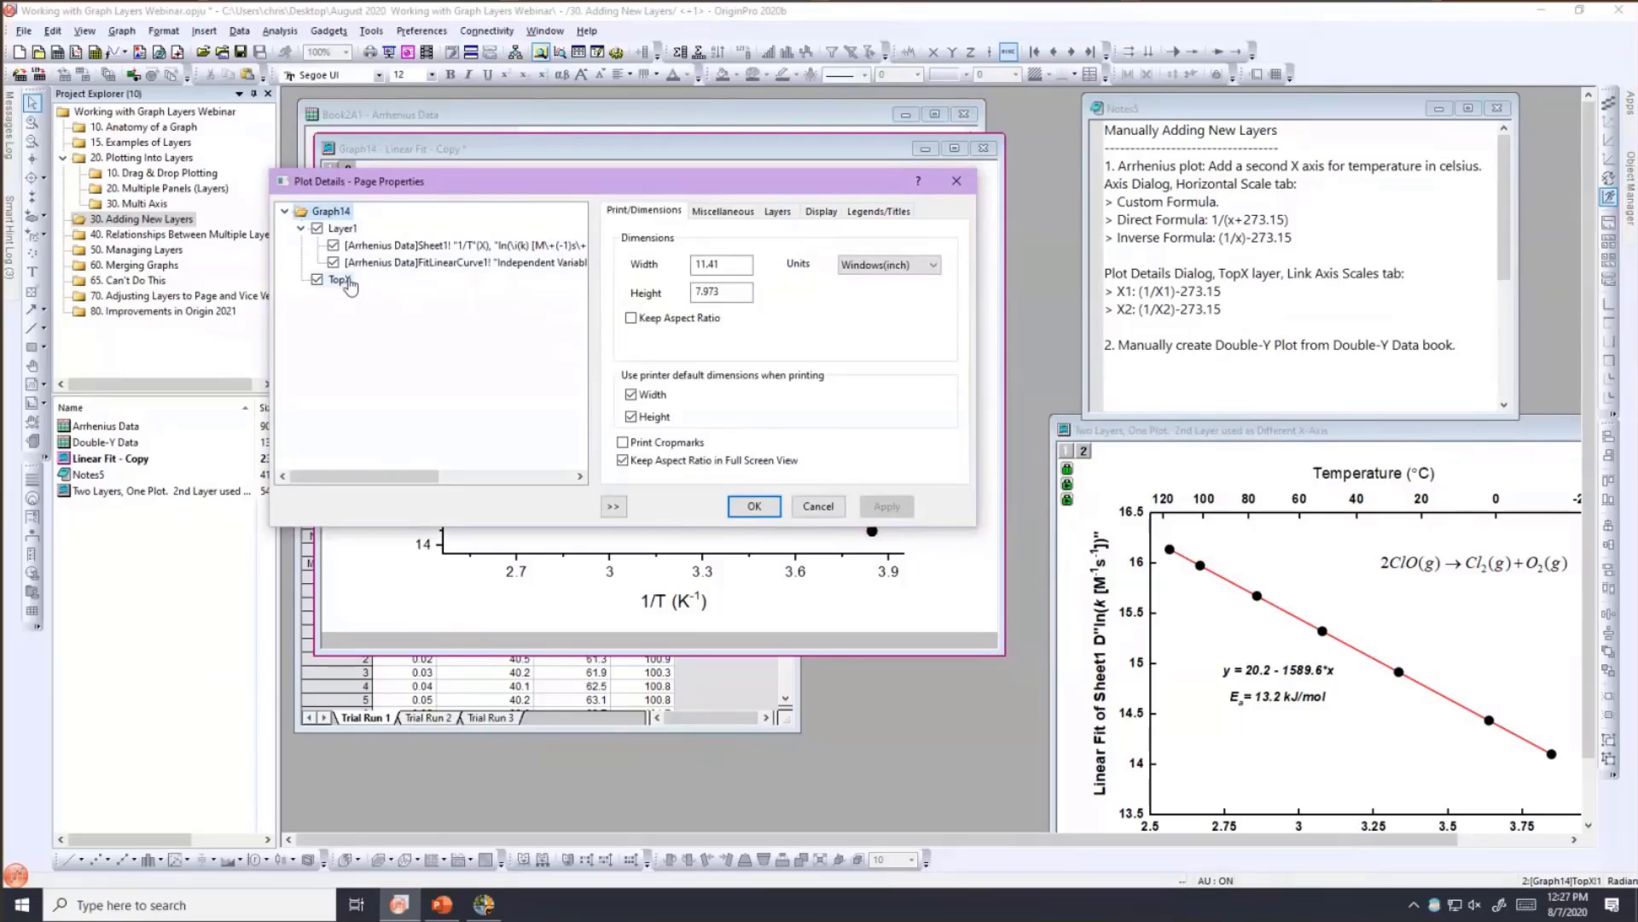
click(346, 281)
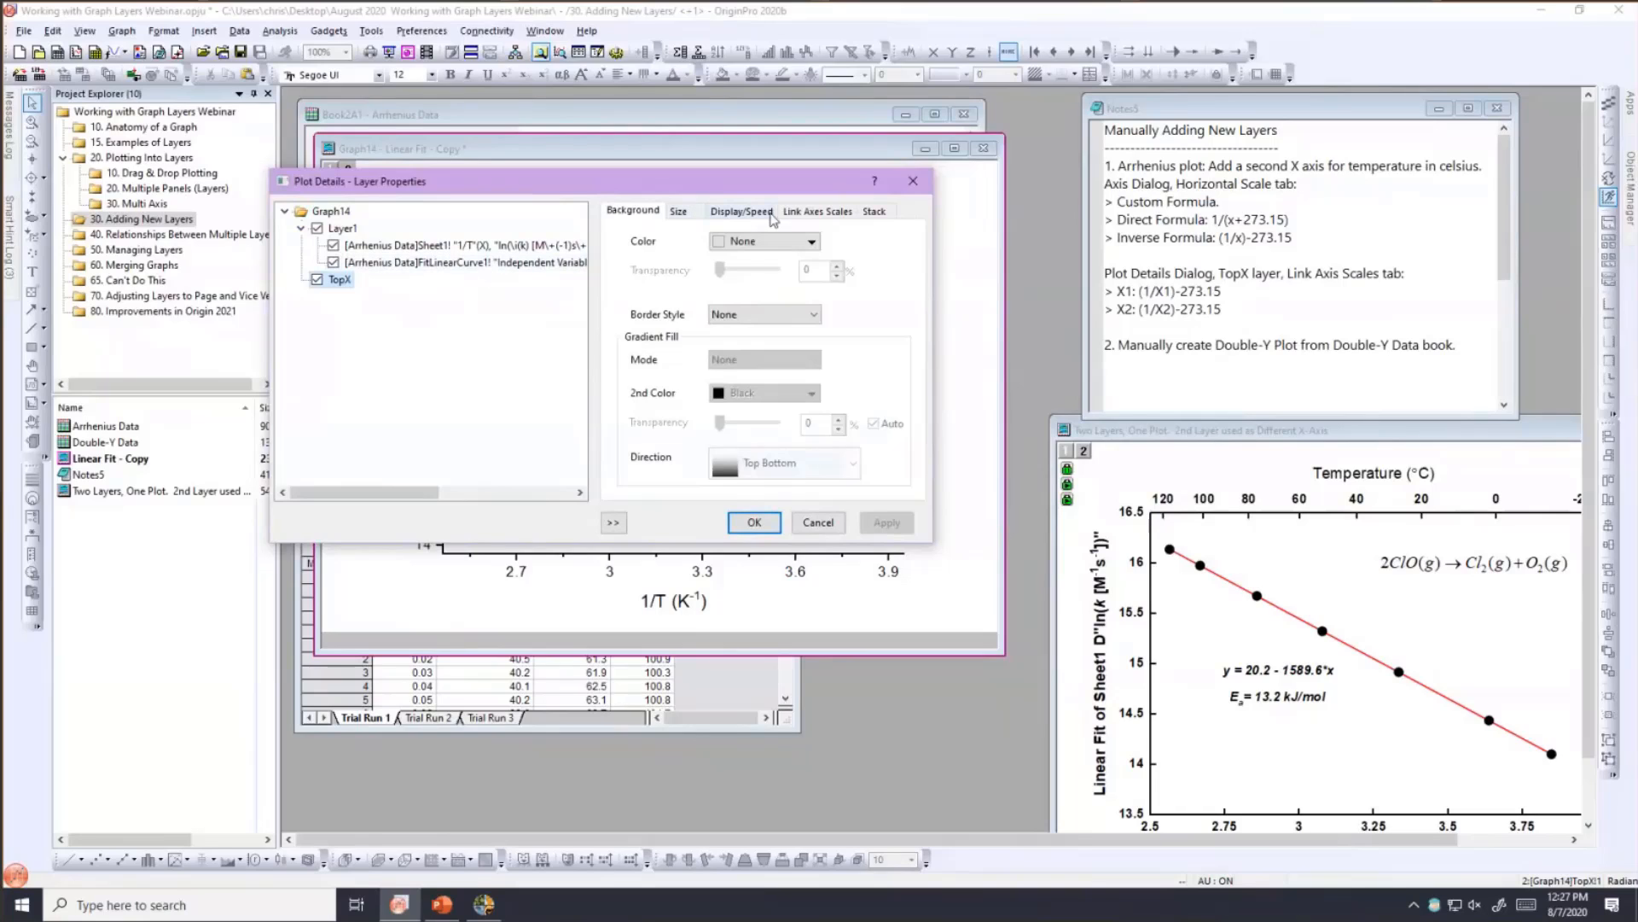
click(806, 213)
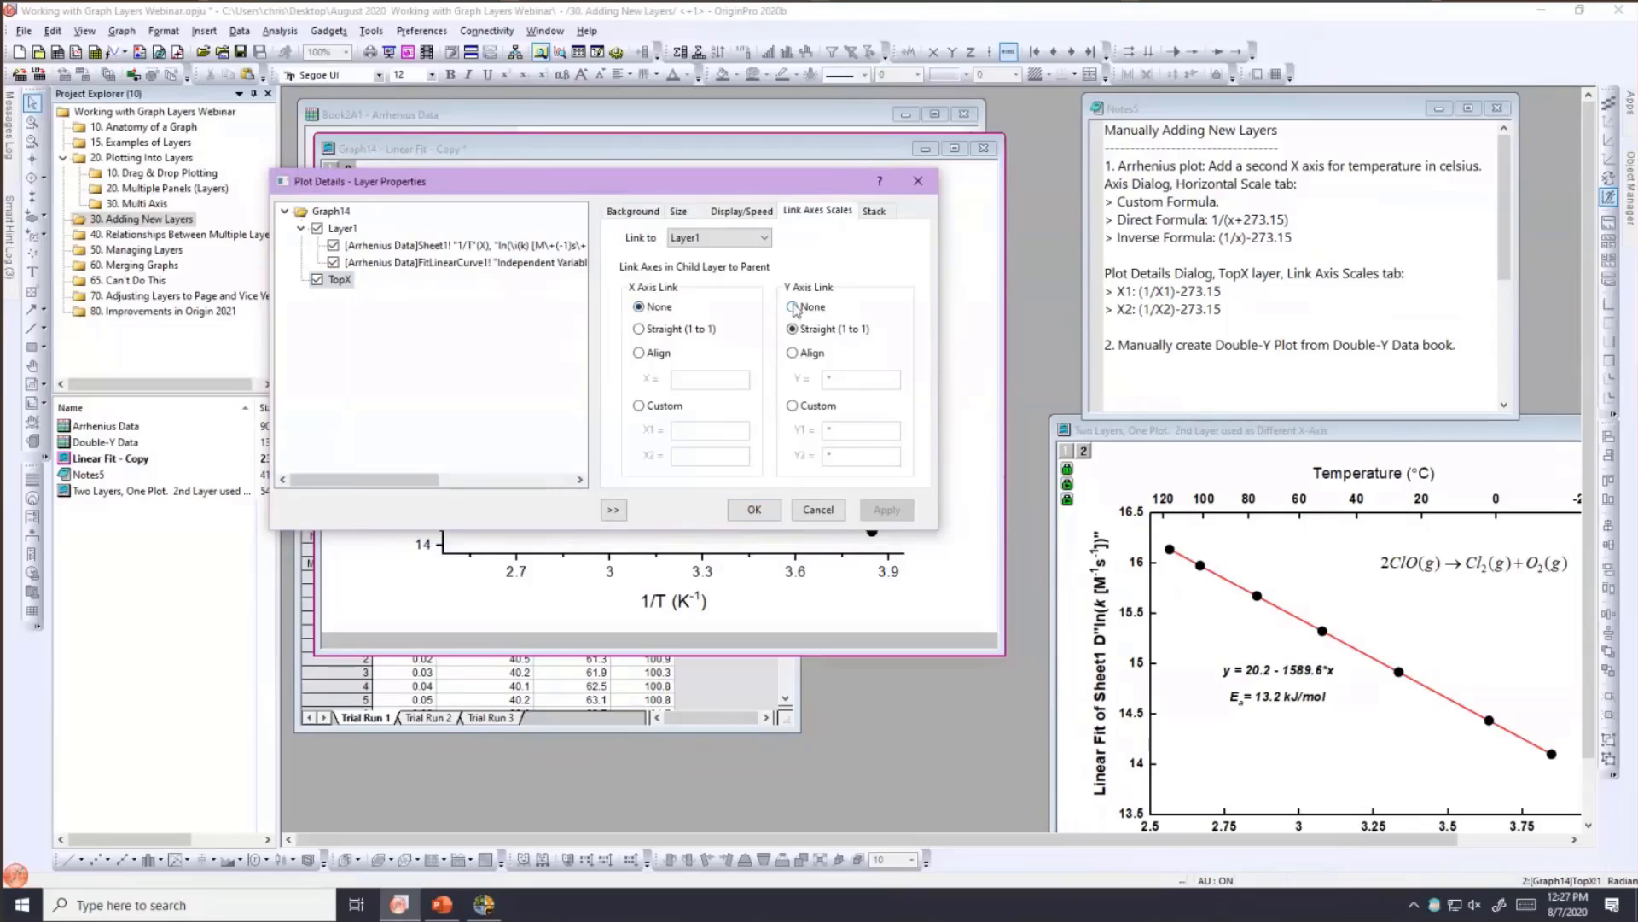
click(793, 307)
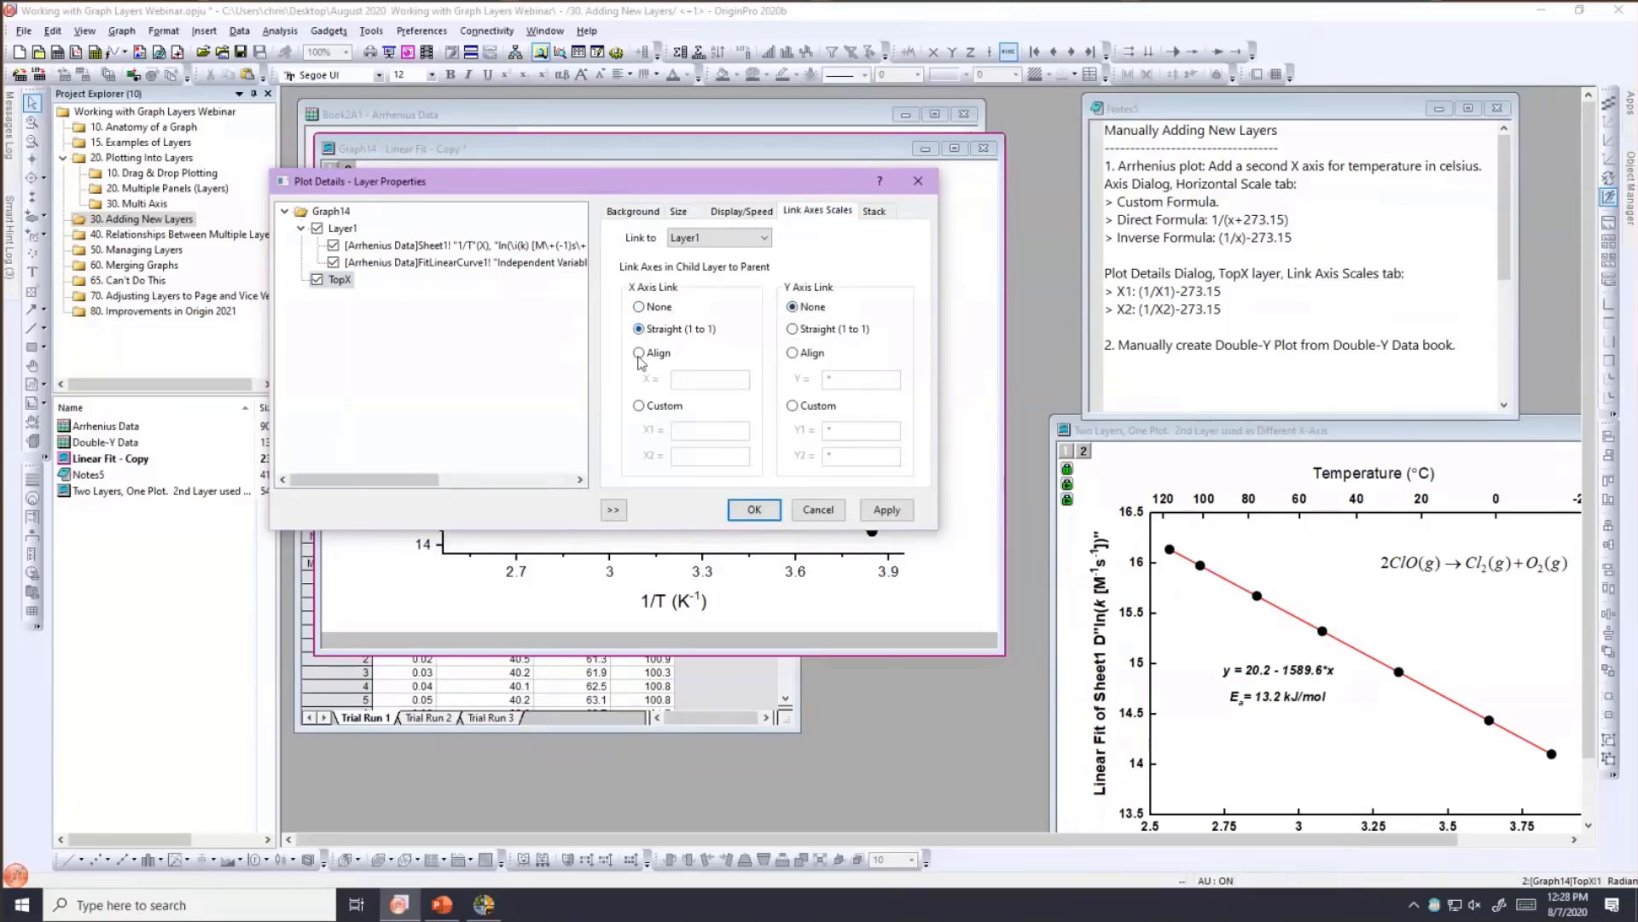
click(639, 353)
click(639, 407)
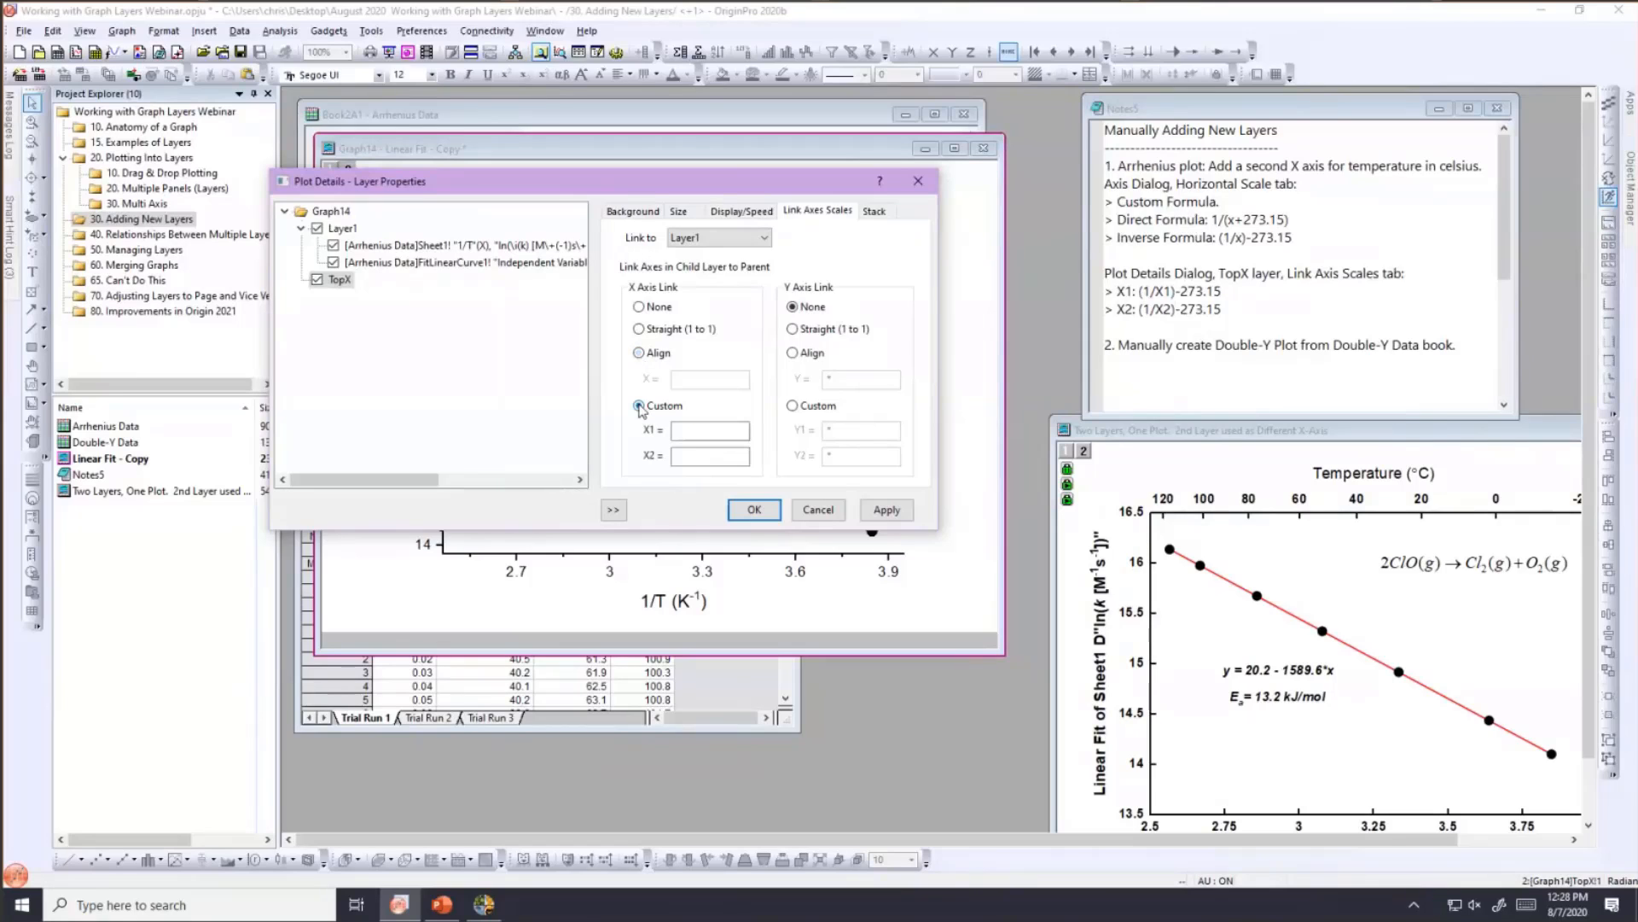
- Set the TopX layer's custom link to X1 = (1/X1)-273.15 and X2 = (1/X2)-273.15, and confirm the plot details
click(682, 429)
key(ctrl+v)
click(685, 454)
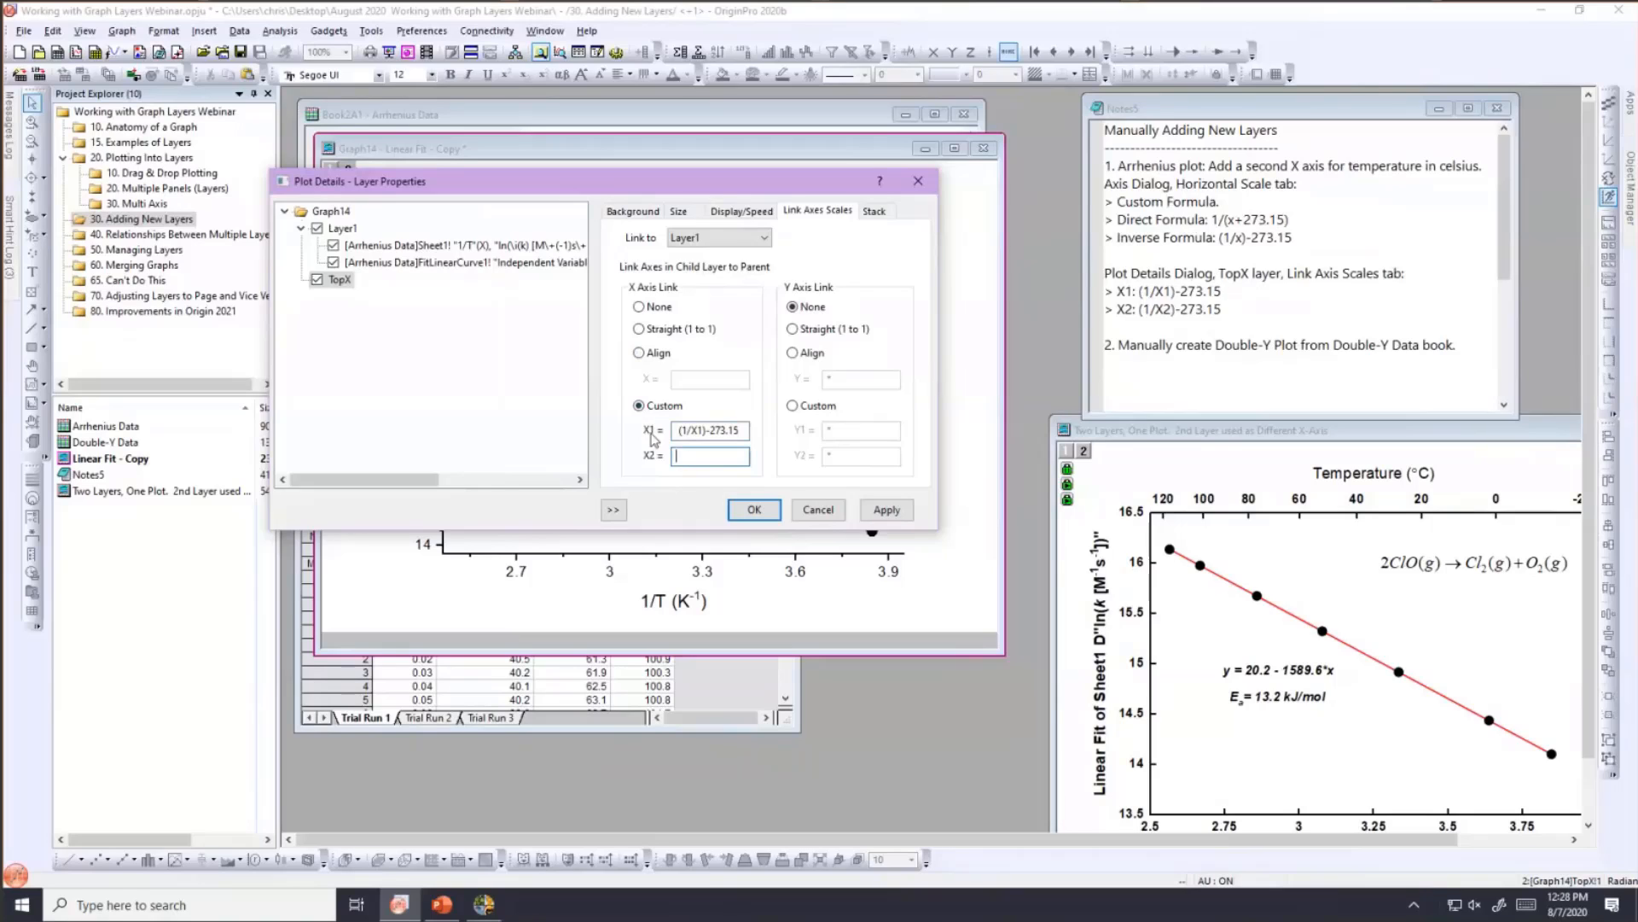
key(ctrl+v)
click(702, 455)
key(BackSpace)
text(2)
click(887, 509)
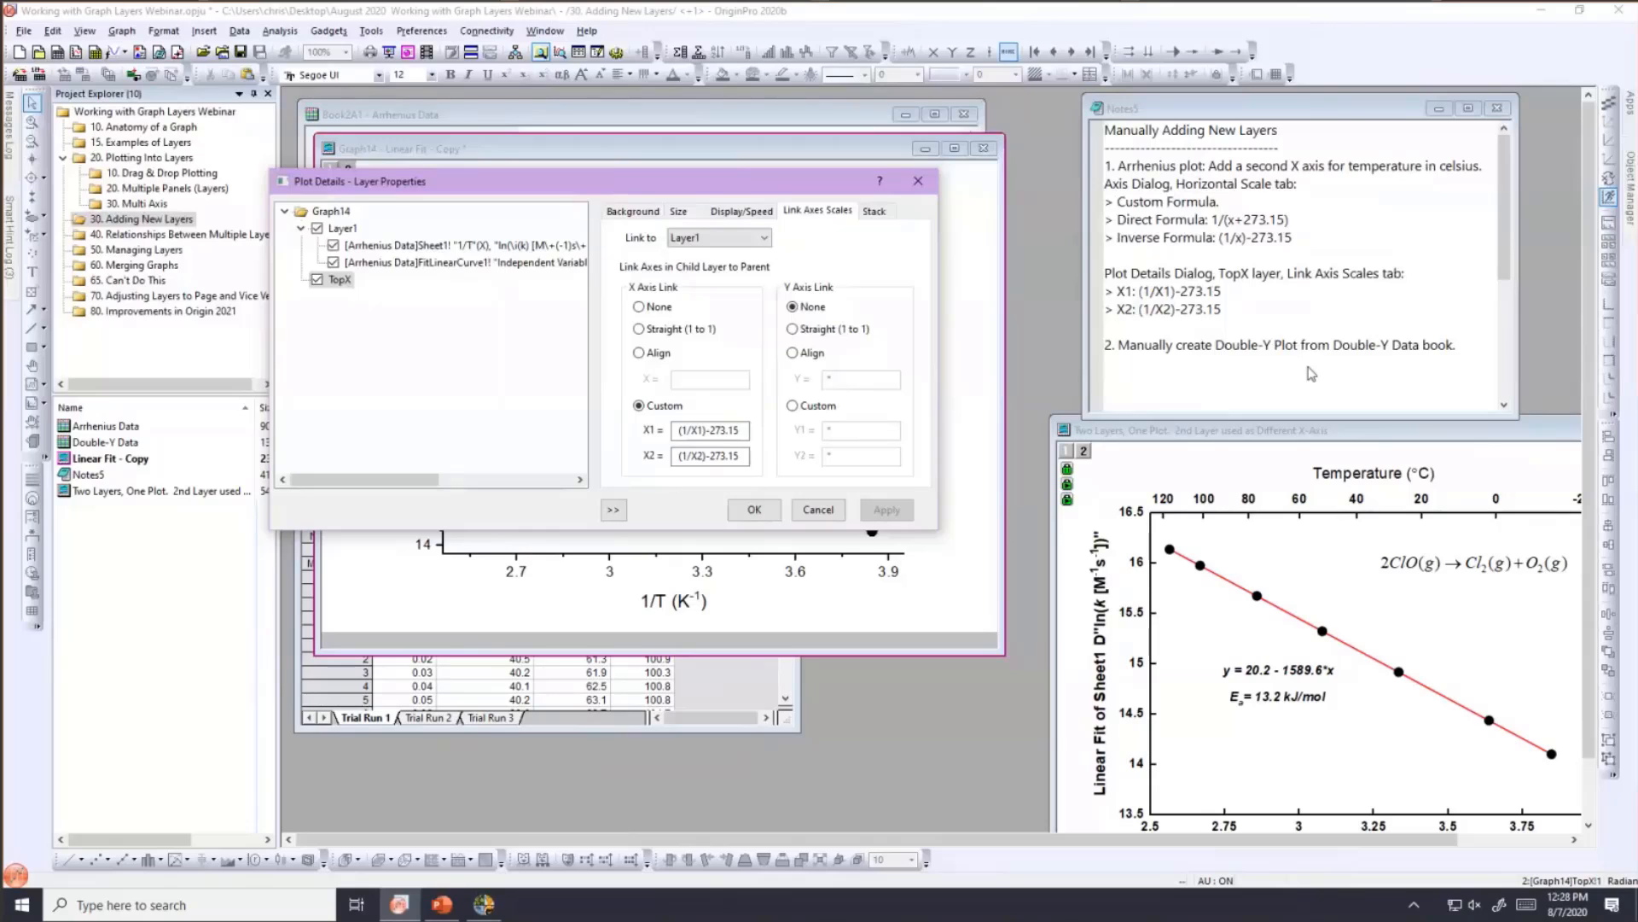
drag(683, 181, 1282, 361)
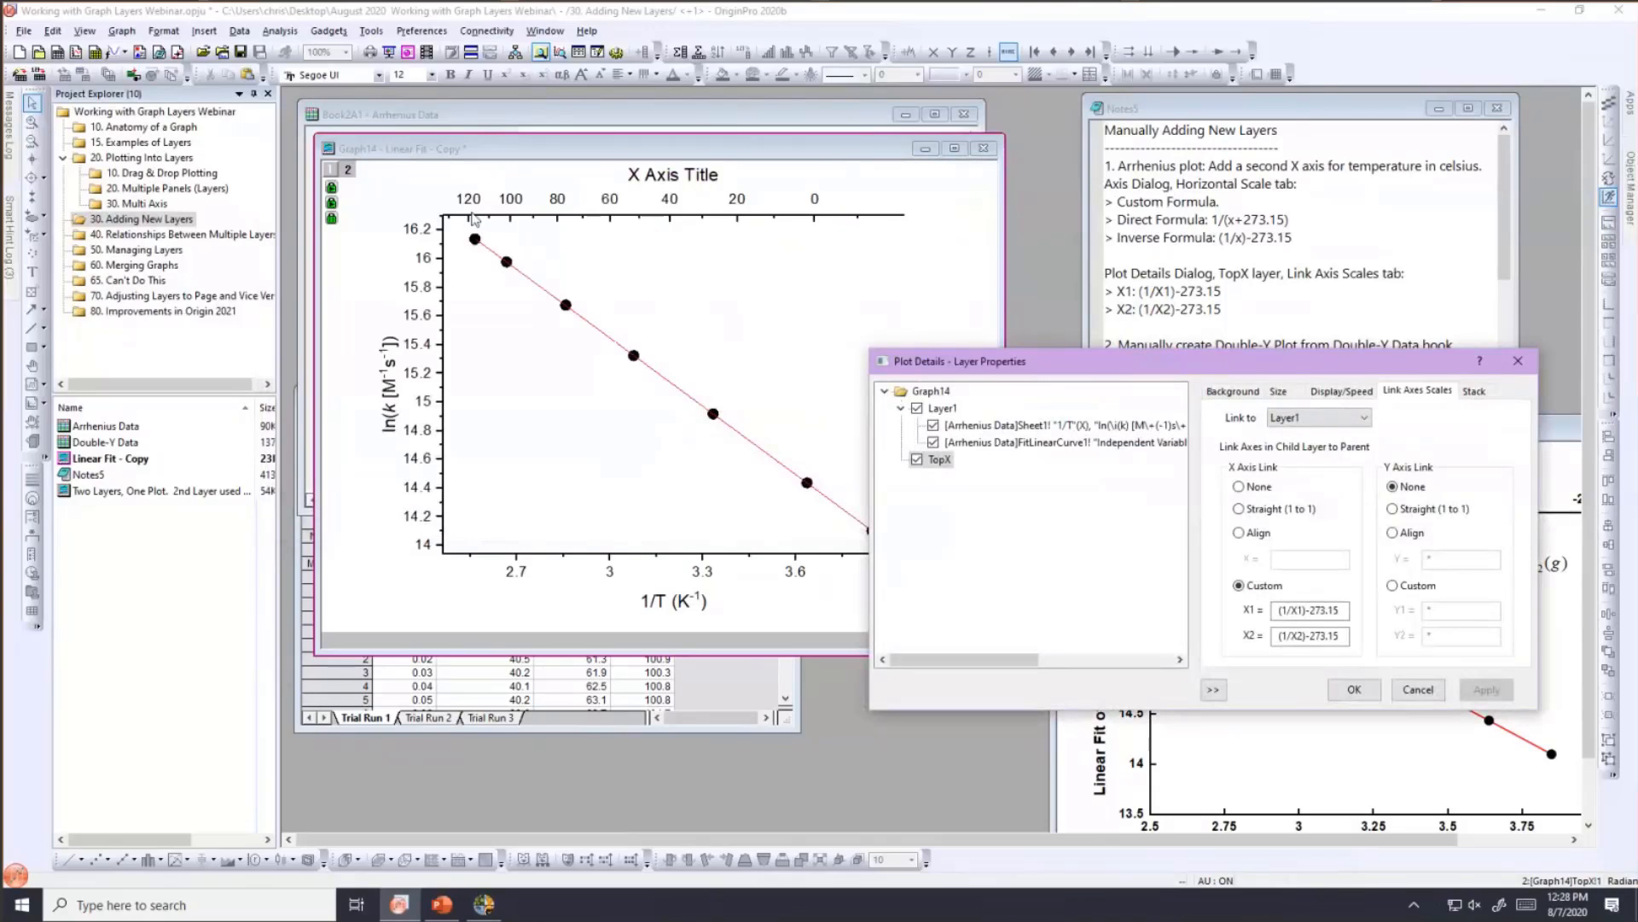
click(1354, 690)
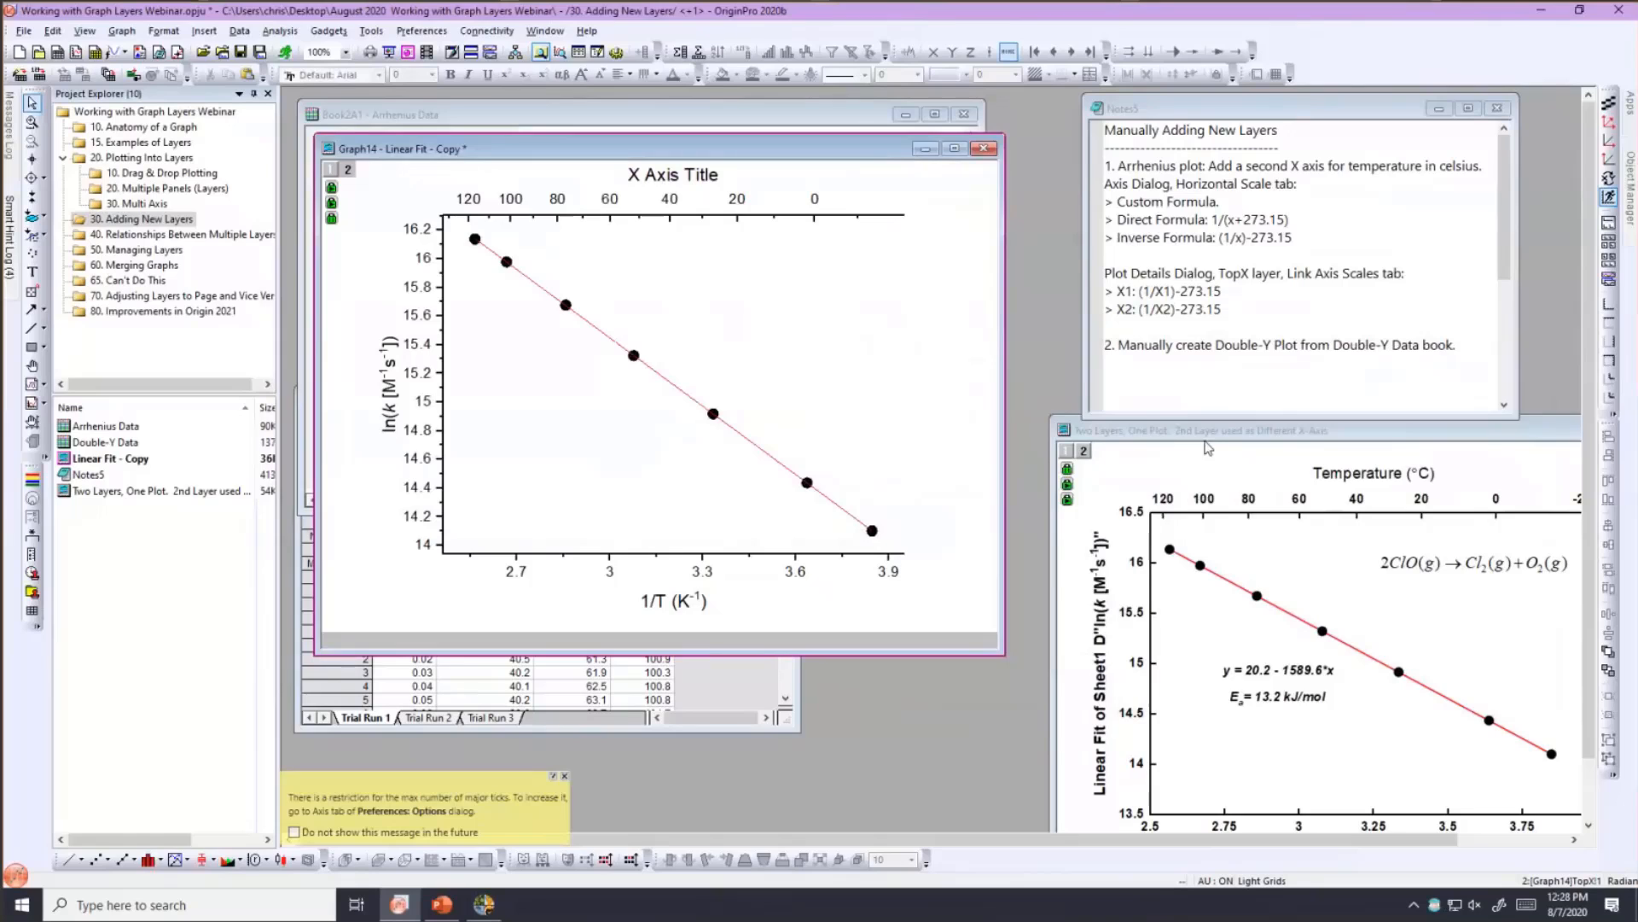
- Compare the top temperature axis of the Two Layers, One Plot graph with that of the Linear Fit - Copy graph
click(1202, 433)
drag(1022, 299, 1105, 232)
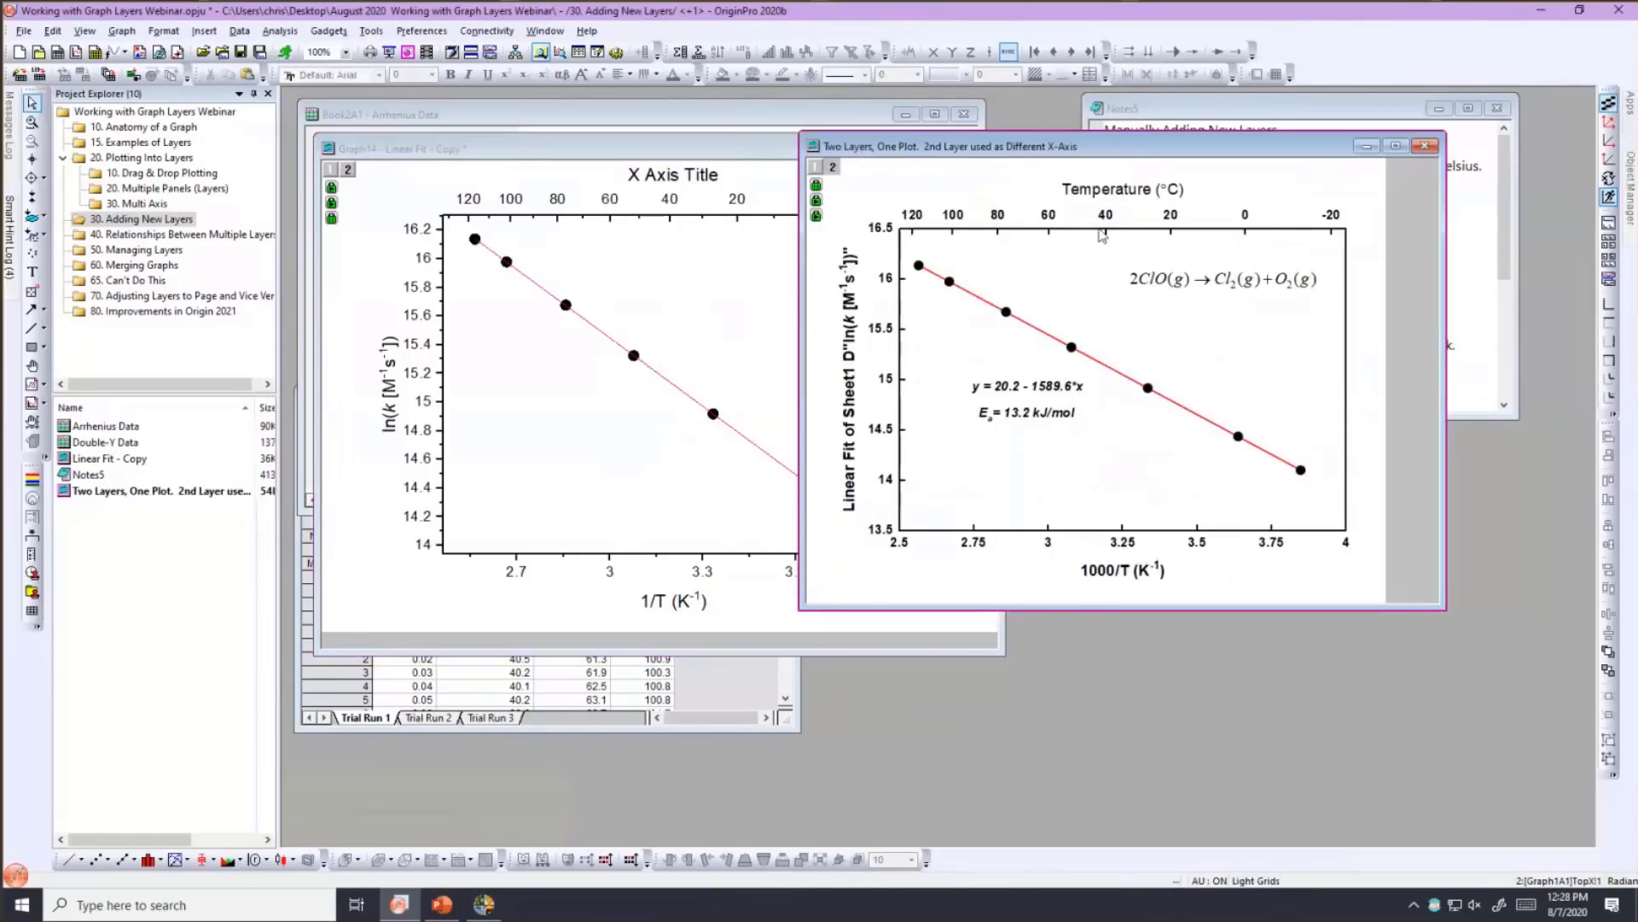
click(673, 149)
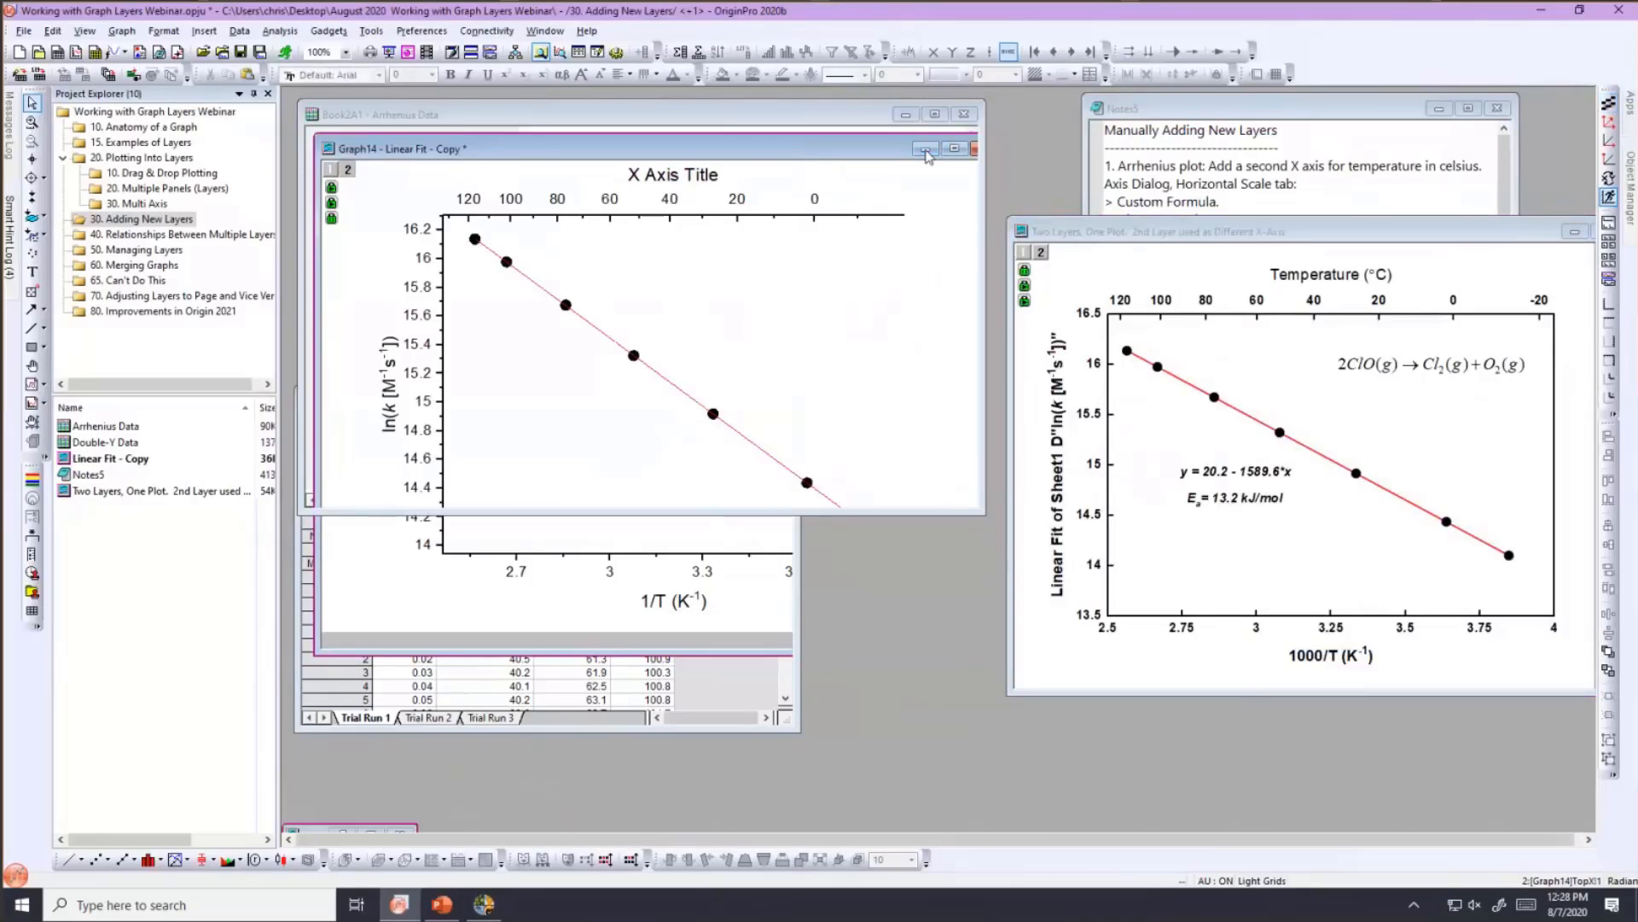
- Minimize the Linear Fit - Copy graph, the Two Layers, One Plot graph and the Arrhenius Data workbook
click(926, 149)
click(1573, 238)
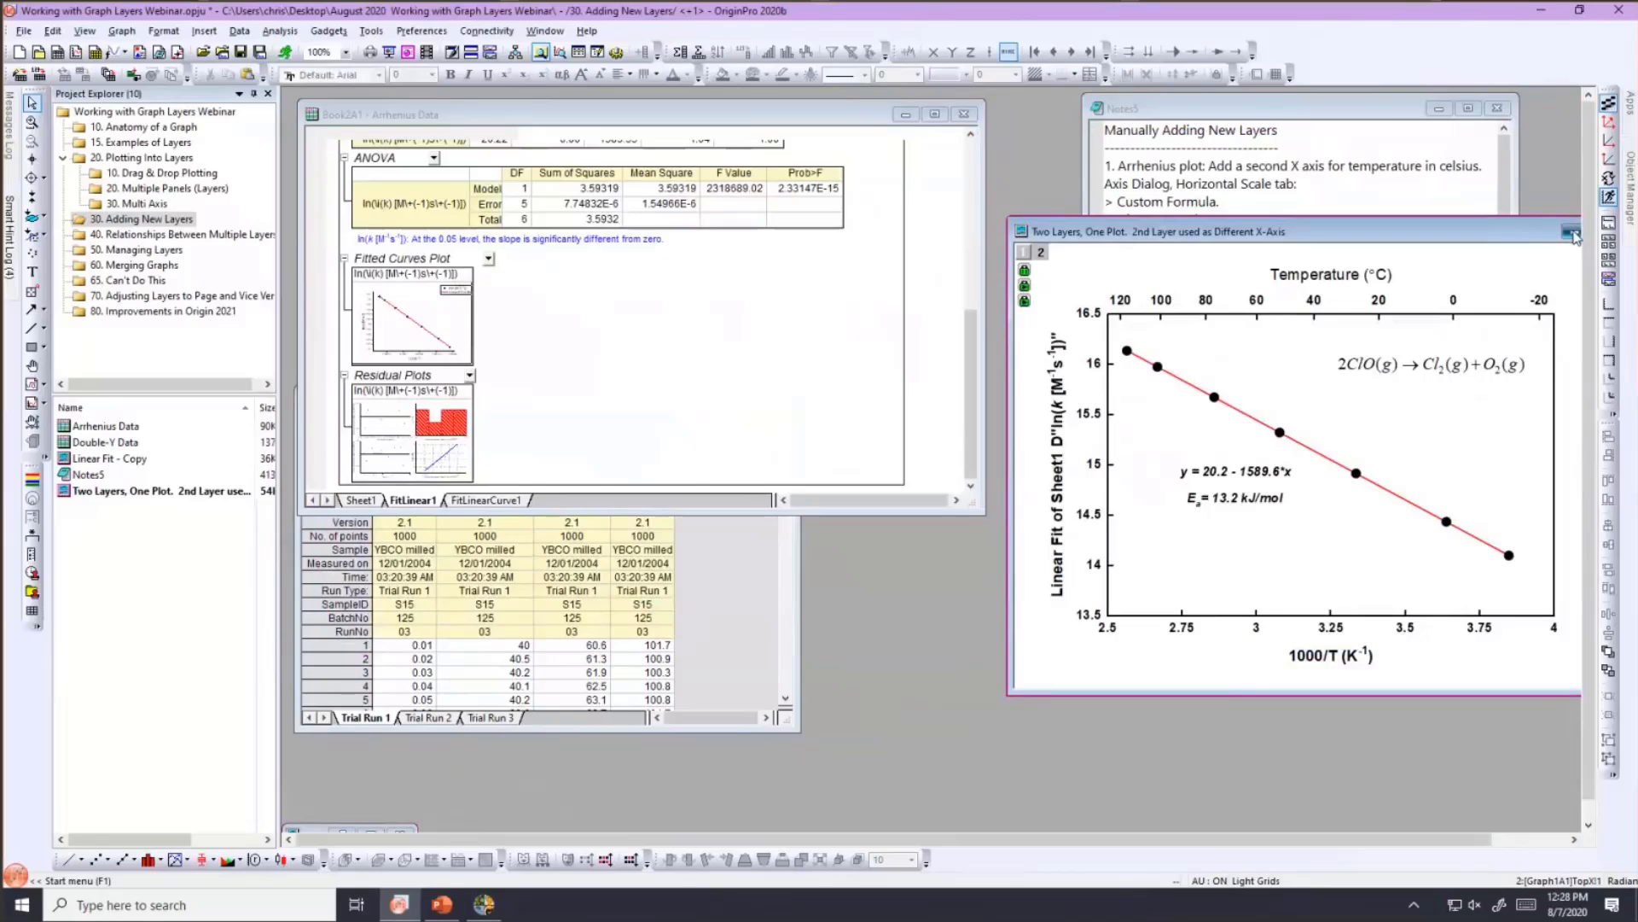
click(1575, 235)
click(905, 114)
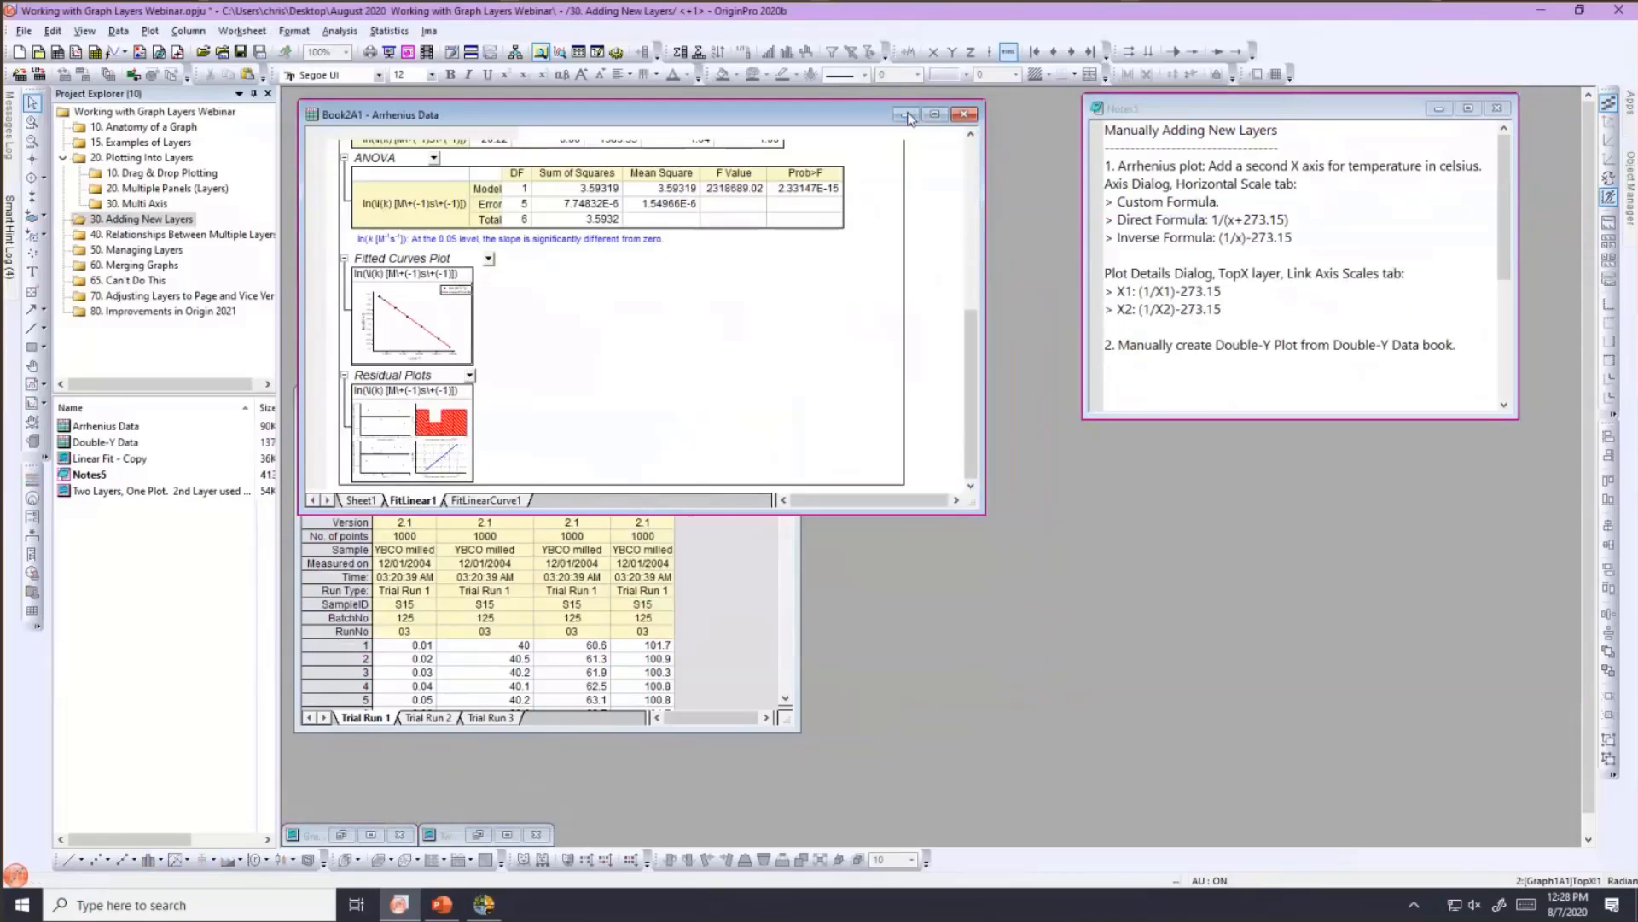
click(906, 114)
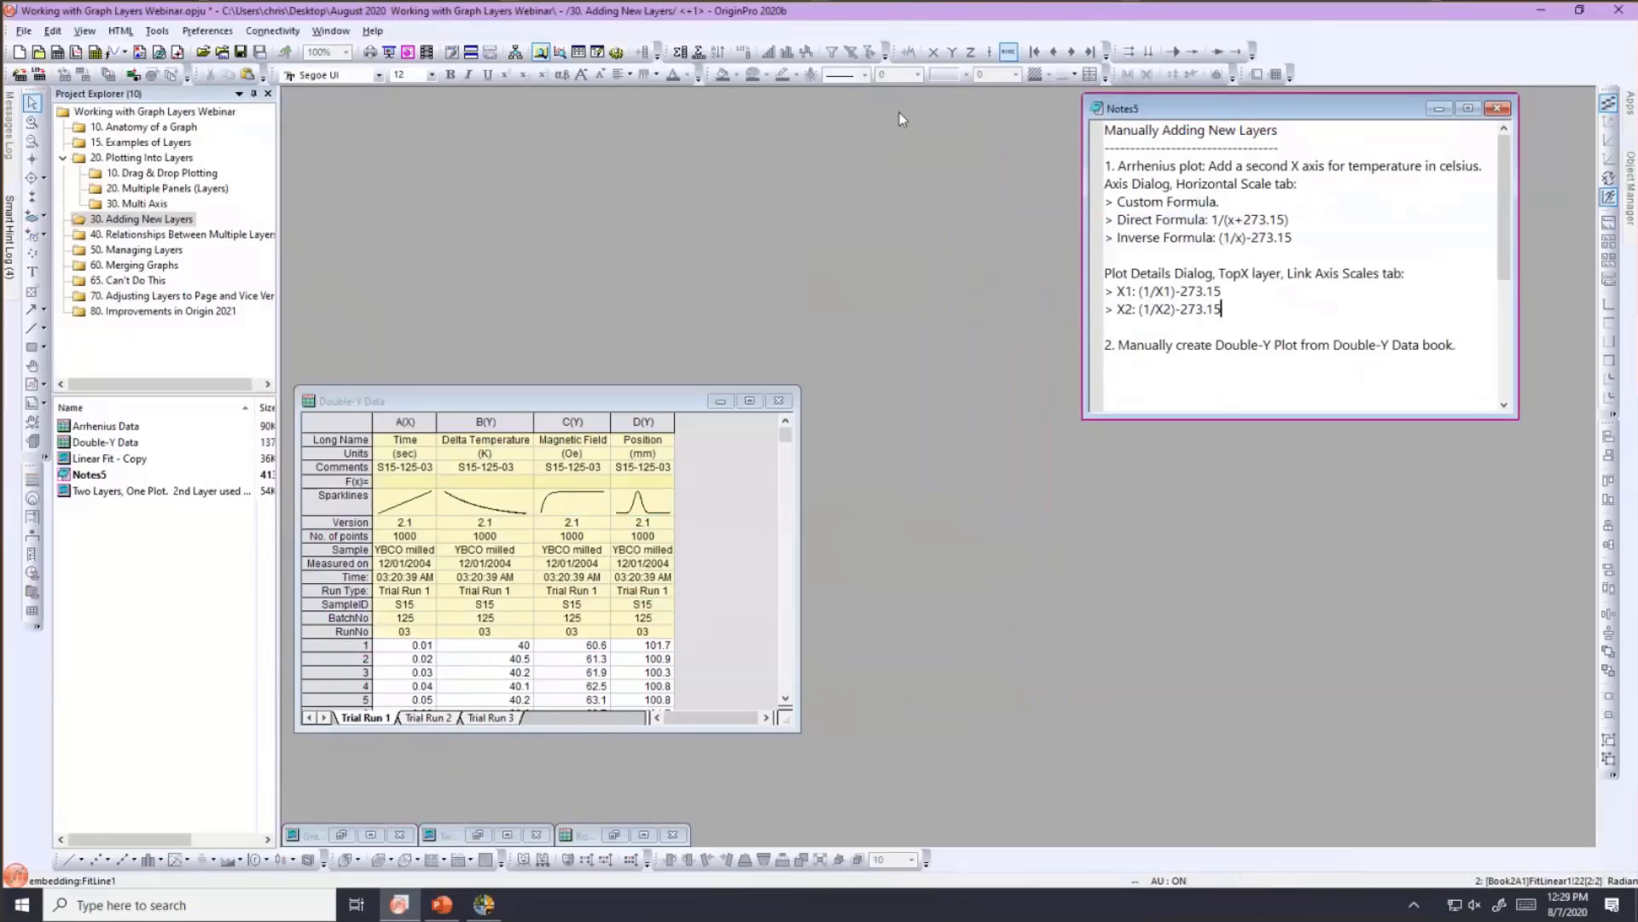
- Move the Double-Y Data workbook up and keep the Magnetic Field column C(Y) selected on Trial Run 1 after viewing Trial Run 2
click(567, 398)
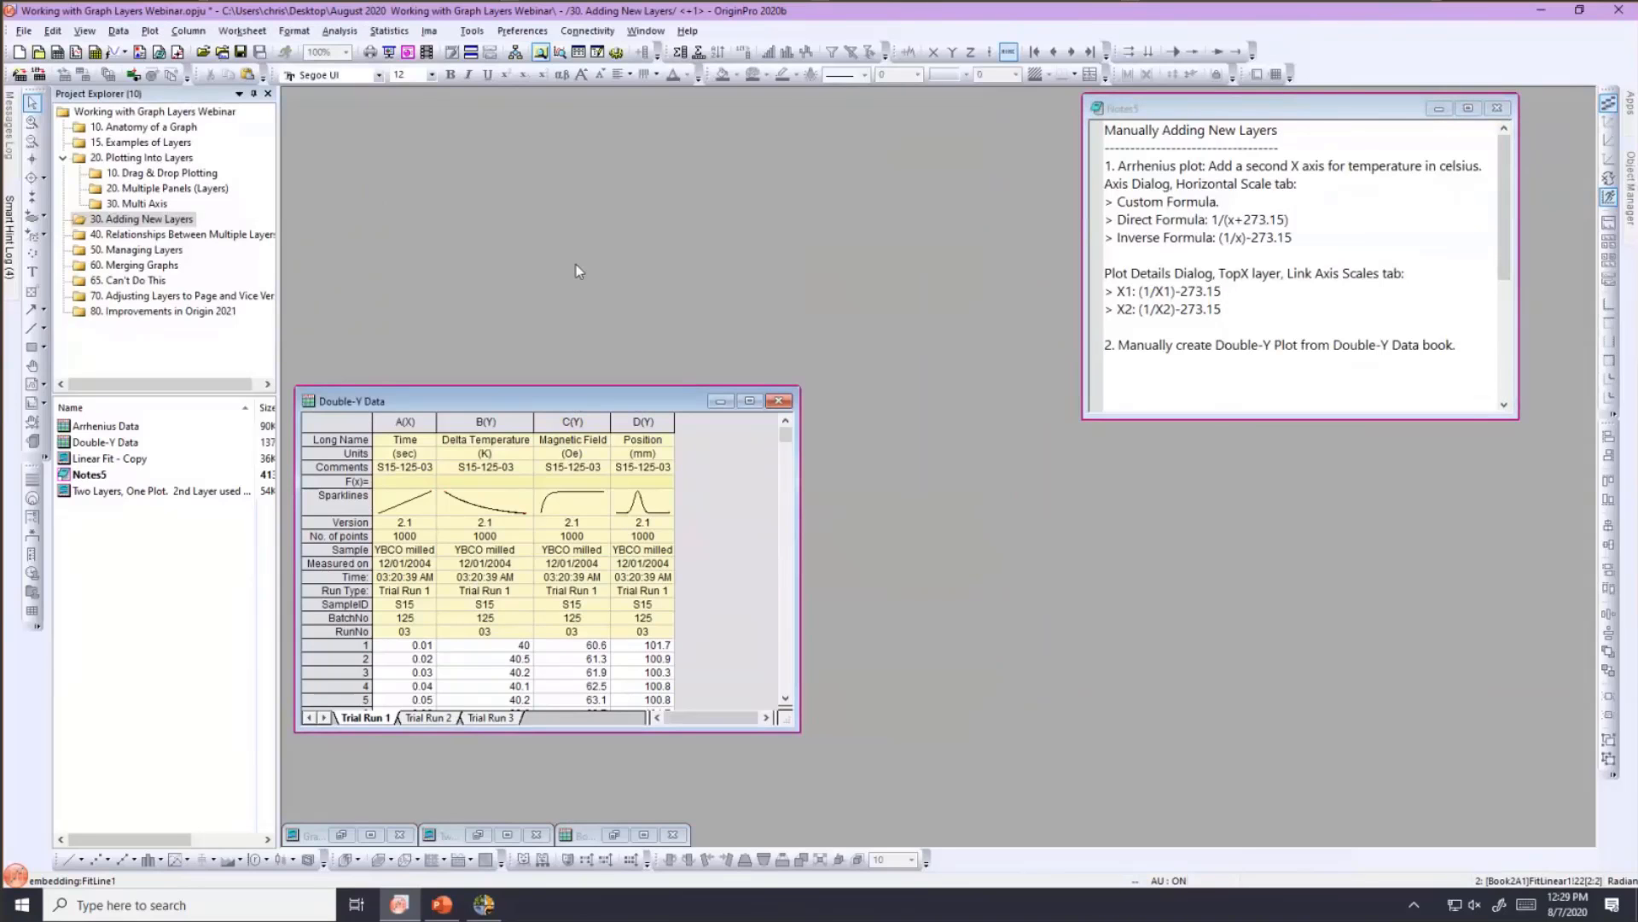
drag(563, 227, 563, 227)
click(572, 240)
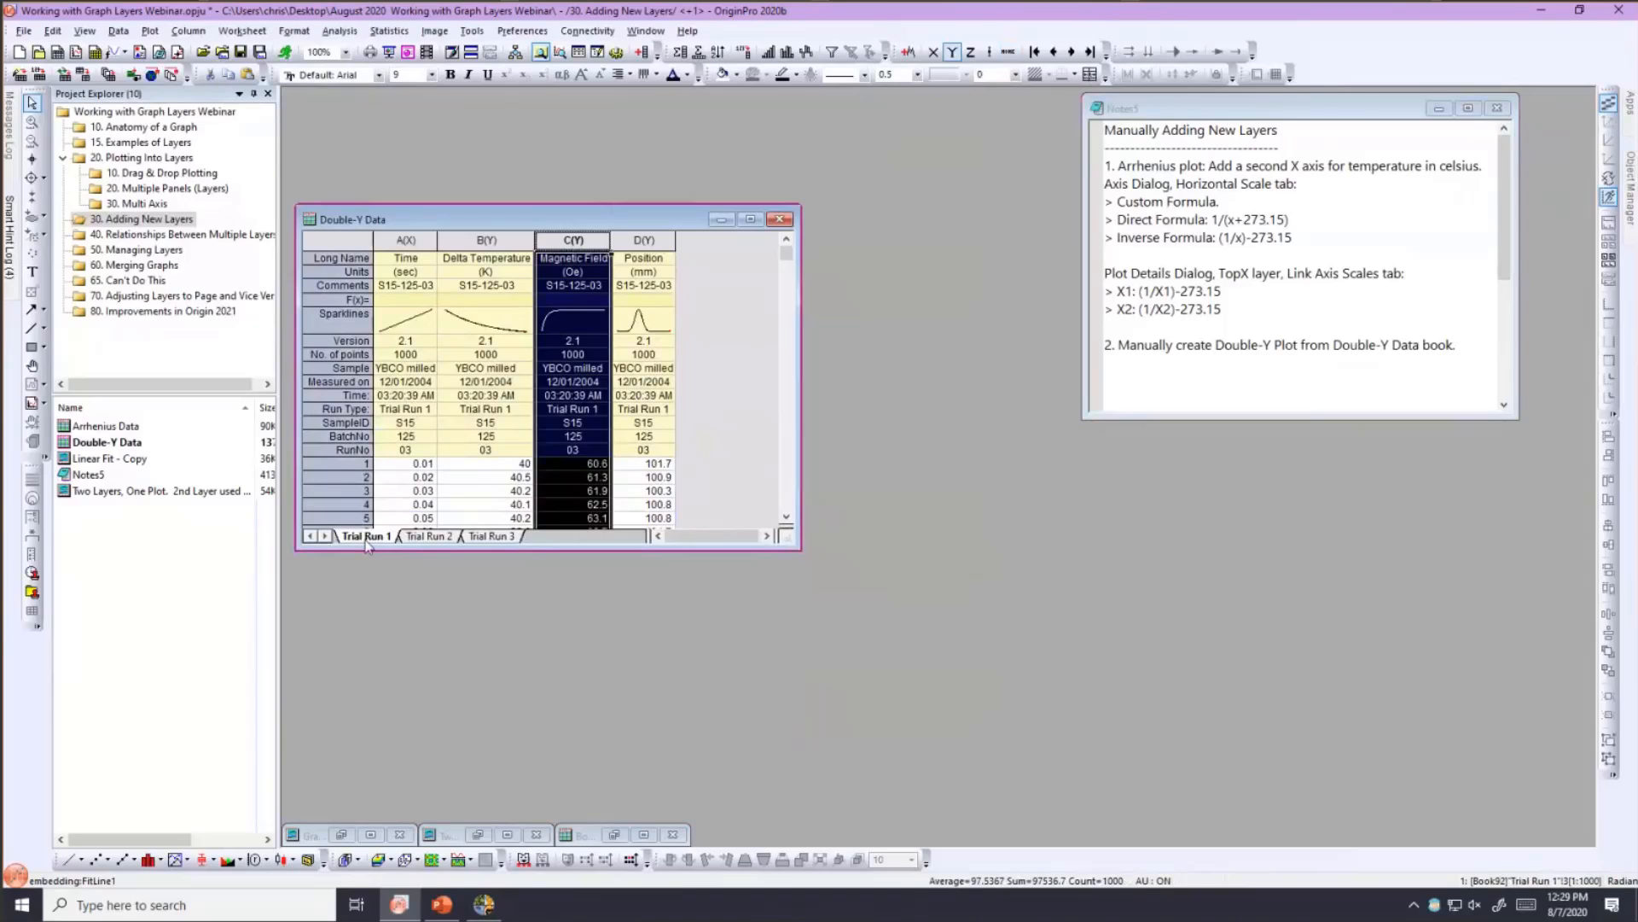
click(413, 539)
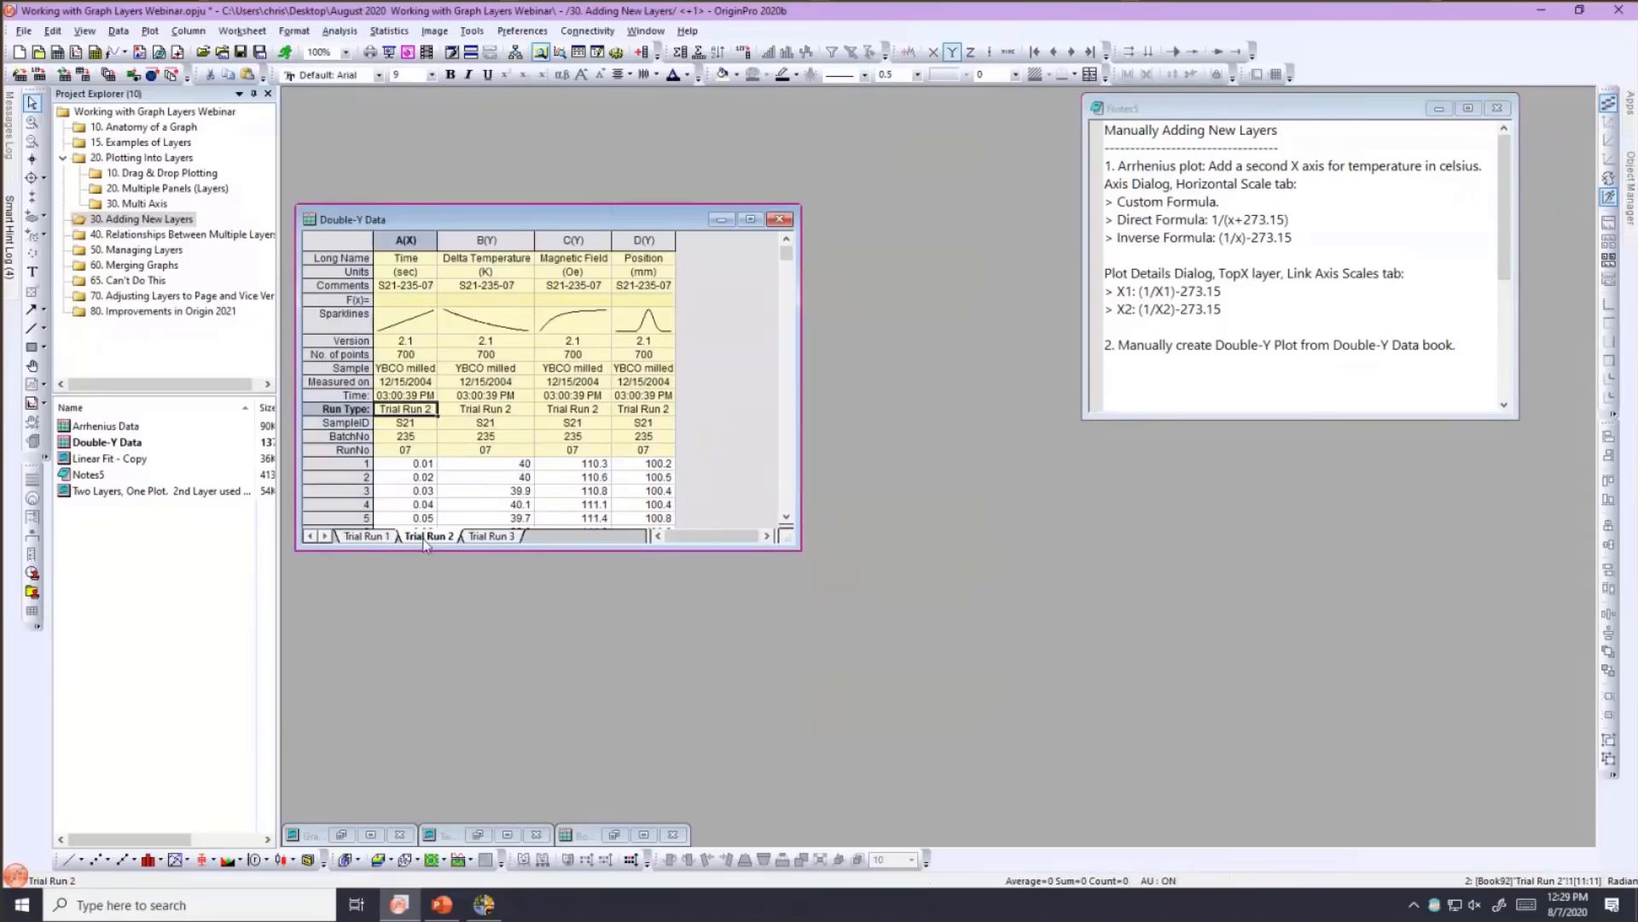
click(373, 540)
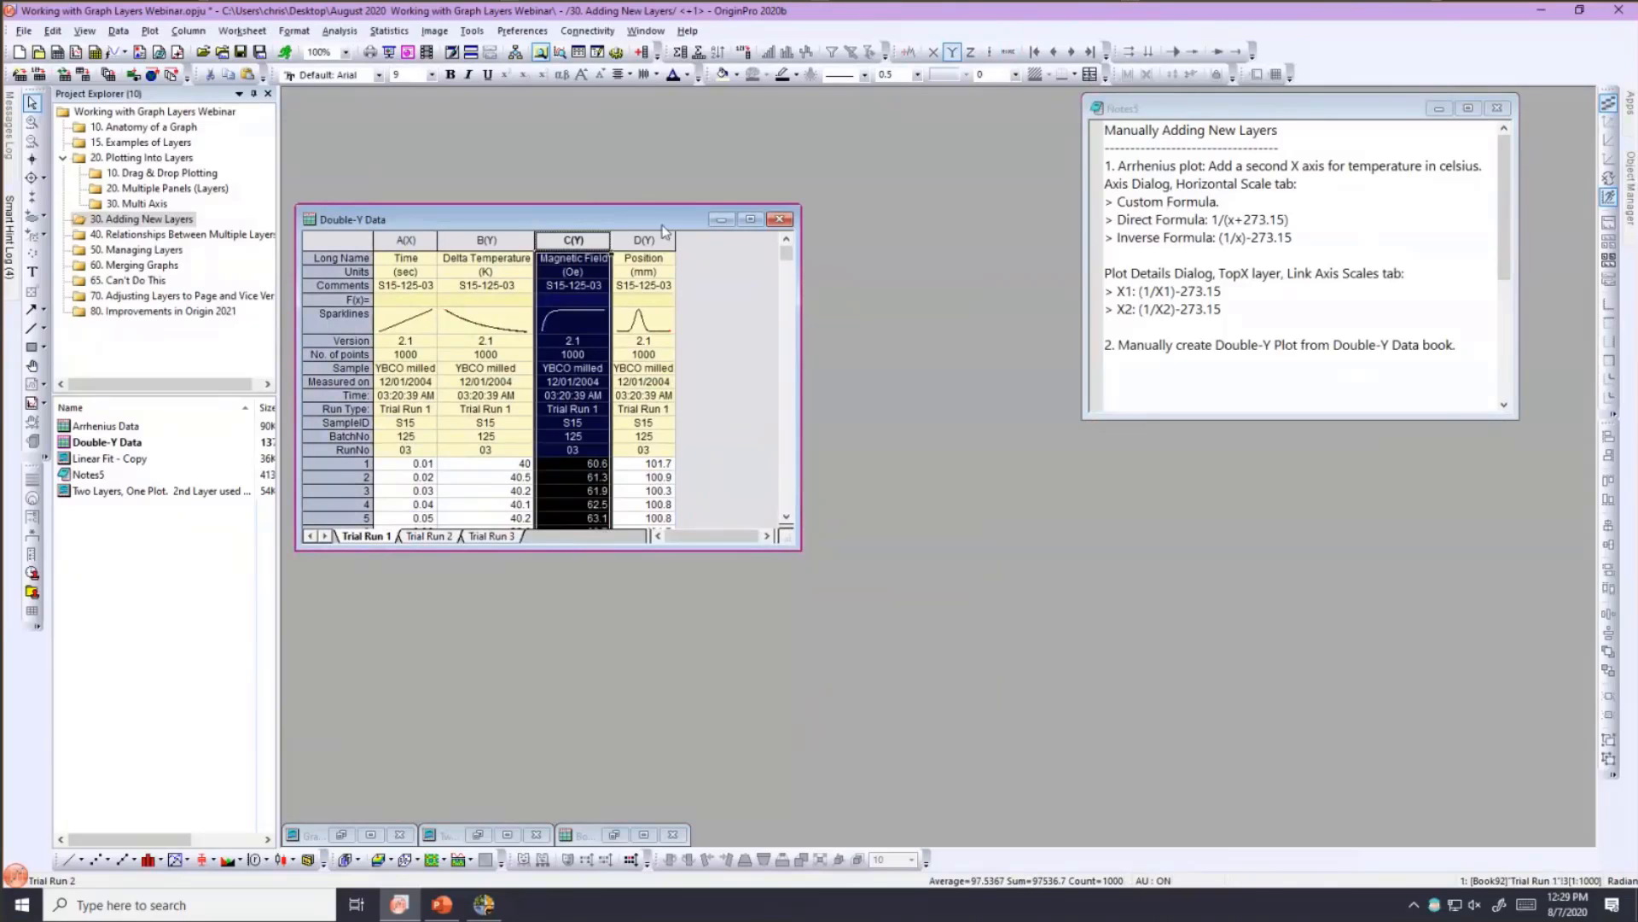
drag(587, 219, 595, 249)
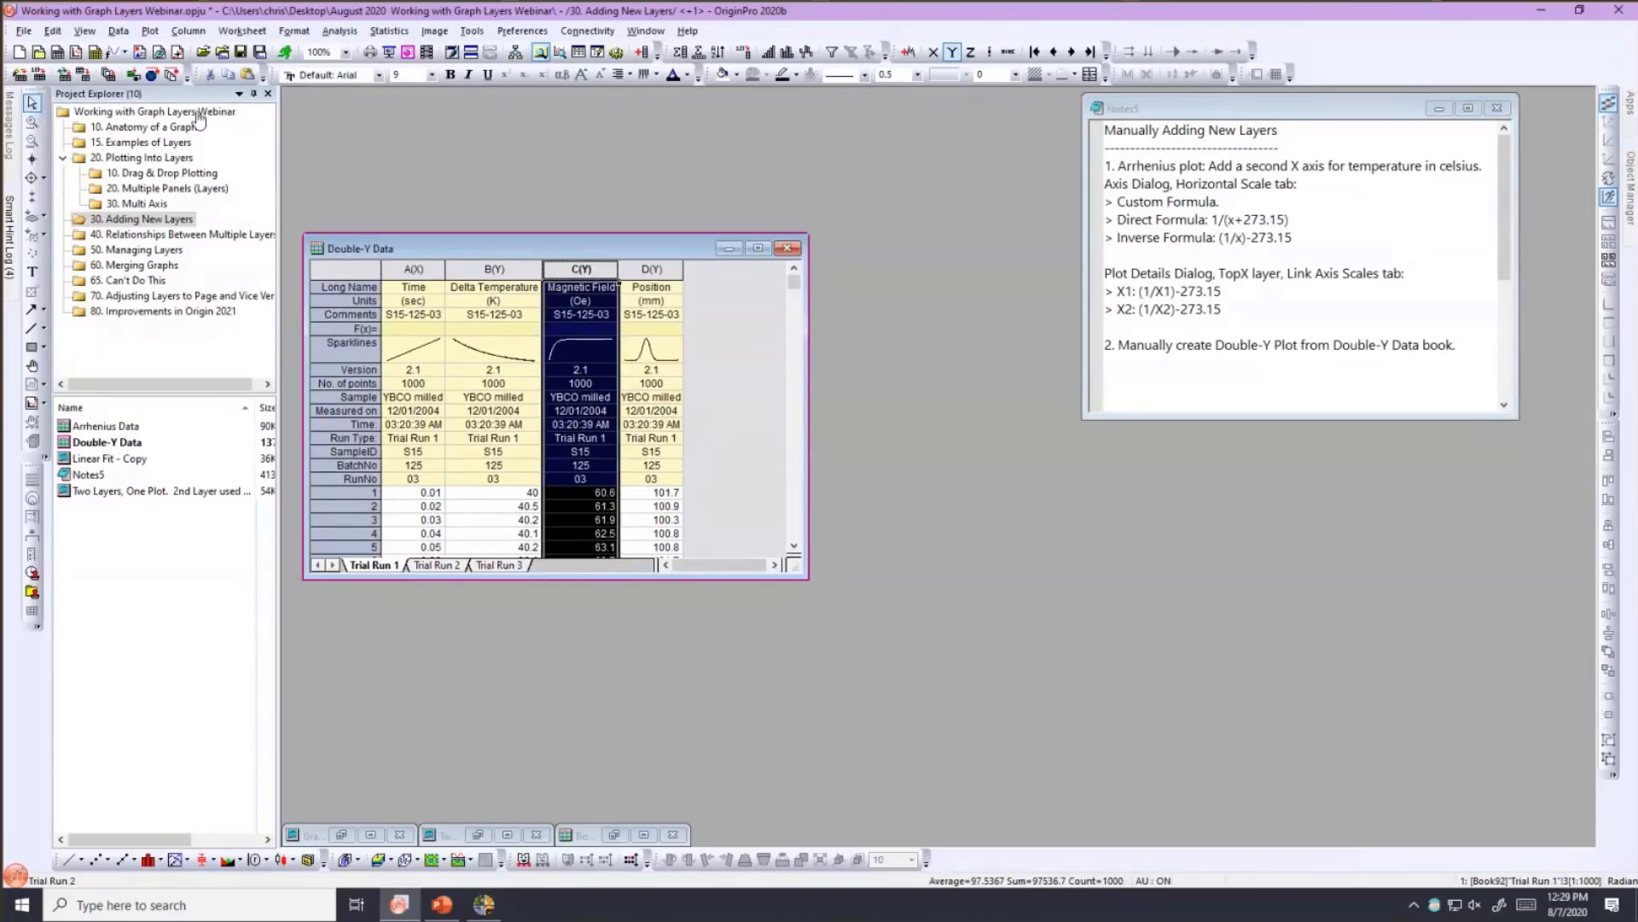
- Plot the selected Magnetic Field column as a basic 2D line graph and move the graph partly clear of the workbook
click(151, 31)
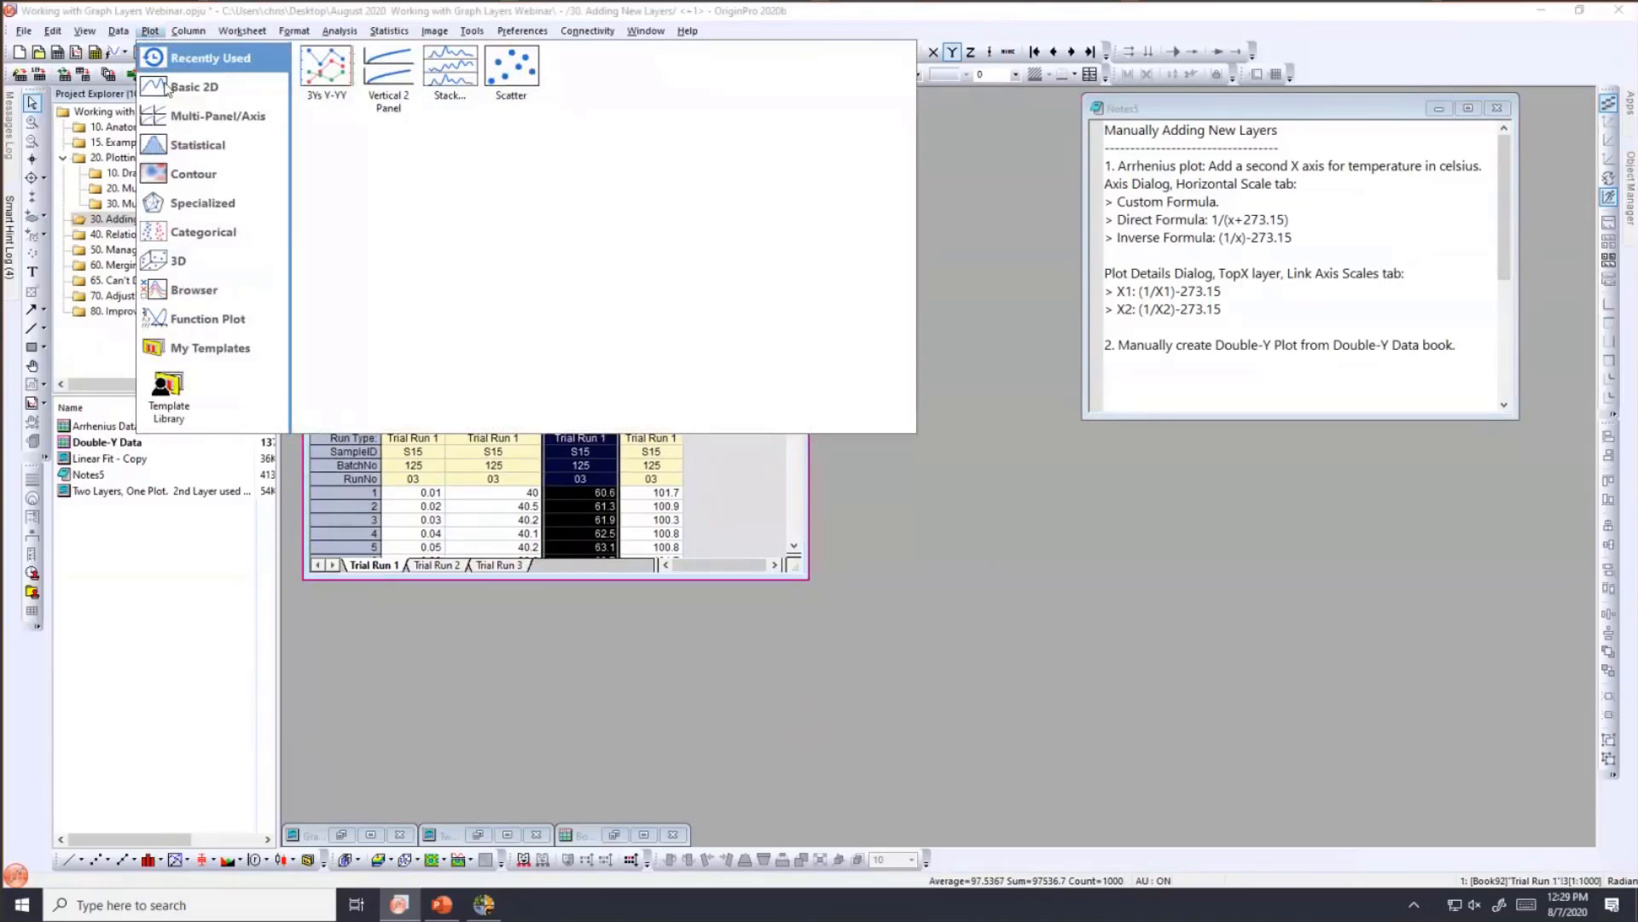
mouse_move(171, 88)
click(319, 147)
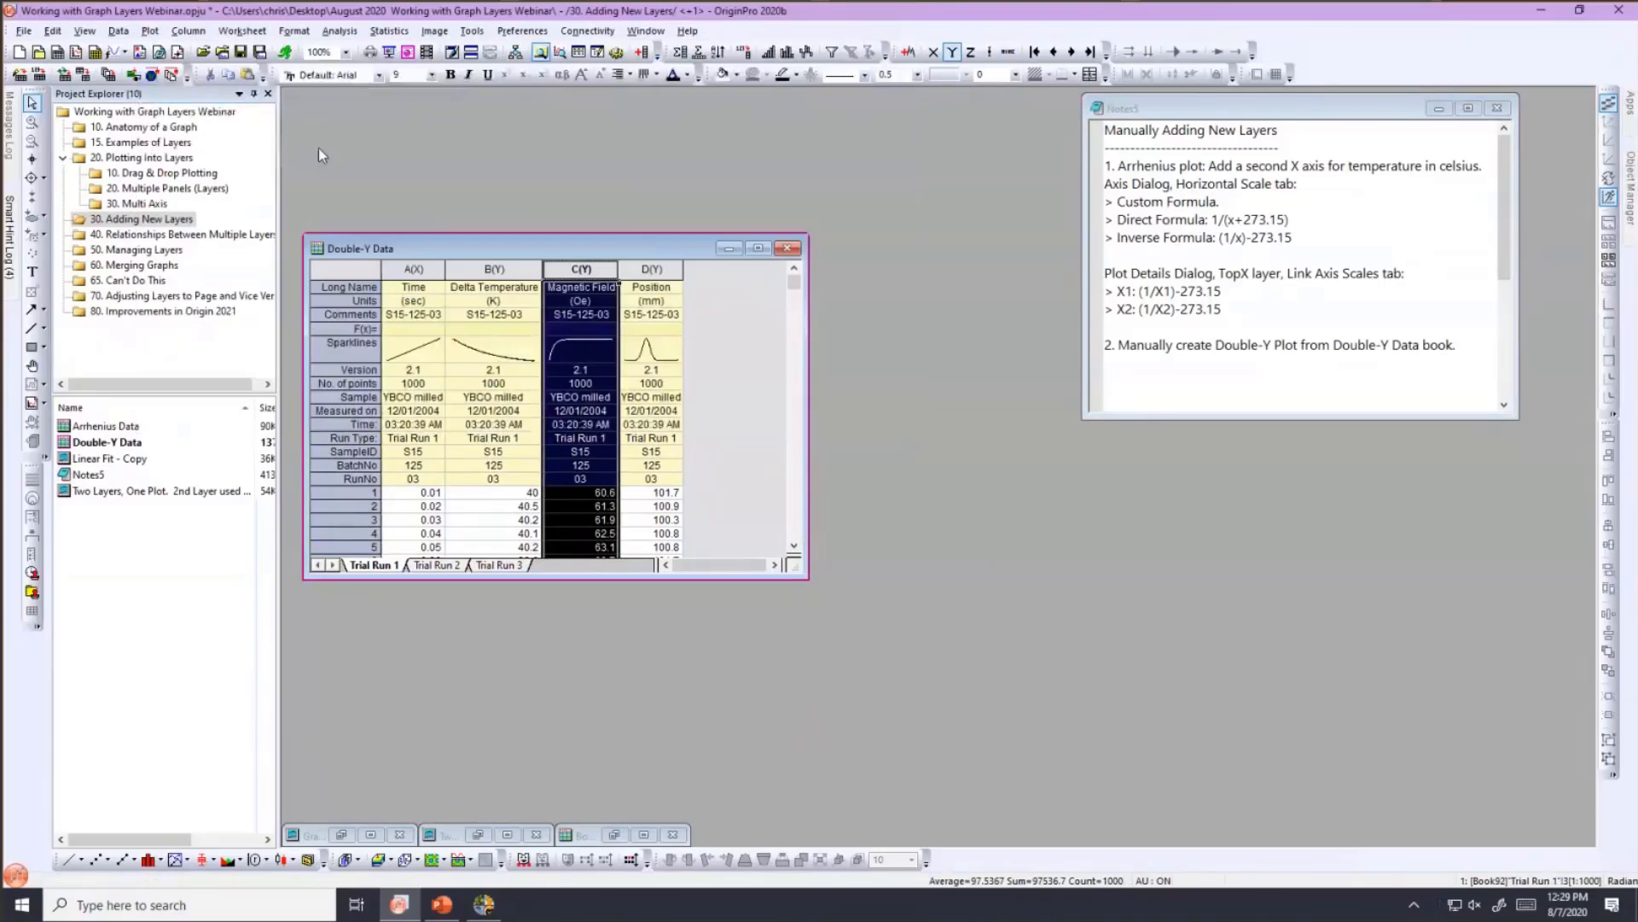
drag(458, 169, 721, 265)
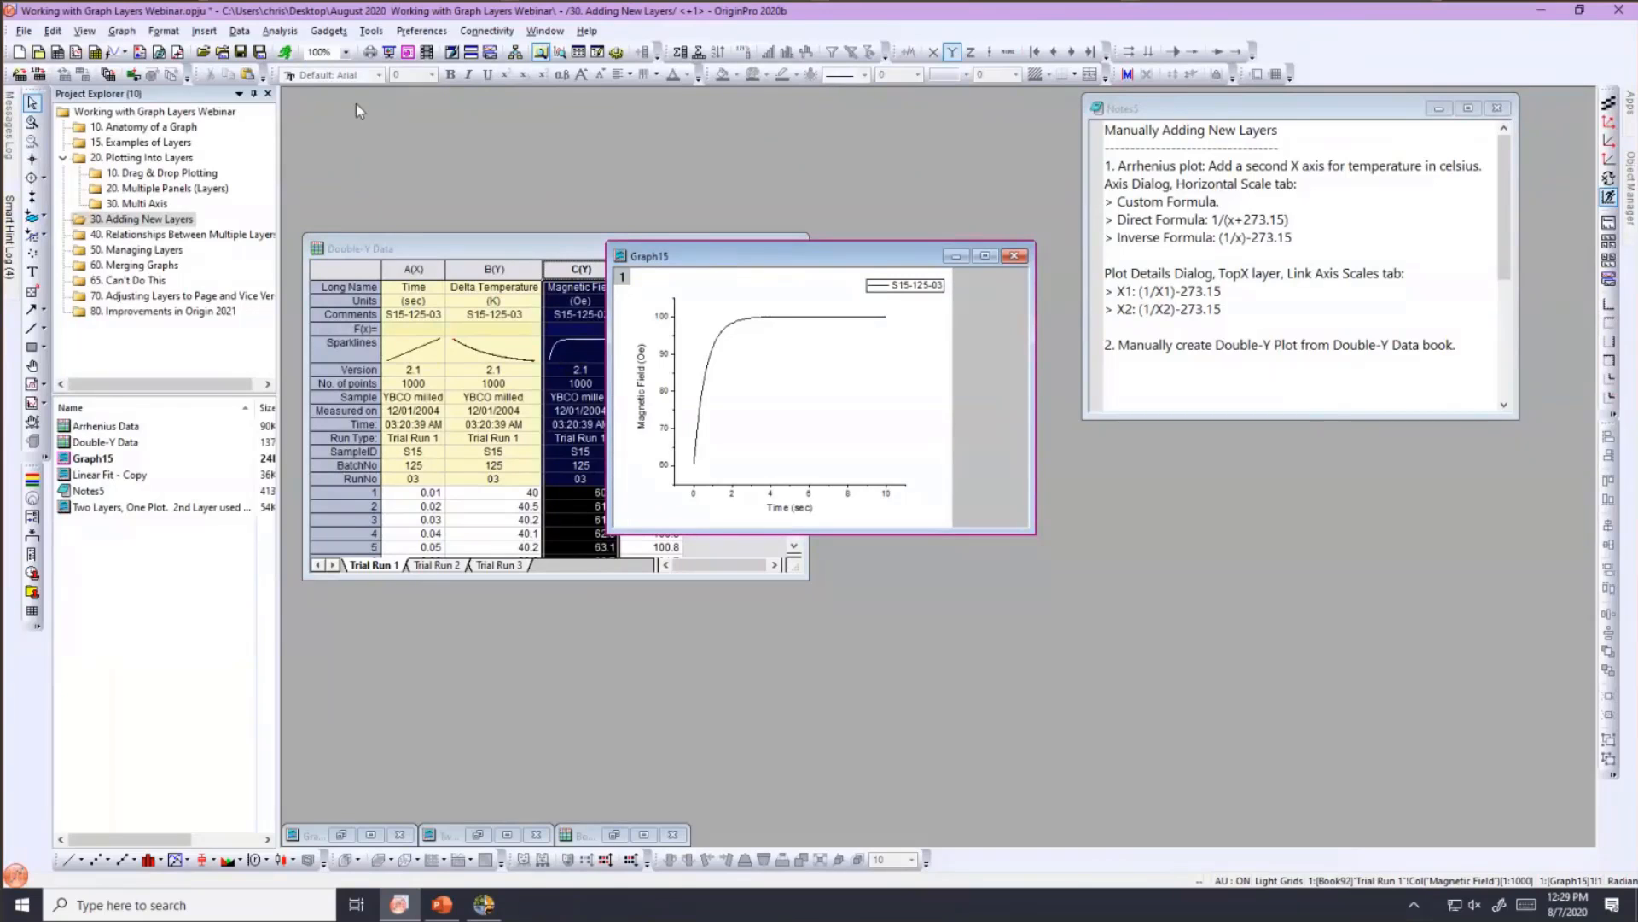
- Add a Right-Y layer with linked X scale and dimension to the line graph and move the graph beside the workbook
click(207, 35)
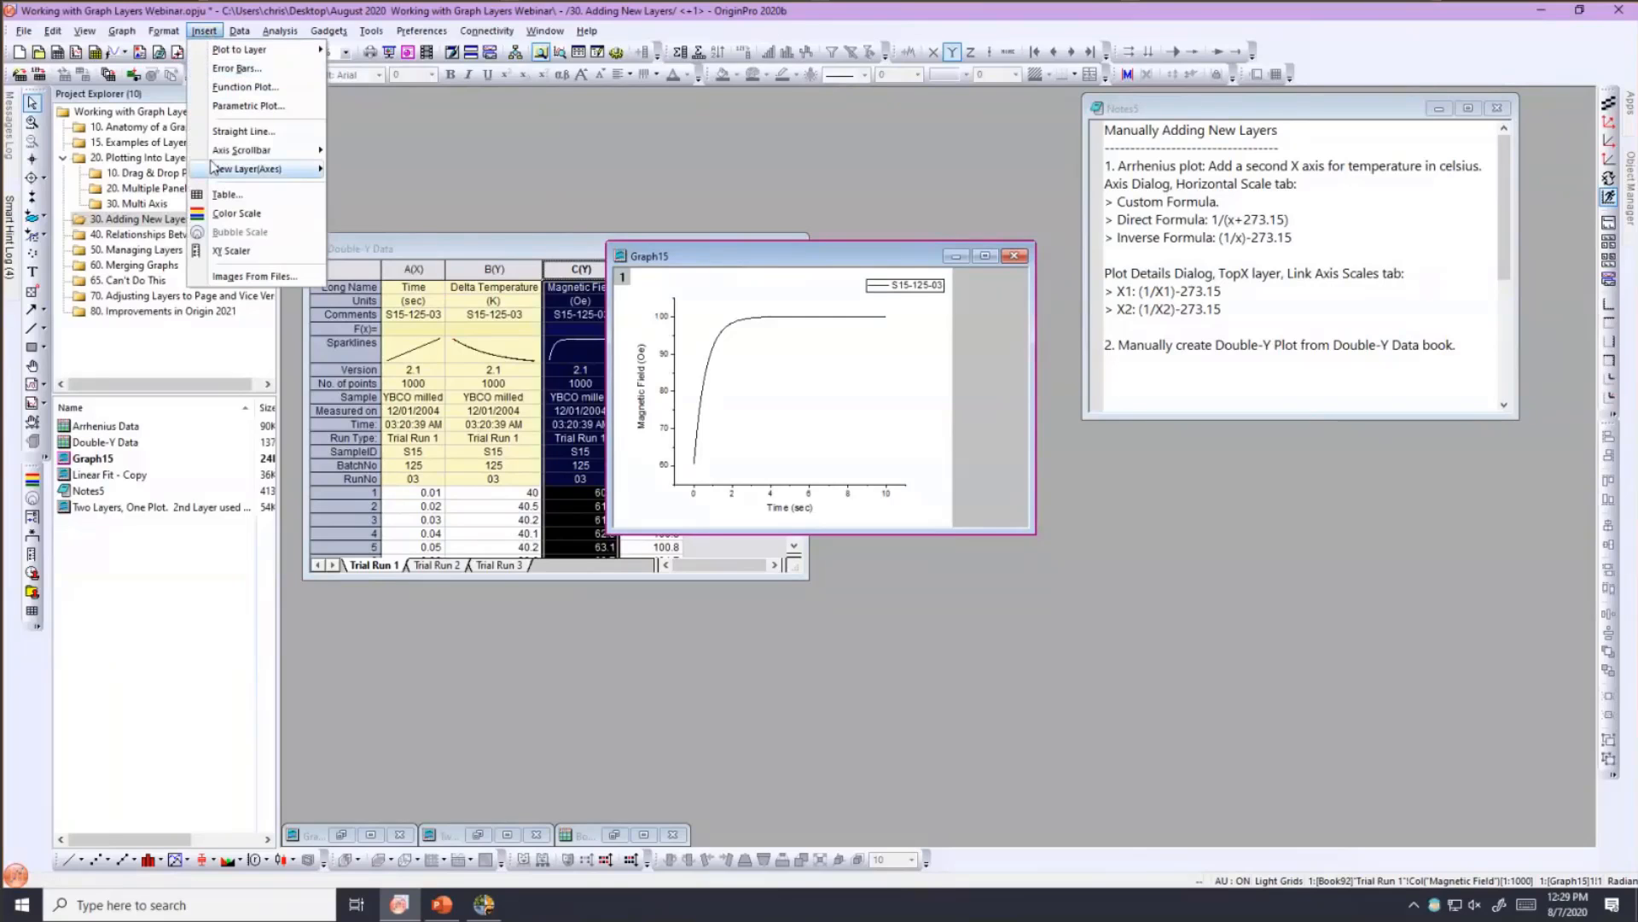
mouse_move(214, 168)
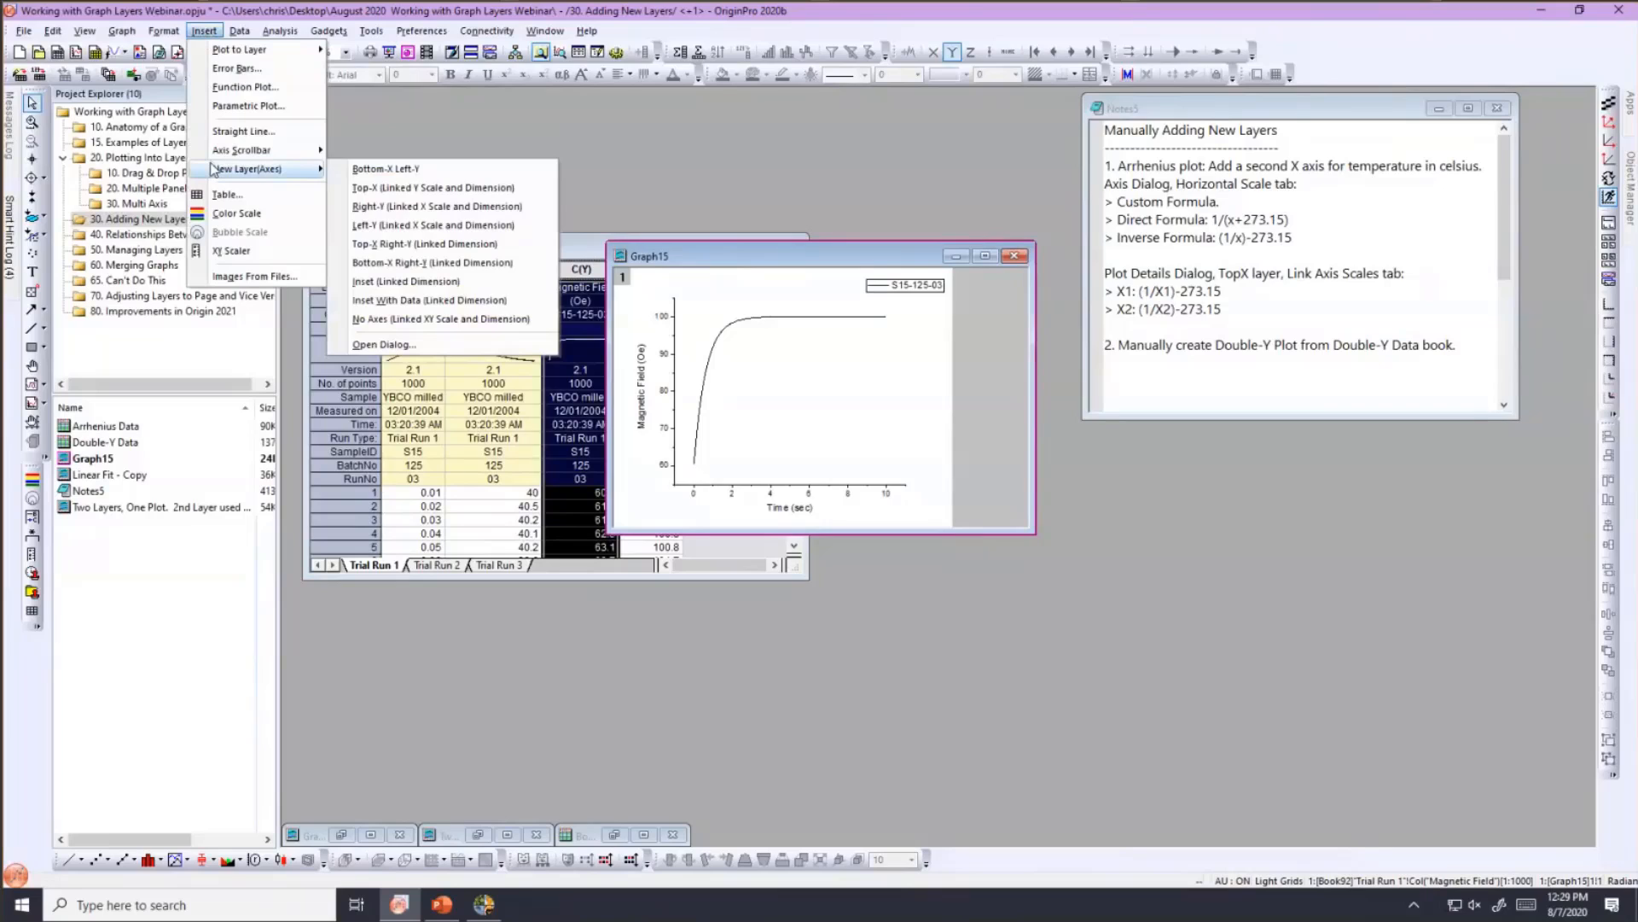
click(335, 203)
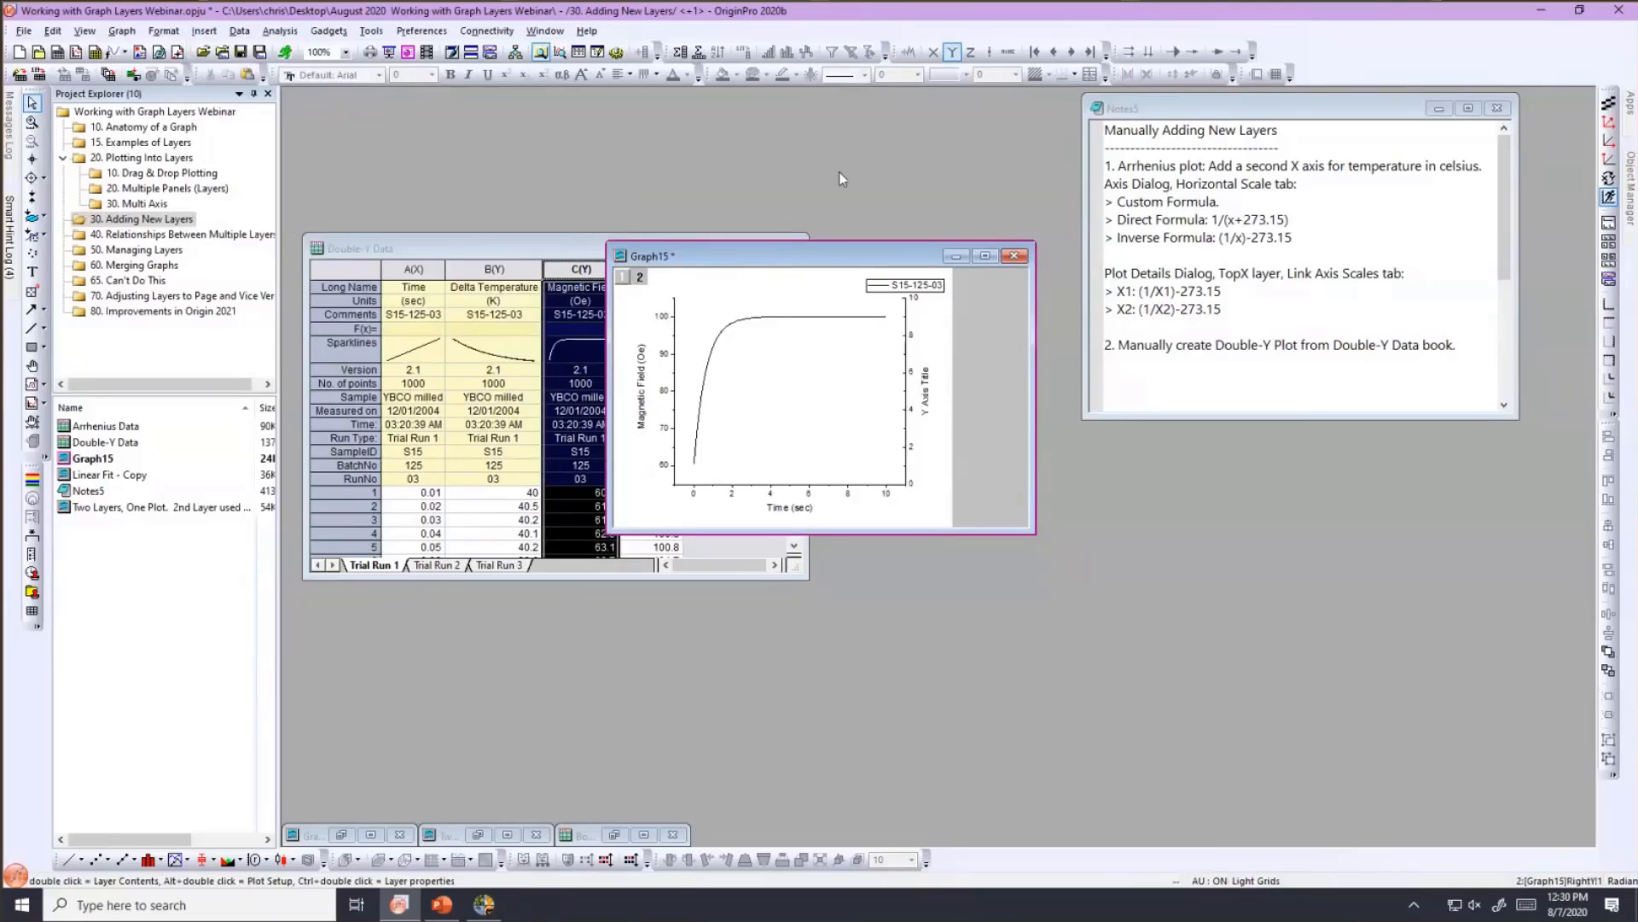
drag(794, 254, 995, 313)
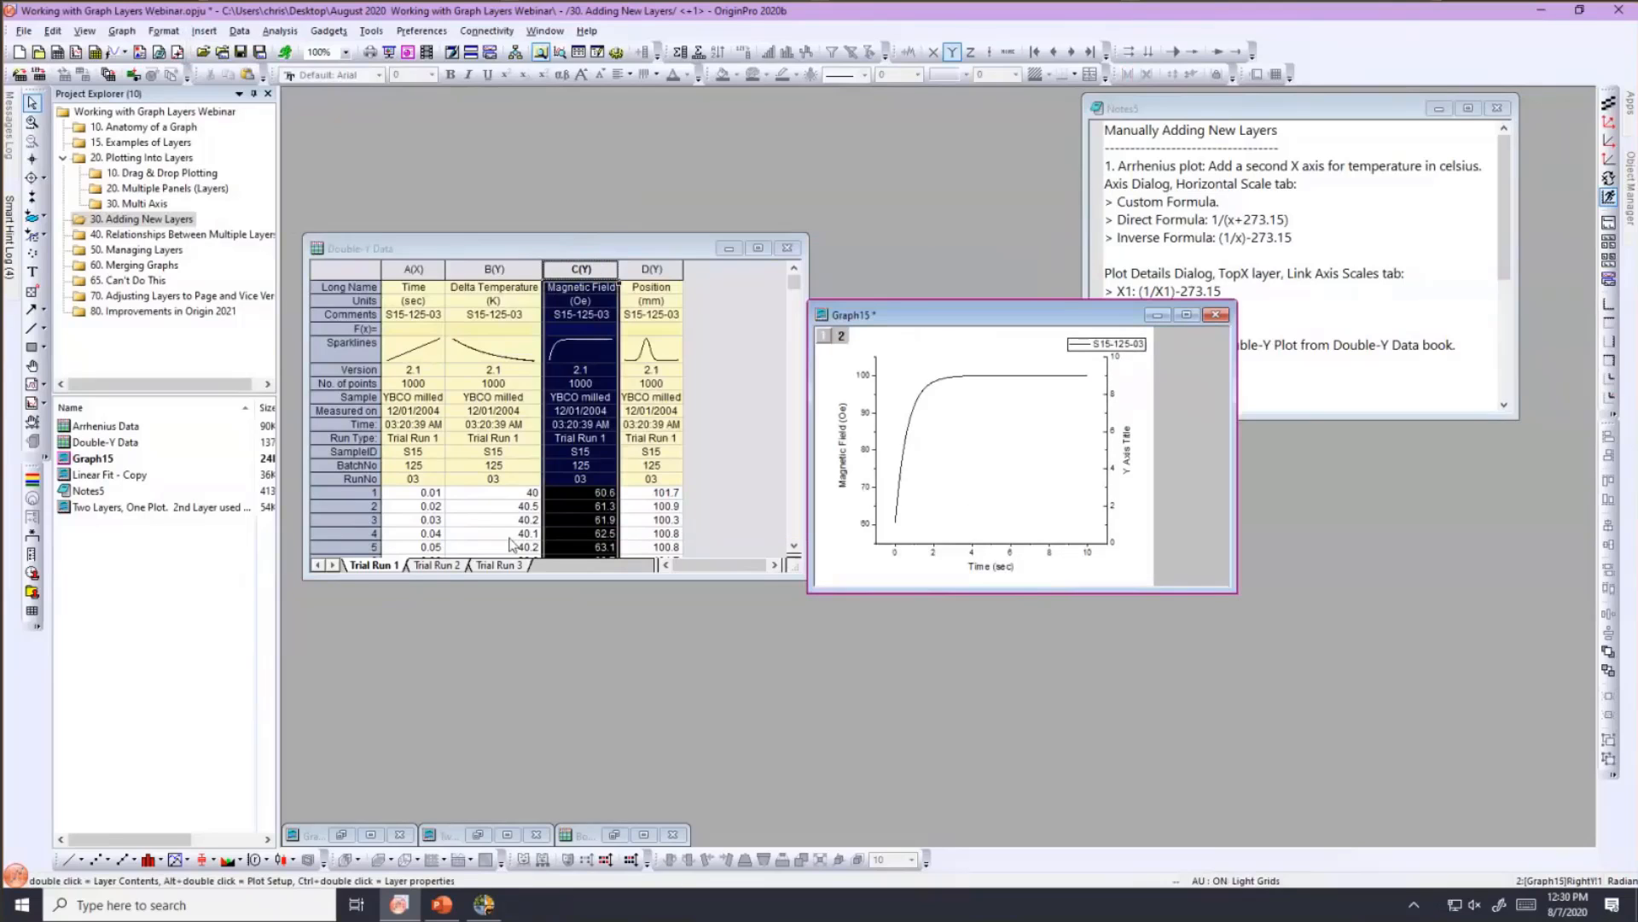
- Show the Trial Run 2 sheet of the Double-Y Data workbook and move the graph slightly up and away from it
click(438, 566)
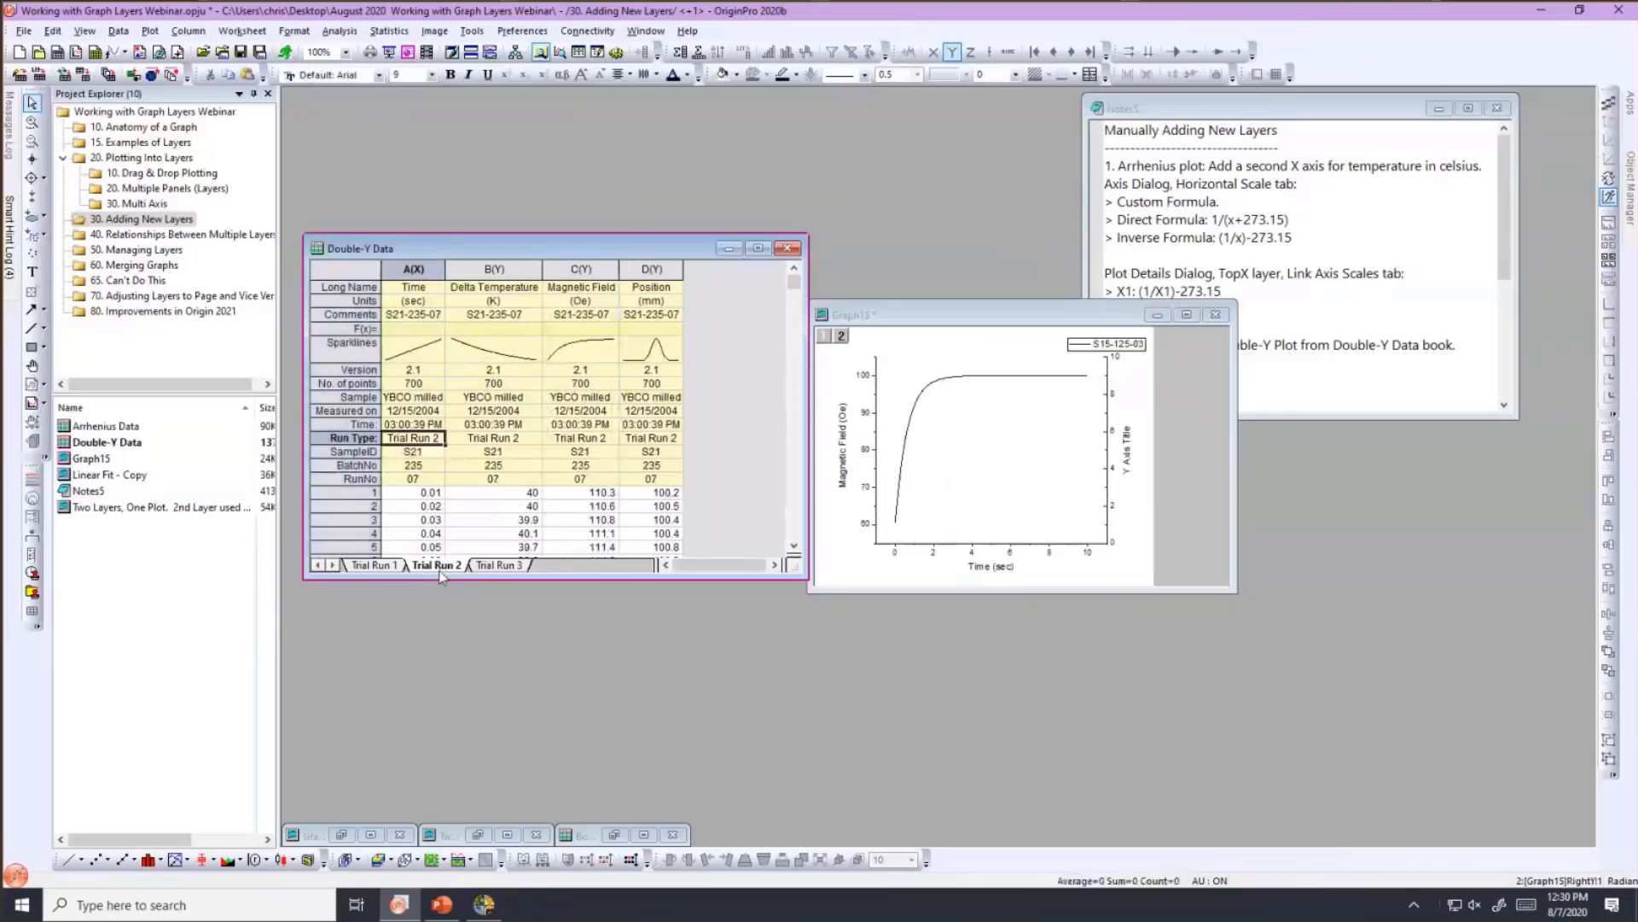
drag(890, 317, 901, 296)
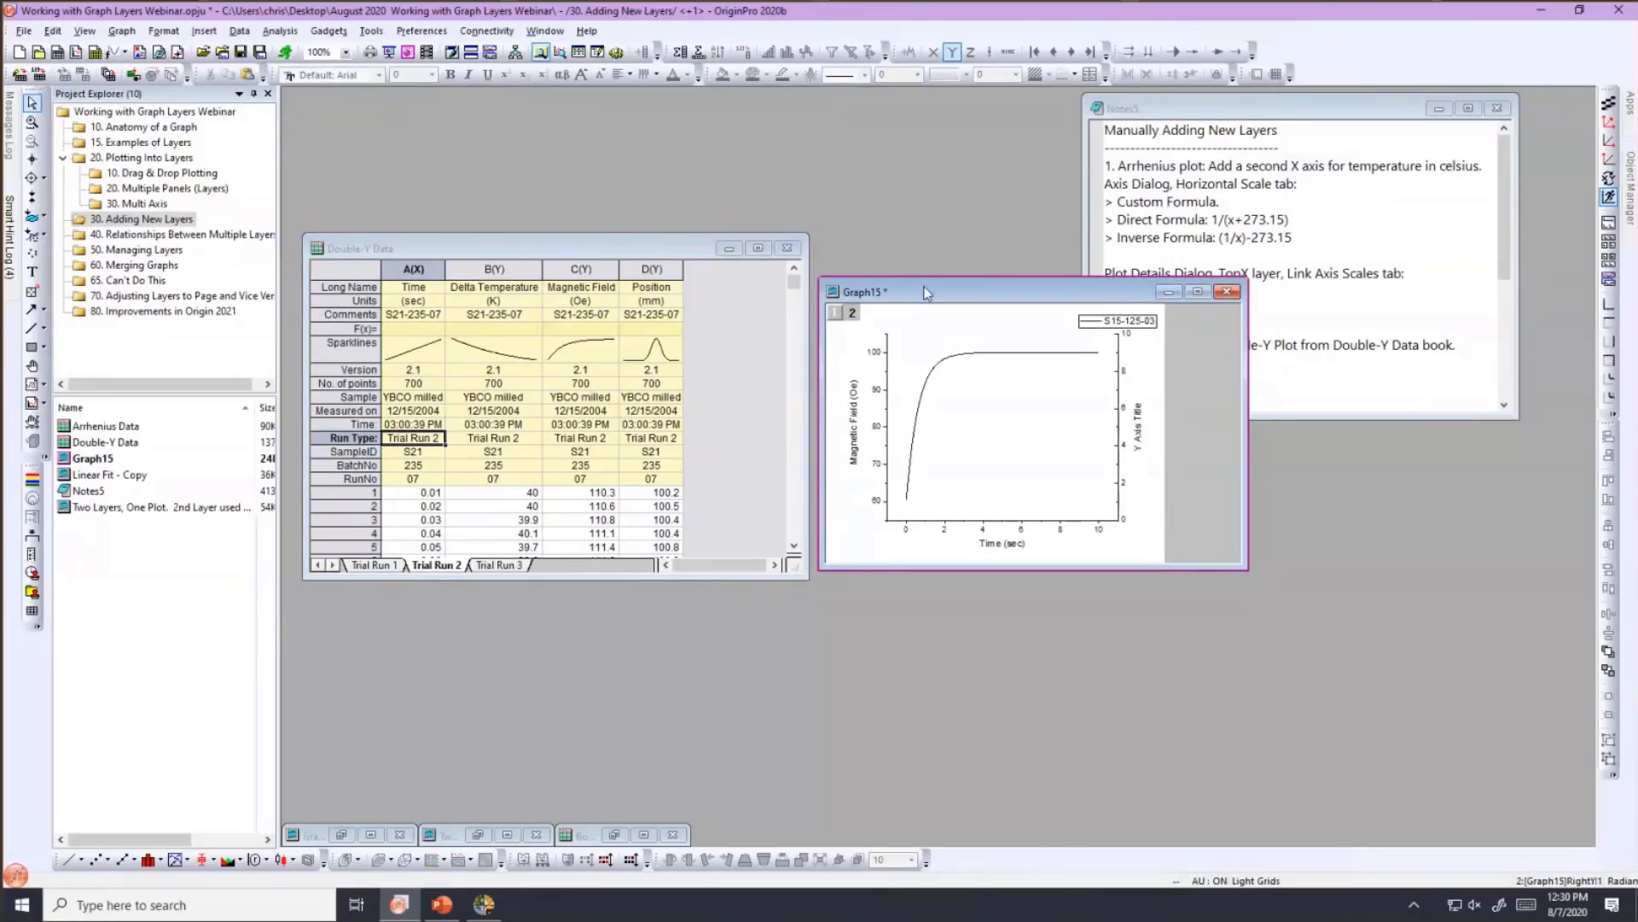
drag(917, 291, 950, 266)
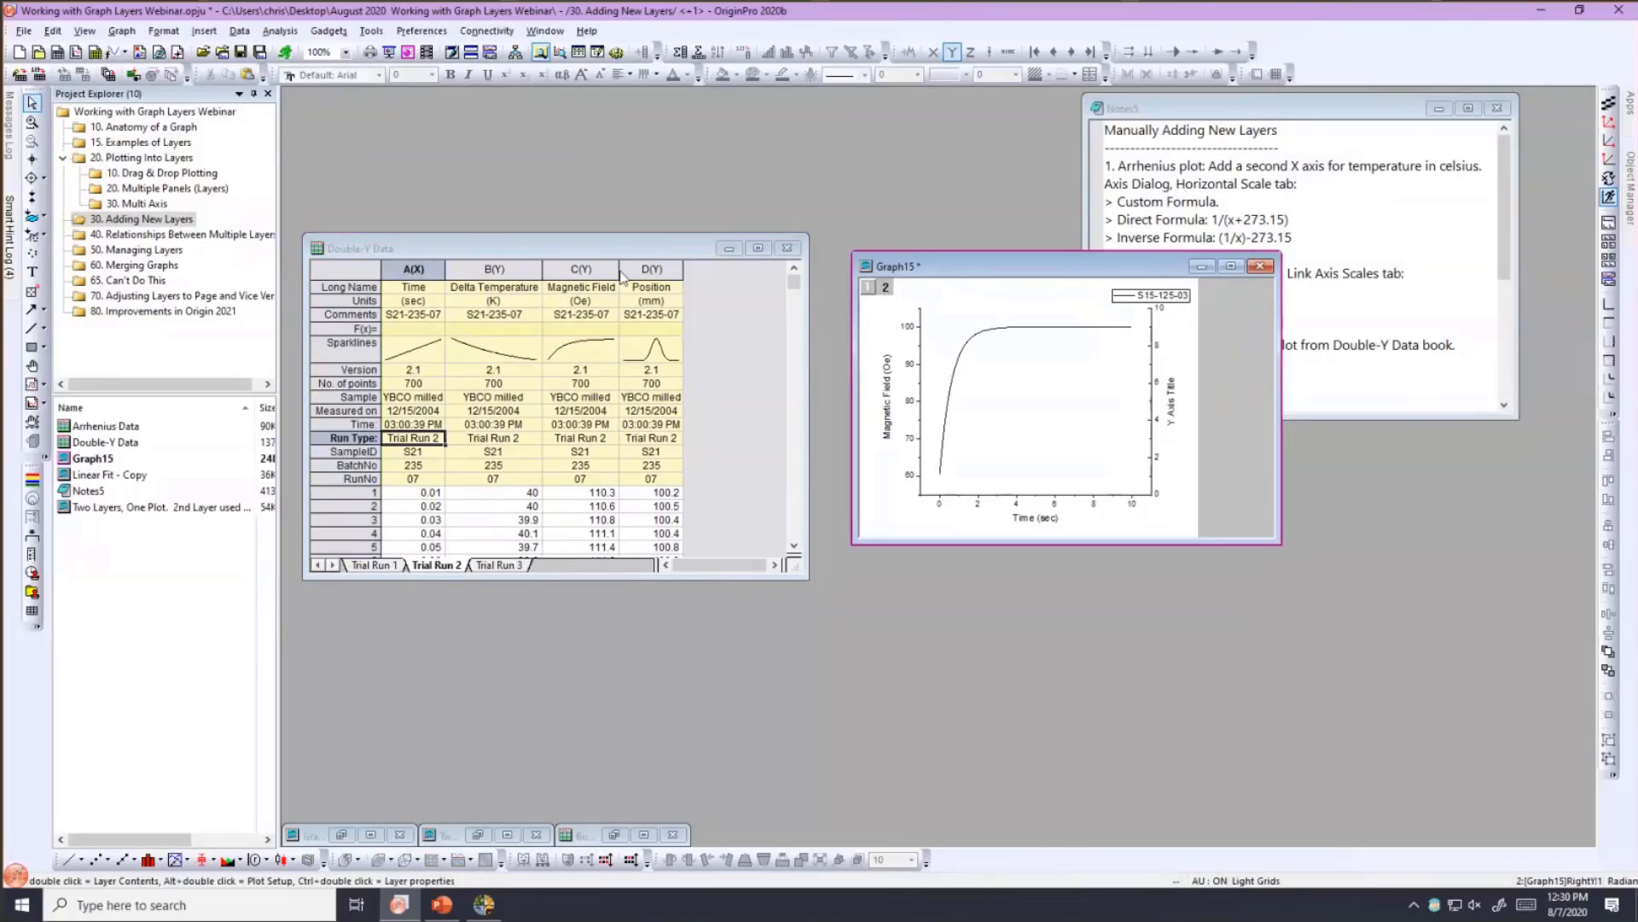
- Add the Trial Run 2 Magnetic Field column C(Y) to the graph's Right-Y layer, rescaling the axes to show all data
click(589, 270)
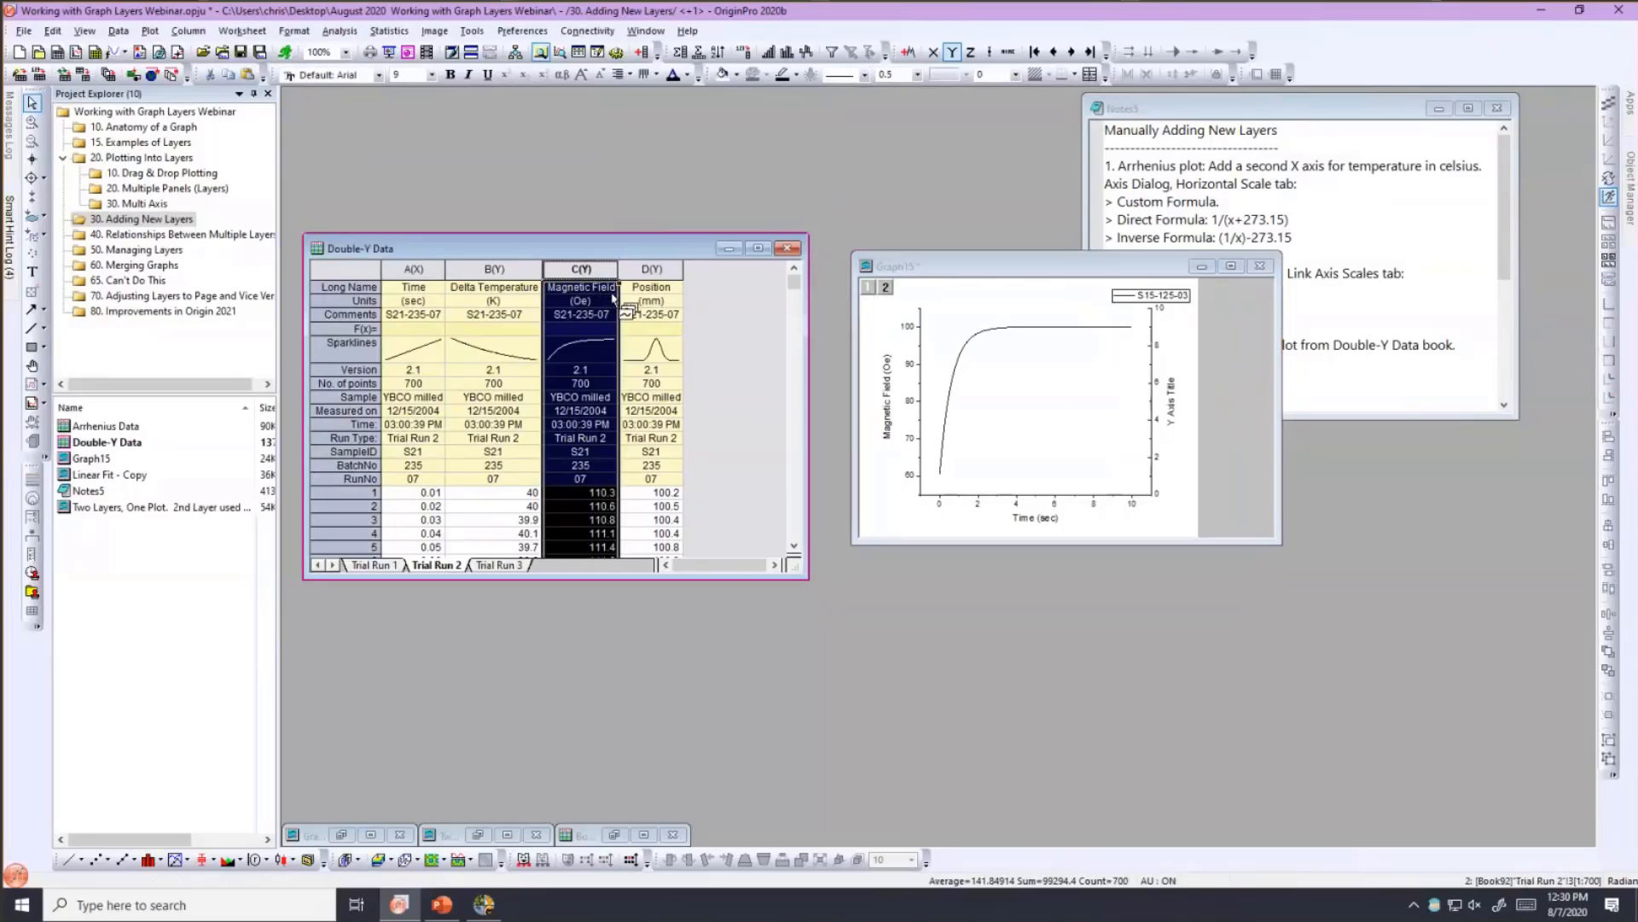
drag(613, 297, 964, 320)
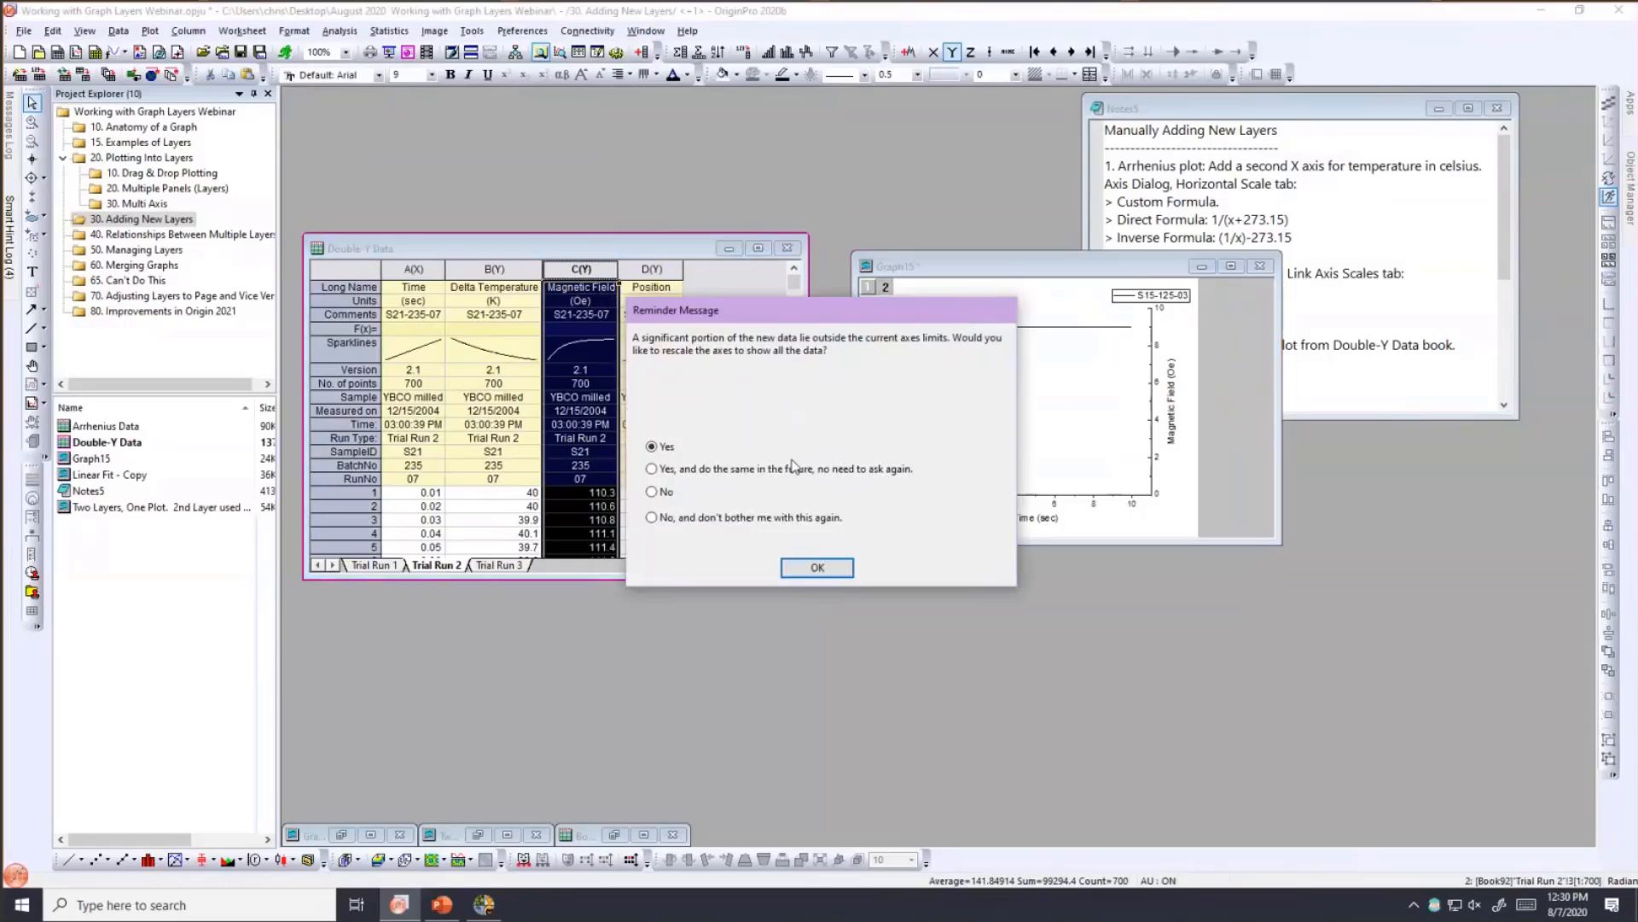
click(817, 567)
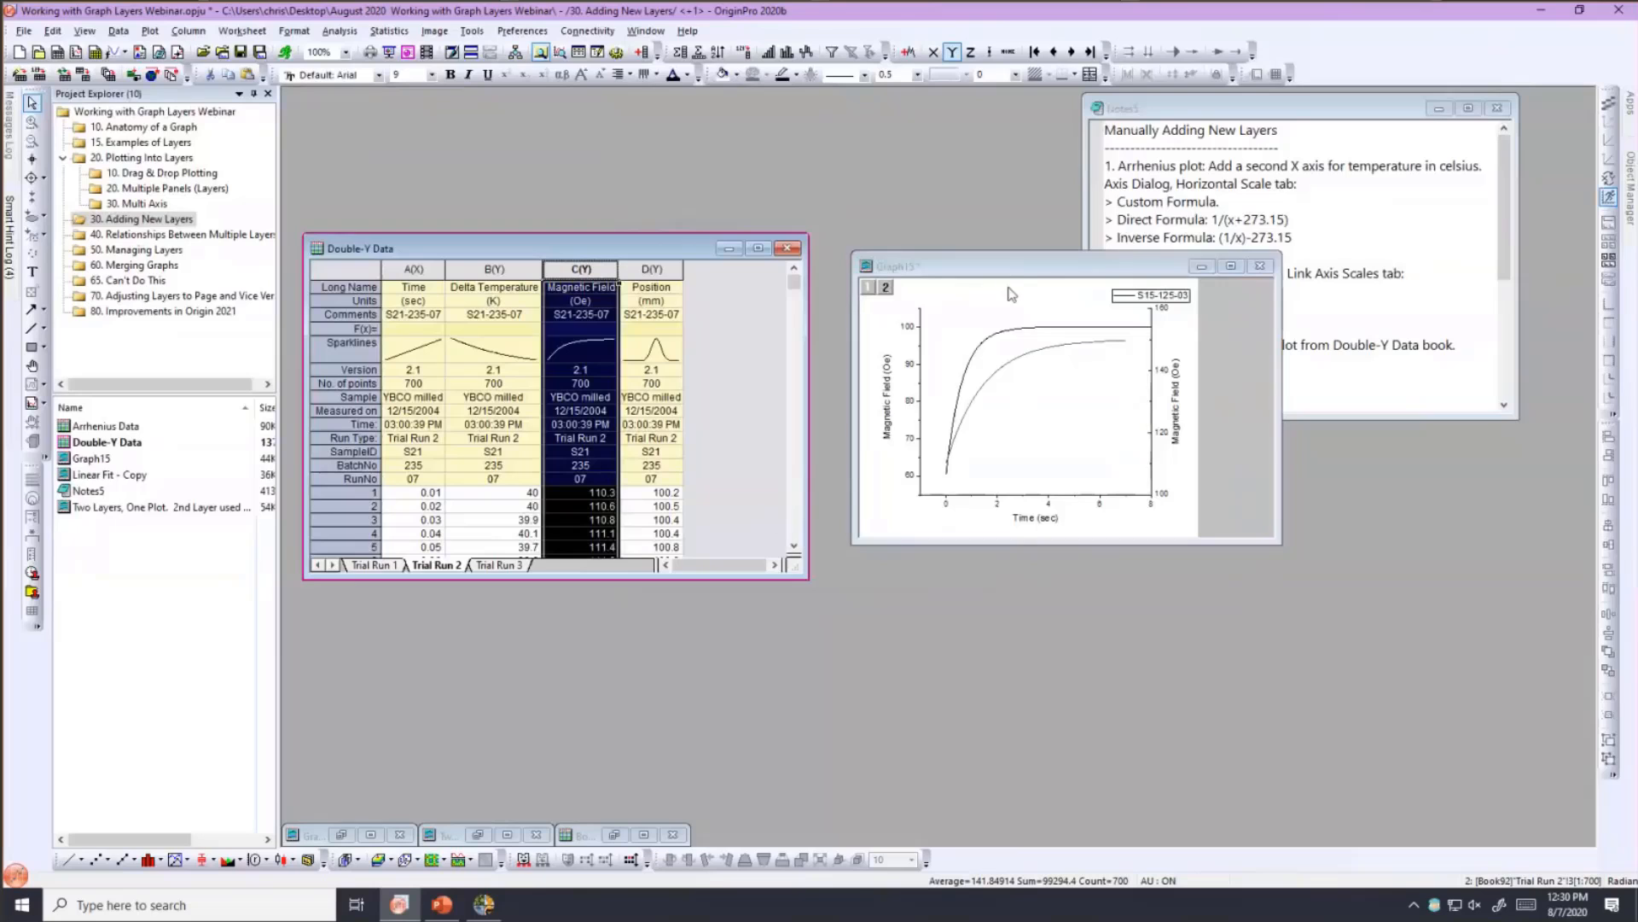
- Move the graph up so it partly overlaps the Double-Y Data workbook and enlarge its window
drag(953, 258, 664, 145)
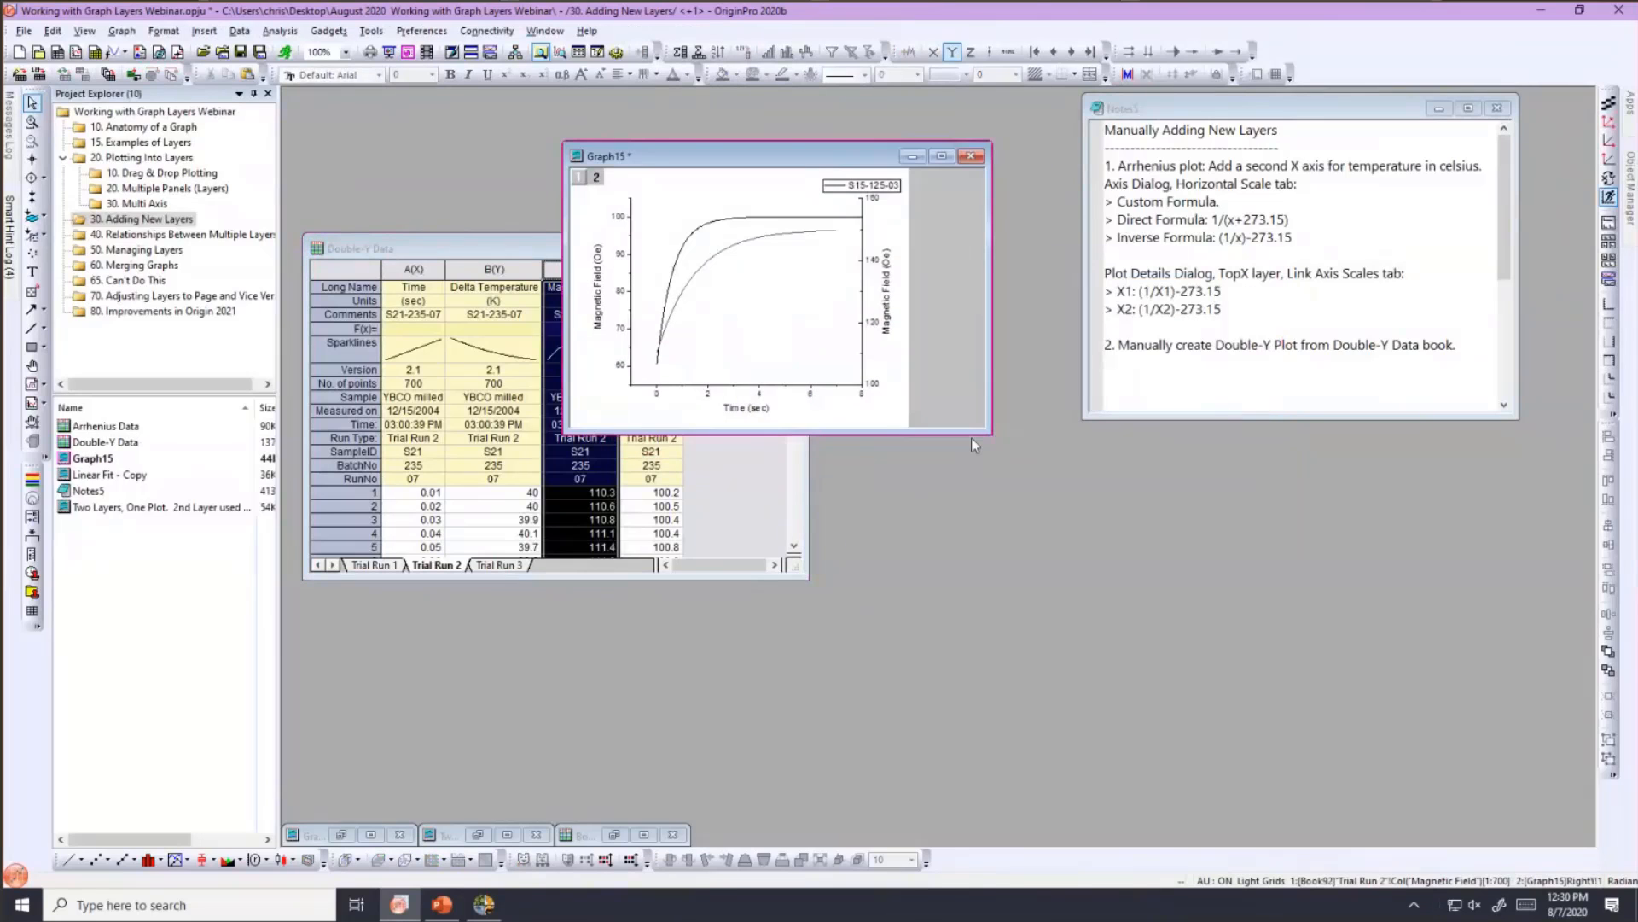
drag(1164, 582, 1248, 647)
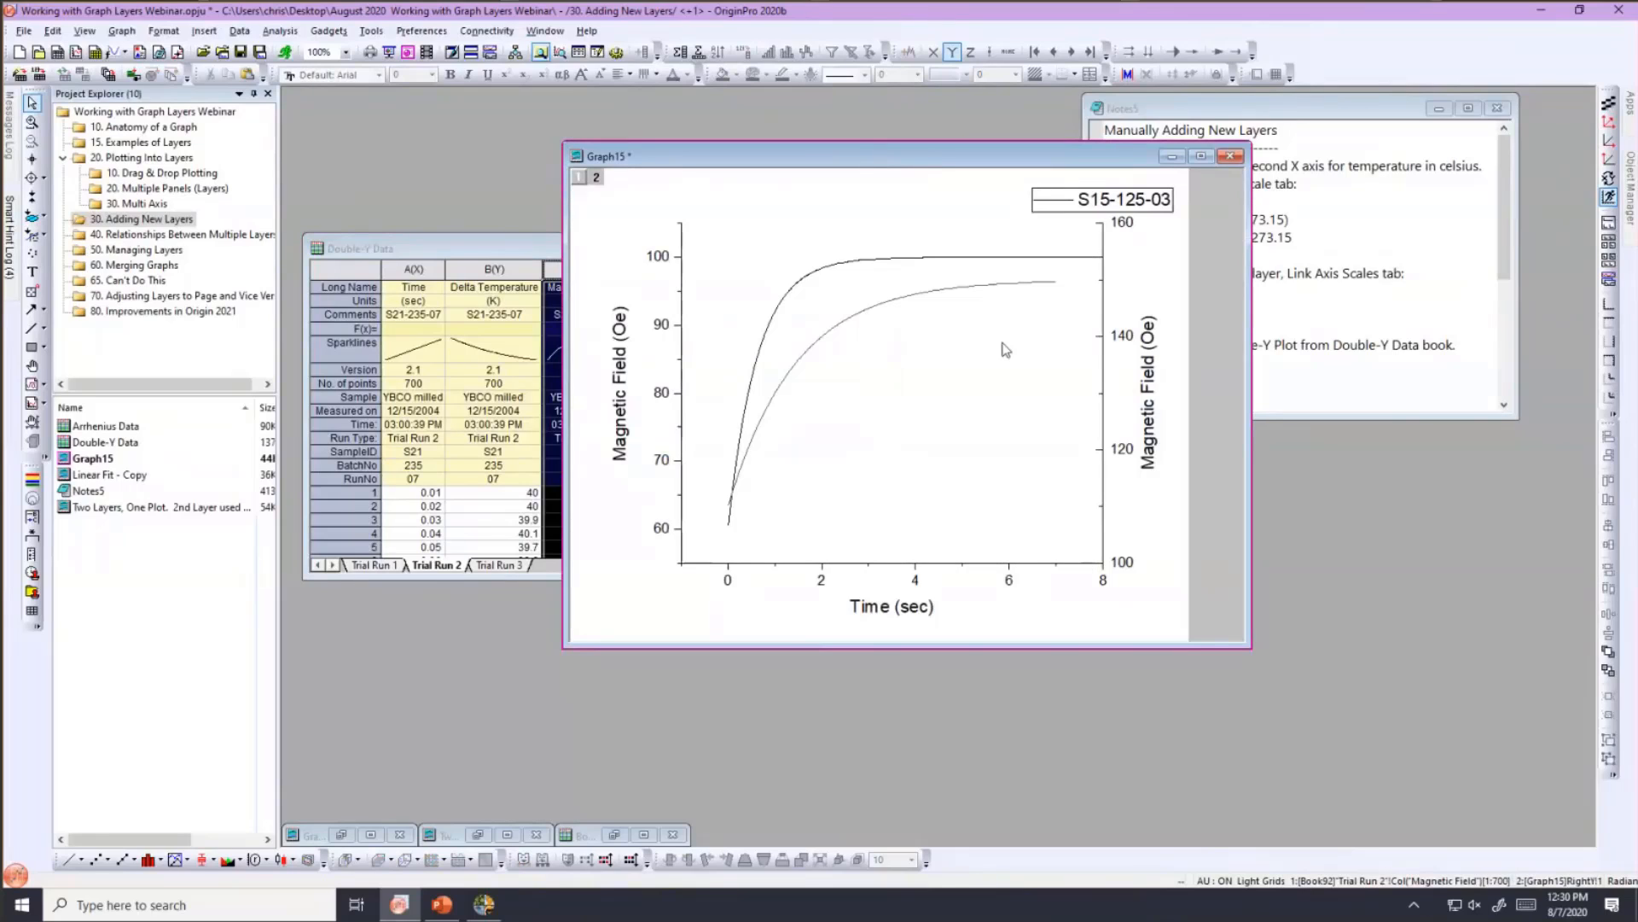
- Color the Right-Y layer's Trial Run 2 curve dark green (#009300) and increase its line thickness to 3.5
mouse_move(819, 284)
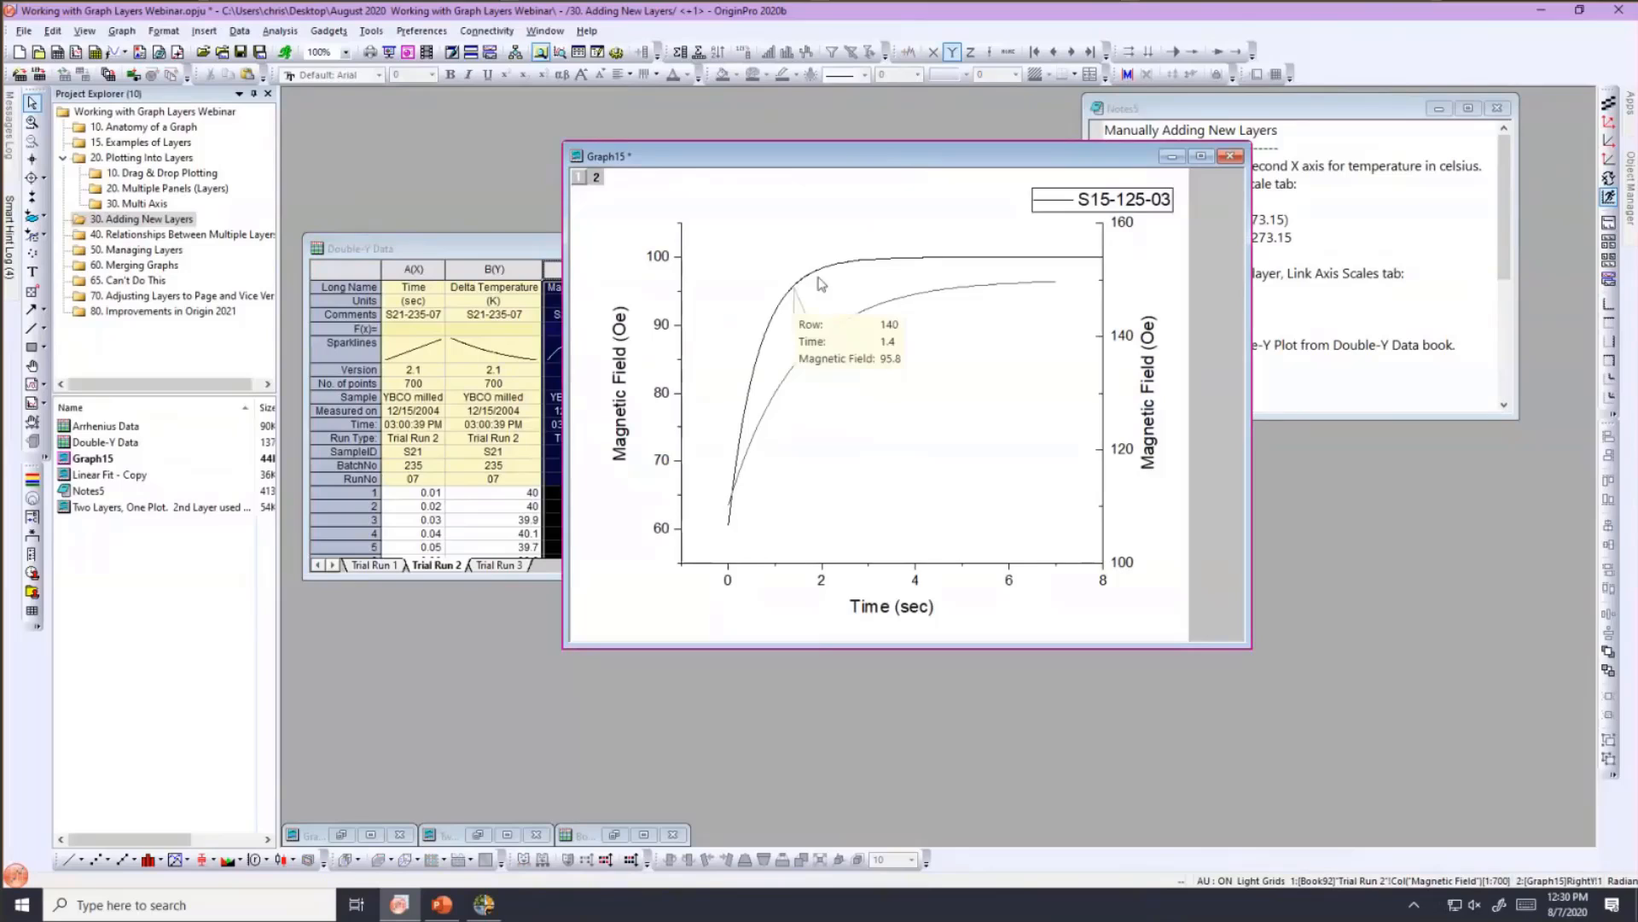
click(815, 278)
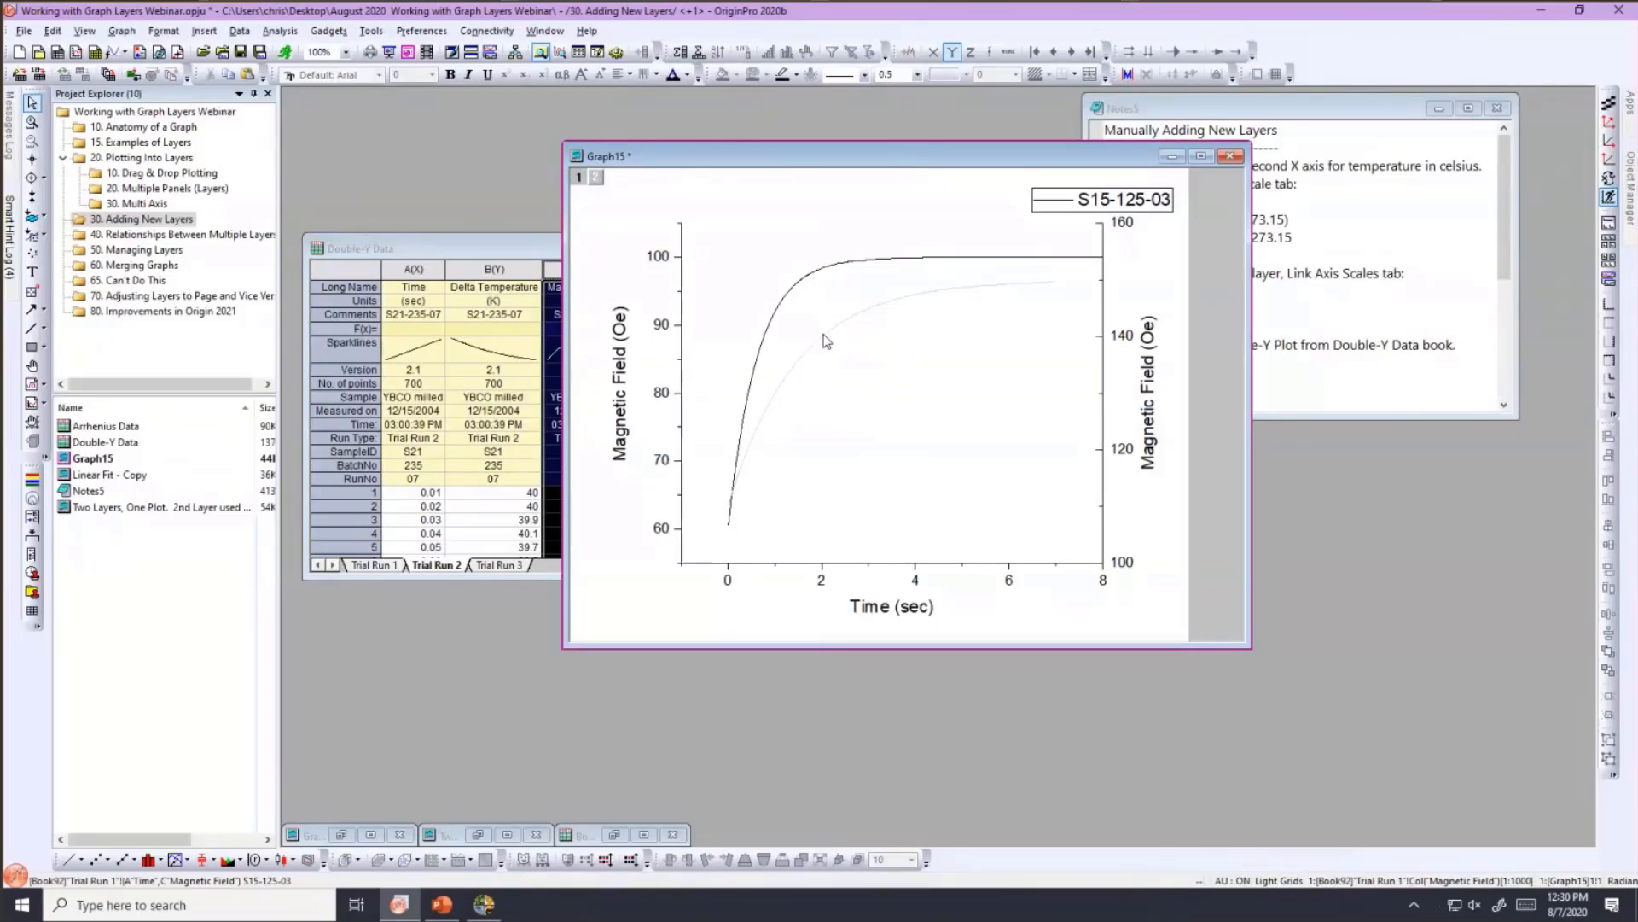
click(825, 341)
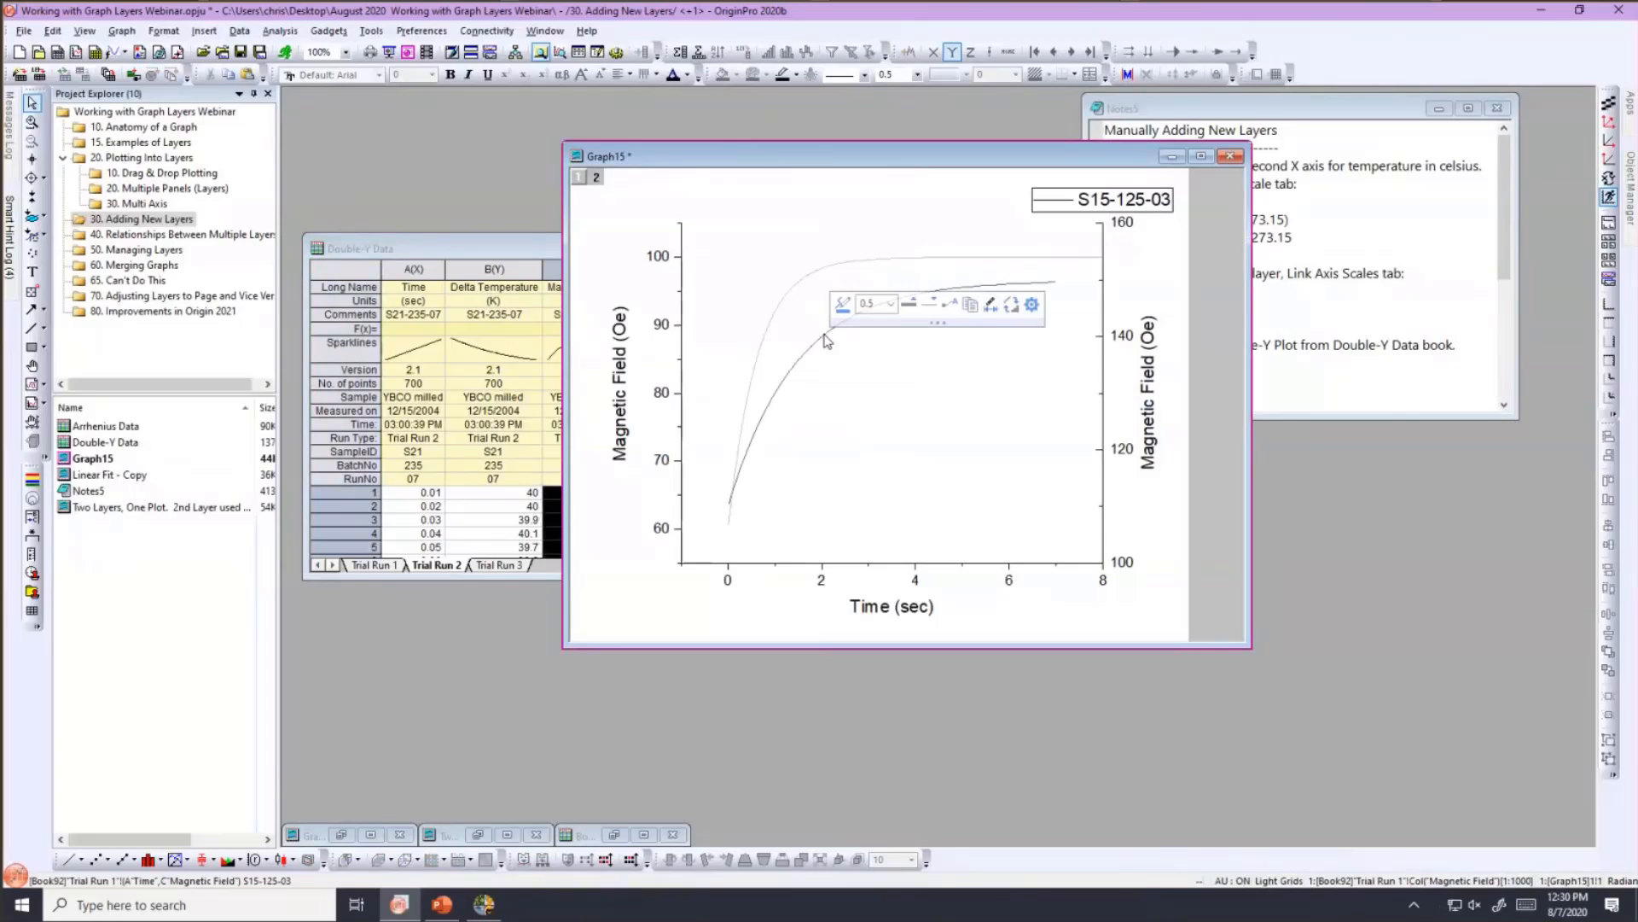
click(842, 304)
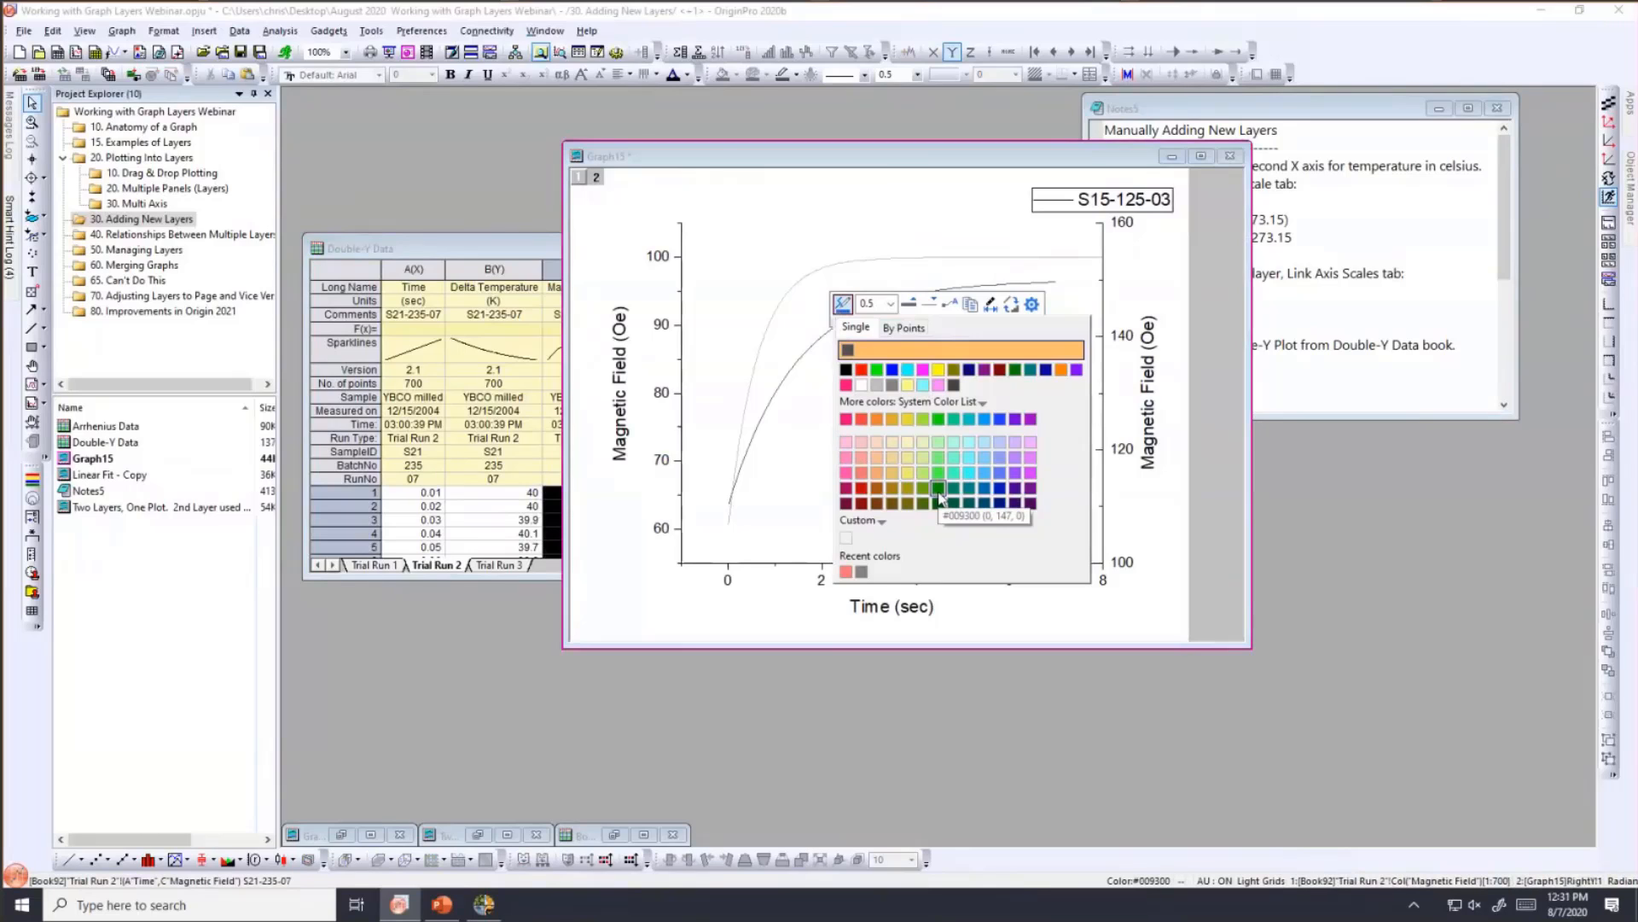
click(939, 493)
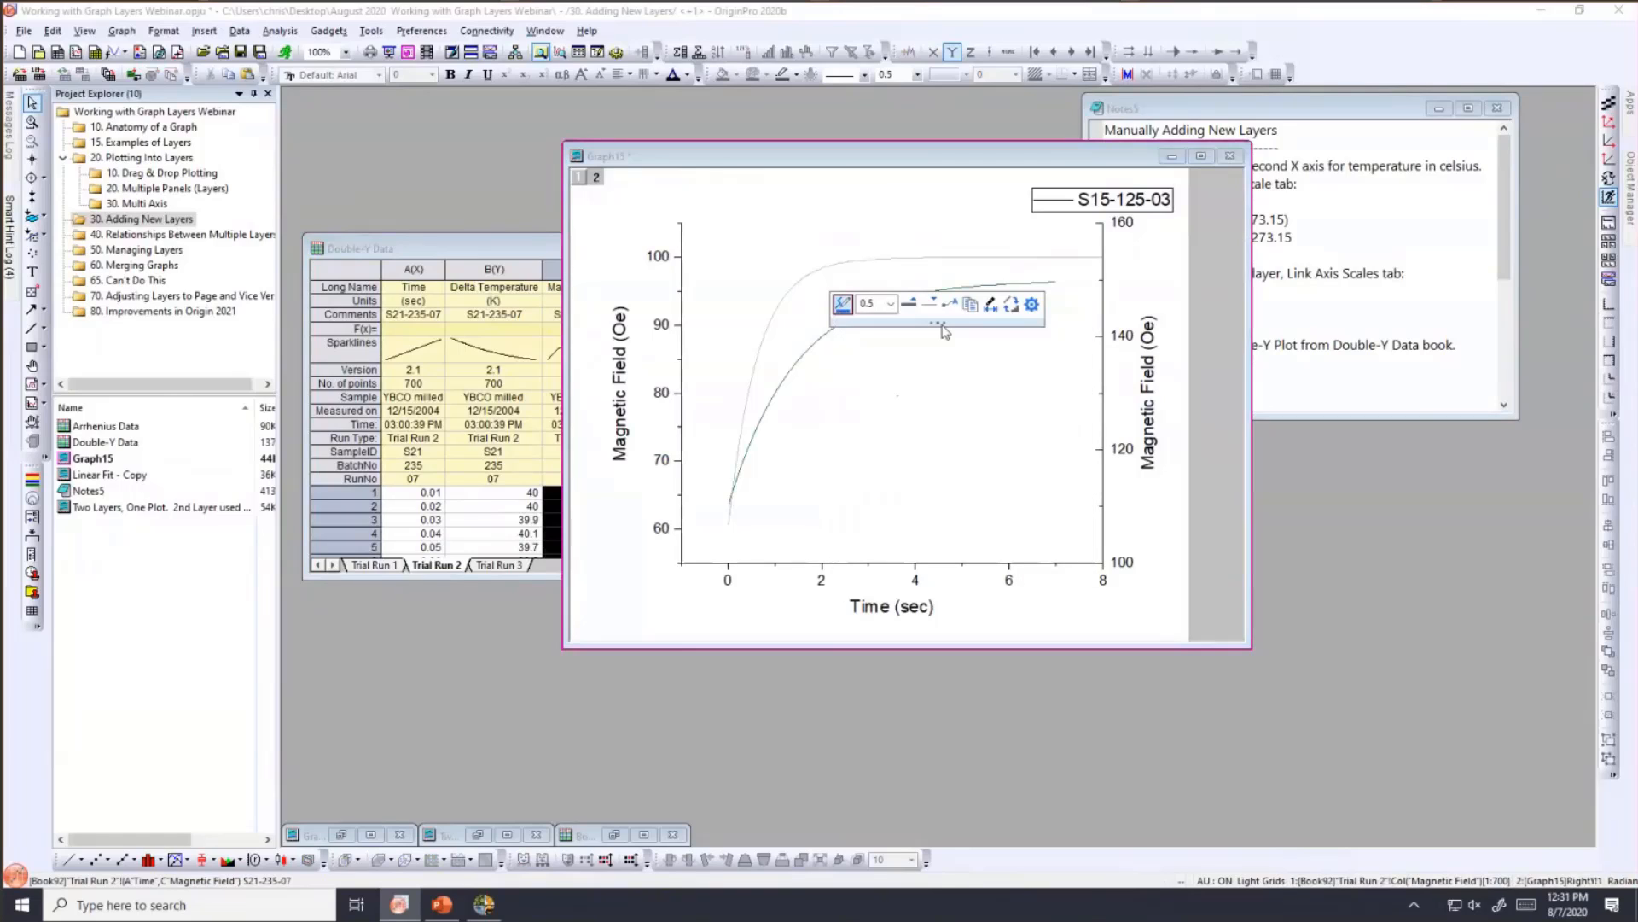
click(909, 304)
click(909, 304)
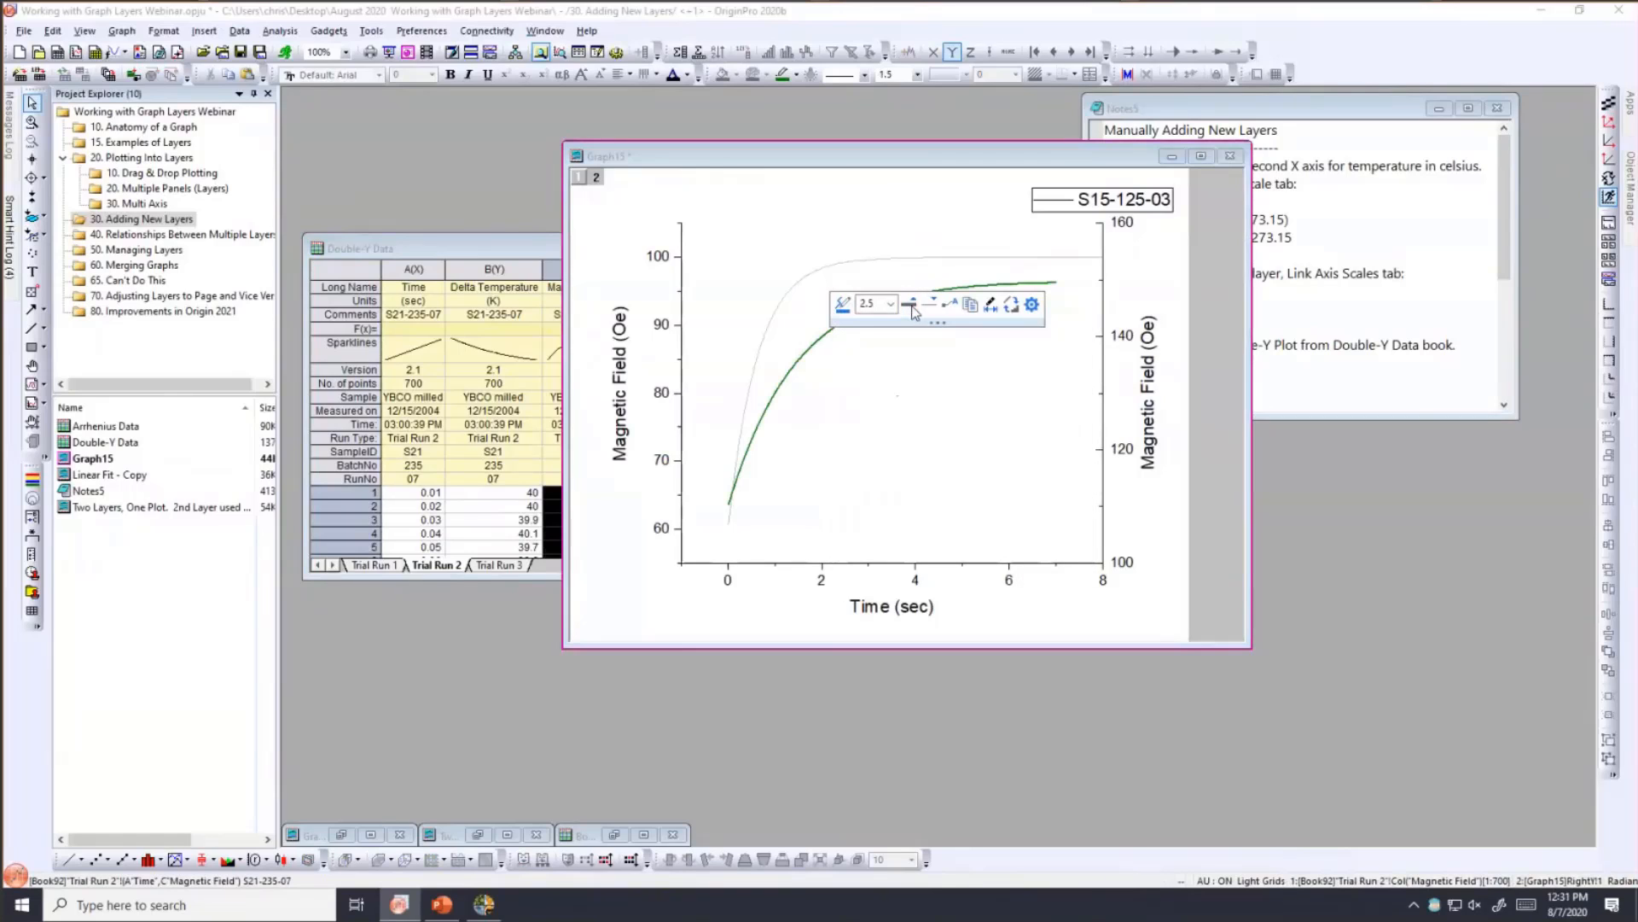
click(909, 305)
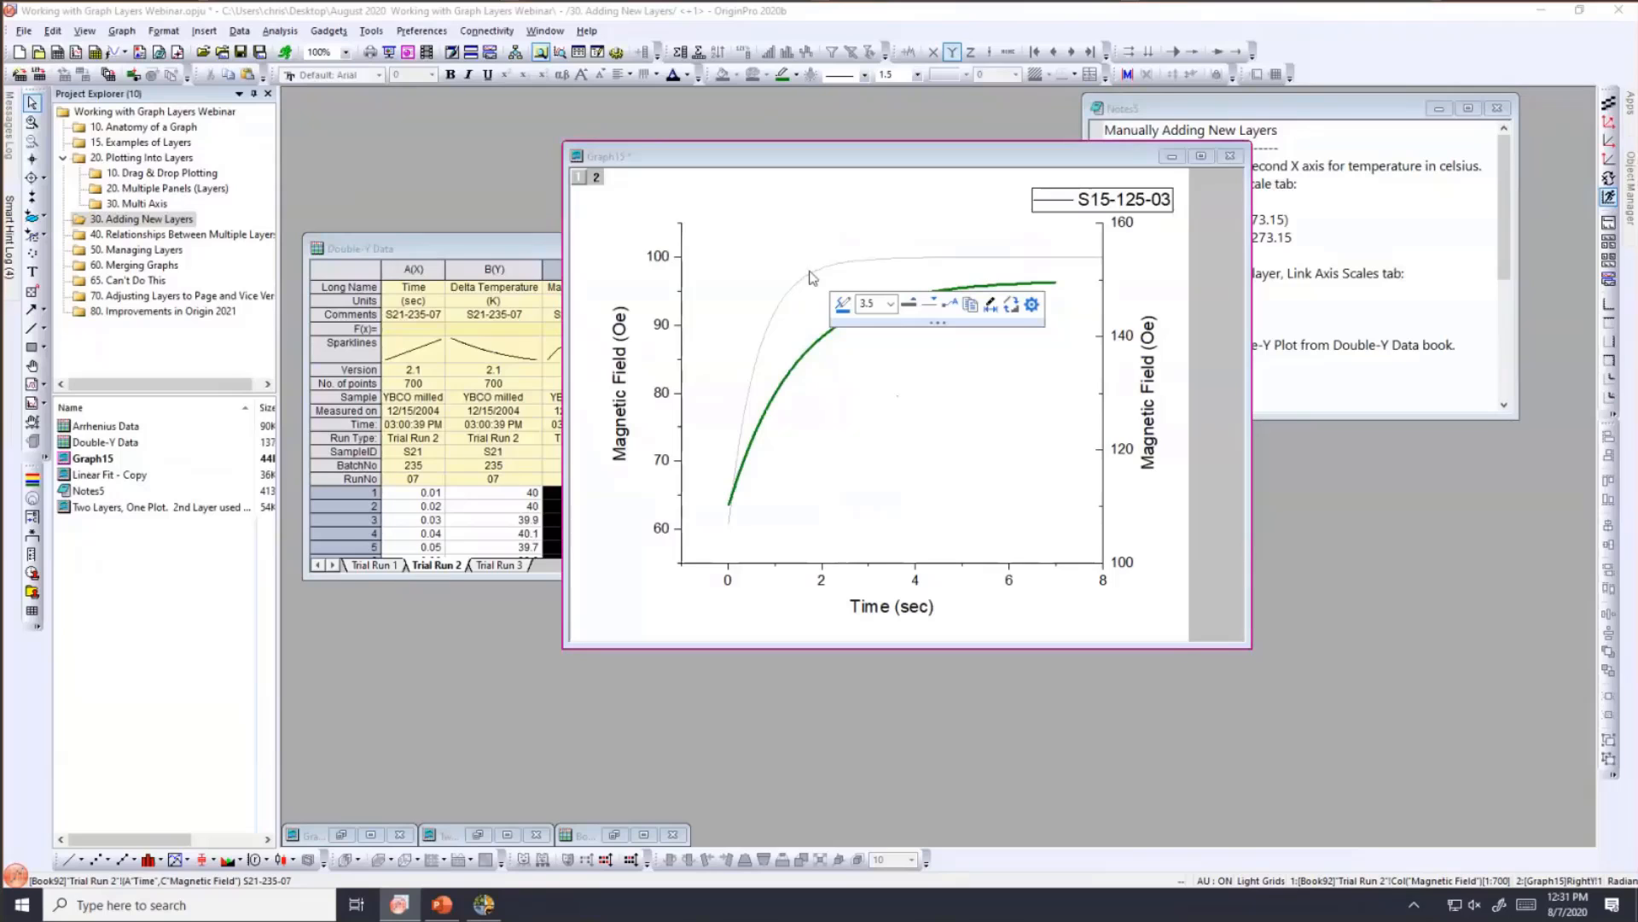
- Increase the line thickness of the first layer's Trial Run 1 curve to 2.5
click(810, 277)
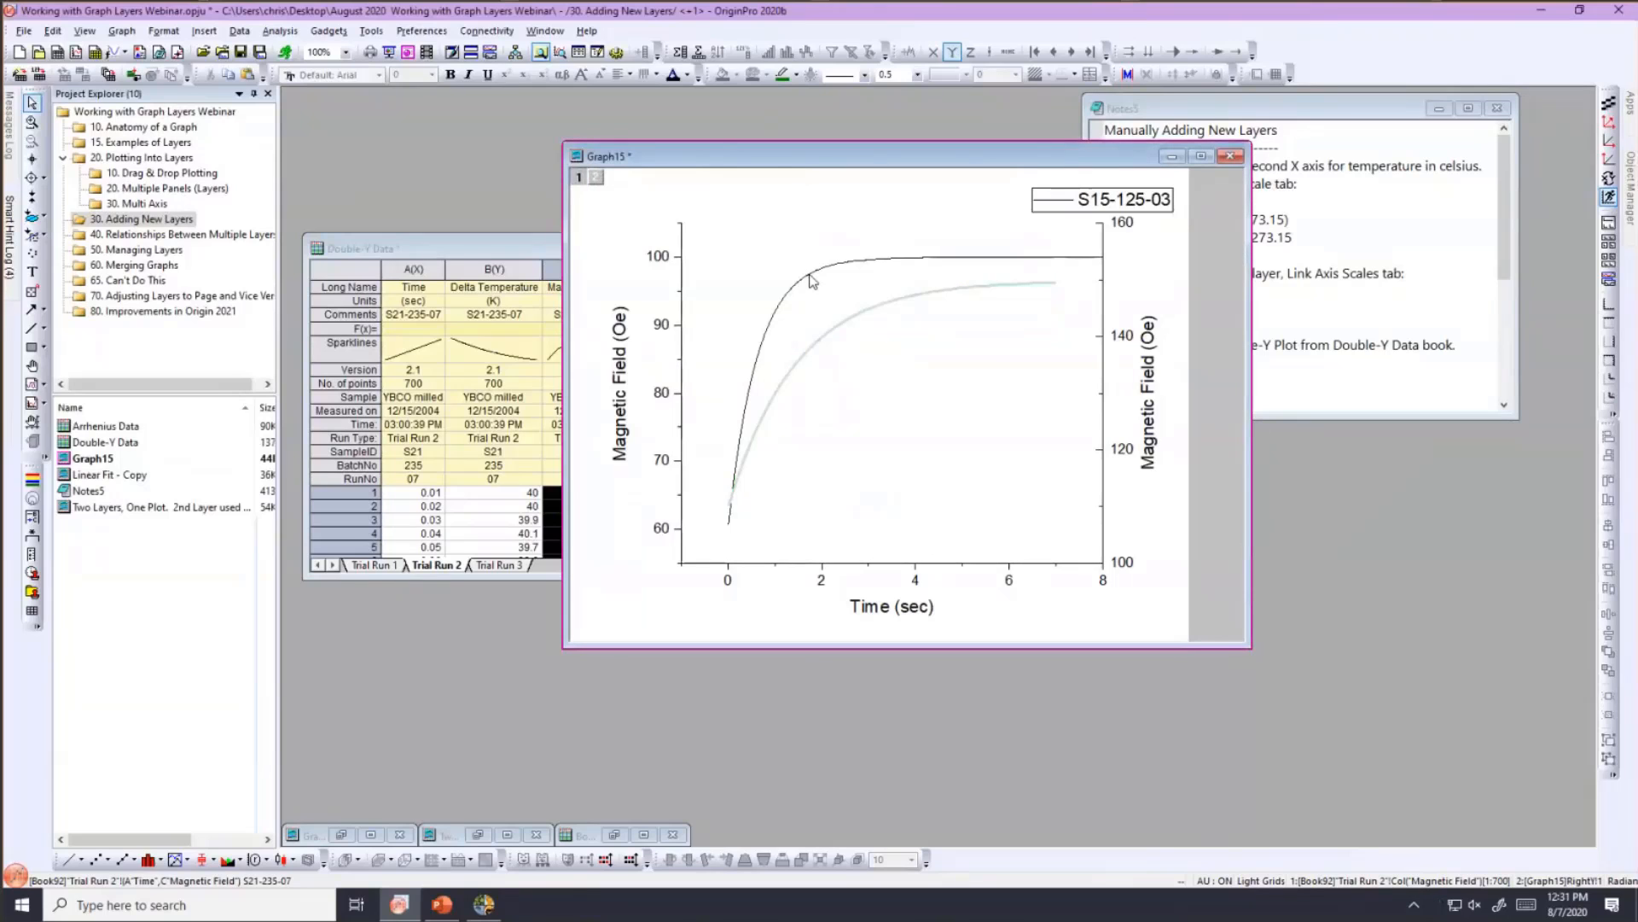
click(857, 268)
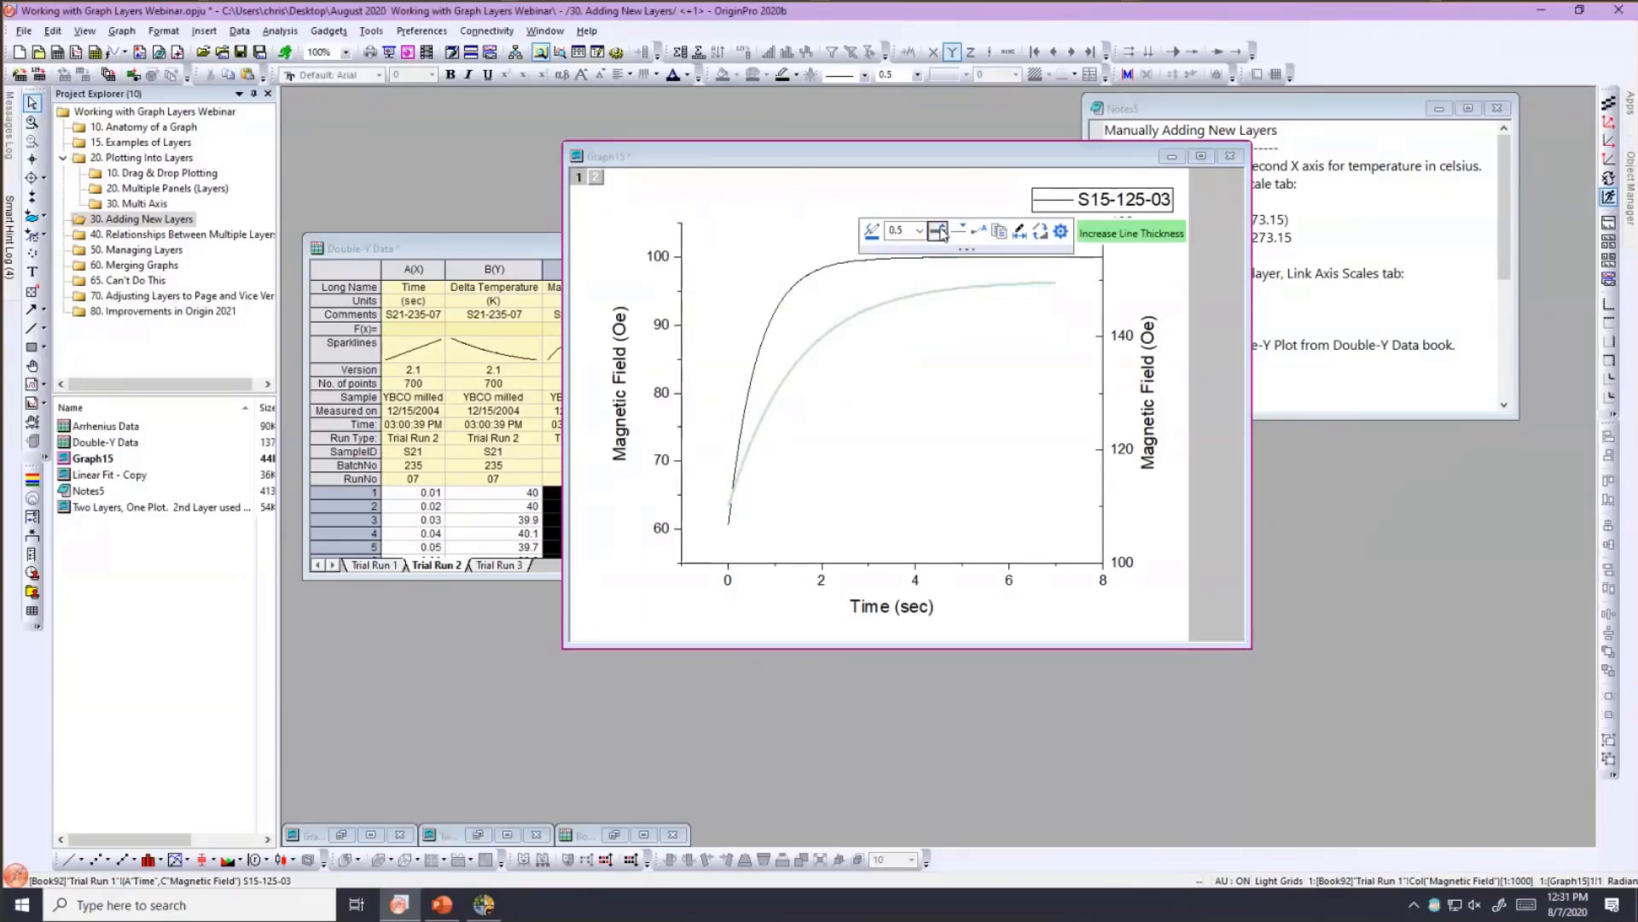
click(940, 232)
click(942, 234)
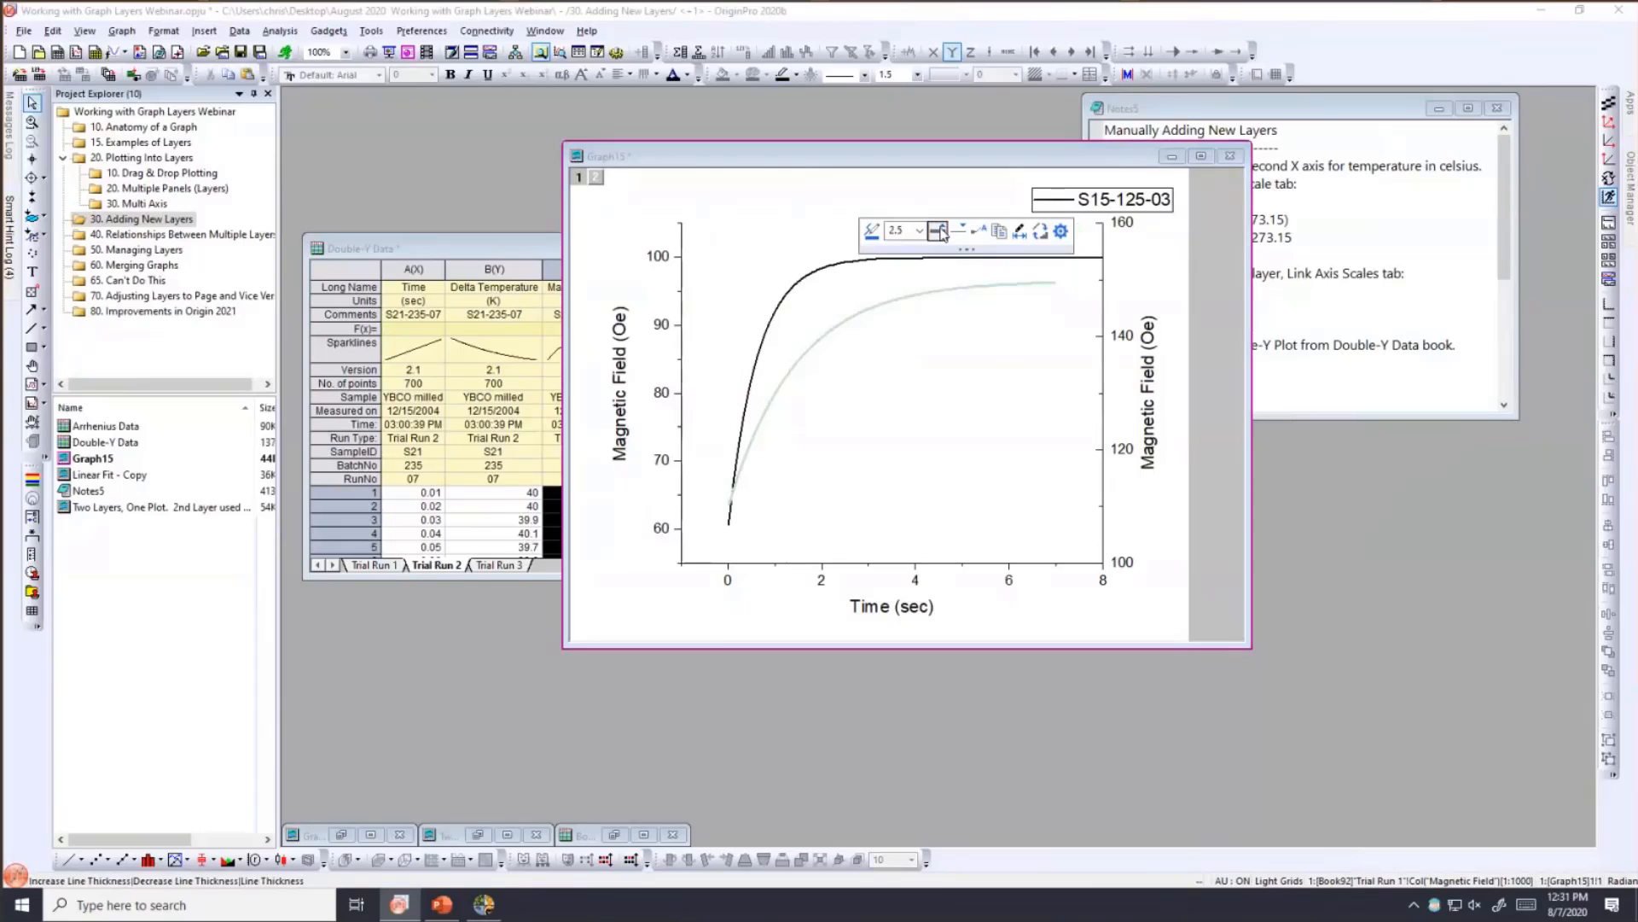
- Set the line colour of layer 2's right Y axis to Auto so it follows the green curve
click(902, 453)
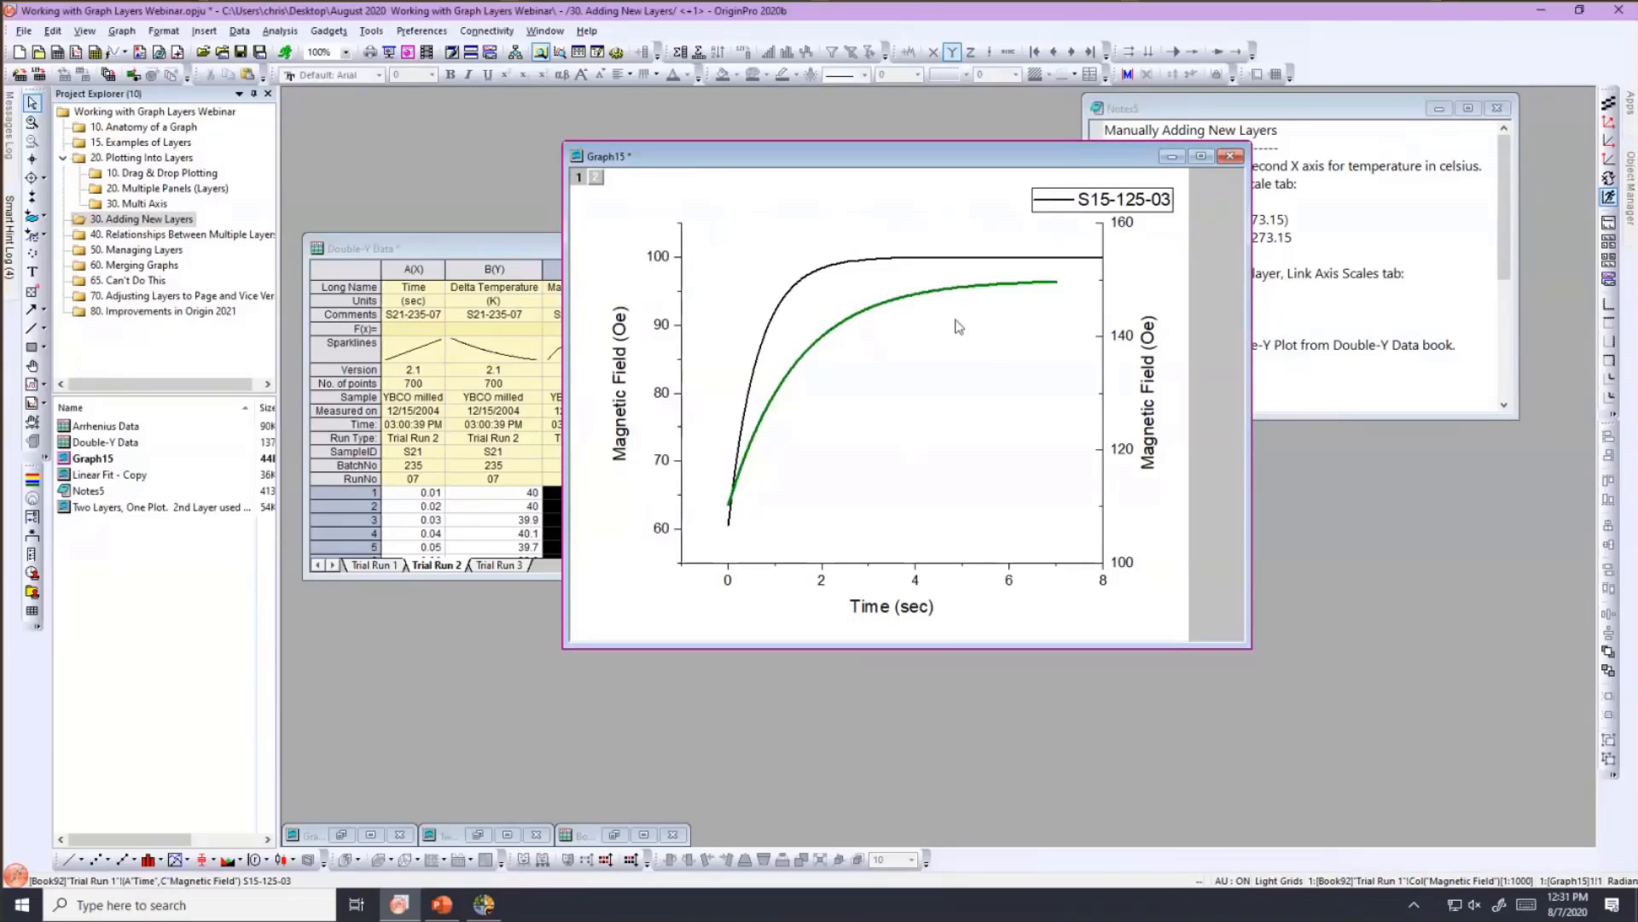
mouse_move(1014, 289)
click(1104, 327)
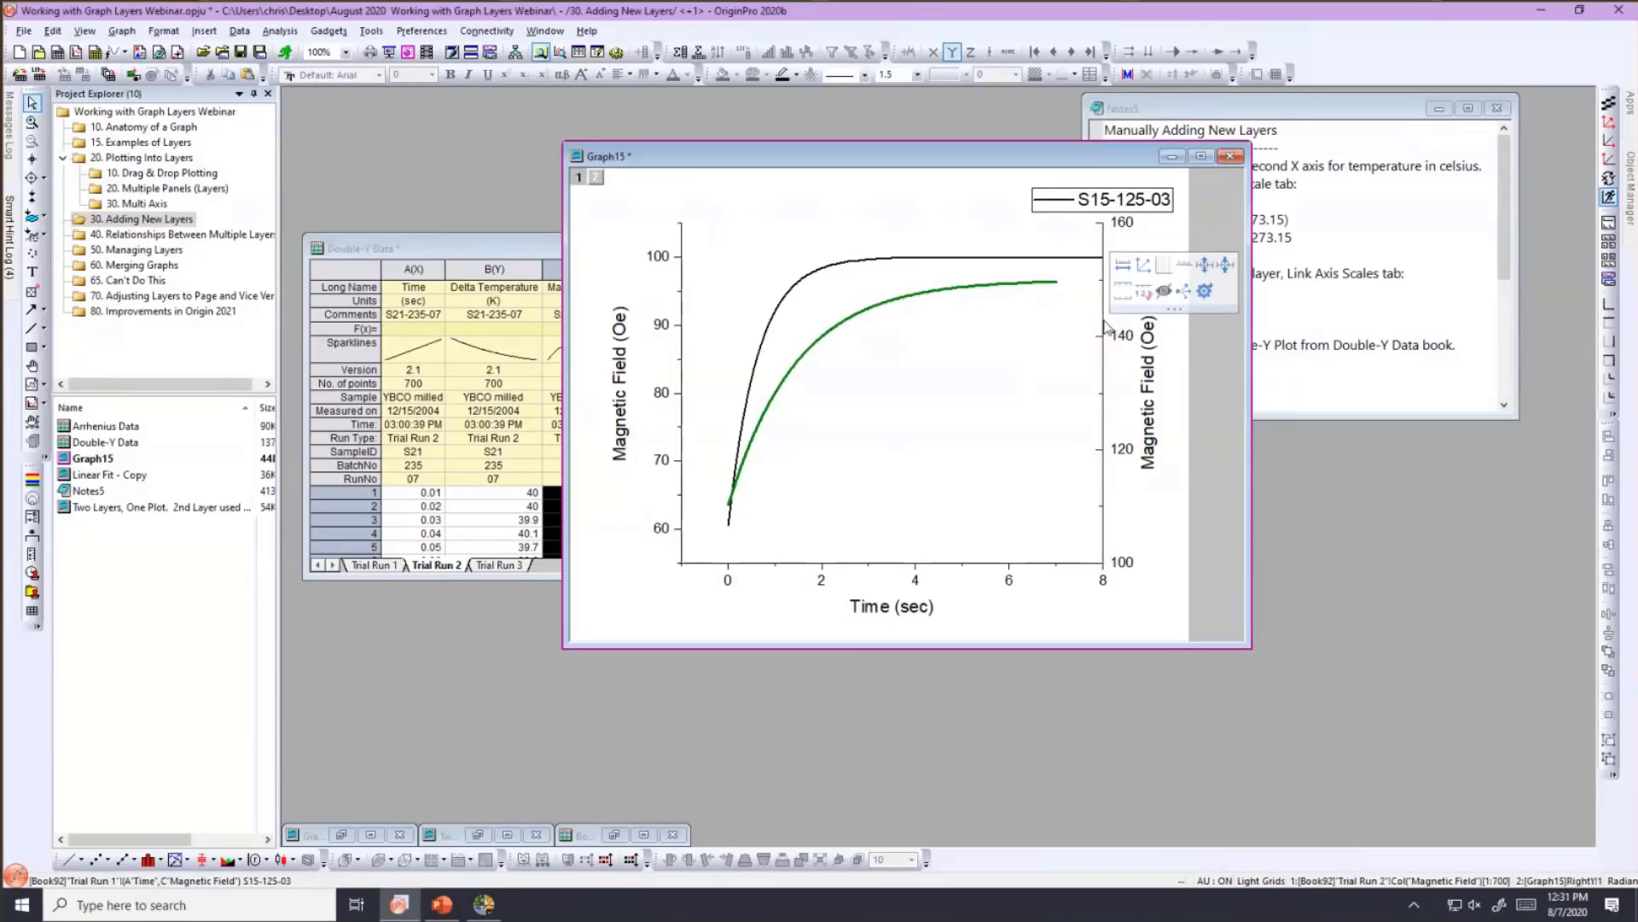
double_click(1106, 327)
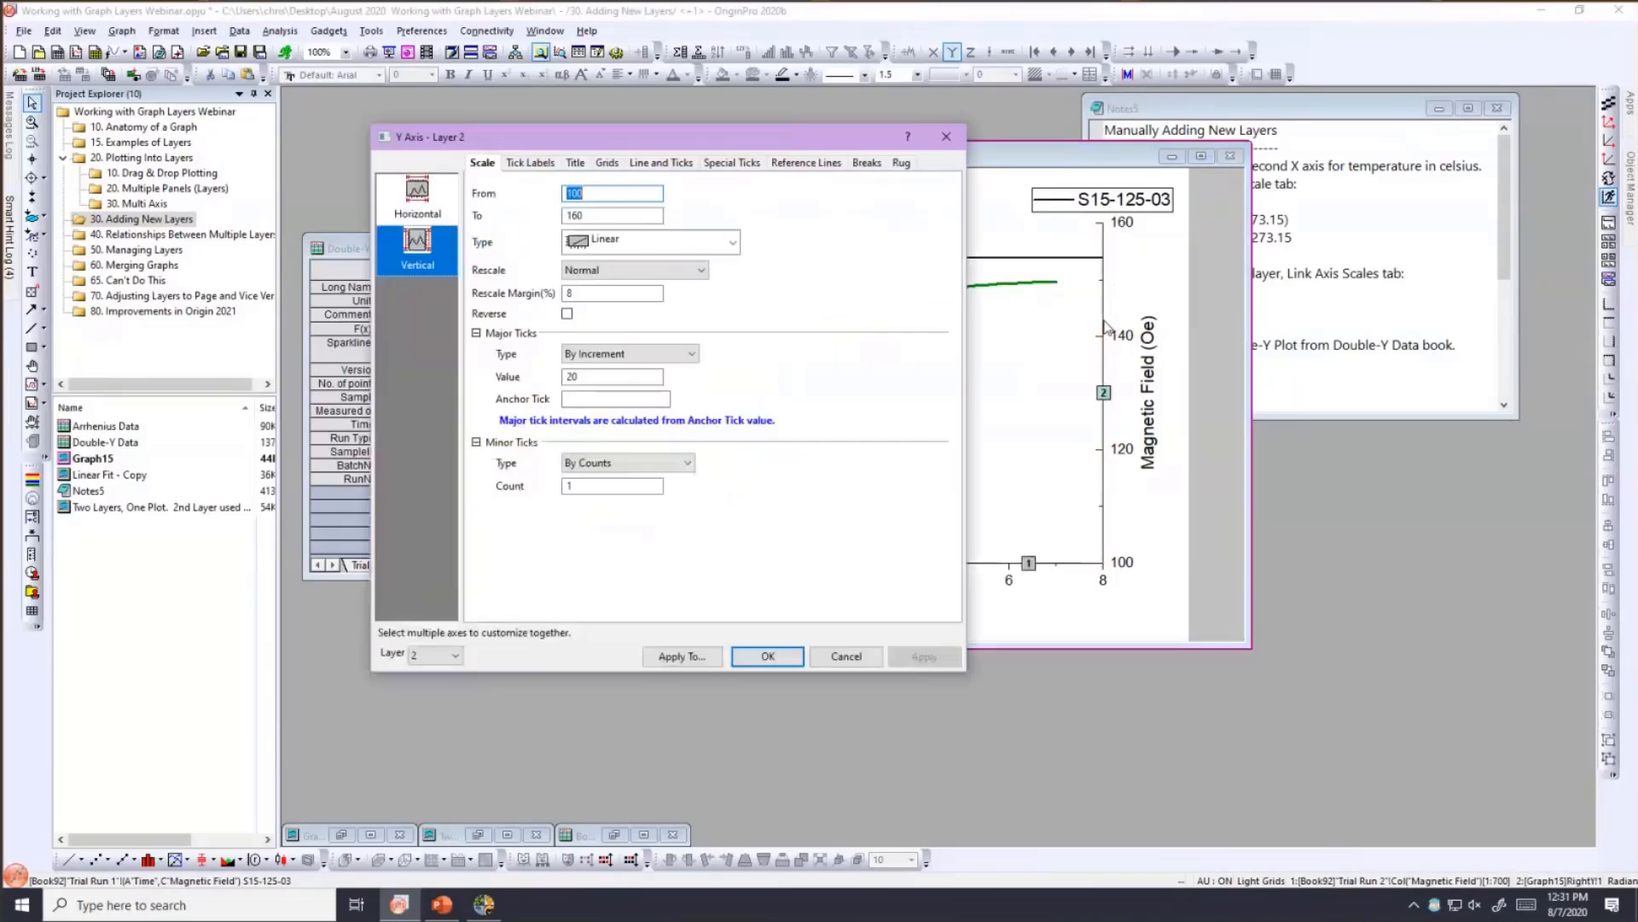
drag(745, 147, 549, 159)
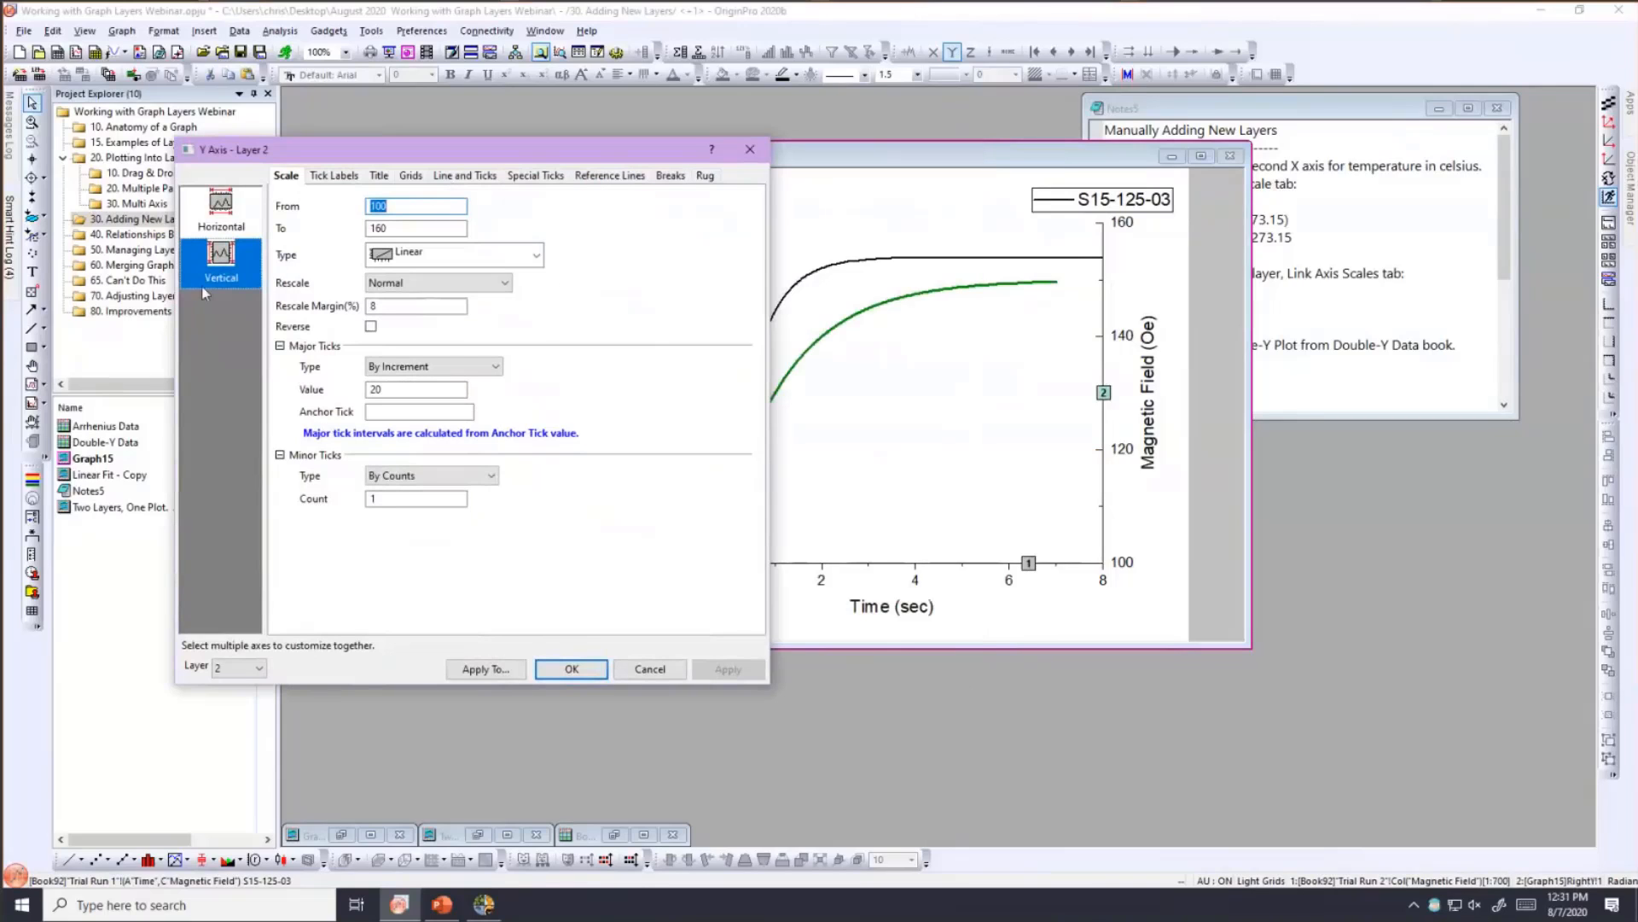
click(463, 177)
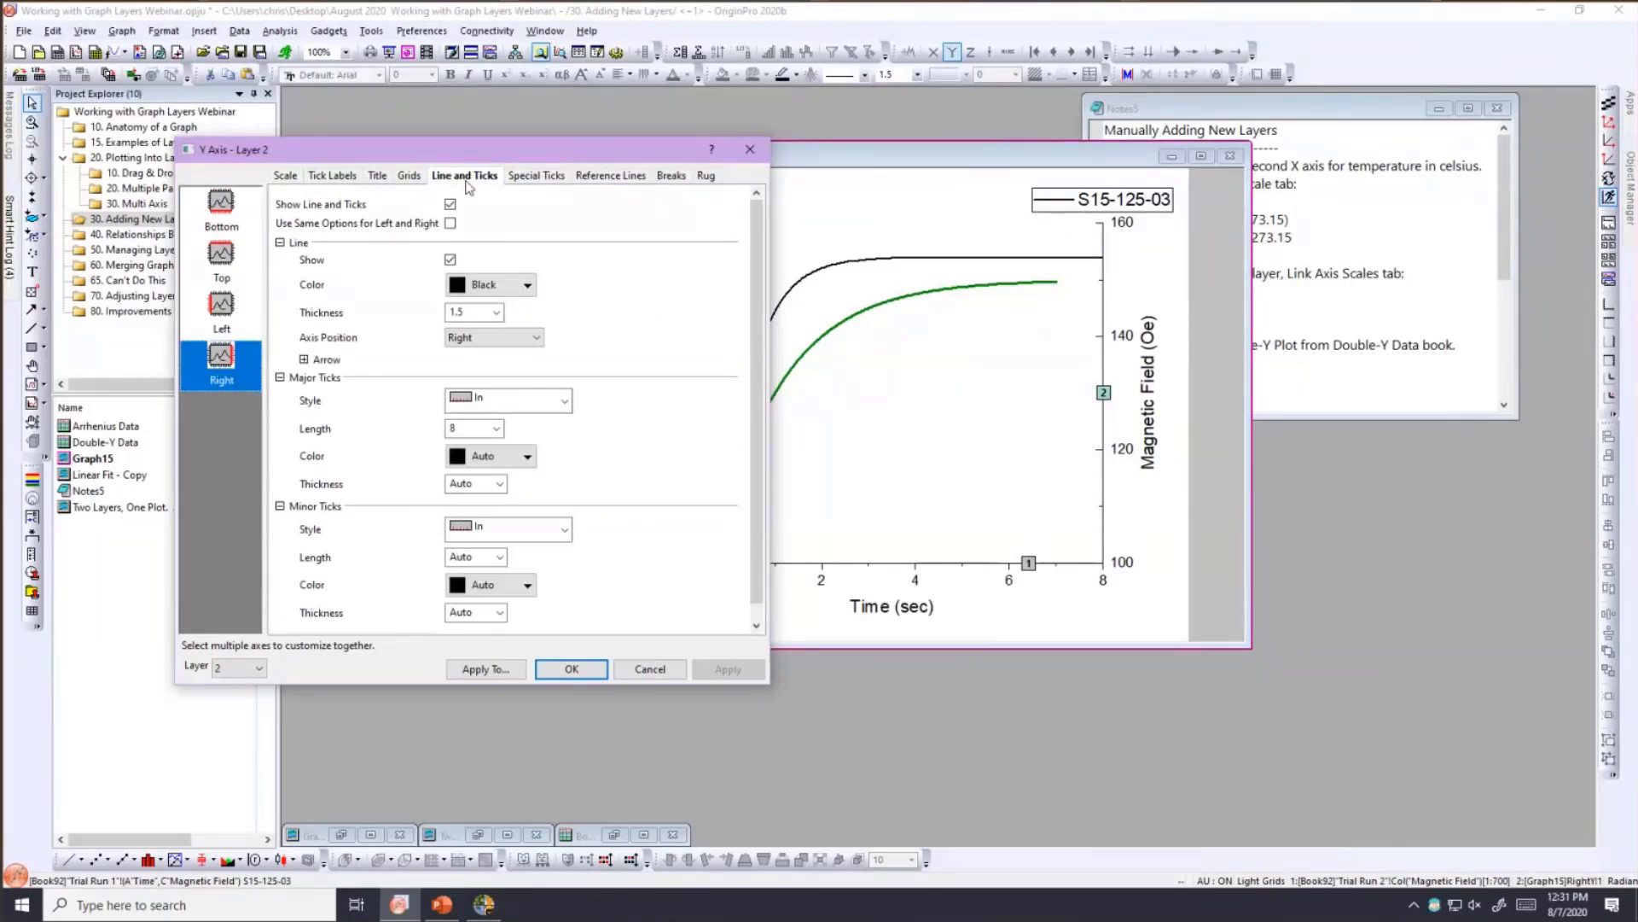
click(483, 286)
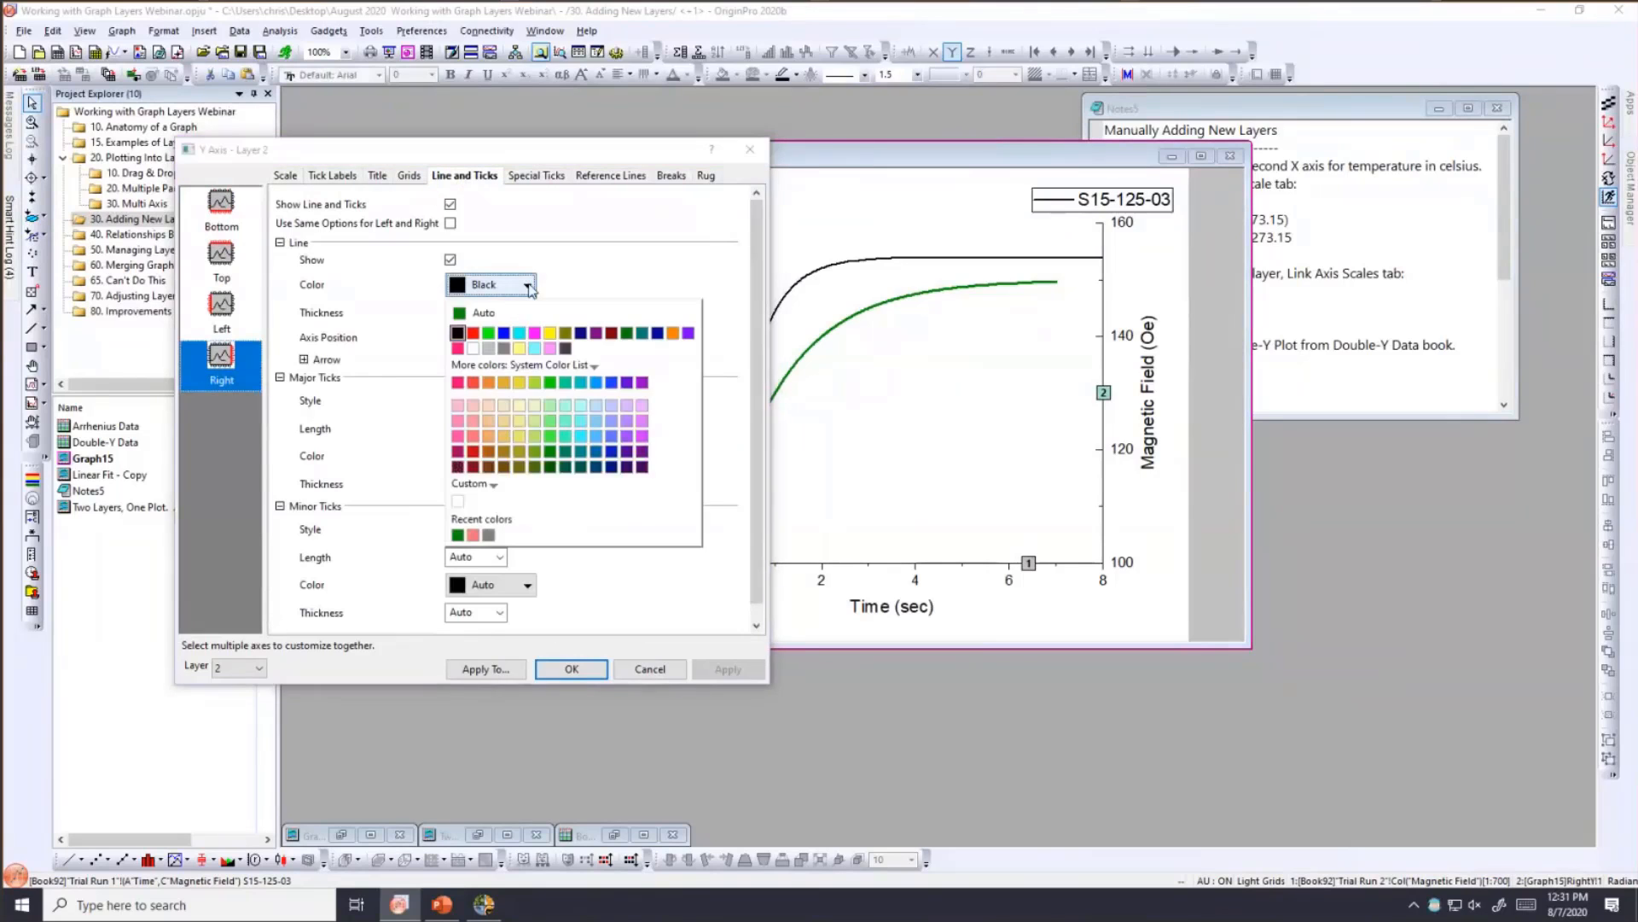
click(504, 315)
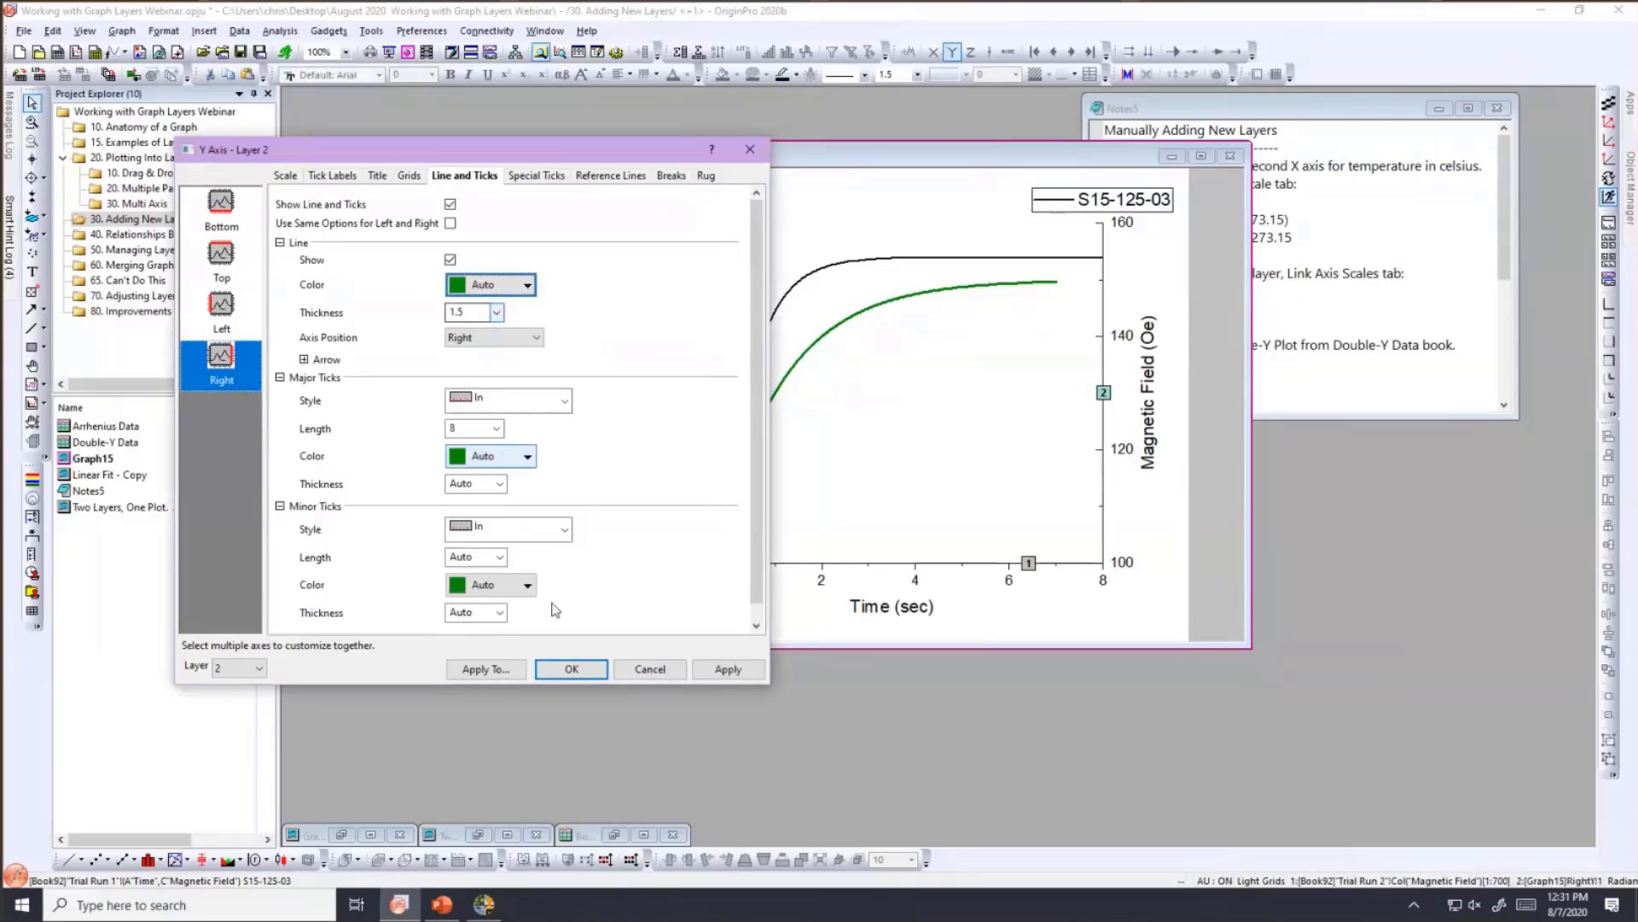
click(571, 672)
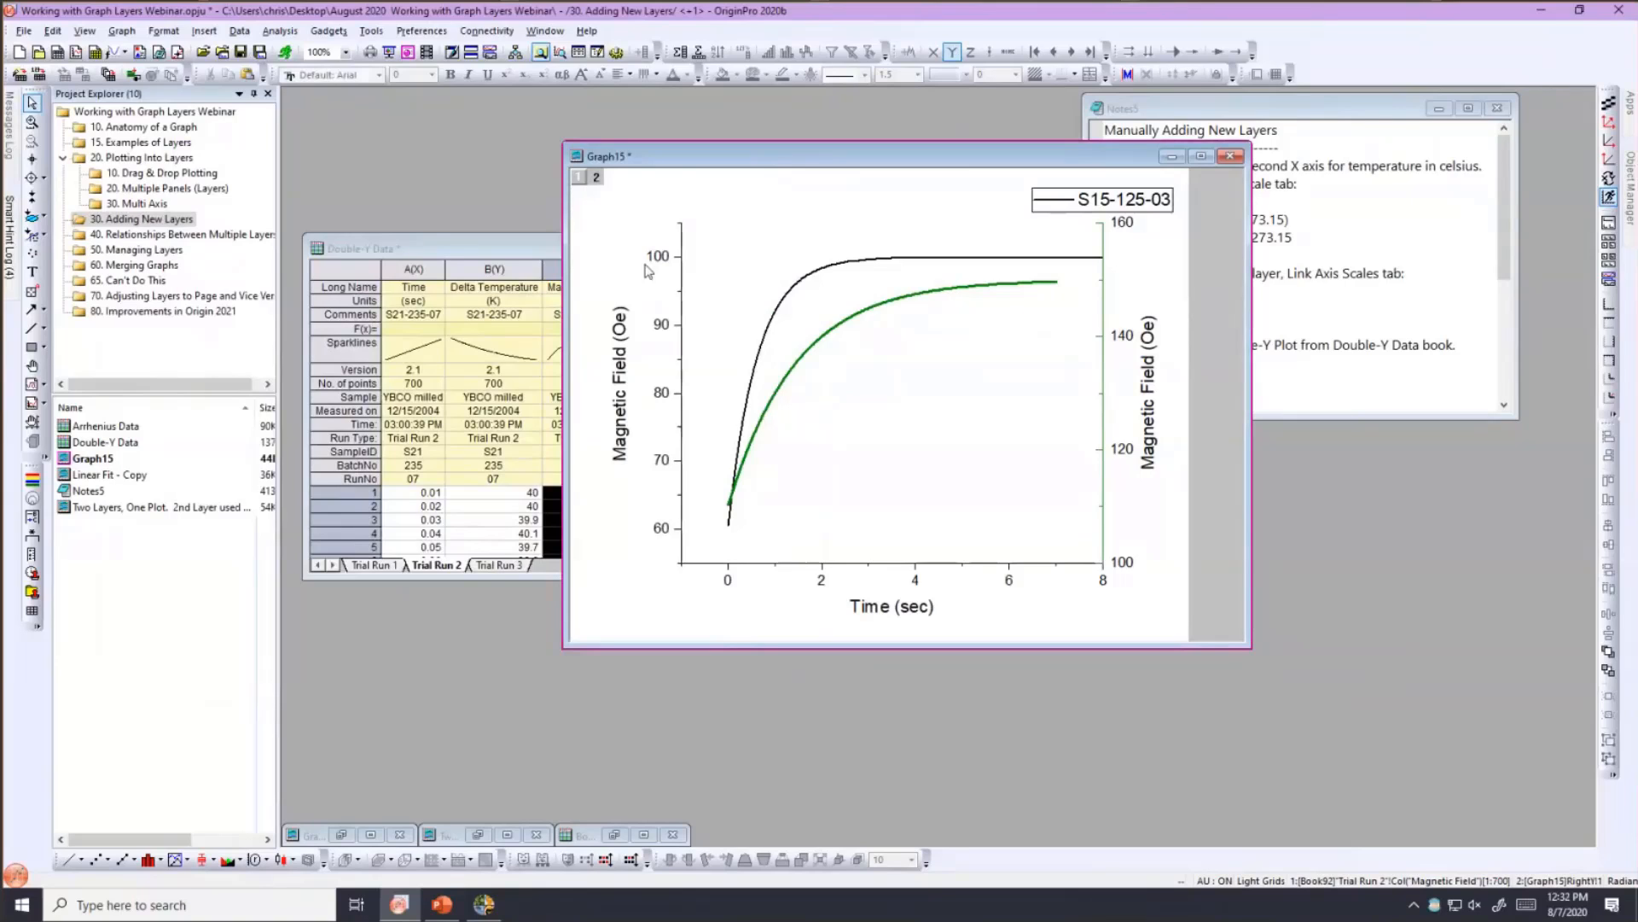
- Open the 40. Relationships Between Multiple Layers folder and enlarge and reposition the Merge Graphs Treating Each Multilayer Graph as a Unit window
click(203, 234)
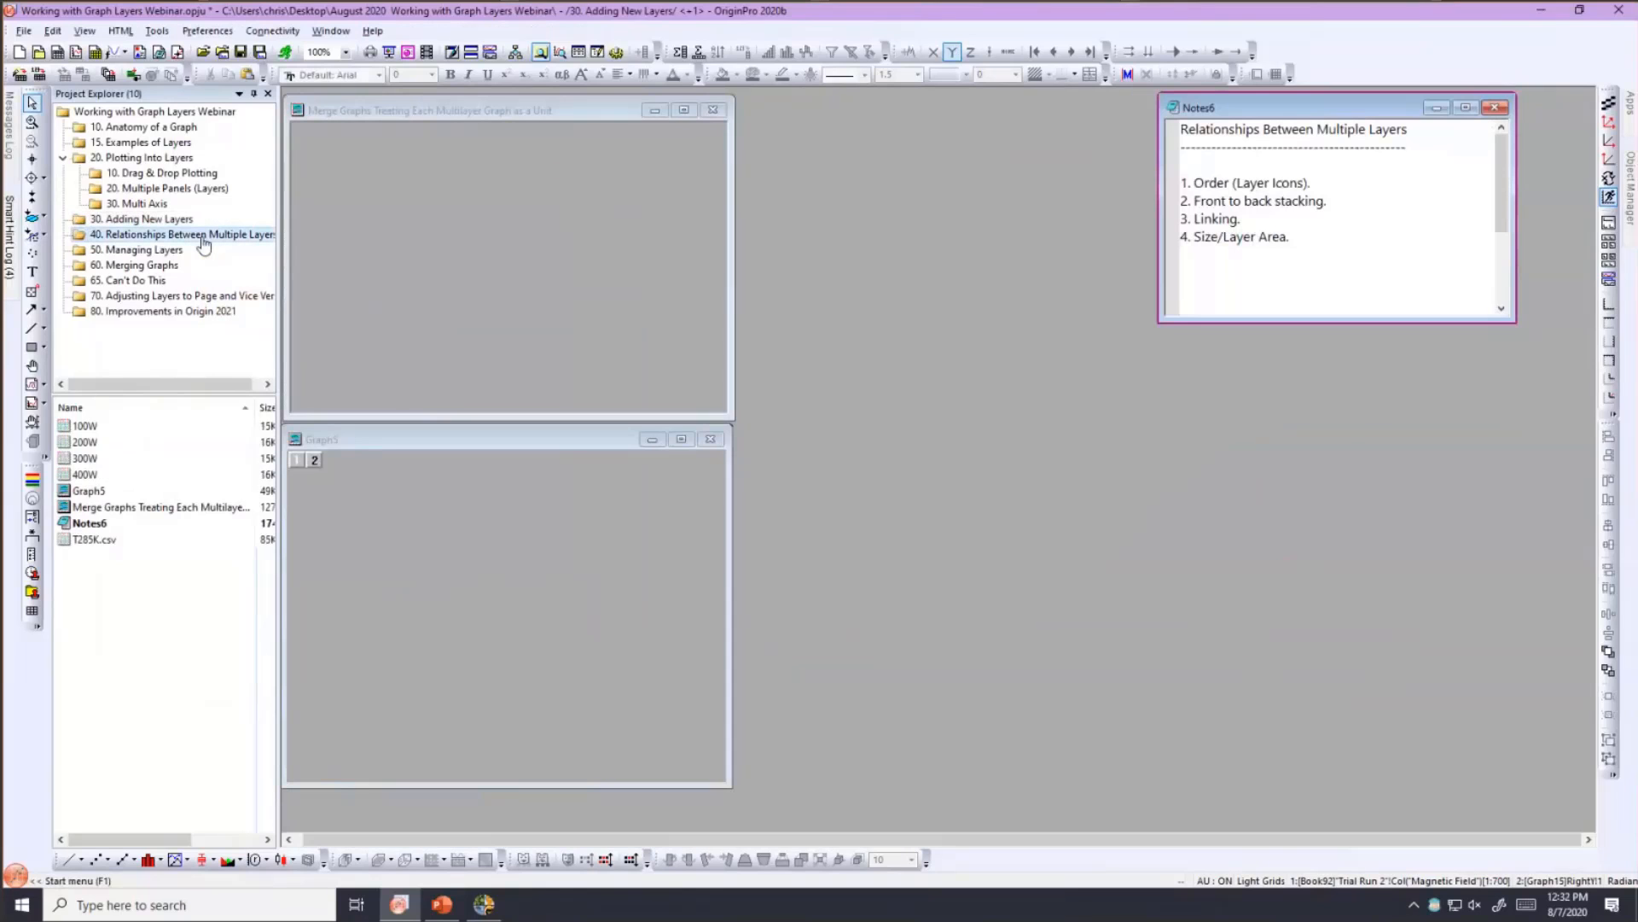
click(514, 111)
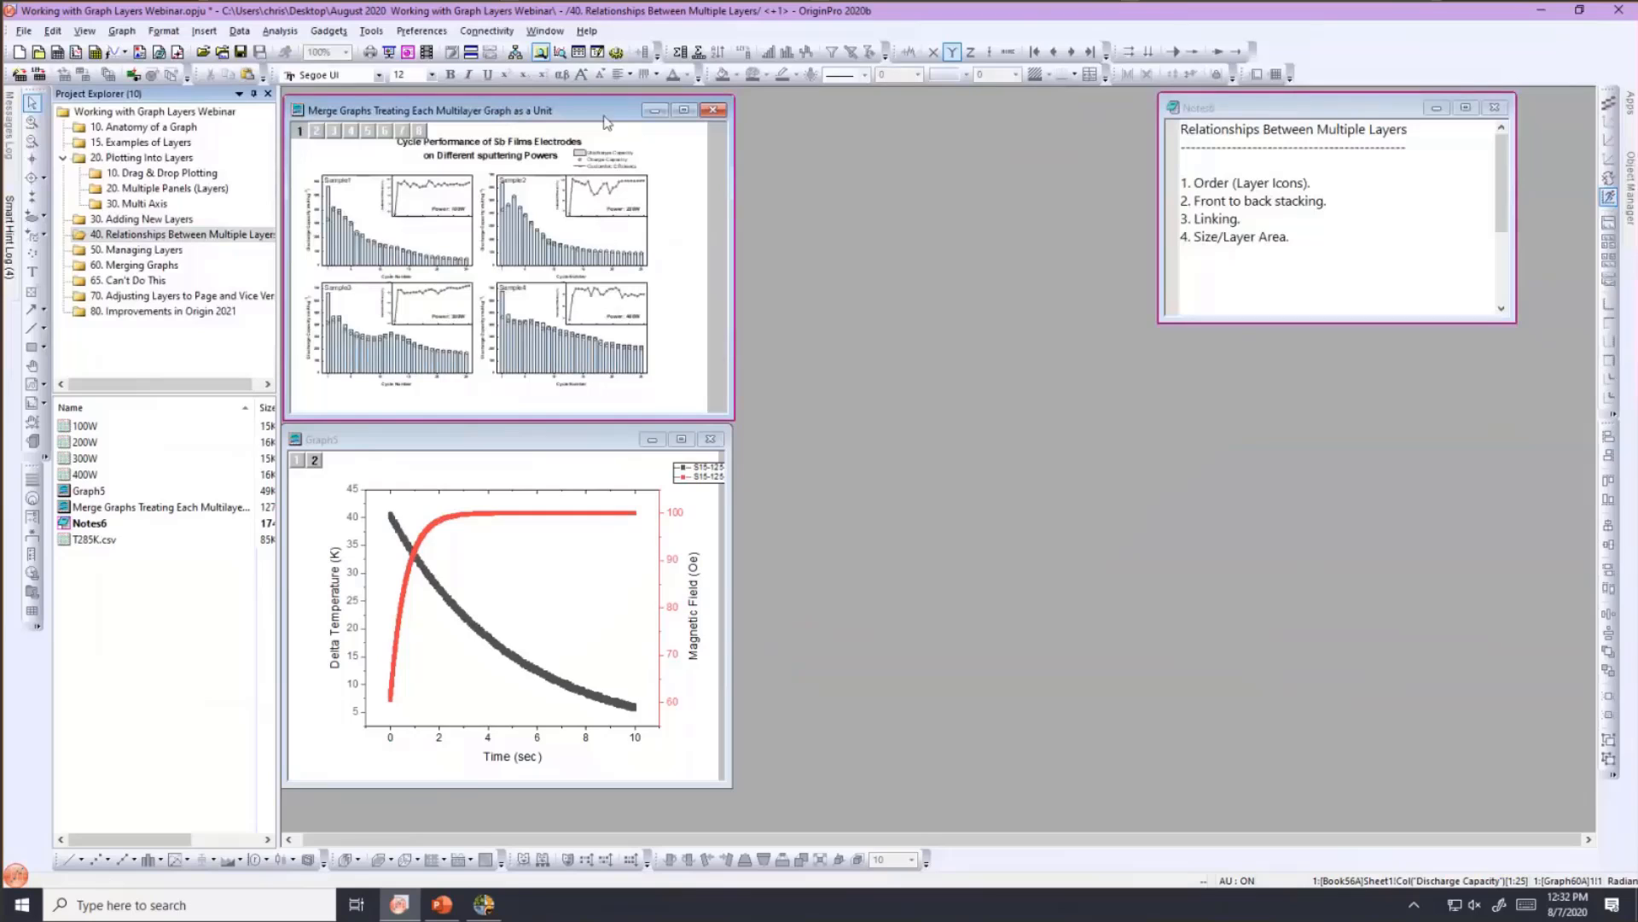
drag(604, 122, 725, 122)
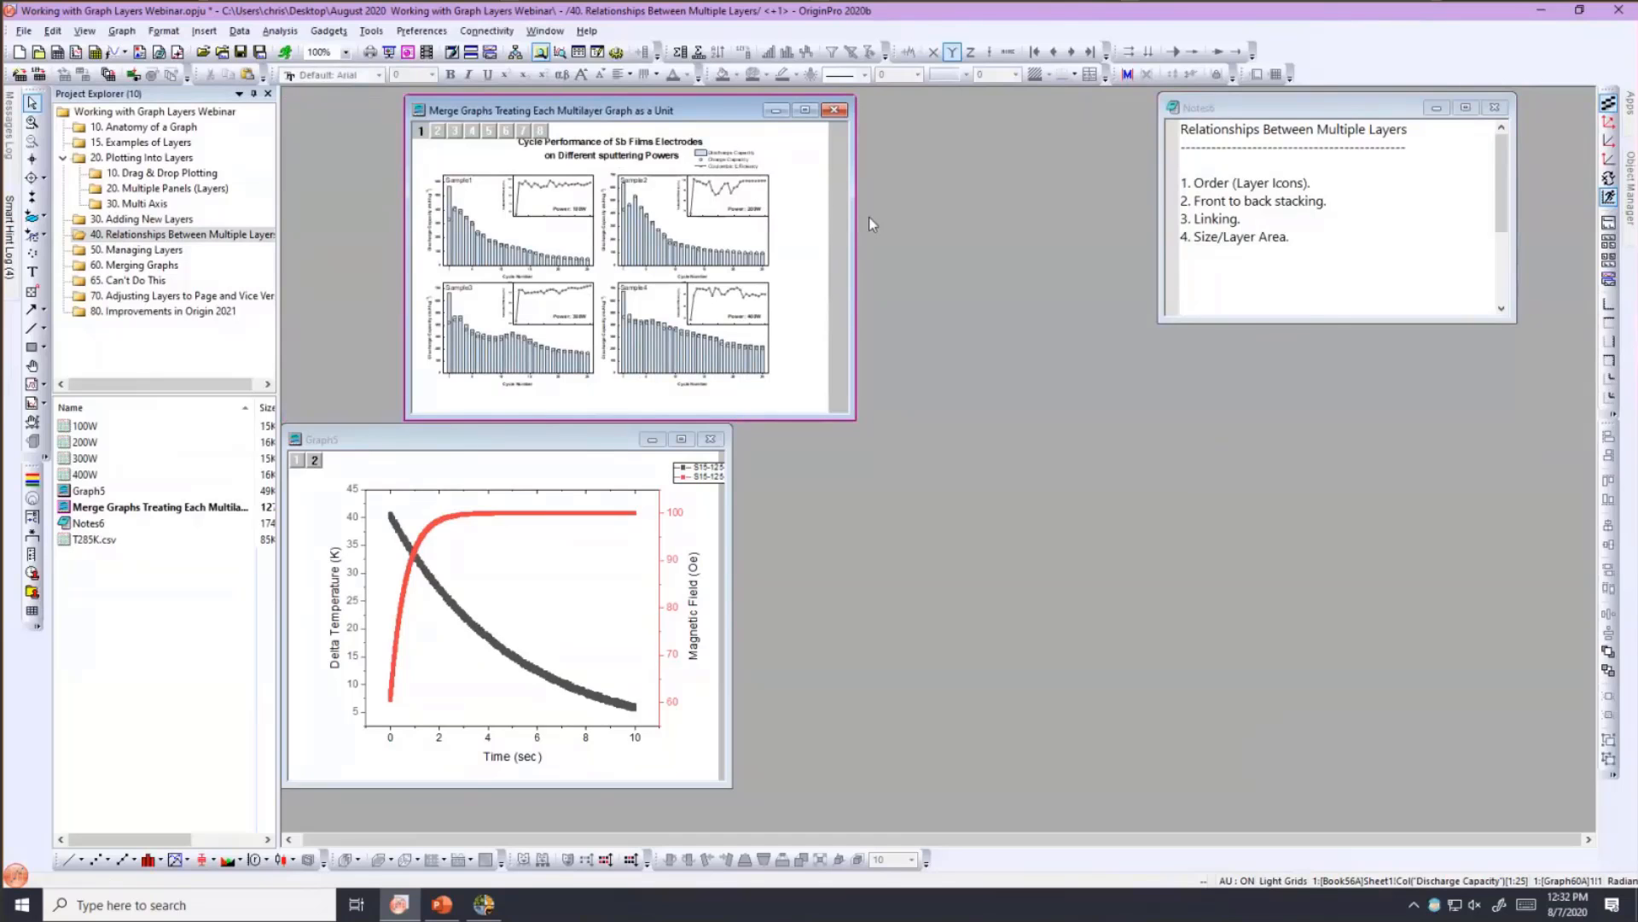
double_click(674, 112)
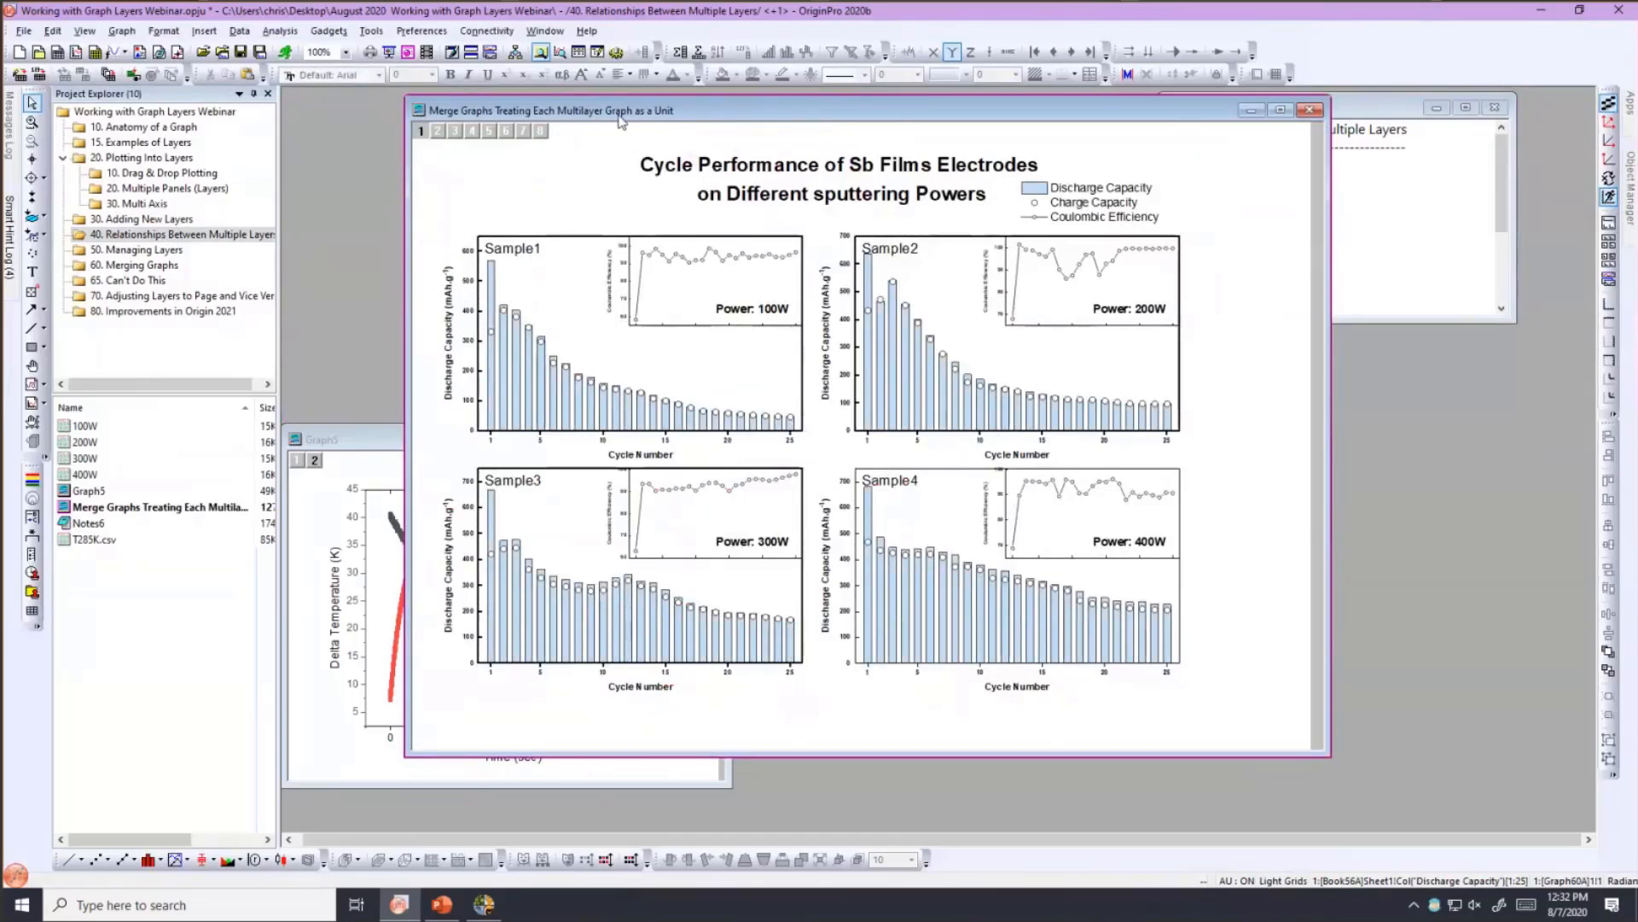
drag(620, 120, 546, 128)
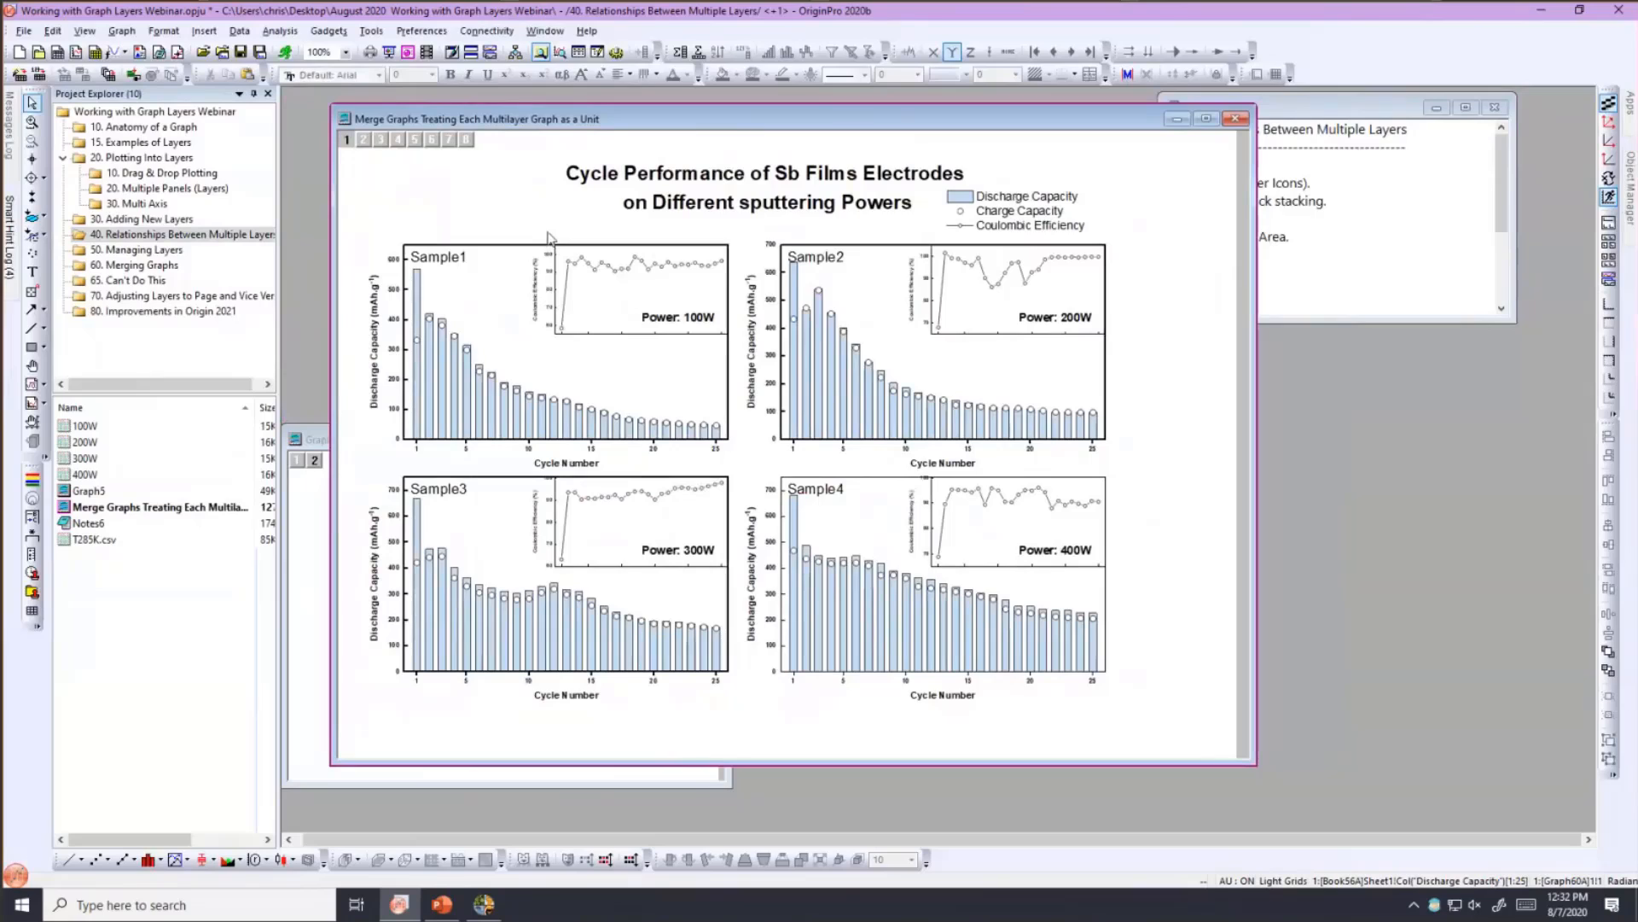
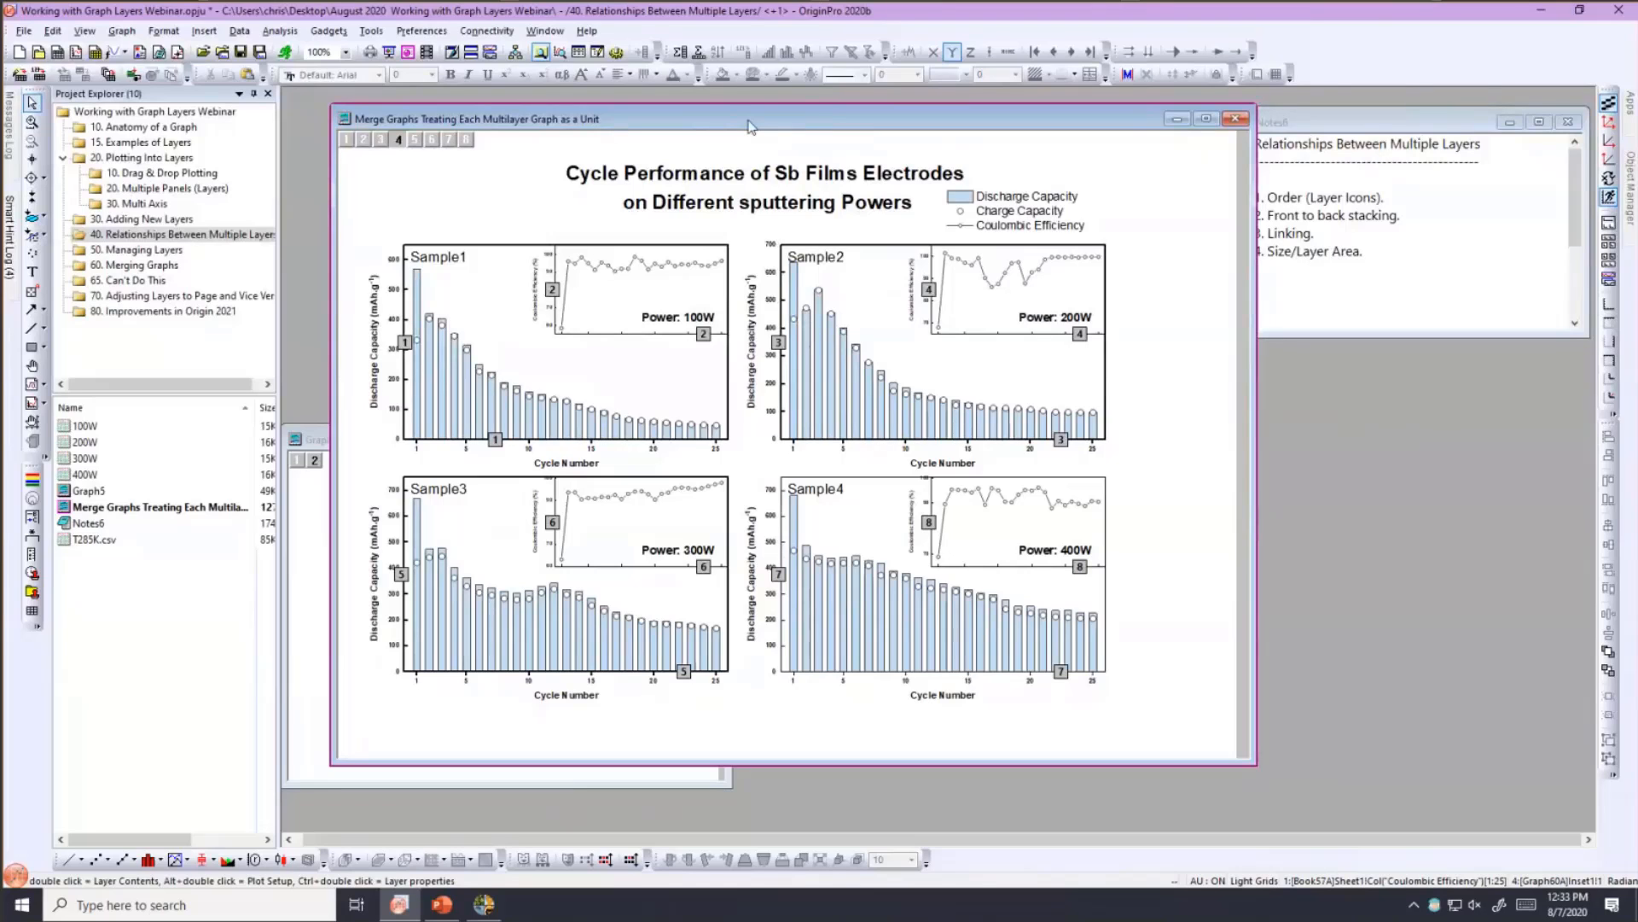
drag(749, 127, 725, 124)
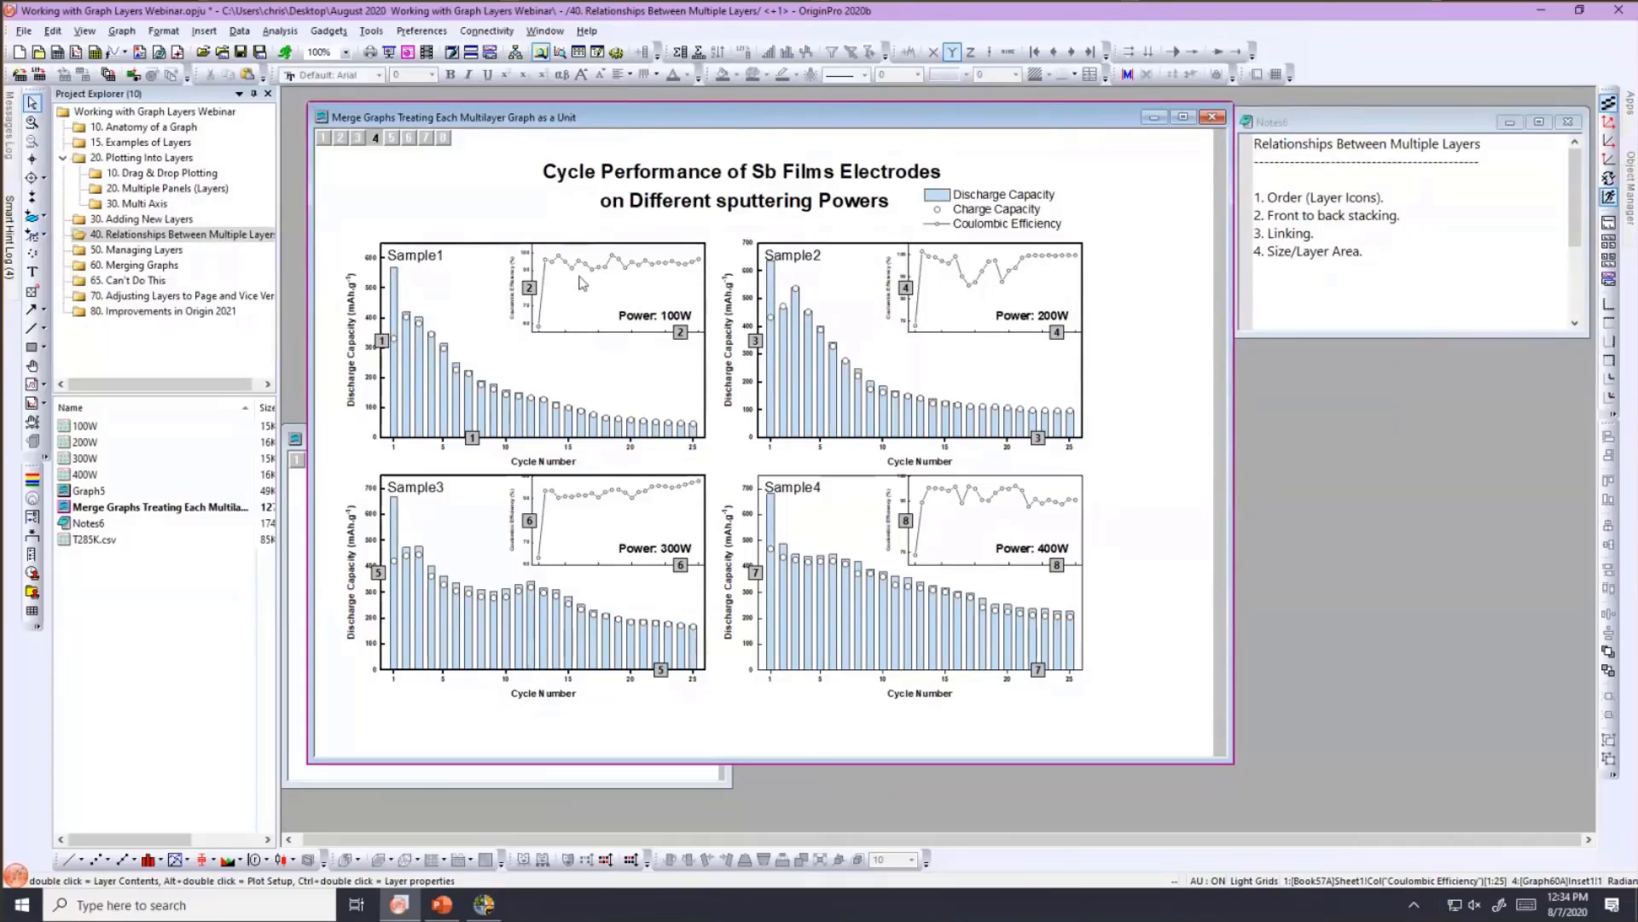
- Examine Layer1's area settings and the available size units in the Plot Details of the merged graph
double_click(525, 217)
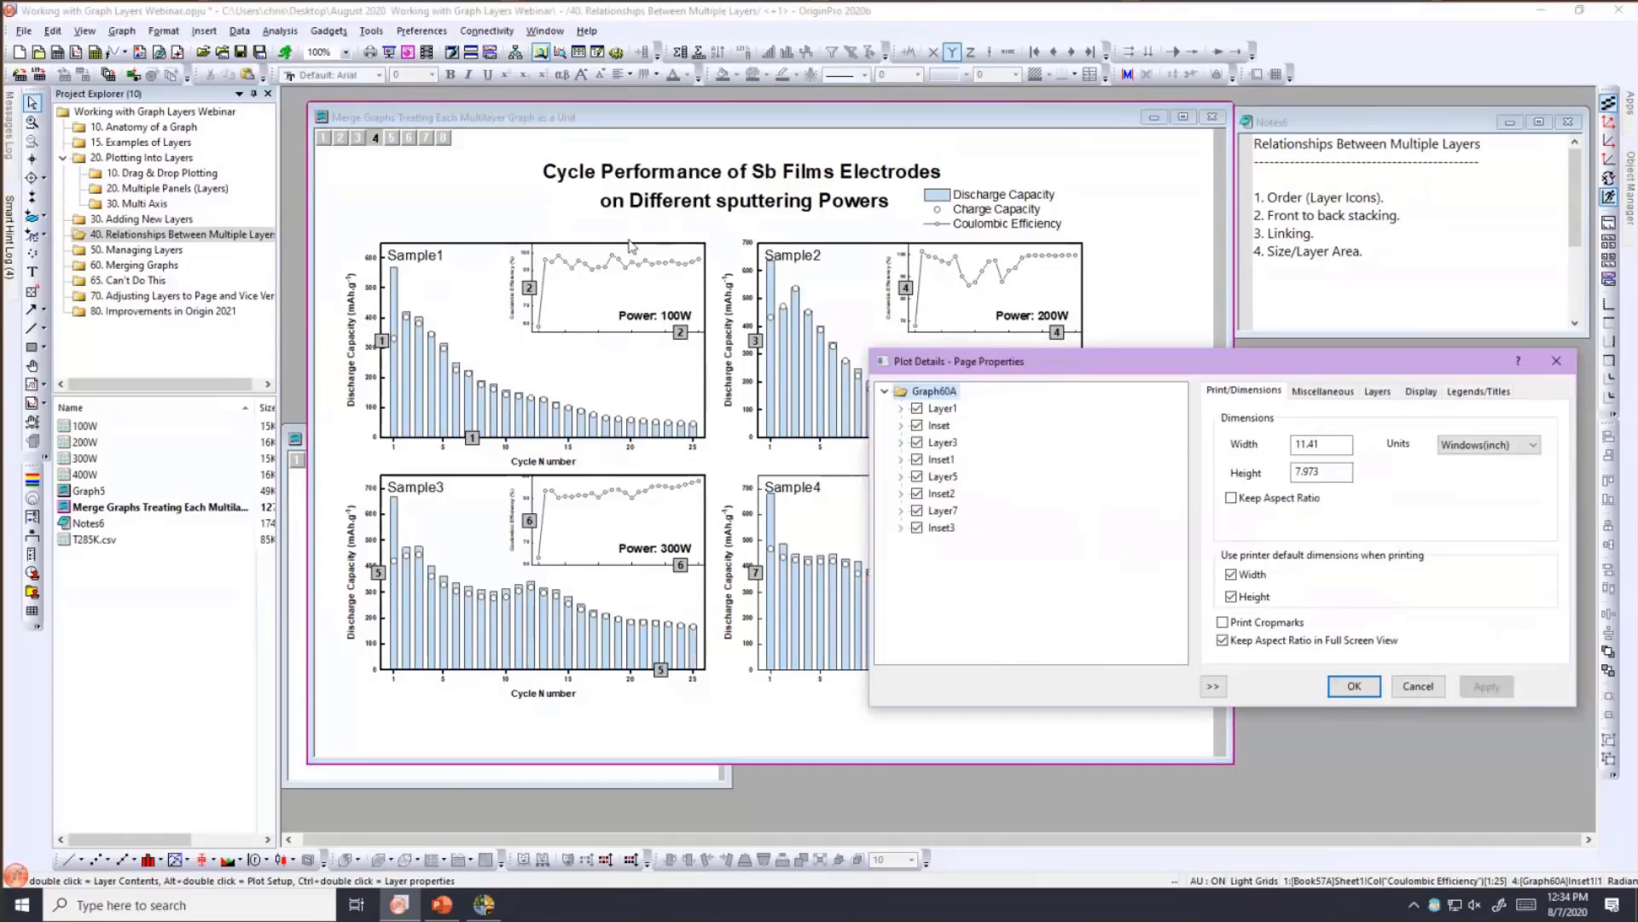
drag(1068, 362, 629, 240)
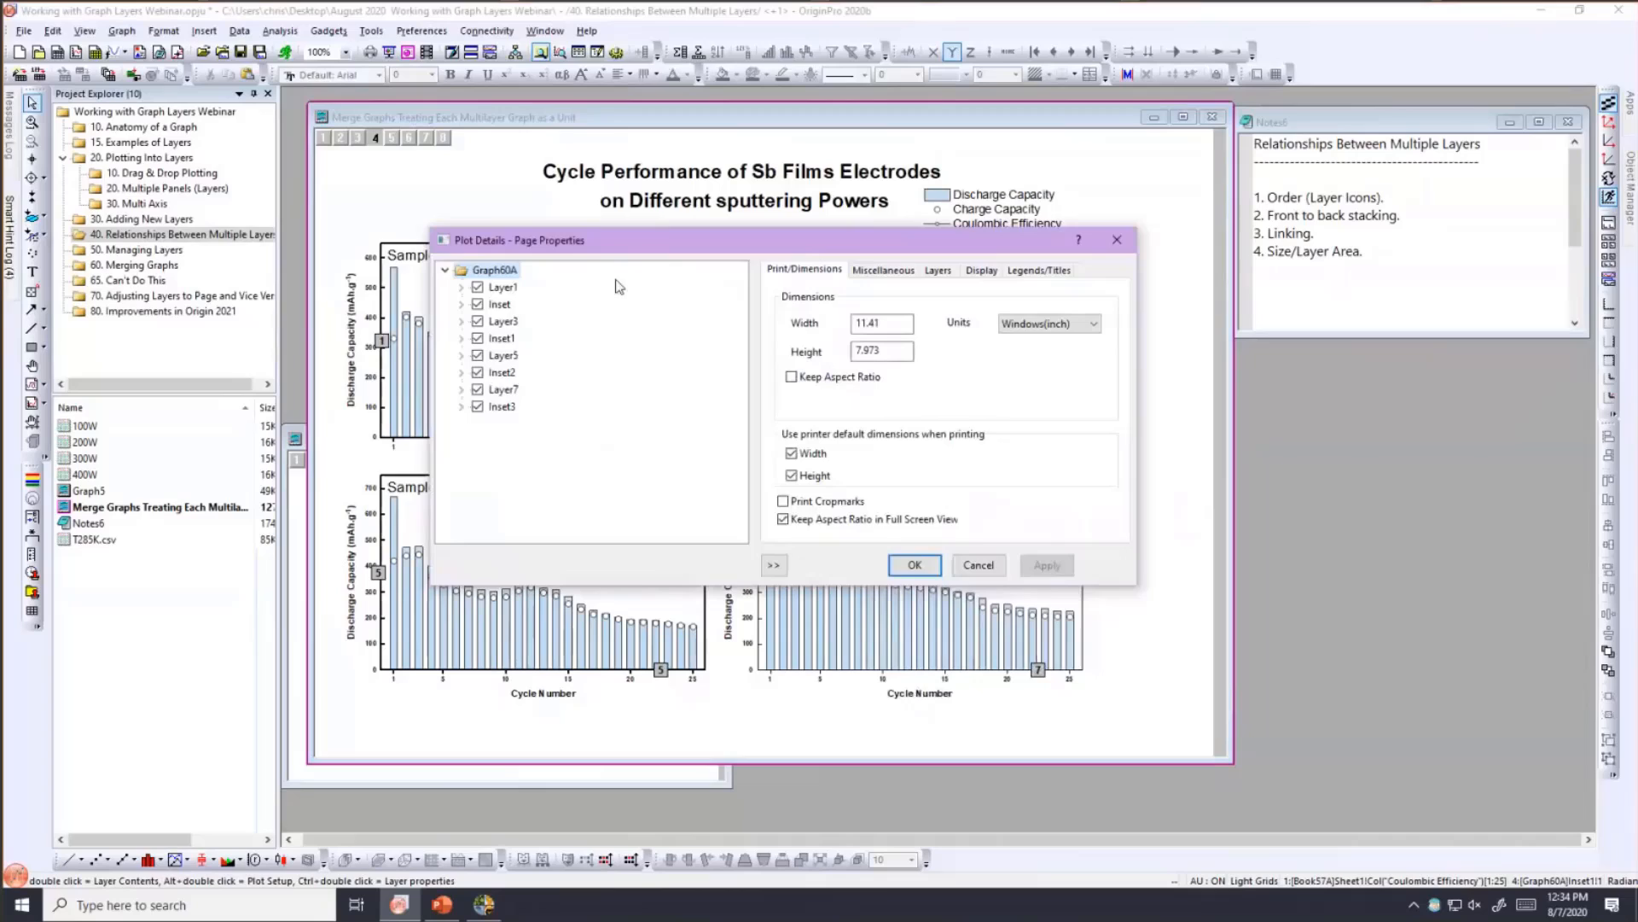
click(513, 291)
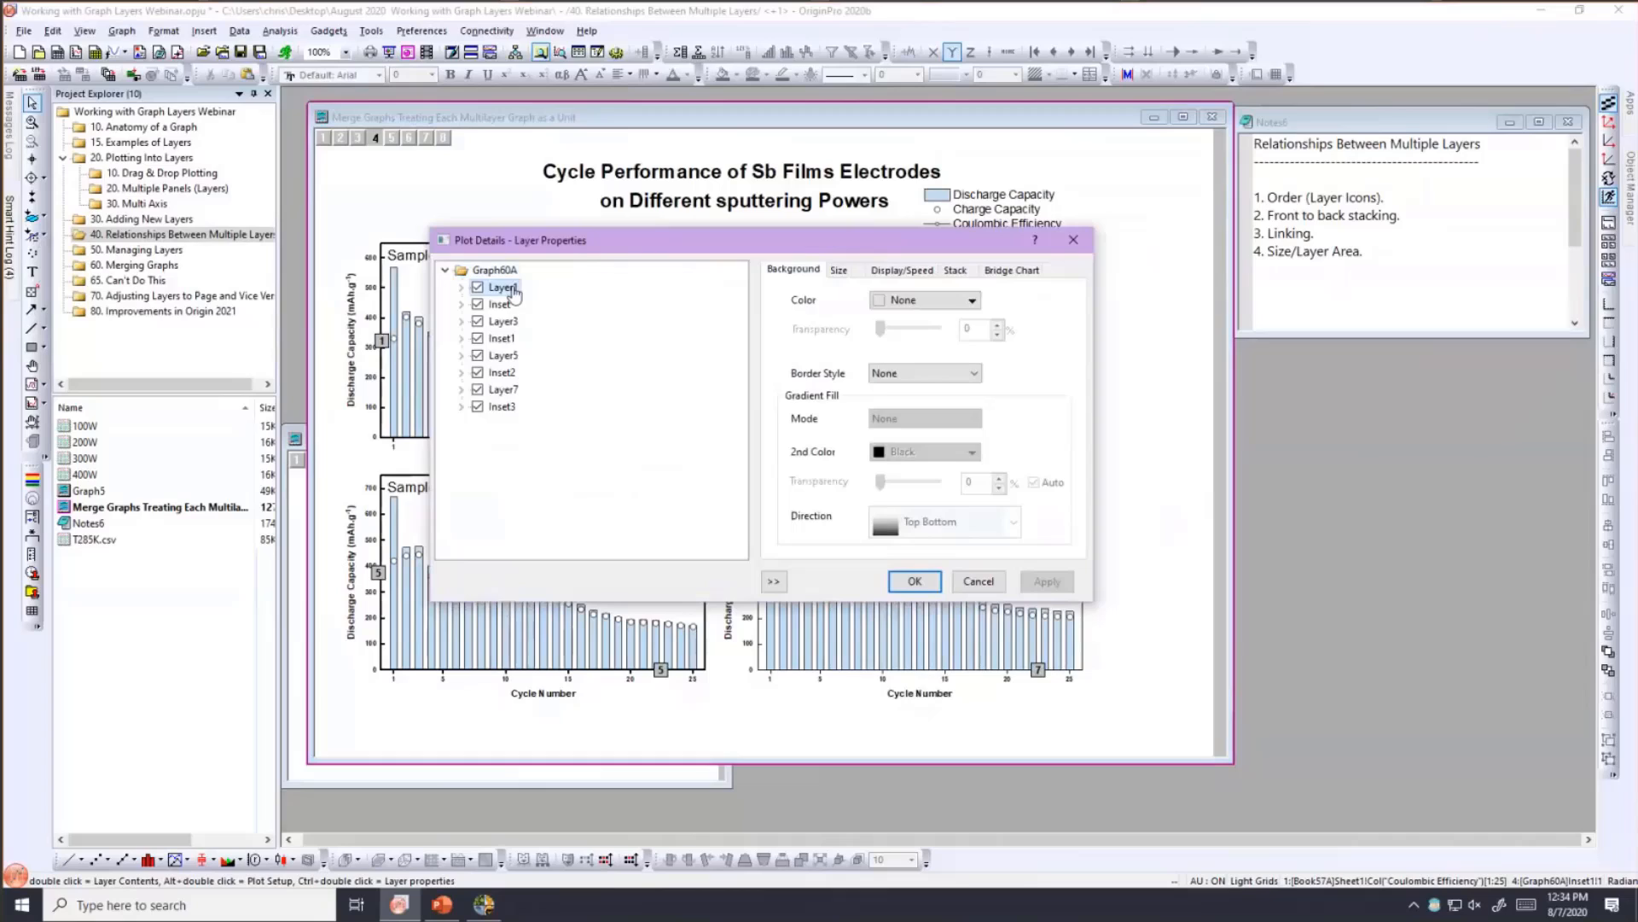
click(841, 269)
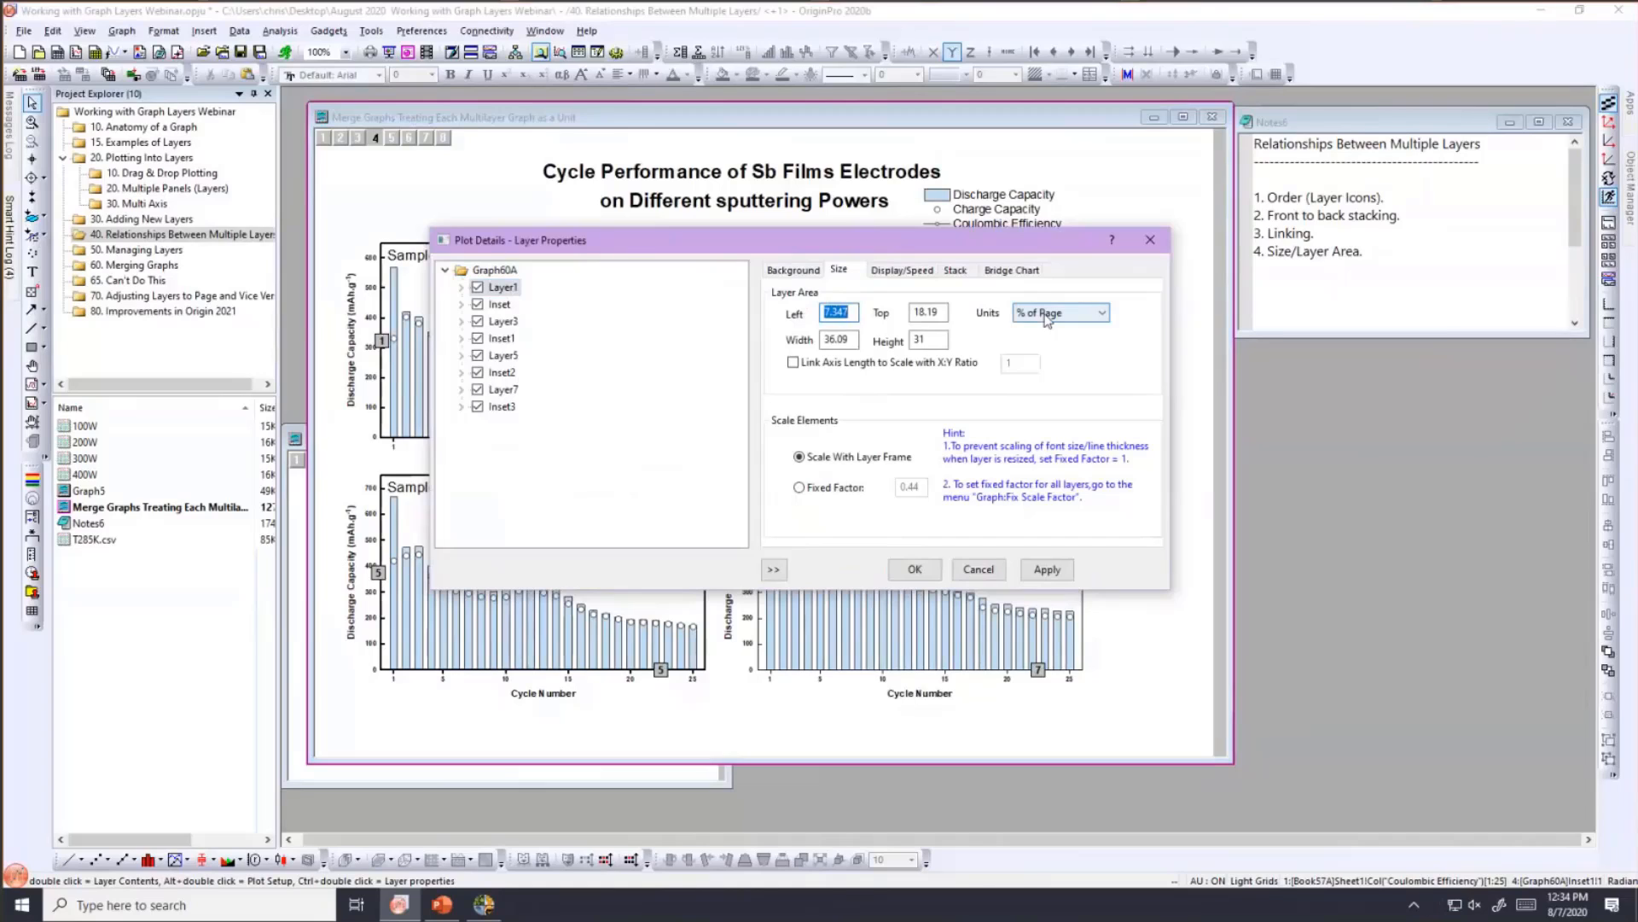
click(1047, 318)
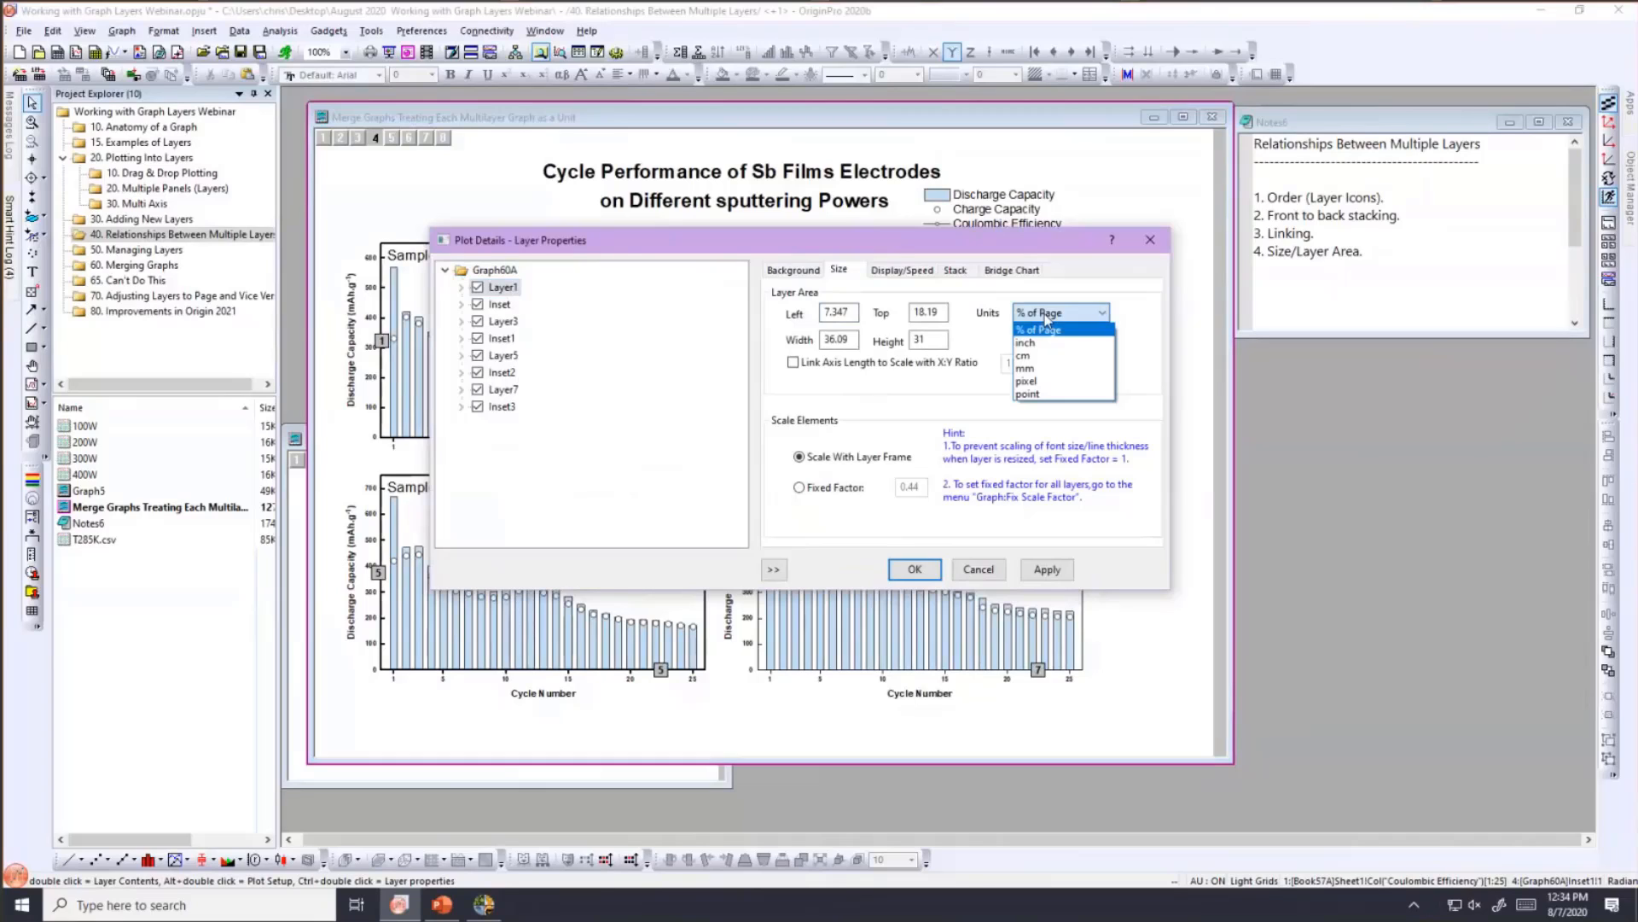
click(504, 323)
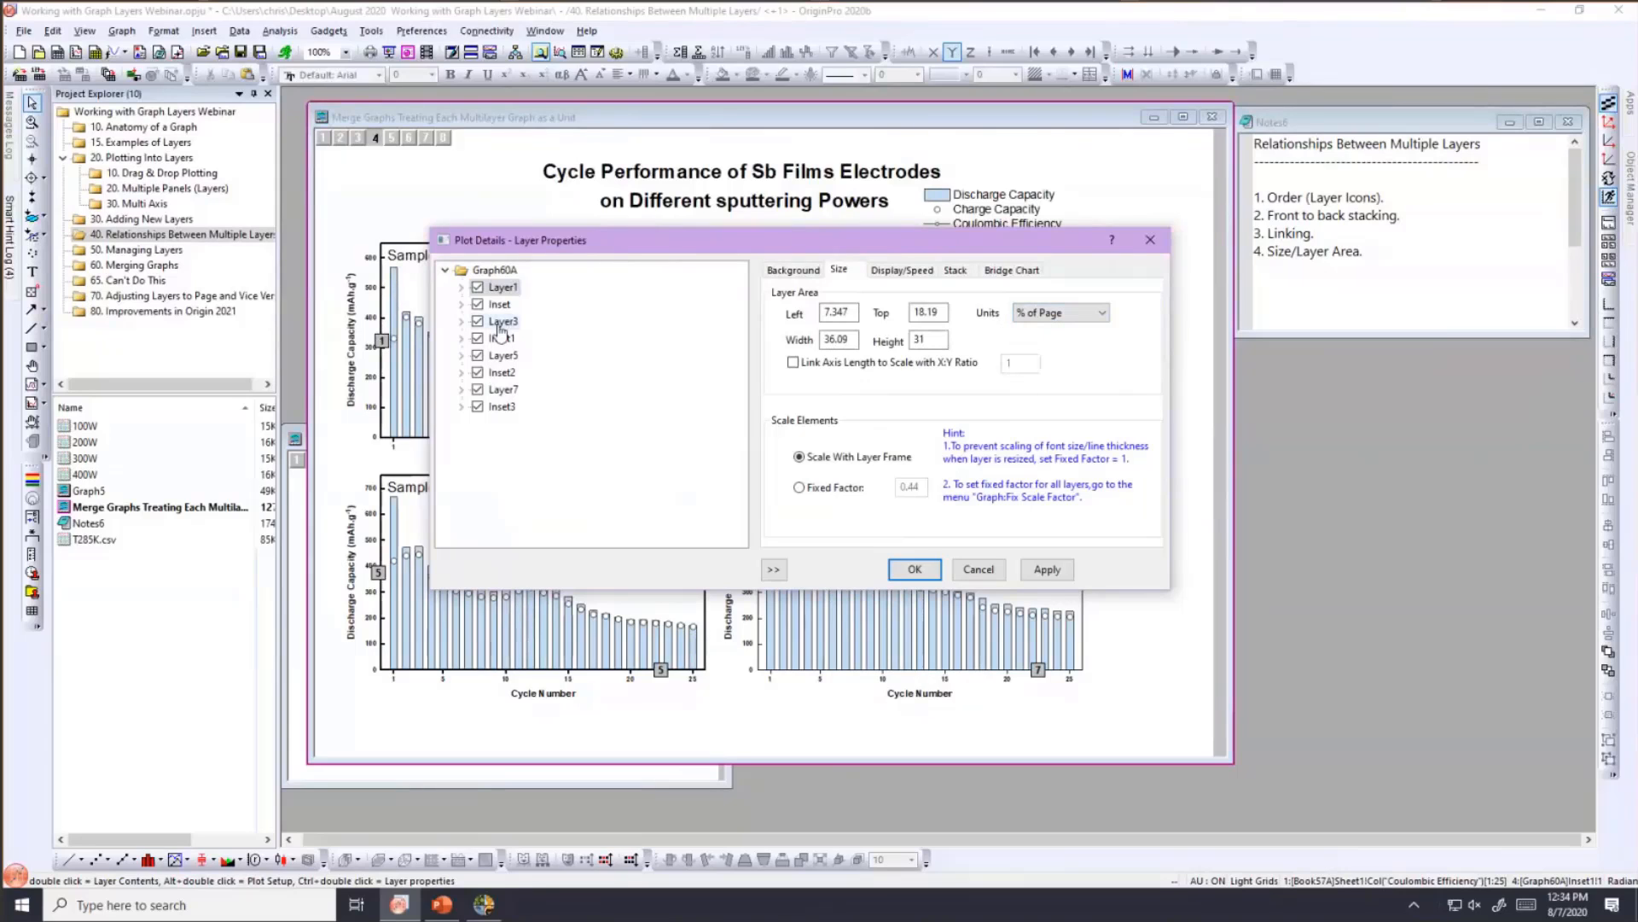
- Examine which layer Layer3 is linked to and how its size and position are defined
click(501, 326)
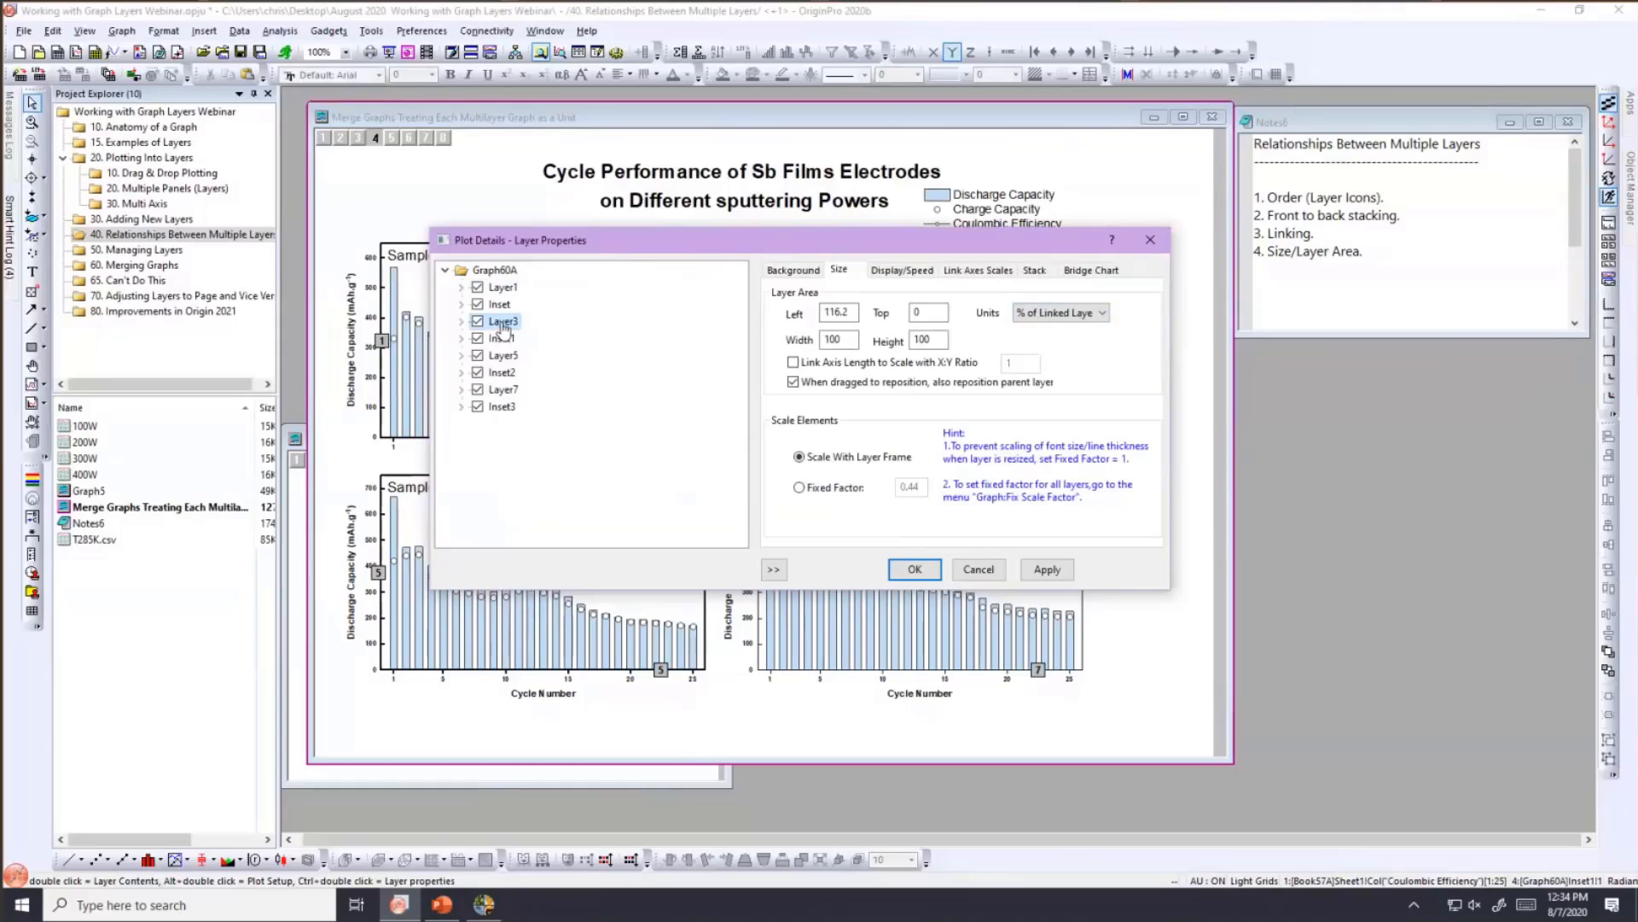
click(978, 271)
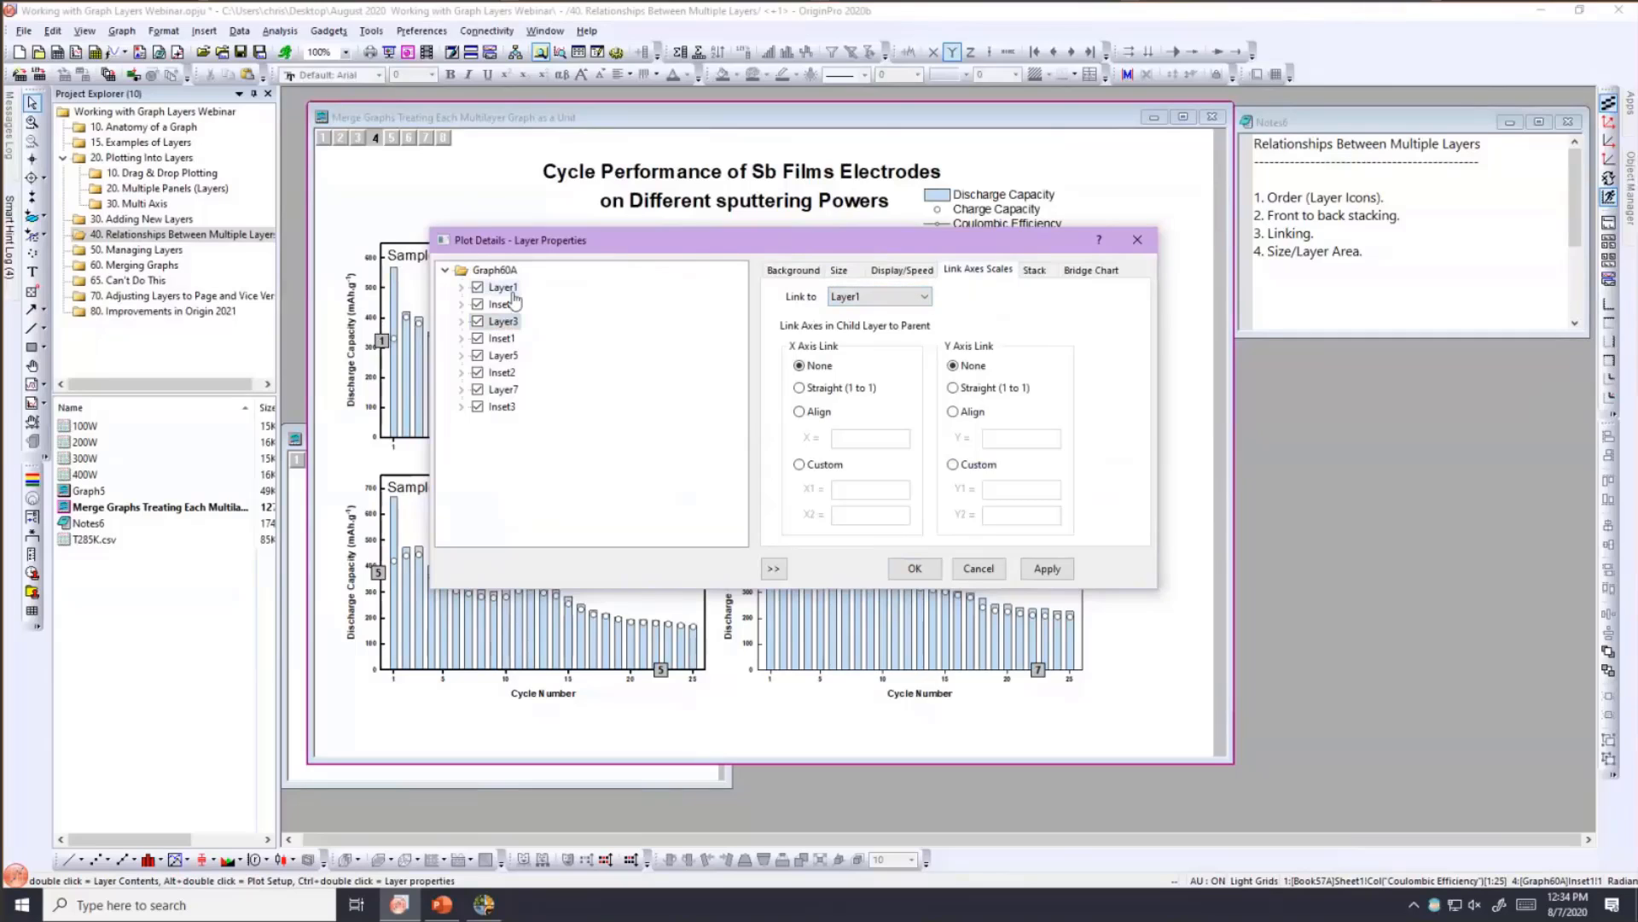
click(504, 322)
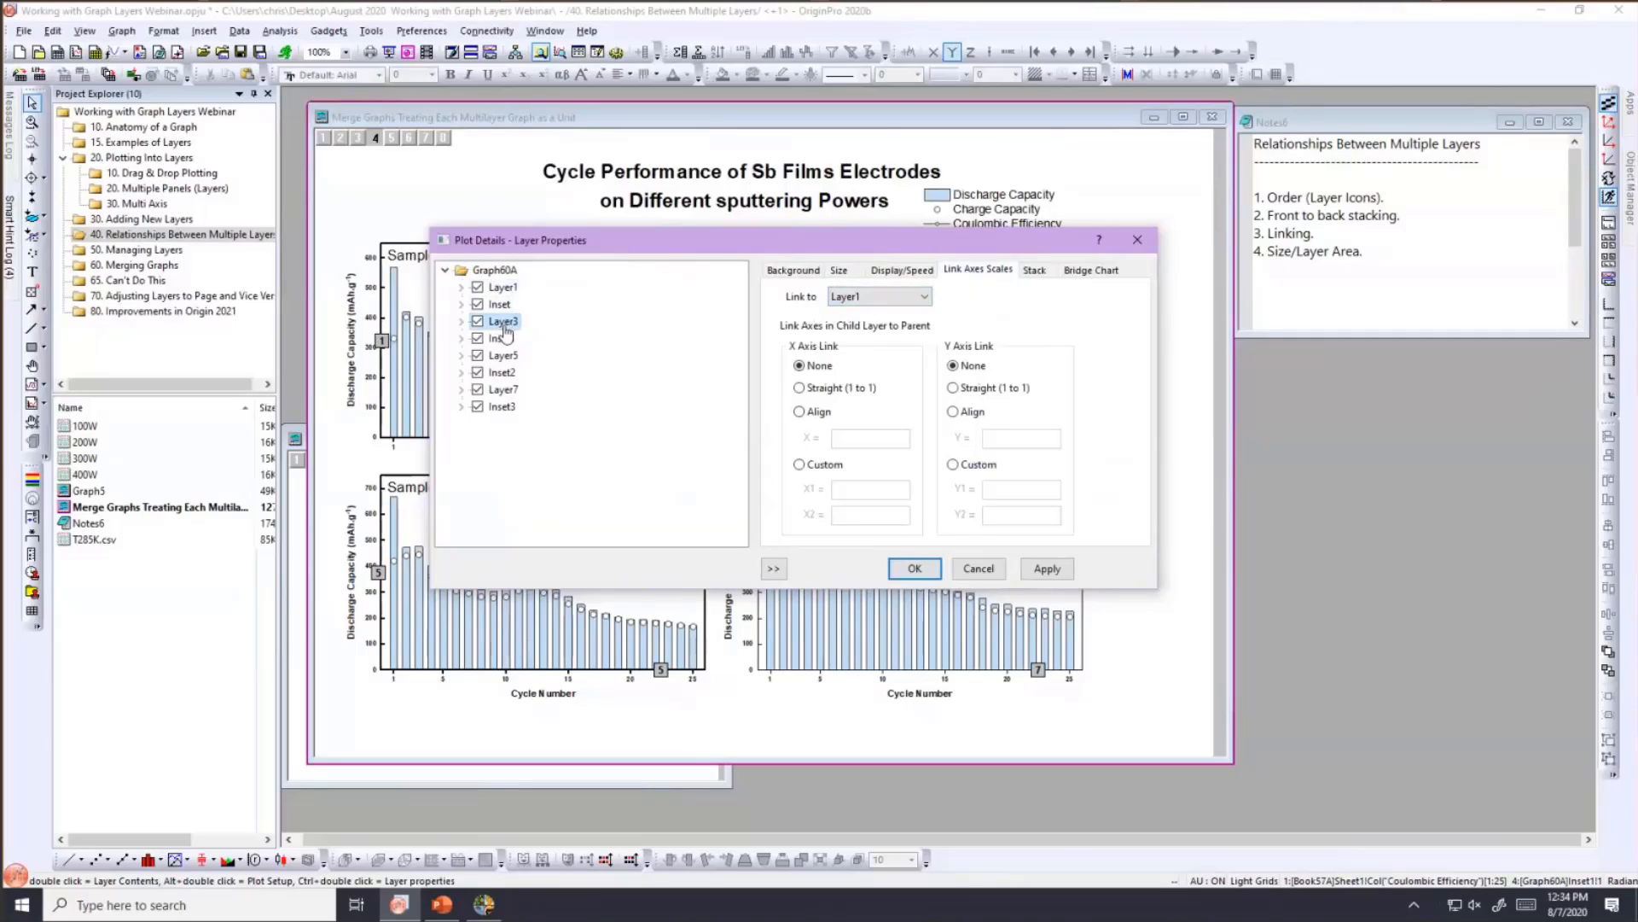
click(840, 271)
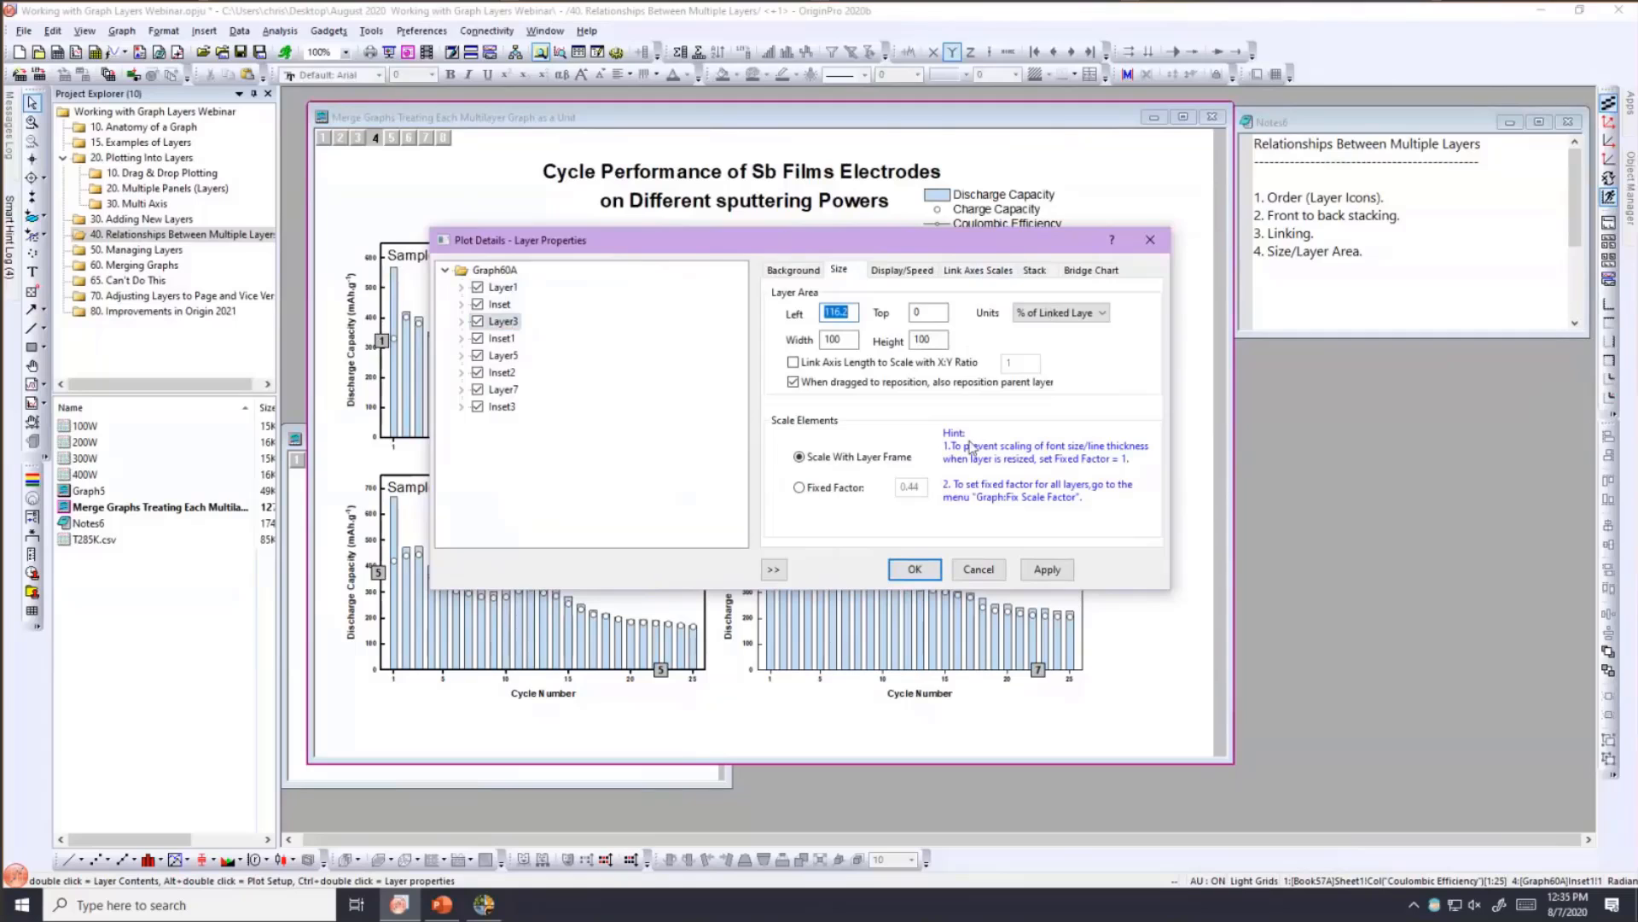
click(917, 569)
- Move the linked panels slightly up and left using the Sample1 layer, and back down and right using the Sample2 layer
click(633, 383)
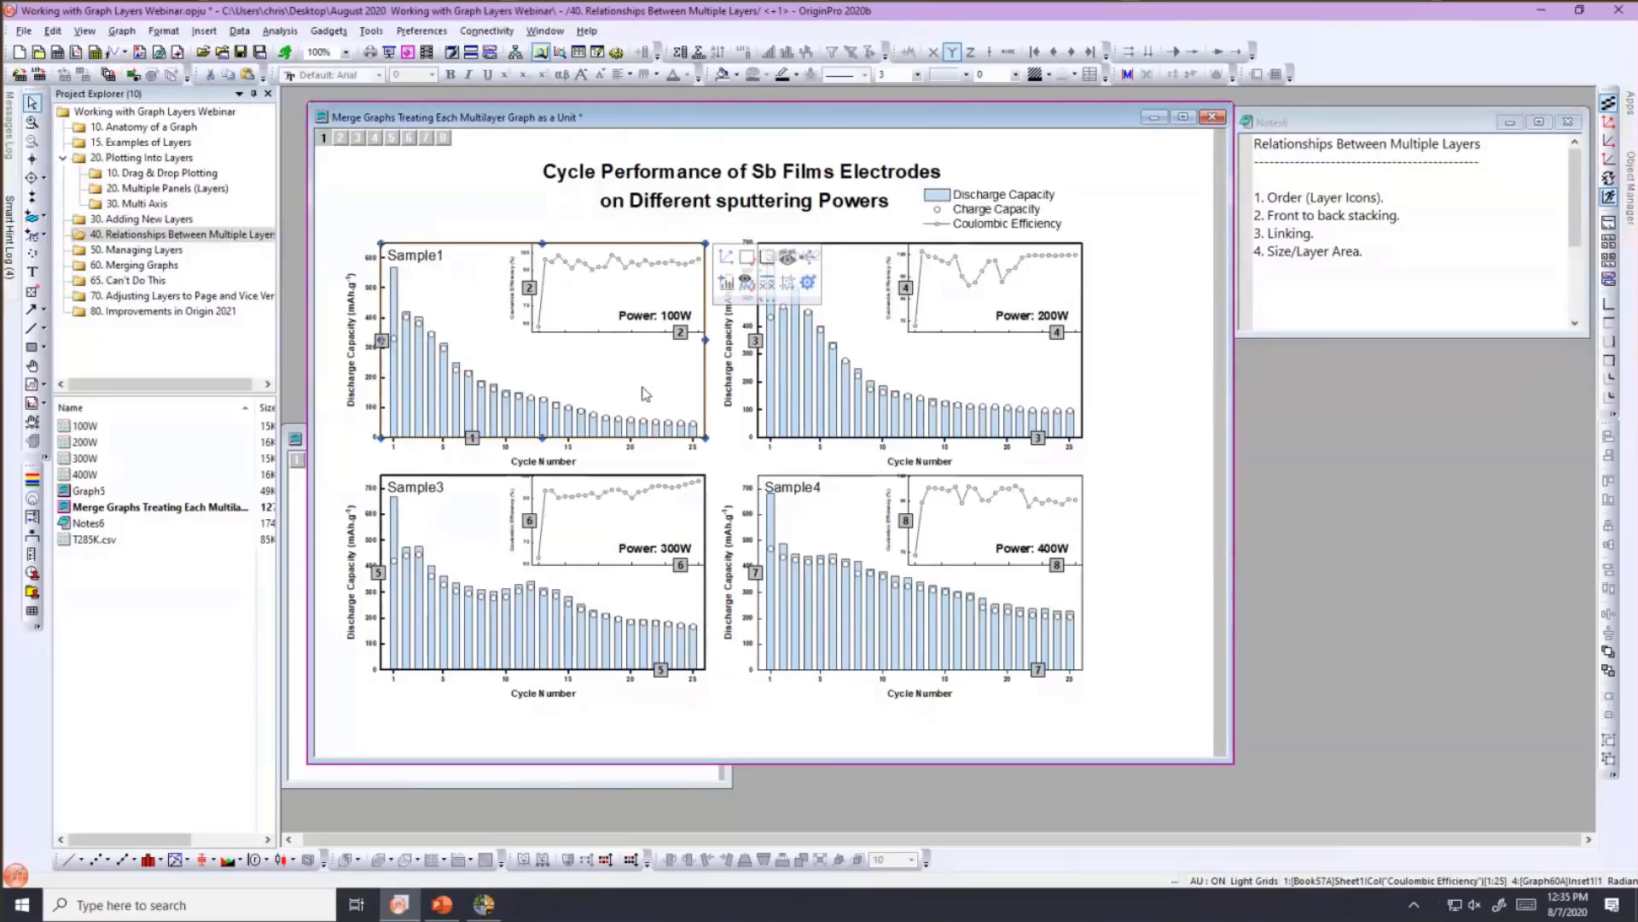
drag(632, 381, 622, 375)
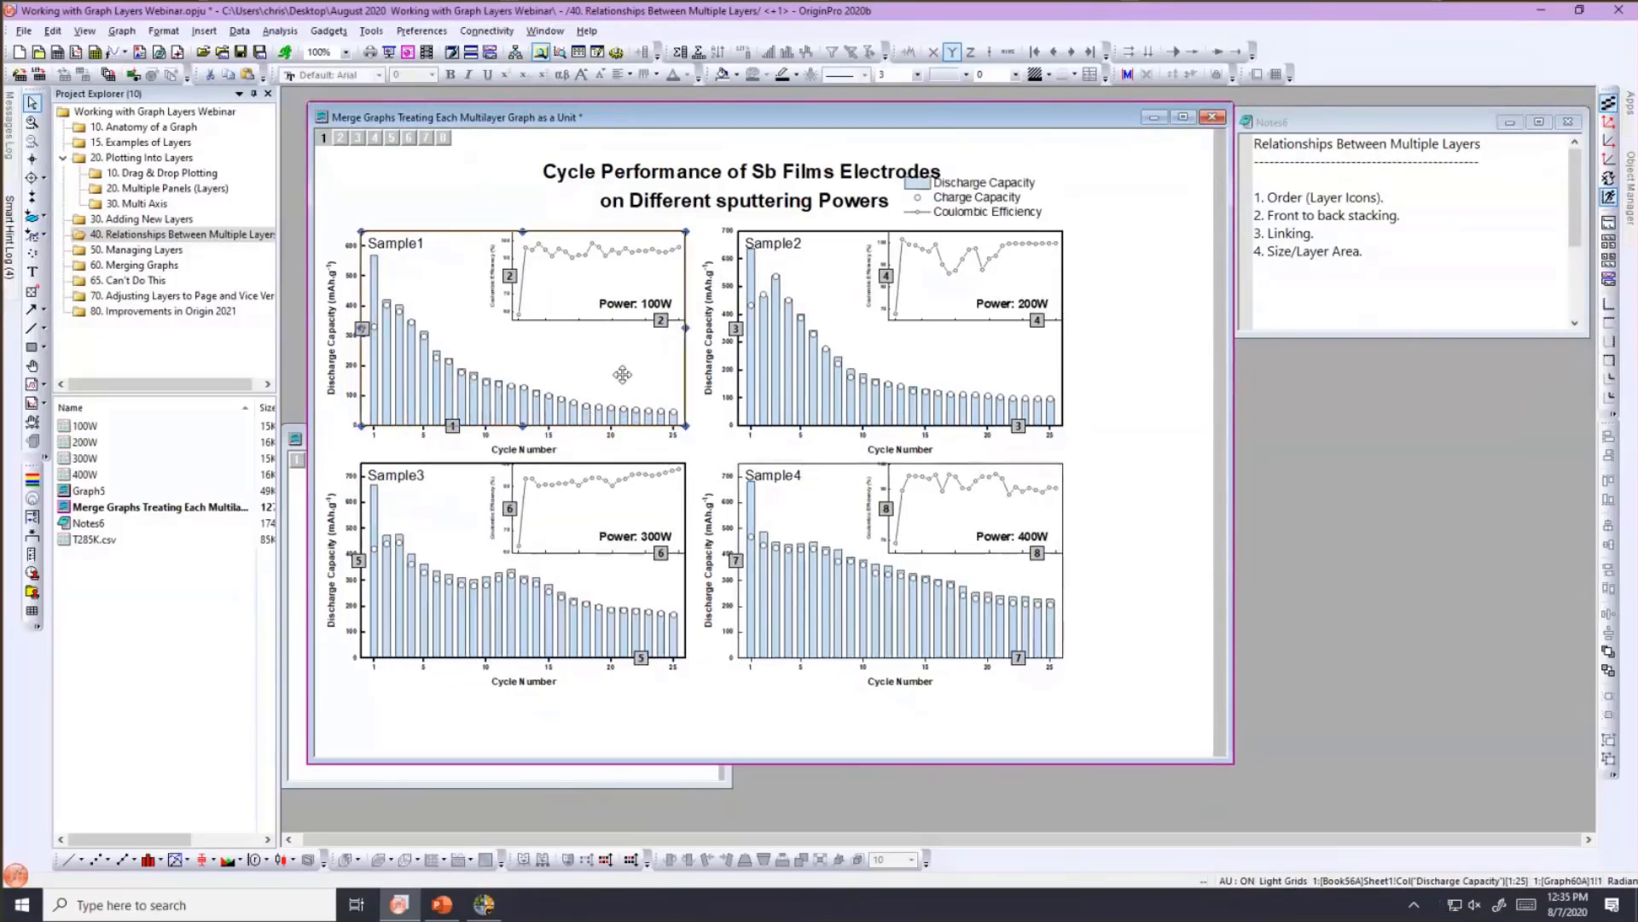
click(911, 359)
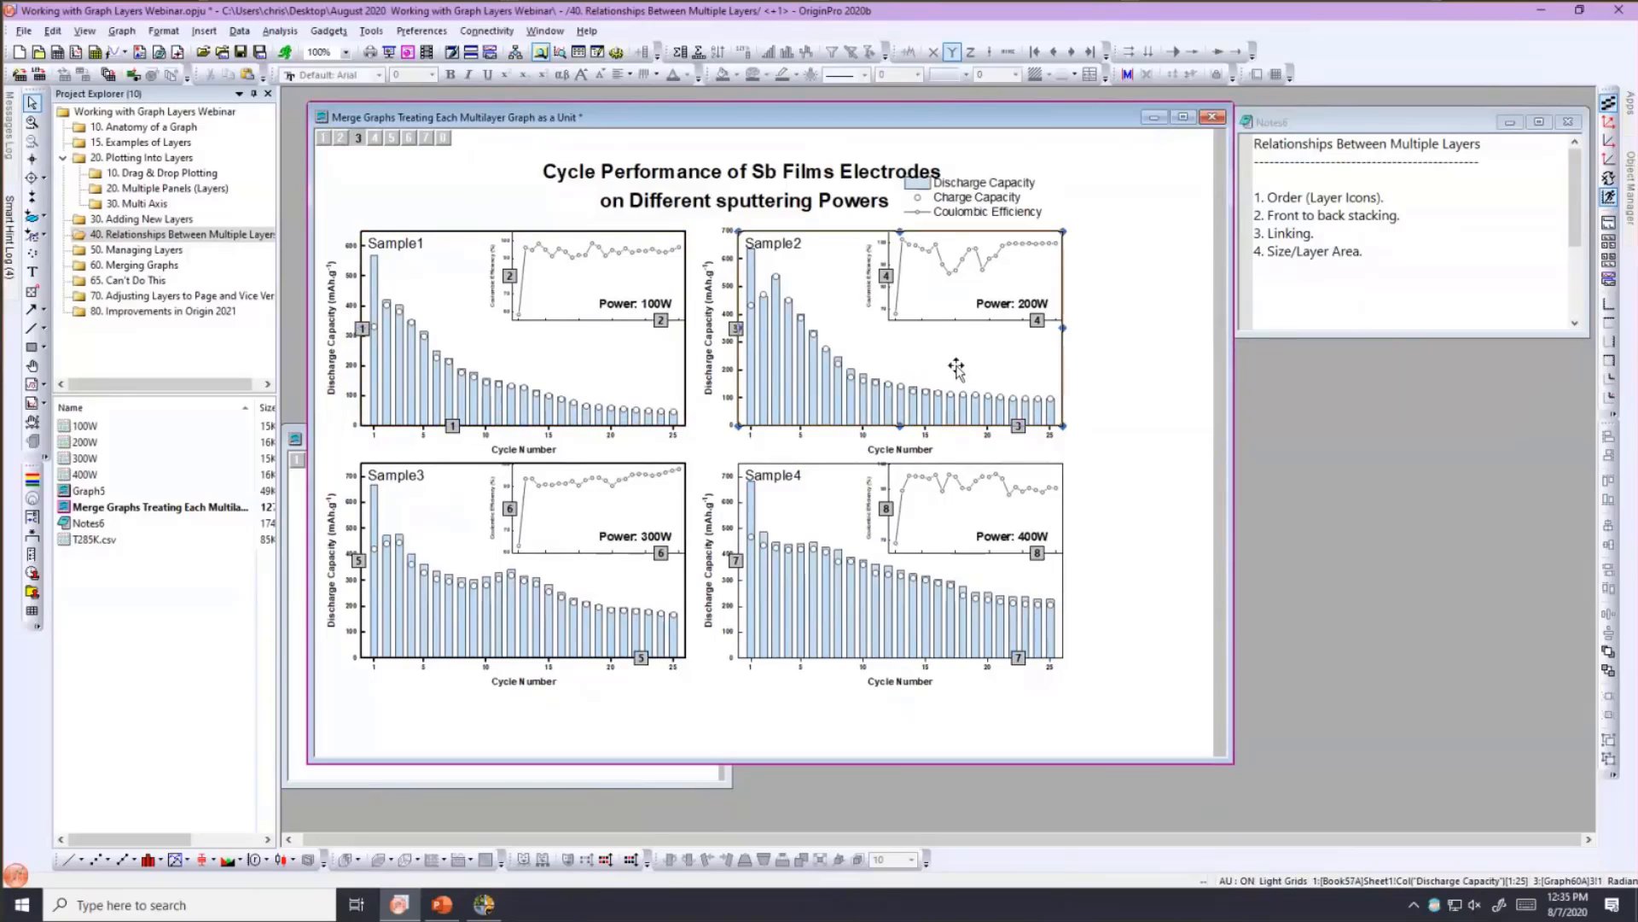
click(967, 372)
drag(971, 375, 971, 375)
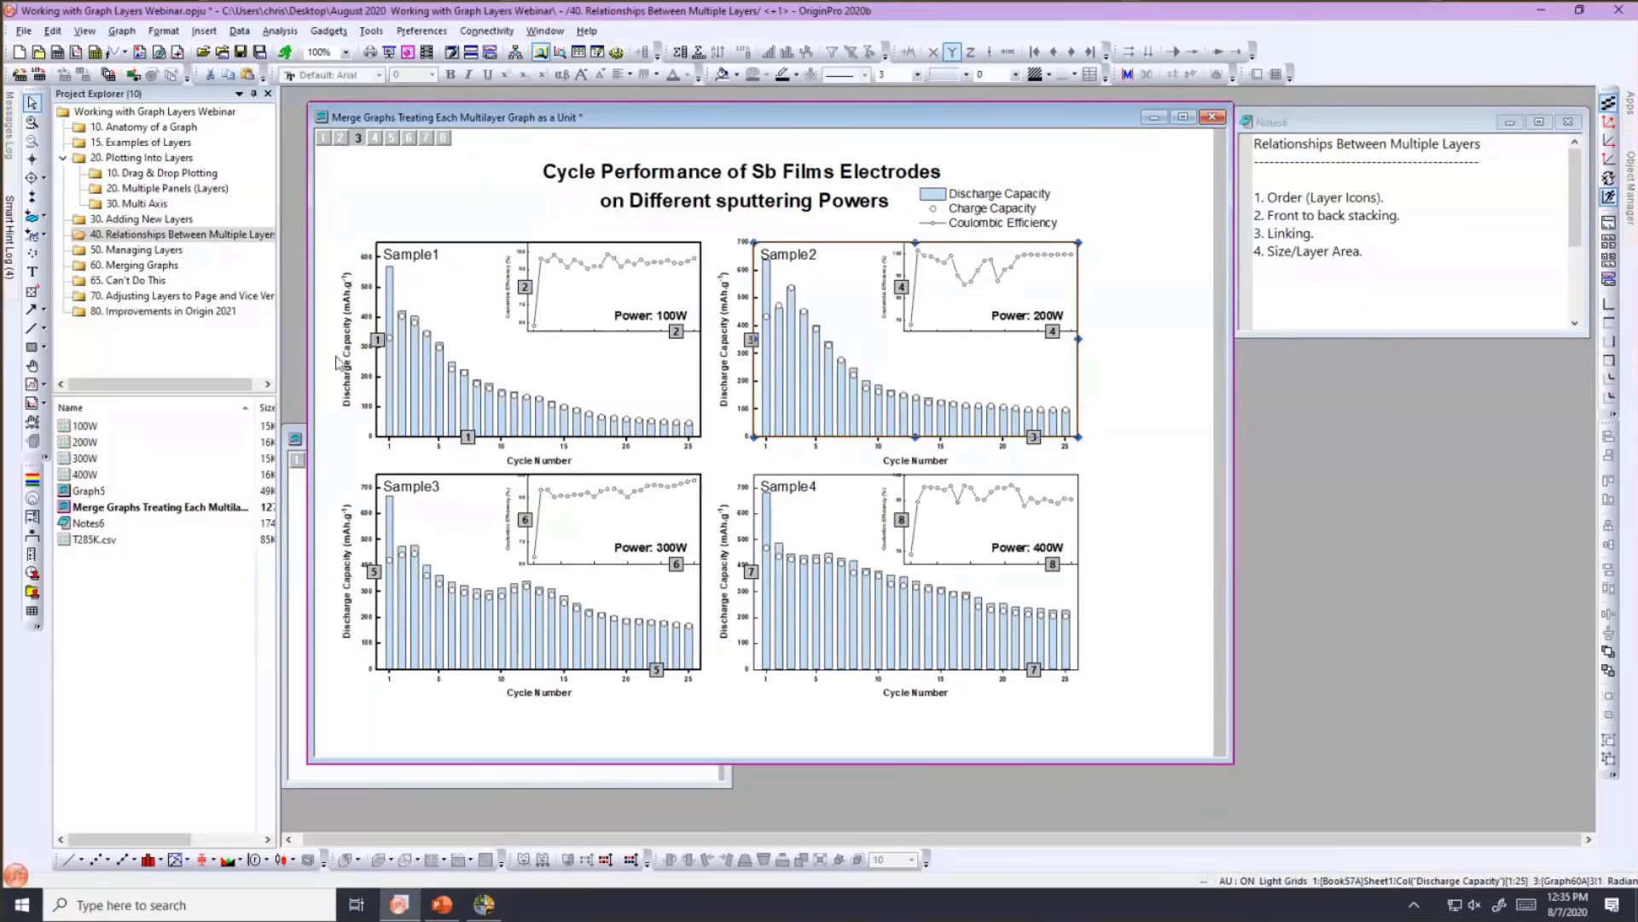
- Open the 50. Managing Layers folder and enlarge the Multiple Panel Graph from Index Data window
click(147, 250)
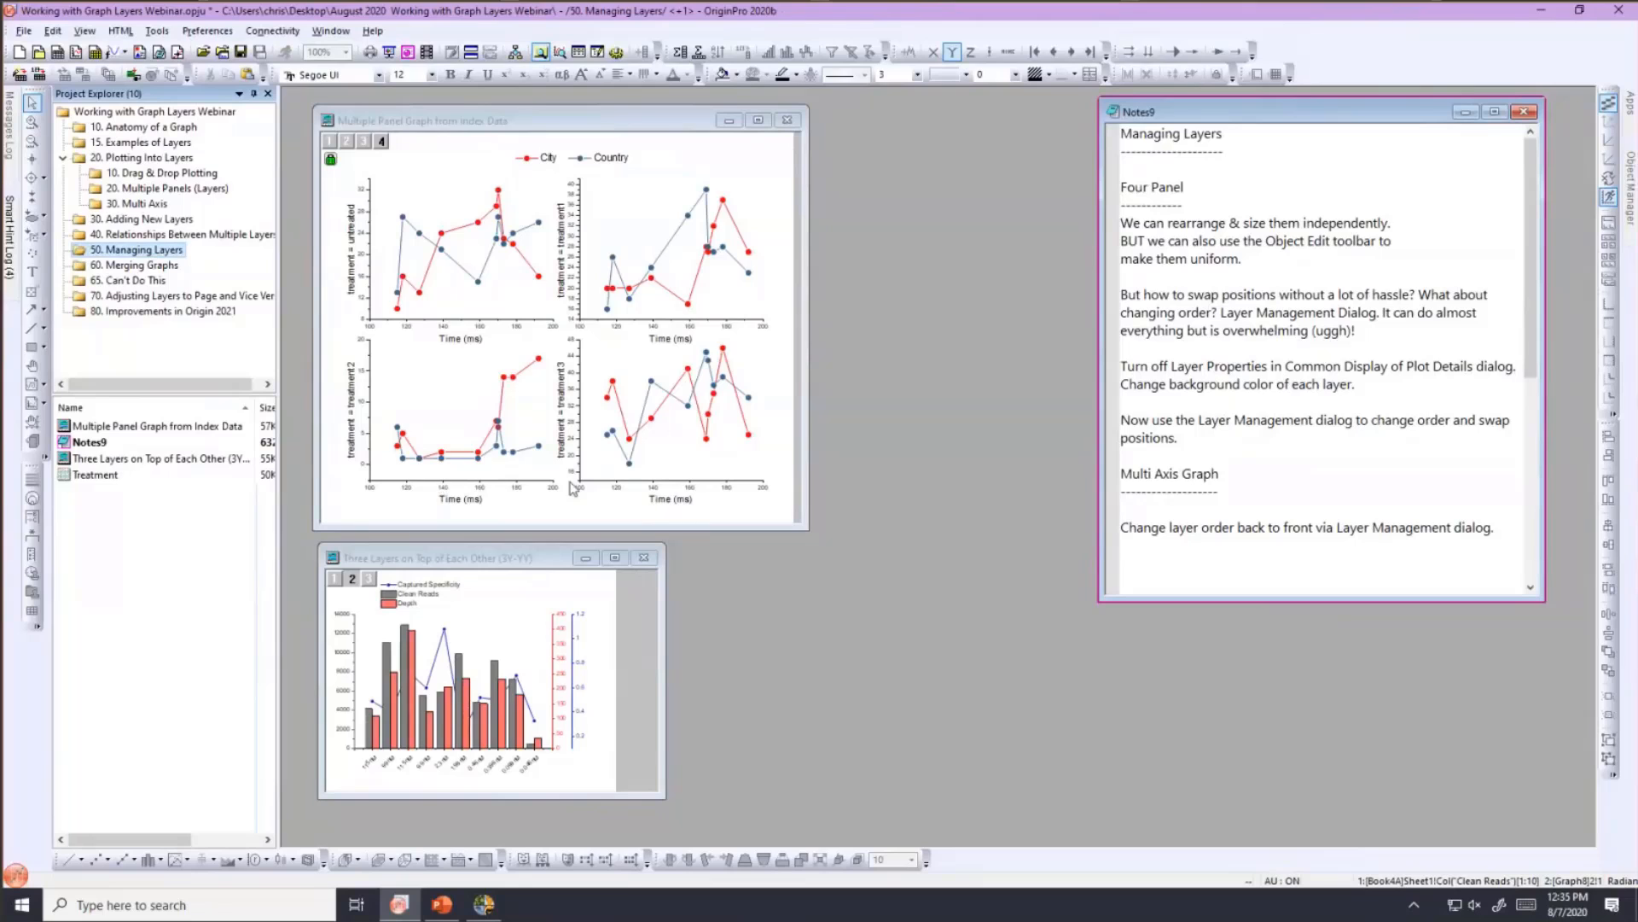
click(803, 530)
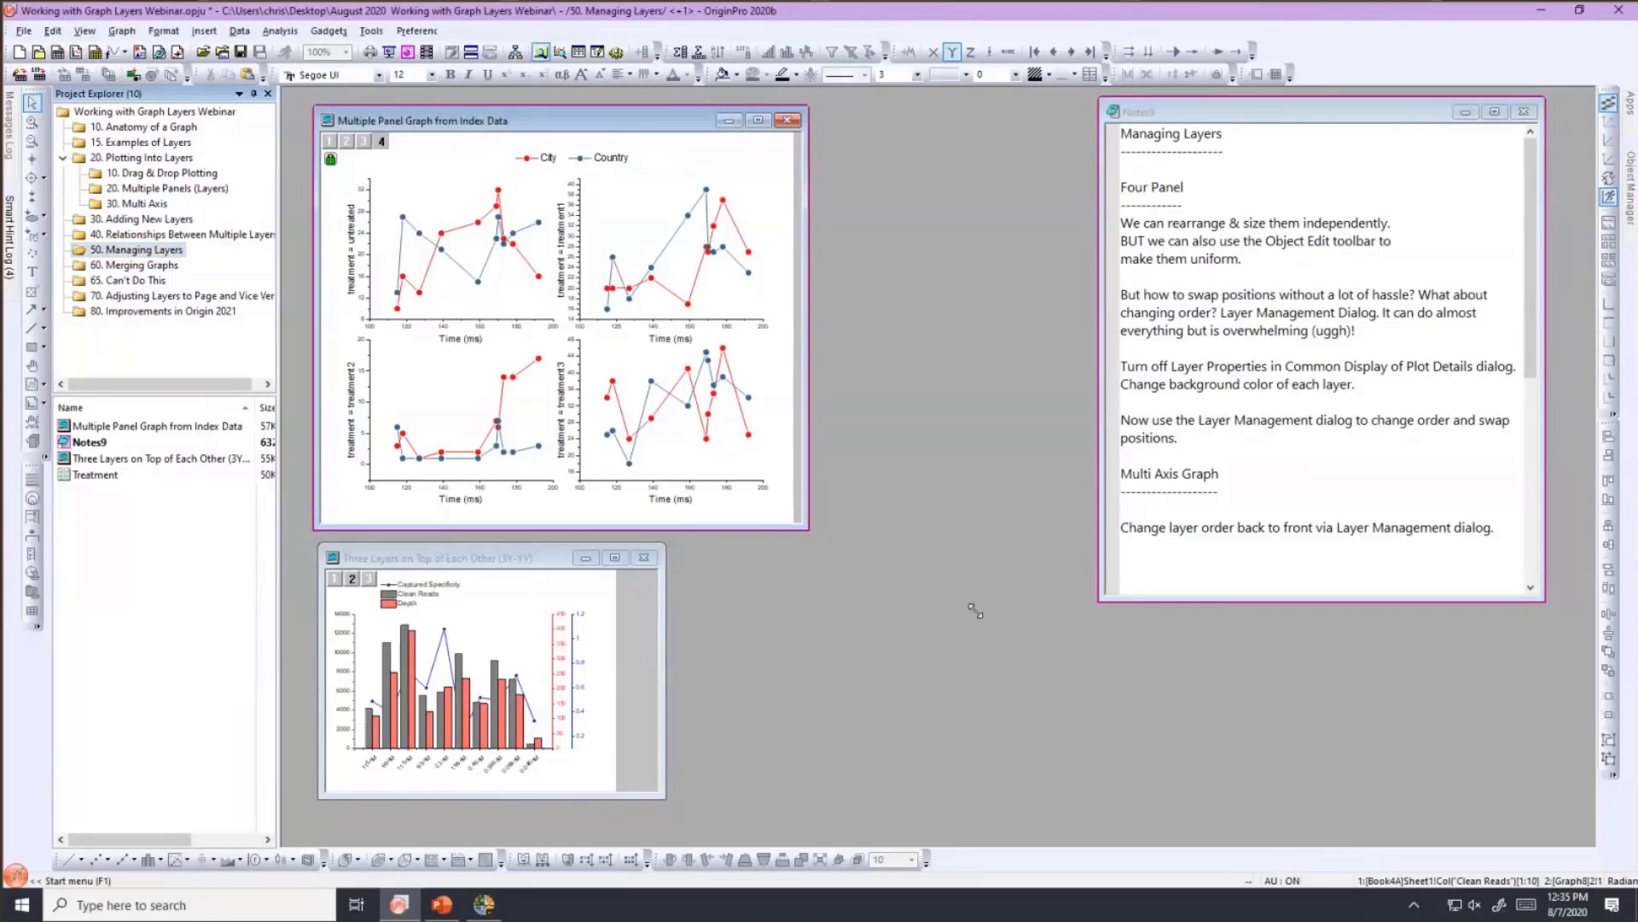
drag(1087, 699, 1143, 724)
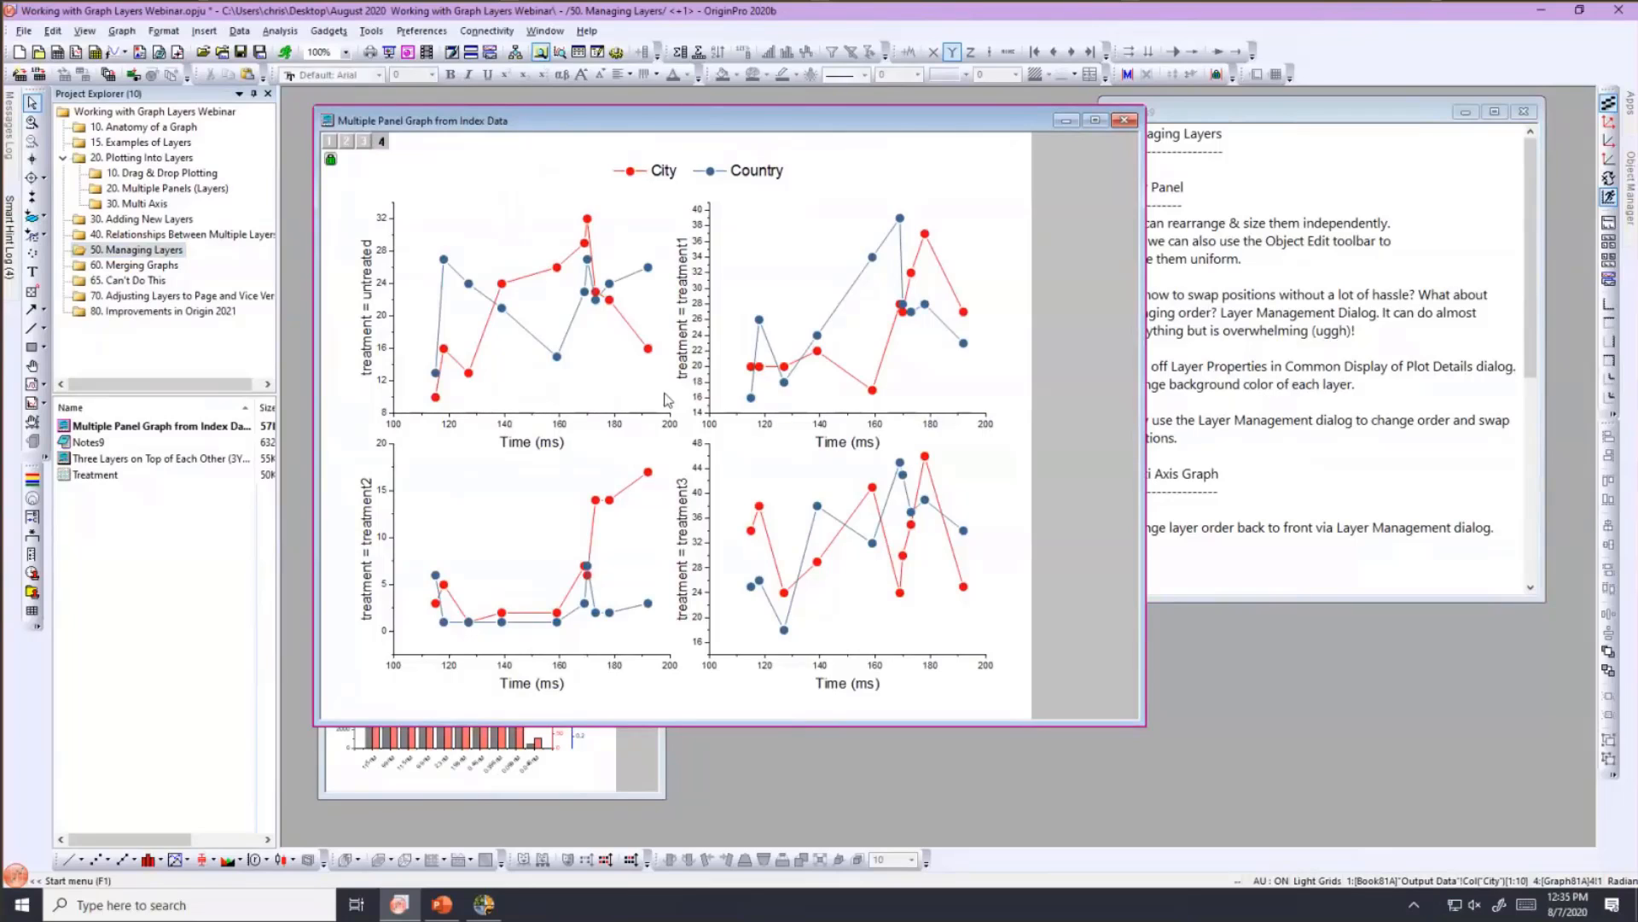
- Shrink the untreated panel slightly from its lower-right corner
click(665, 406)
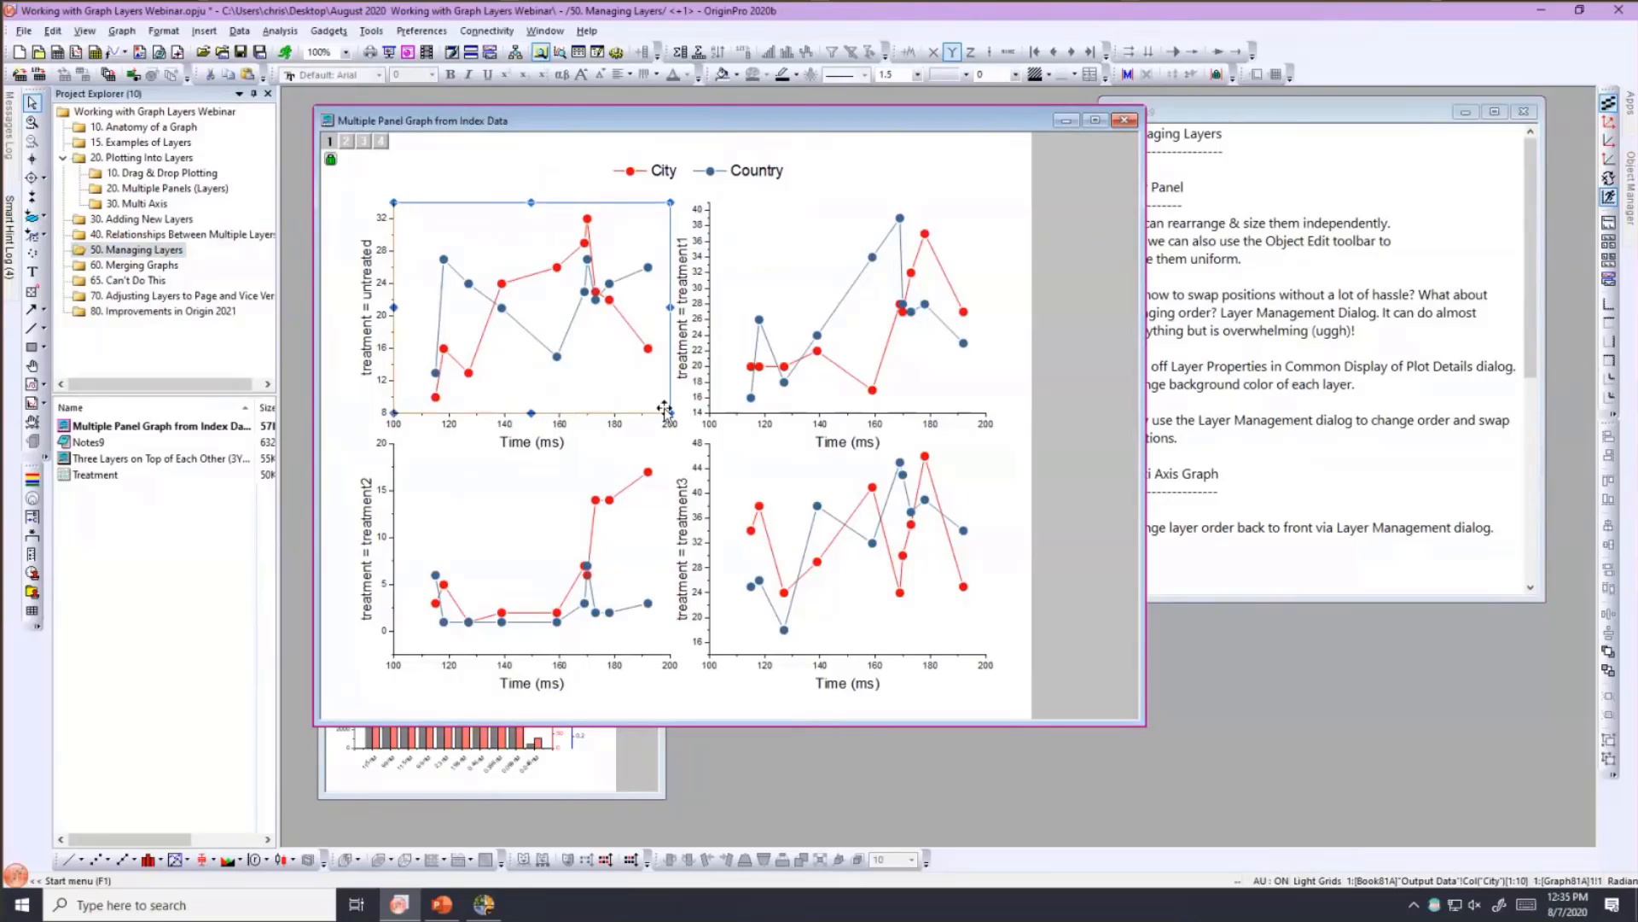
drag(670, 413, 647, 394)
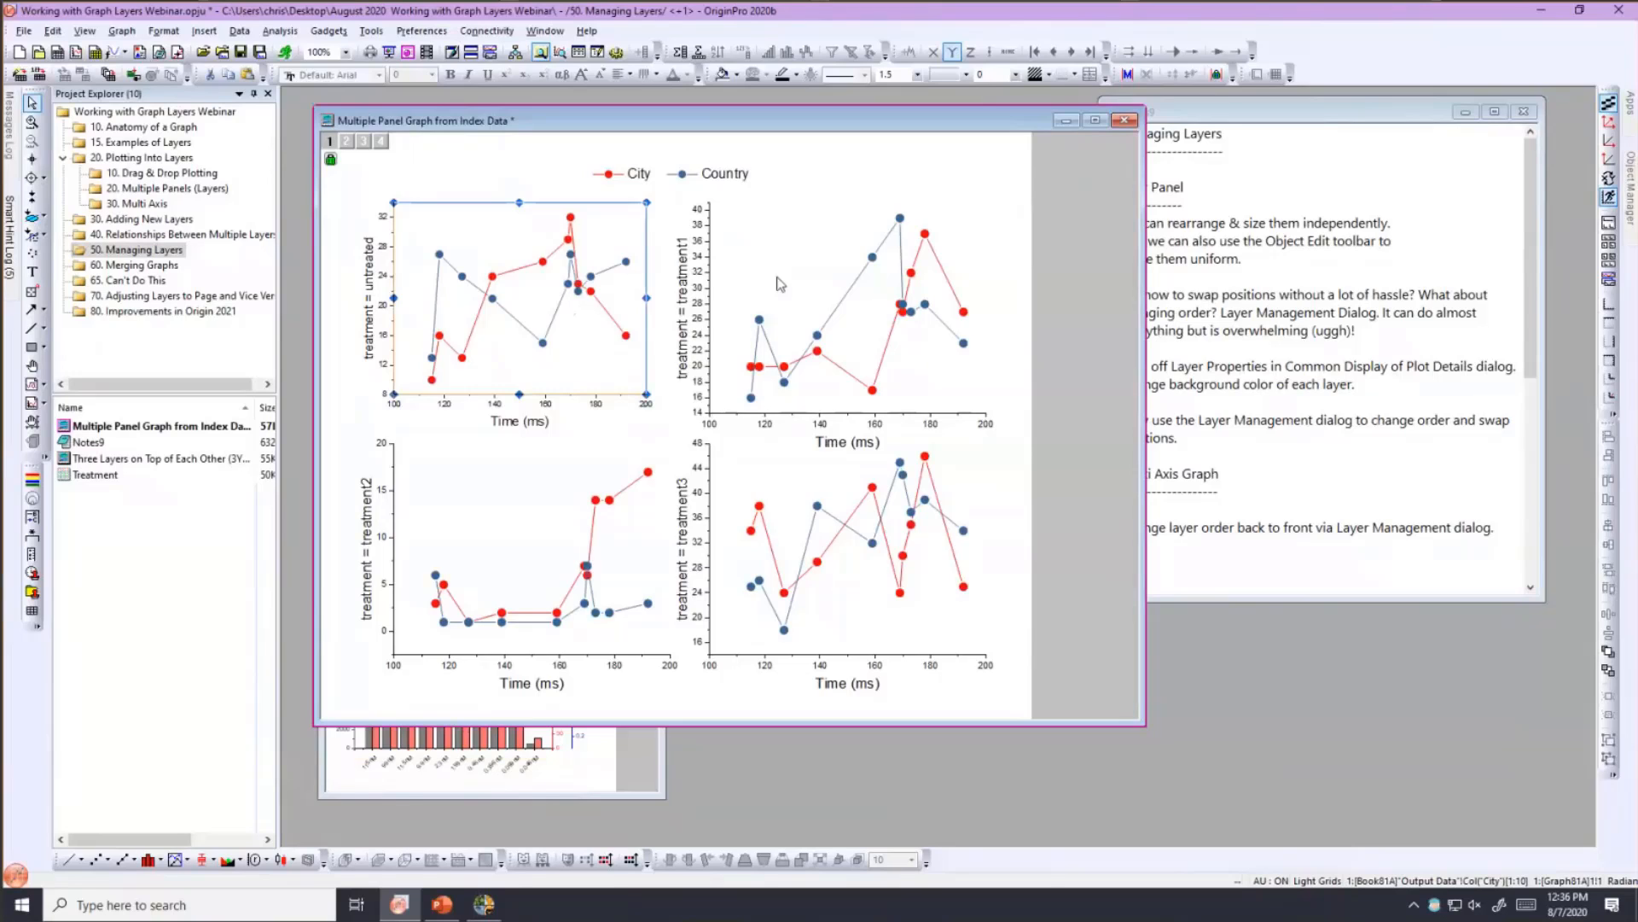
- Give all four panels the same width and height as the untreated panel
shift+click(778, 285)
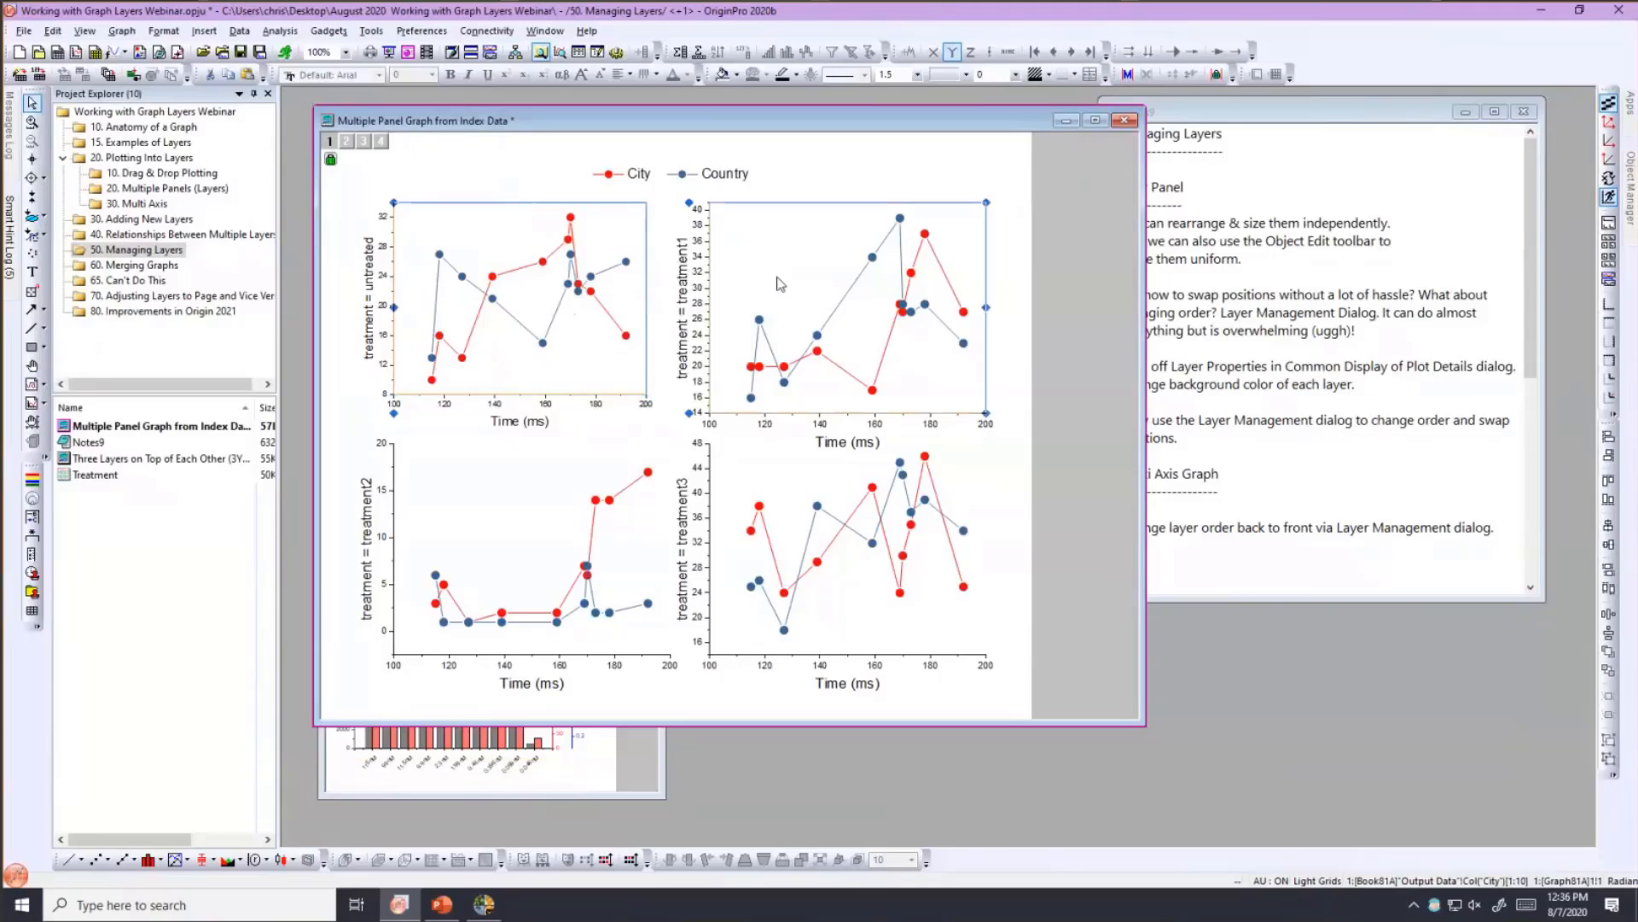
shift+click(527, 510)
shift+click(781, 479)
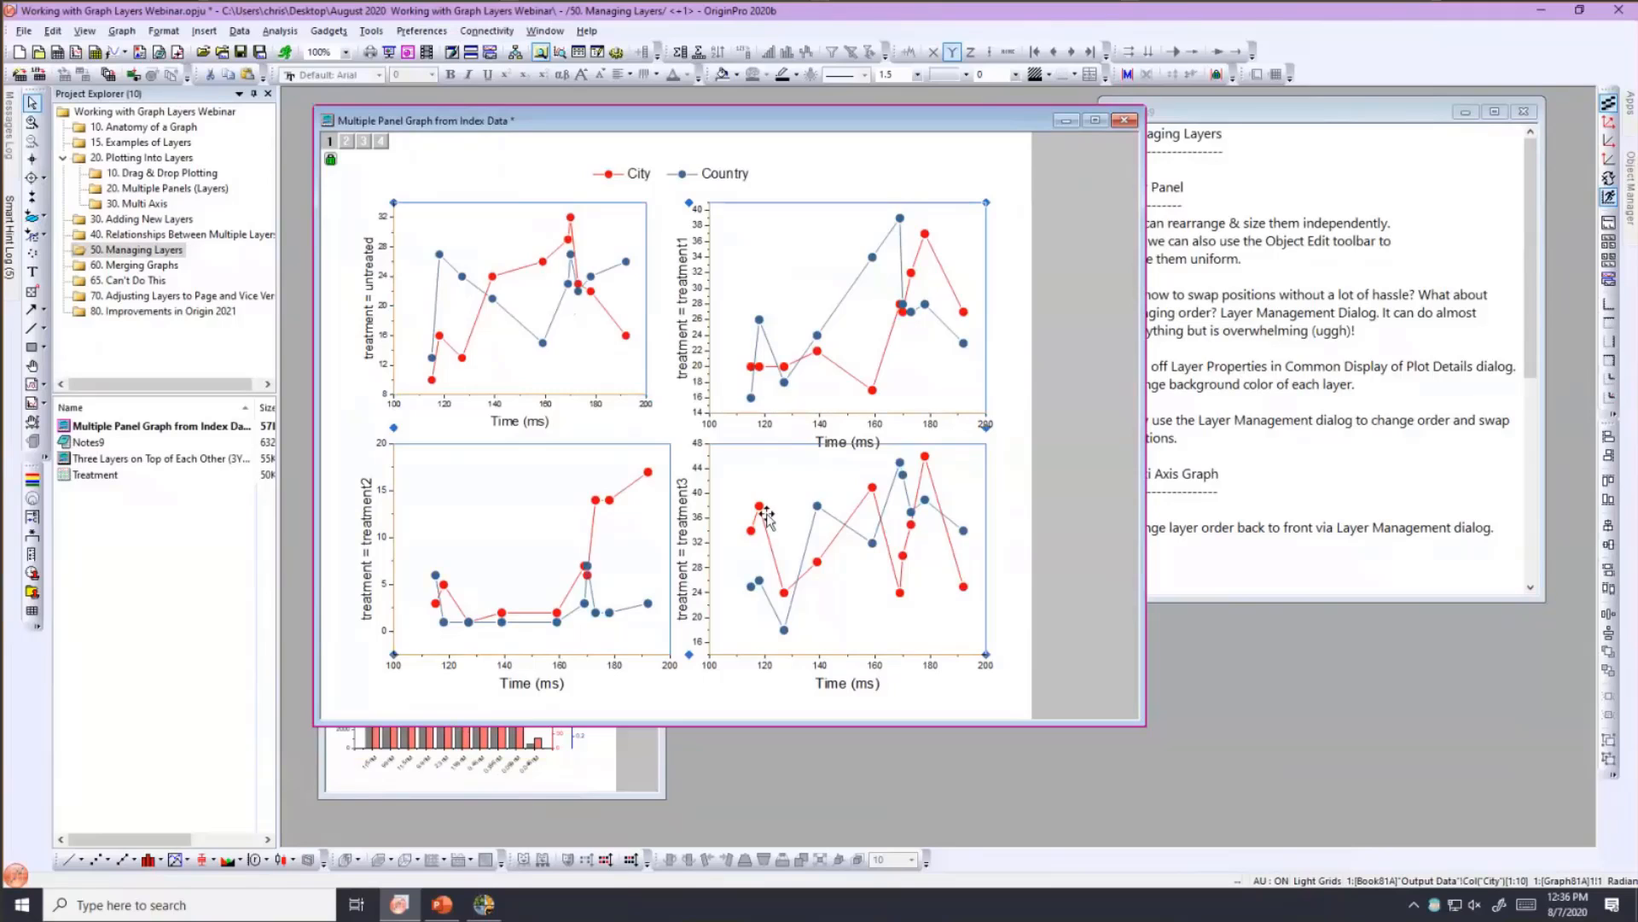
mouse_move(757, 512)
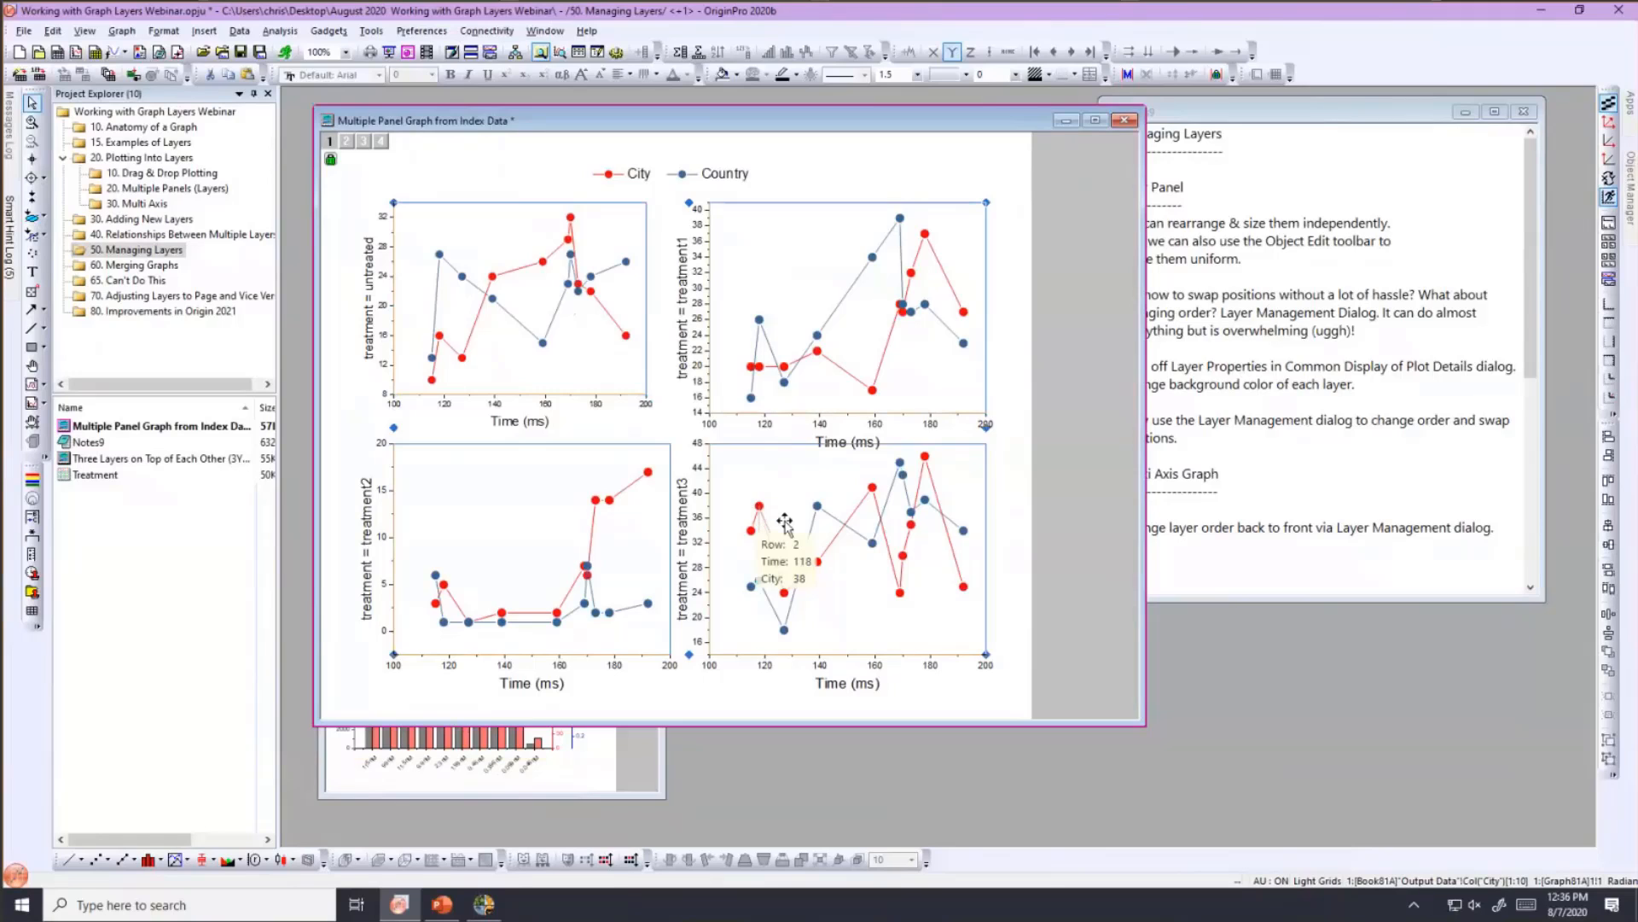
click(1608, 572)
click(1609, 588)
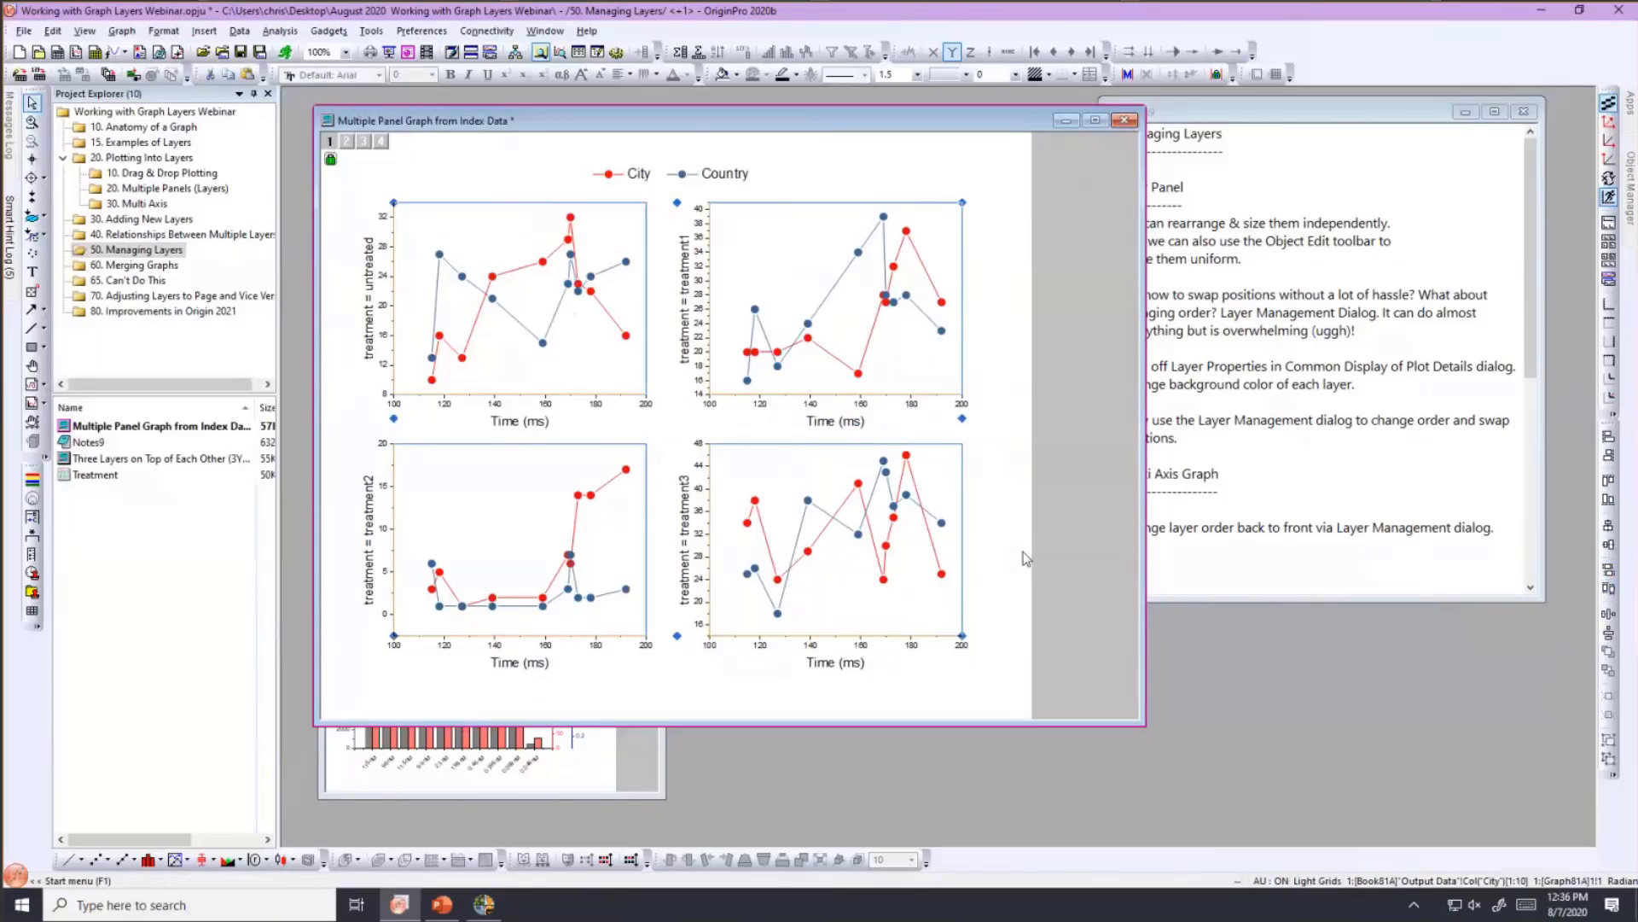
click(1072, 554)
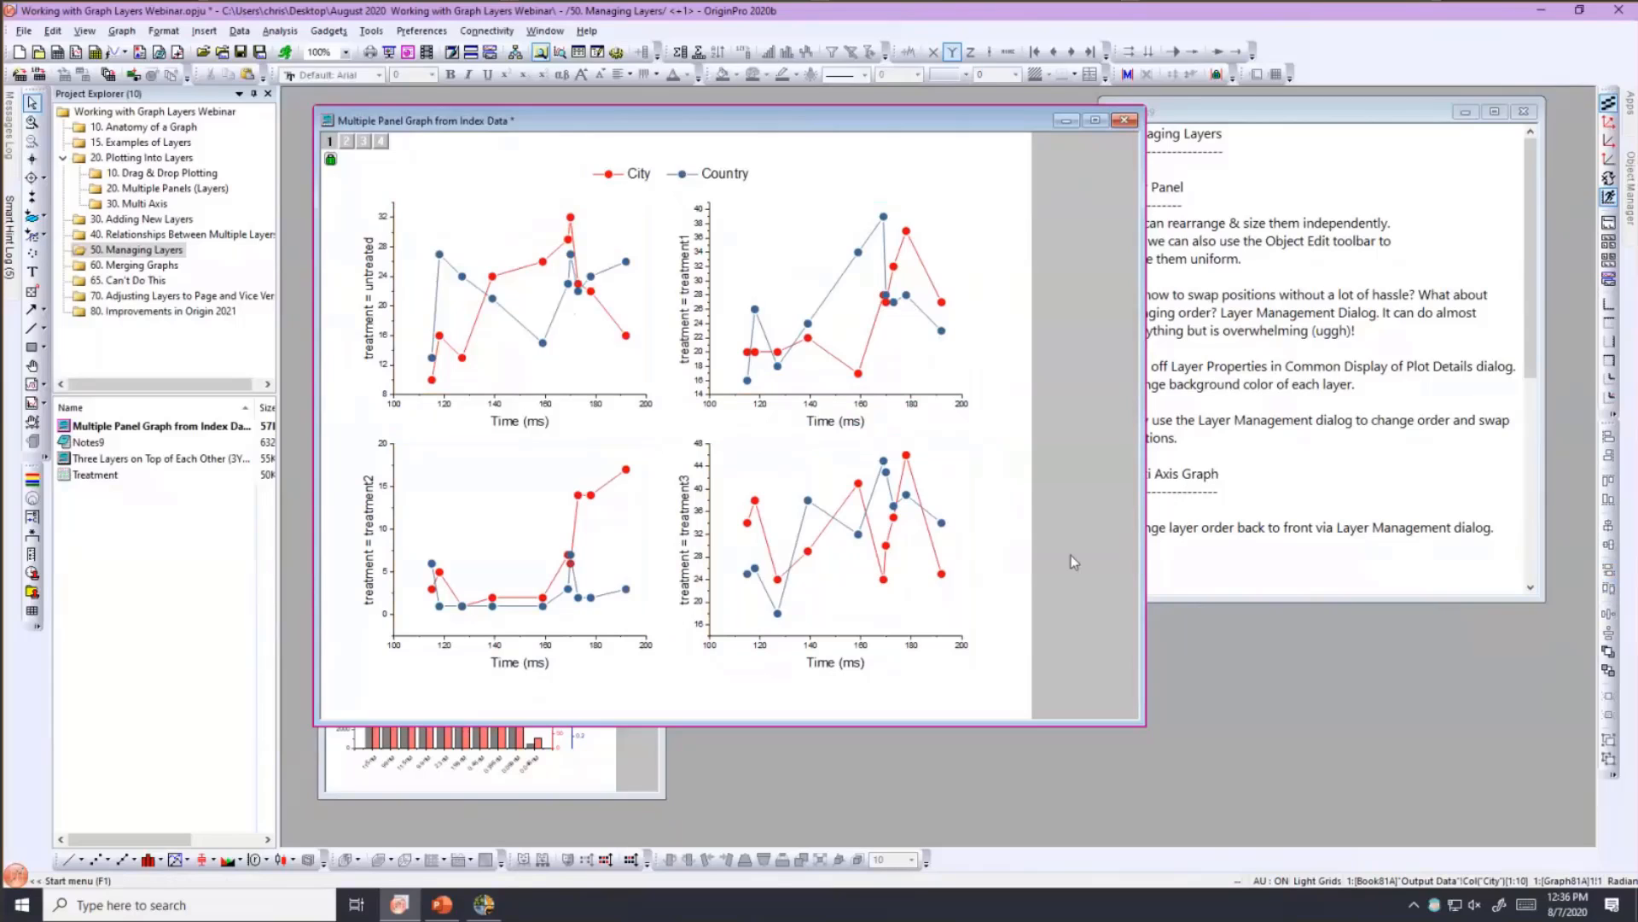
- Move the untreated panel slightly up and left, and the treatment3 panel slightly down and right
click(608, 359)
drag(608, 359, 584, 338)
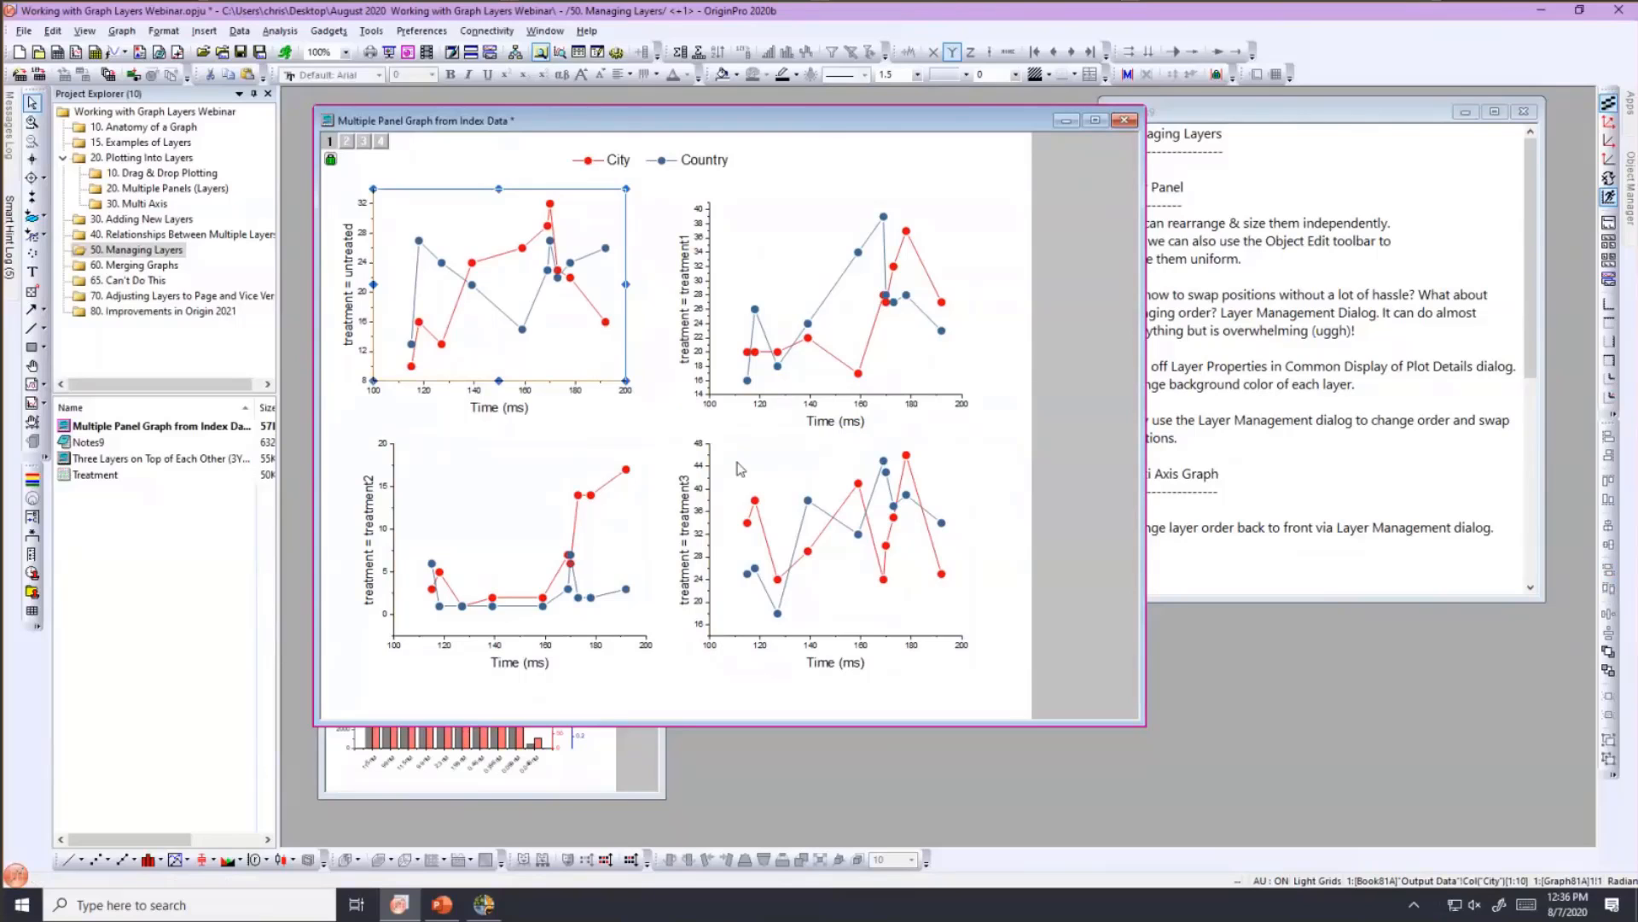
click(740, 468)
click(739, 469)
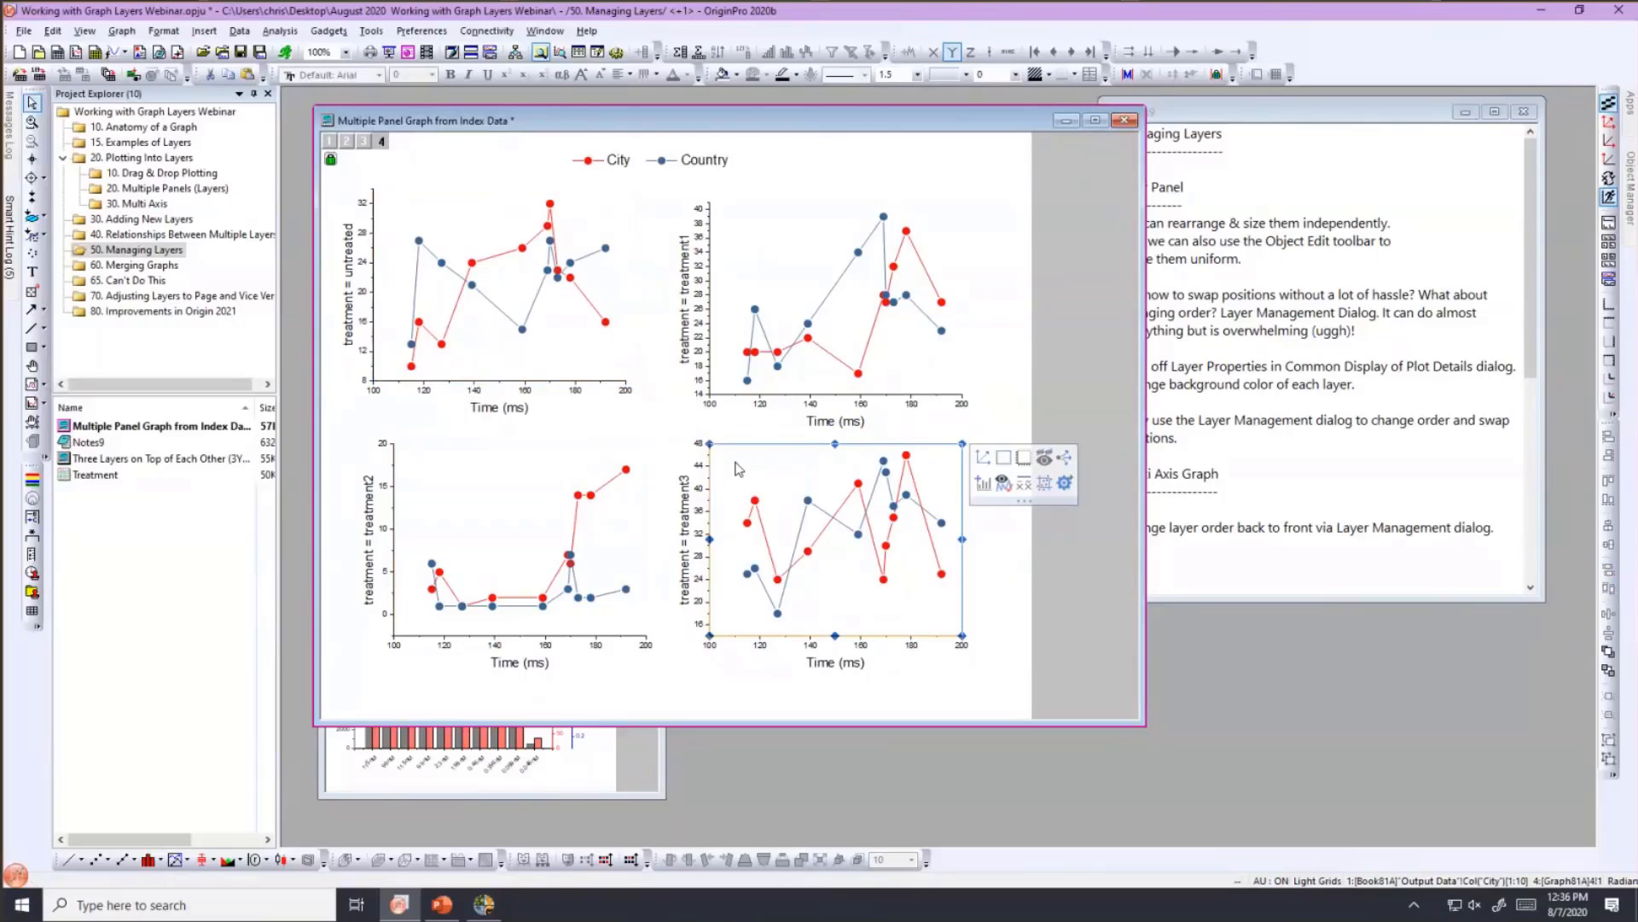
drag(735, 460, 750, 471)
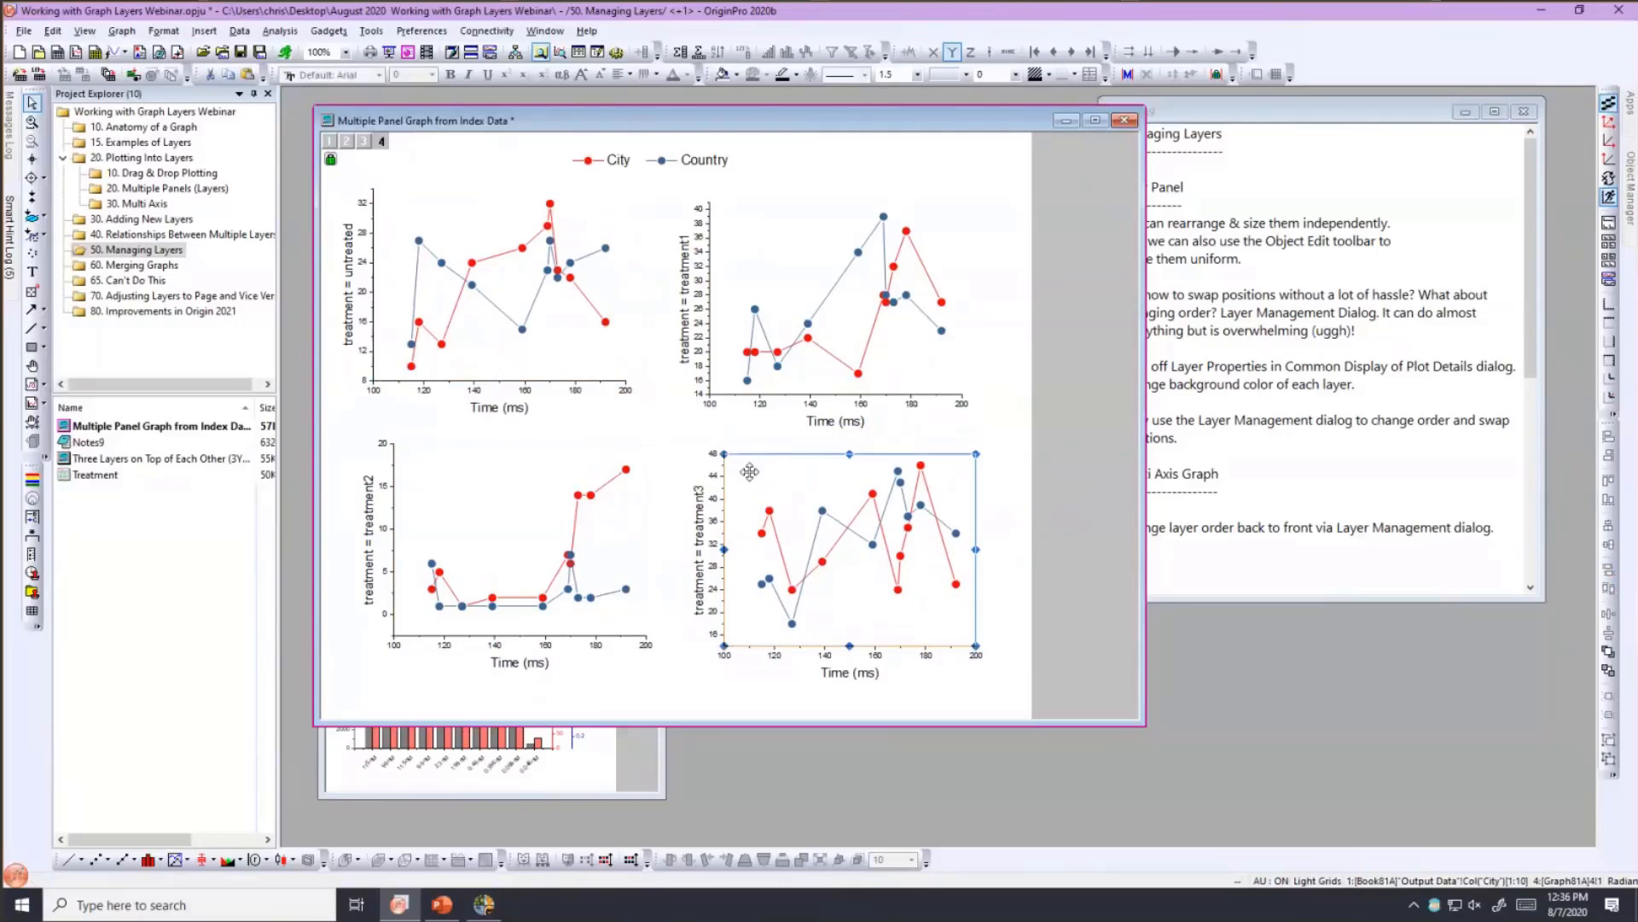
- Align the treatment2 panel's left edge with the untreated panel
click(571, 338)
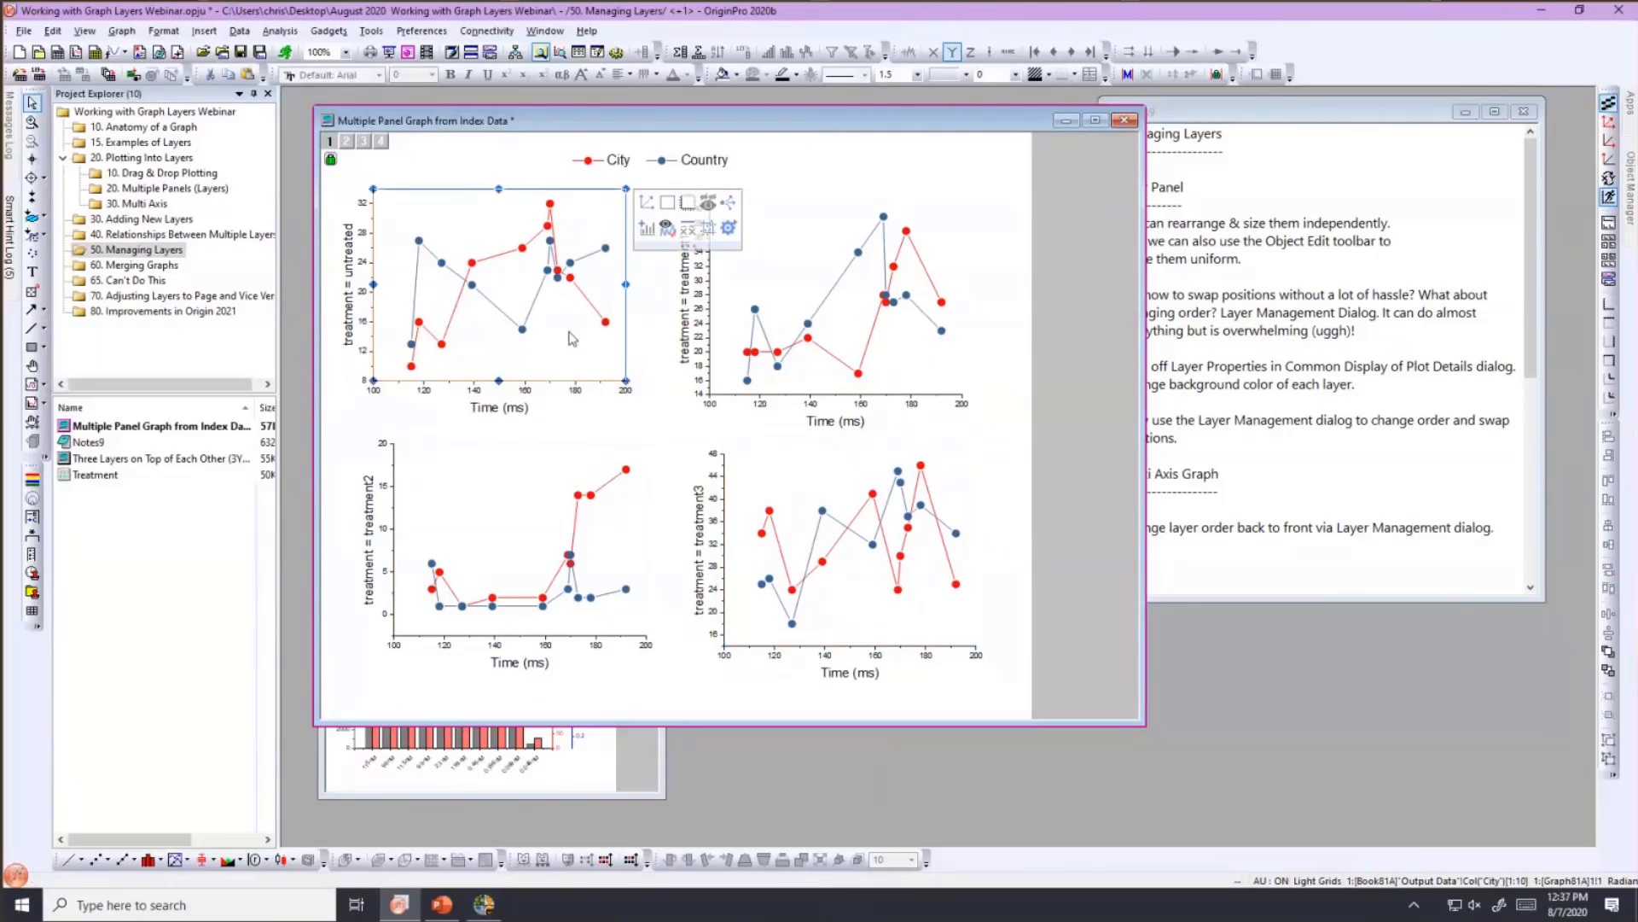
click(799, 164)
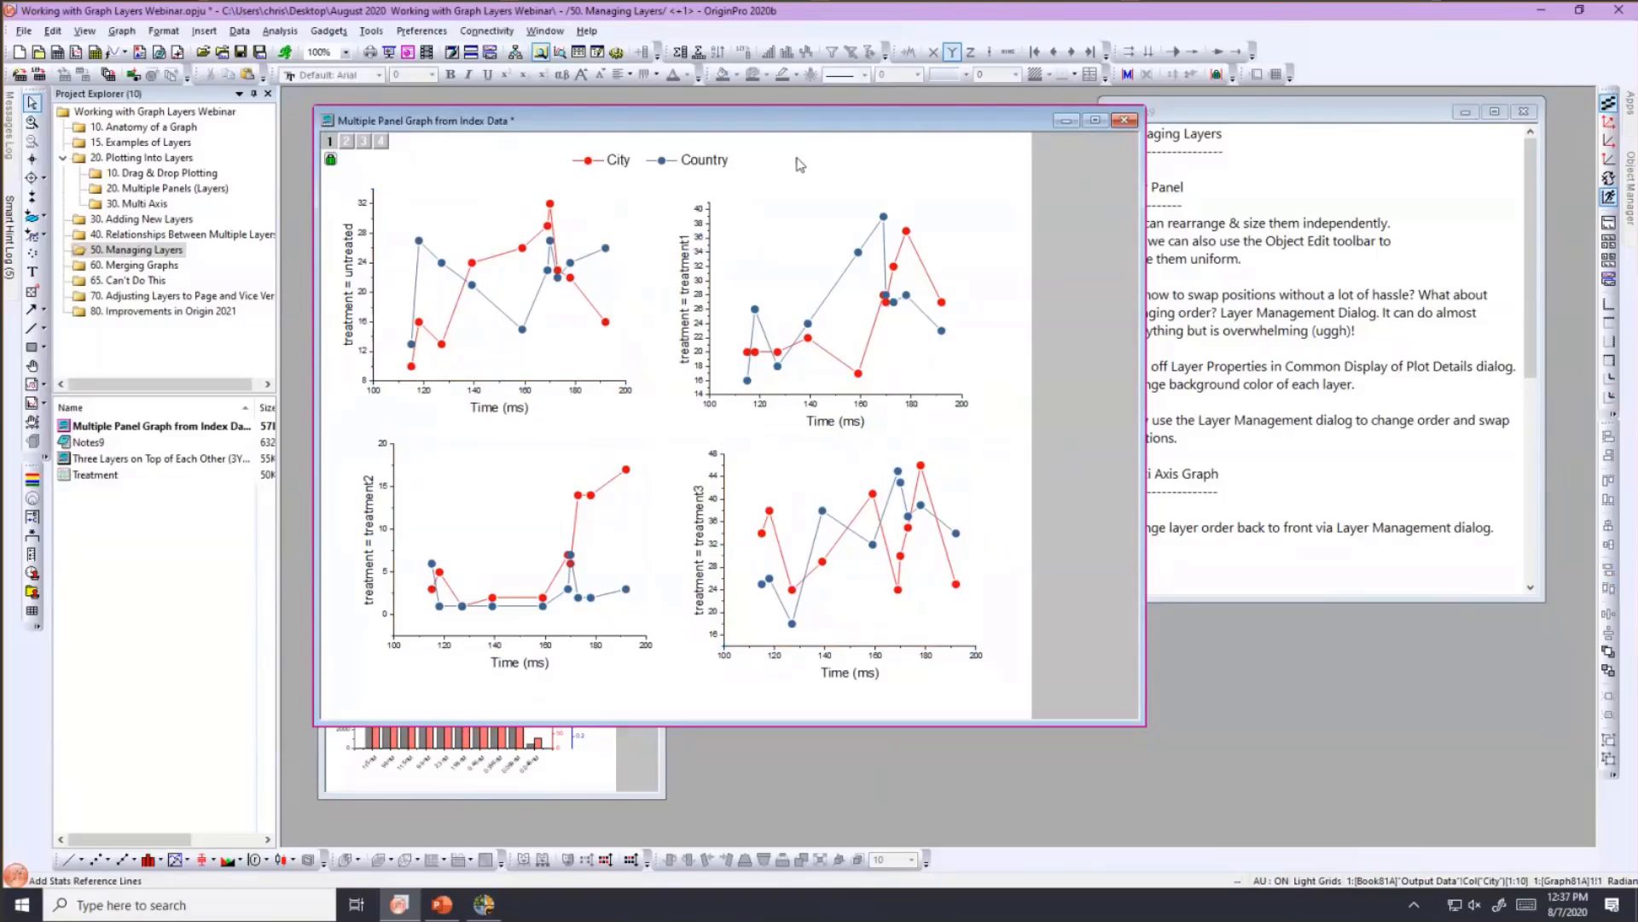
click(576, 348)
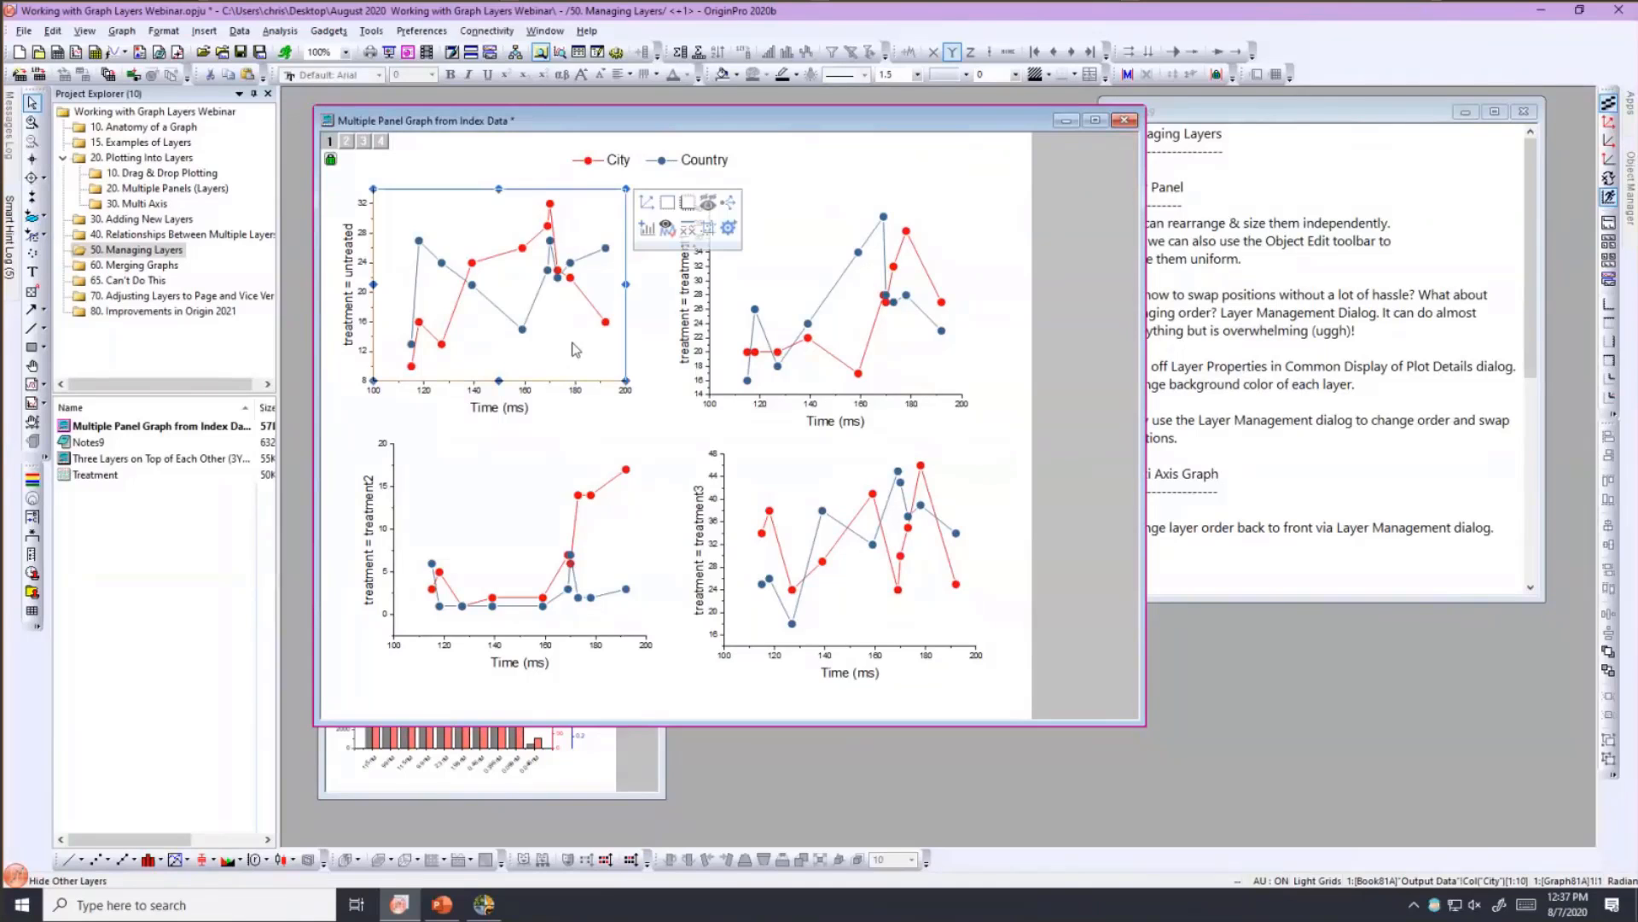
ctrl+click(515, 505)
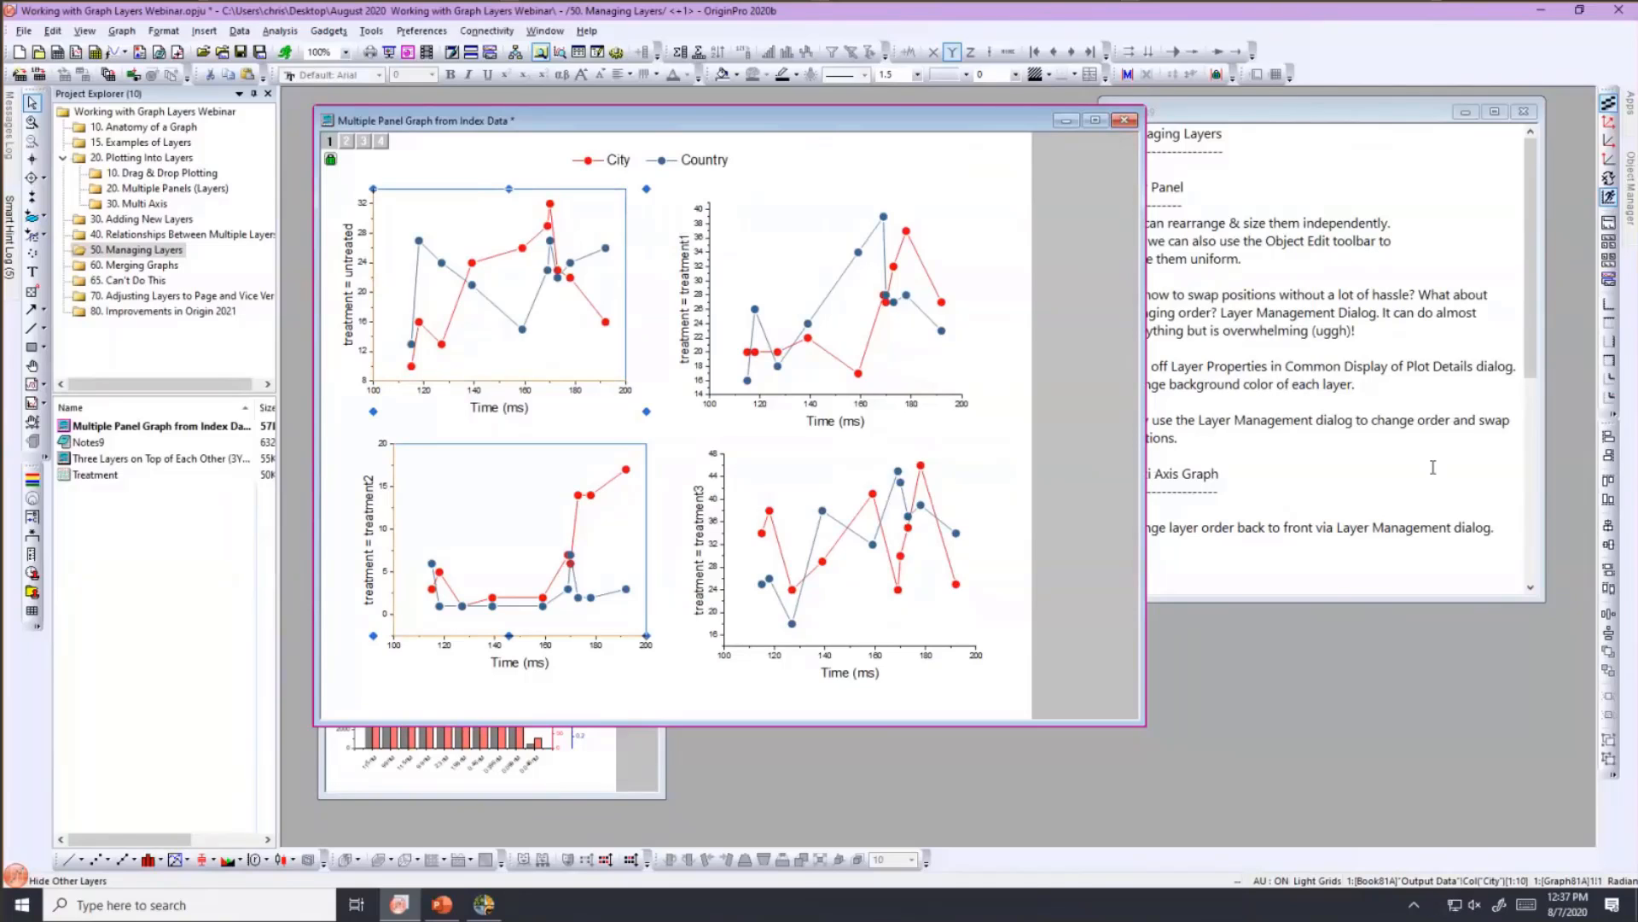
click(1609, 437)
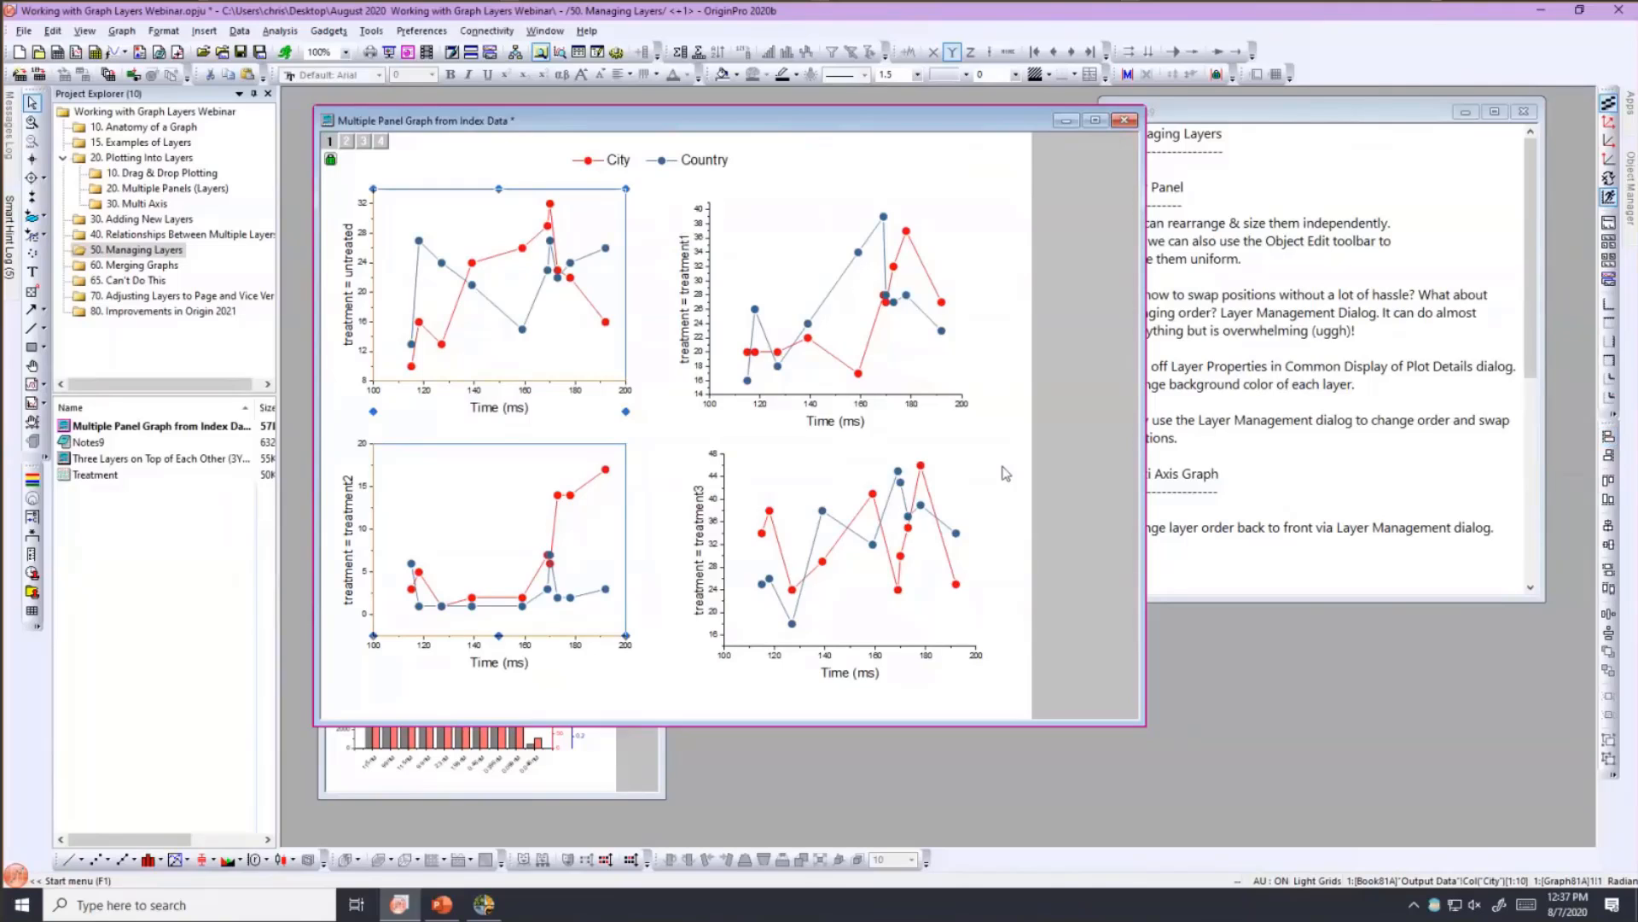
- Align the treatment1 panel's top edge with the untreated panel
click(579, 227)
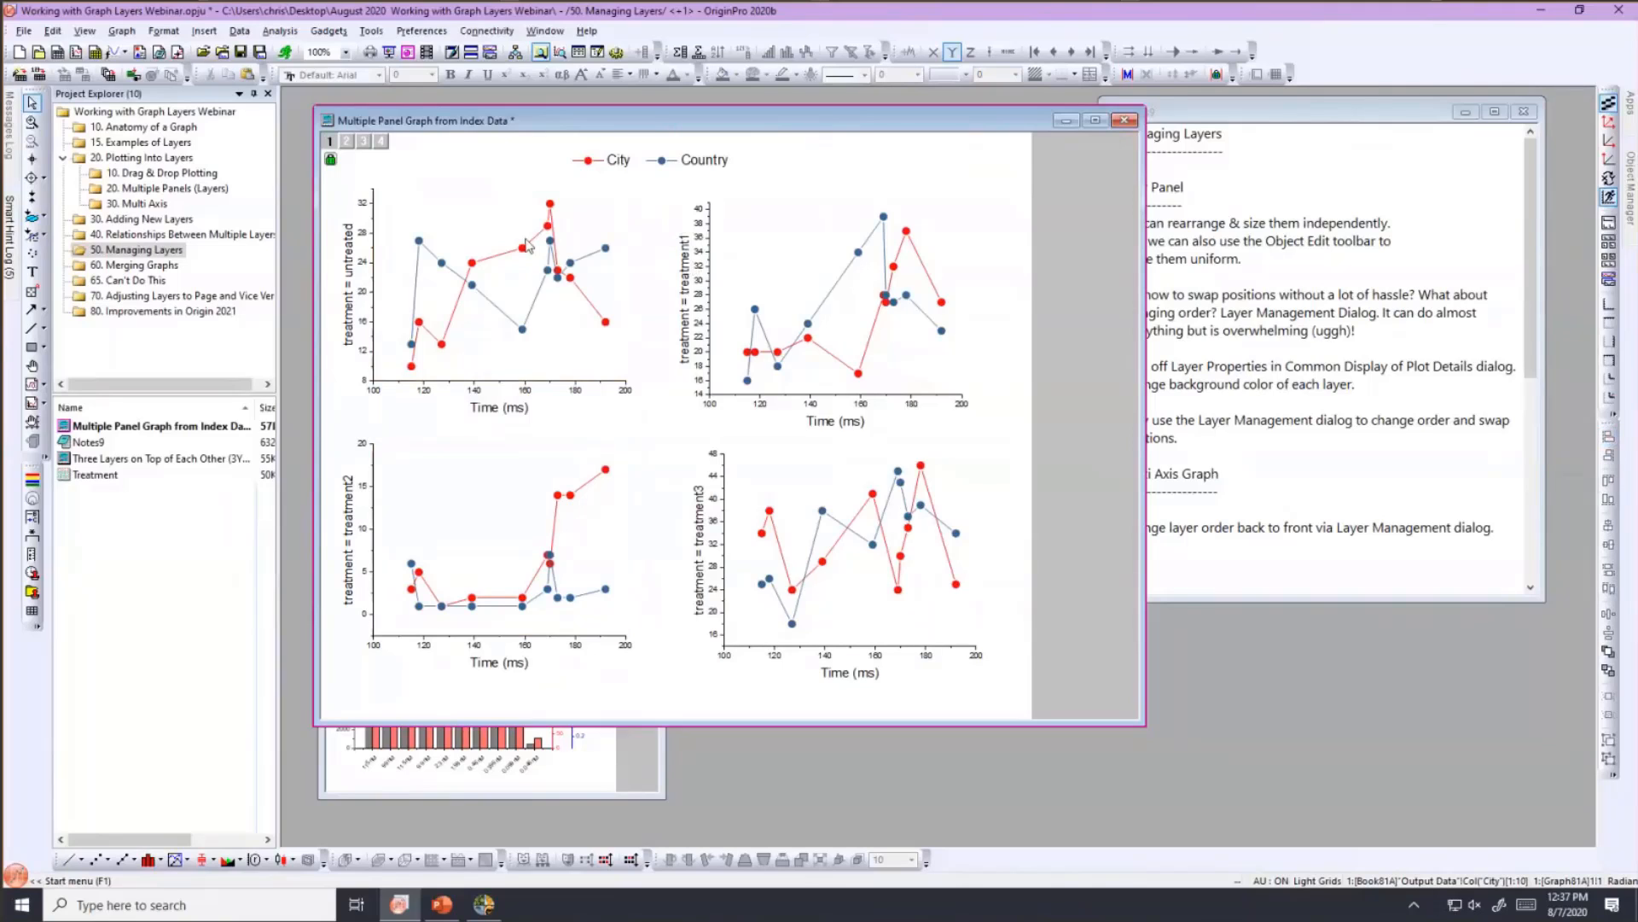
click(580, 228)
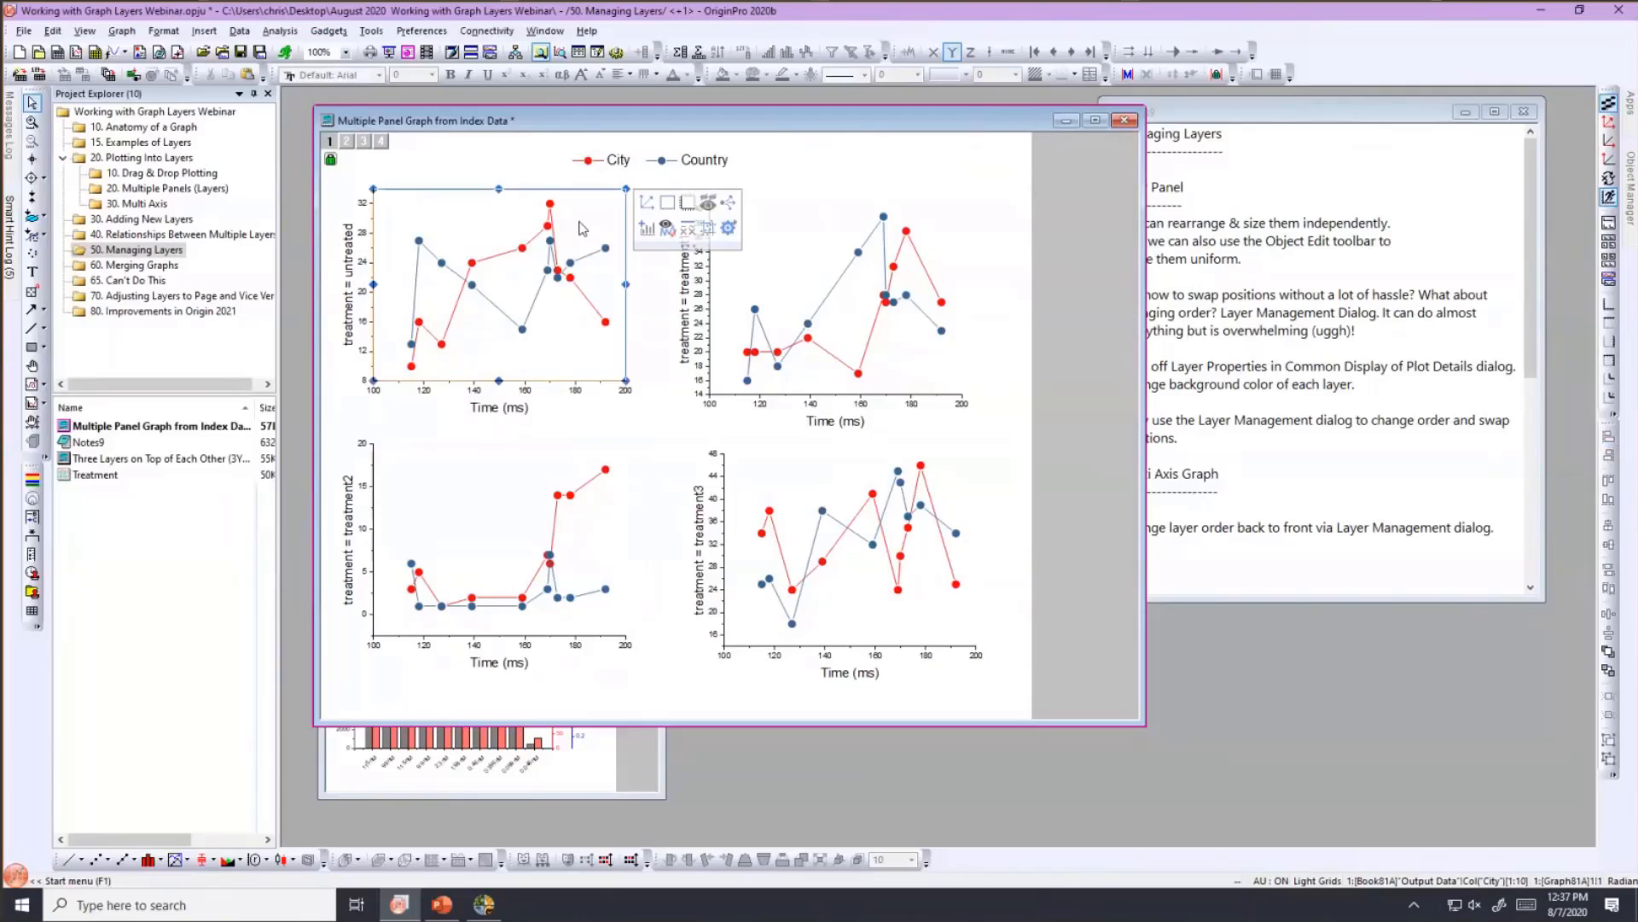
shift+click(779, 250)
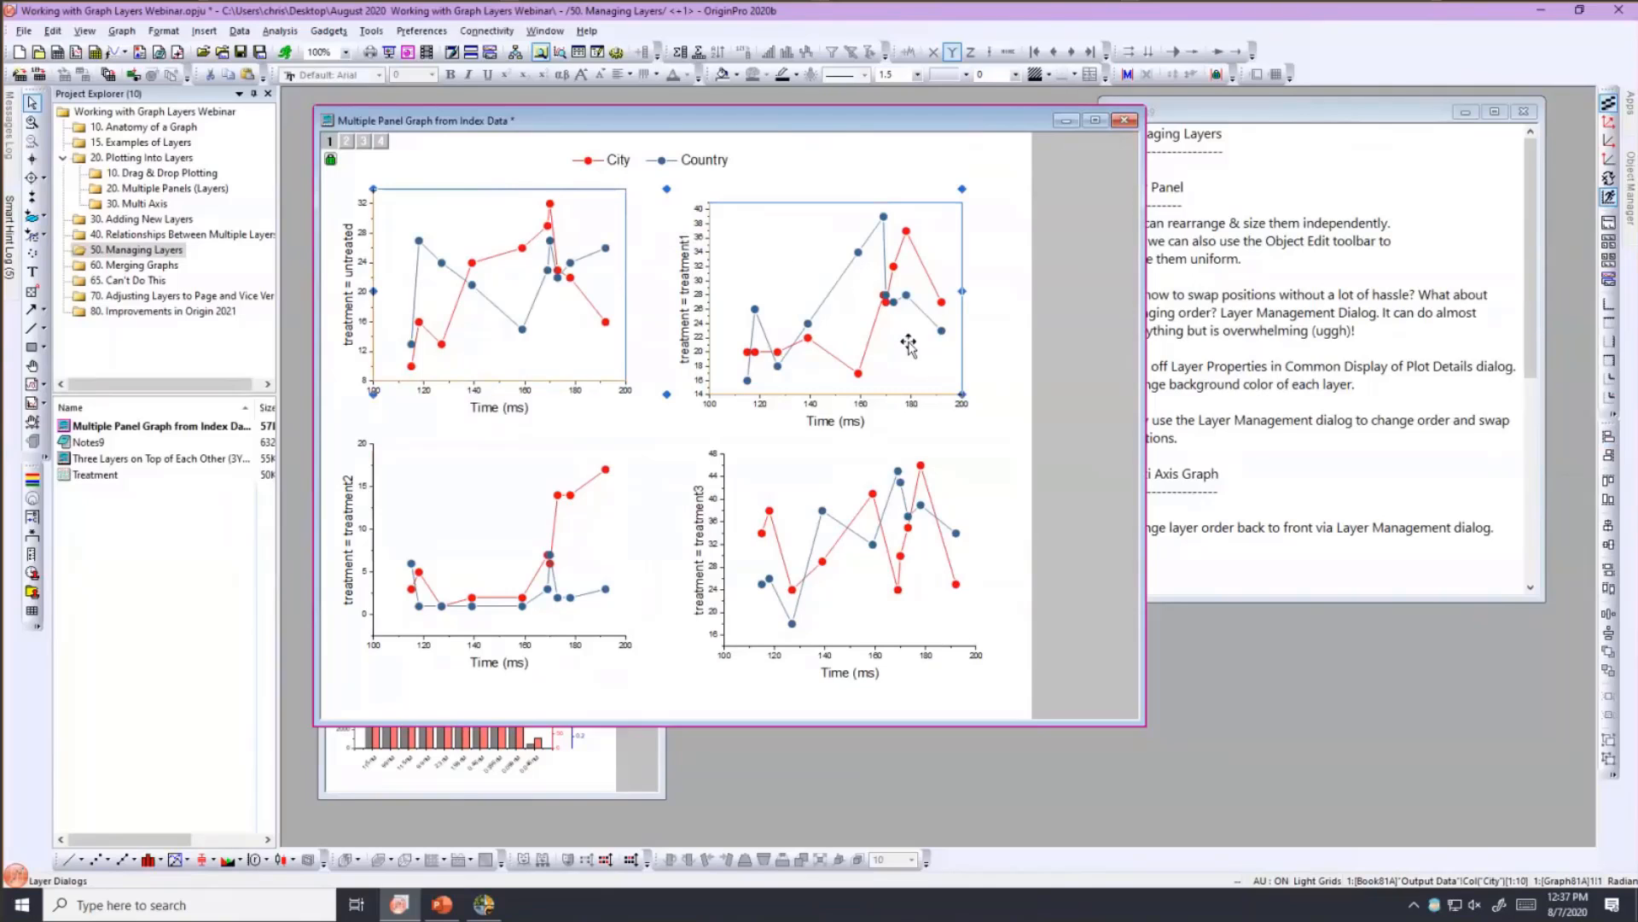
click(1608, 482)
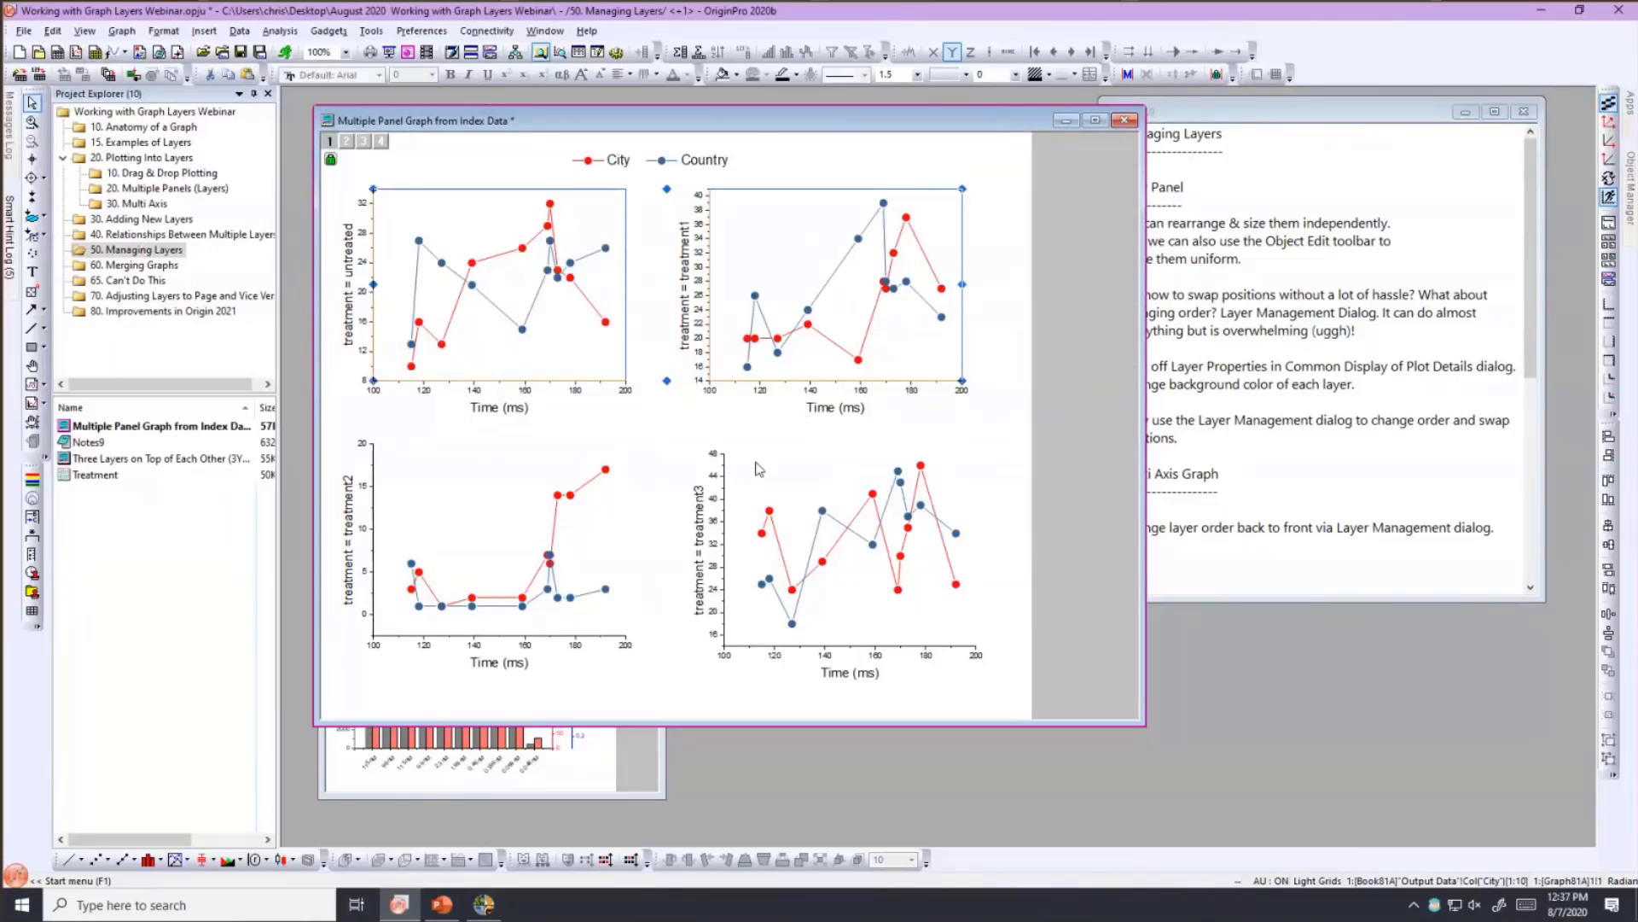
- Align the treatment3 panel's top edge with the treatment2 panel and its left edge with the treatment1 panel
click(446, 503)
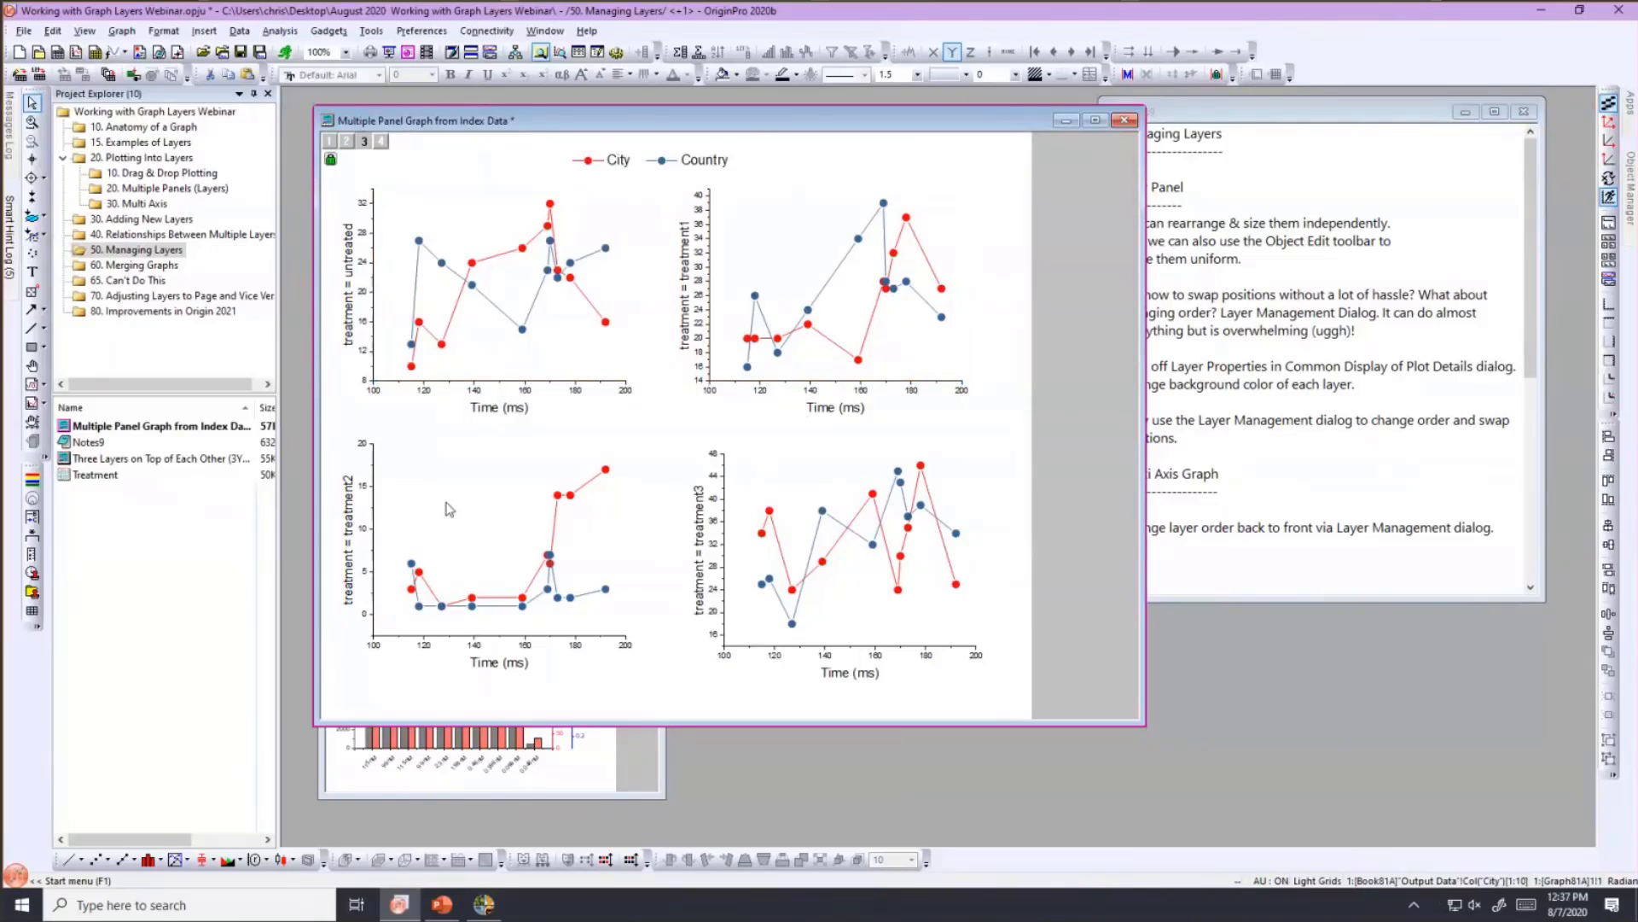
shift+click(782, 485)
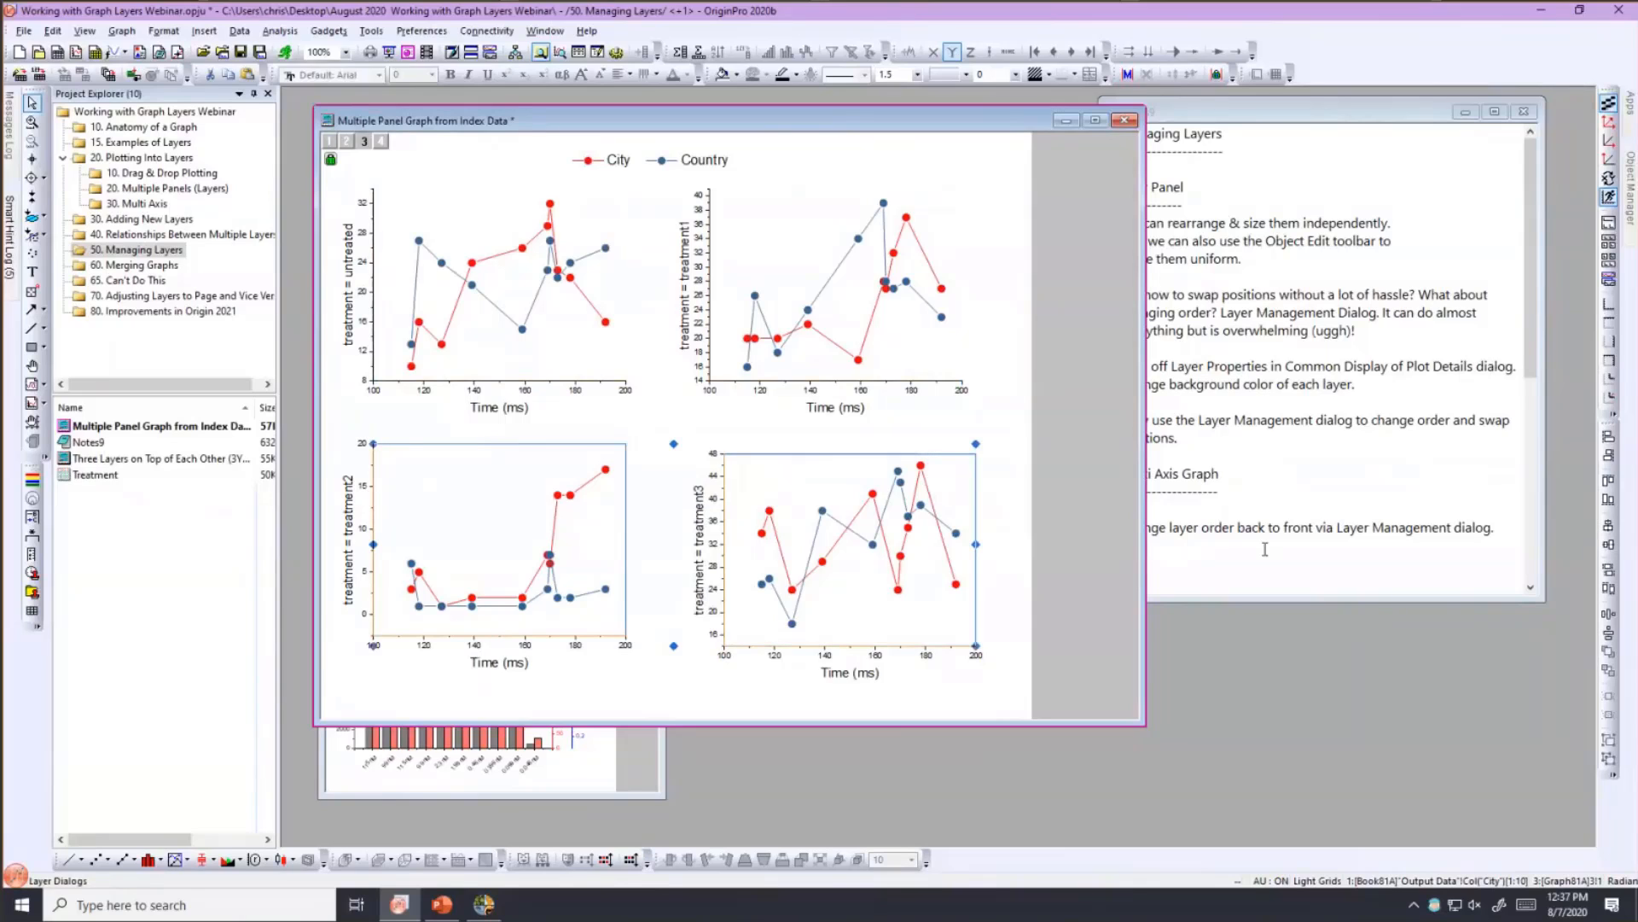
click(1608, 482)
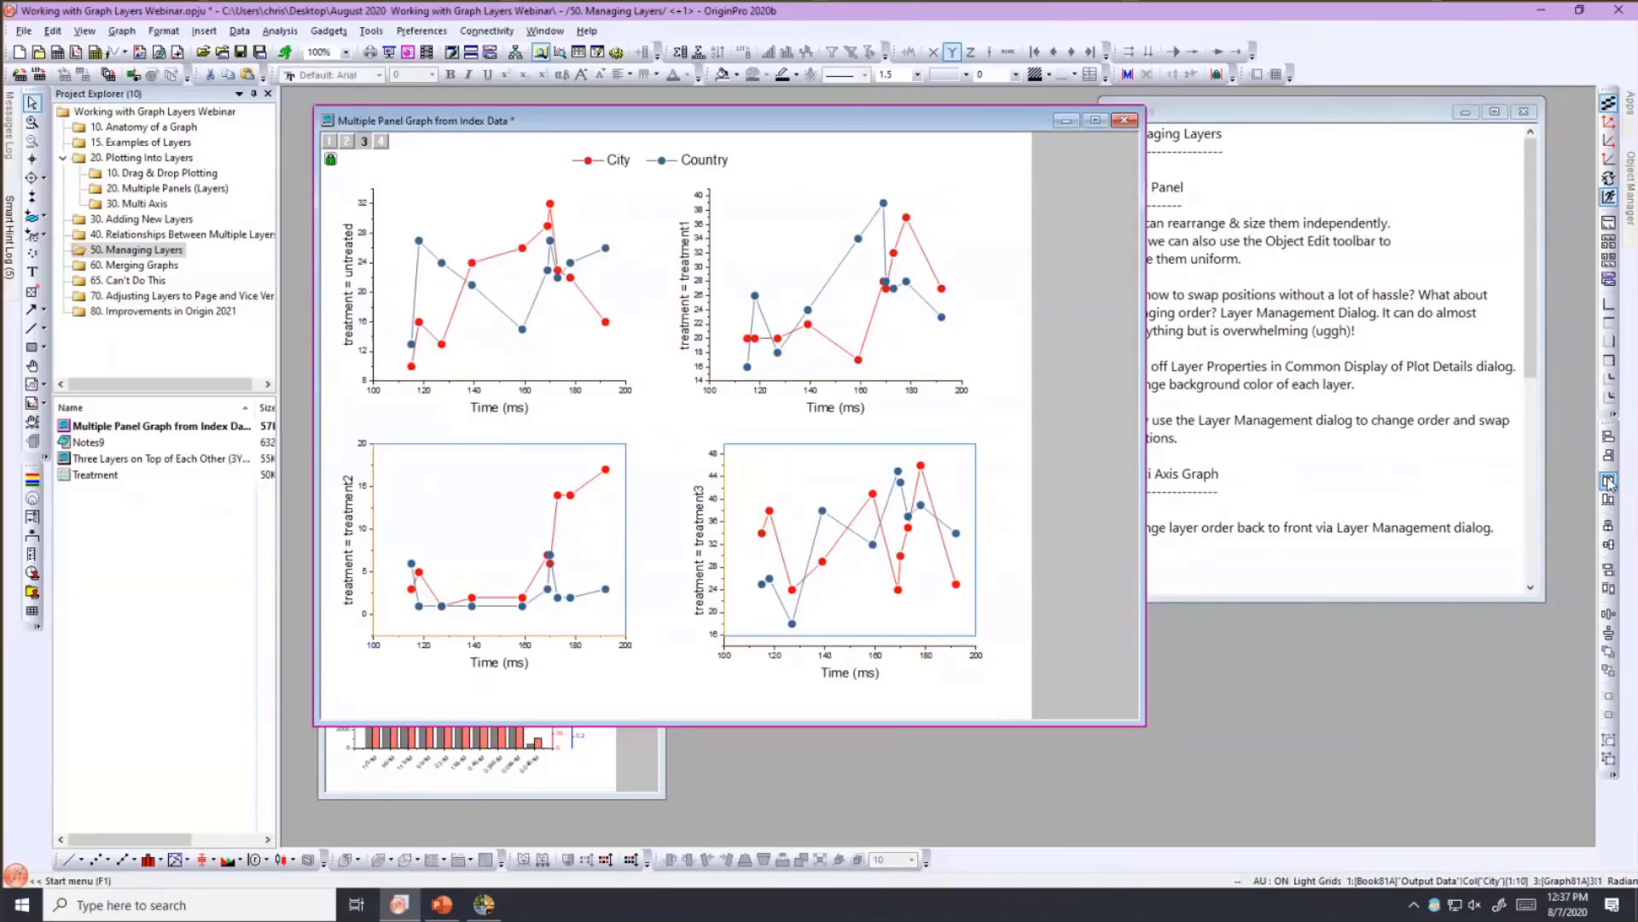
click(772, 292)
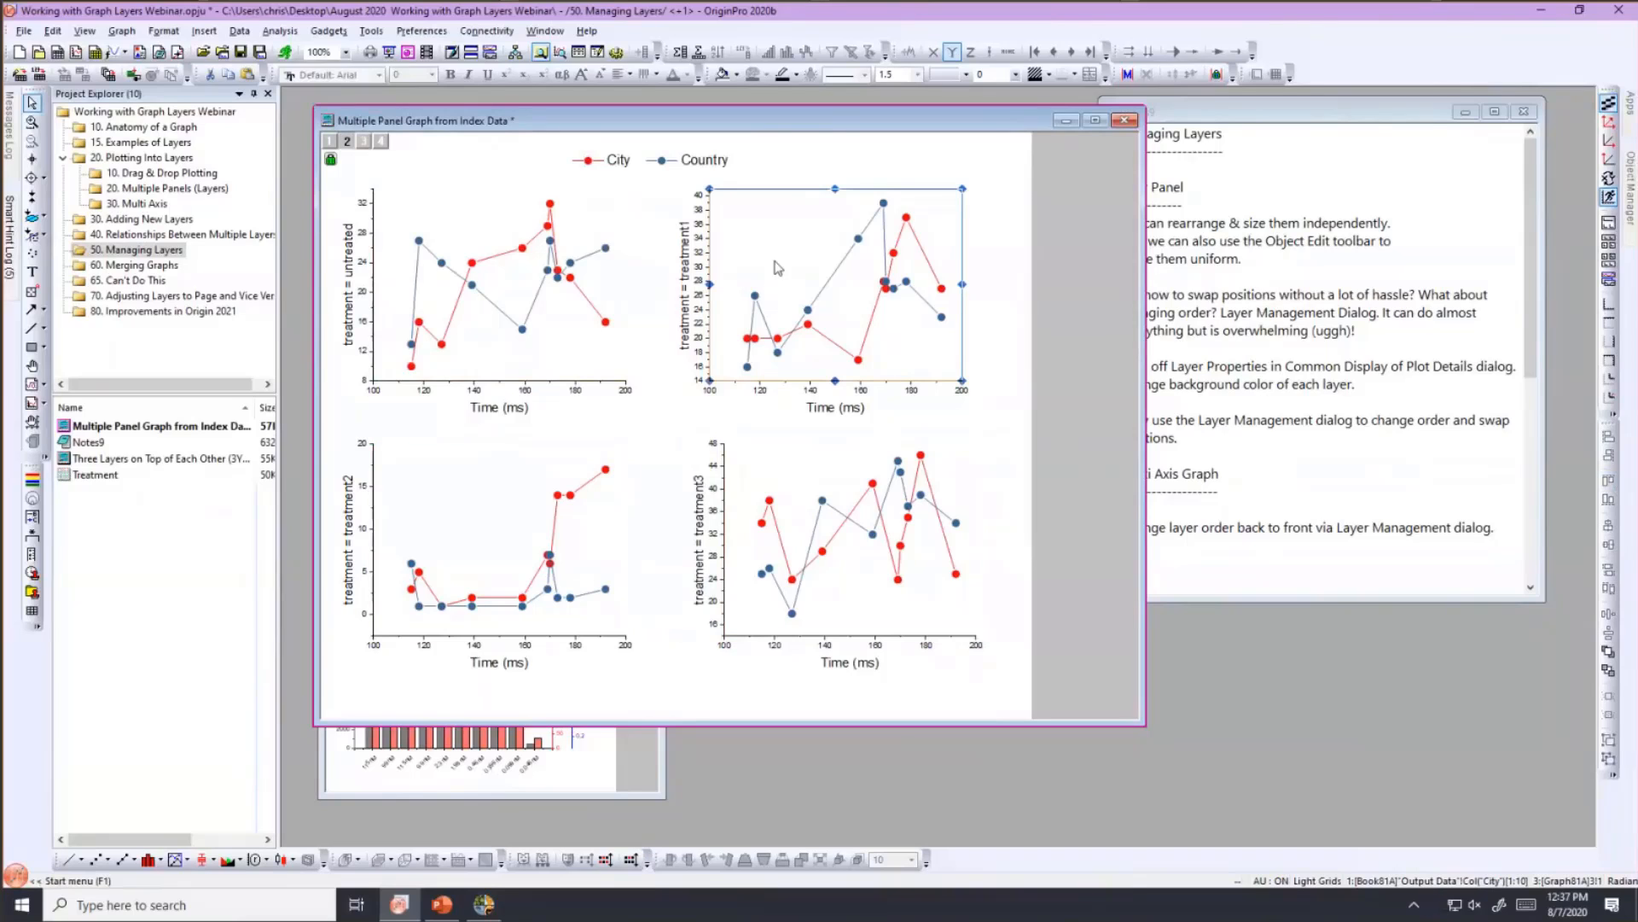
shift+click(782, 471)
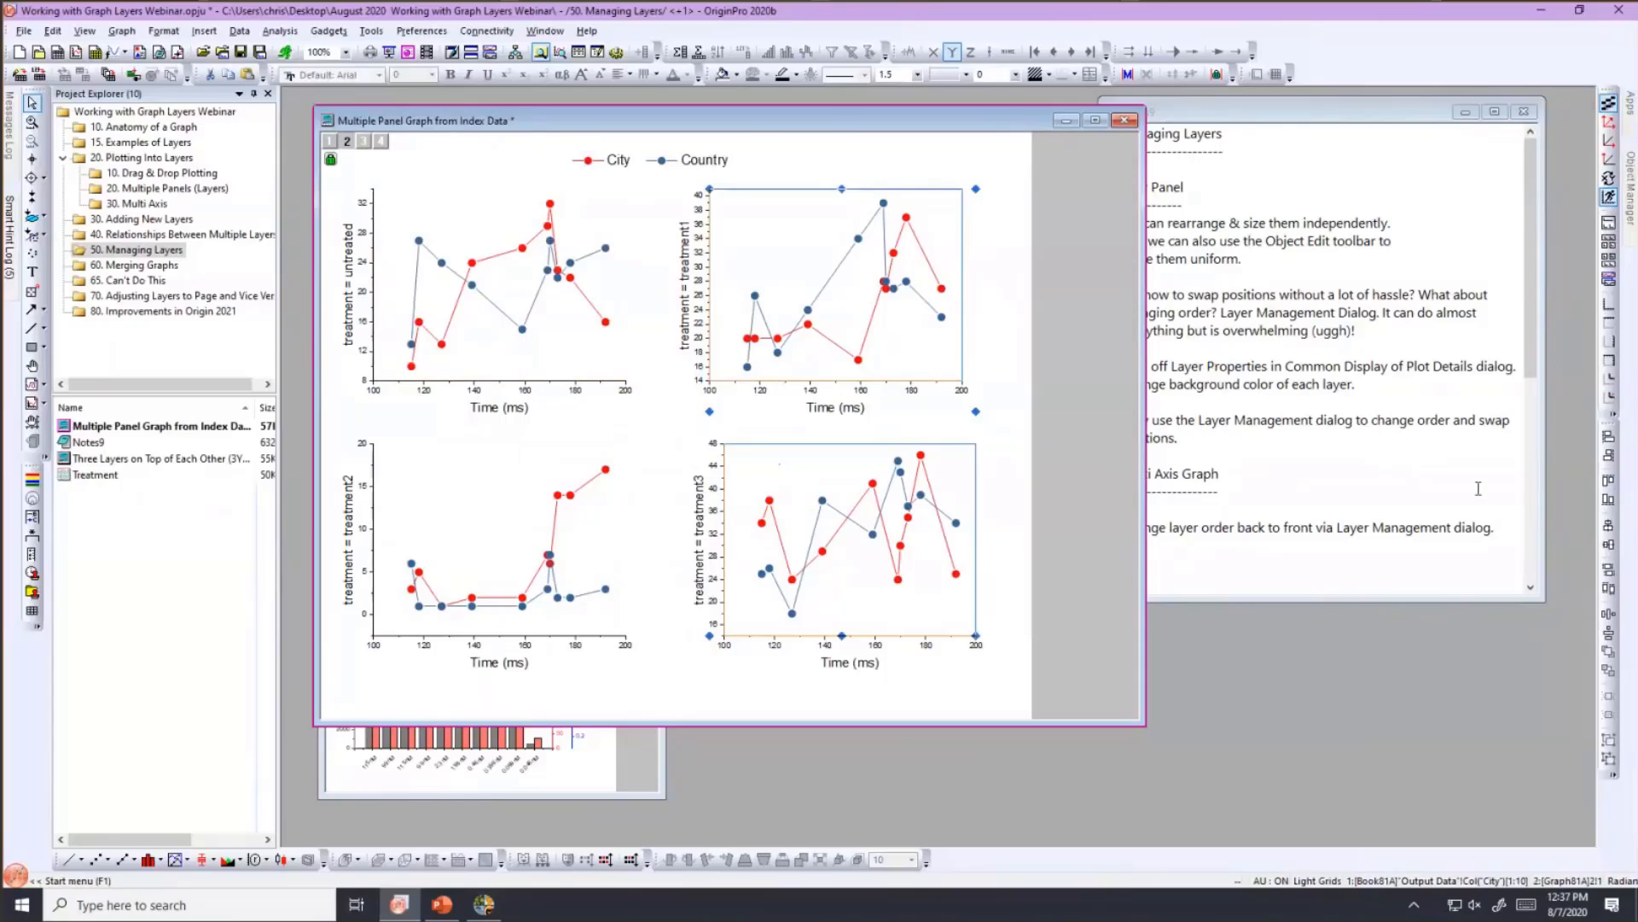
click(1609, 438)
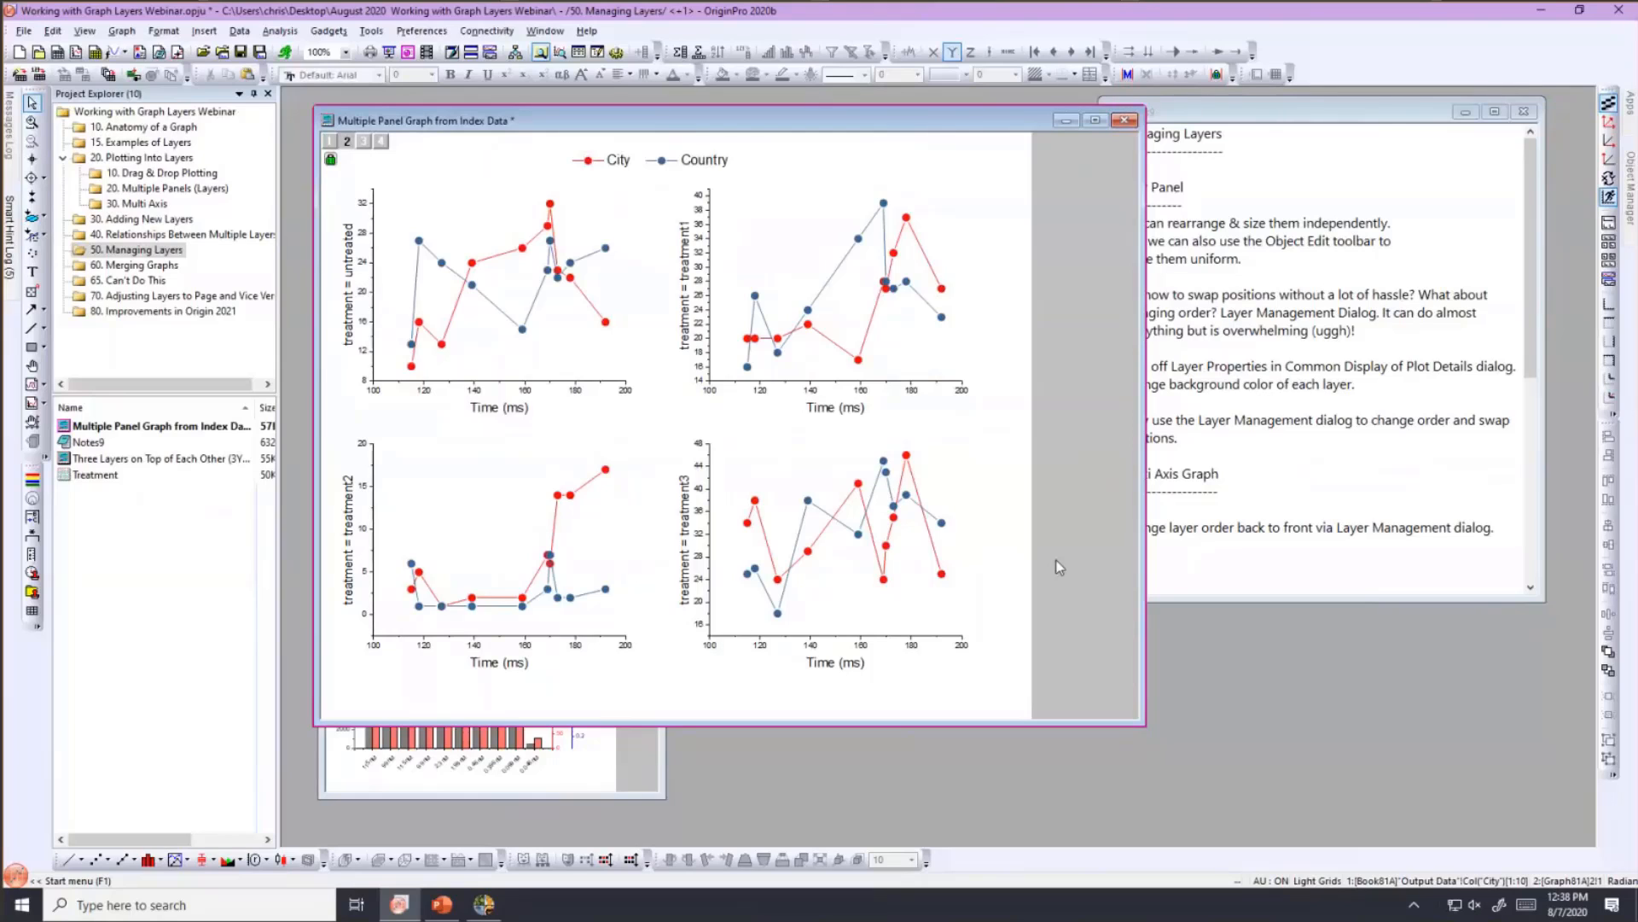
key(XF86AudioLowerVolume)
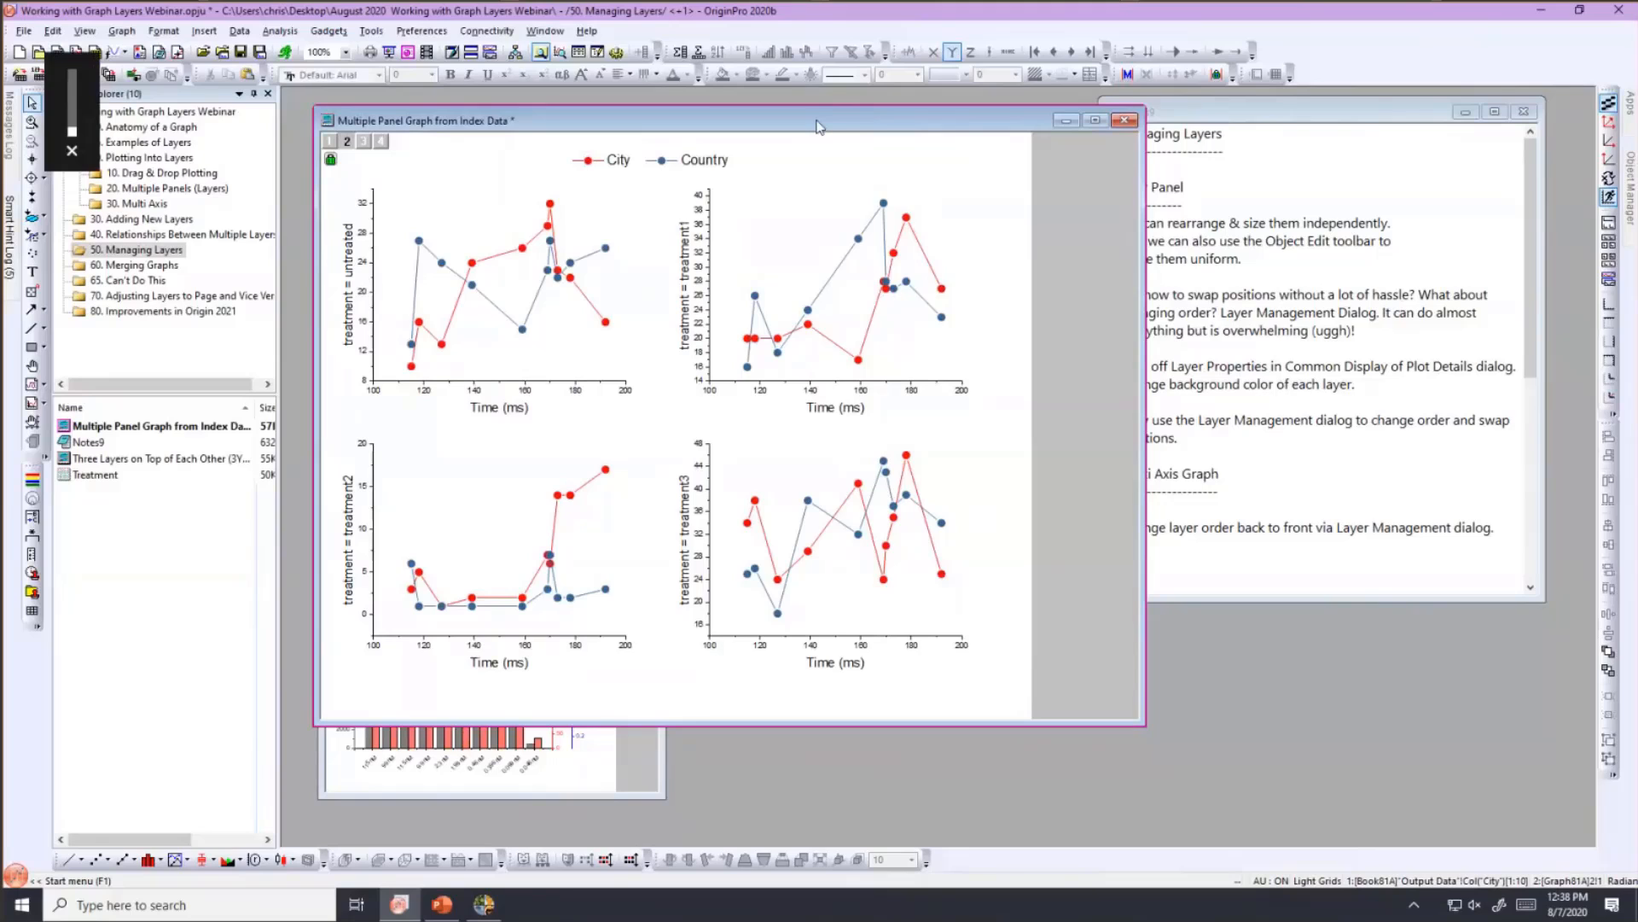
- Uncover the notes beside the graph and turn off Layer Properties and Plot Properties in the page's Common Display settings
drag(817, 126, 766, 126)
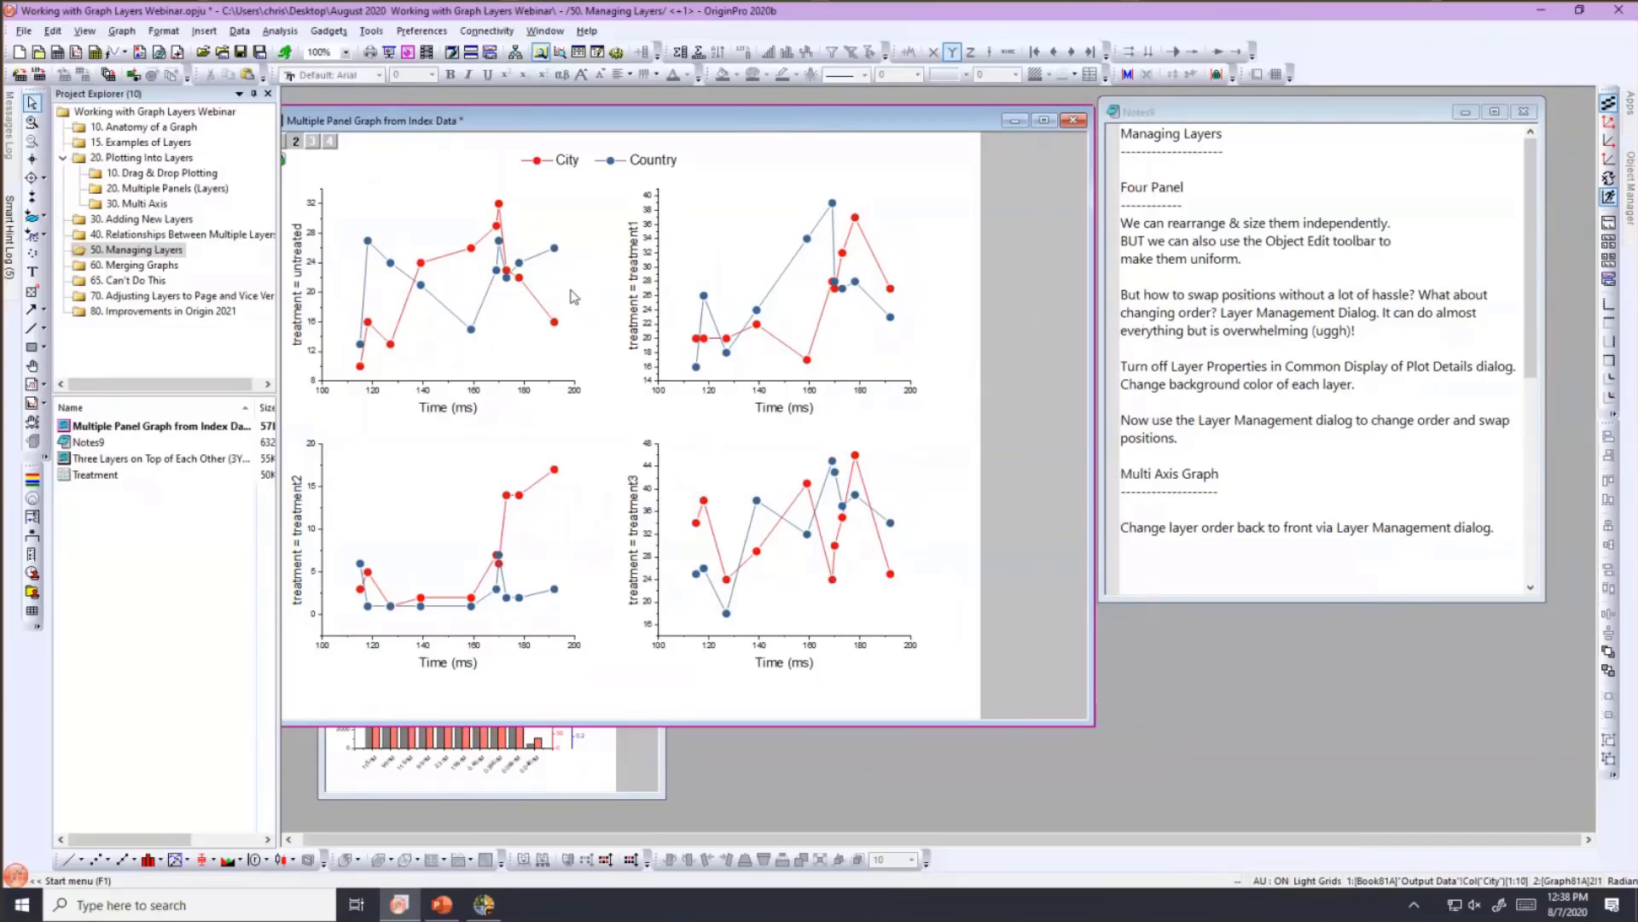
double_click(736, 165)
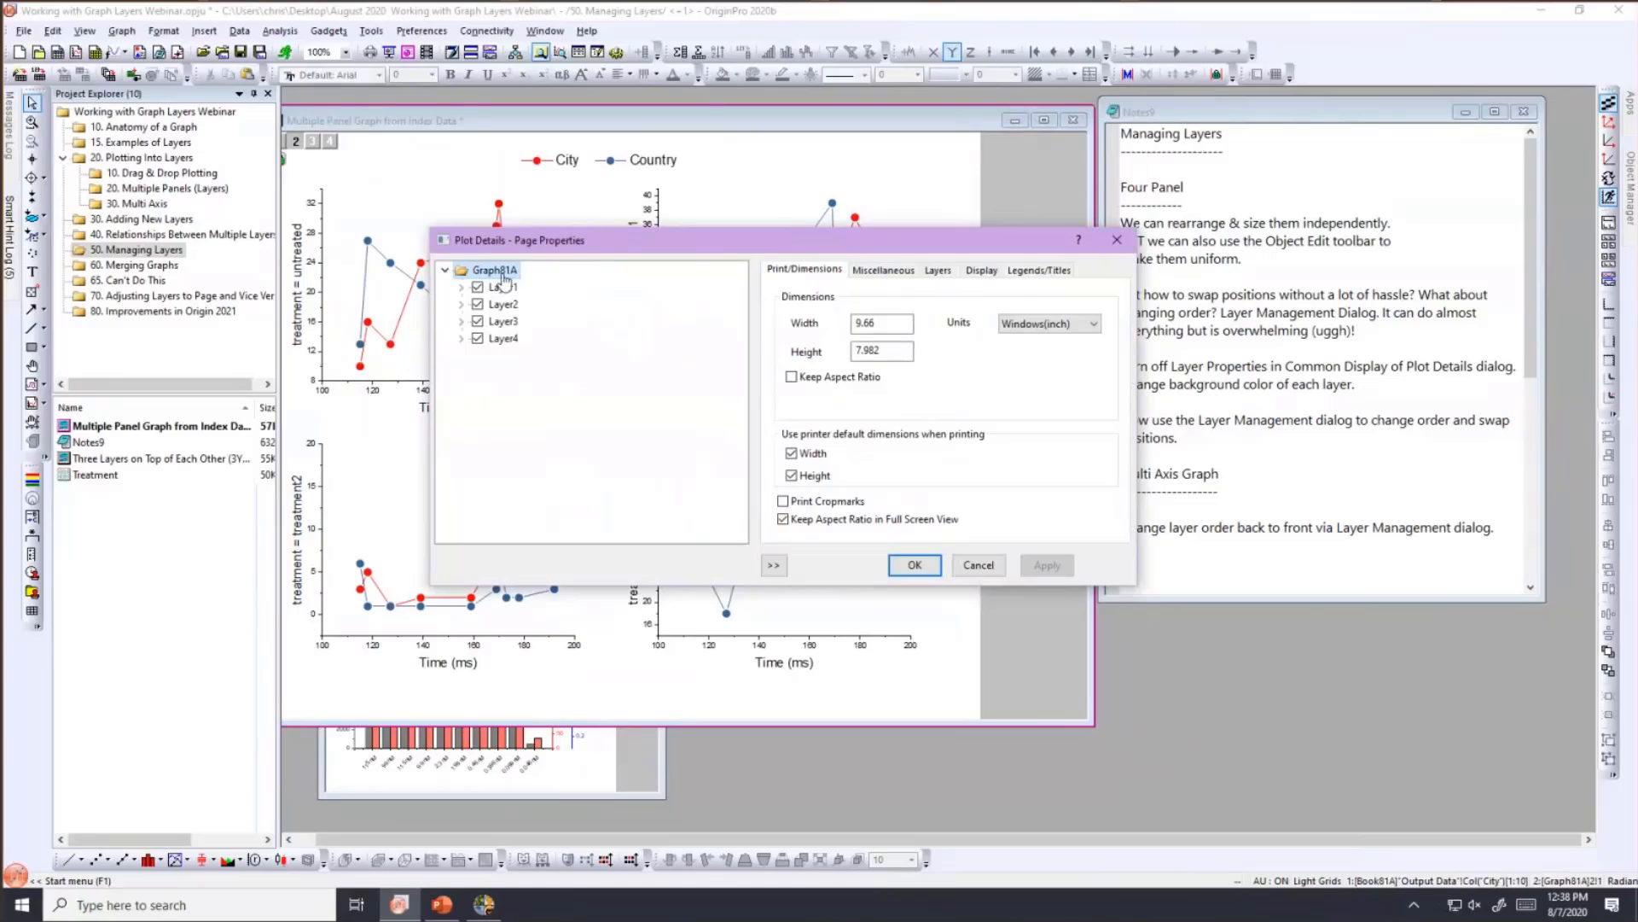
click(939, 271)
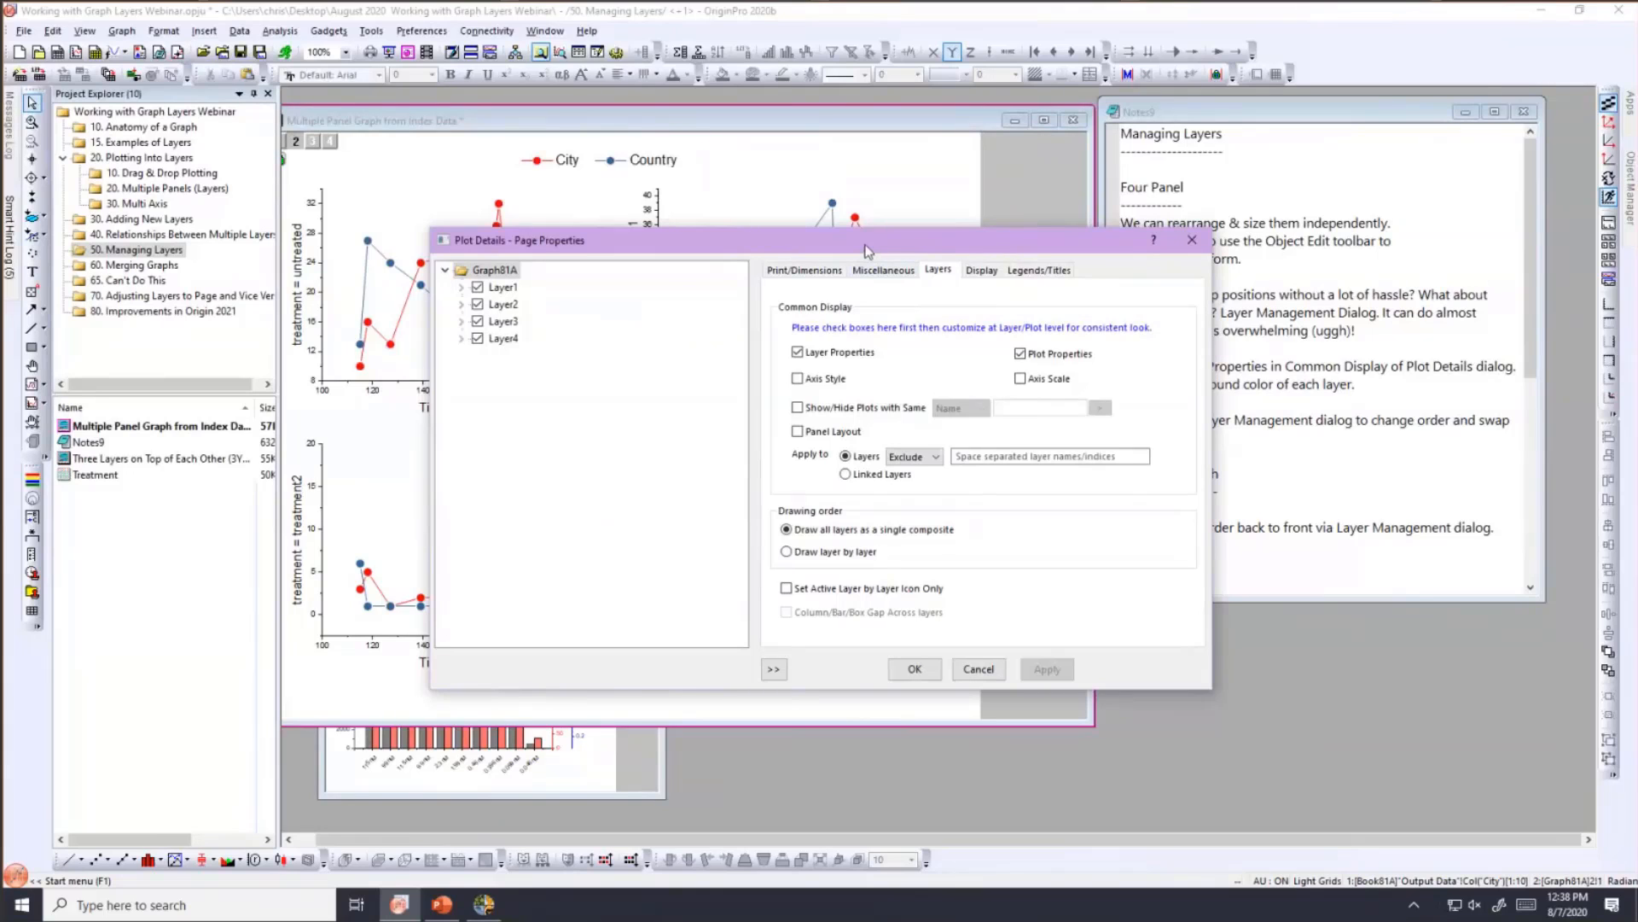
drag(872, 252, 1070, 342)
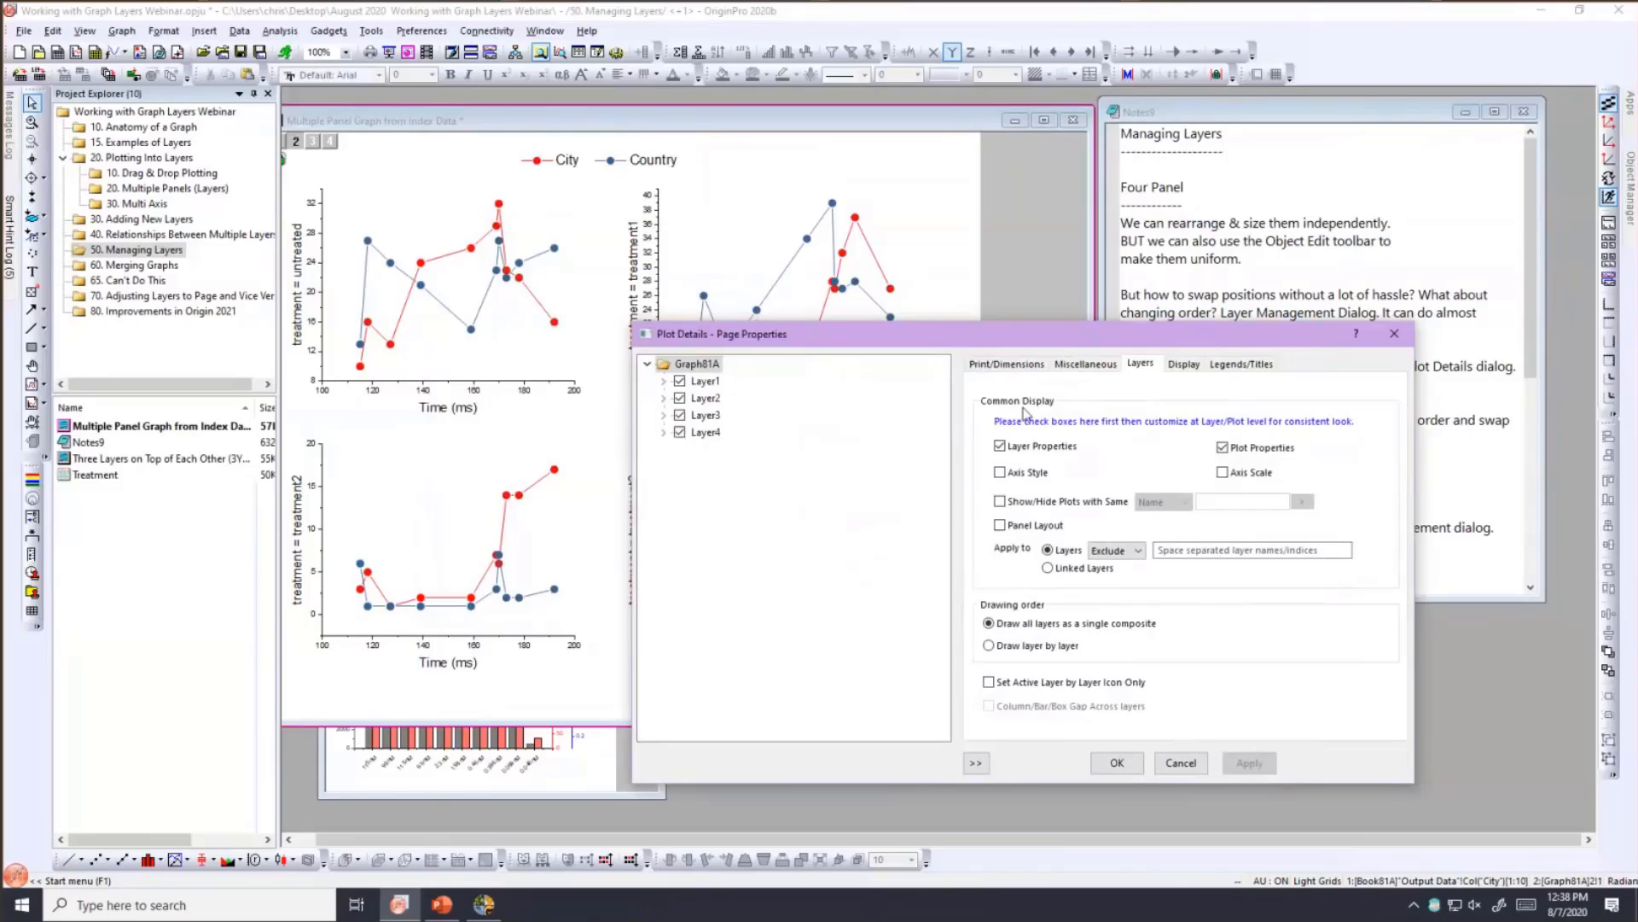
click(1000, 446)
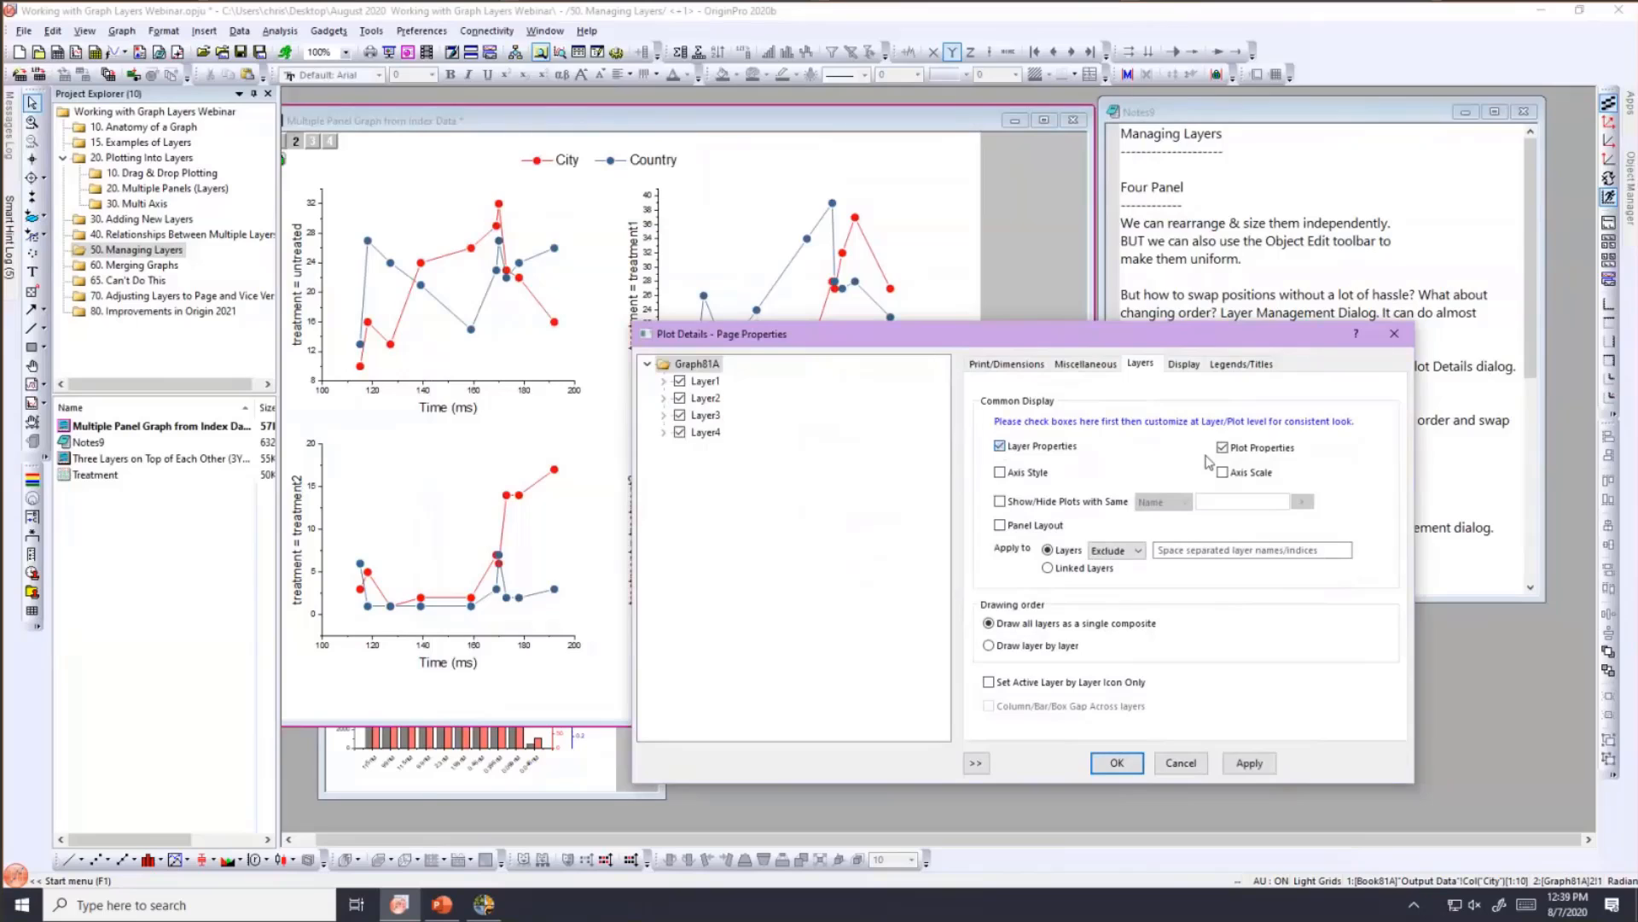
click(1223, 448)
drag(819, 343, 882, 369)
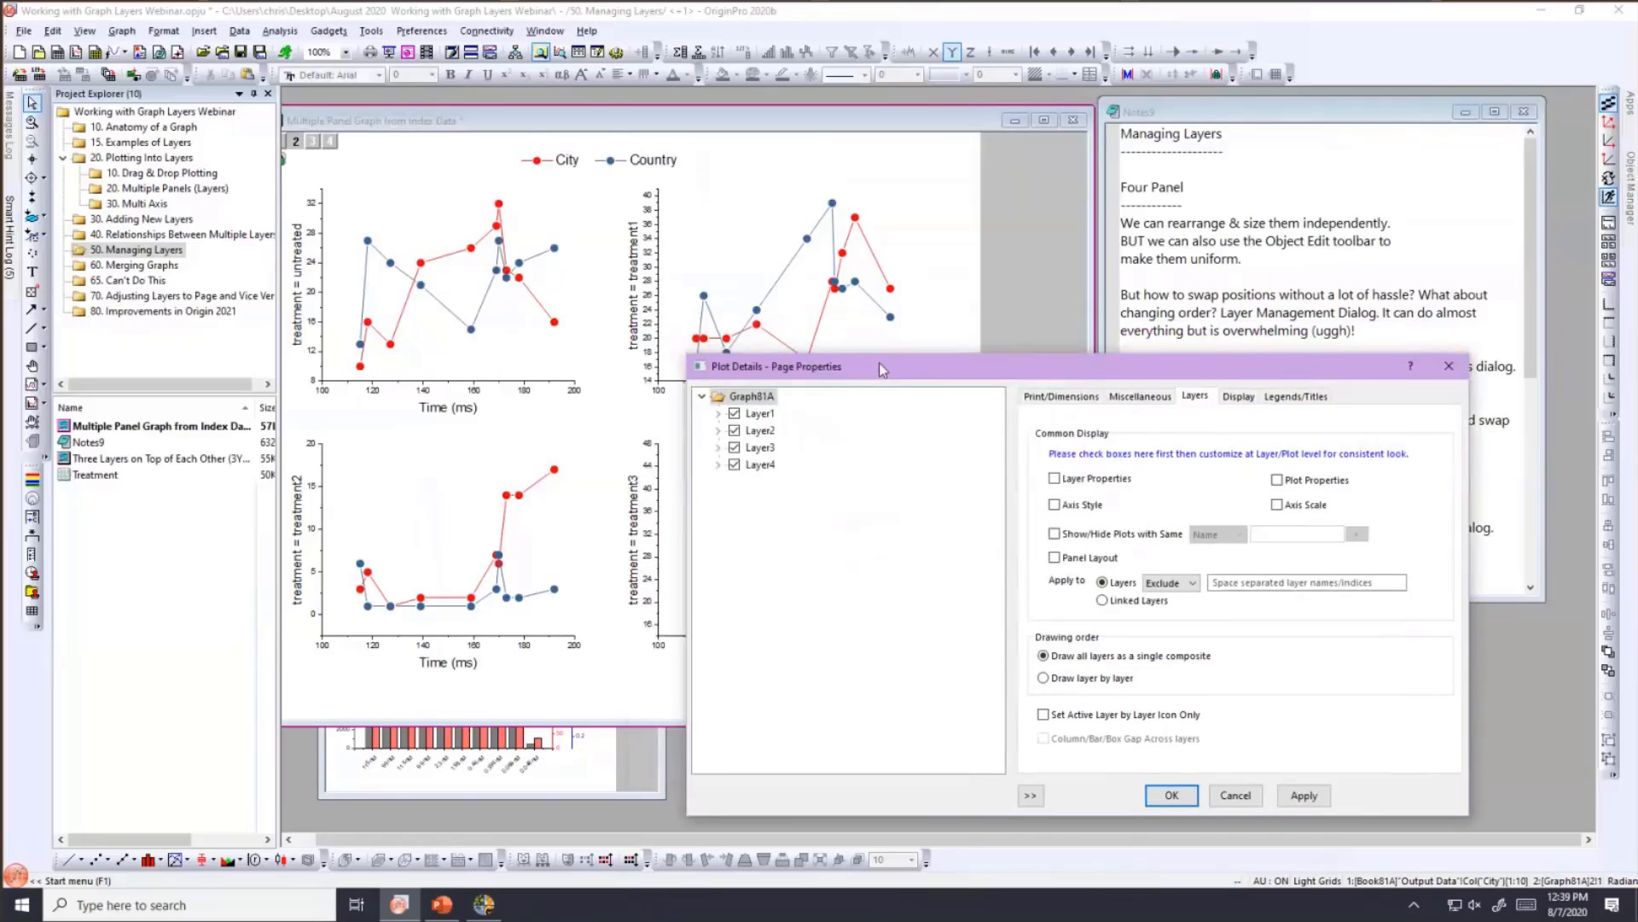
- Apply the light pink background color #FFB3DD to Layer1
click(783, 414)
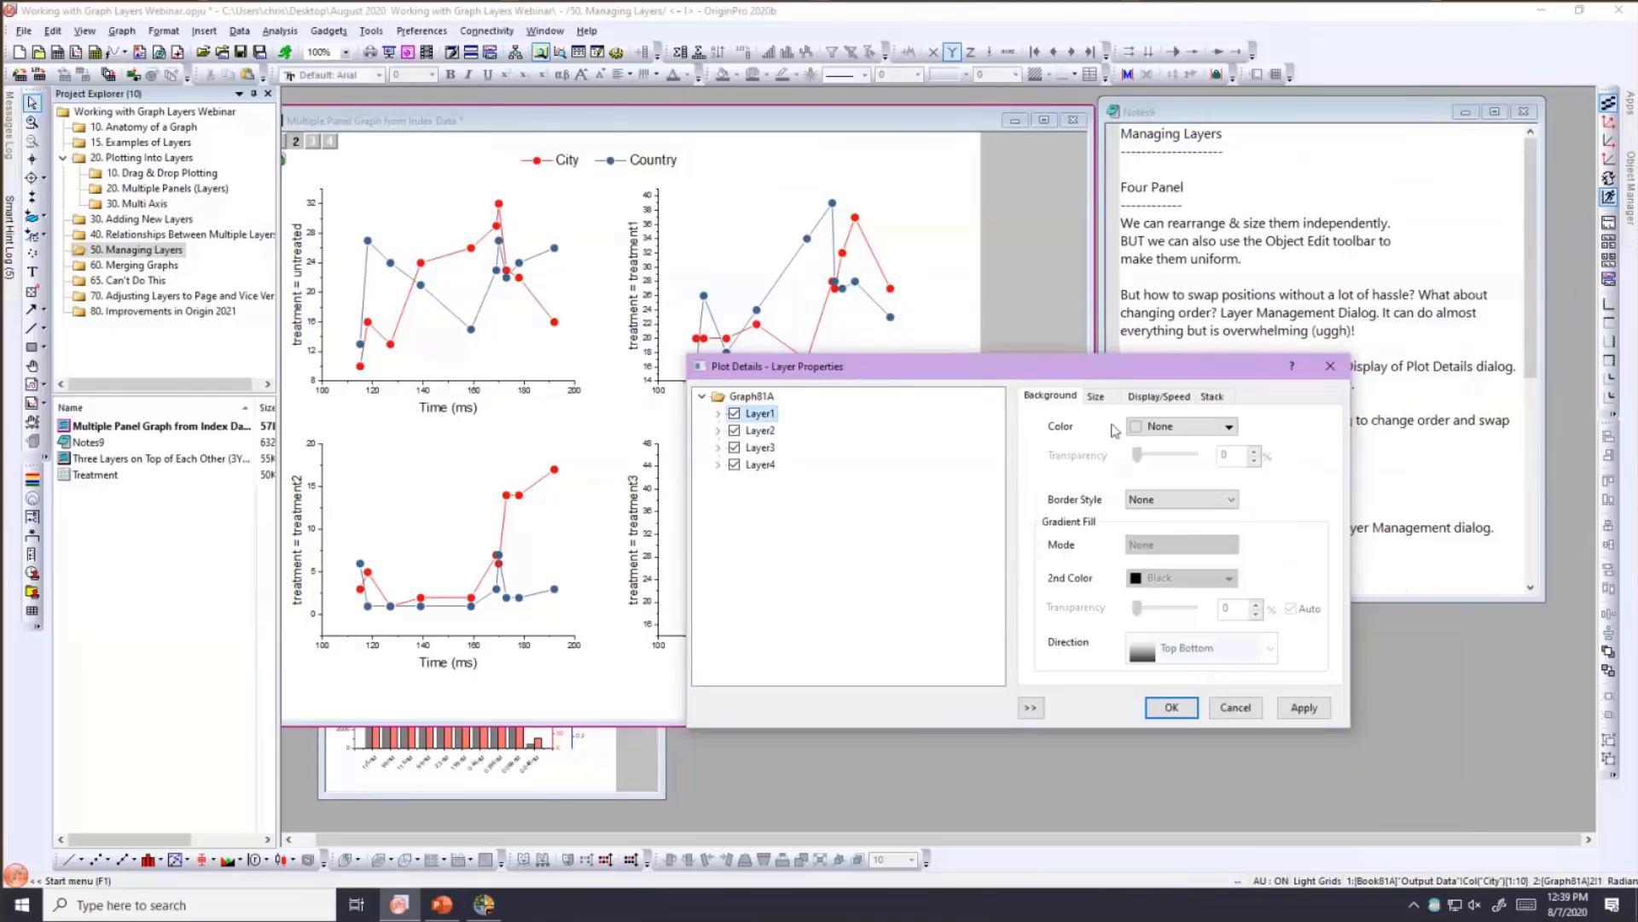
click(1139, 426)
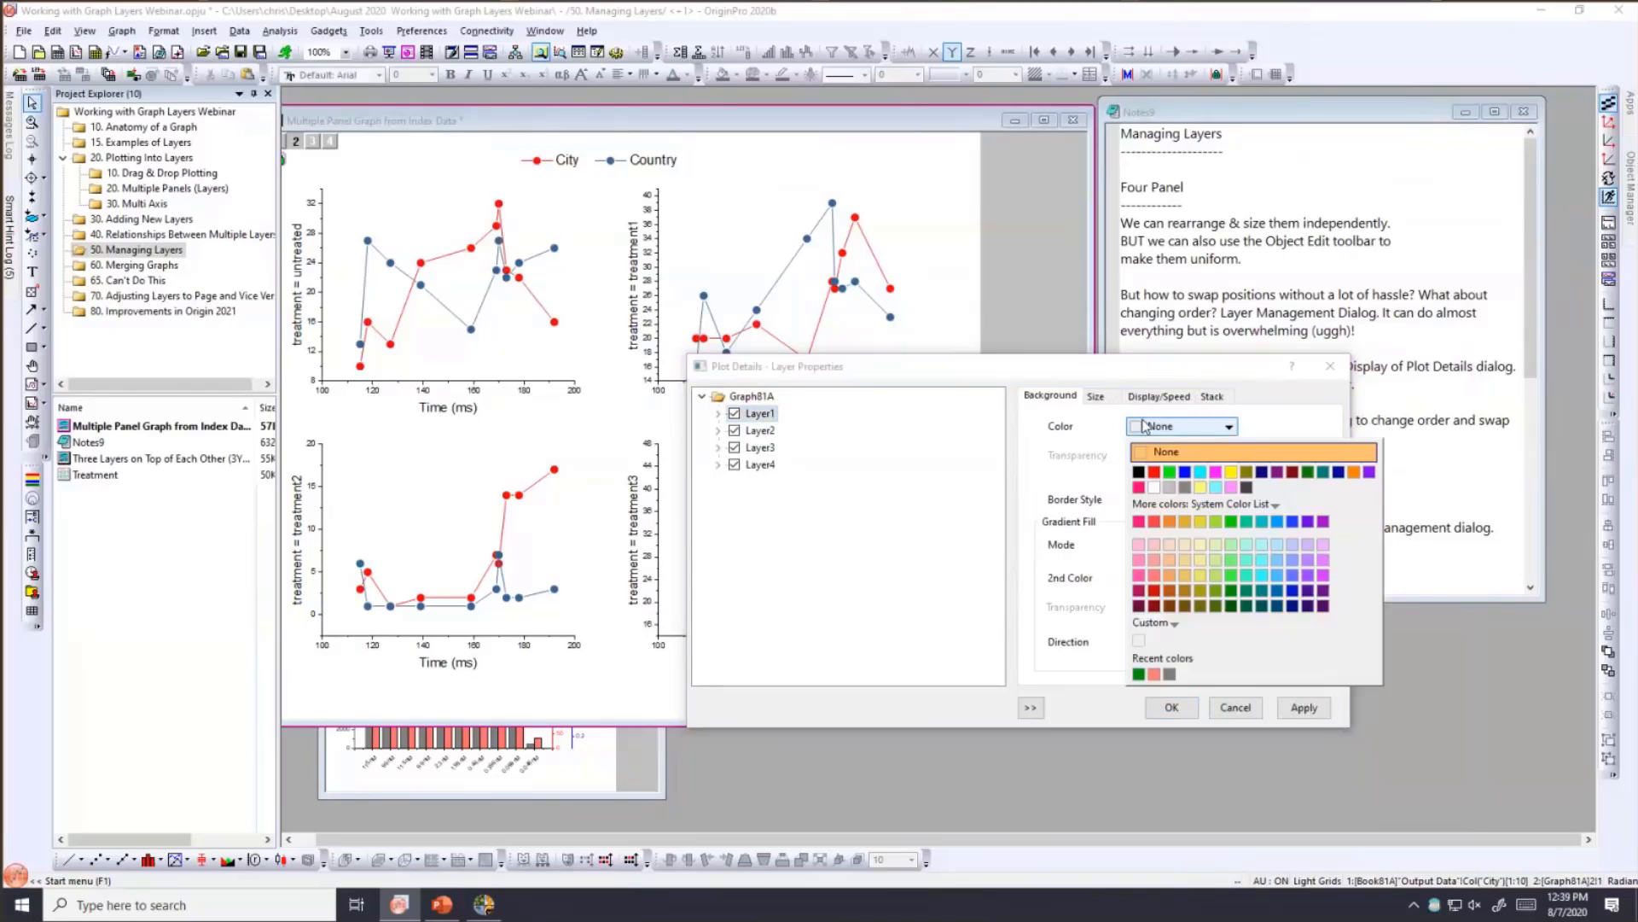
click(1139, 545)
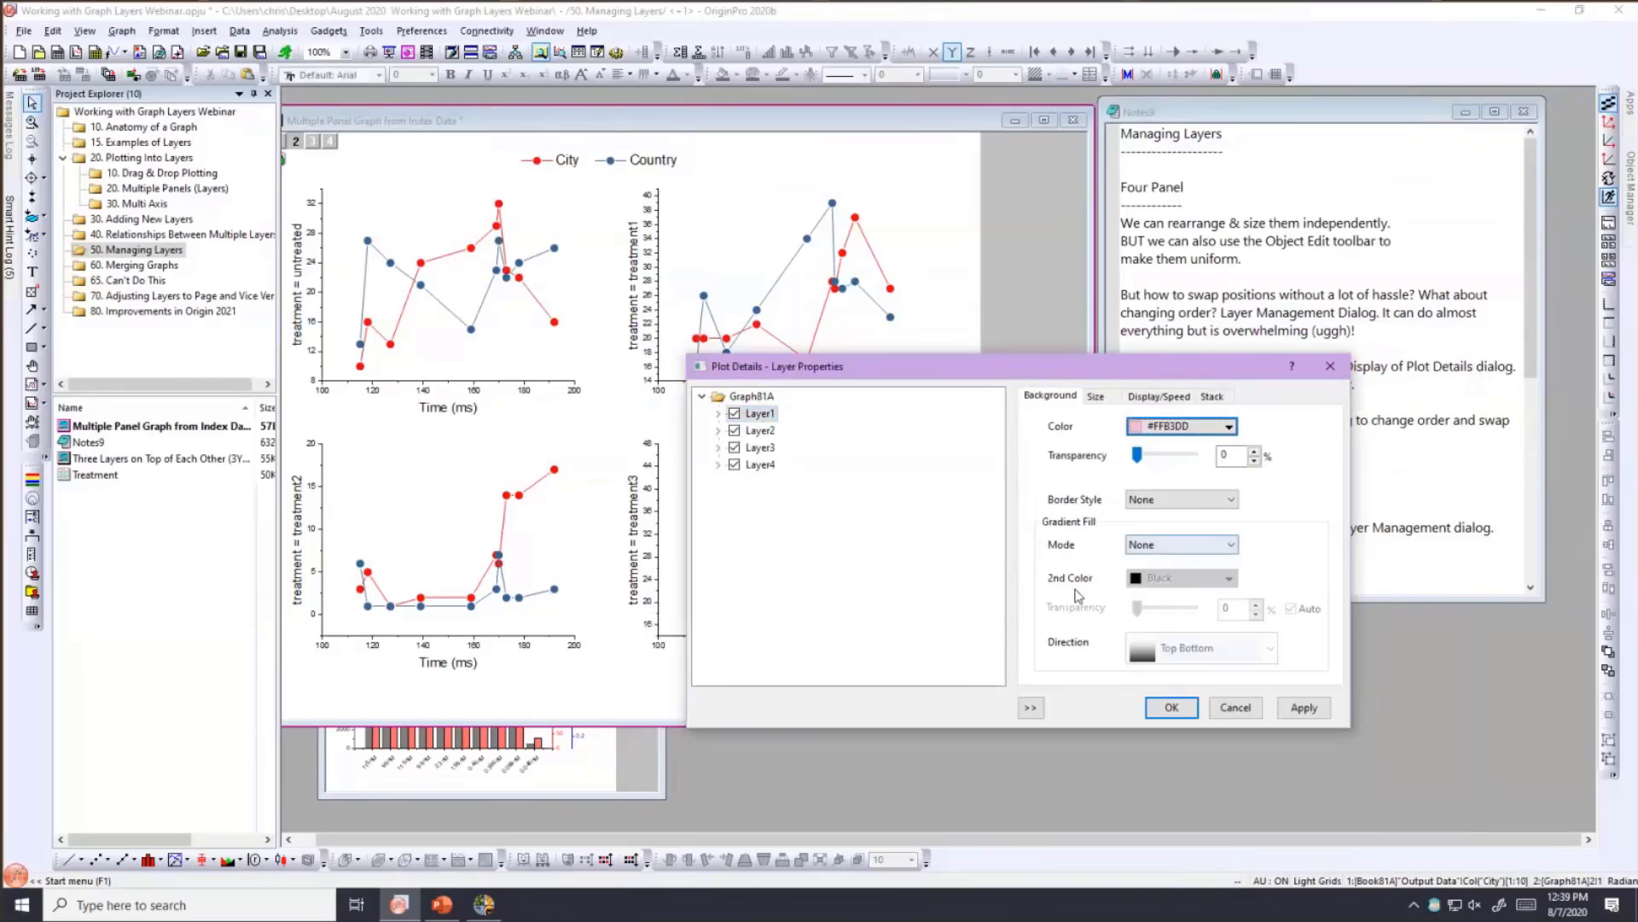
click(1306, 710)
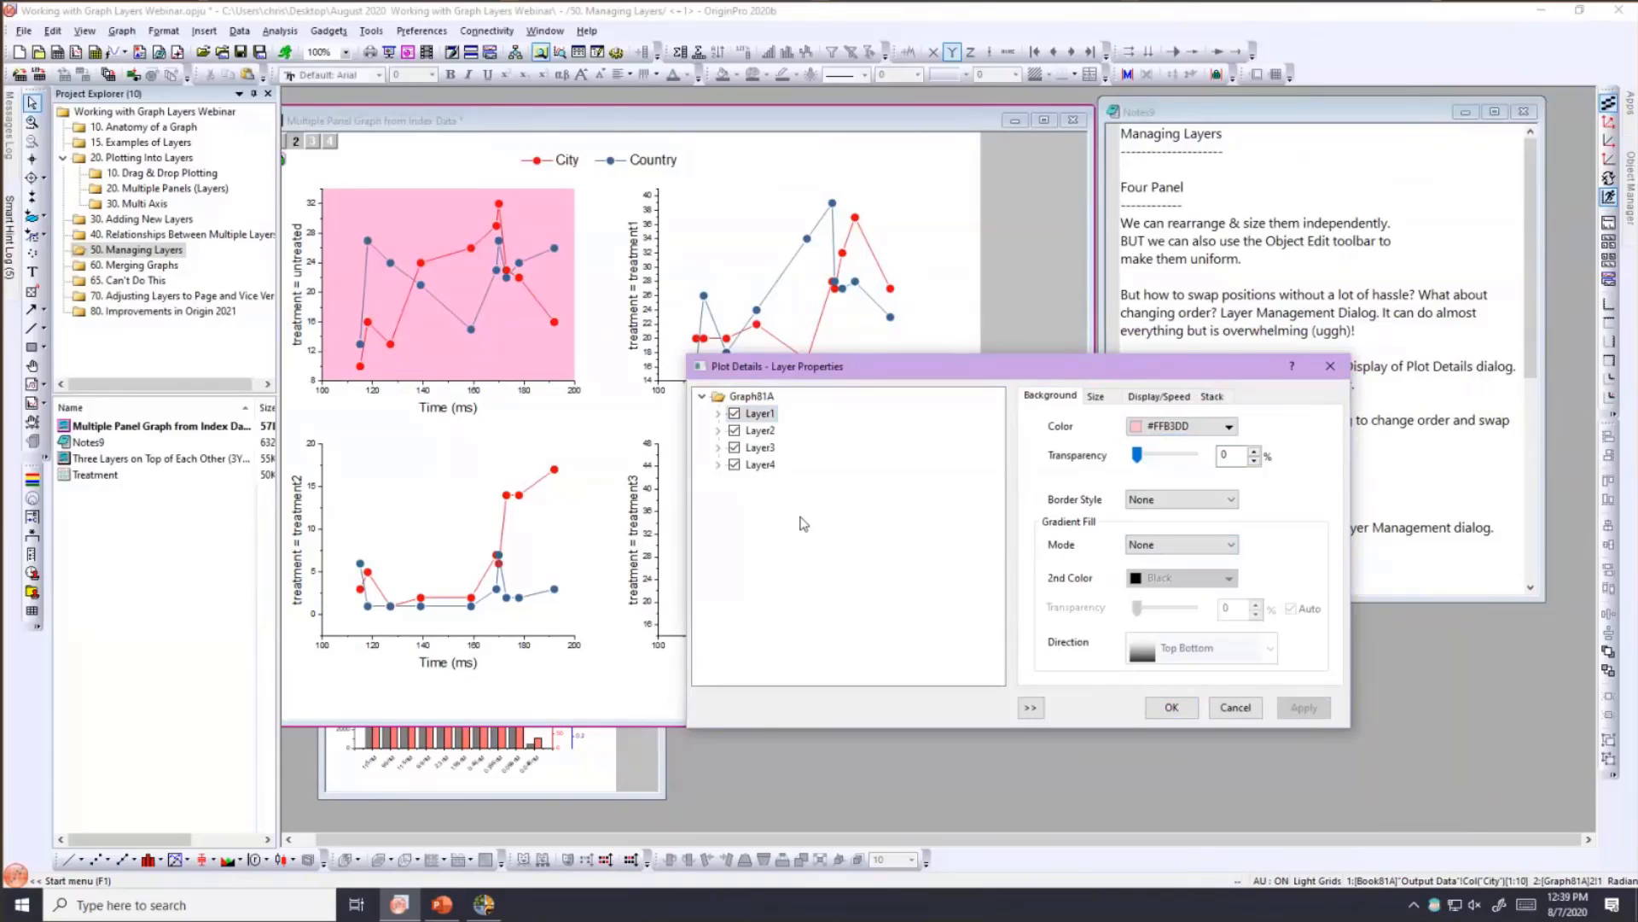
- Set Layer2's background color to light orange #FBD9BD and Layer3's to light green #B0FFB0
click(759, 430)
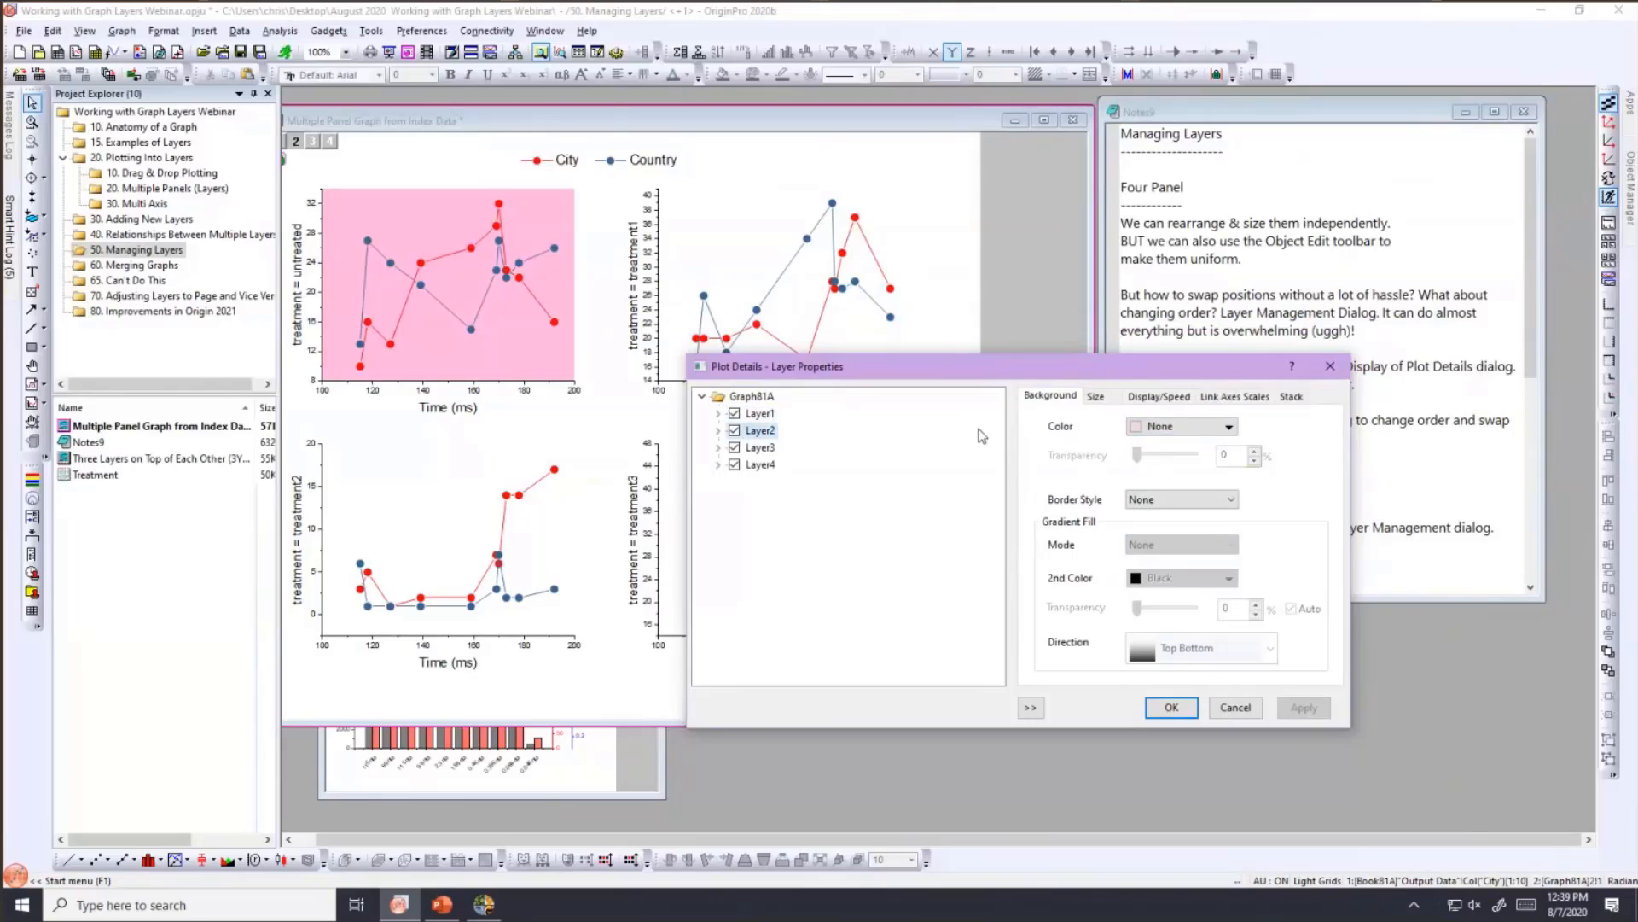
click(1157, 426)
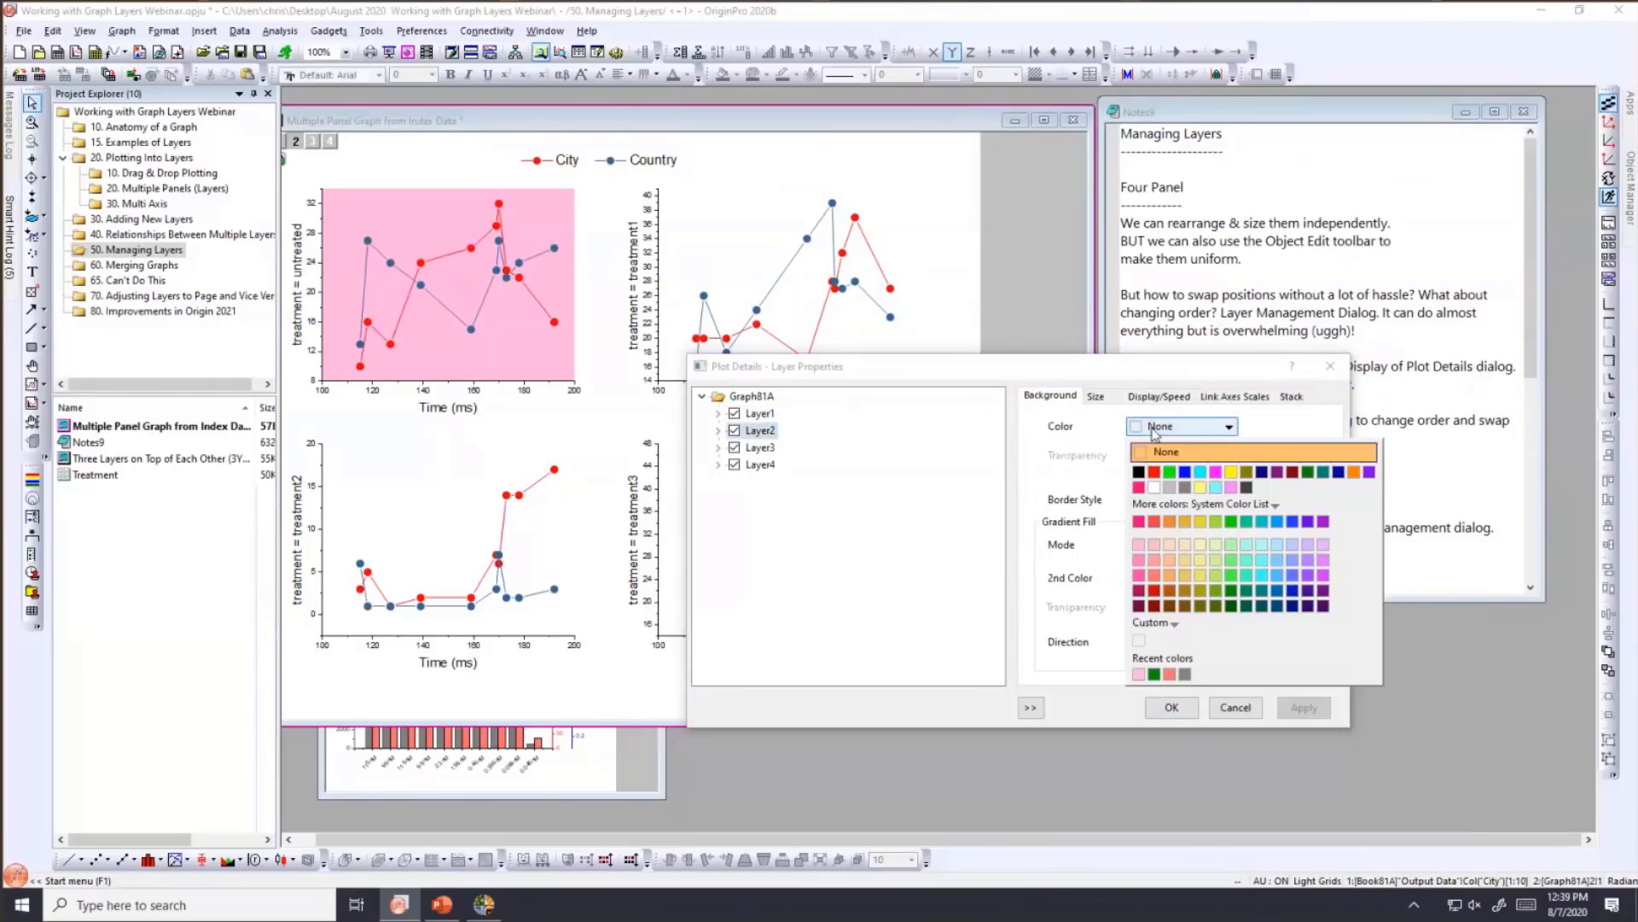
click(1170, 545)
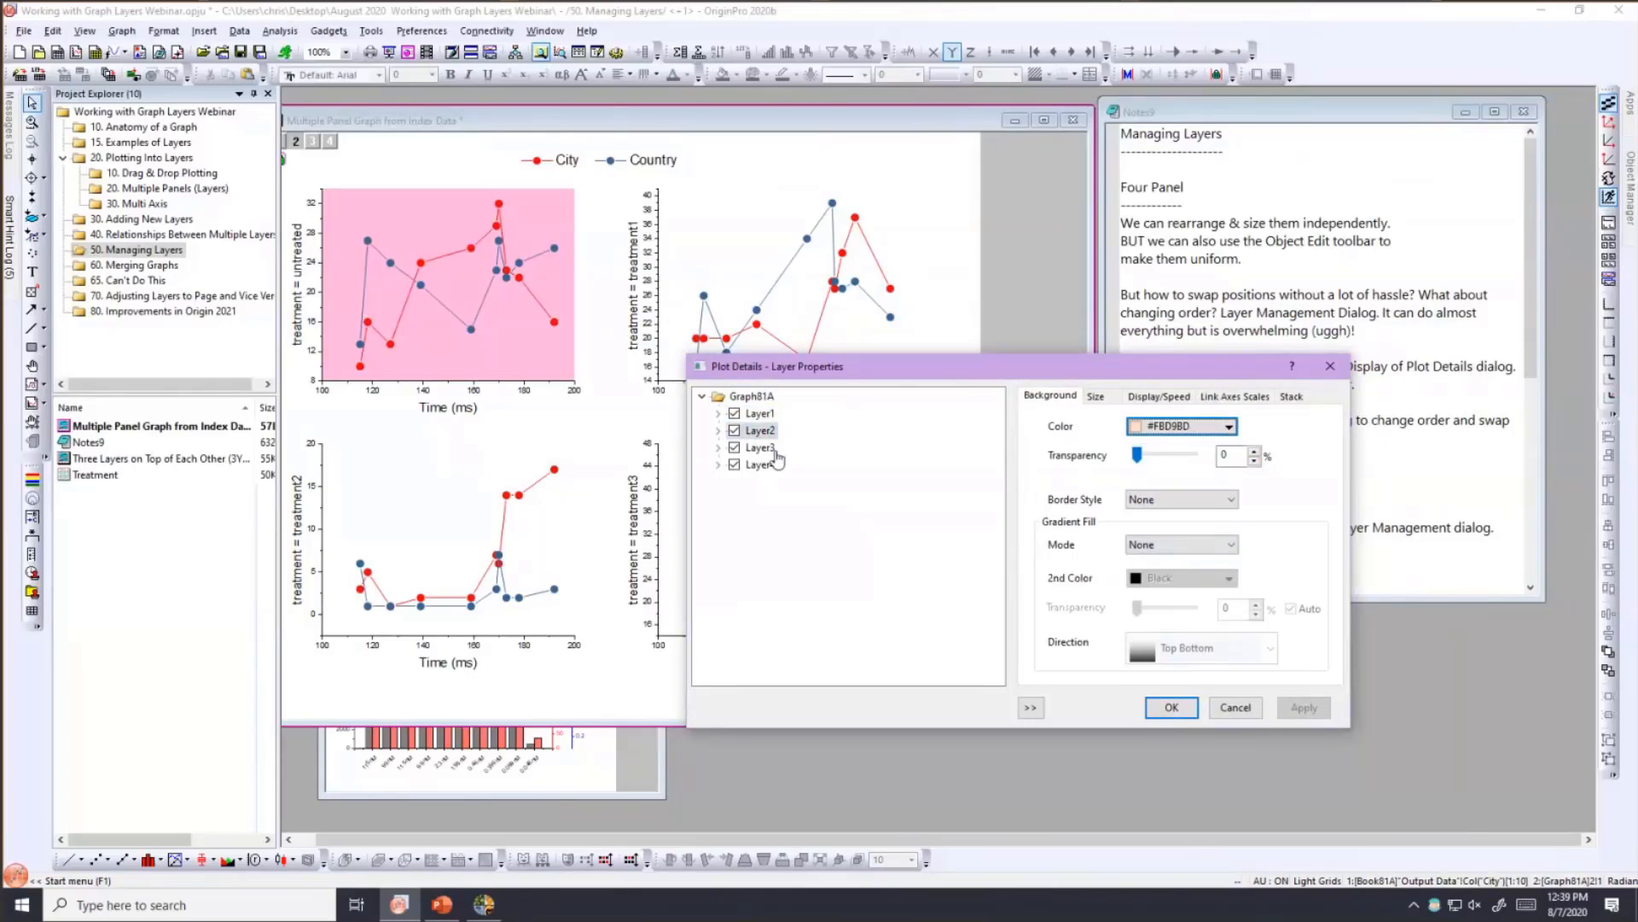
click(759, 448)
click(1148, 427)
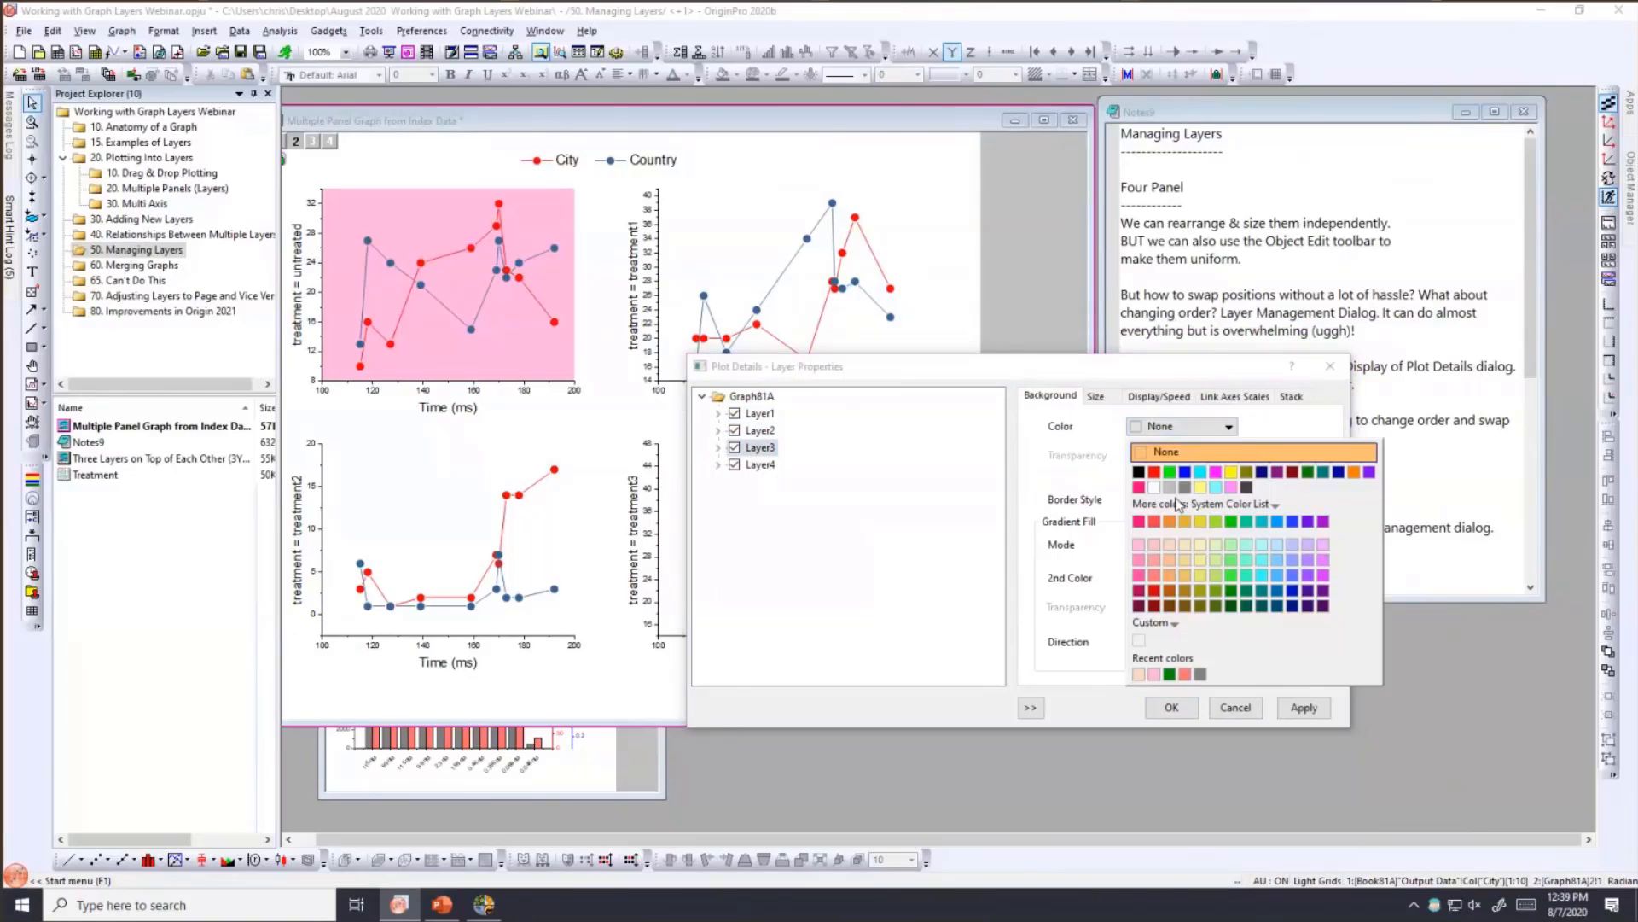
click(1221, 546)
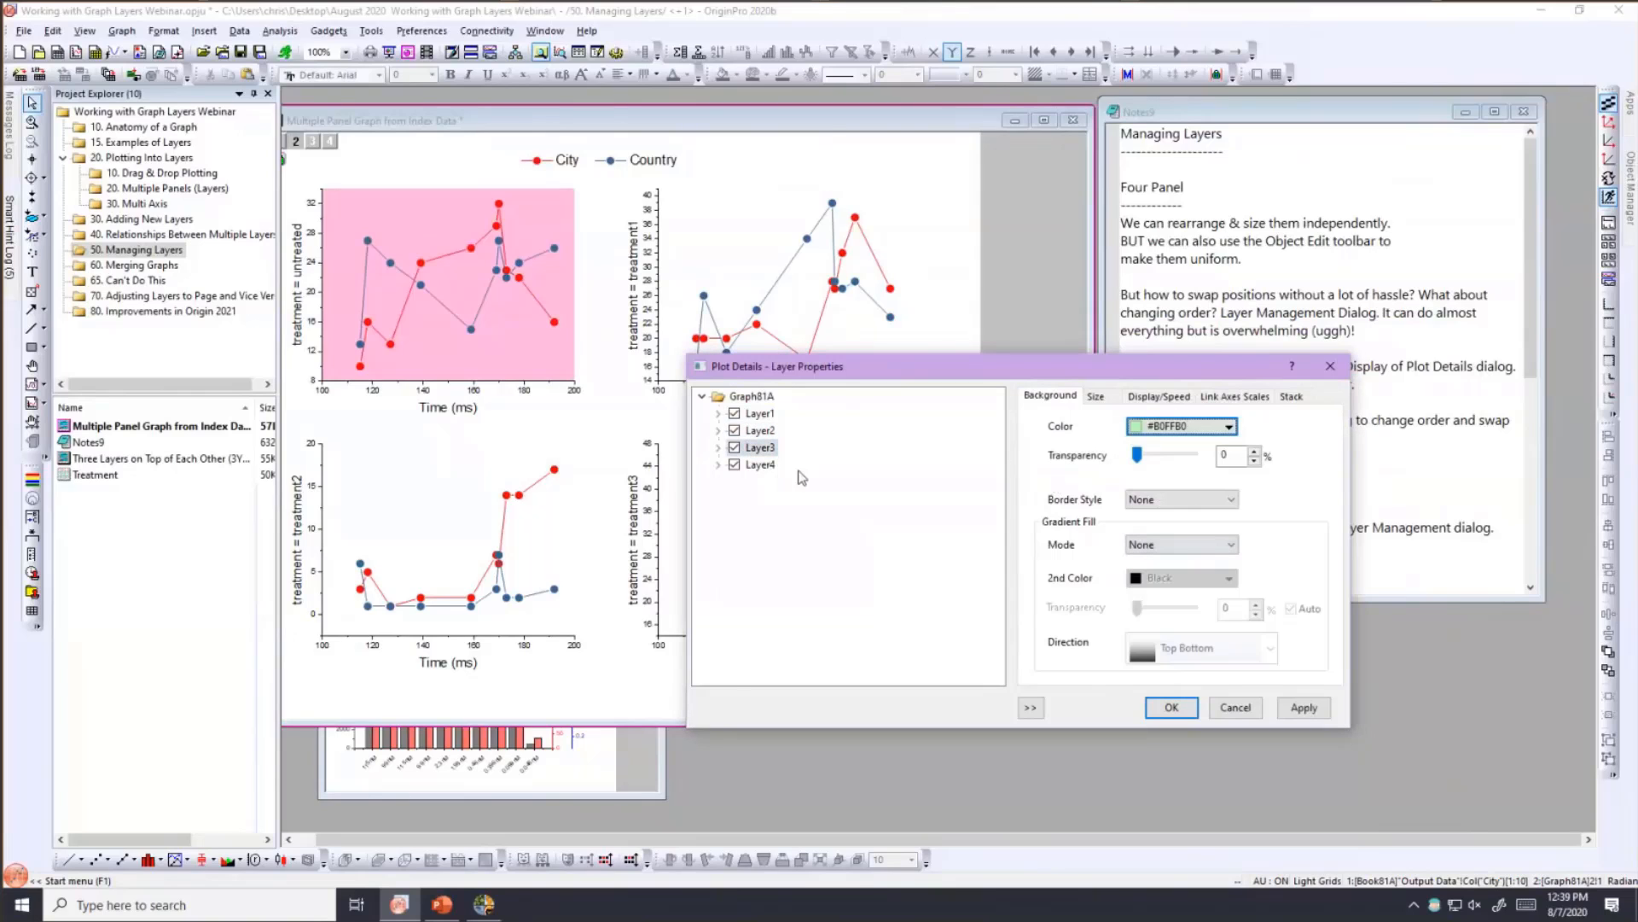
- Set Layer4's background color to light blue and apply the layer background colors to the graph
click(761, 464)
click(1148, 426)
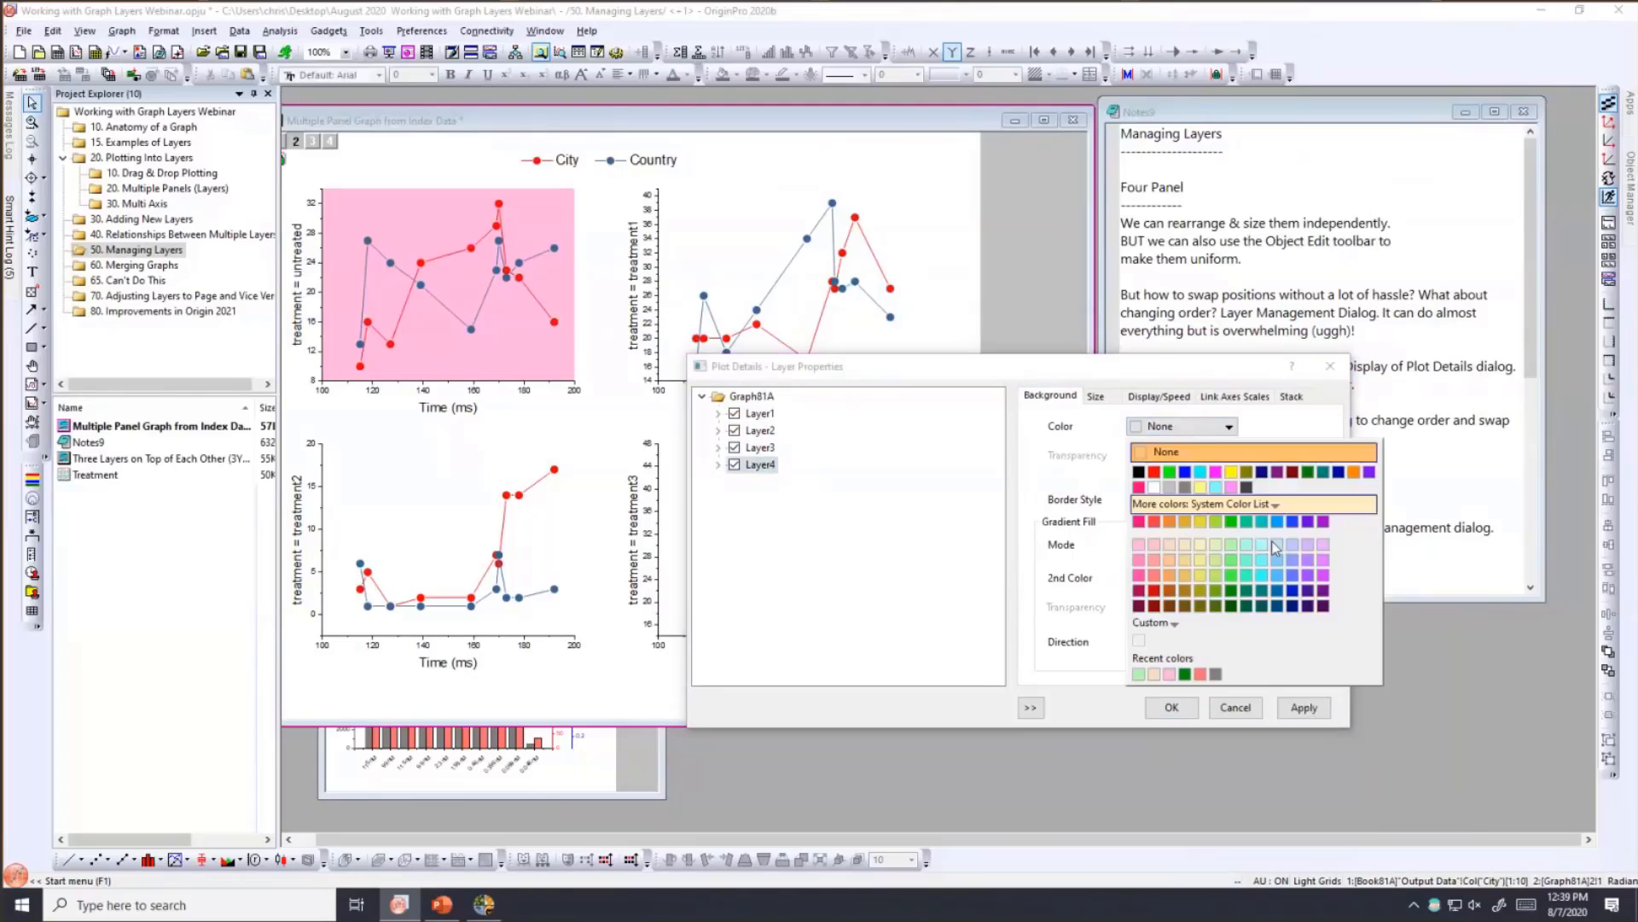
click(1287, 549)
click(1171, 708)
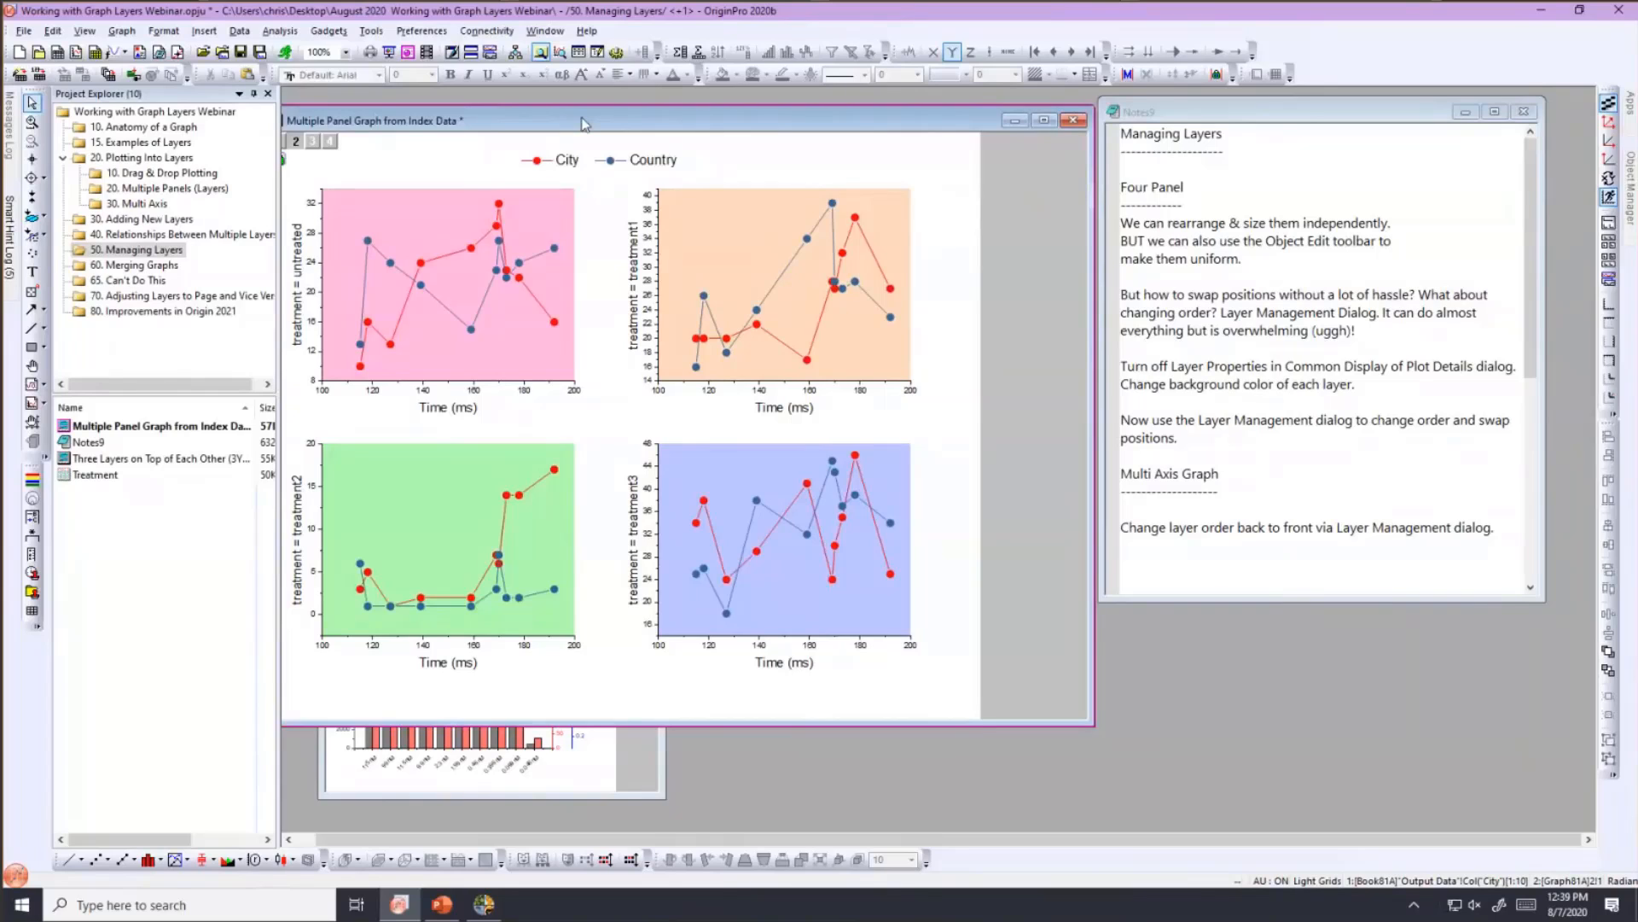
- Move the four-panel graph window fully into view and show the axis layer icons on its panels
drag(589, 122, 615, 122)
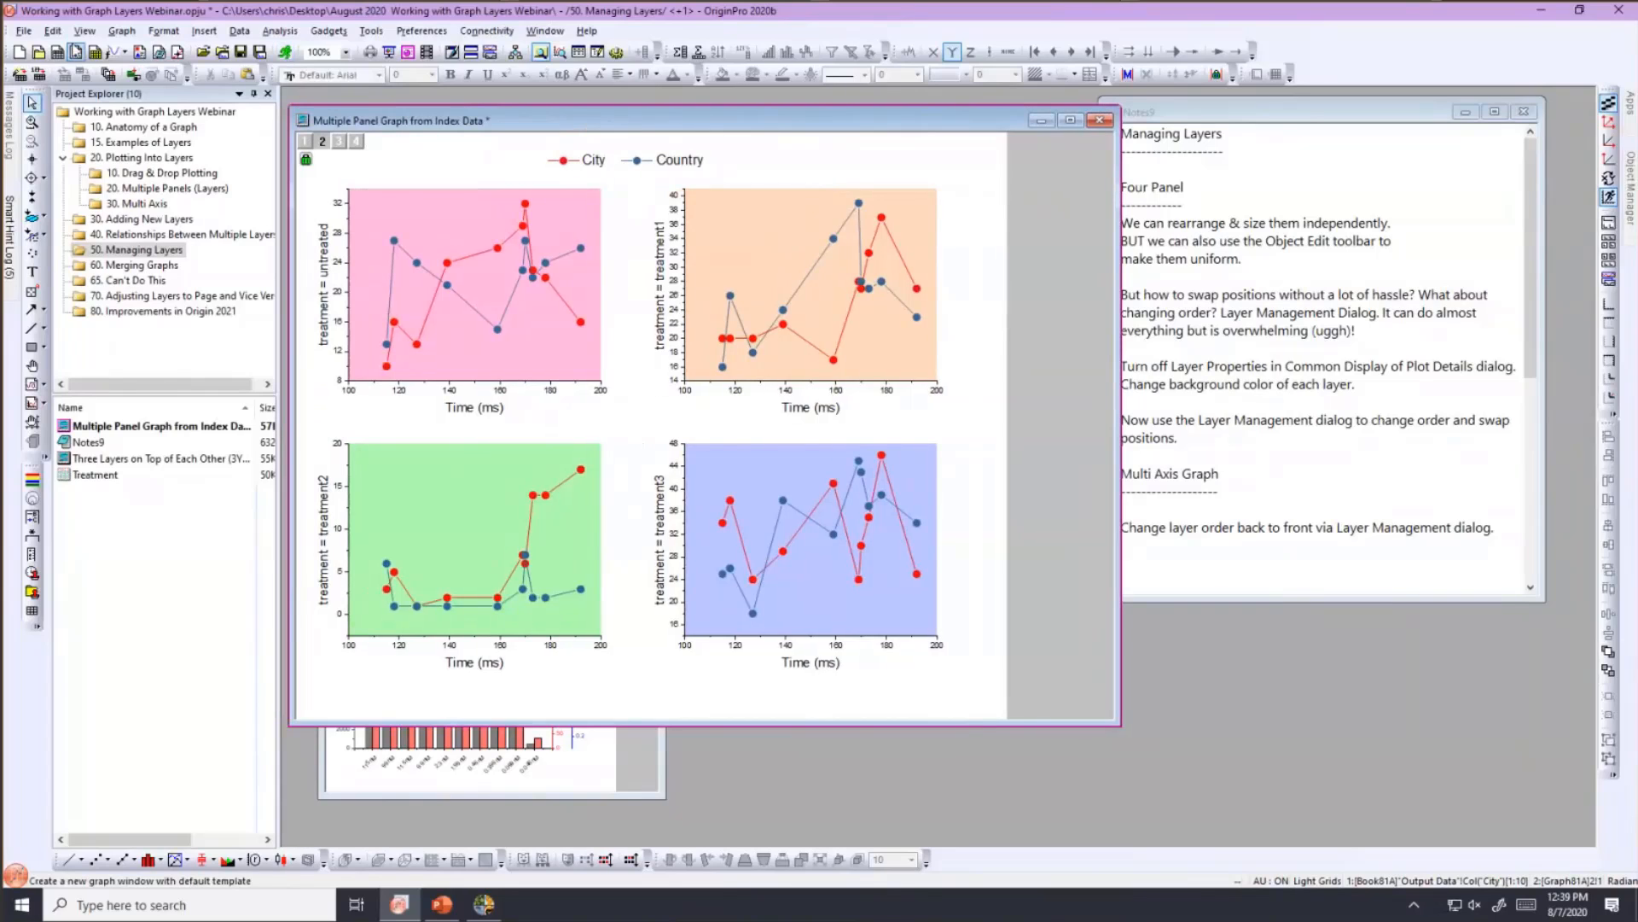
click(85, 31)
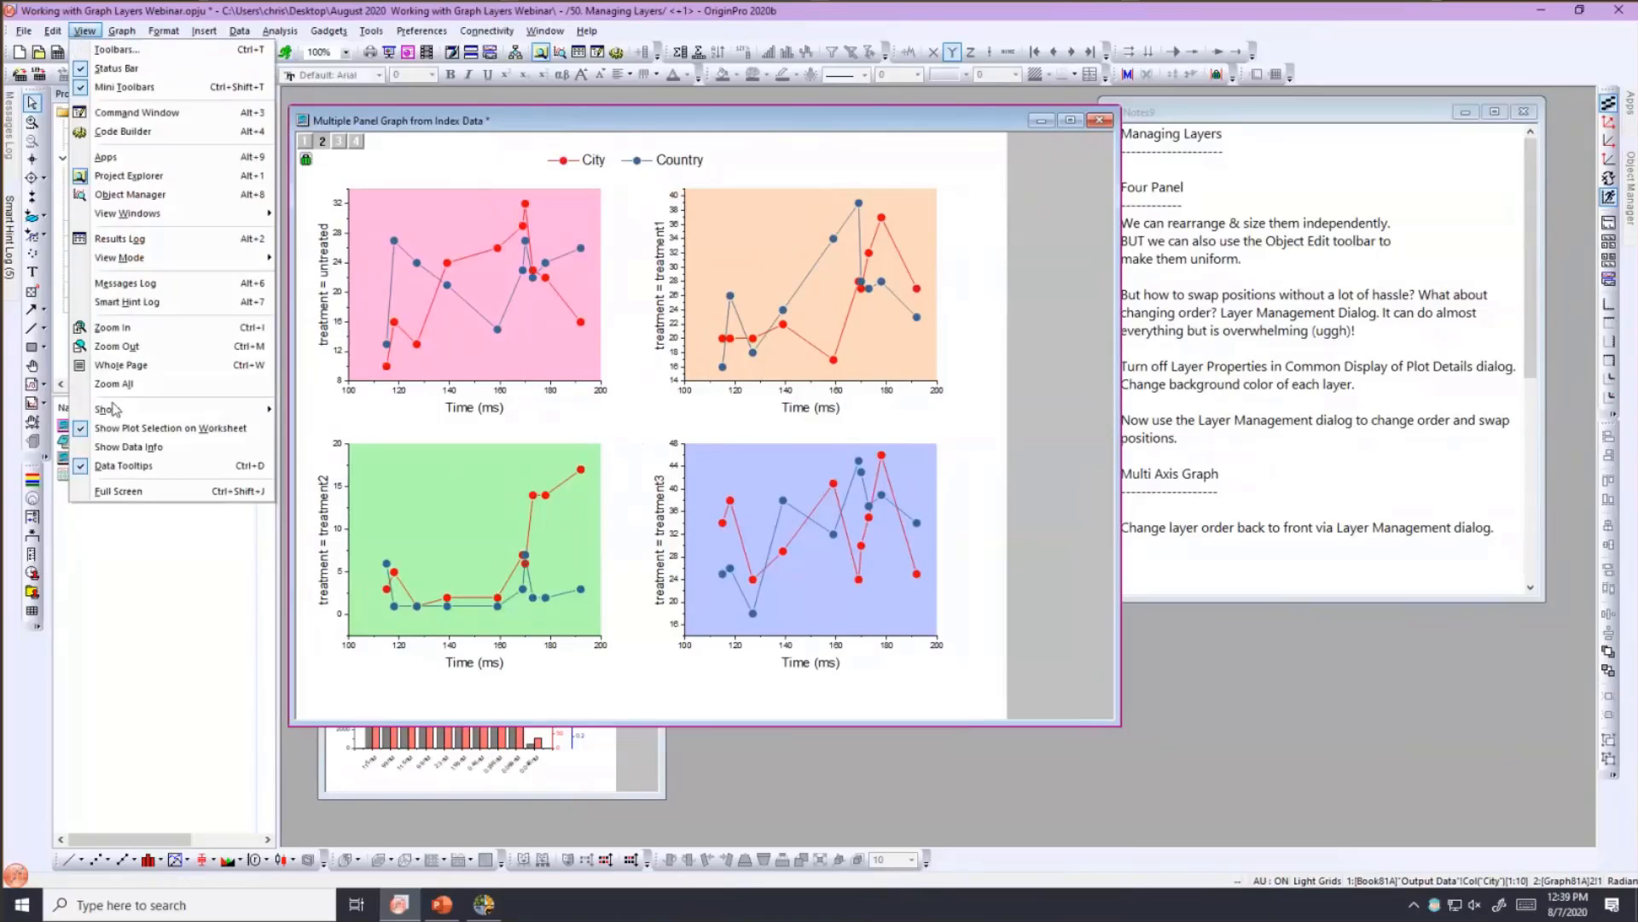
mouse_move(116, 413)
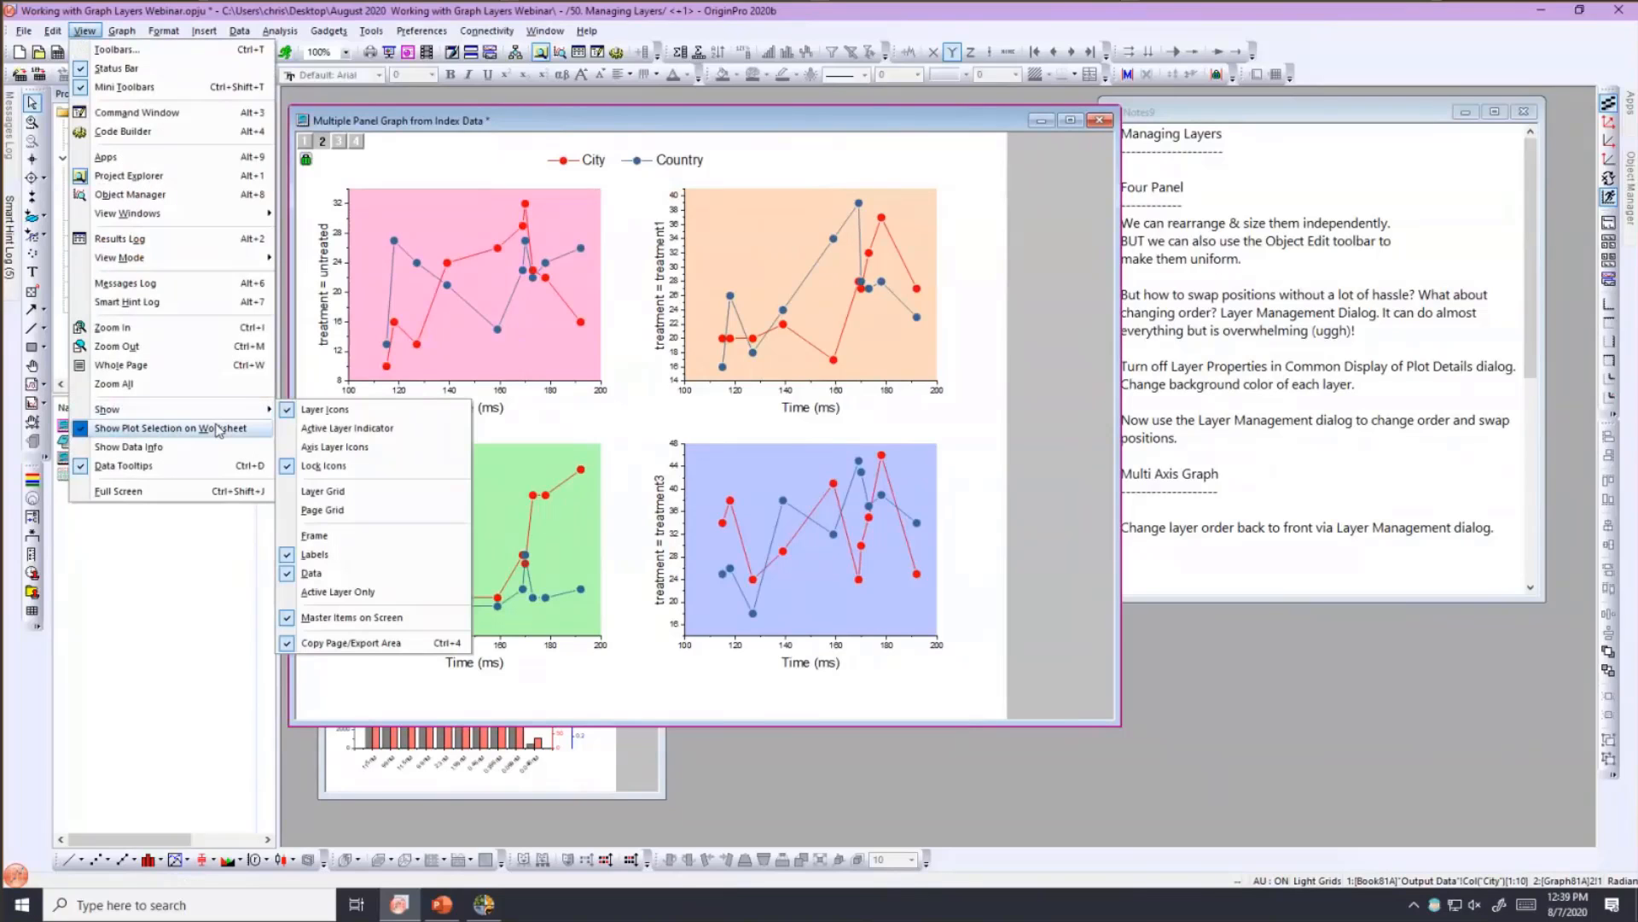
click(297, 451)
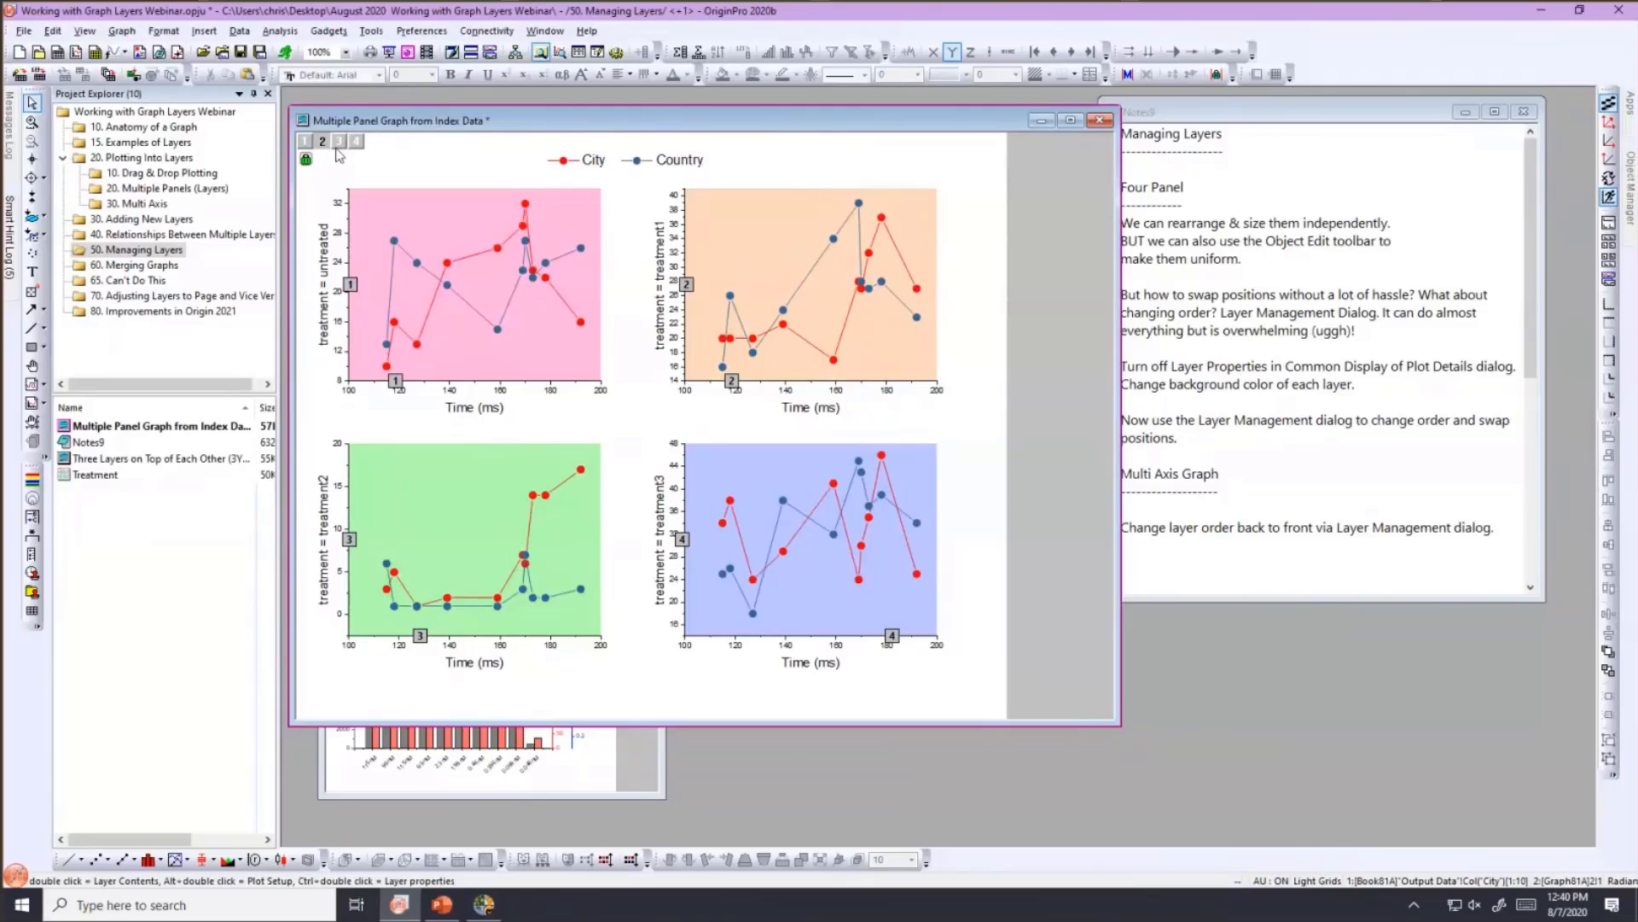
- Open Layer Management from Layer 1 of the four-panel graph, enlarging and repositioning the dialog for a bigger preview
click(303, 142)
right_click(303, 143)
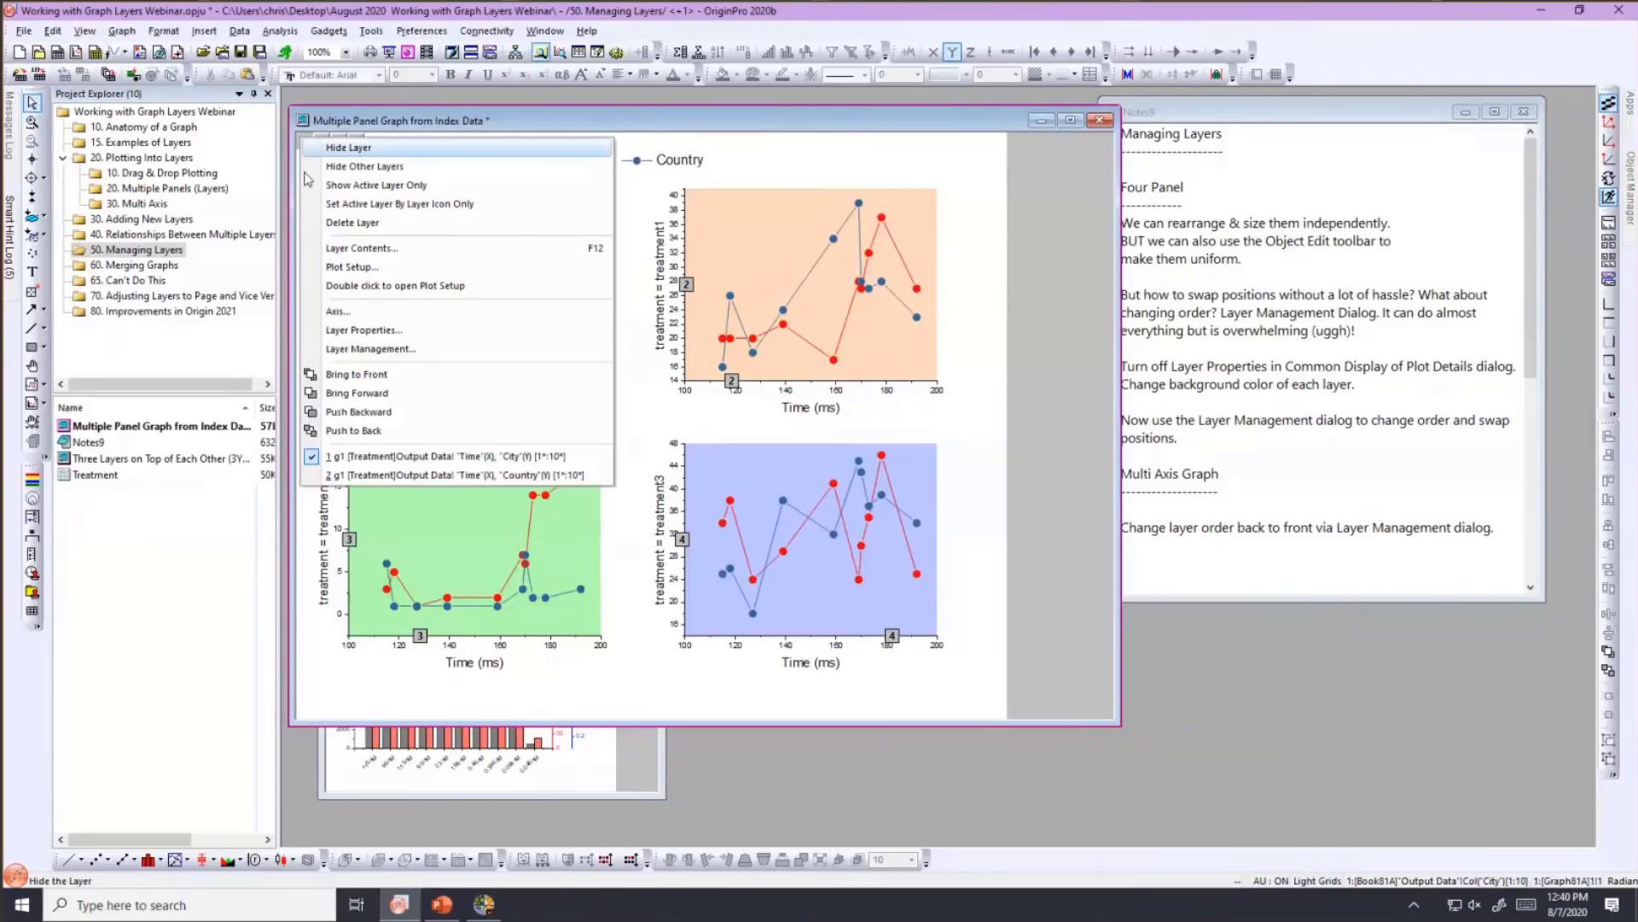
click(312, 349)
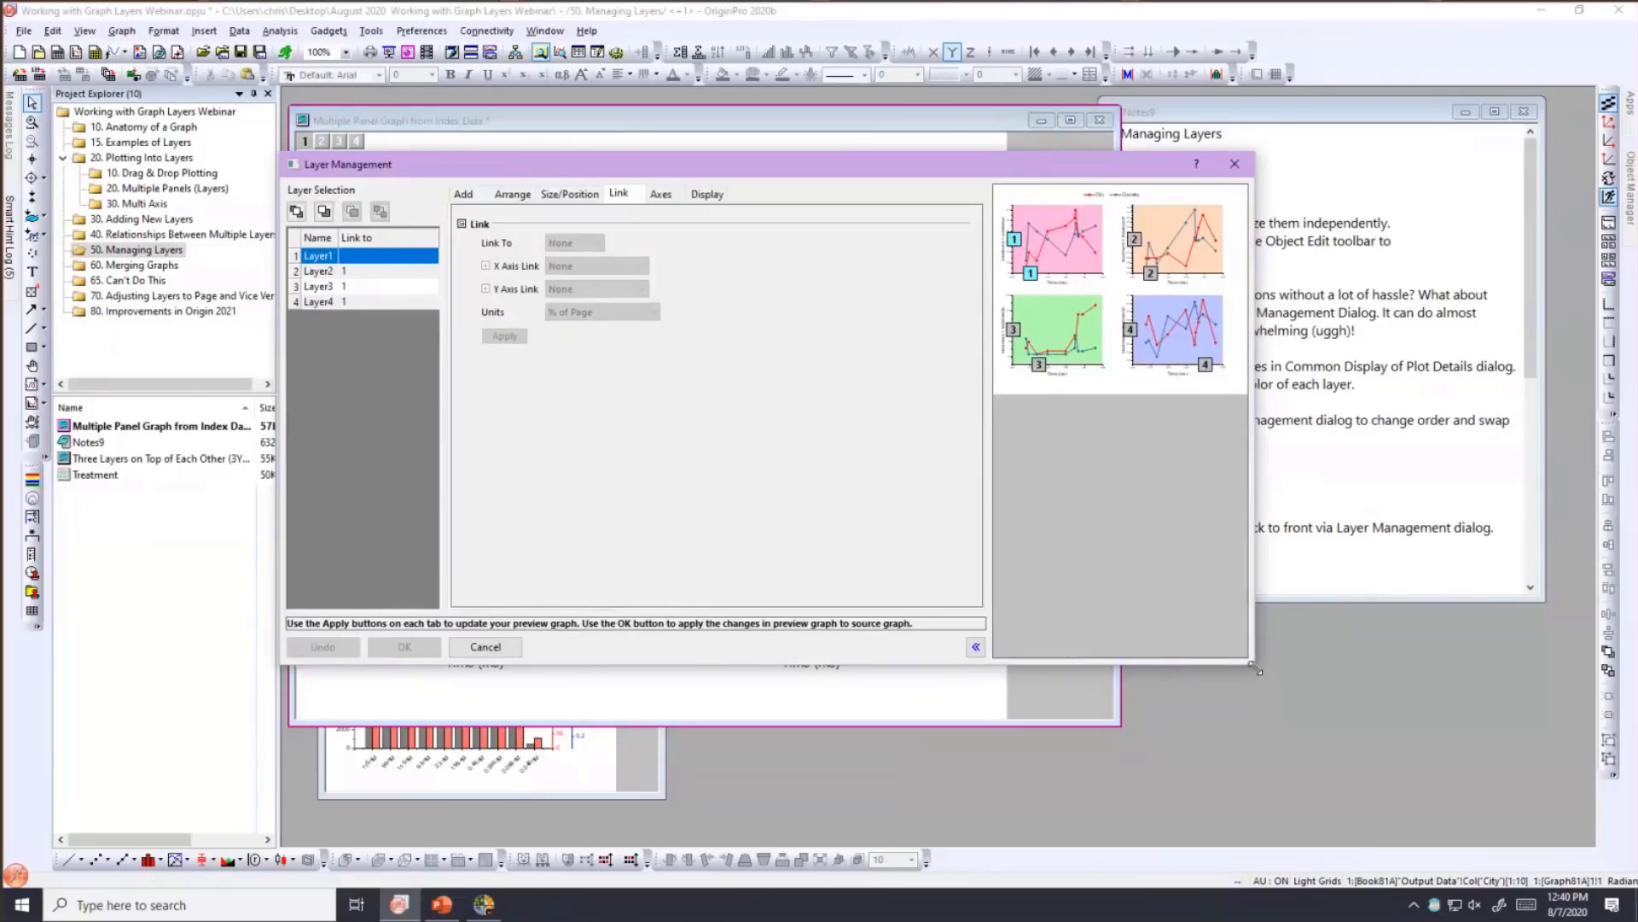
drag(1416, 725, 1415, 727)
drag(855, 172, 769, 172)
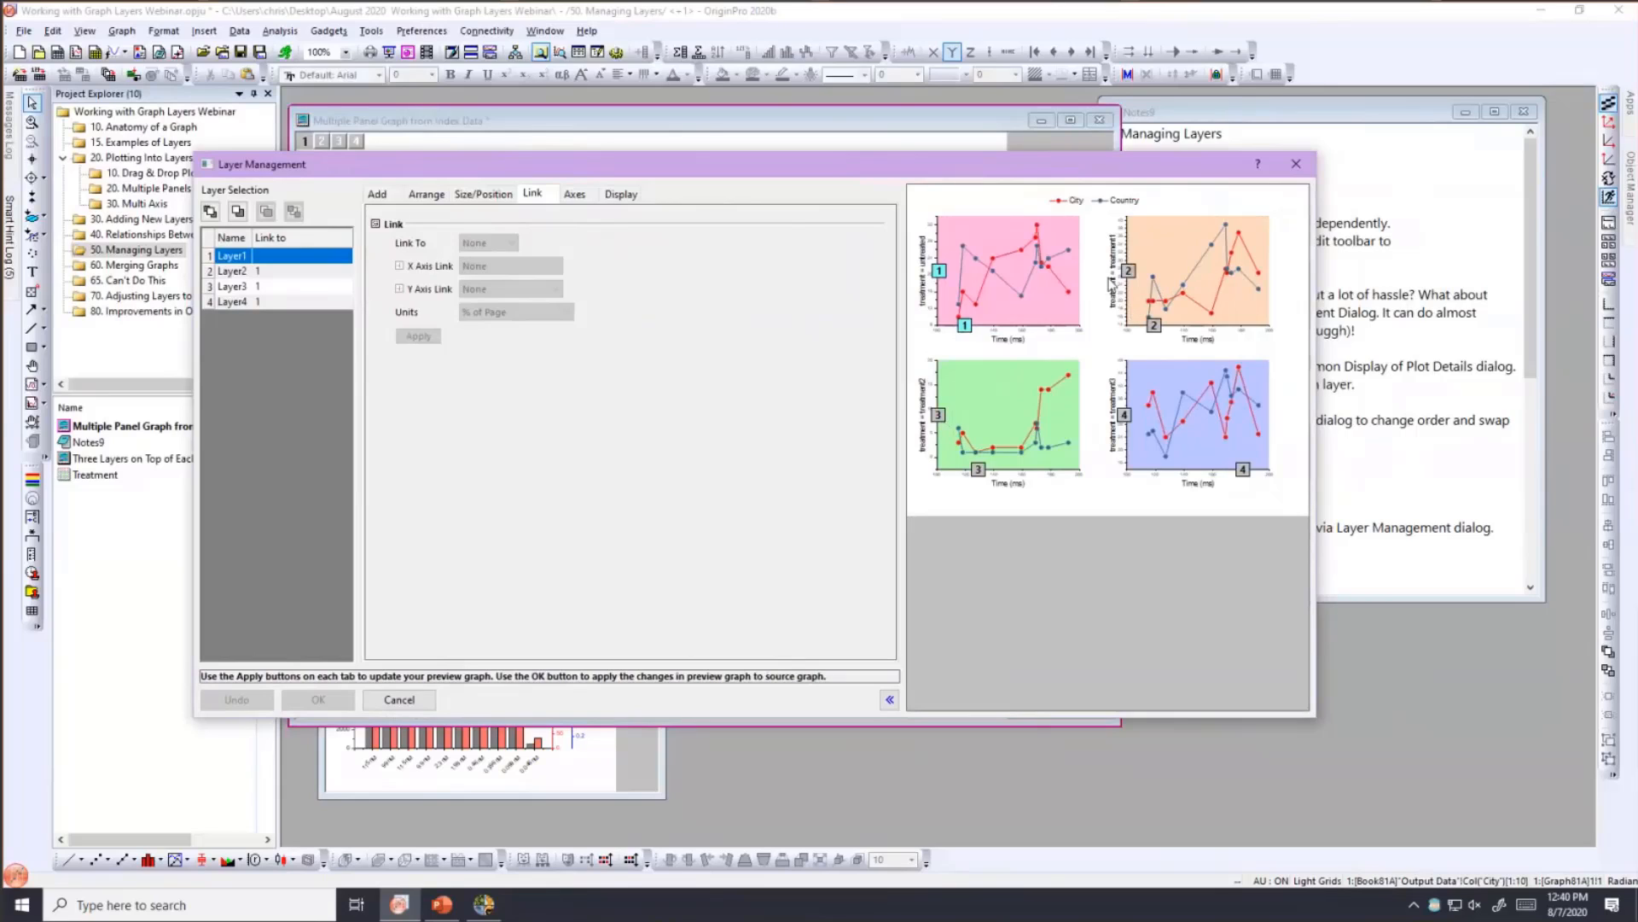
- Review the Arrange settings and the Resize and Move options for the layers' size and position
click(418, 196)
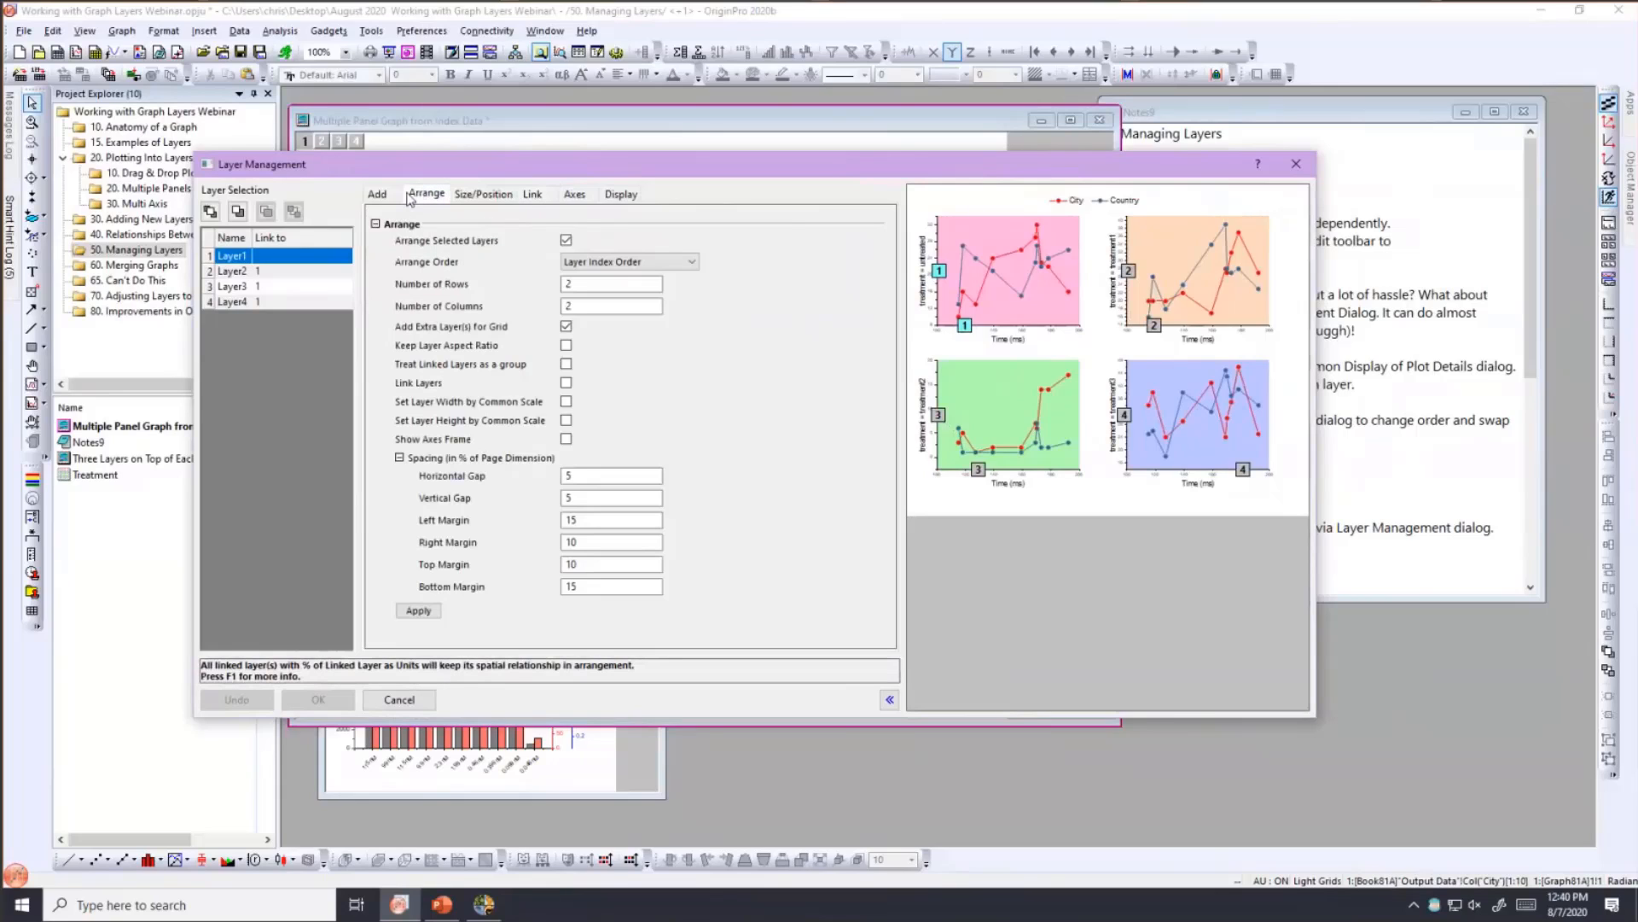
click(461, 196)
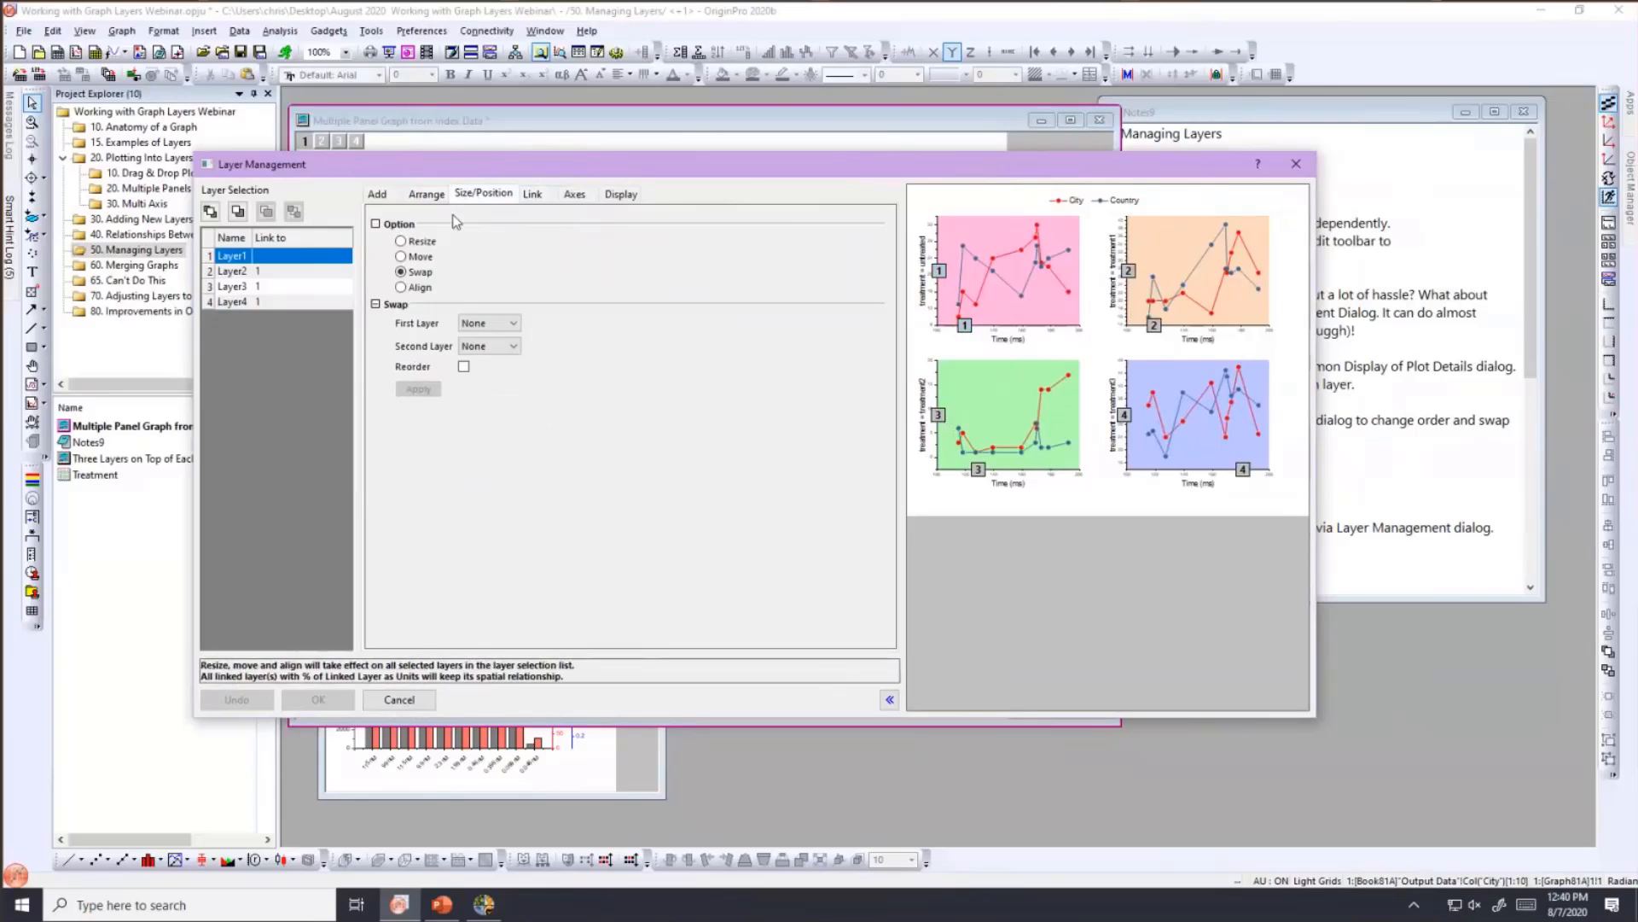
click(401, 241)
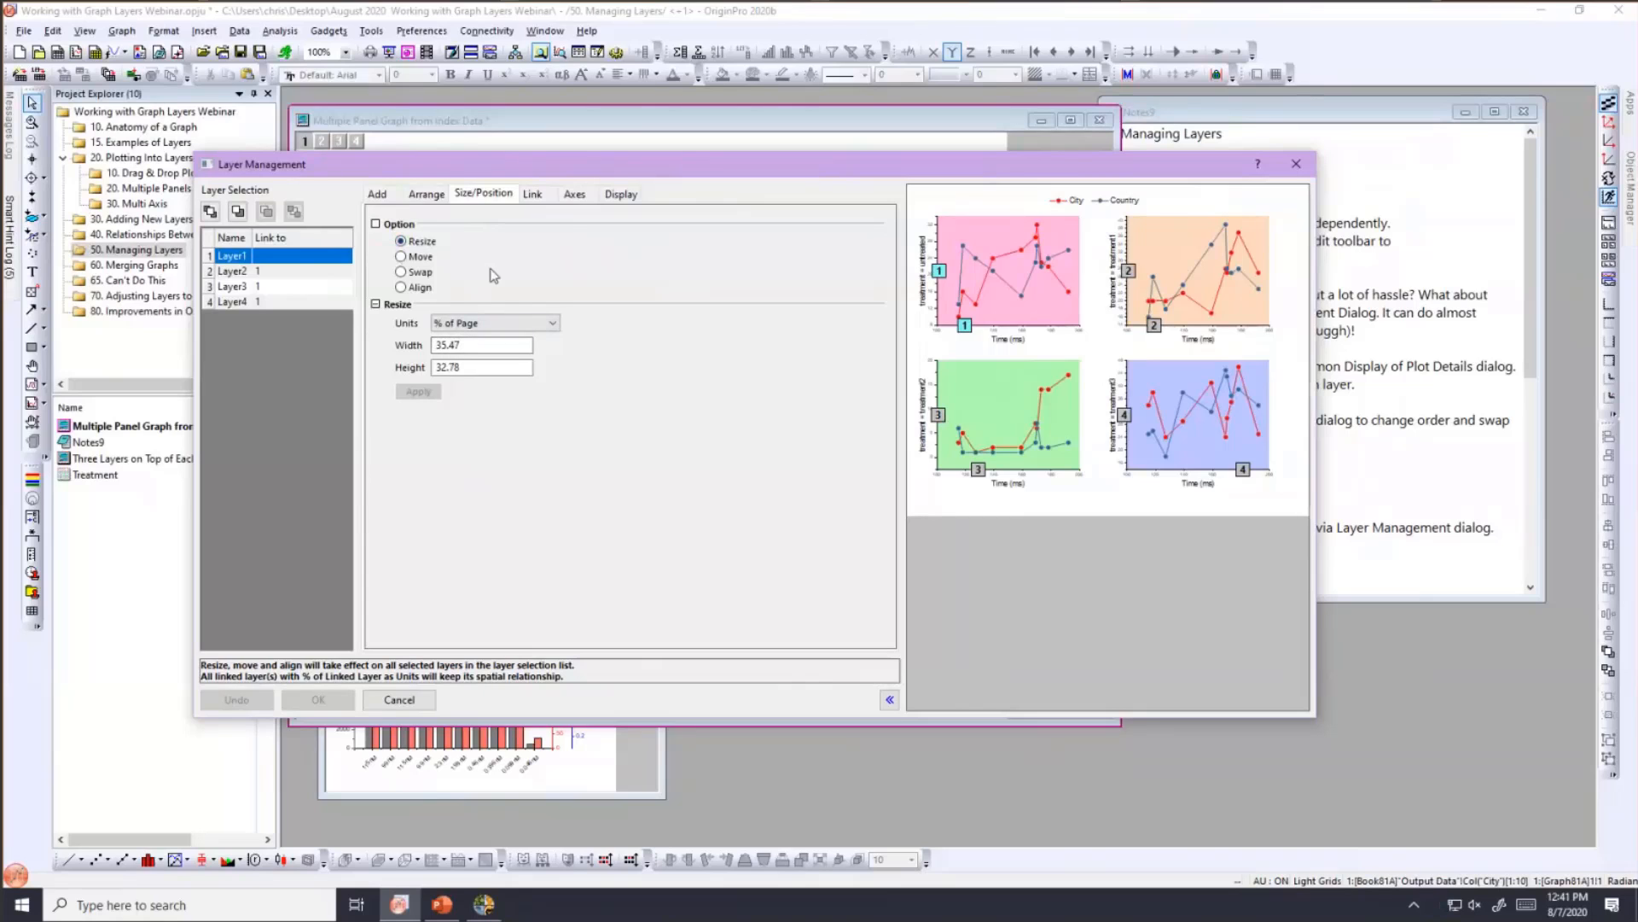
click(403, 259)
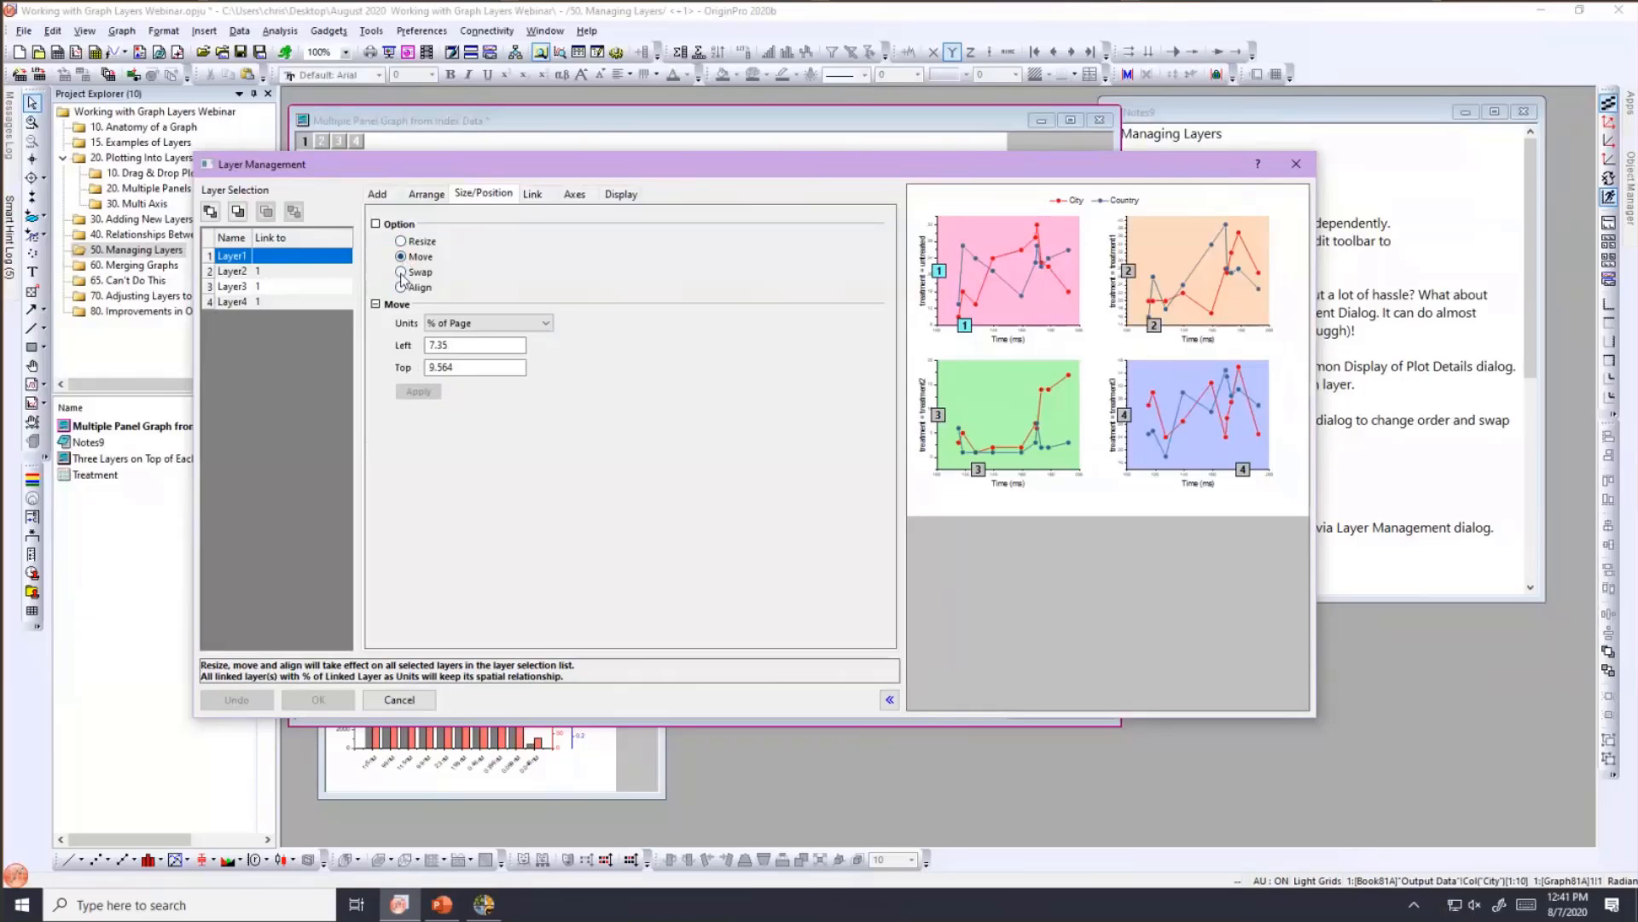
- Swap the positions of layers 2 and 3 without reordering them, and apply the change to the graph
click(401, 273)
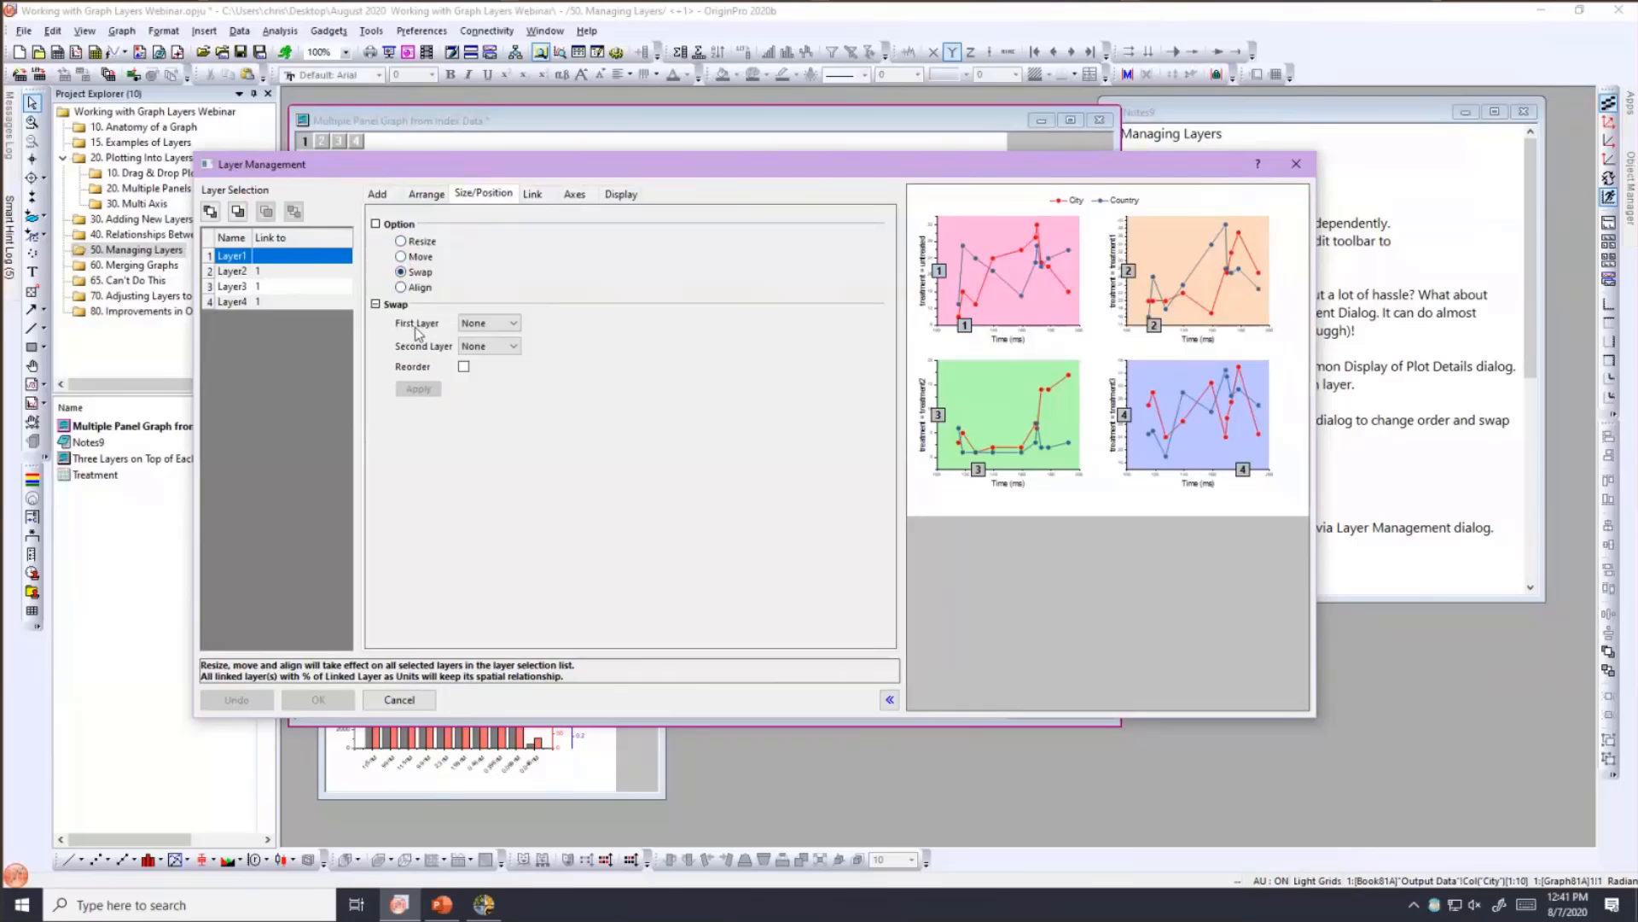
click(481, 325)
click(466, 360)
click(488, 346)
click(478, 394)
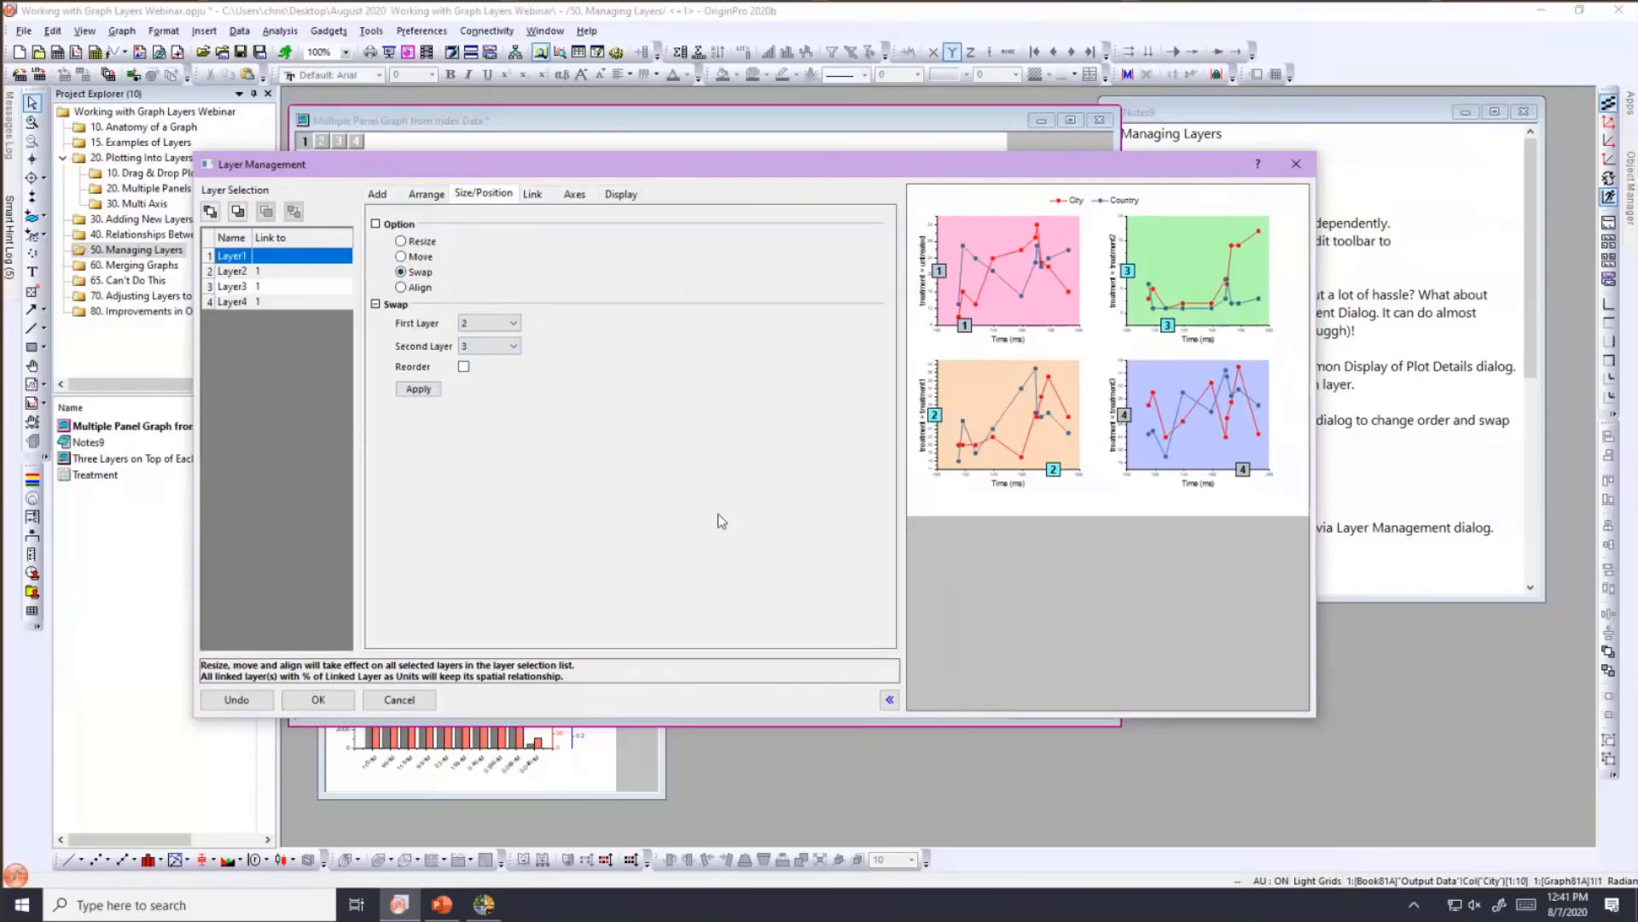
click(318, 699)
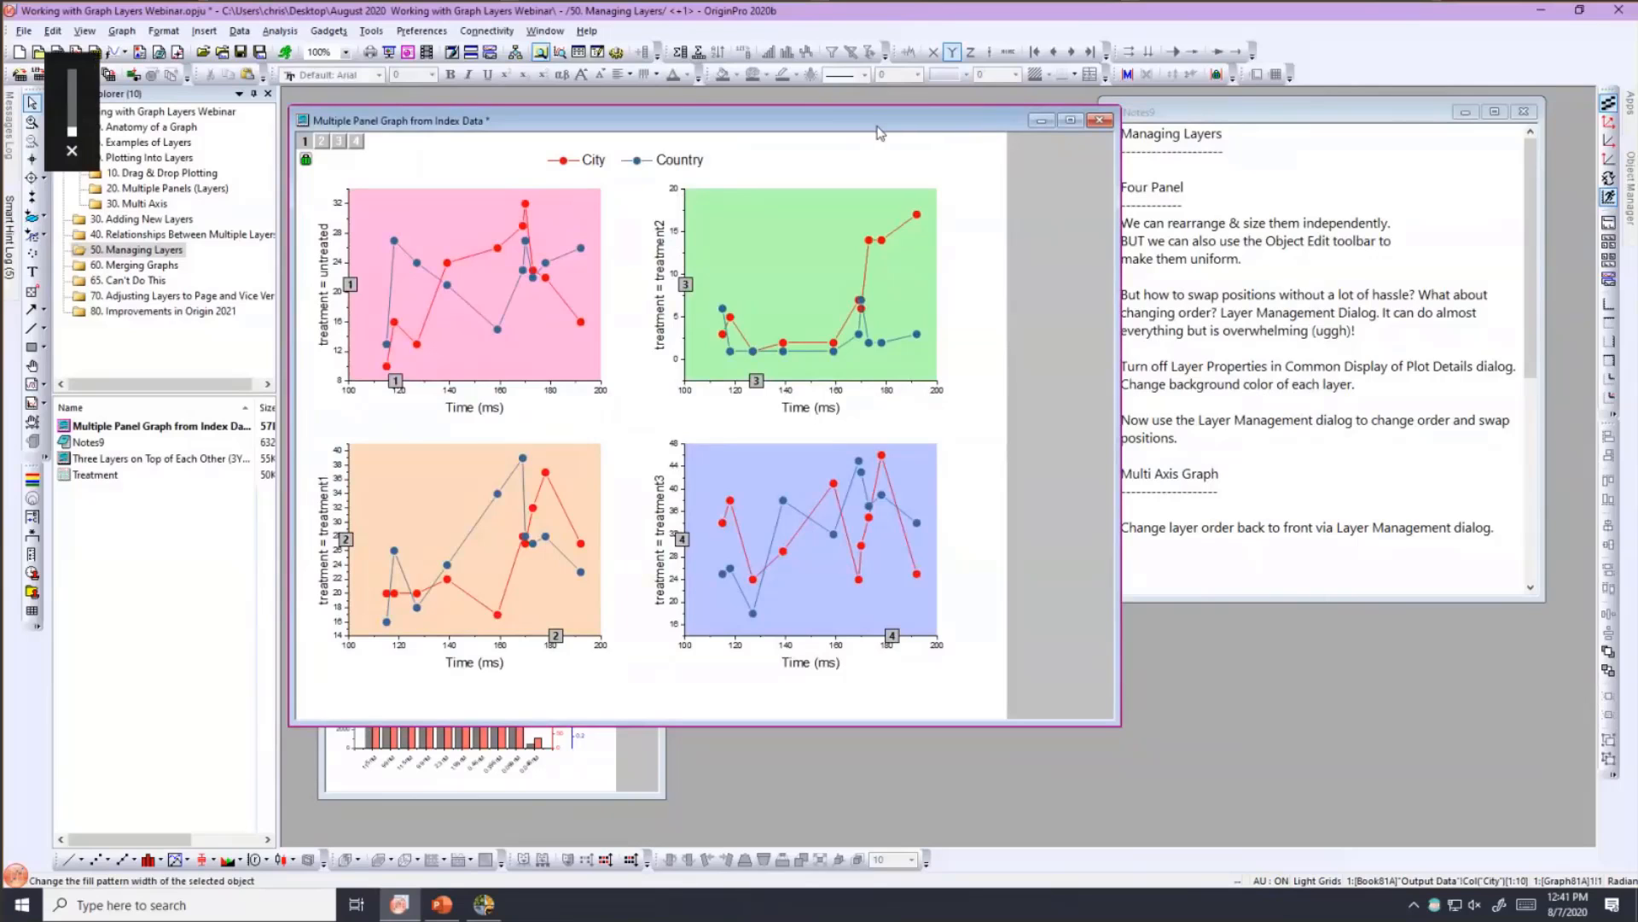
- Minimize the four-panel graph, then move the Three Layers on Top of Each Other graph up and enlarge its window
drag(882, 132, 1297, 167)
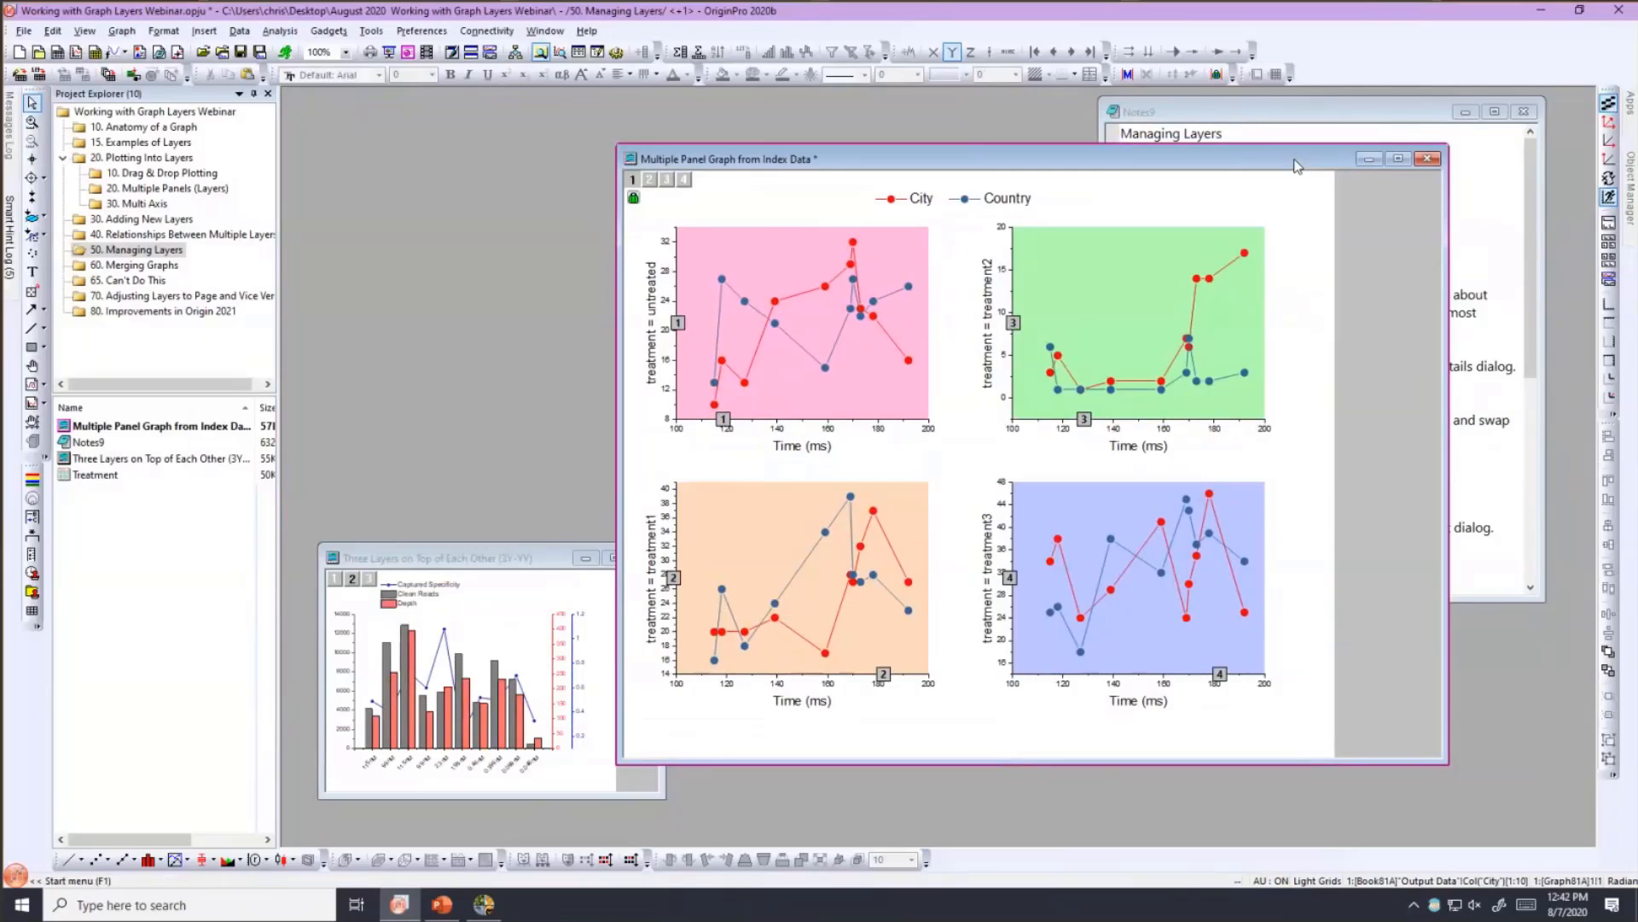
click(1369, 160)
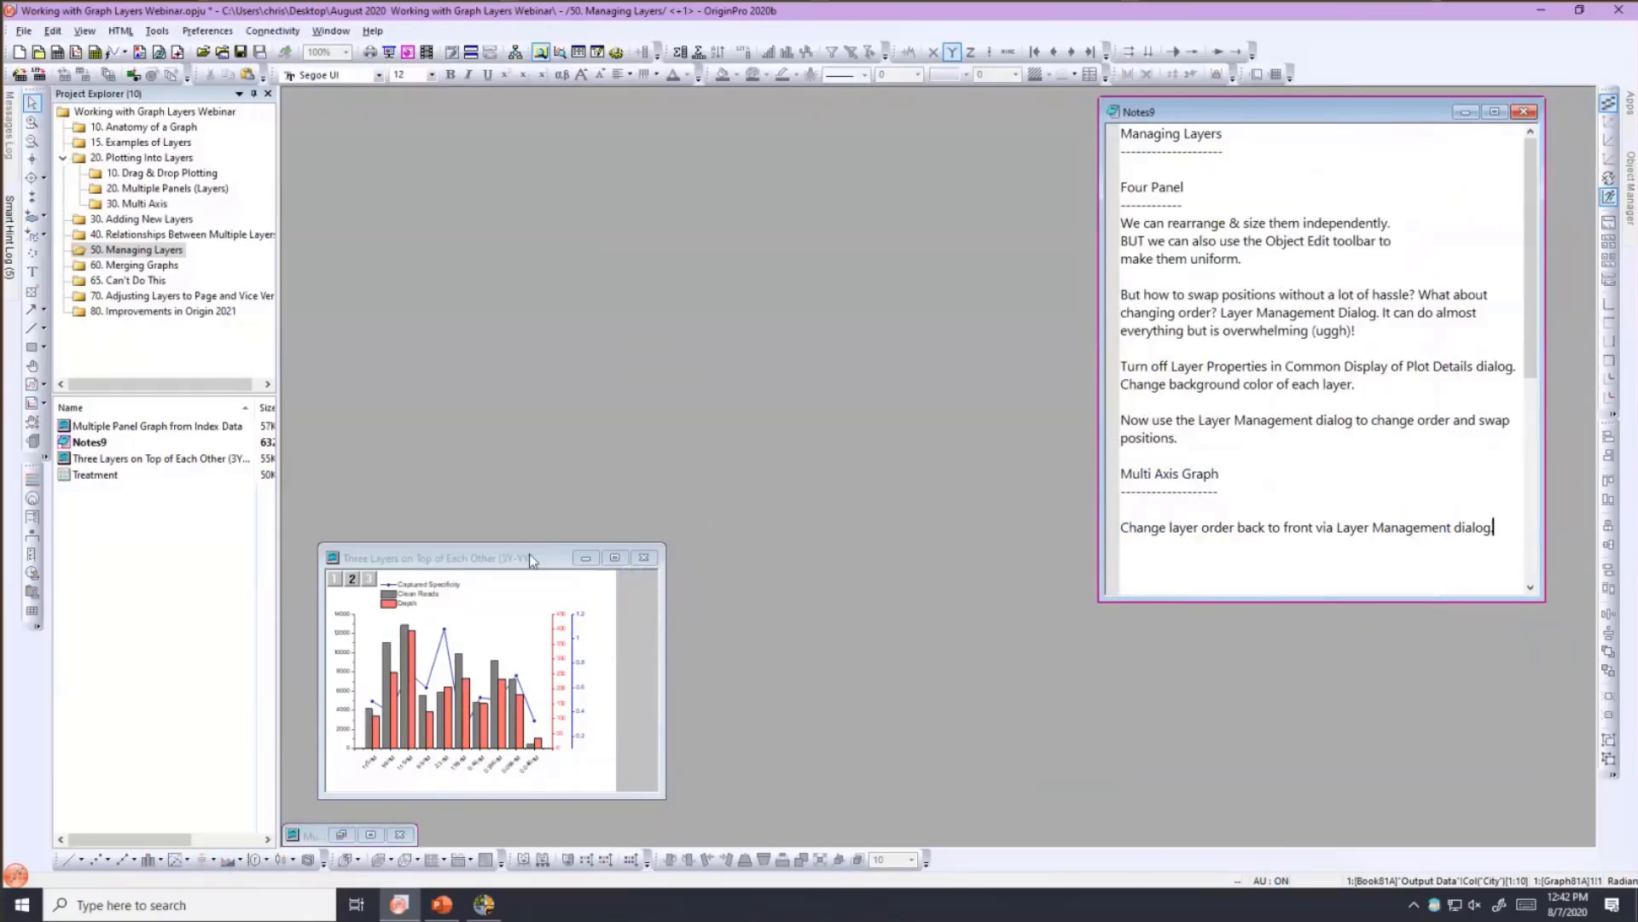
drag(529, 553, 540, 96)
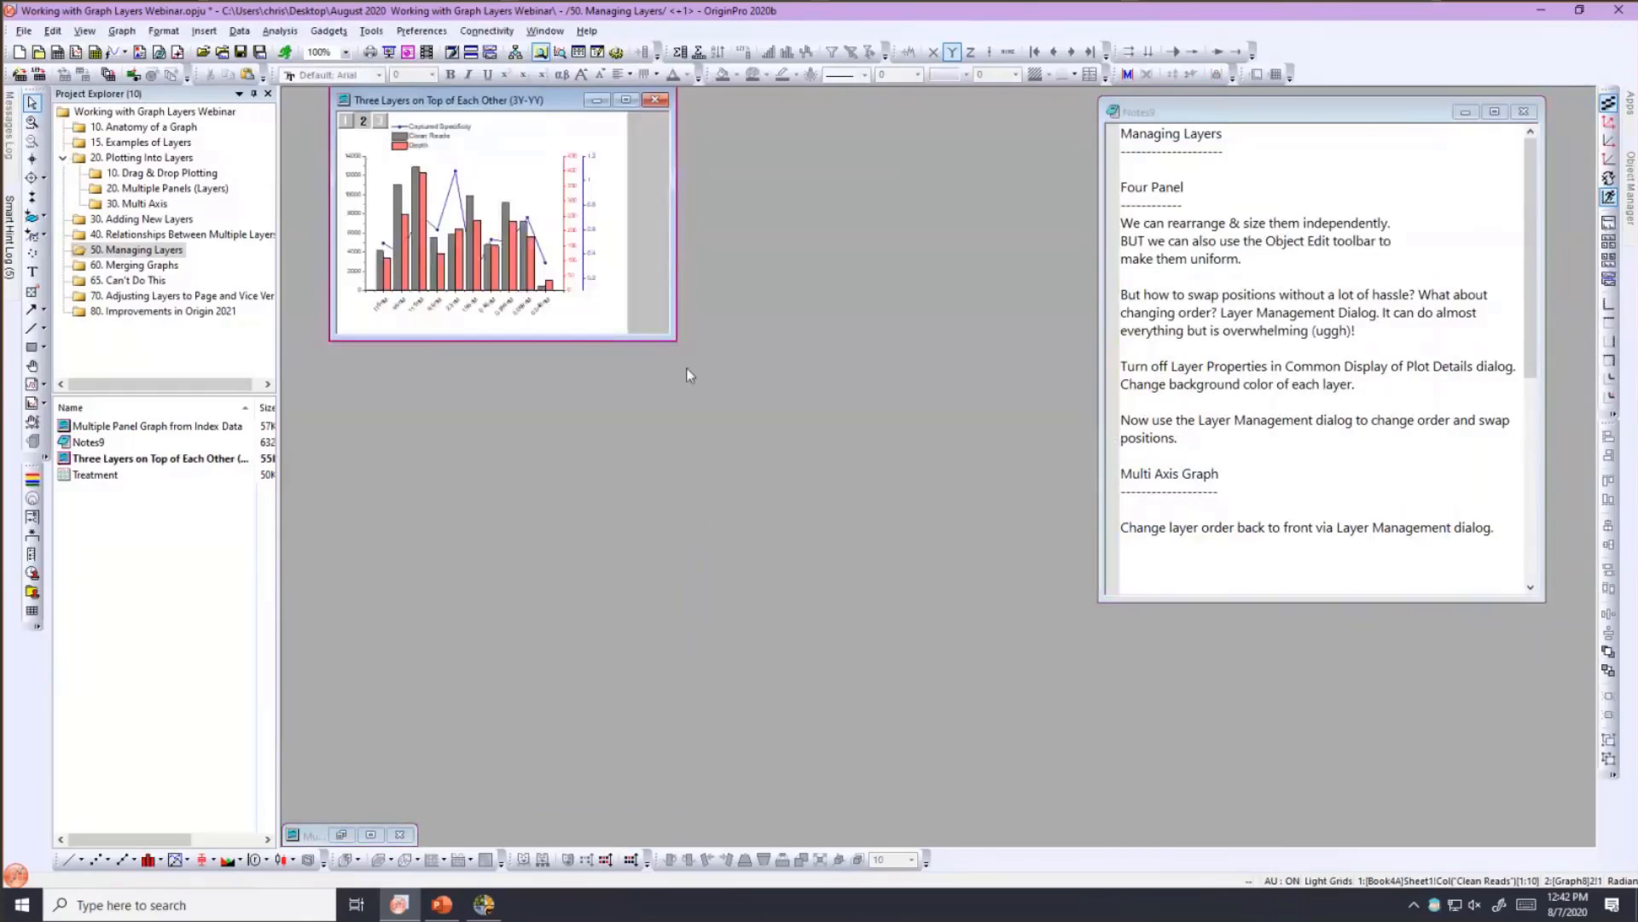
drag(671, 336, 1025, 653)
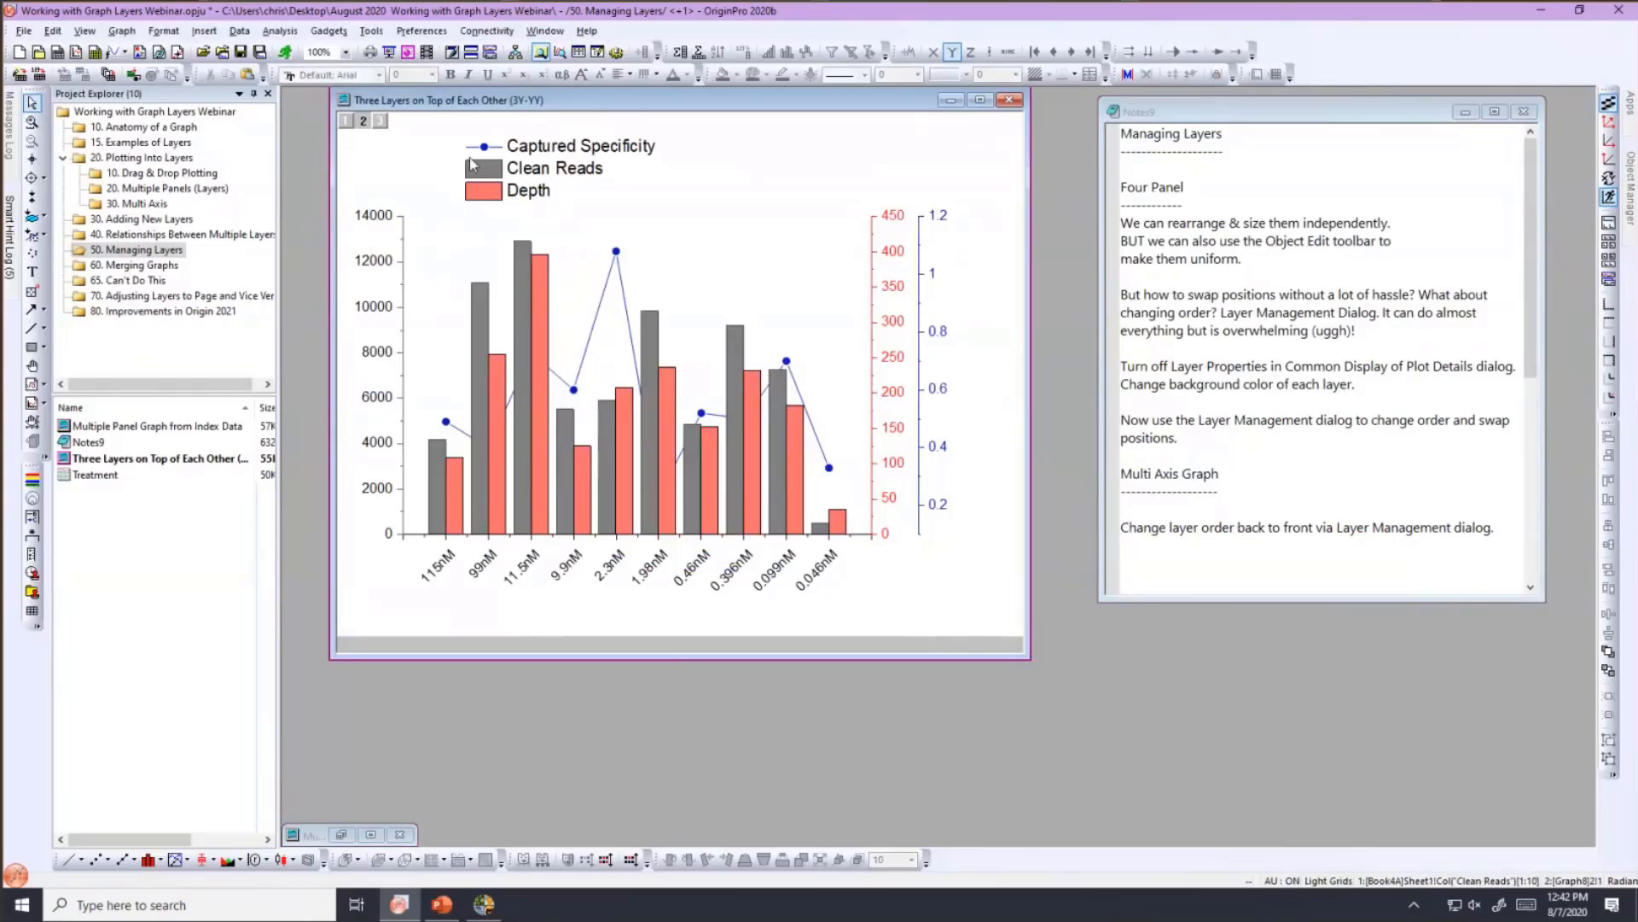
- In Layer Management for the three-layer graph, move Layer1 to the end of the layer order, allowing the link to break
click(346, 122)
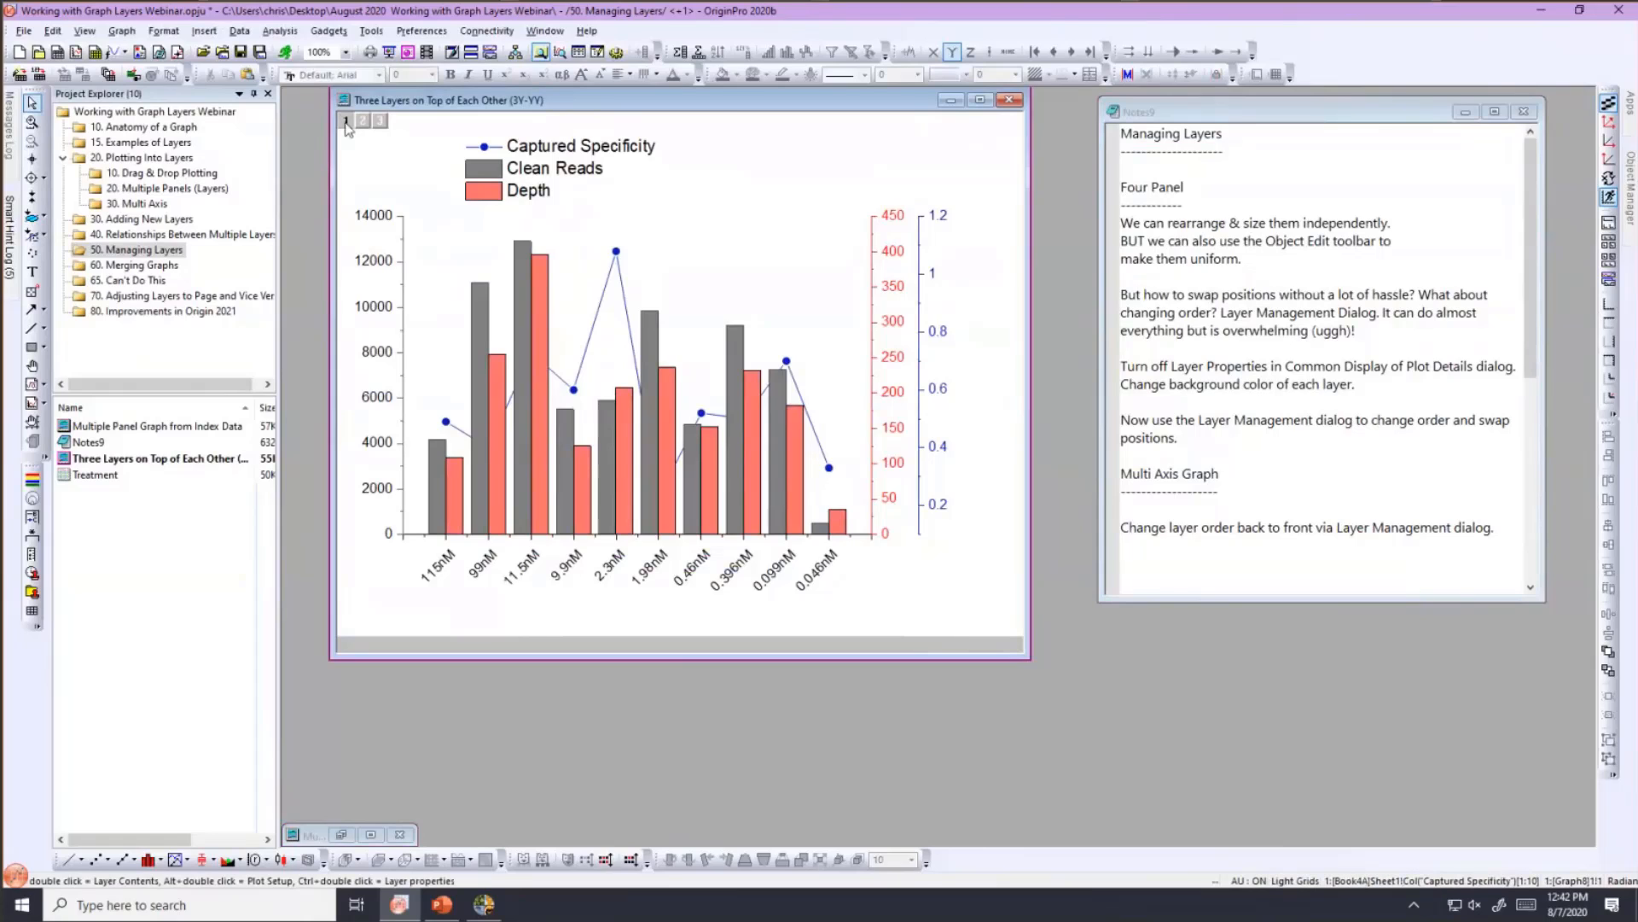
right_click(345, 122)
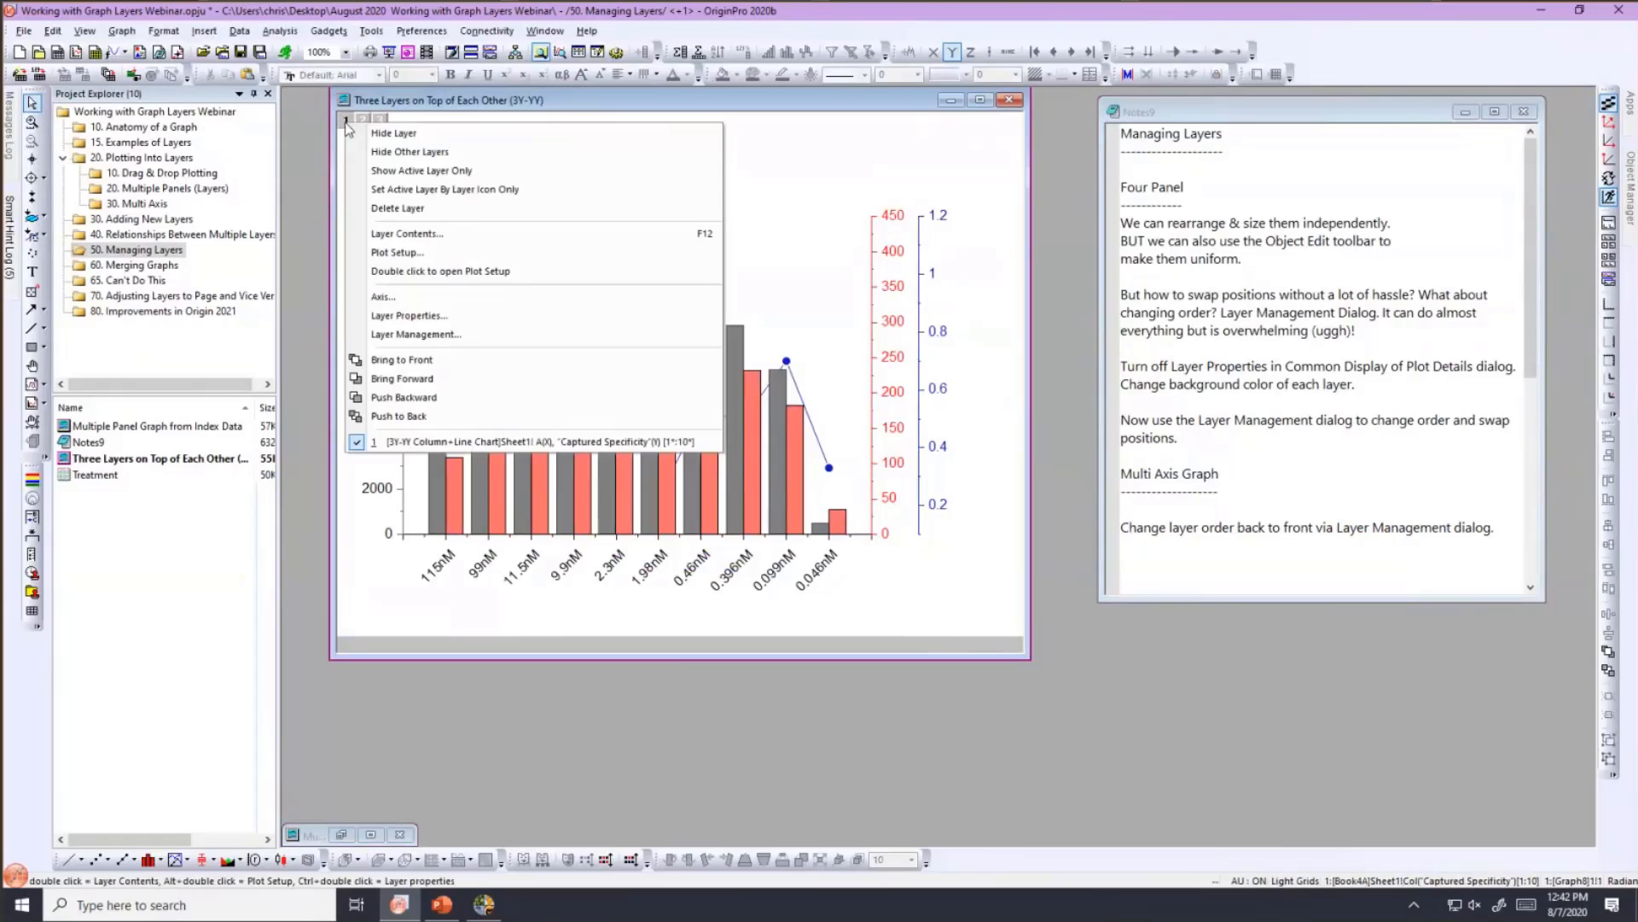
click(365, 336)
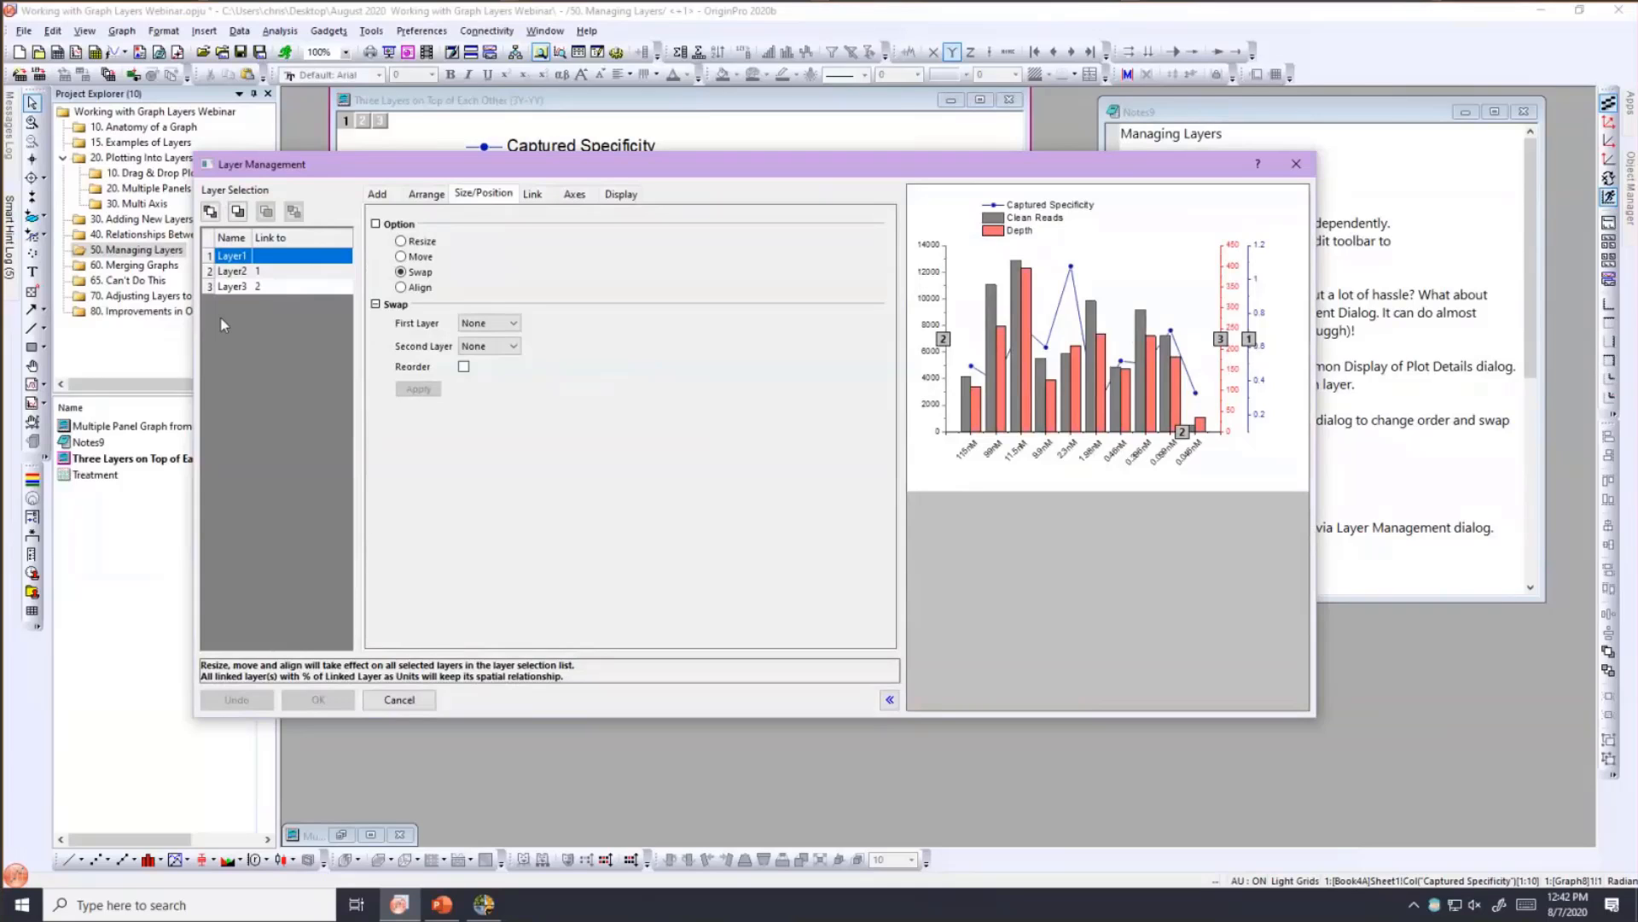
drag(207, 262, 208, 304)
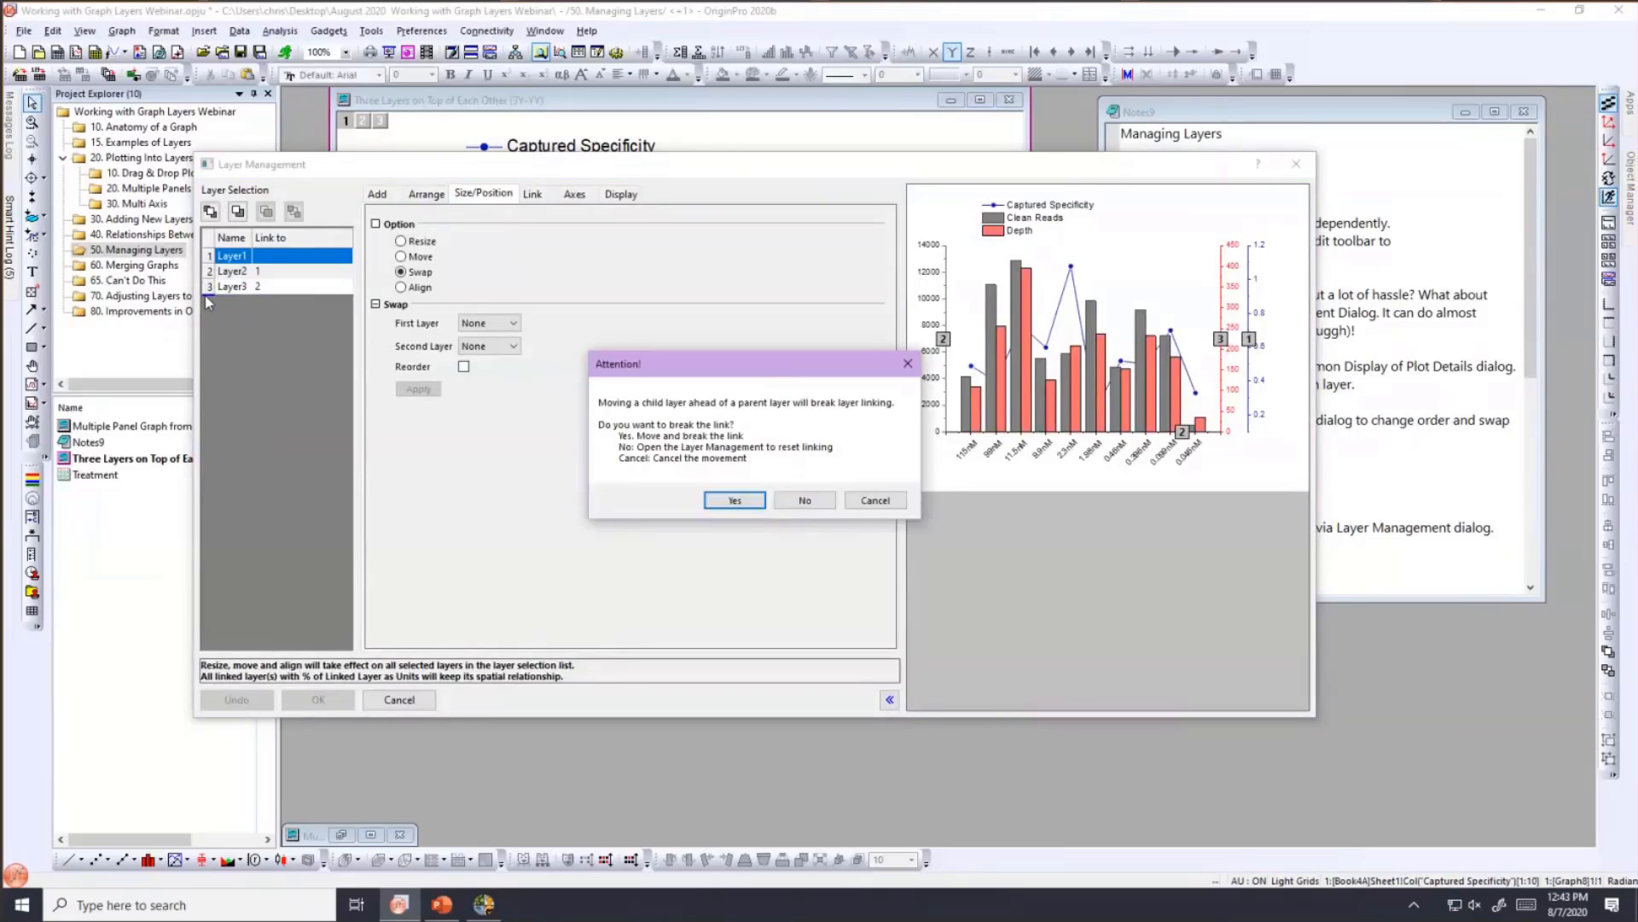
click(733, 500)
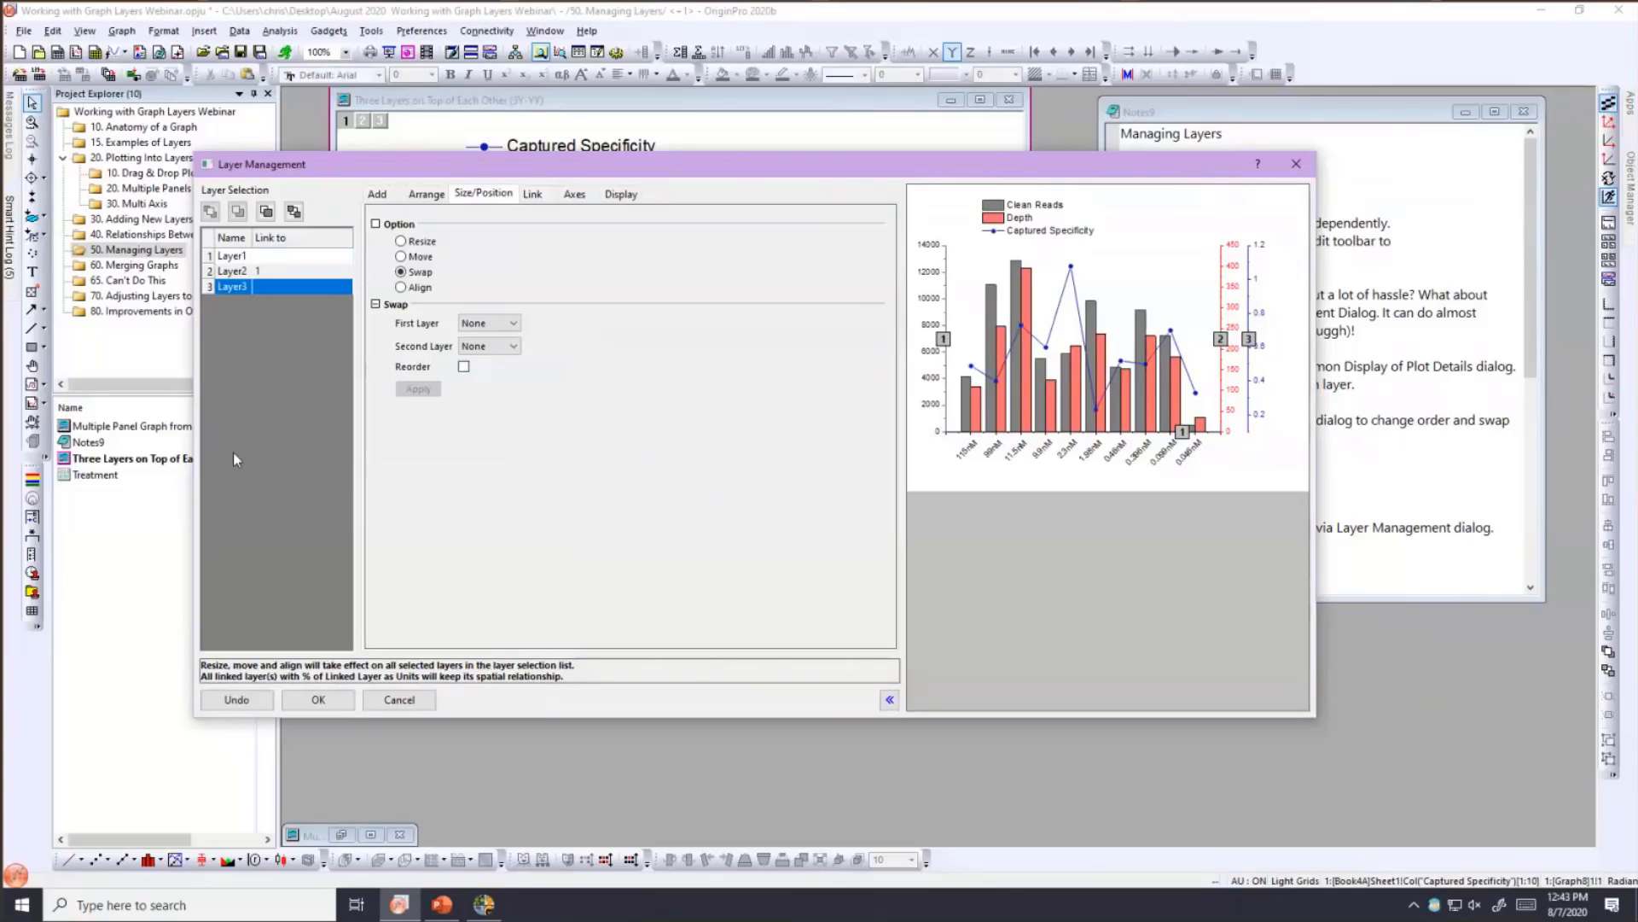
- Link Layer3 to layer 1 with a Straight(1 to 1) X axis link, and apply the layer changes to the graph
click(227, 273)
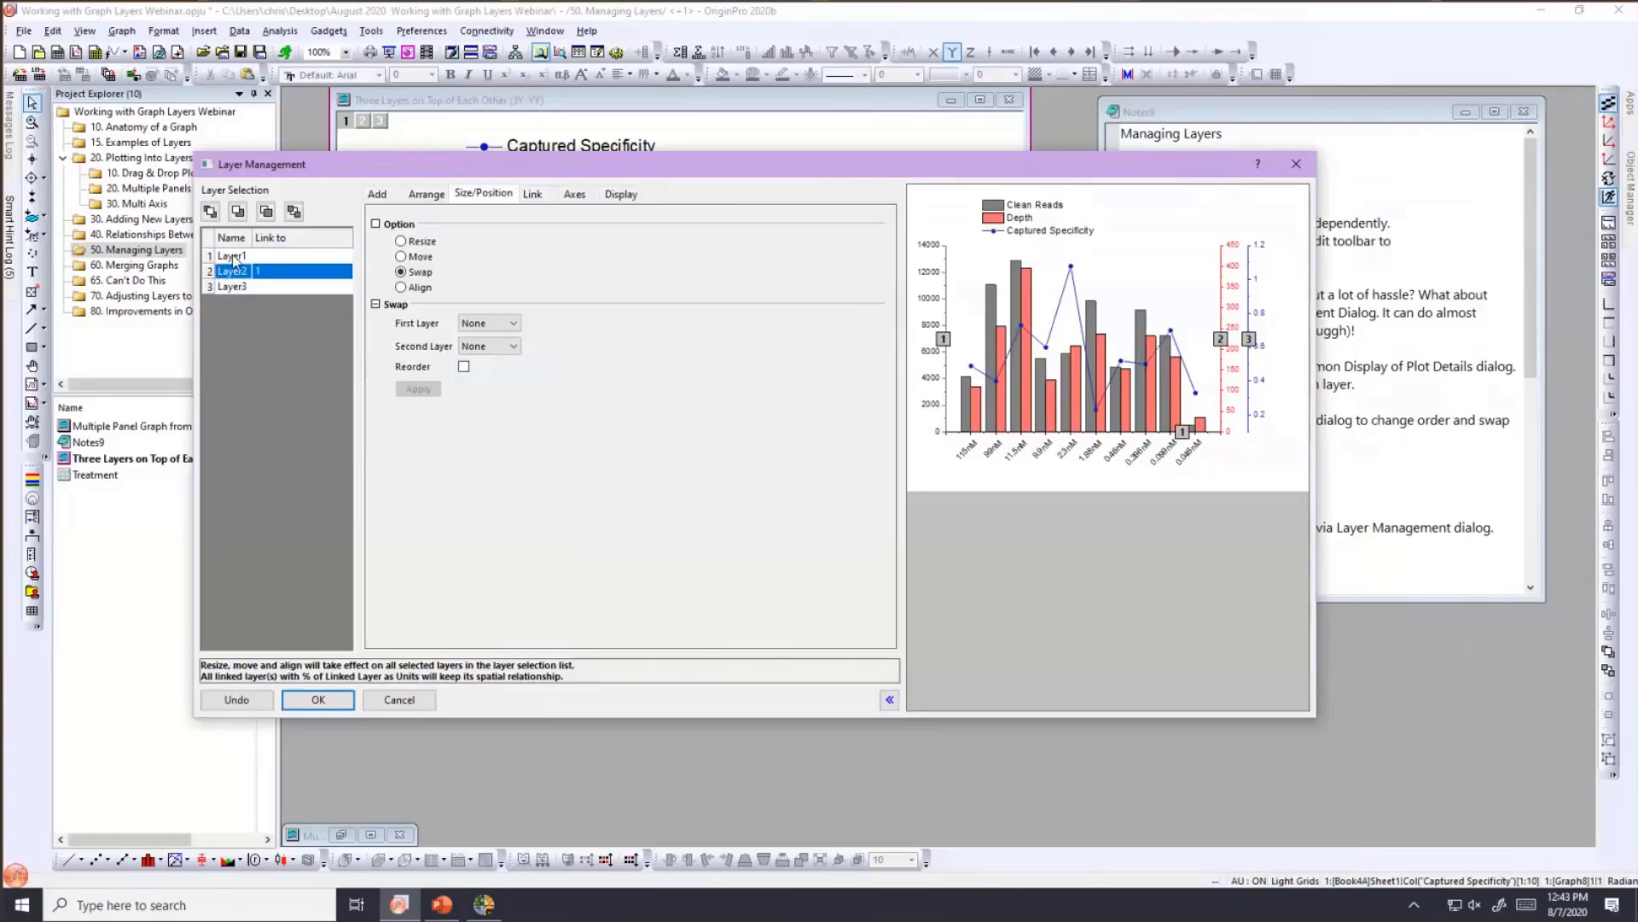
click(233, 257)
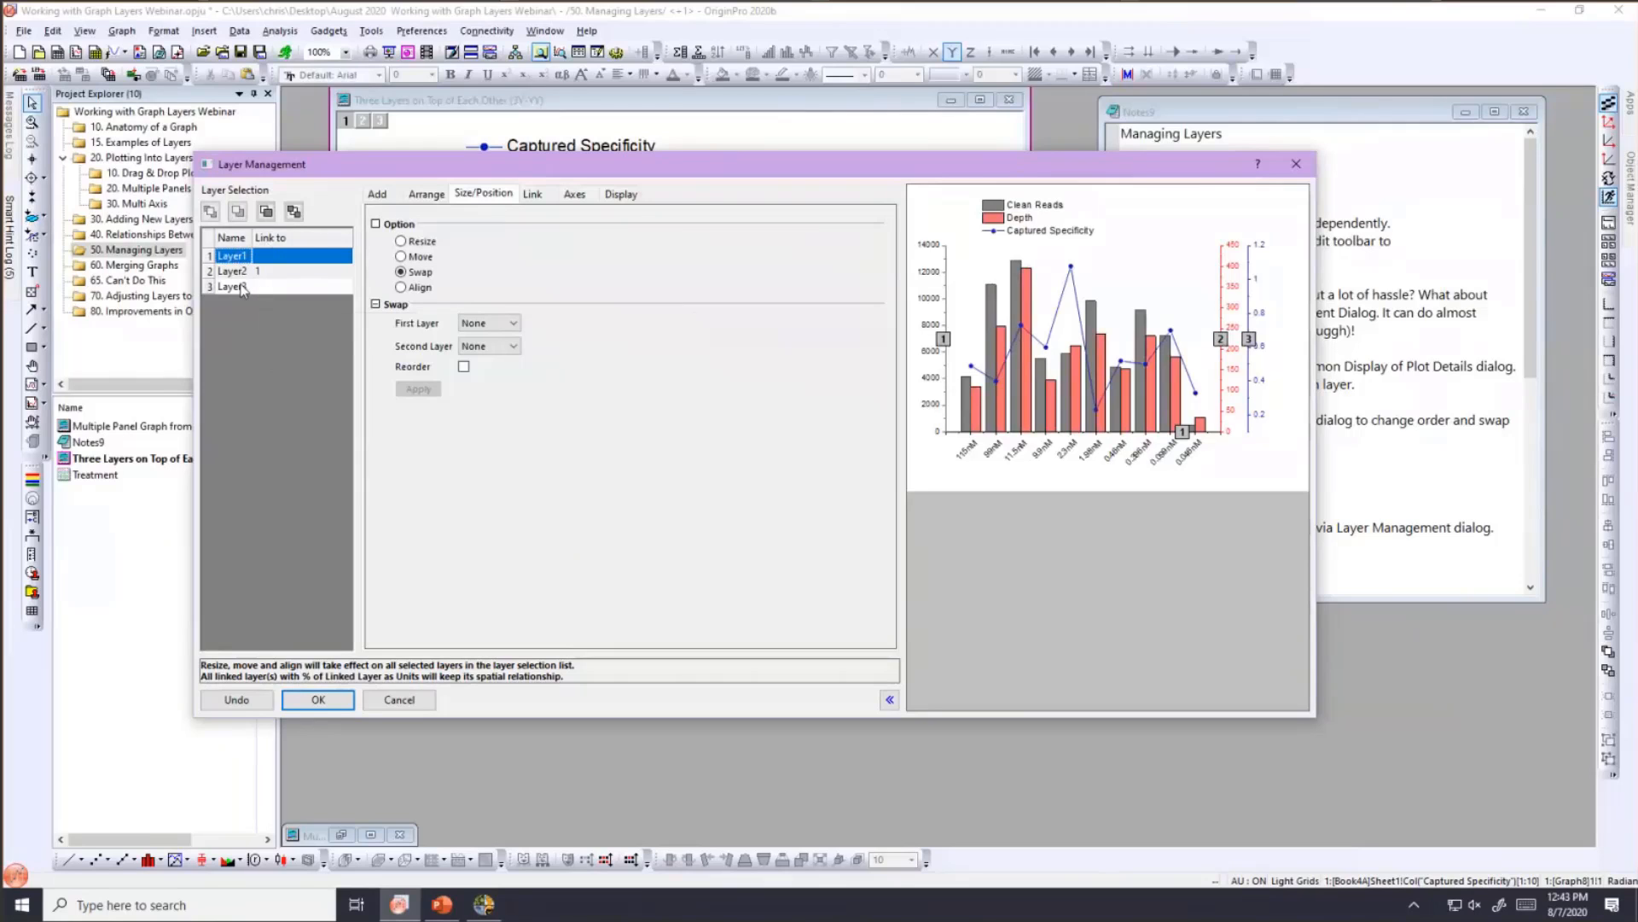
click(243, 288)
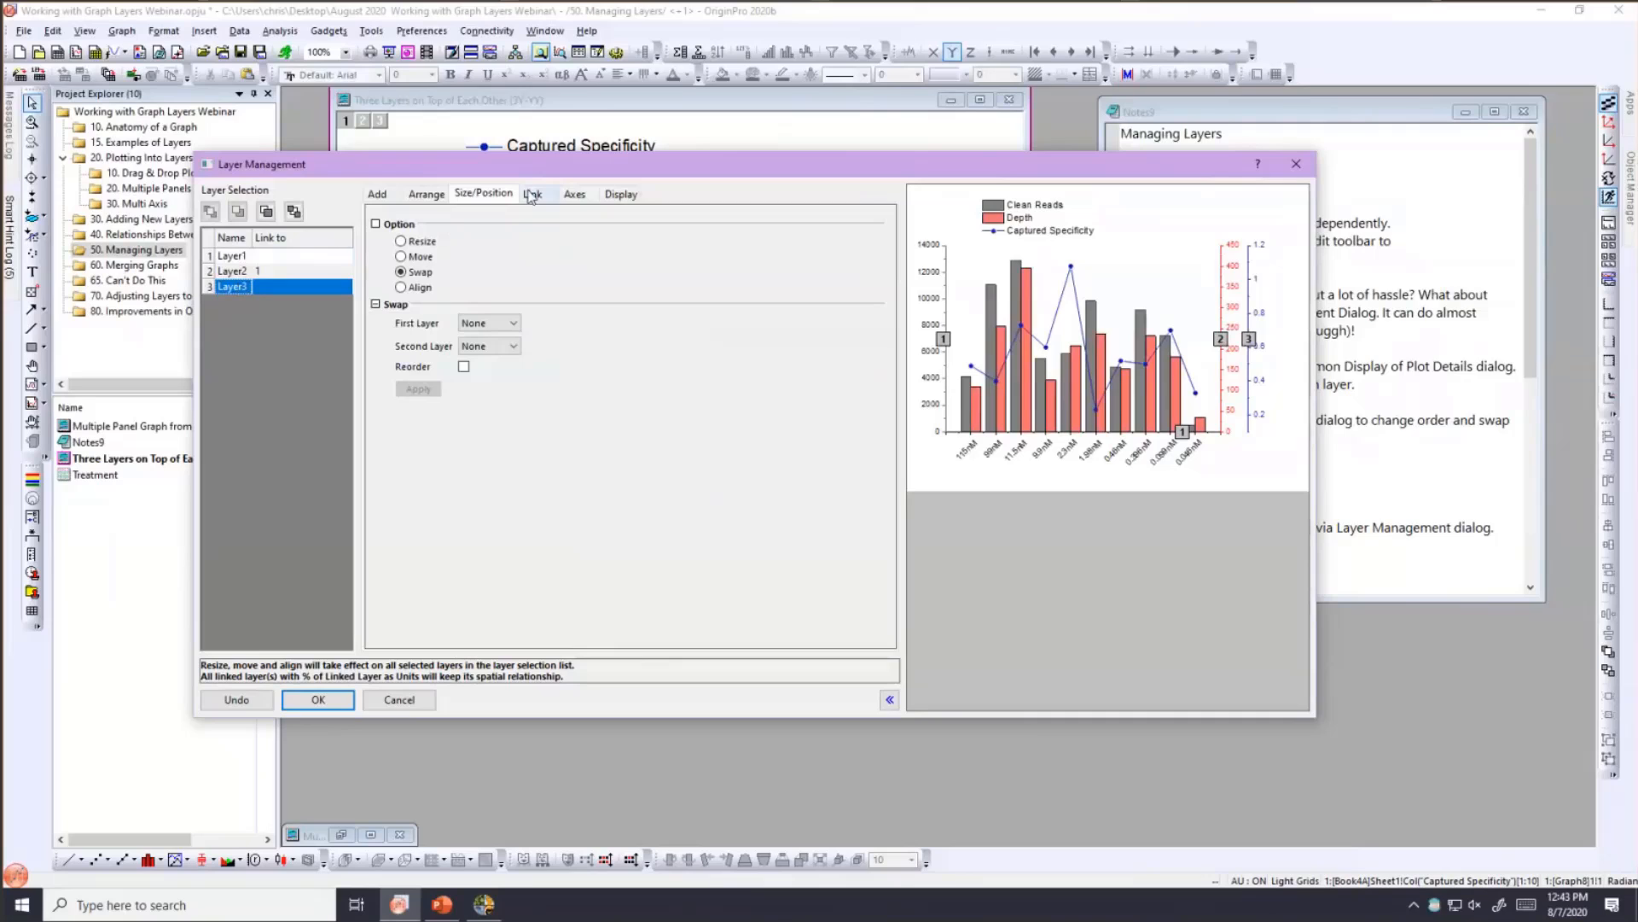
click(538, 194)
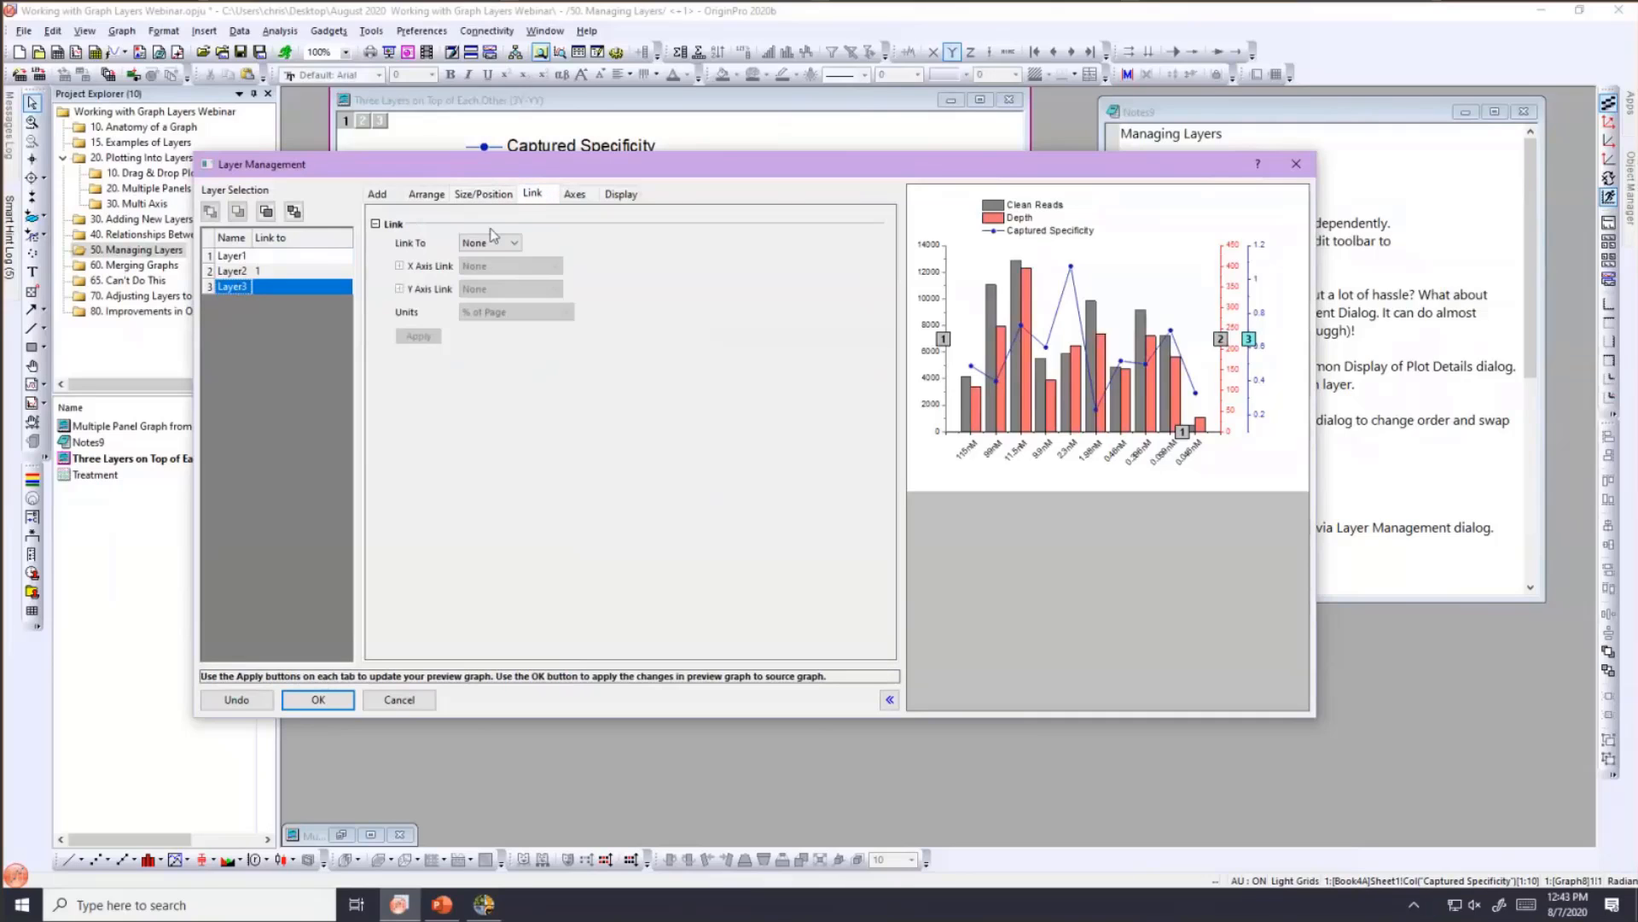
click(492, 242)
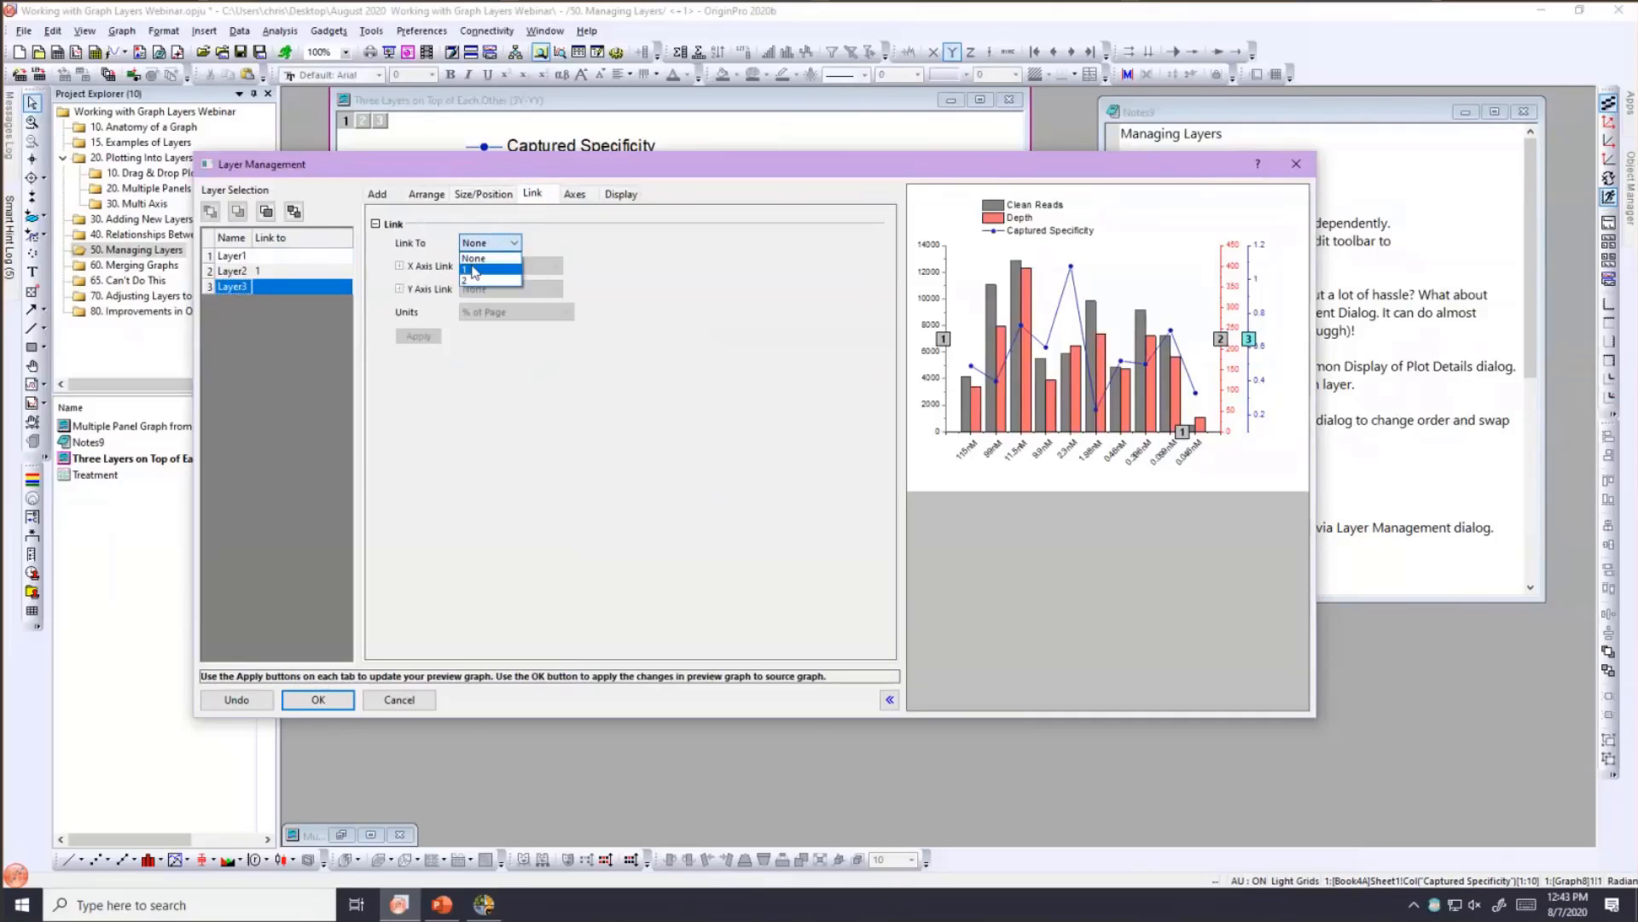
click(472, 270)
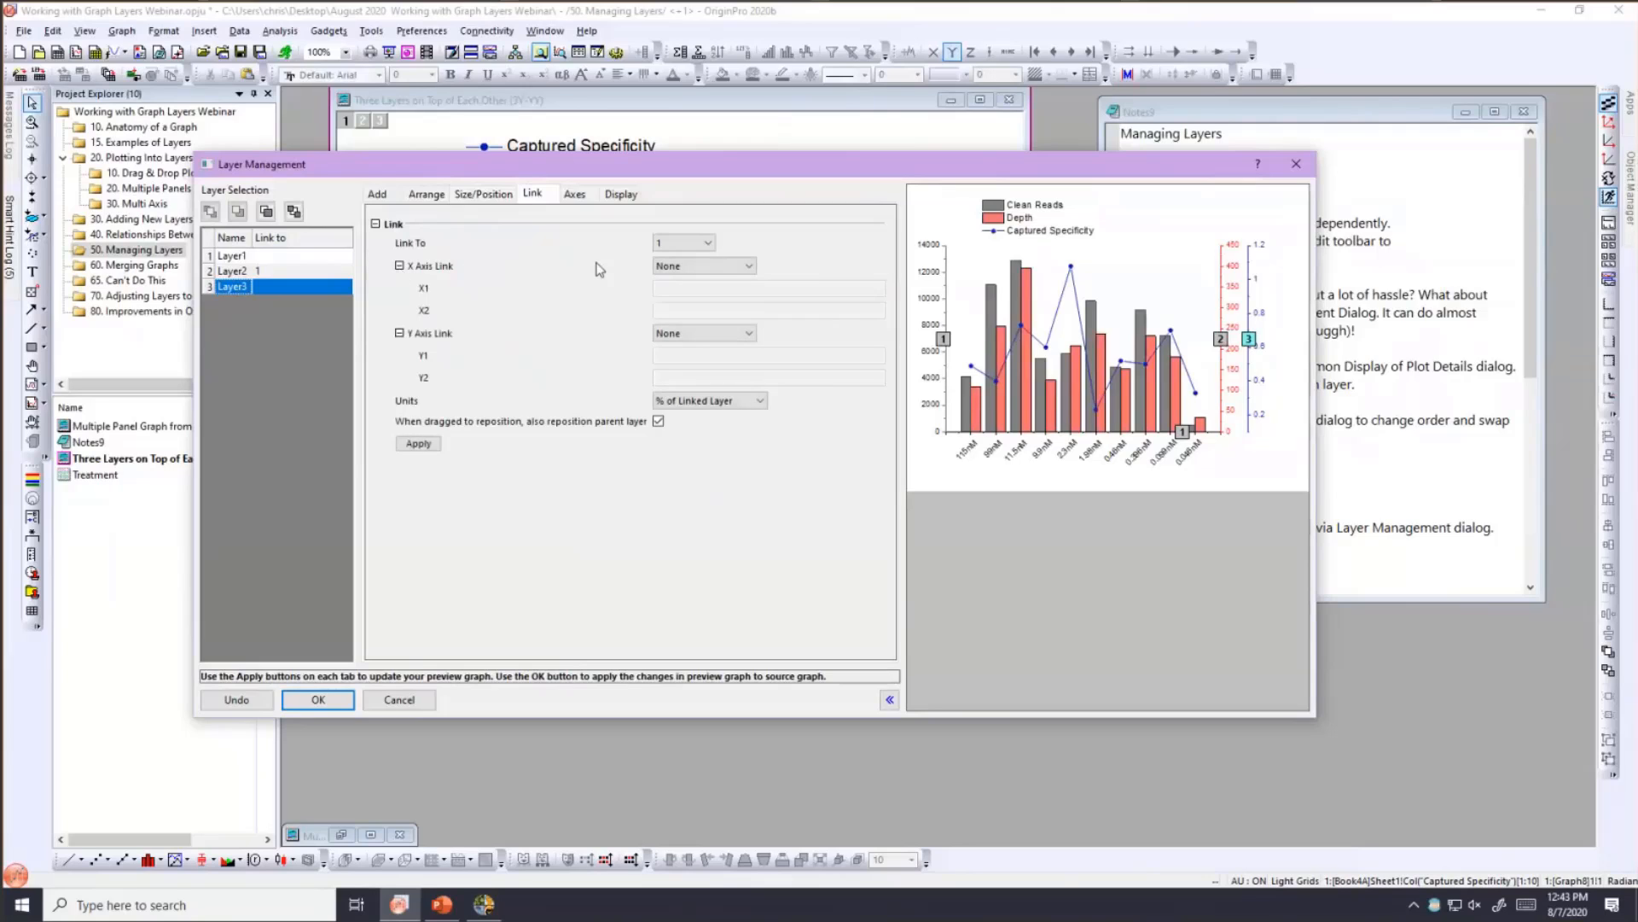
click(665, 268)
click(683, 278)
click(416, 442)
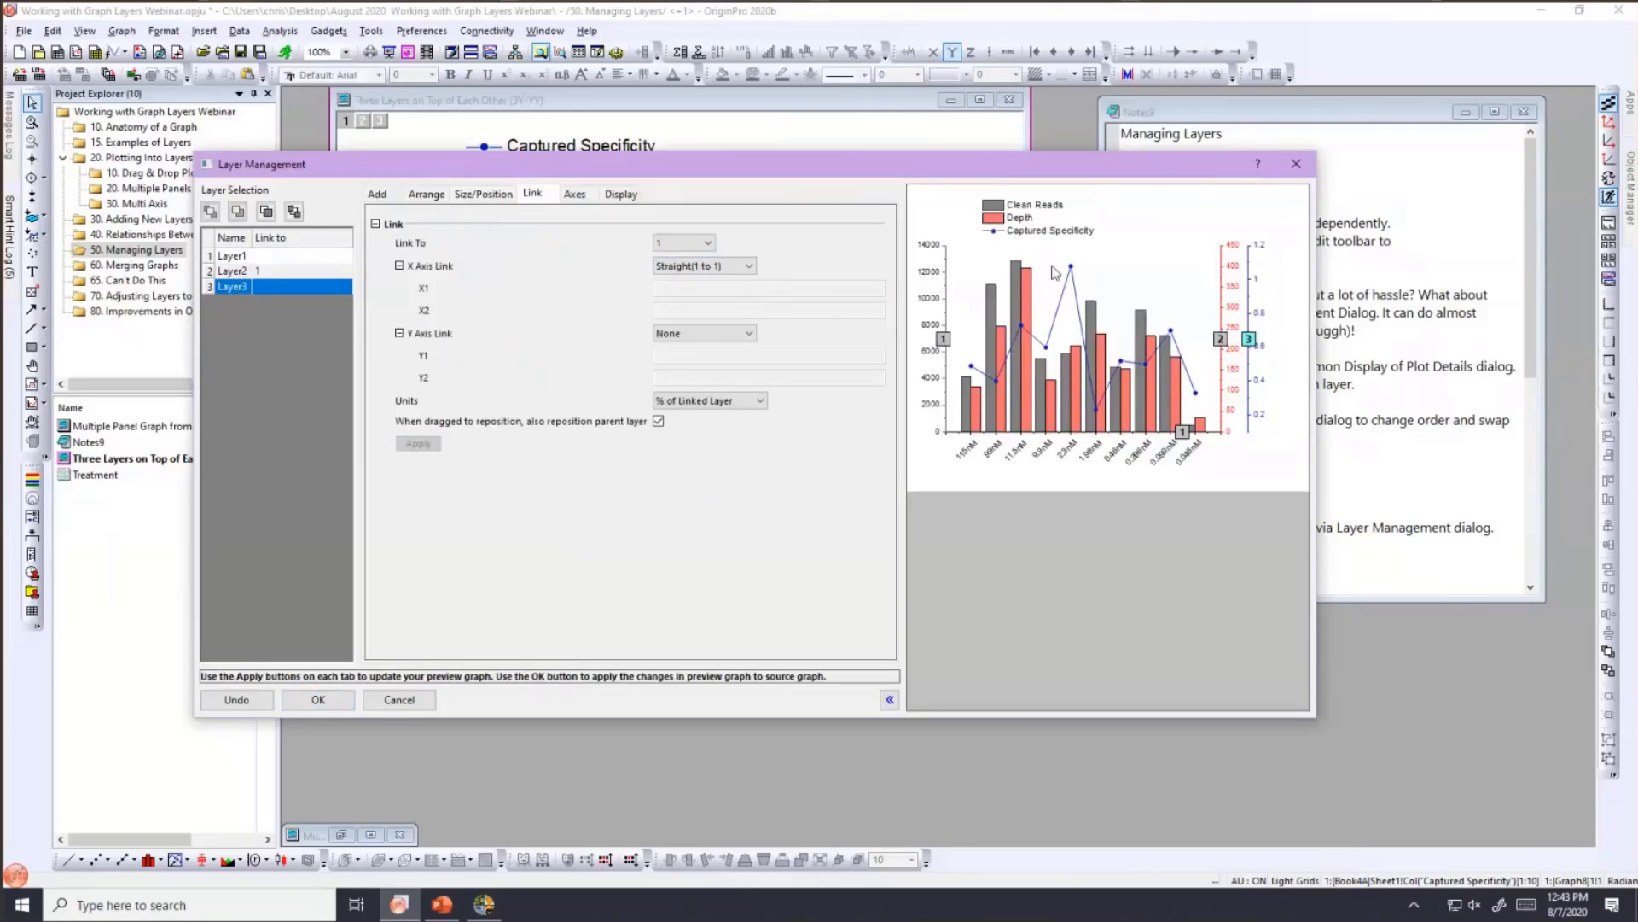
click(309, 699)
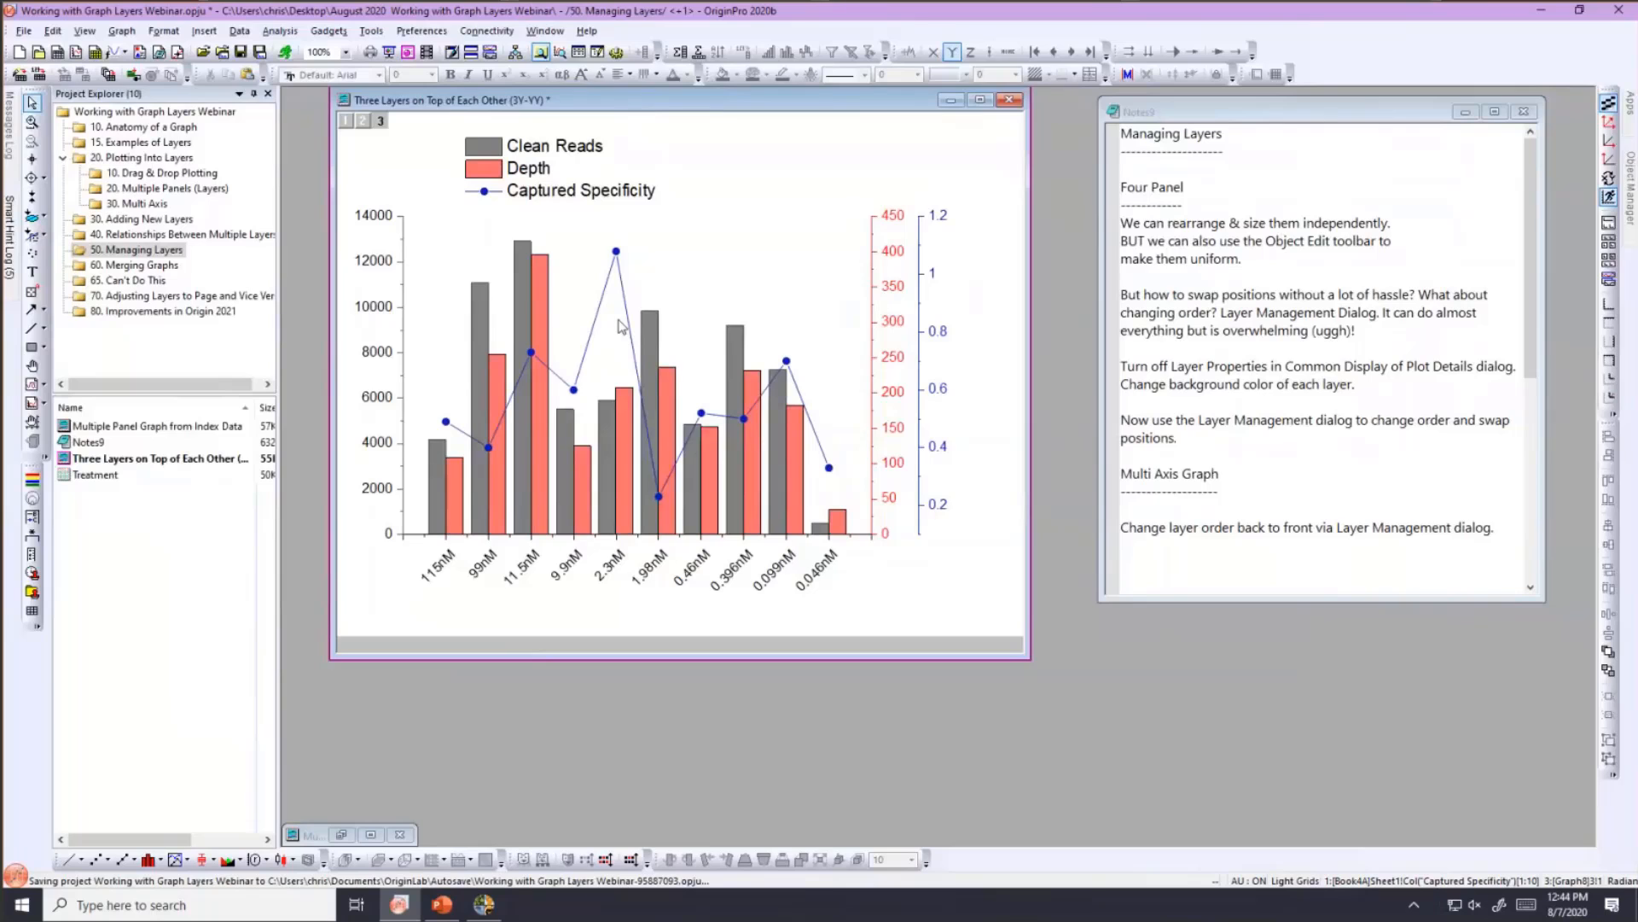
- Restore the minimized four-panel graph, place it below the three-layer graph, and make the three-layer graph active
drag(644, 100, 658, 155)
click(348, 834)
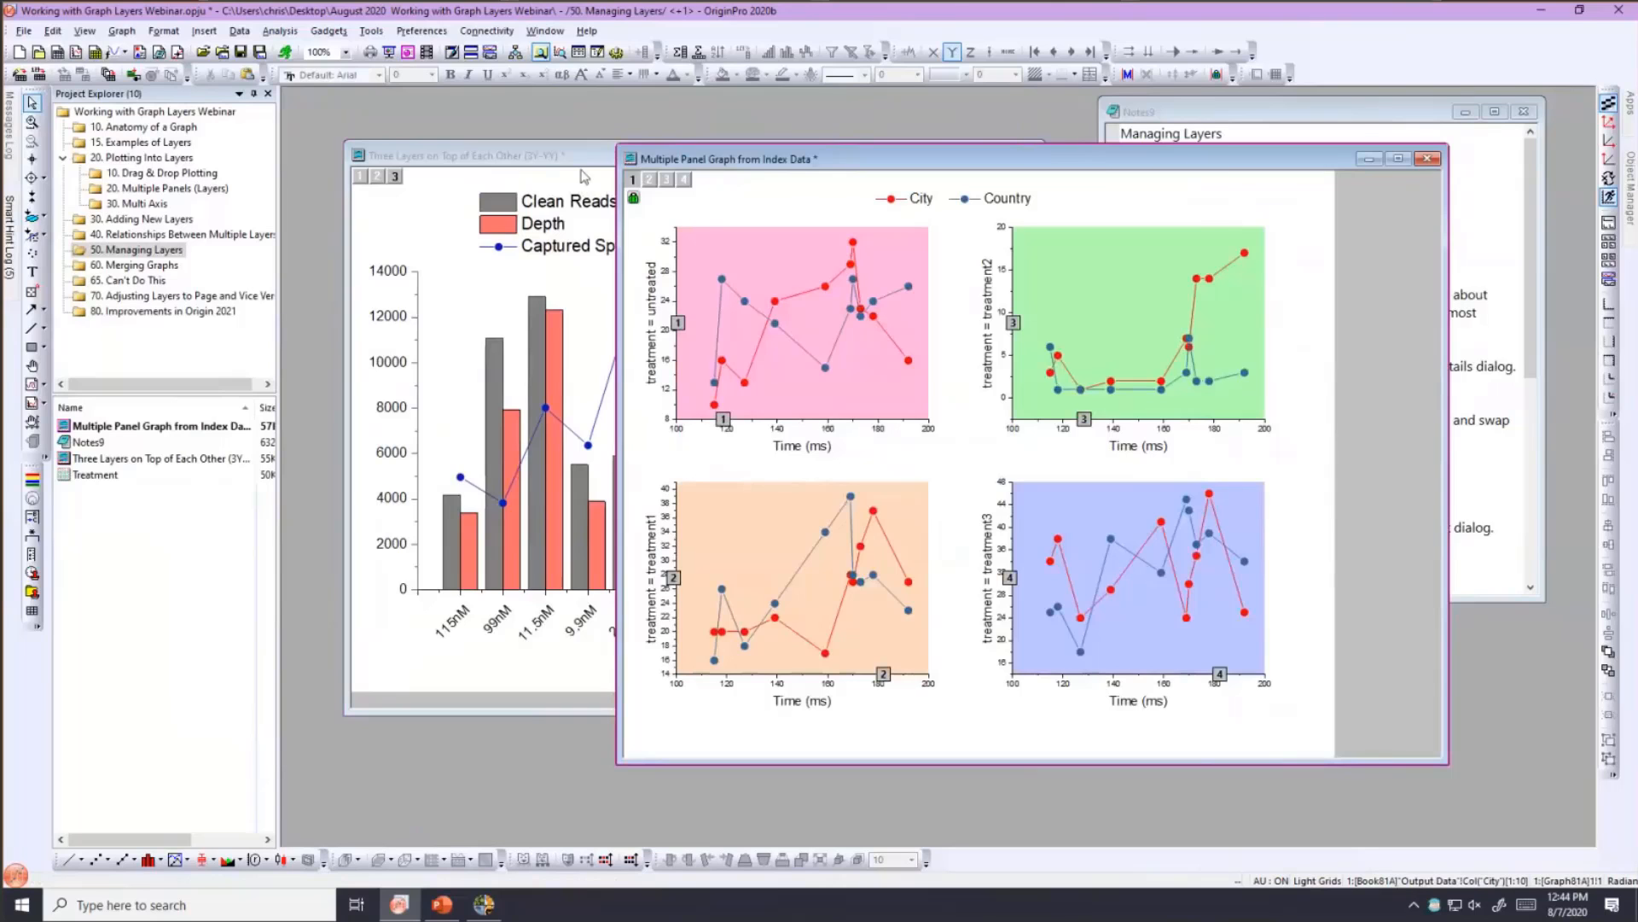
drag(831, 160, 800, 559)
click(637, 148)
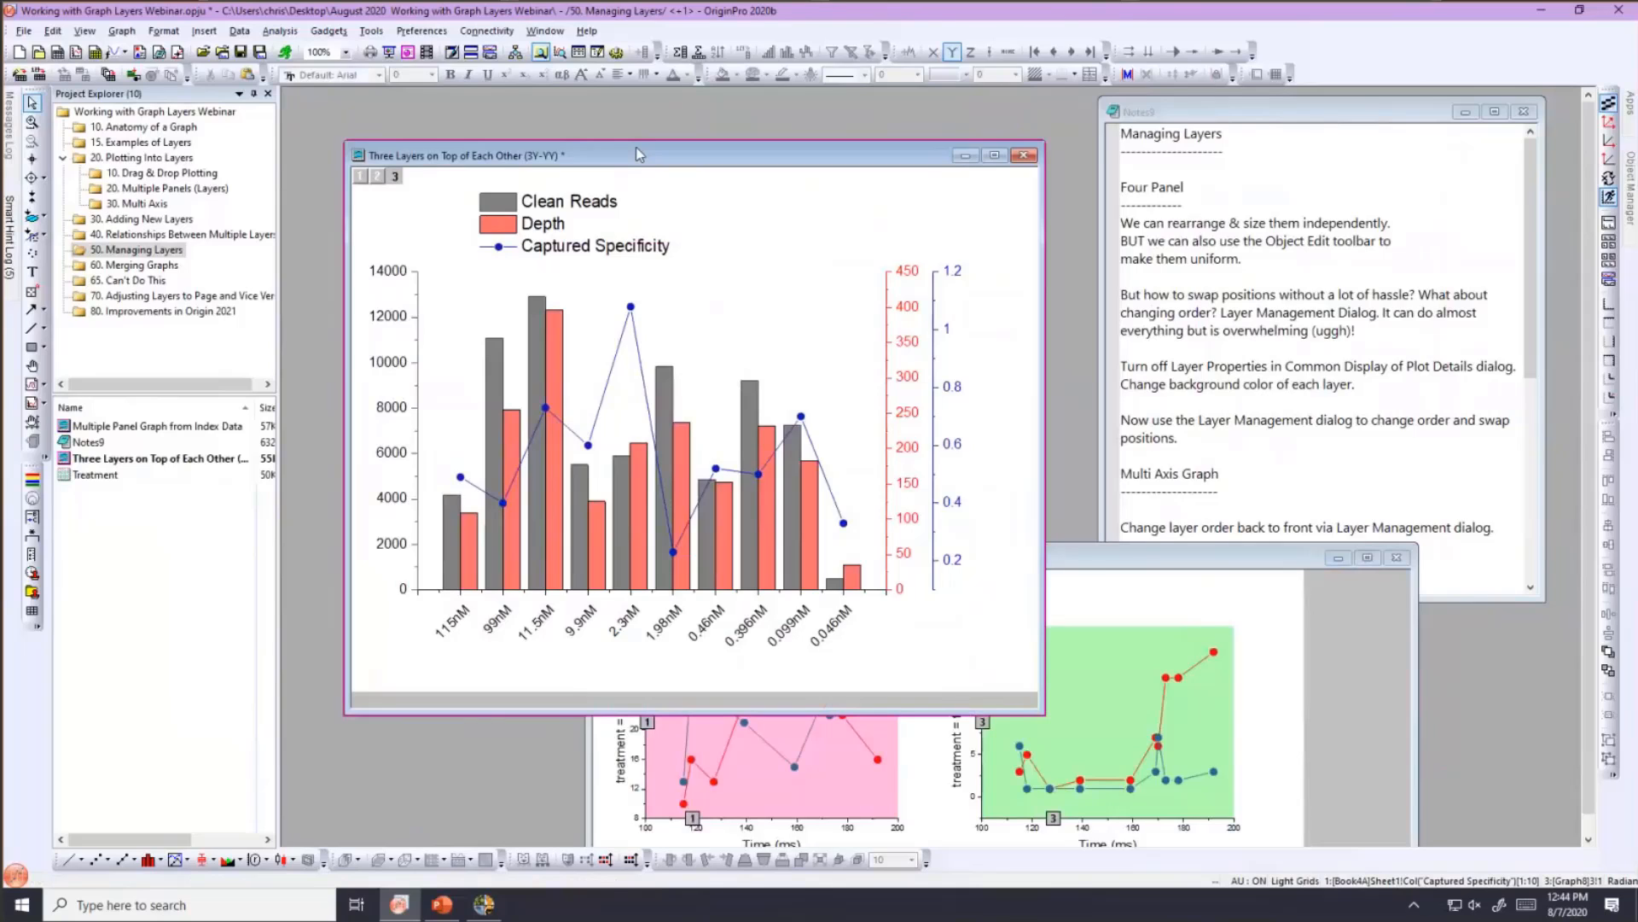
- Open the 60. Merging Graphs project folder and minimize the merged graph to uncover the source graphs and notes
click(127, 272)
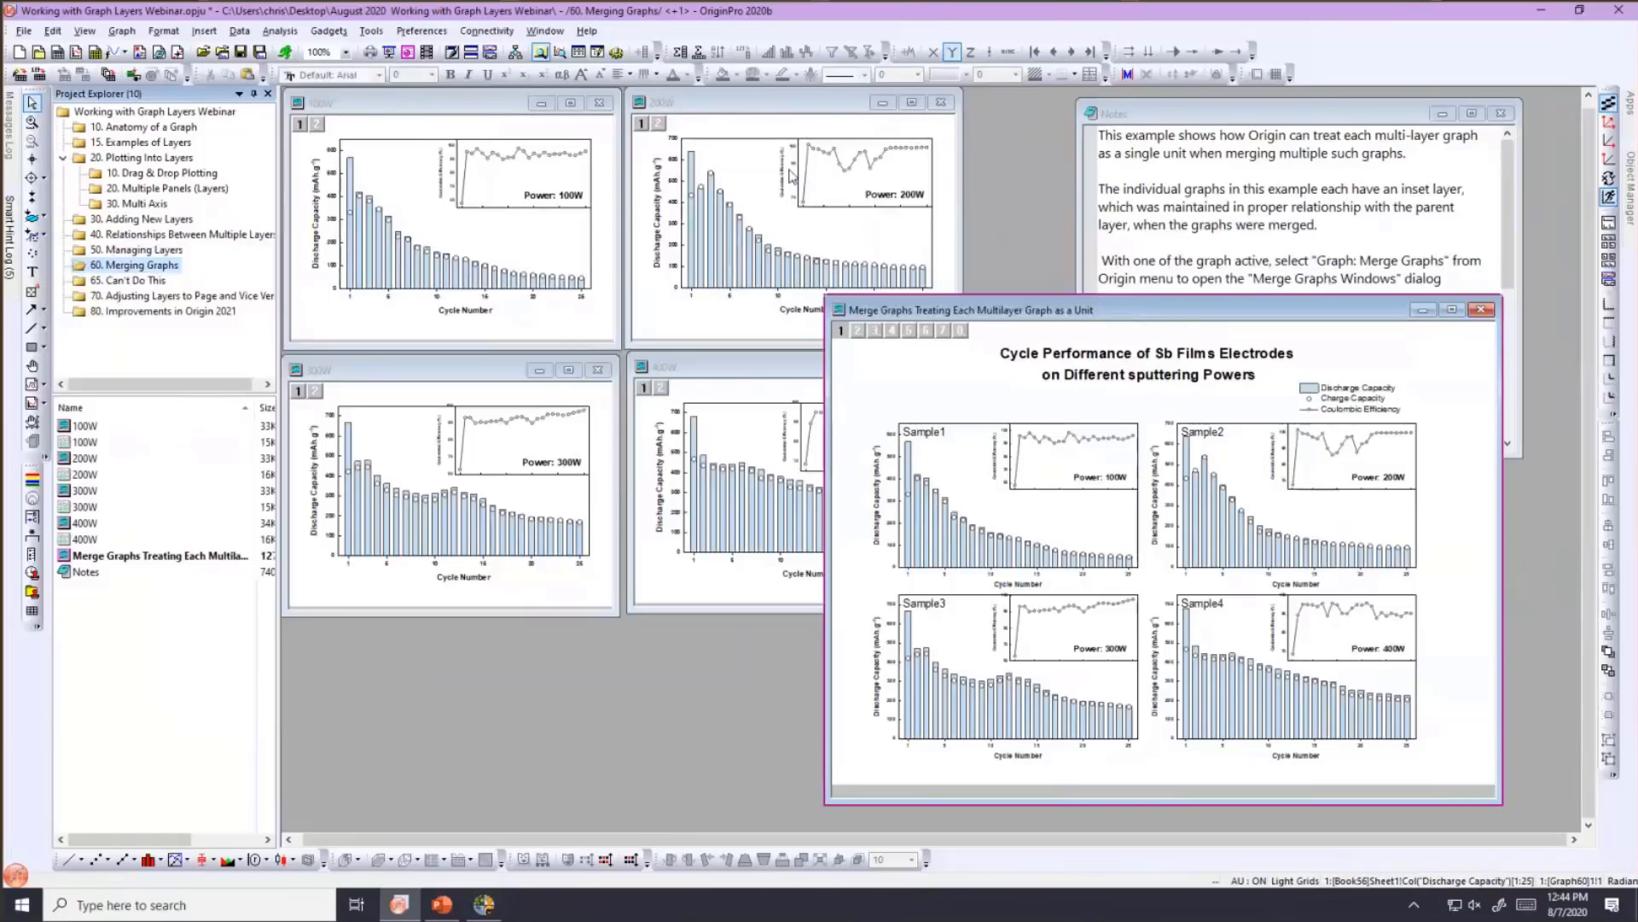
drag(1014, 311, 683, 163)
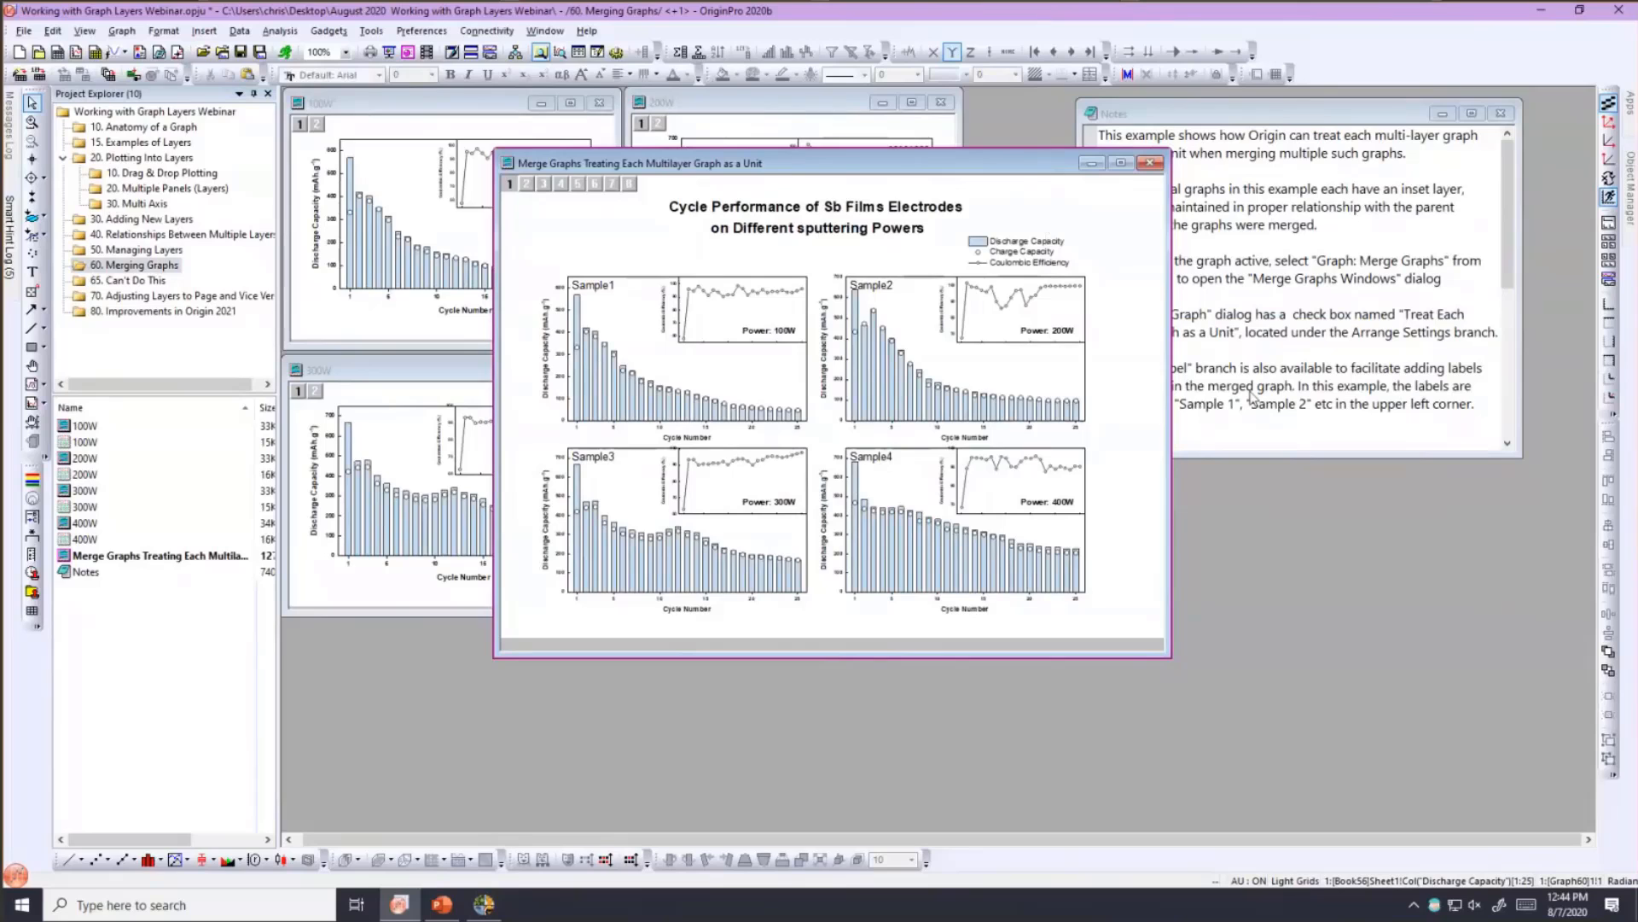
drag(1126, 163, 1395, 395)
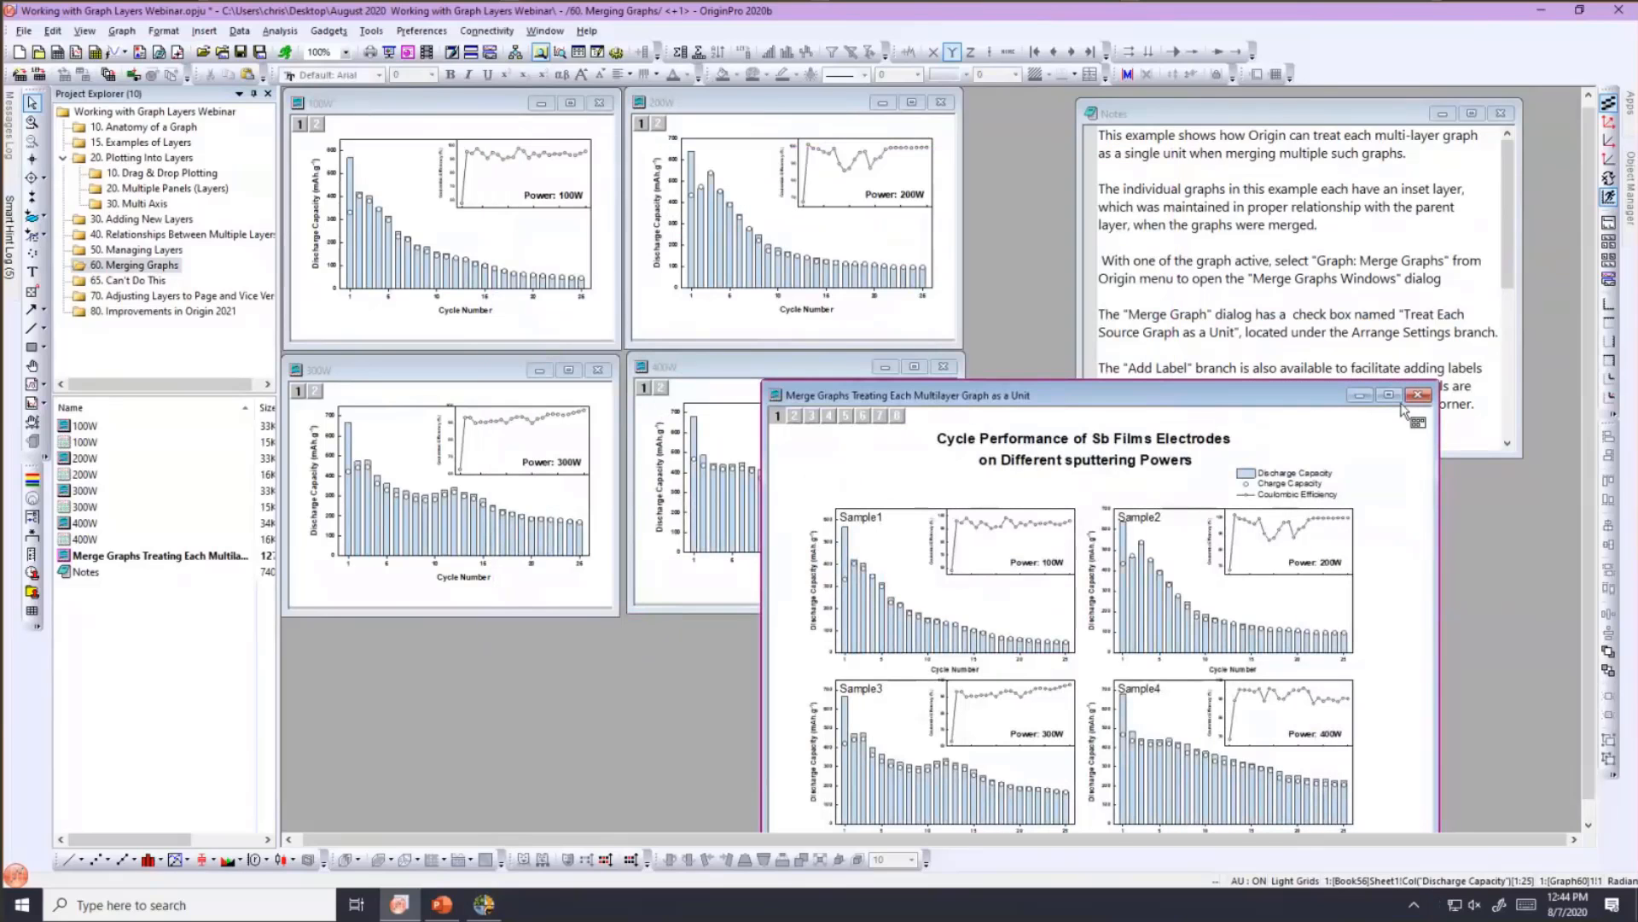
click(1360, 394)
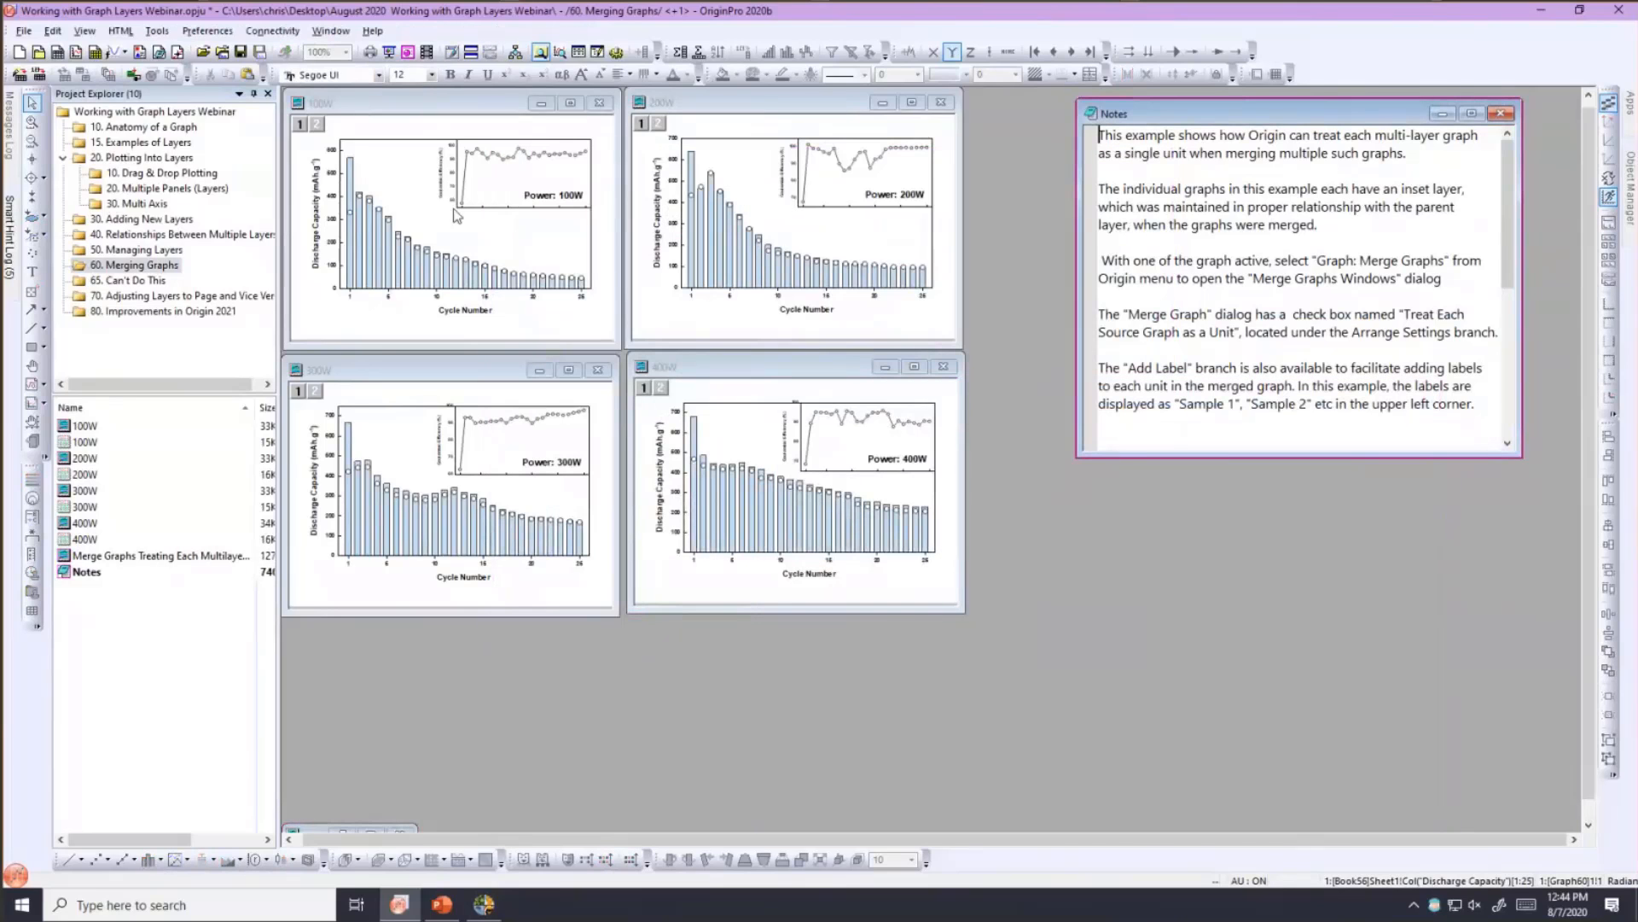
- Restore the Merge Graphs Treating Each Multilayer Graph as a Unit window and delete it from the project
key(XF86AudioLowerVolume)
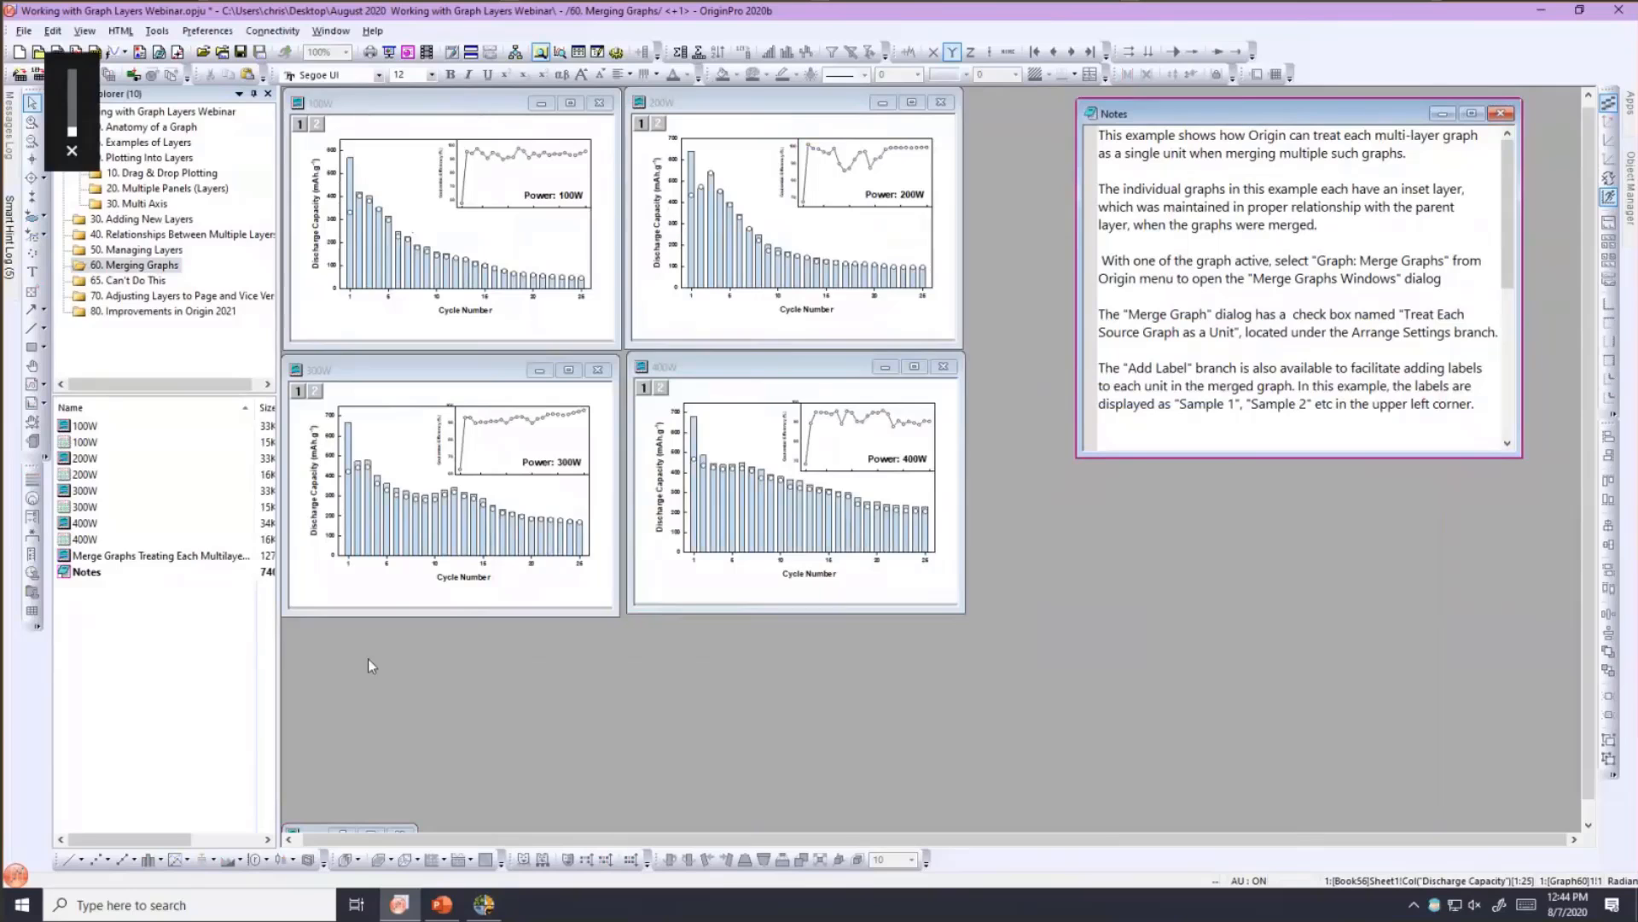
click(343, 833)
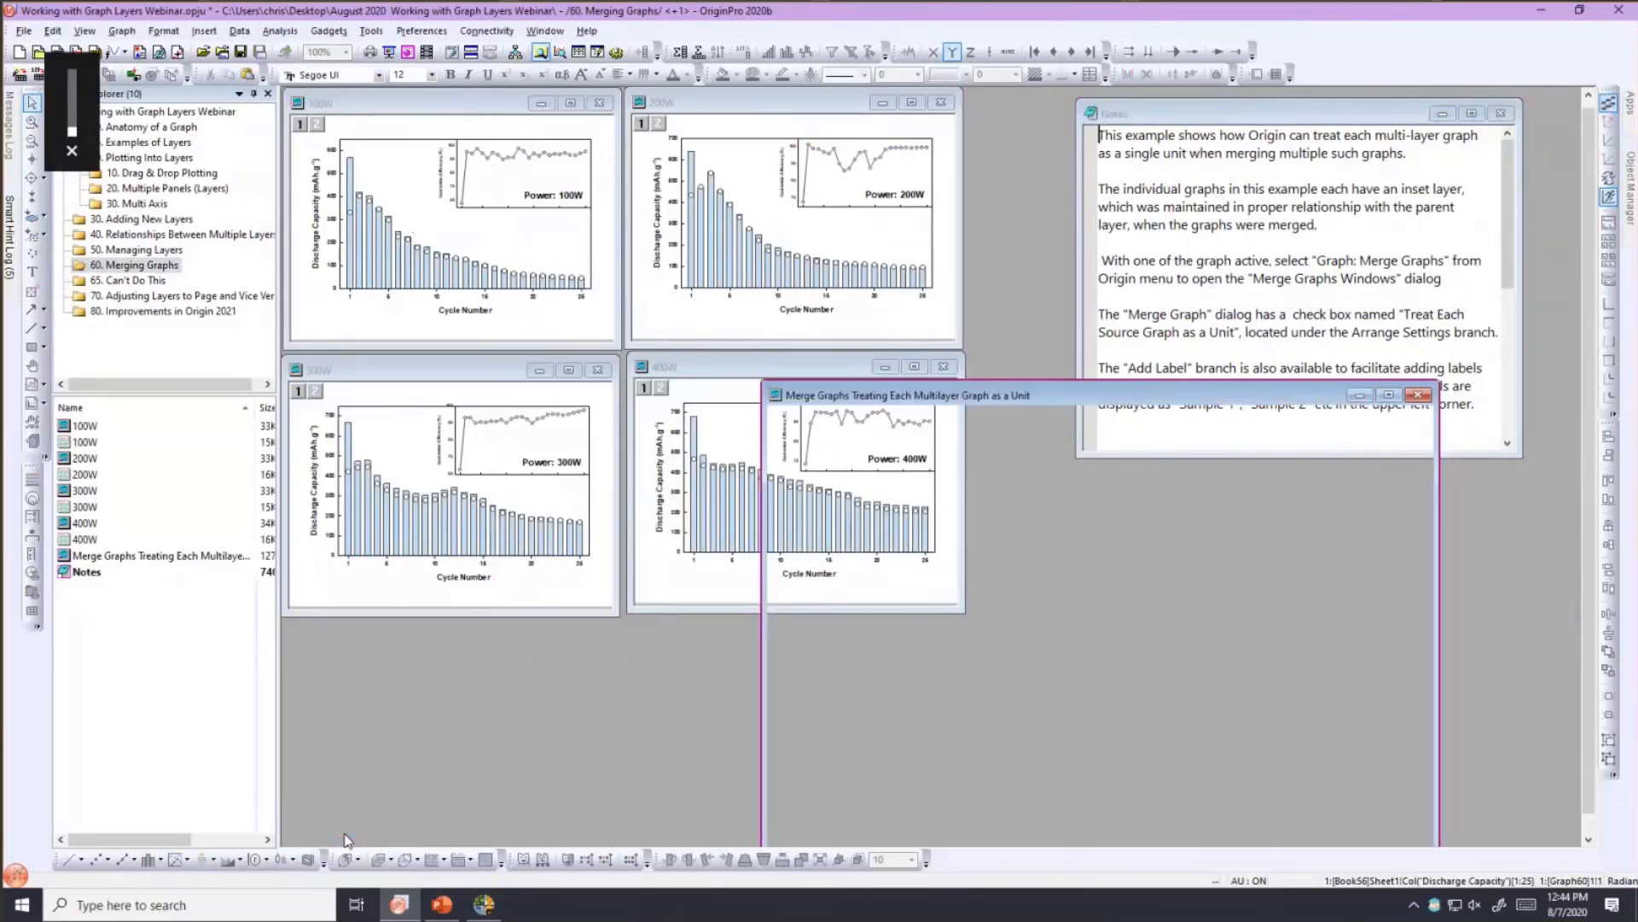
click(1416, 396)
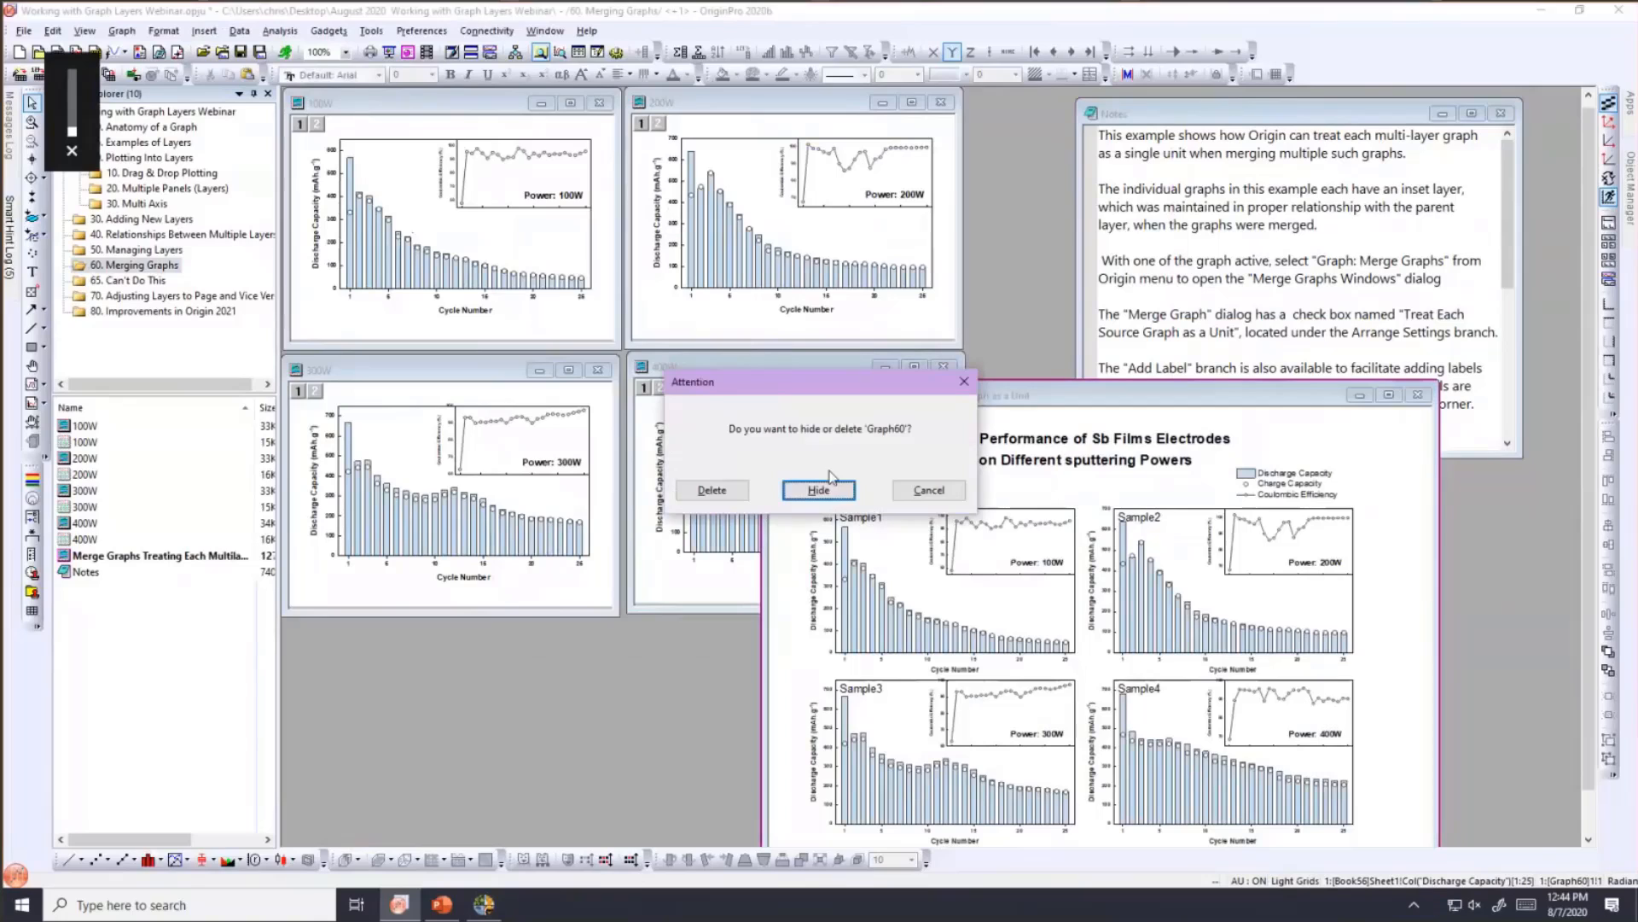
click(712, 490)
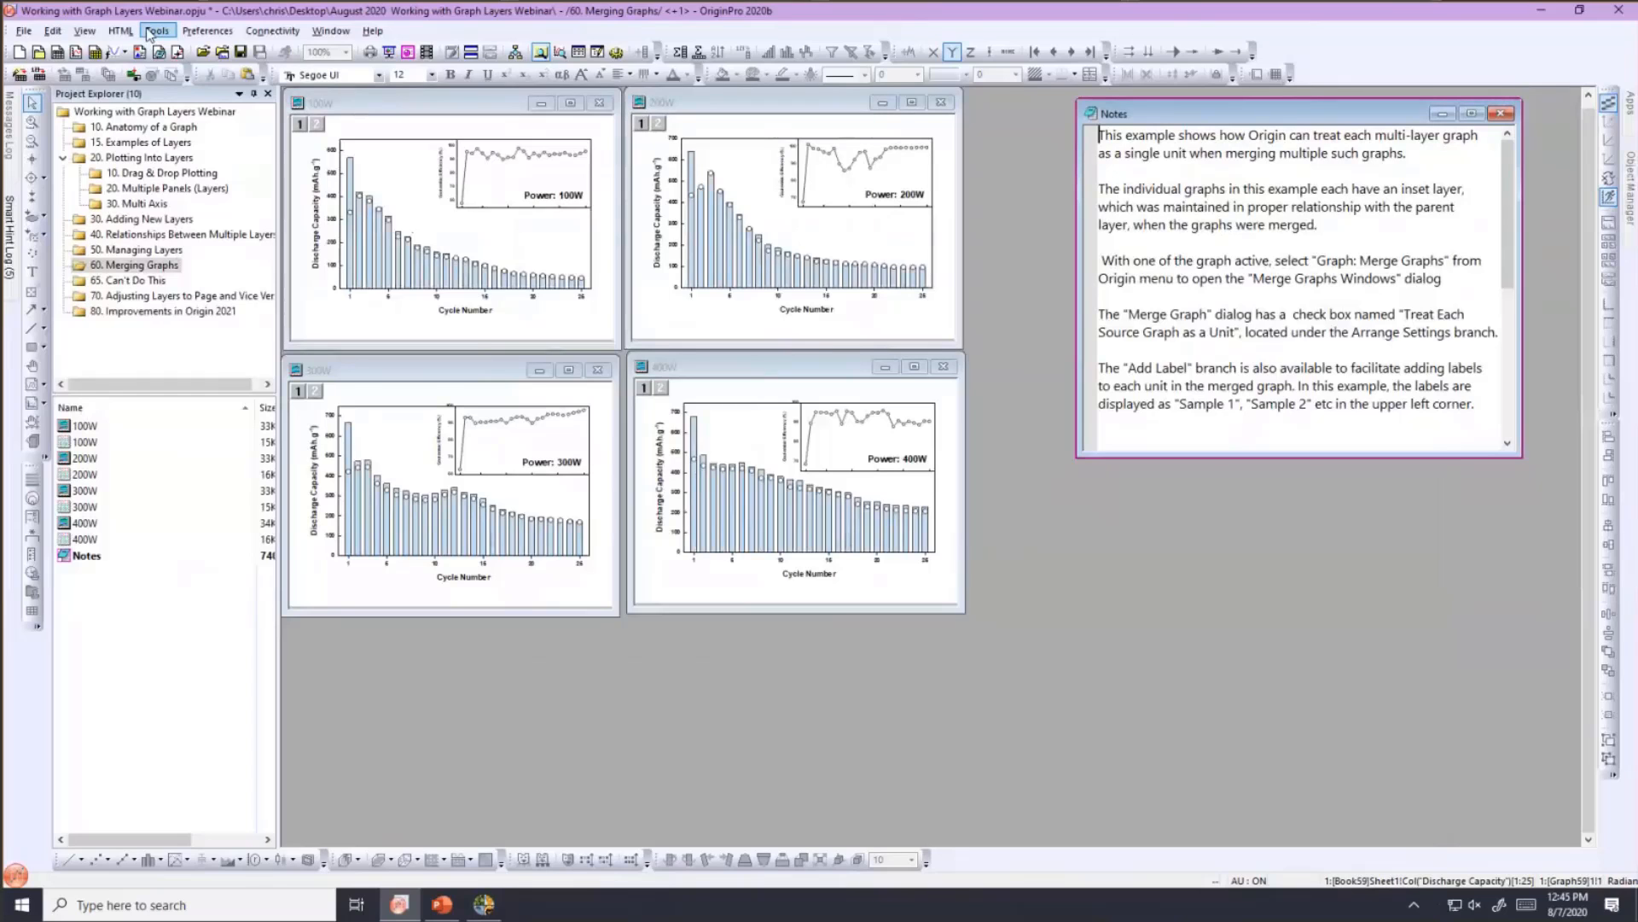
- Start Merge Graph Windows from the 100W graph and use the active page as the first graph to merge
click(372, 108)
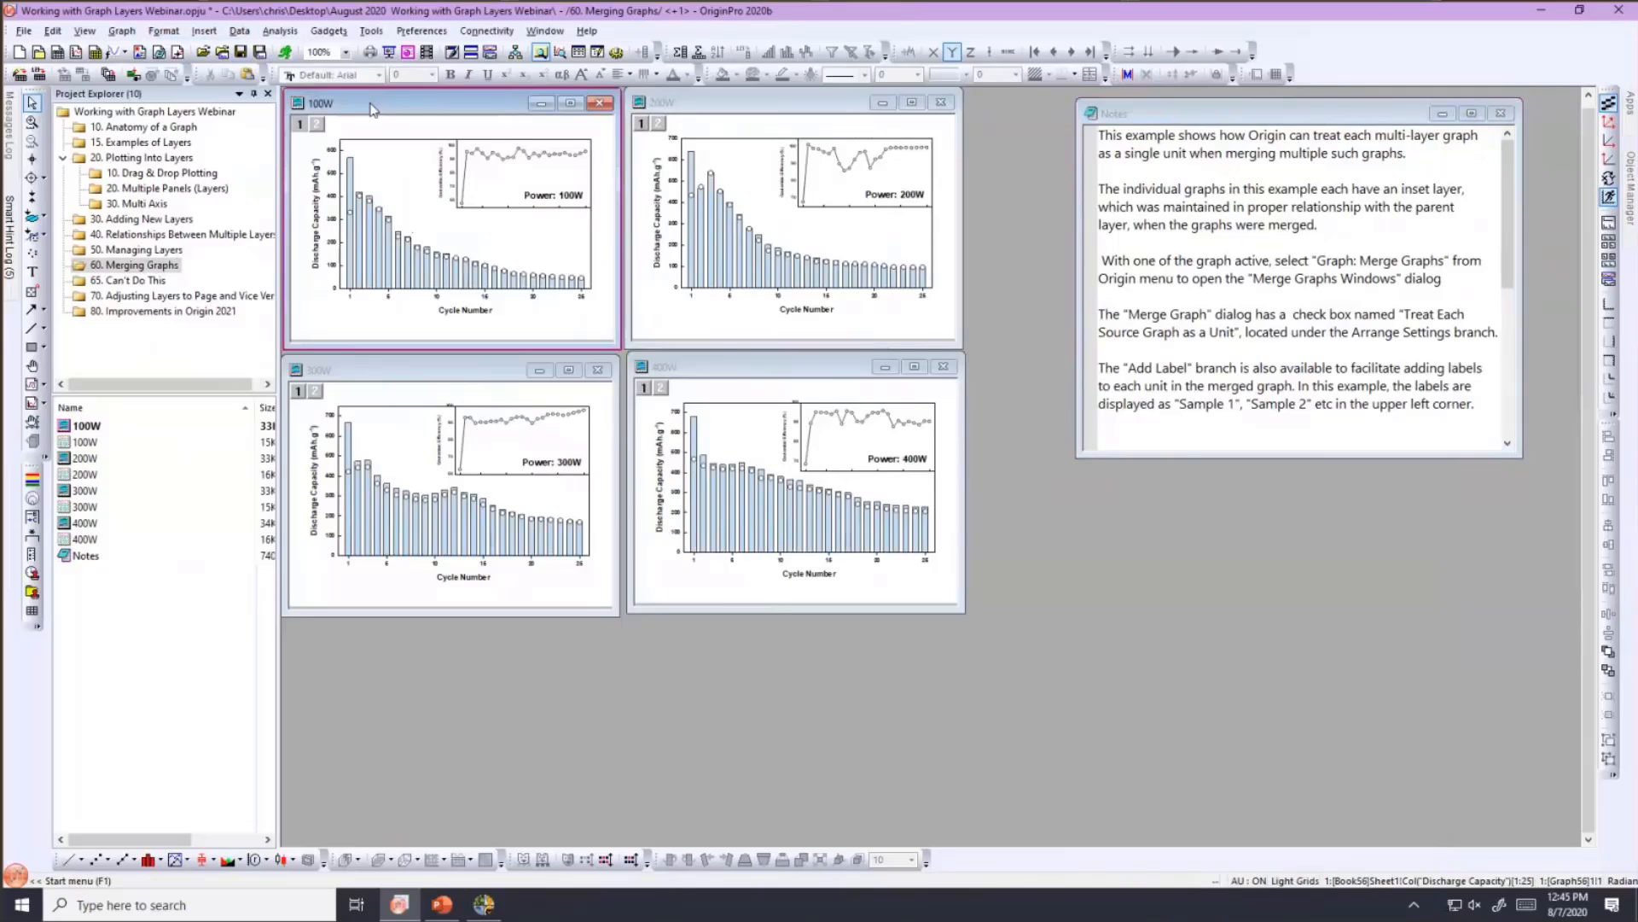
click(133, 33)
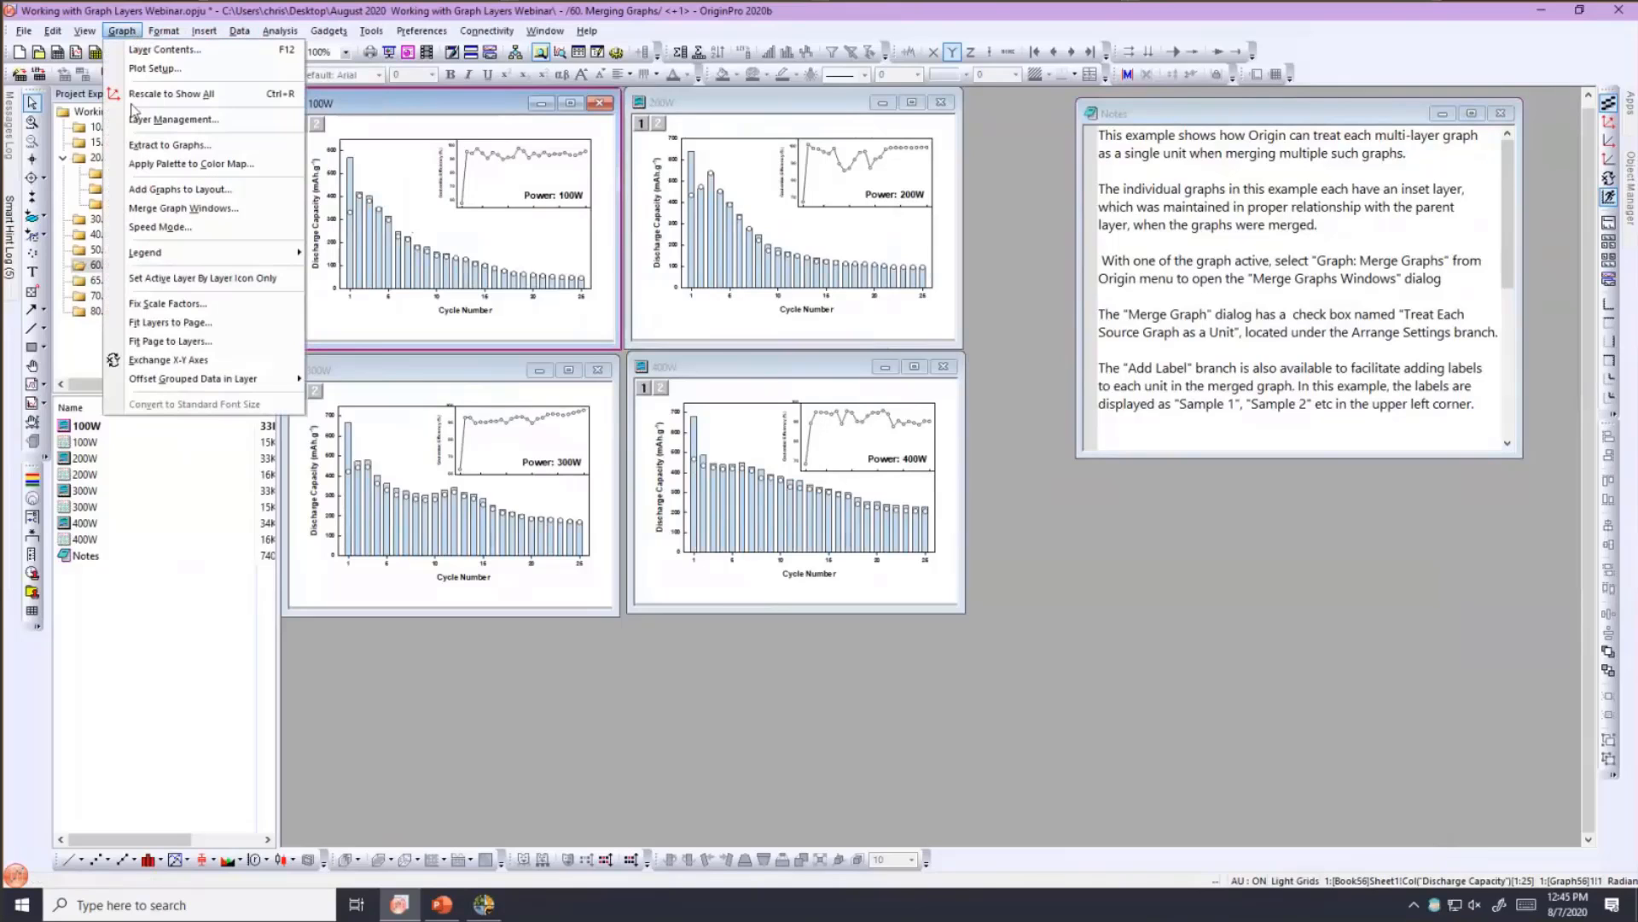
click(139, 208)
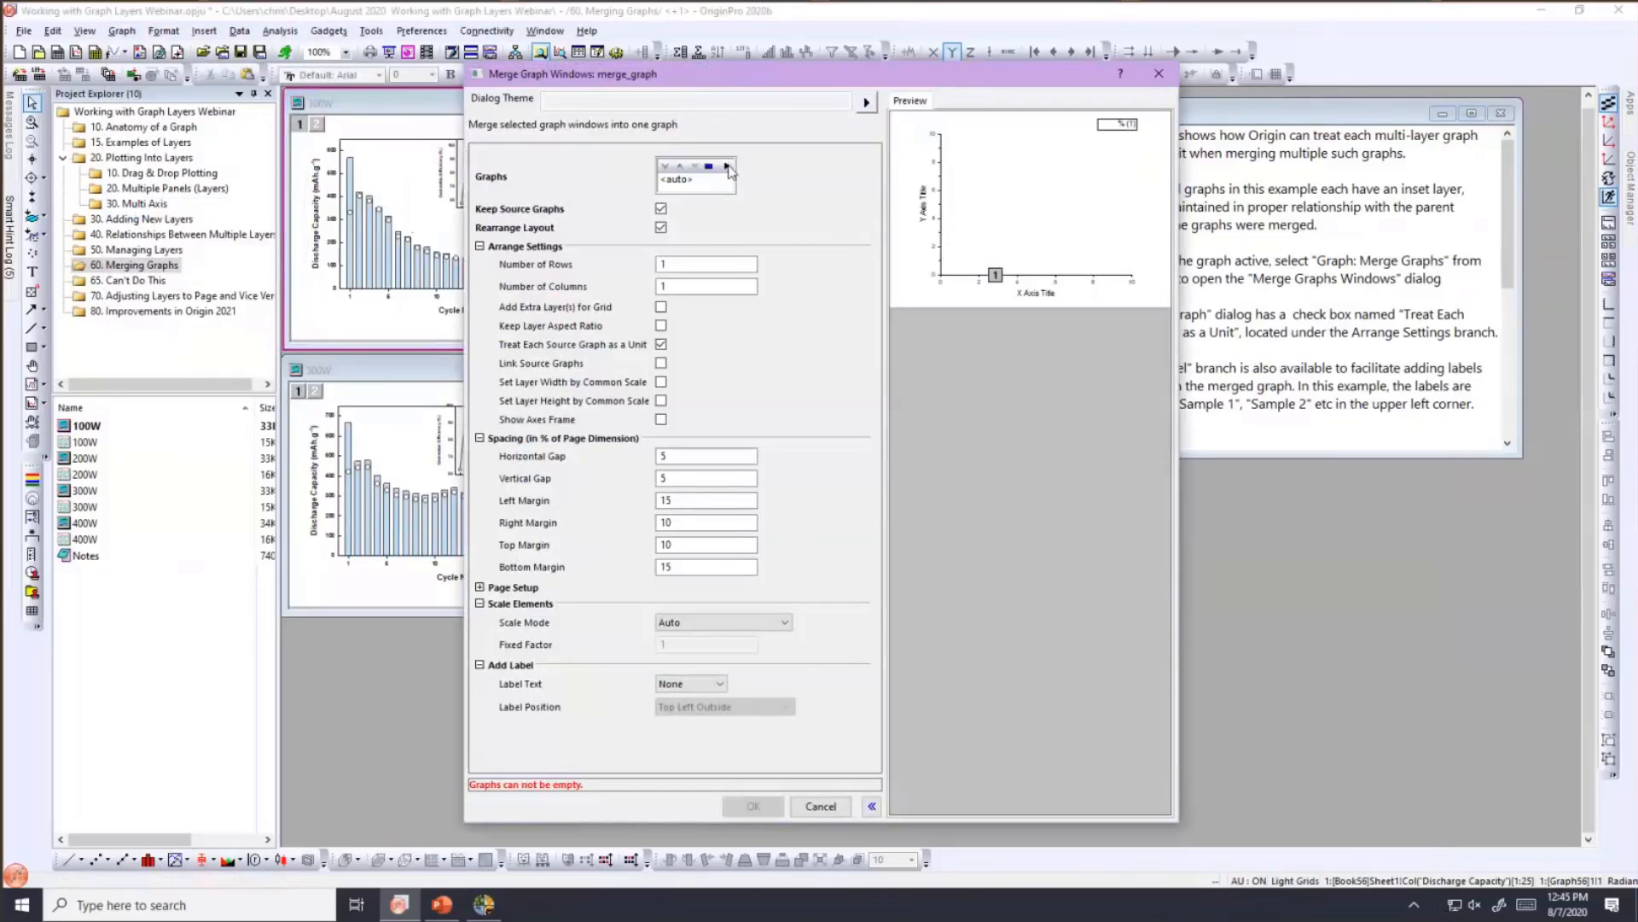
drag(722, 79, 1000, 73)
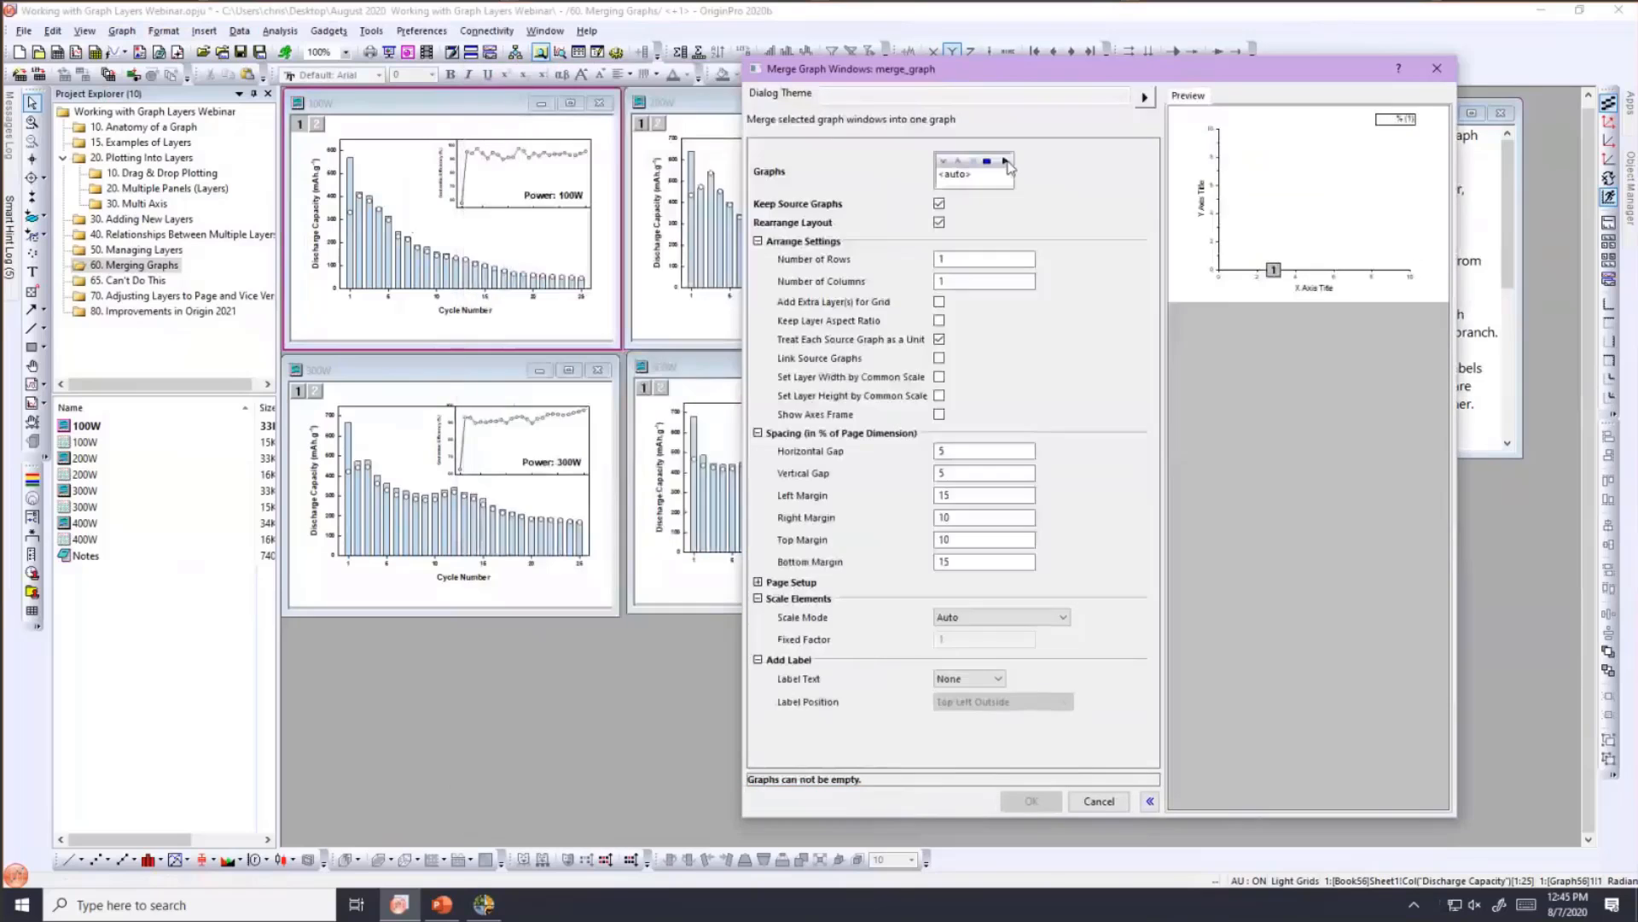
click(1007, 163)
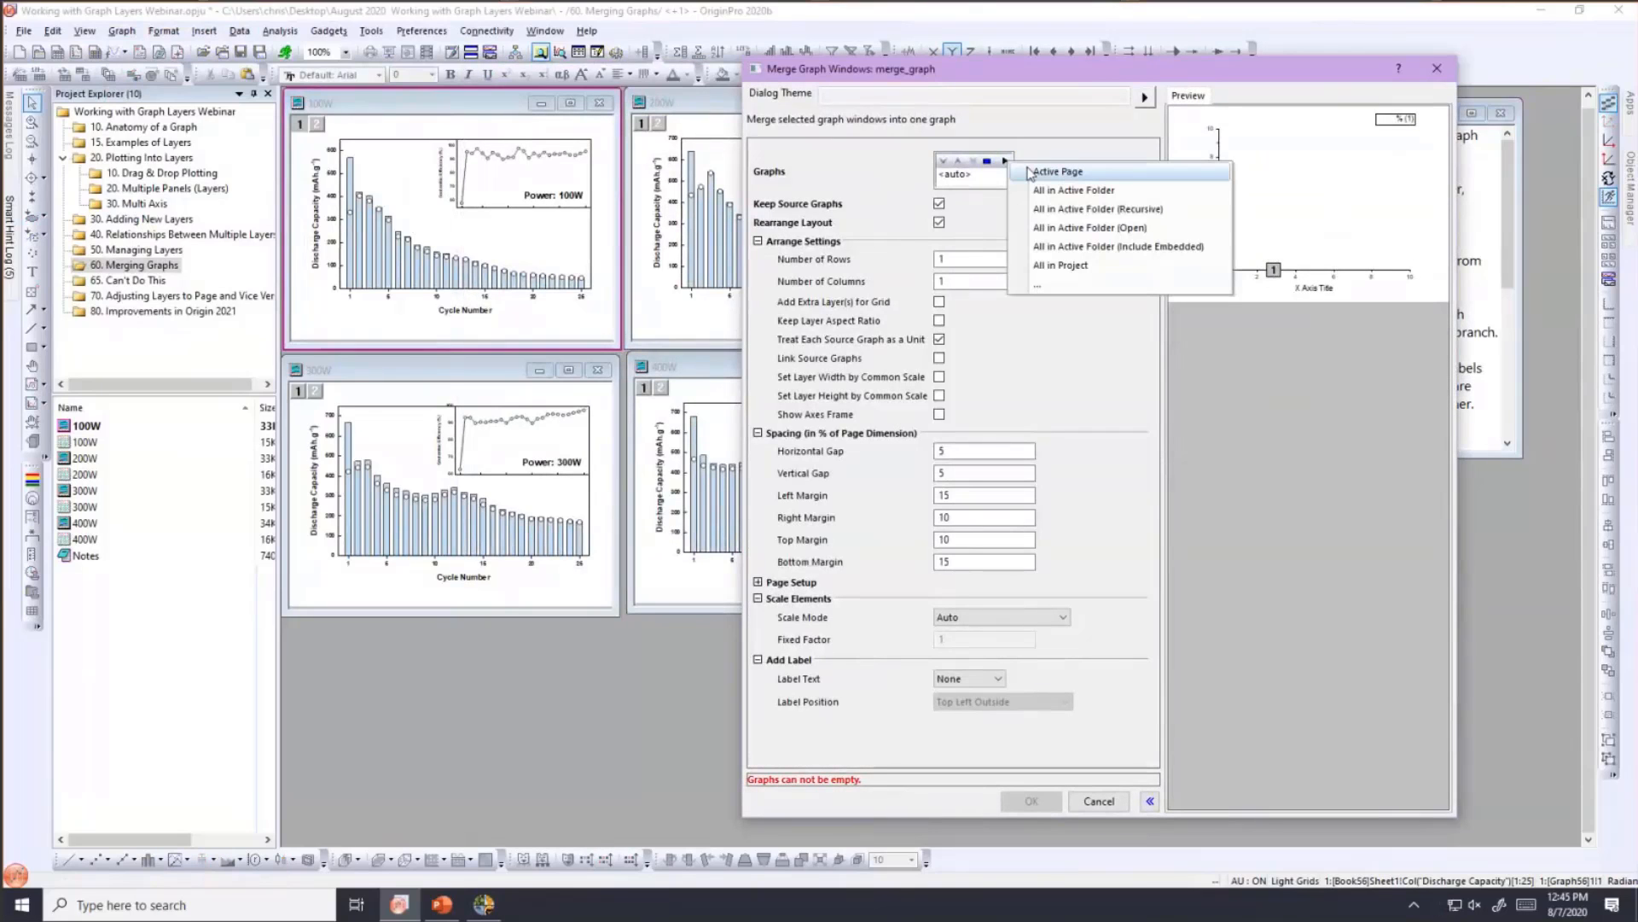
click(1032, 172)
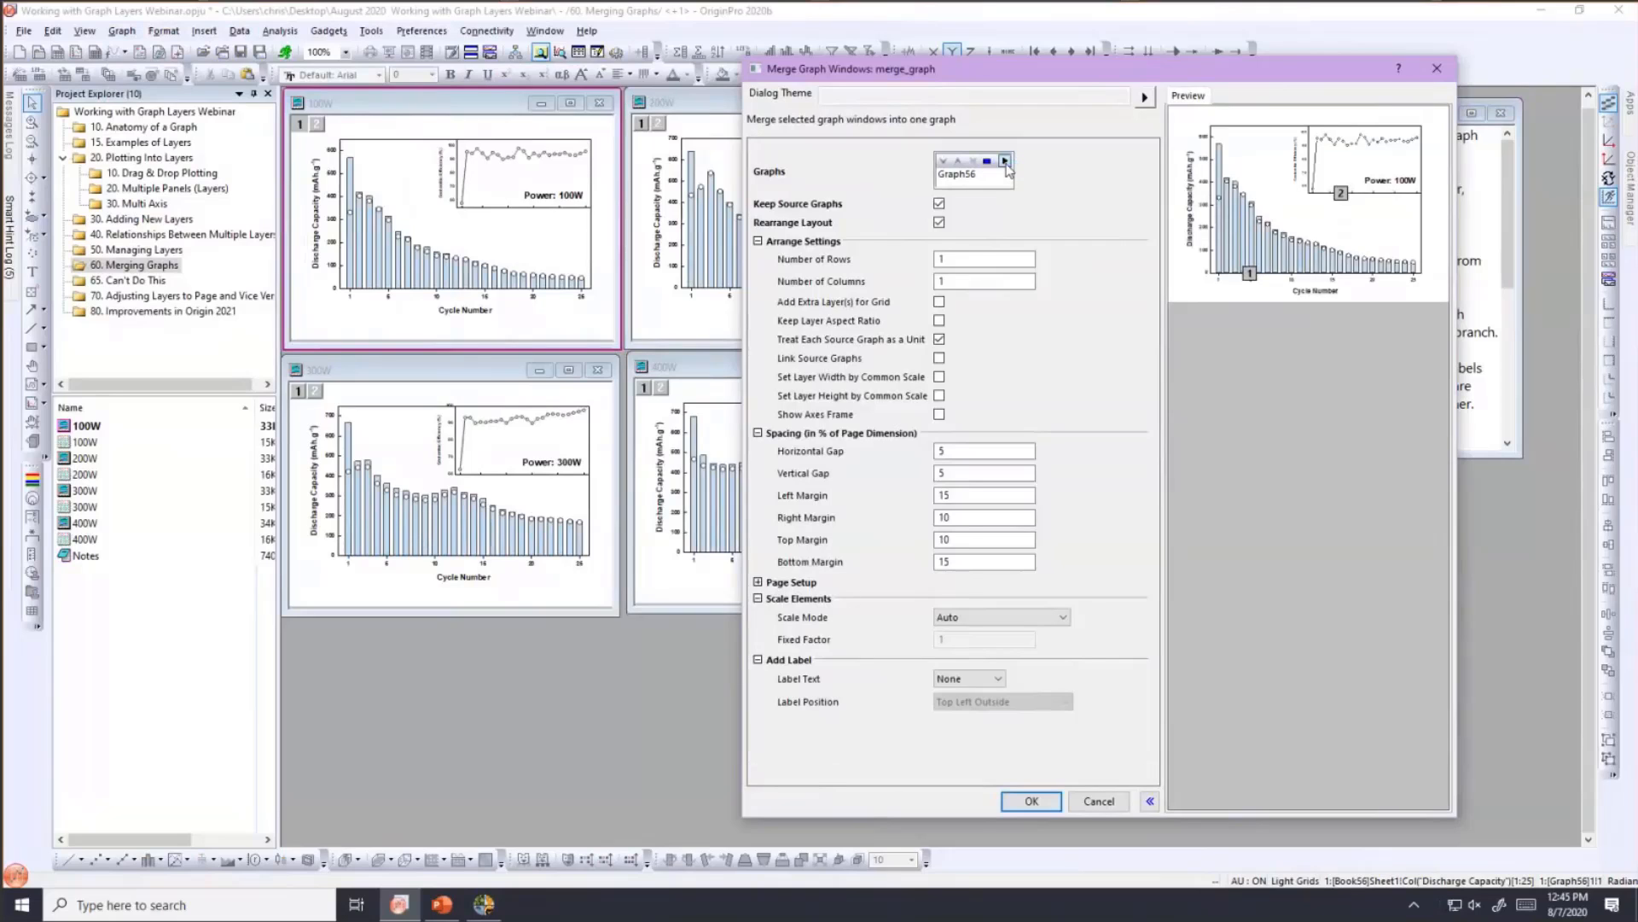
- In the Graph Browser, add all four graphs of the active folder, 100W through 400W, to the merge list
click(1005, 161)
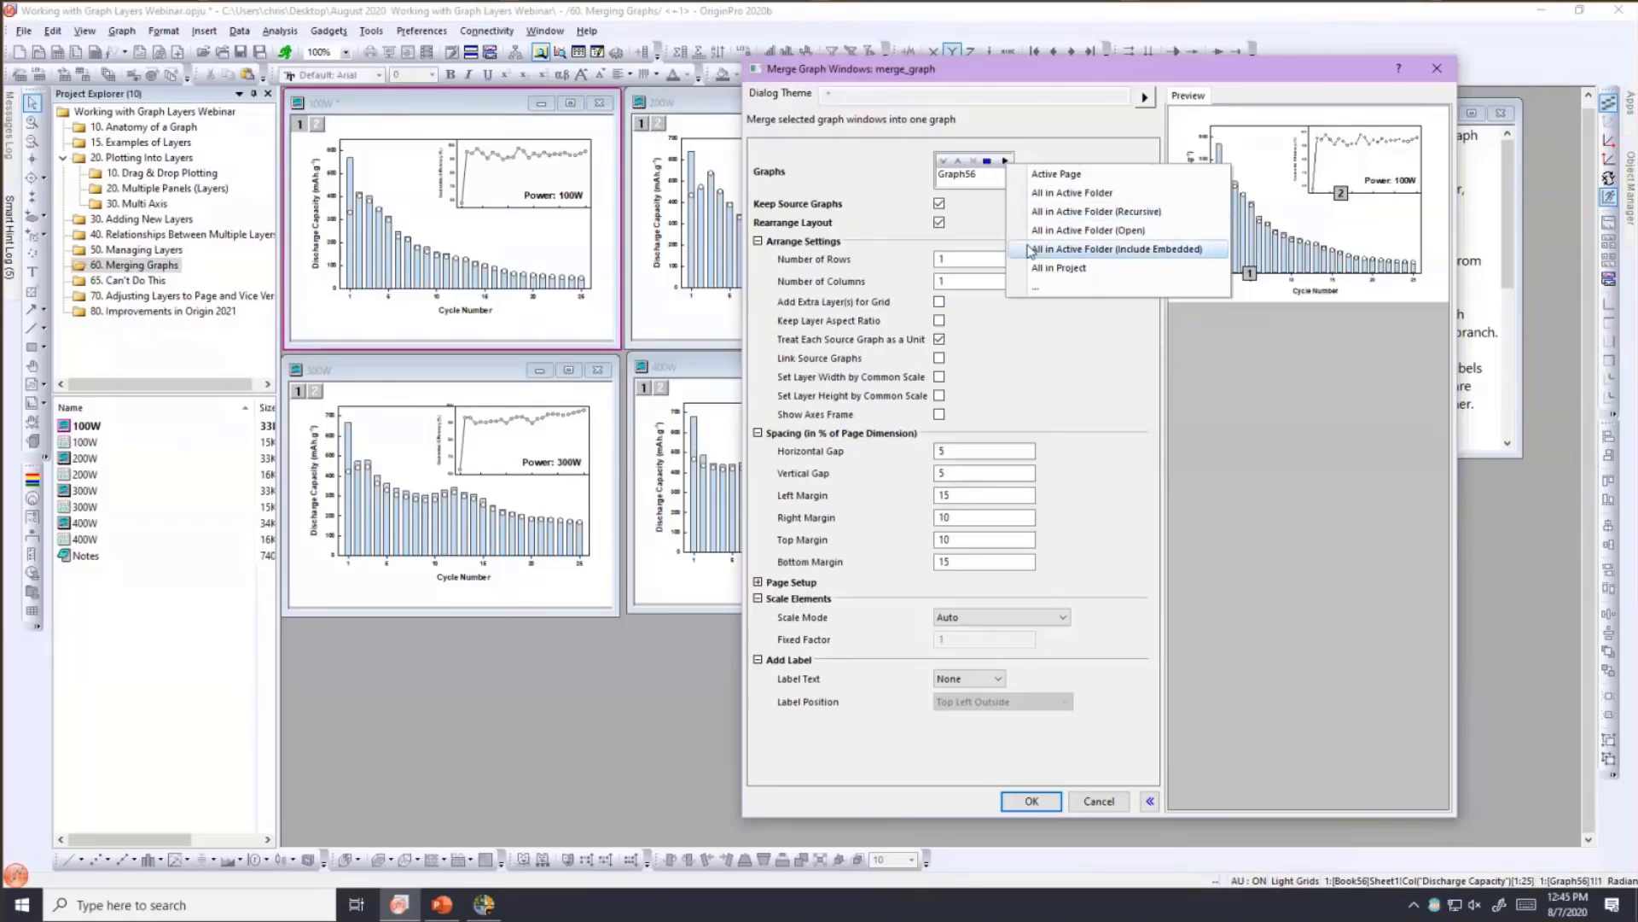
click(1033, 288)
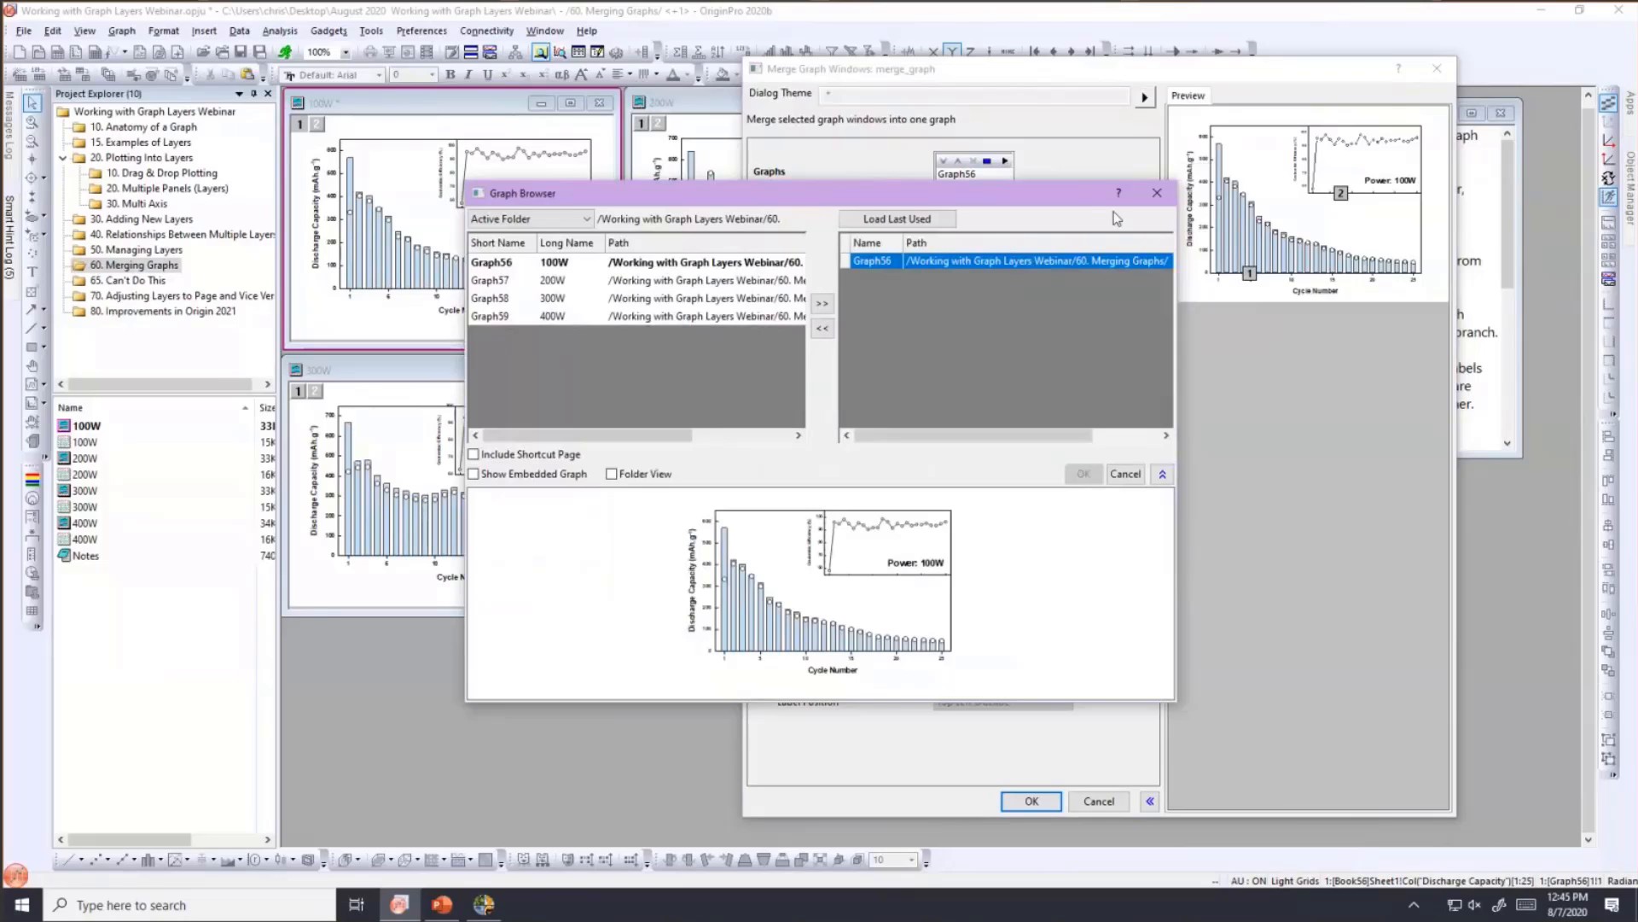
drag(798, 196, 994, 196)
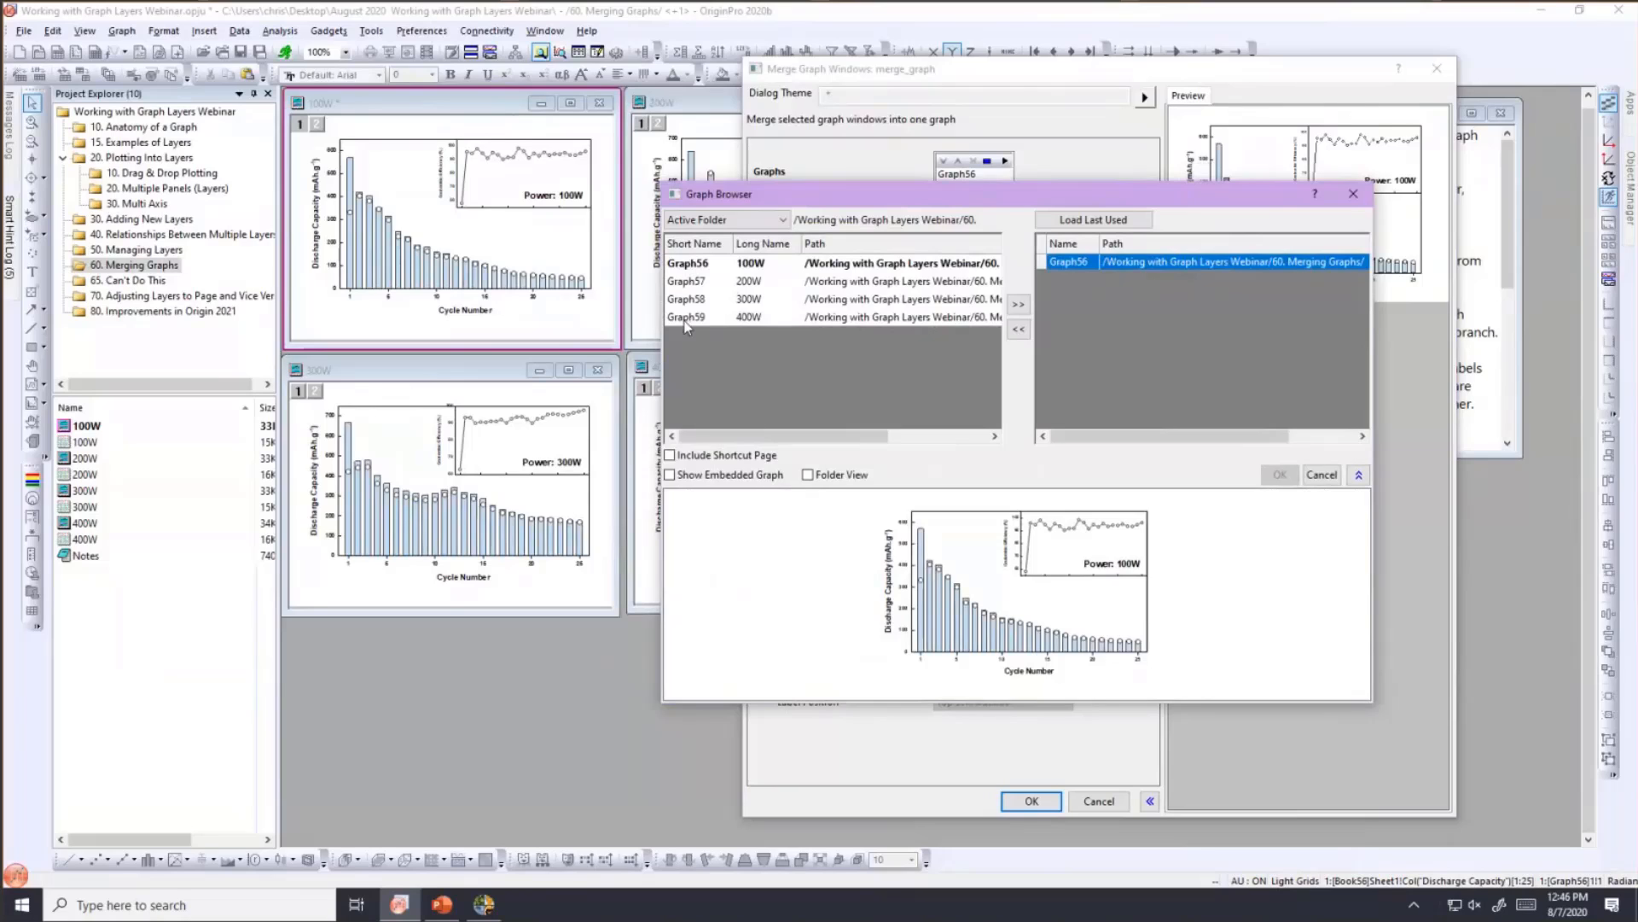
click(689, 266)
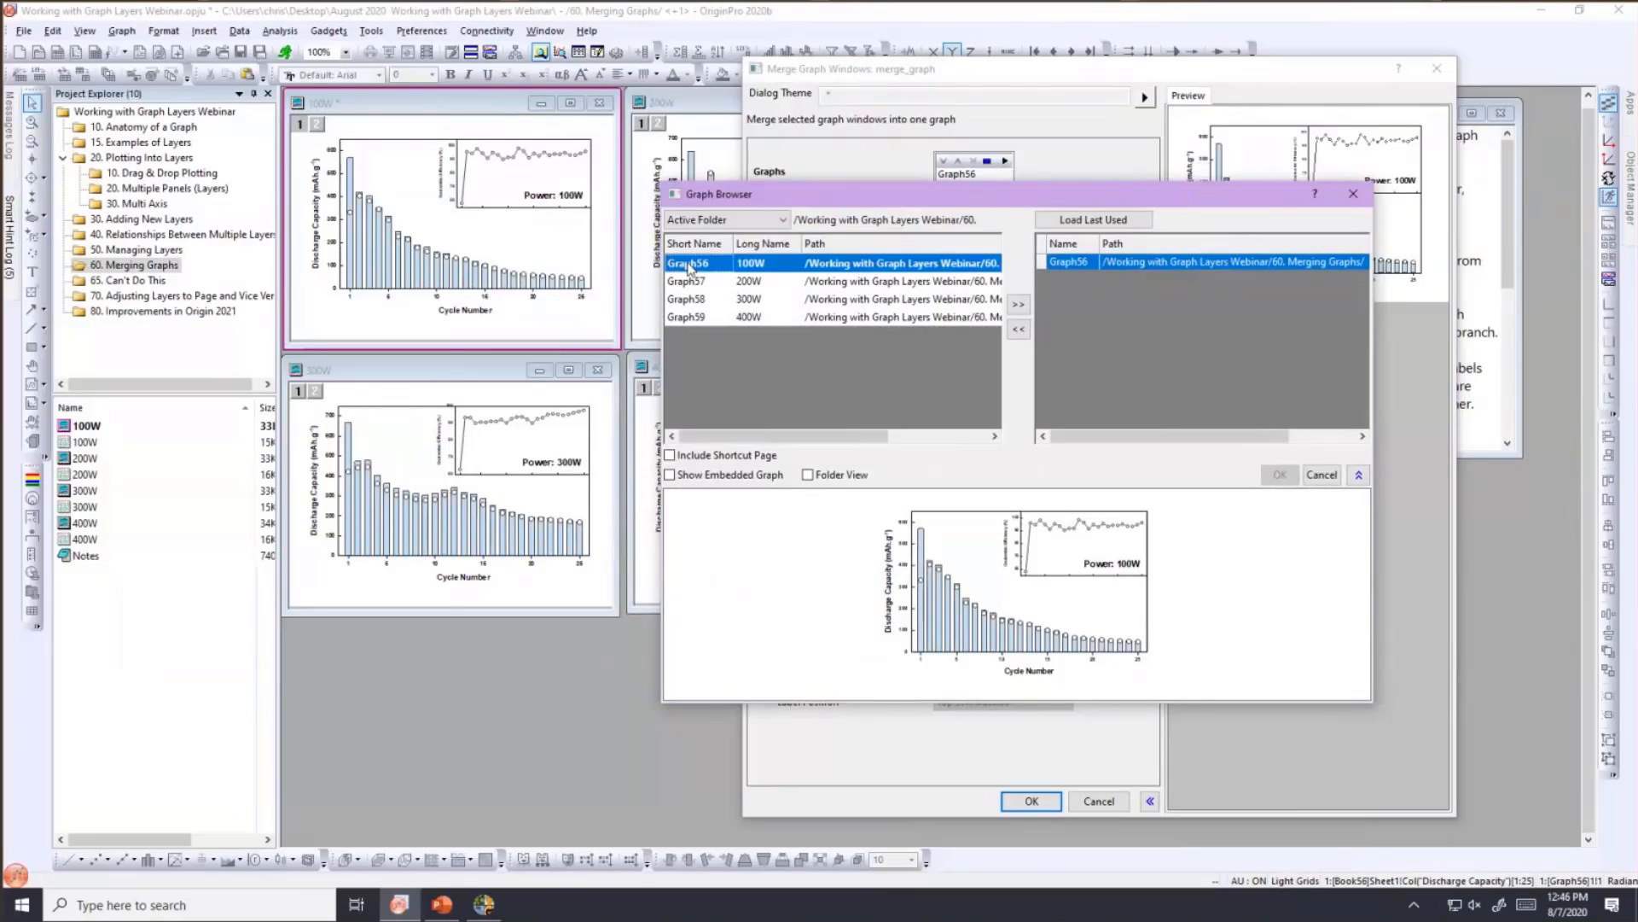
shift+click(695, 317)
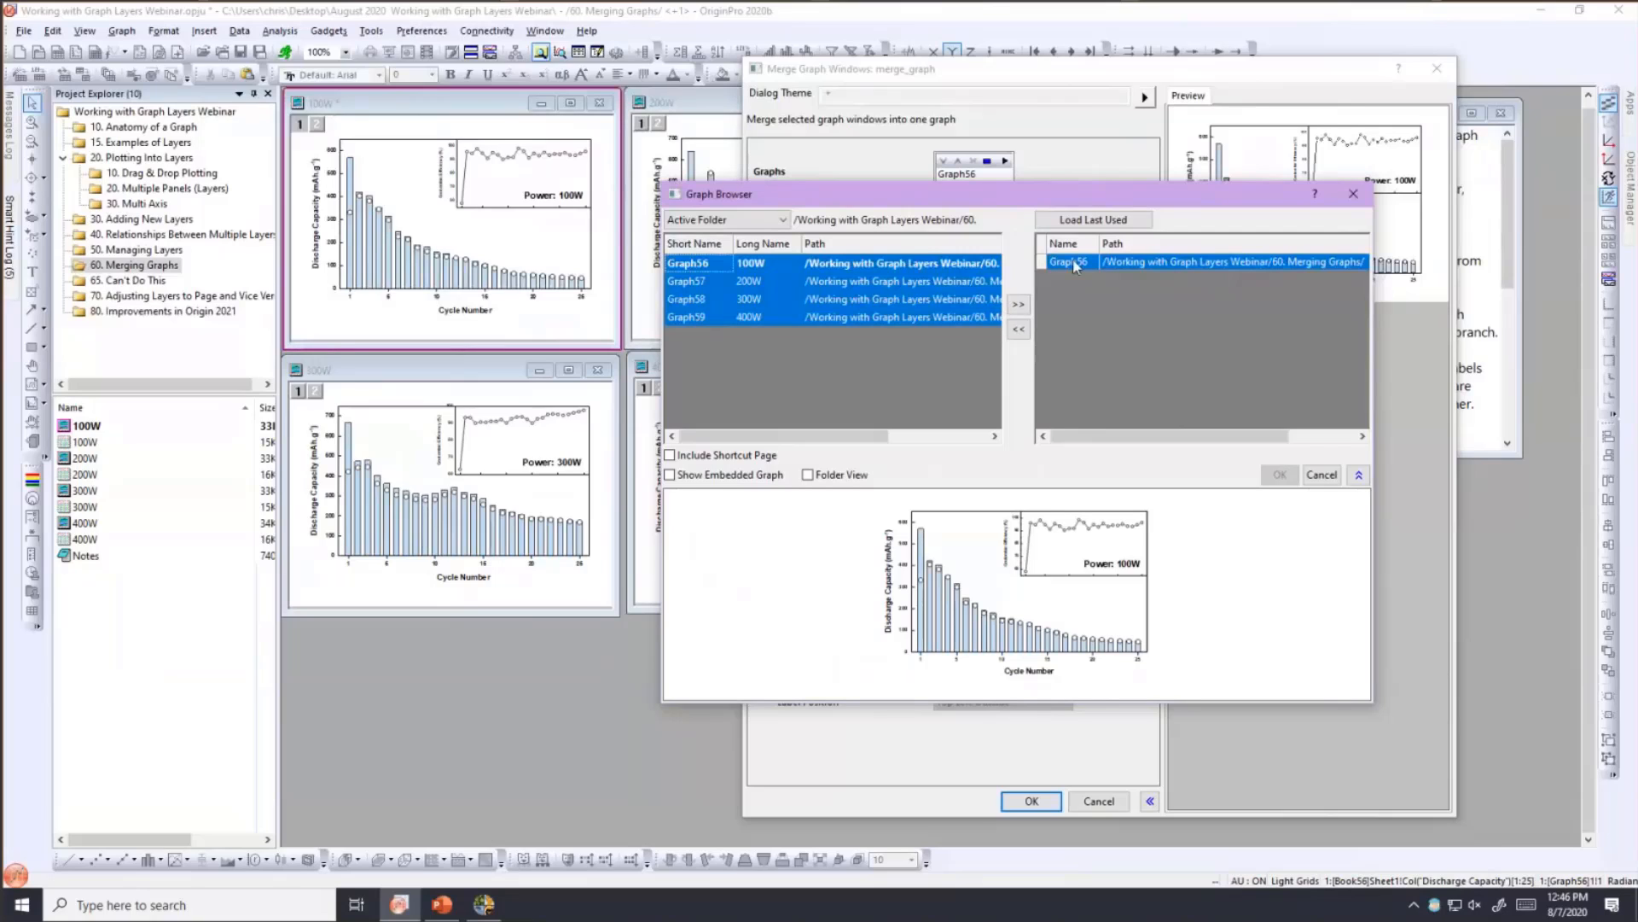
click(1019, 305)
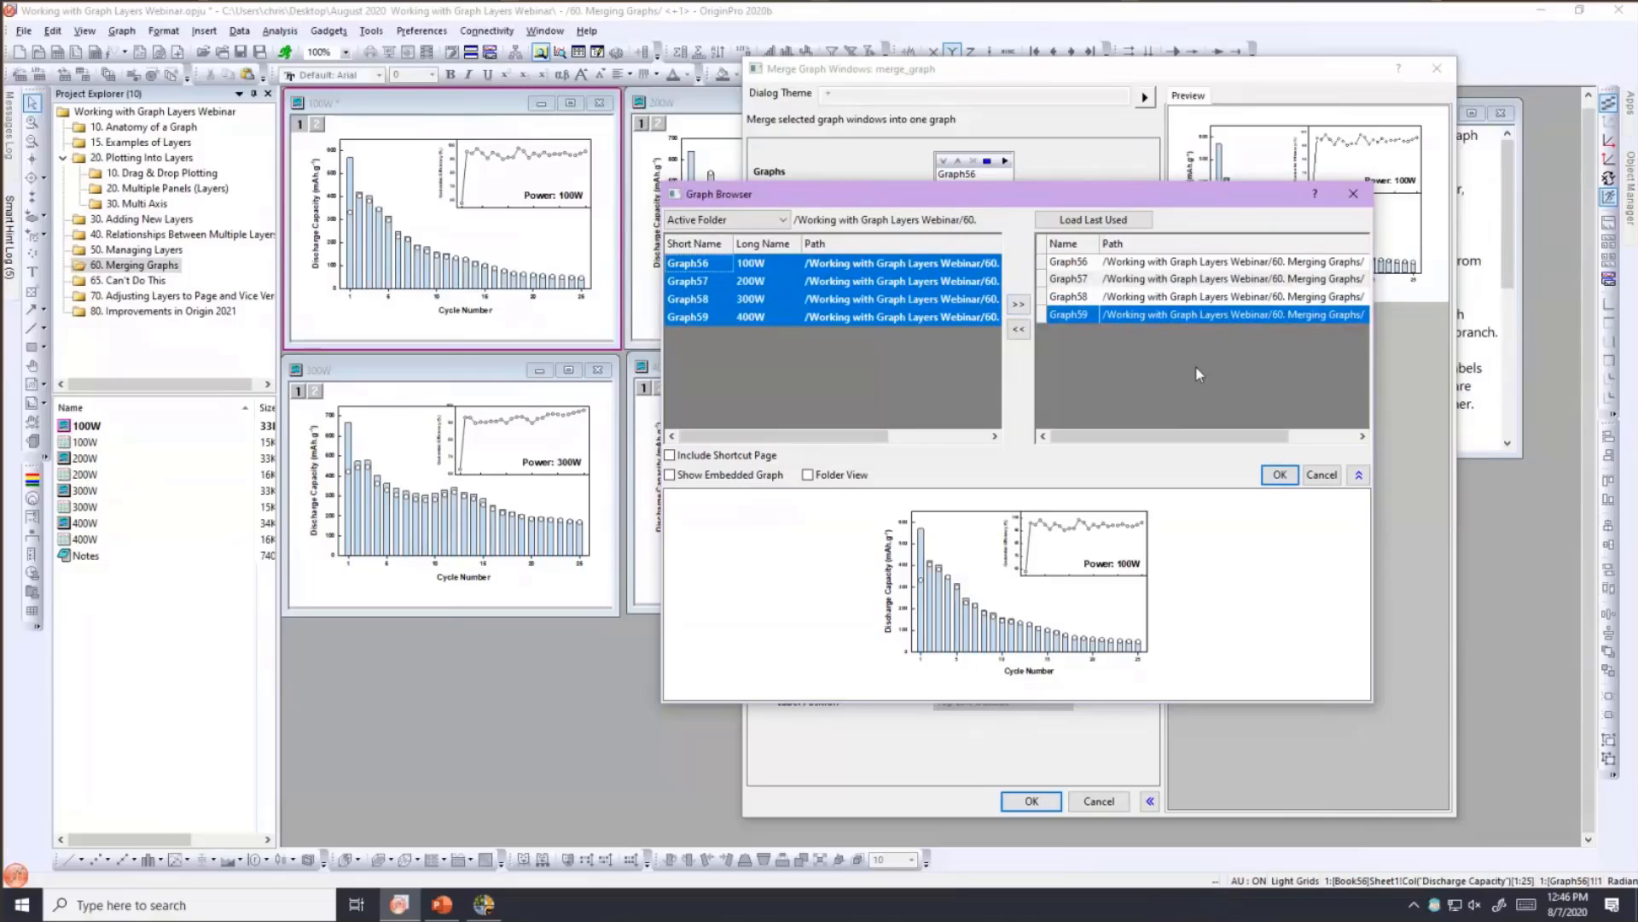
click(1279, 475)
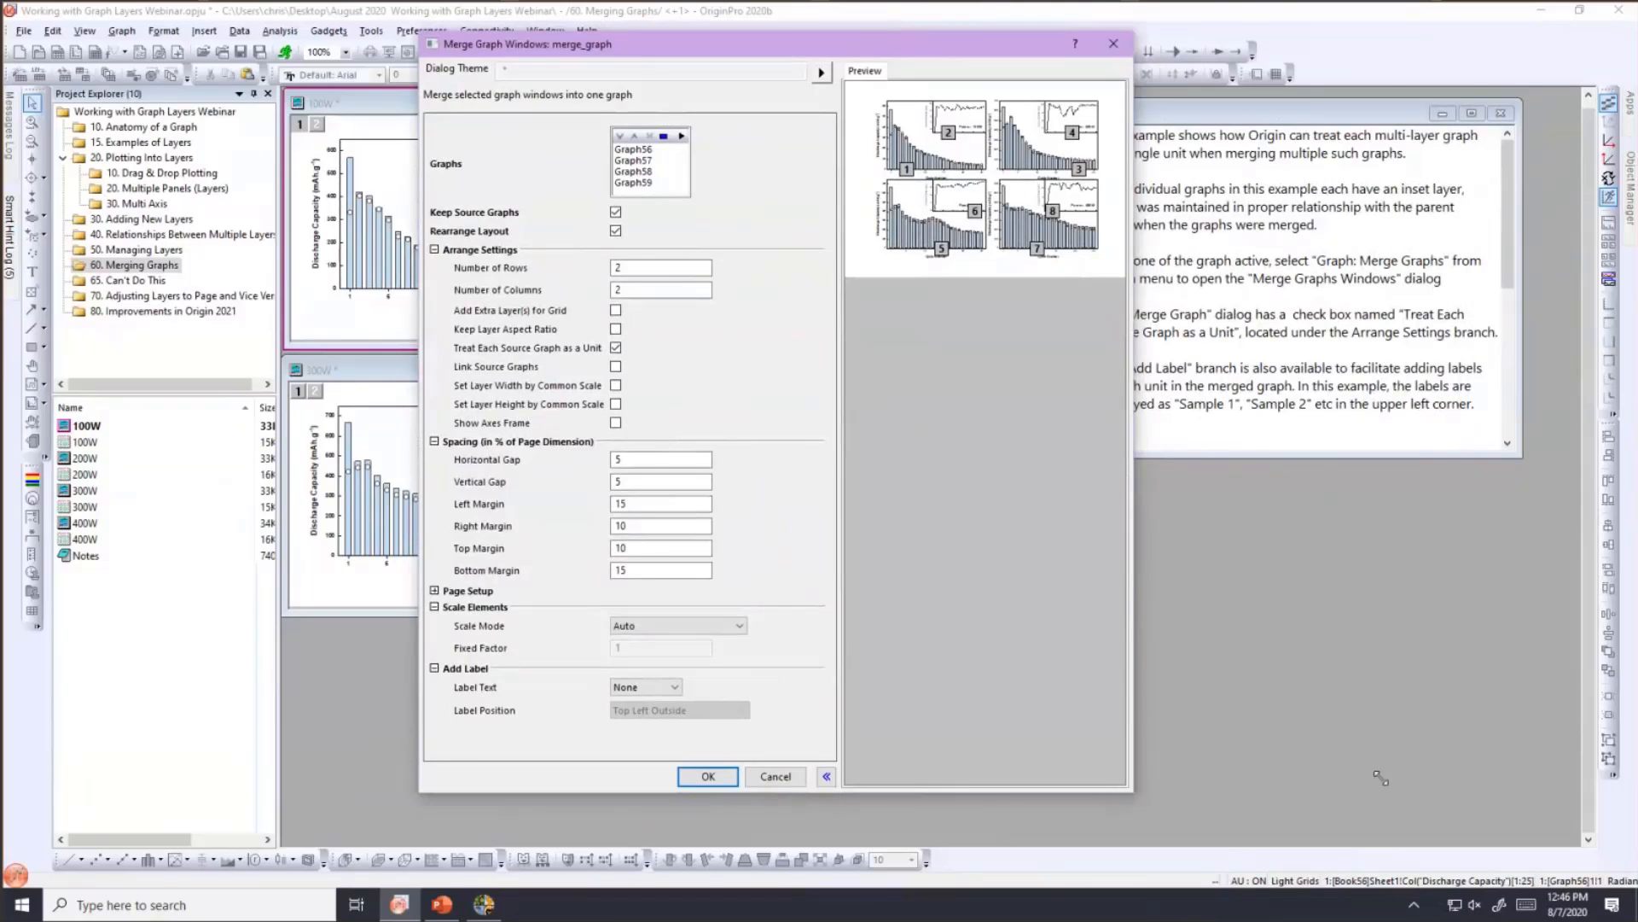
- Add custom labels to the merged graph's units with the label text Sample n$ and enlarge the preview
drag(1380, 778, 1405, 780)
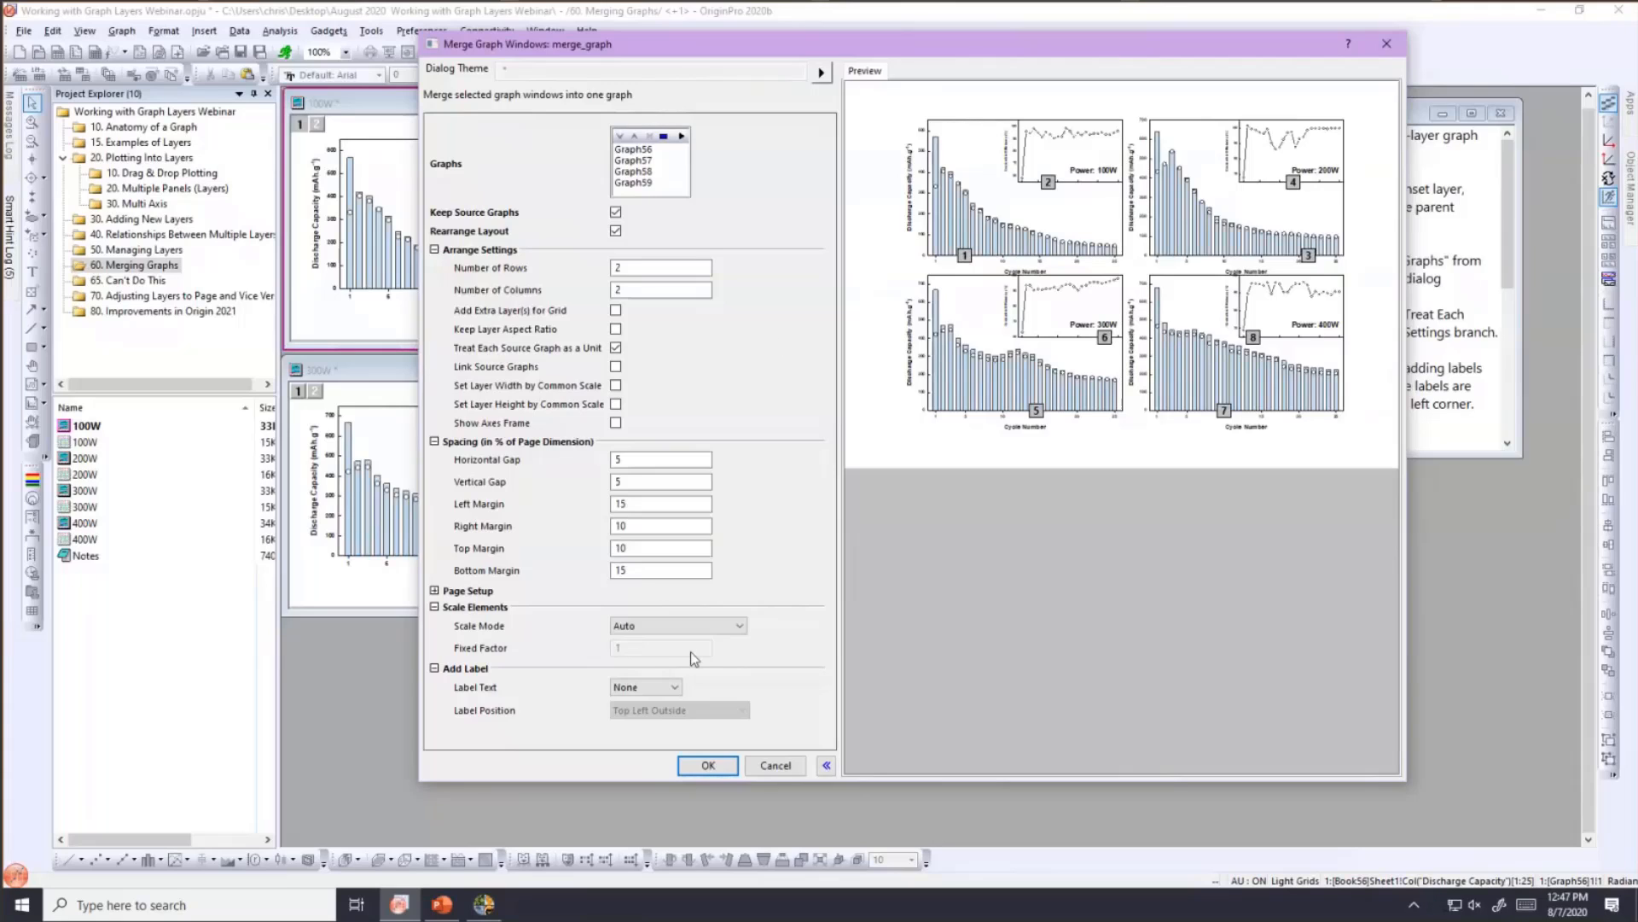
click(645, 686)
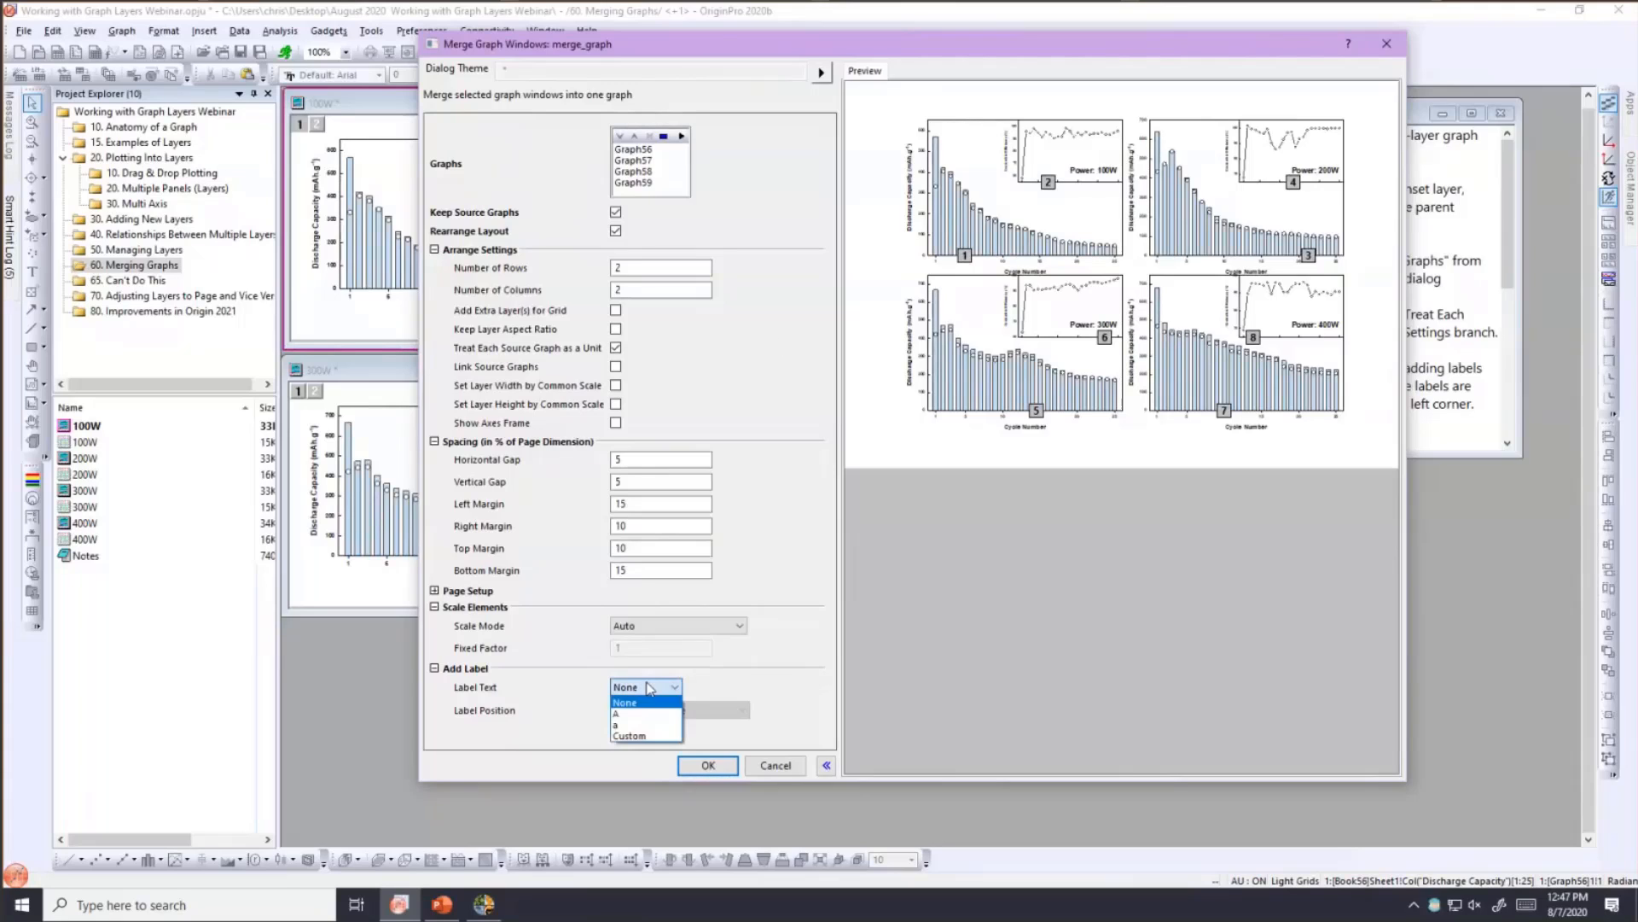
click(631, 737)
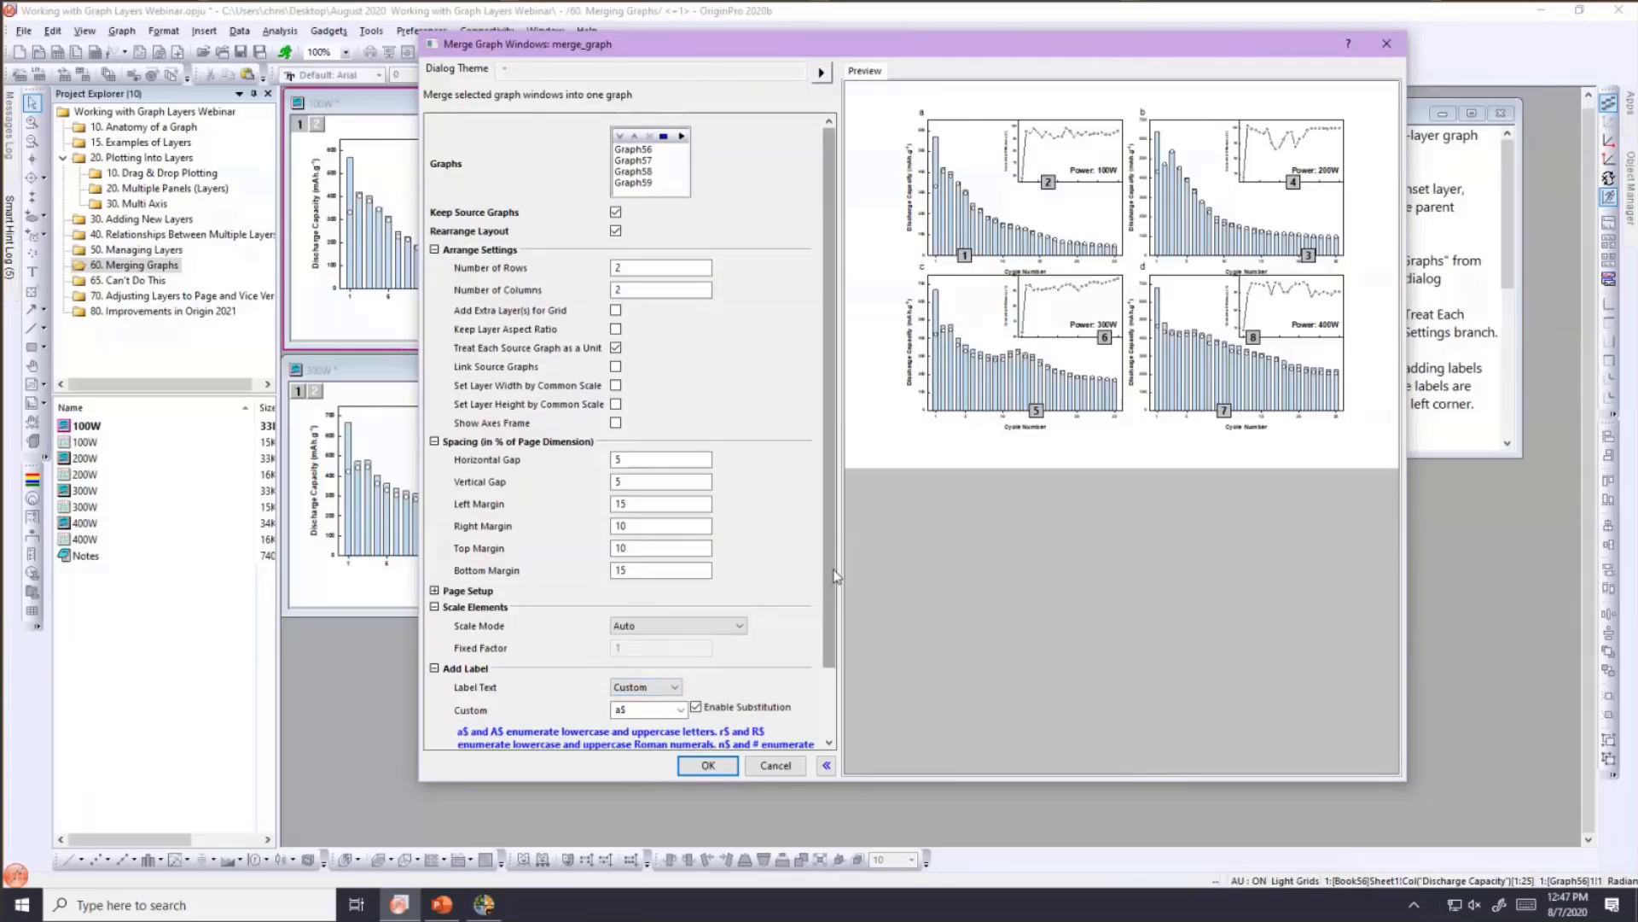
drag(826, 579, 826, 690)
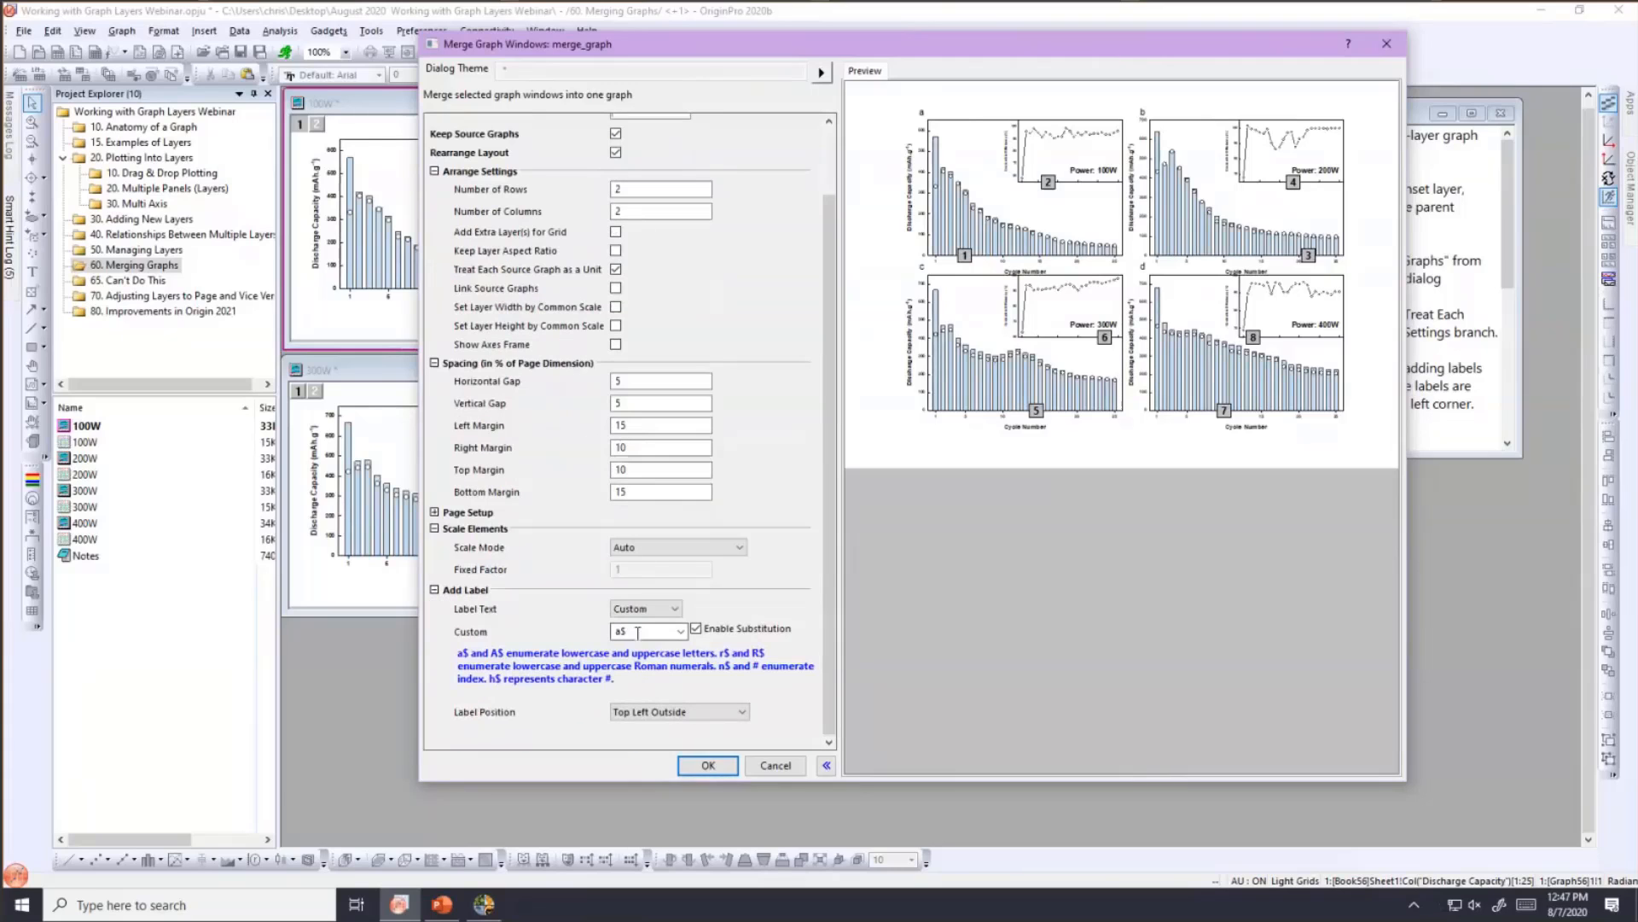
drag(637, 632, 611, 631)
text($a)
text(mple)
text( n)
text($)
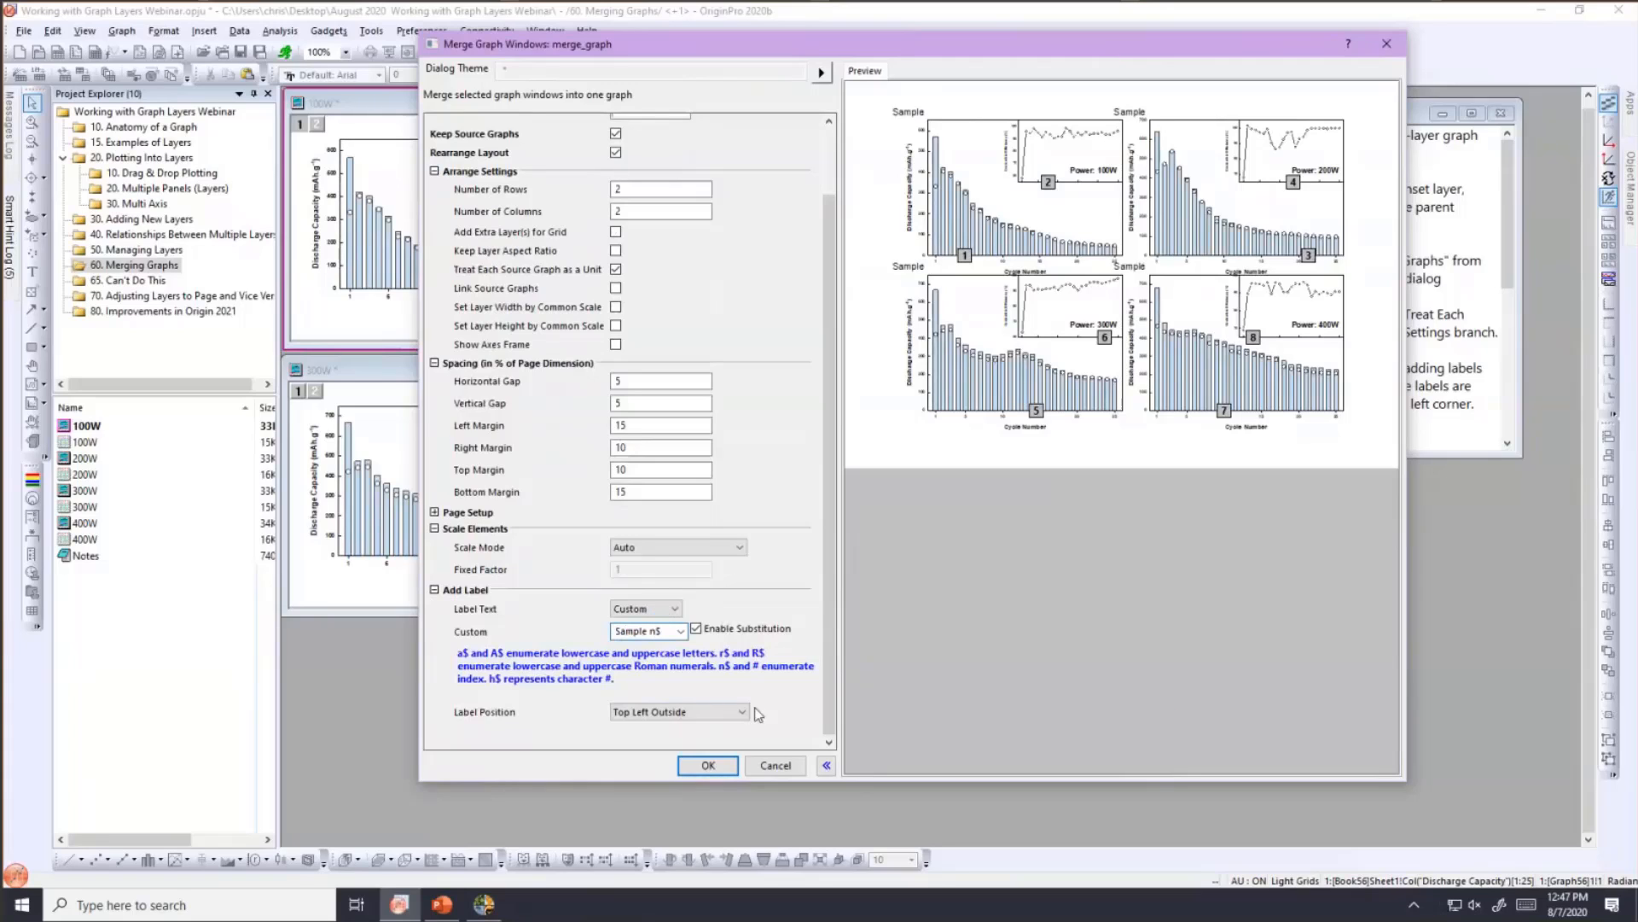
- Position the labels Top Left Inside and create the merged graph, enlarging its window for a clear view
click(742, 715)
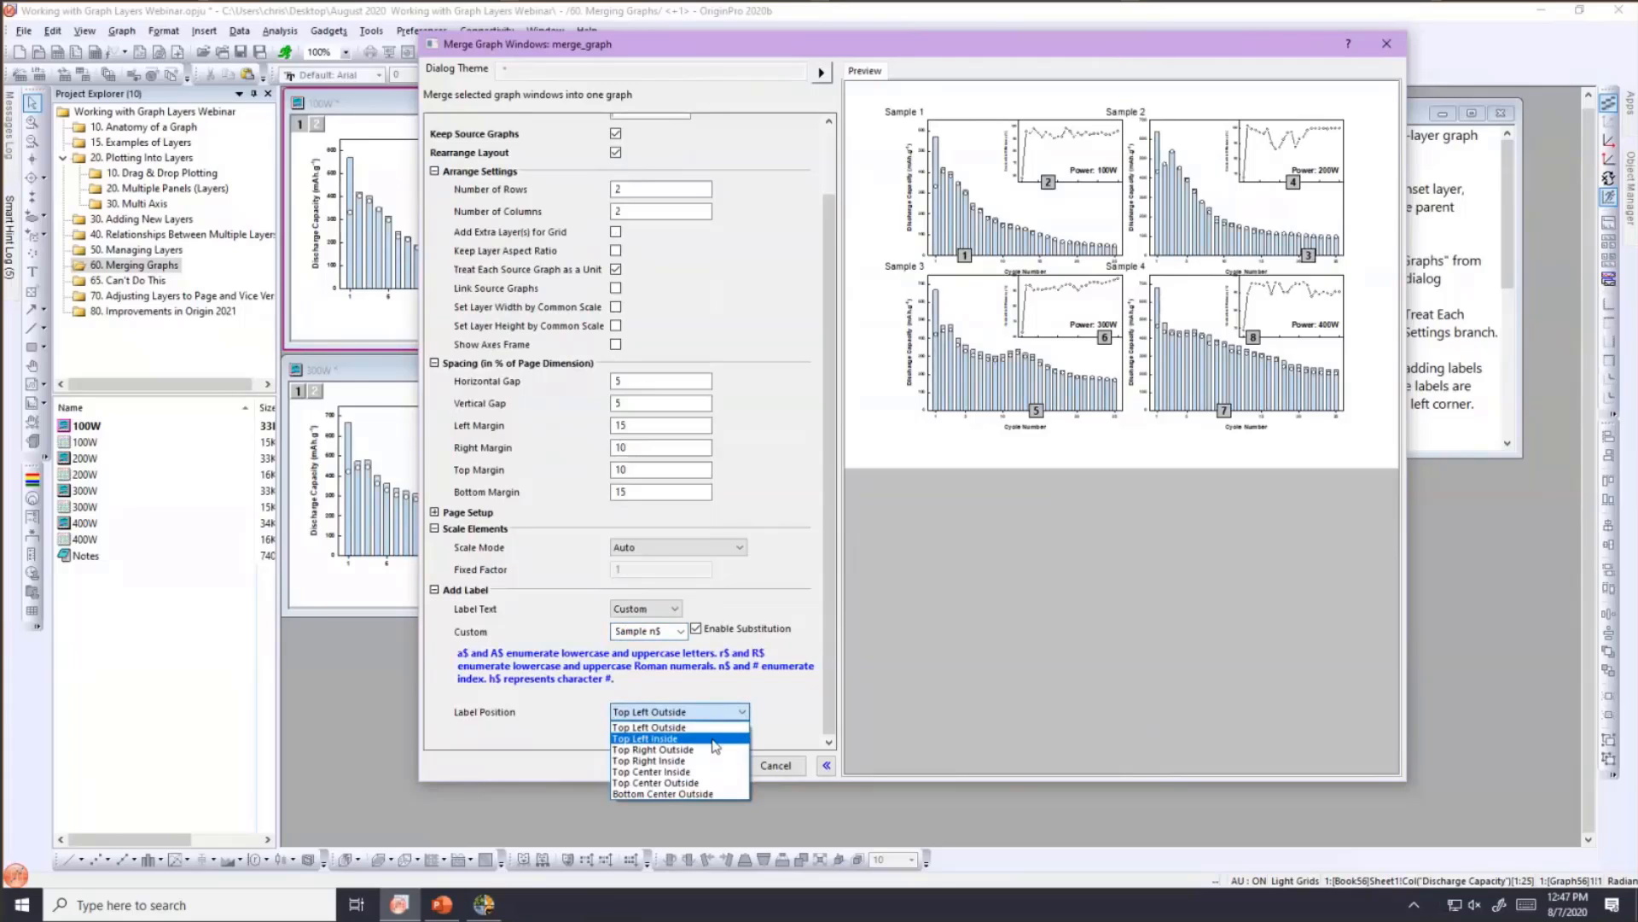
click(715, 739)
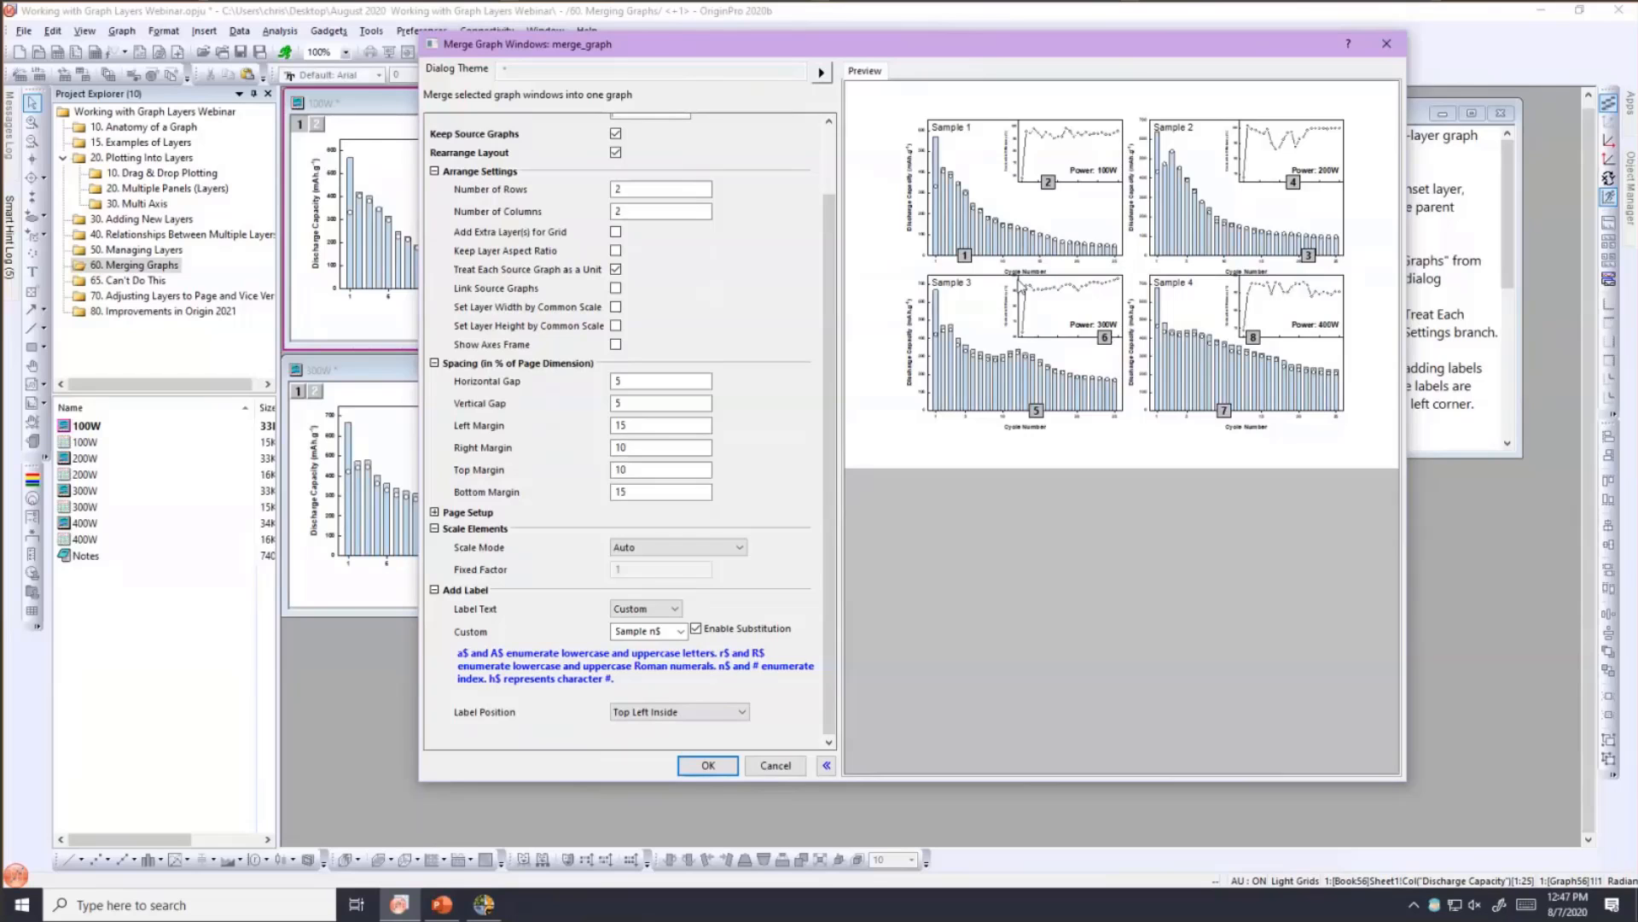
click(709, 766)
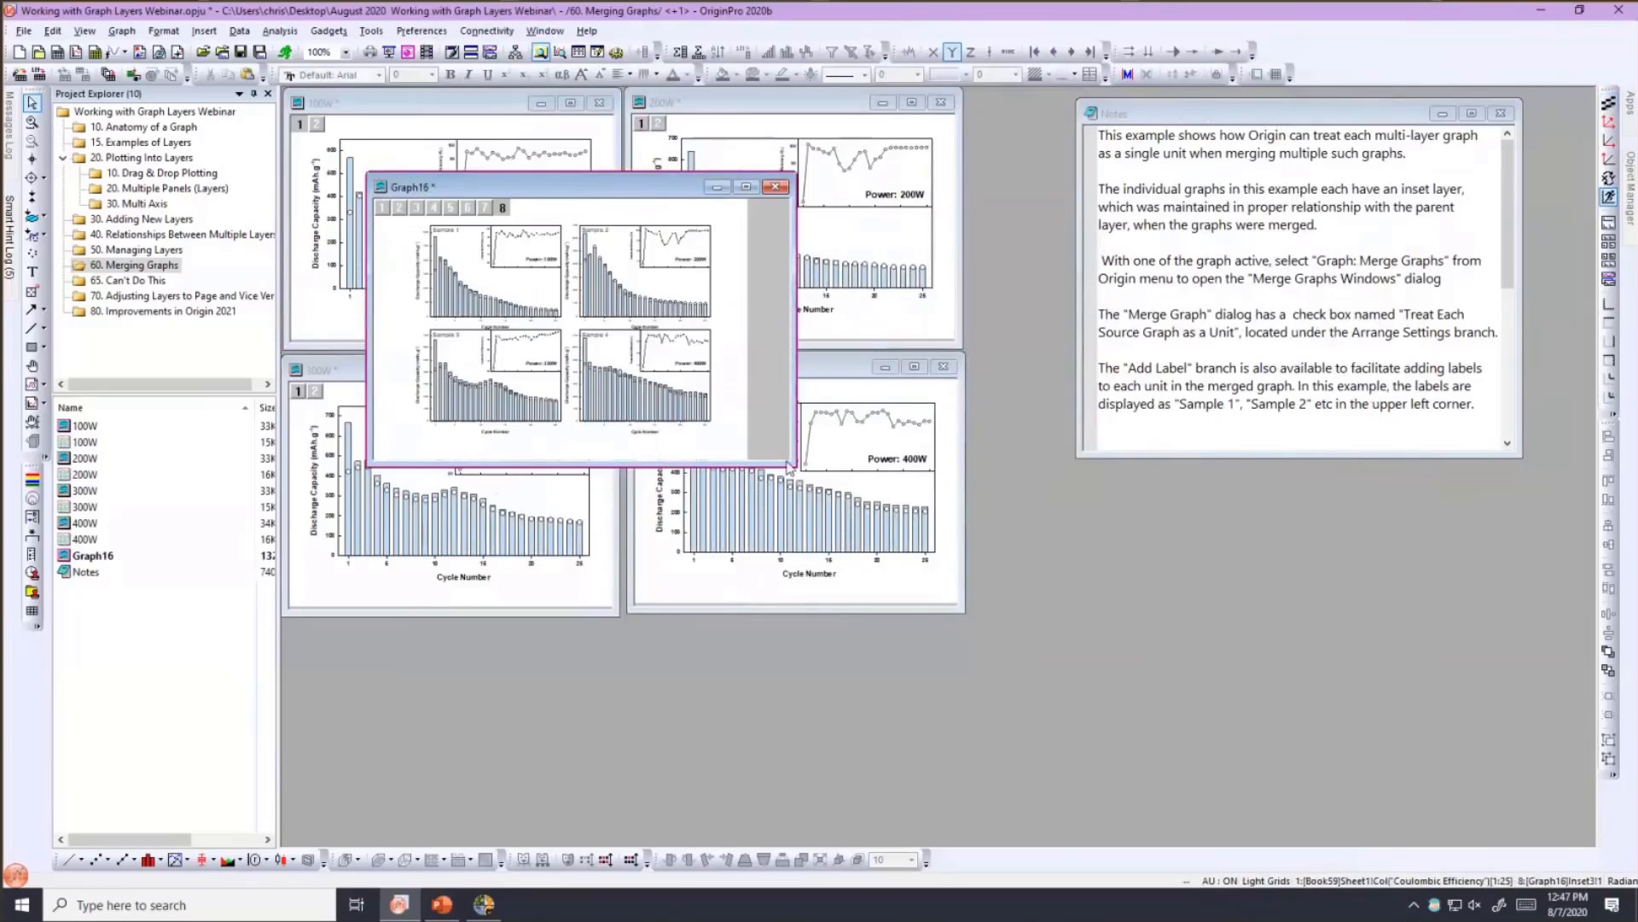
drag(794, 465, 1124, 739)
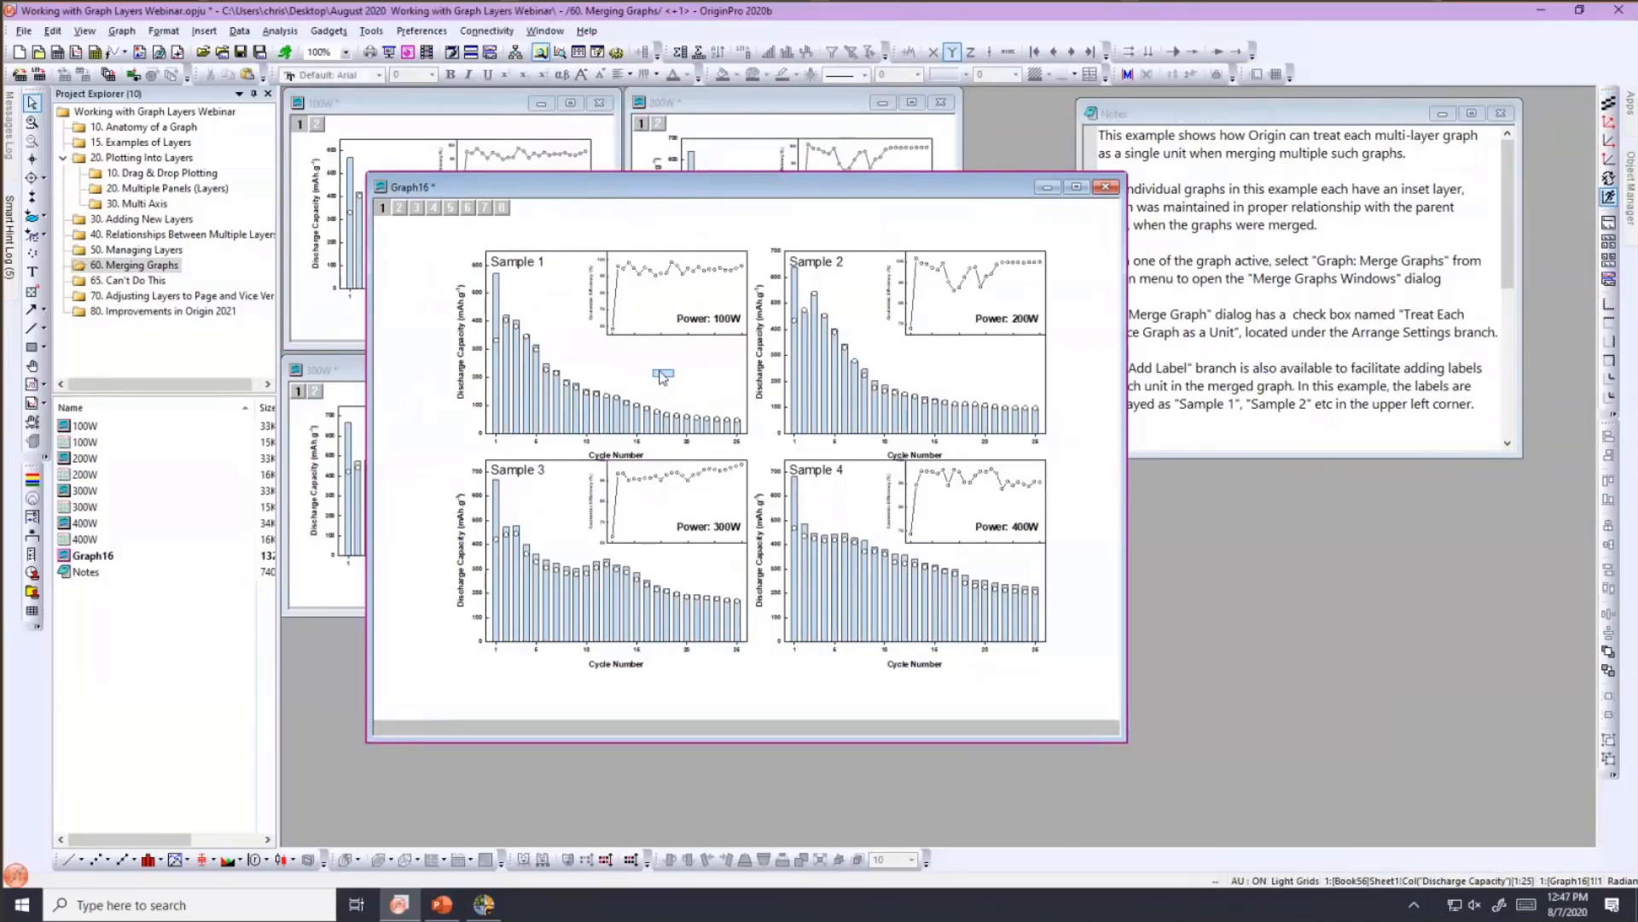
- Move the Sample 1 and Sample 2 parent layers in the merged graph to shift them together with their insets
click(648, 368)
drag(648, 368, 644, 362)
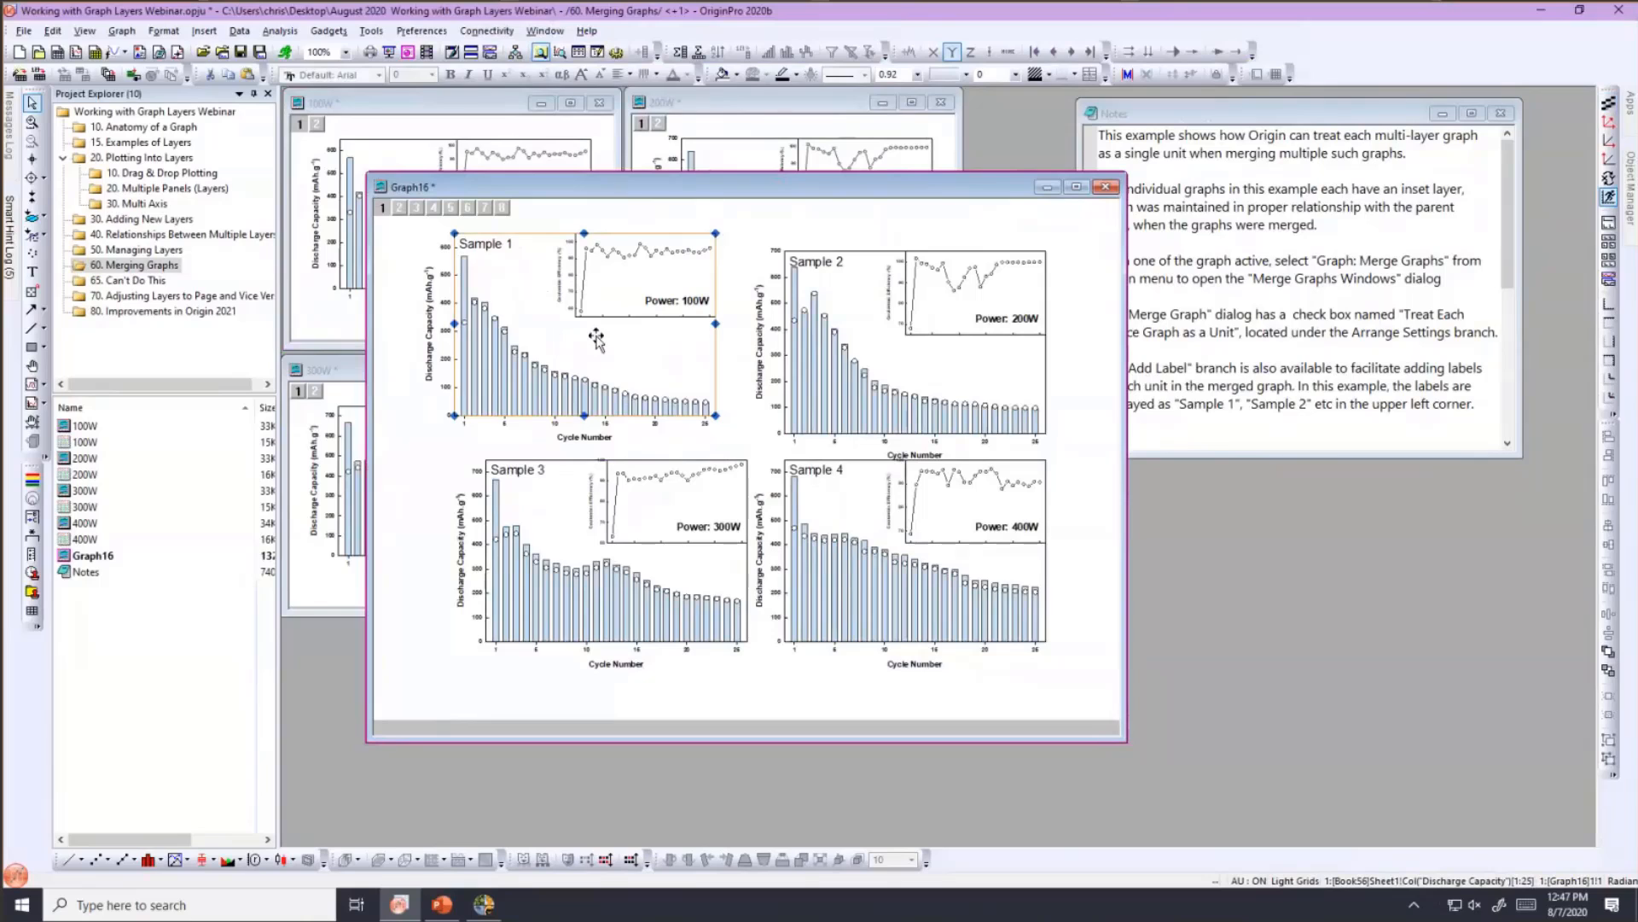
drag(596, 337, 570, 350)
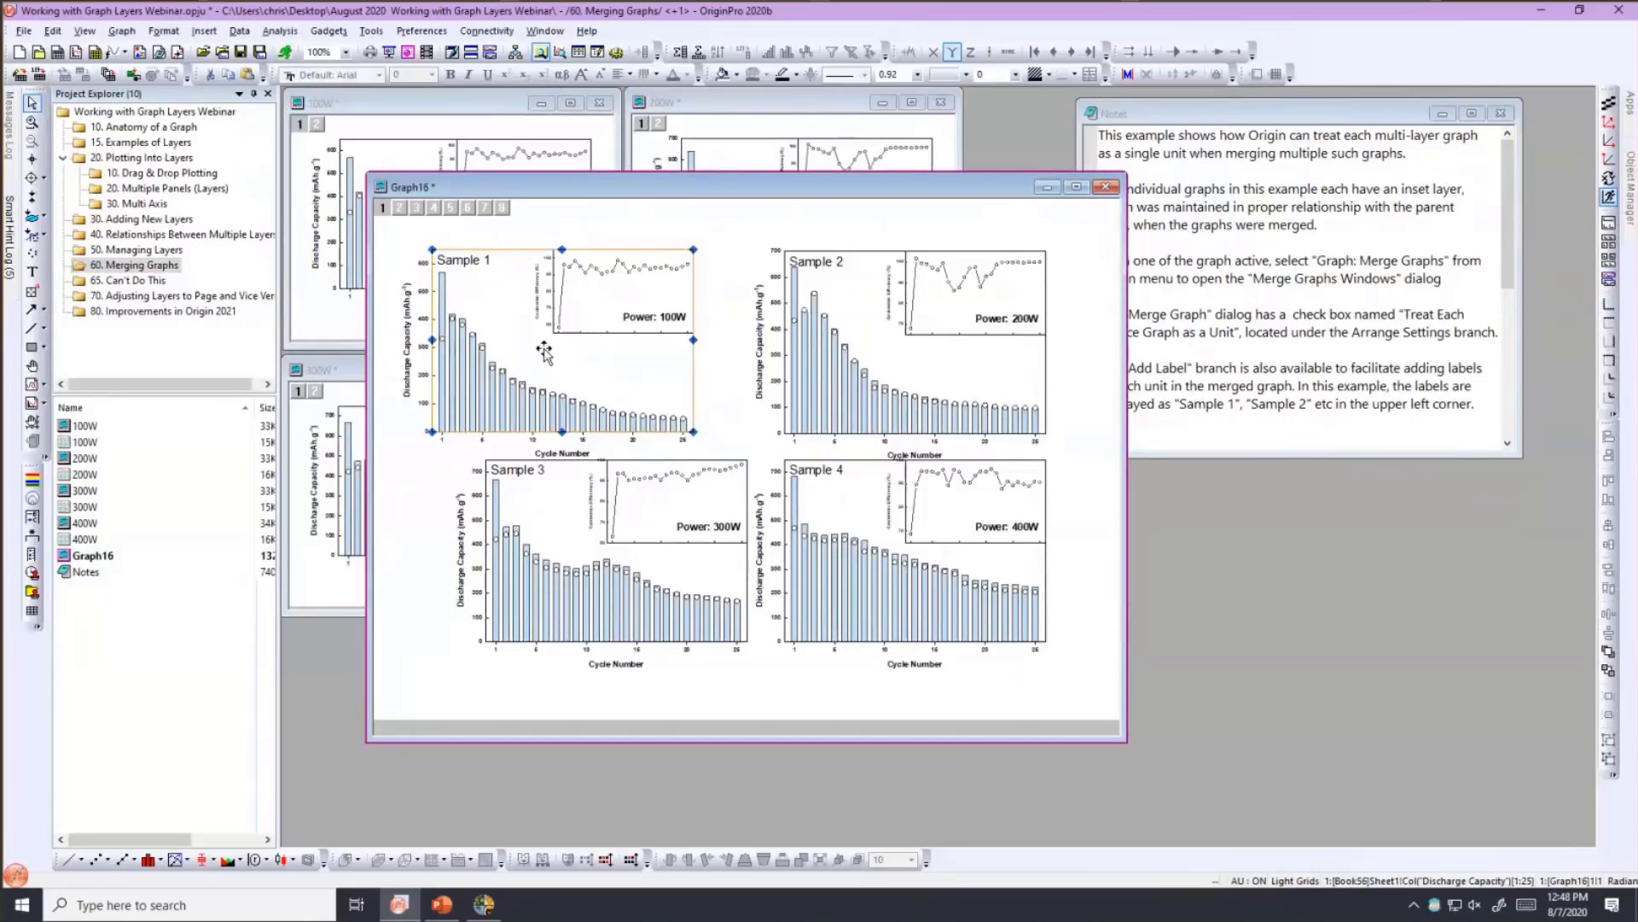
click(906, 363)
drag(902, 361, 881, 341)
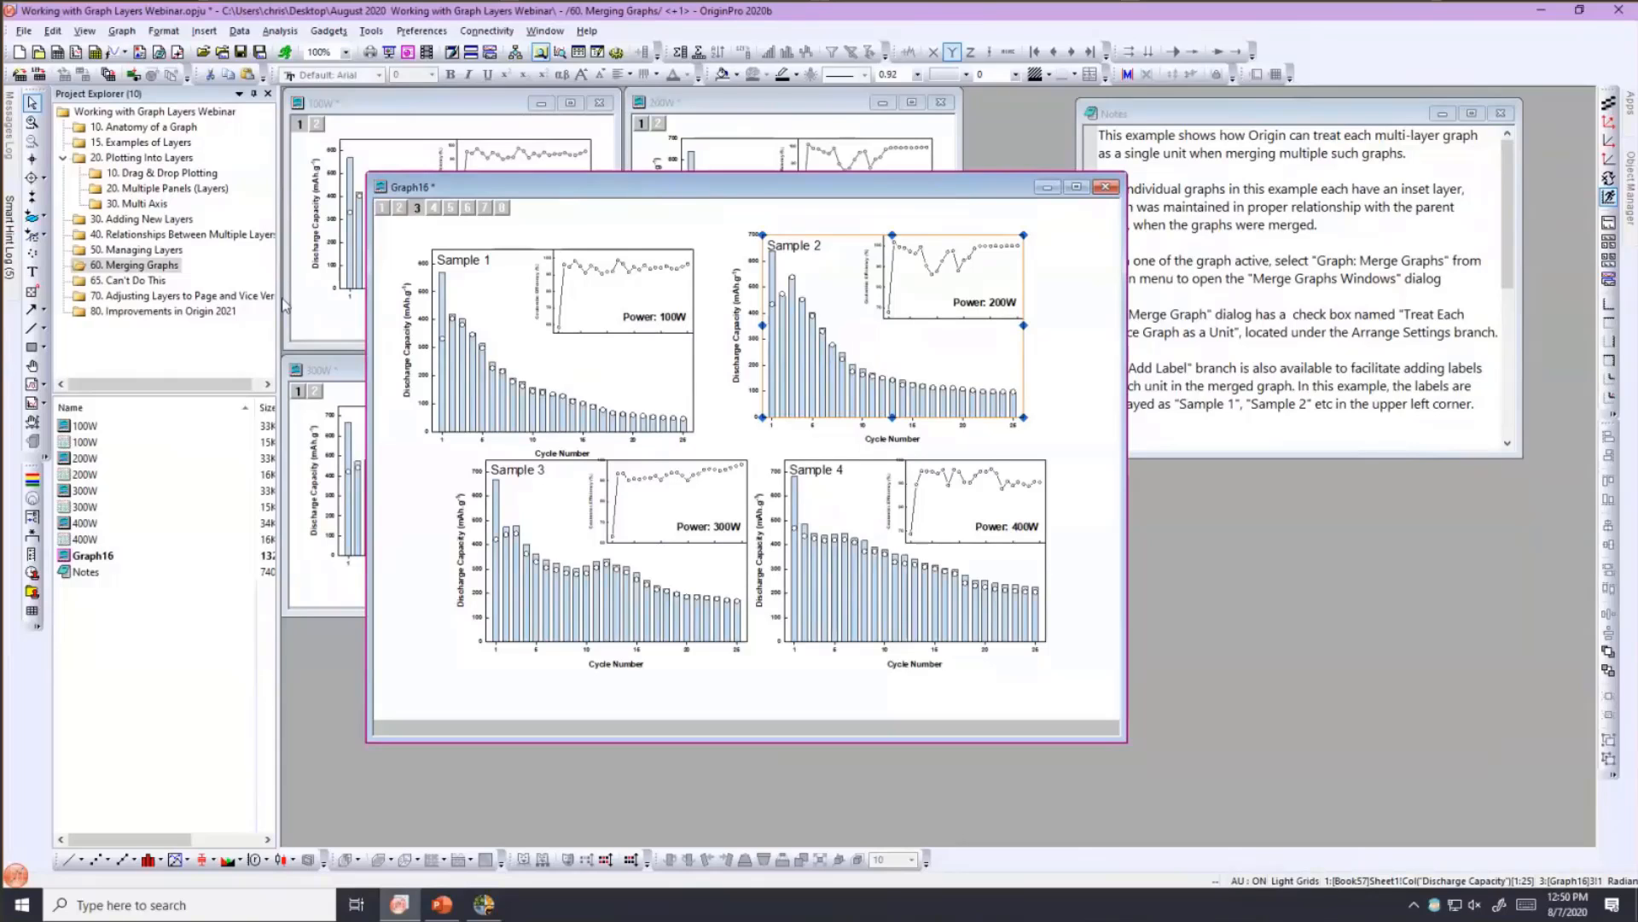
- Open the 65. Can't Do This folder and rearrange the 100% Stacked Area and 3D 100% Stacked Walls graph windows
click(144, 286)
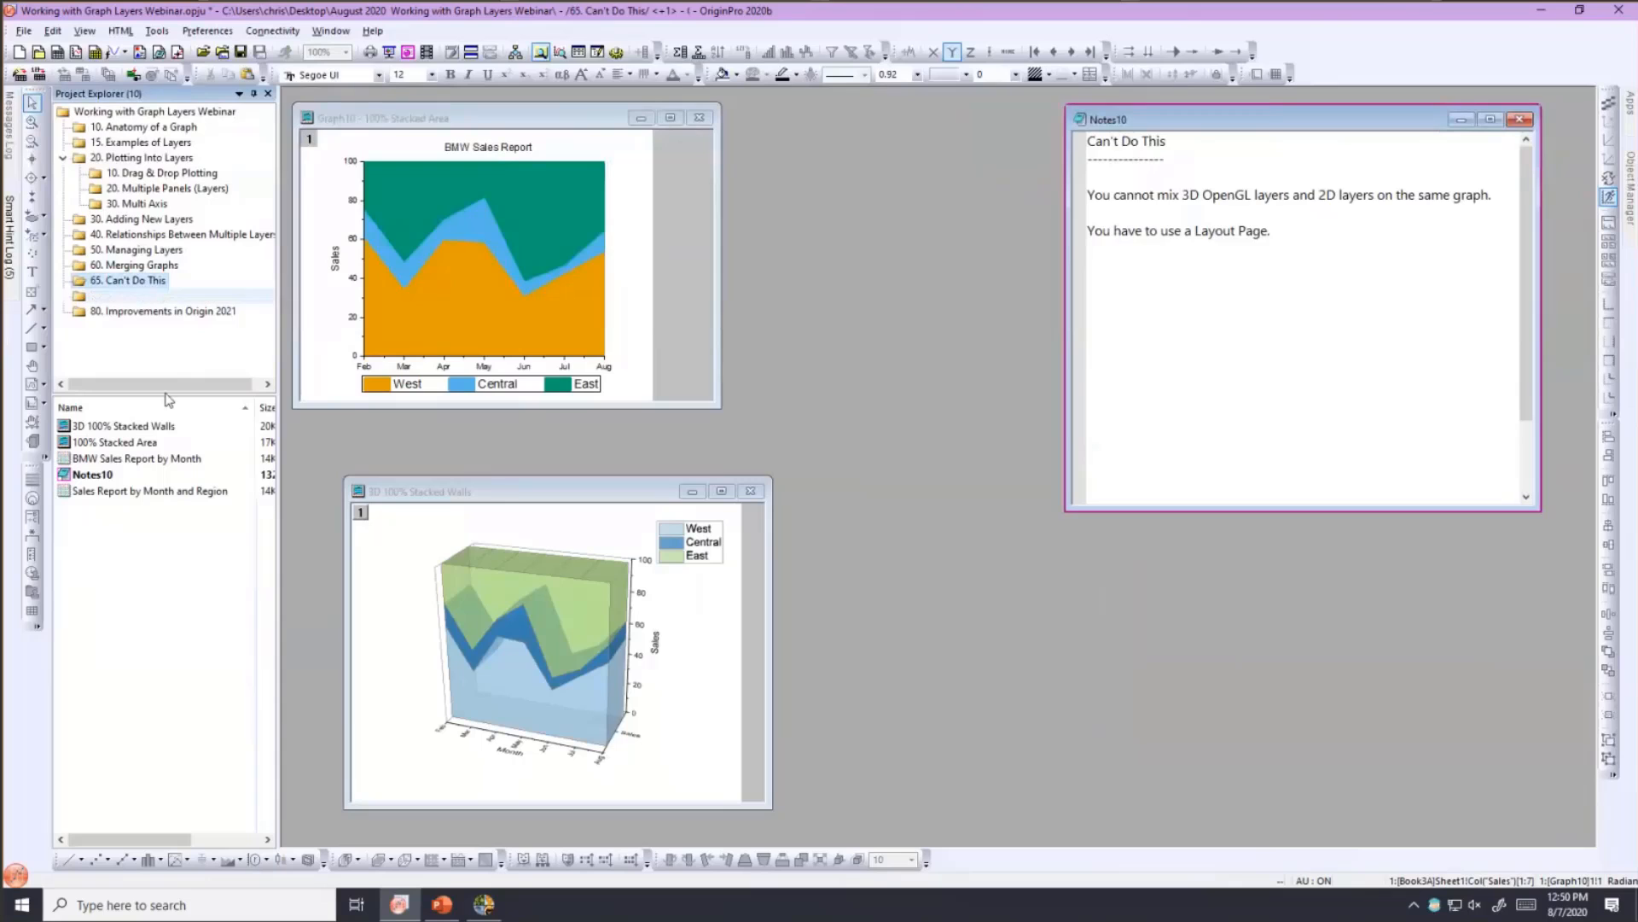
click(506, 493)
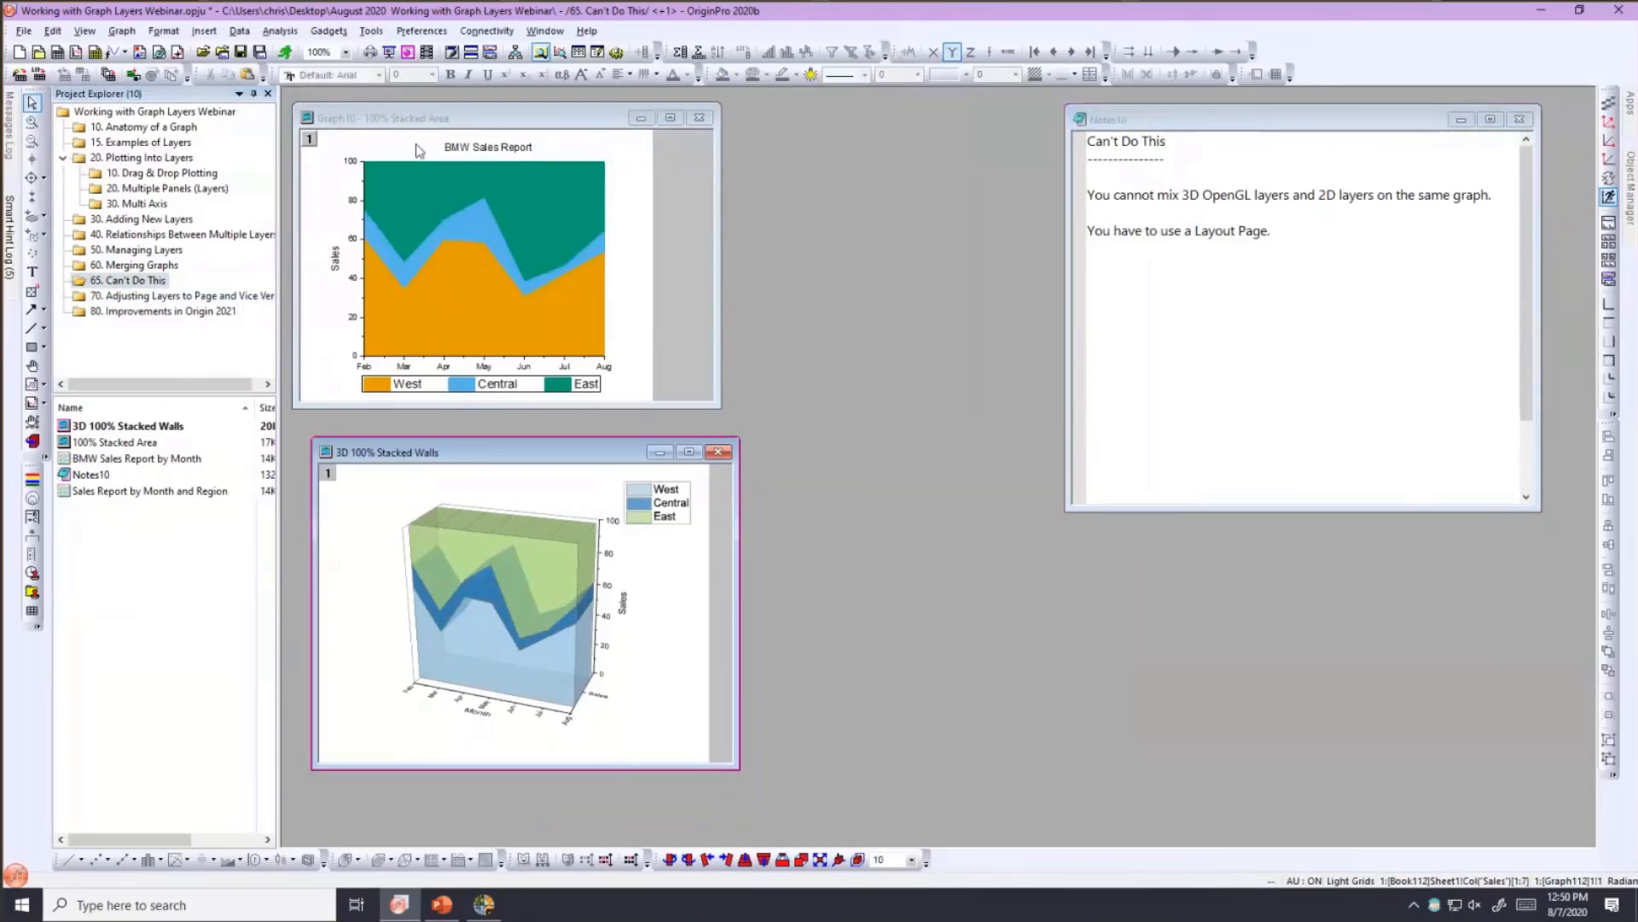
click(395, 126)
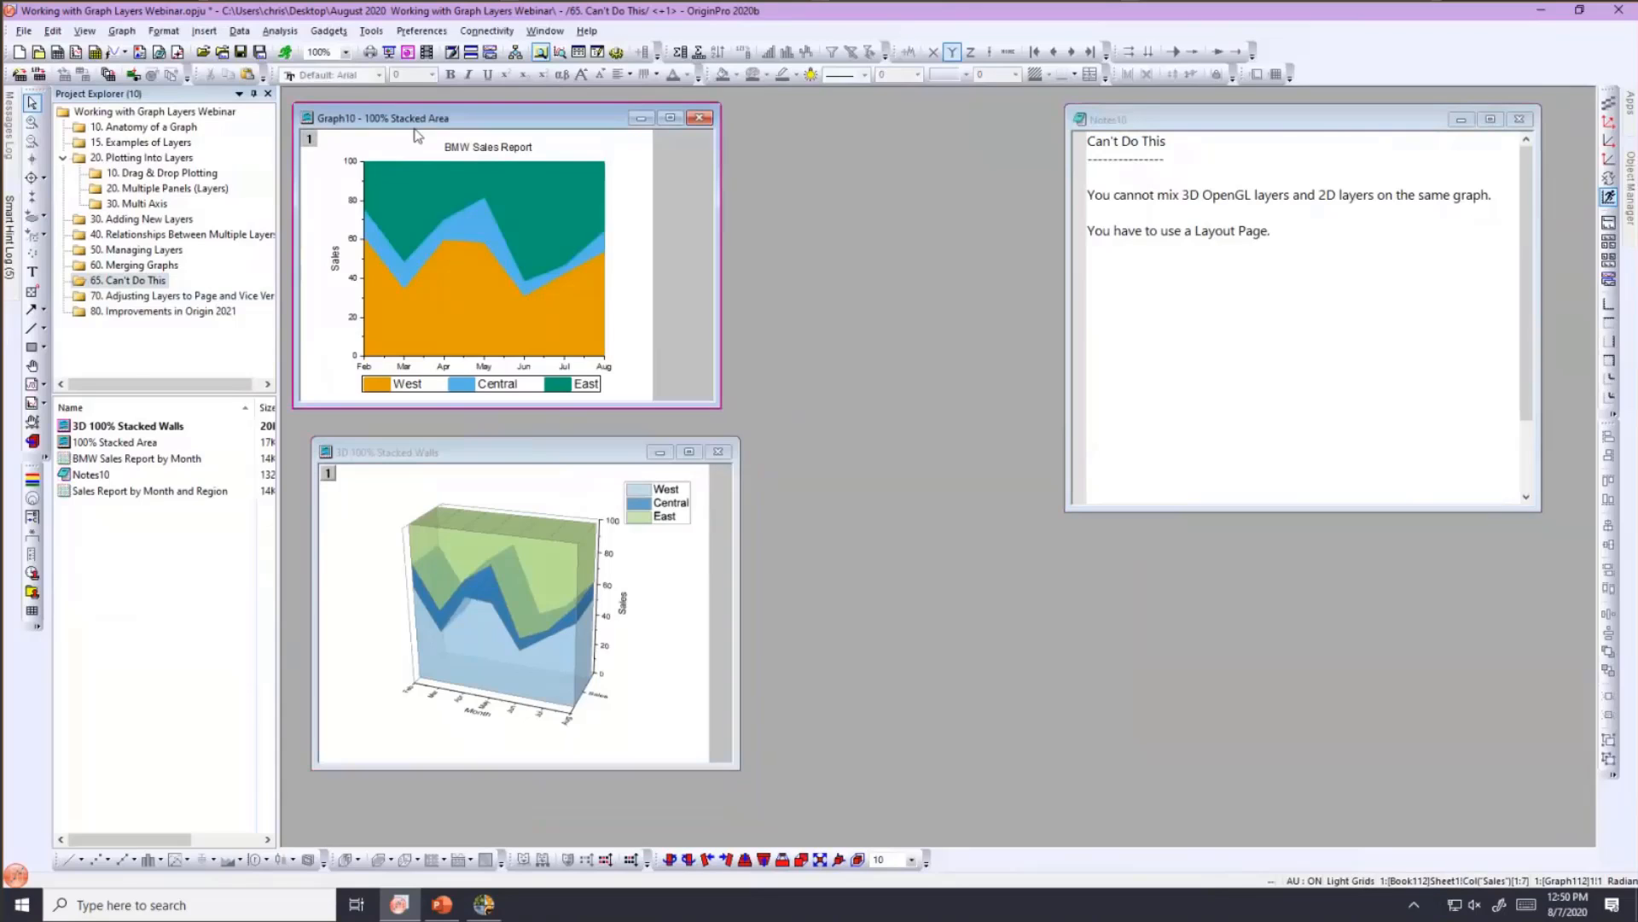
drag(459, 130, 461, 128)
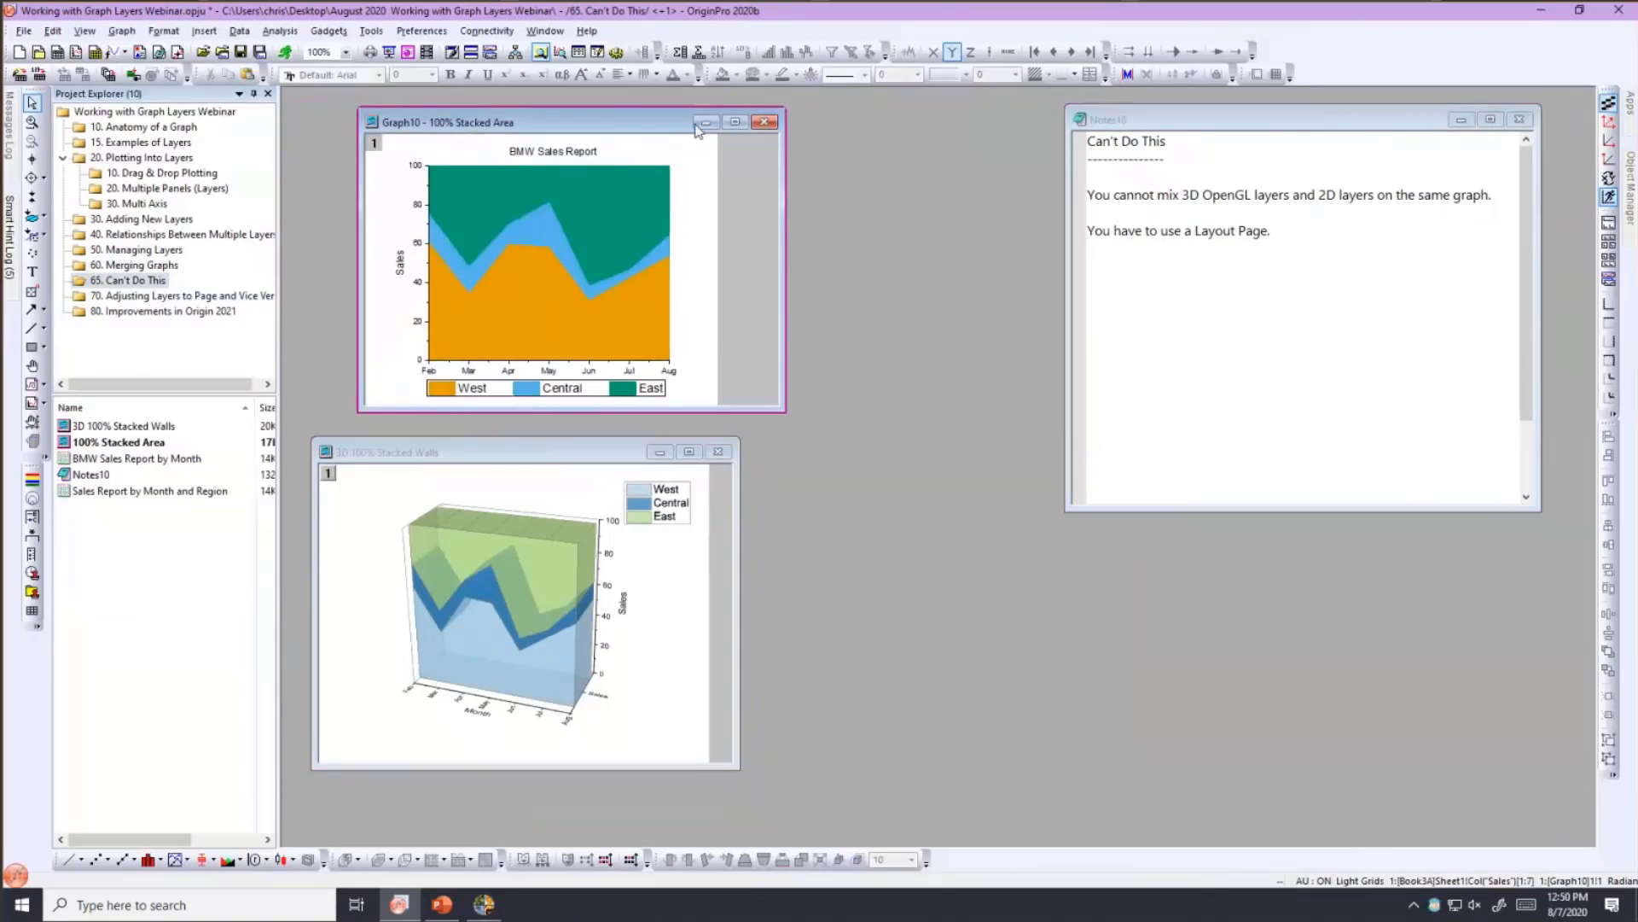
drag(461, 128, 698, 128)
drag(469, 453, 477, 235)
- Try to merge the 3D 100% Stacked Walls graph with the 100% Stacked Area graph, then cancel the merge
click(122, 30)
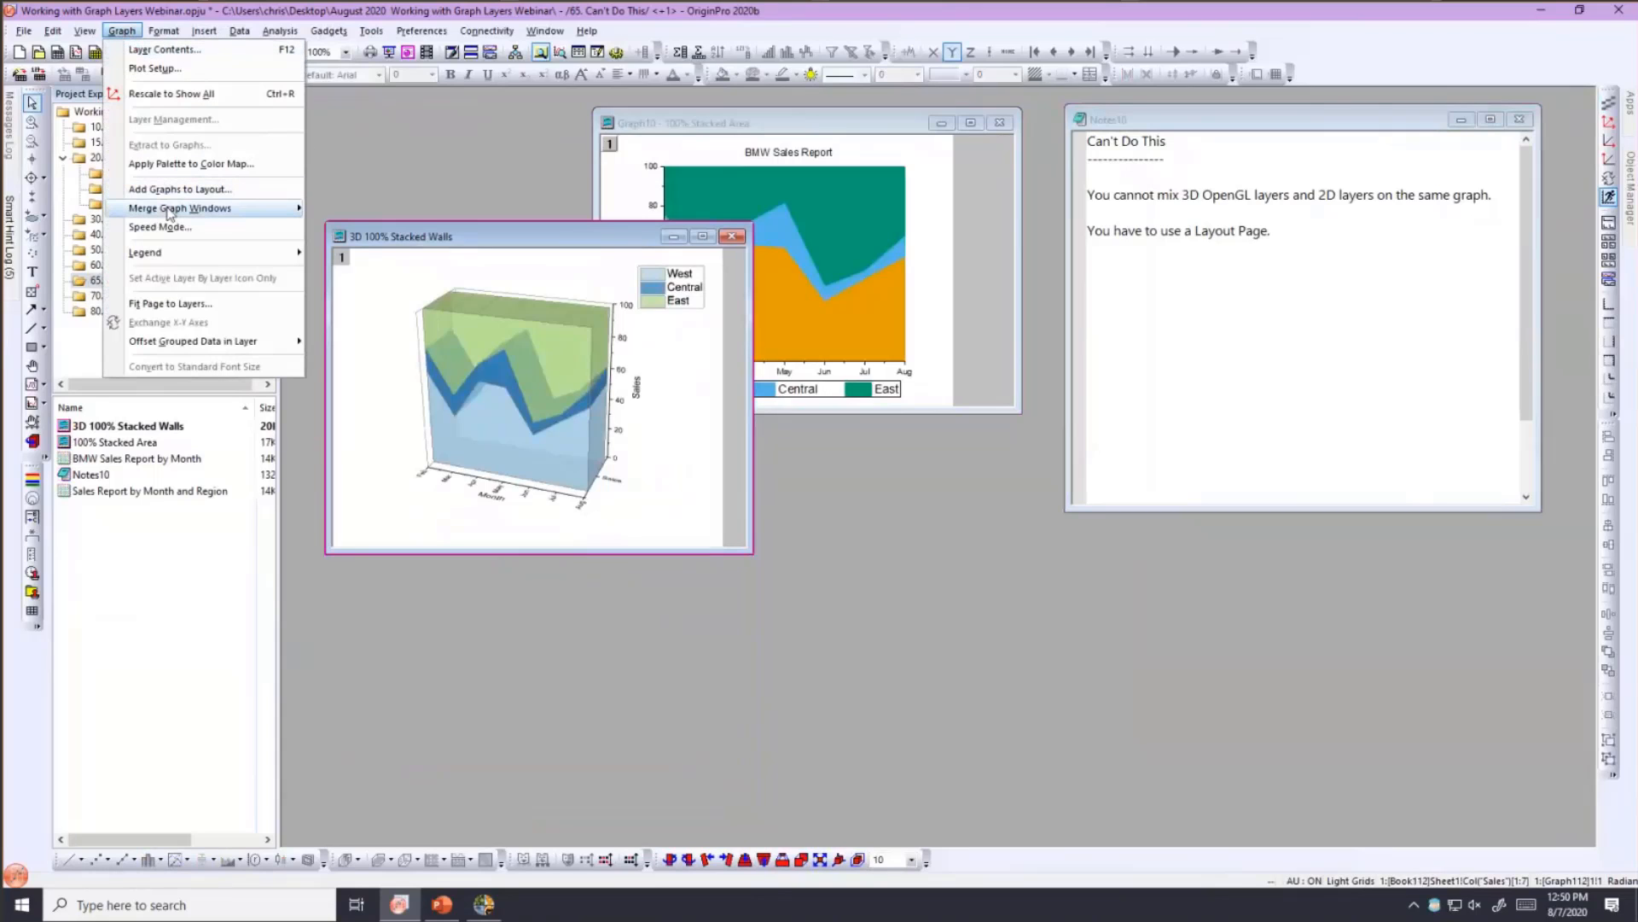
click(365, 233)
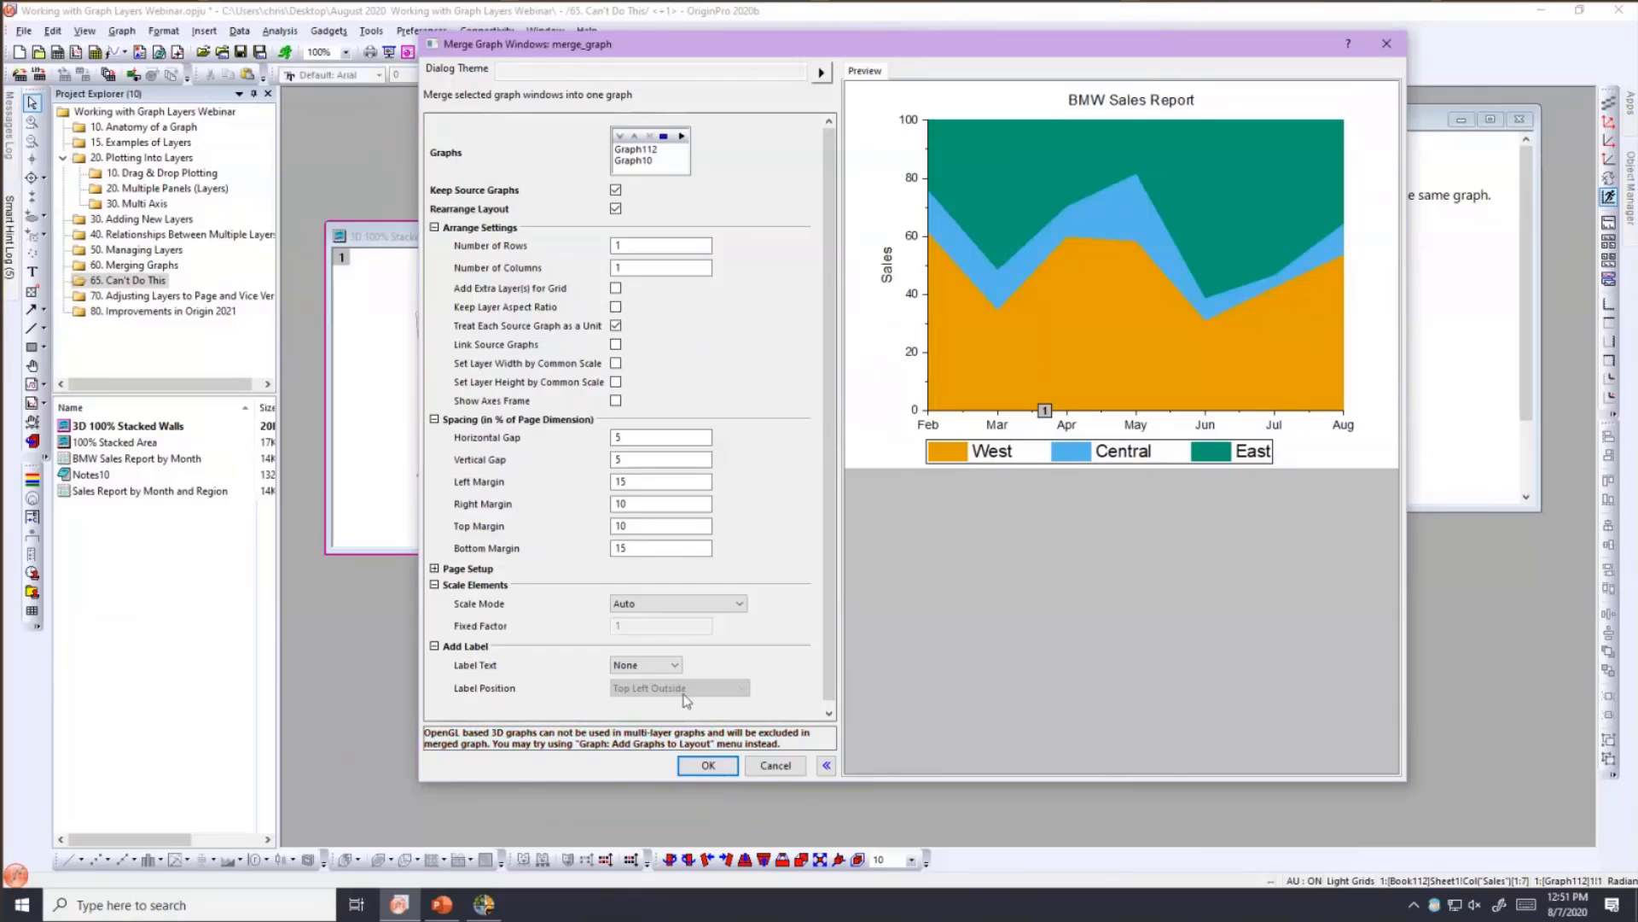
click(776, 766)
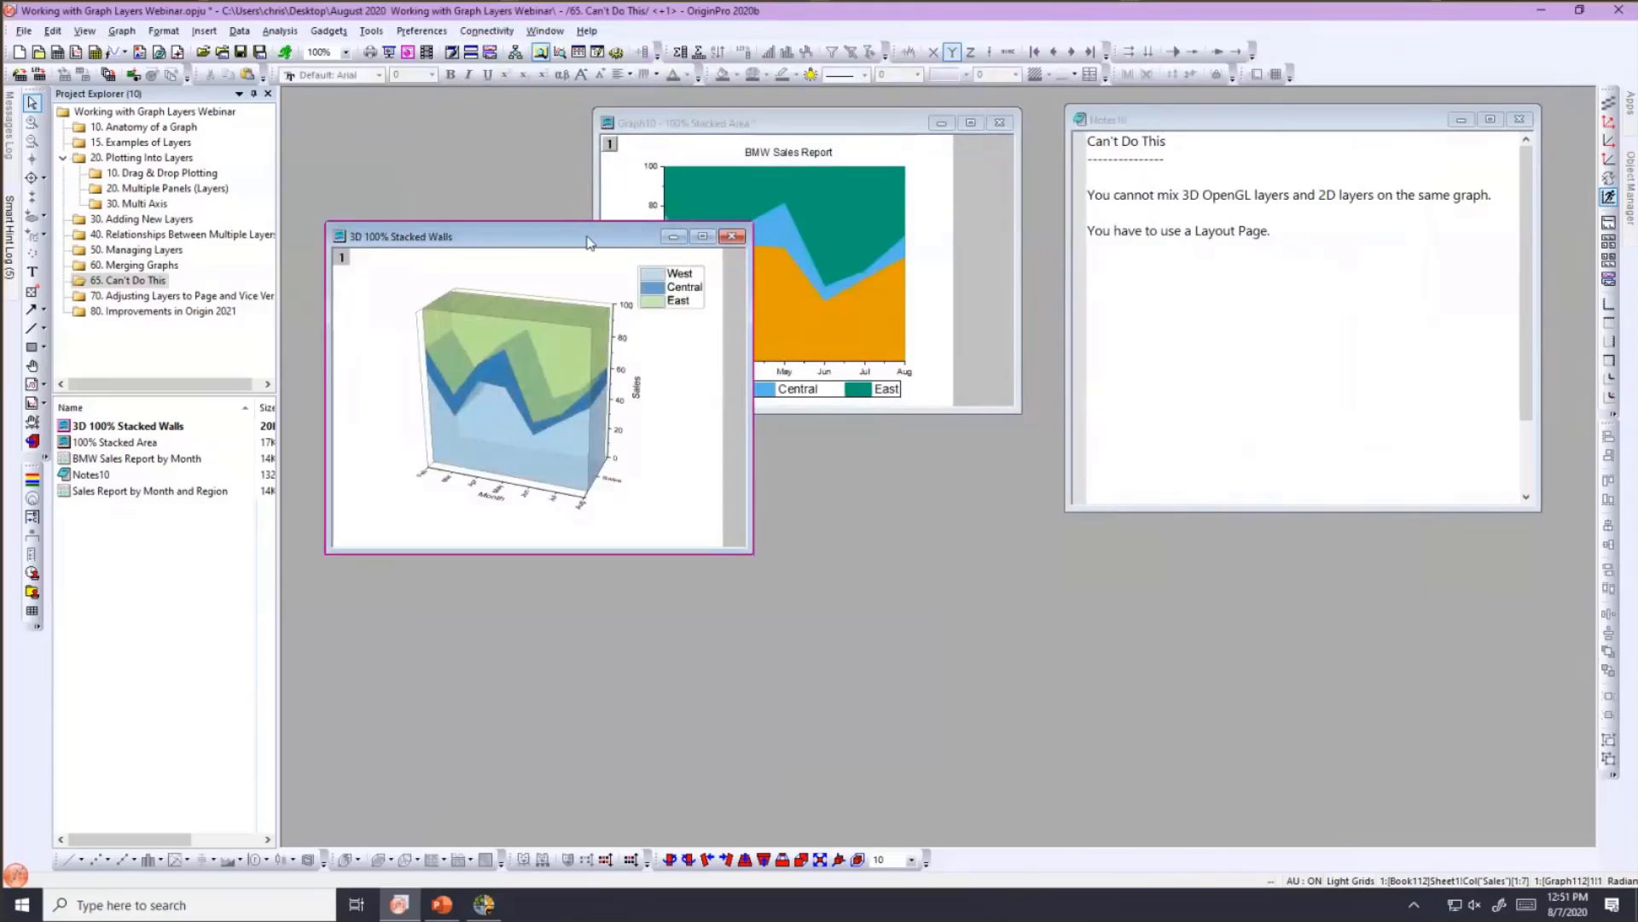
- Move the 100% Stacked Area and 3D 100% Stacked Walls graph windows lower to free workspace above them
drag(593, 242, 581, 190)
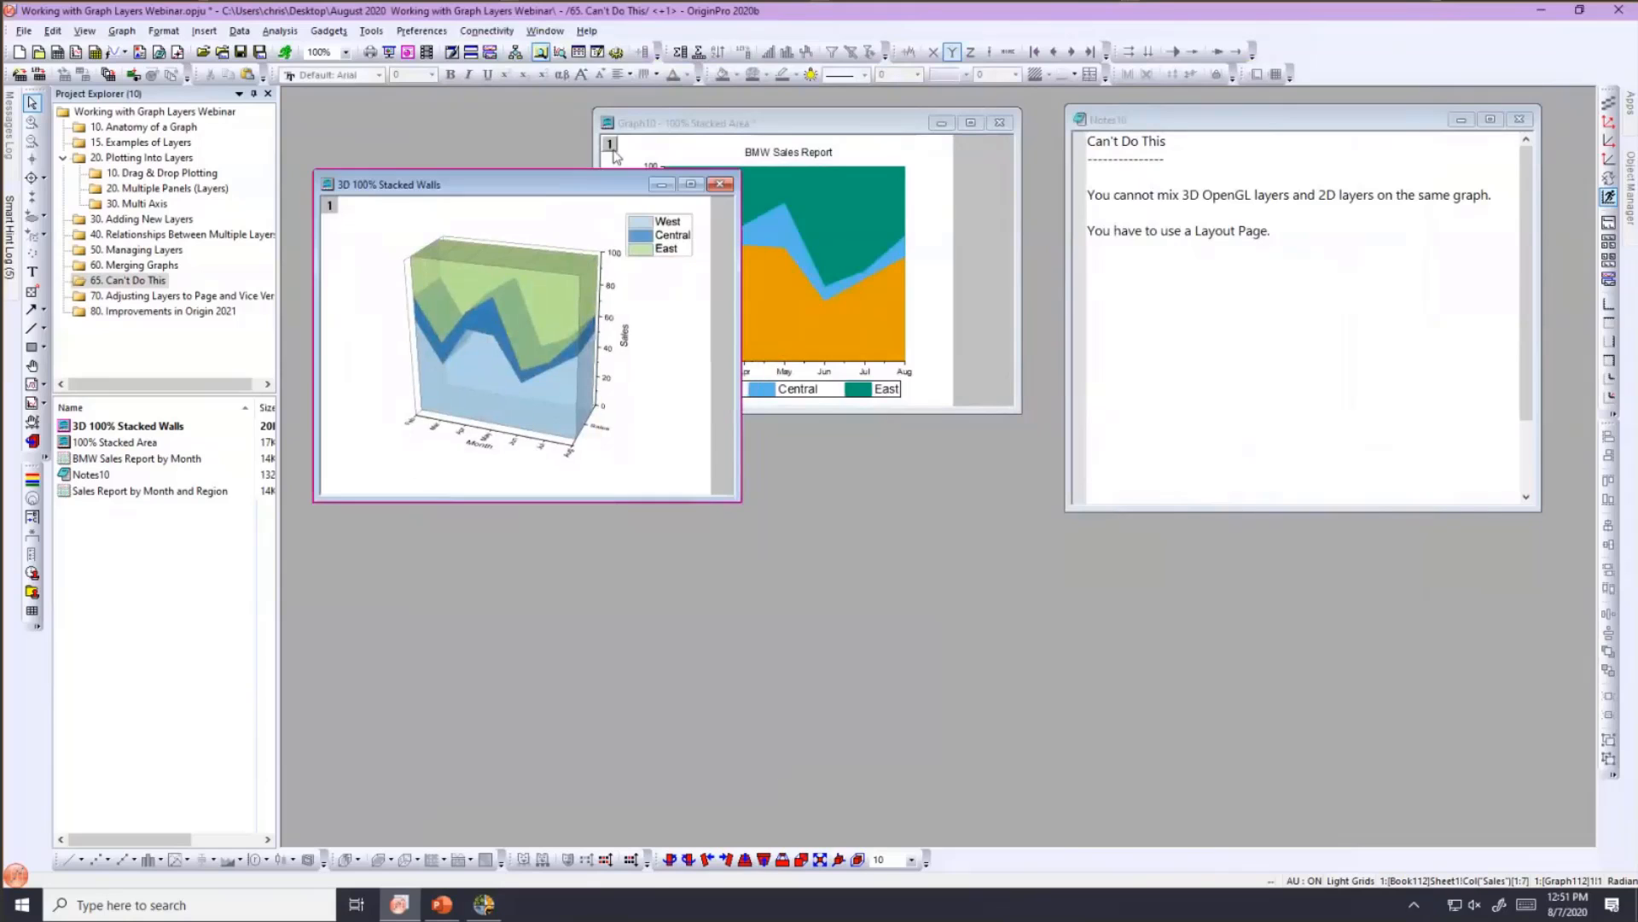
click(705, 126)
drag(792, 191, 792, 190)
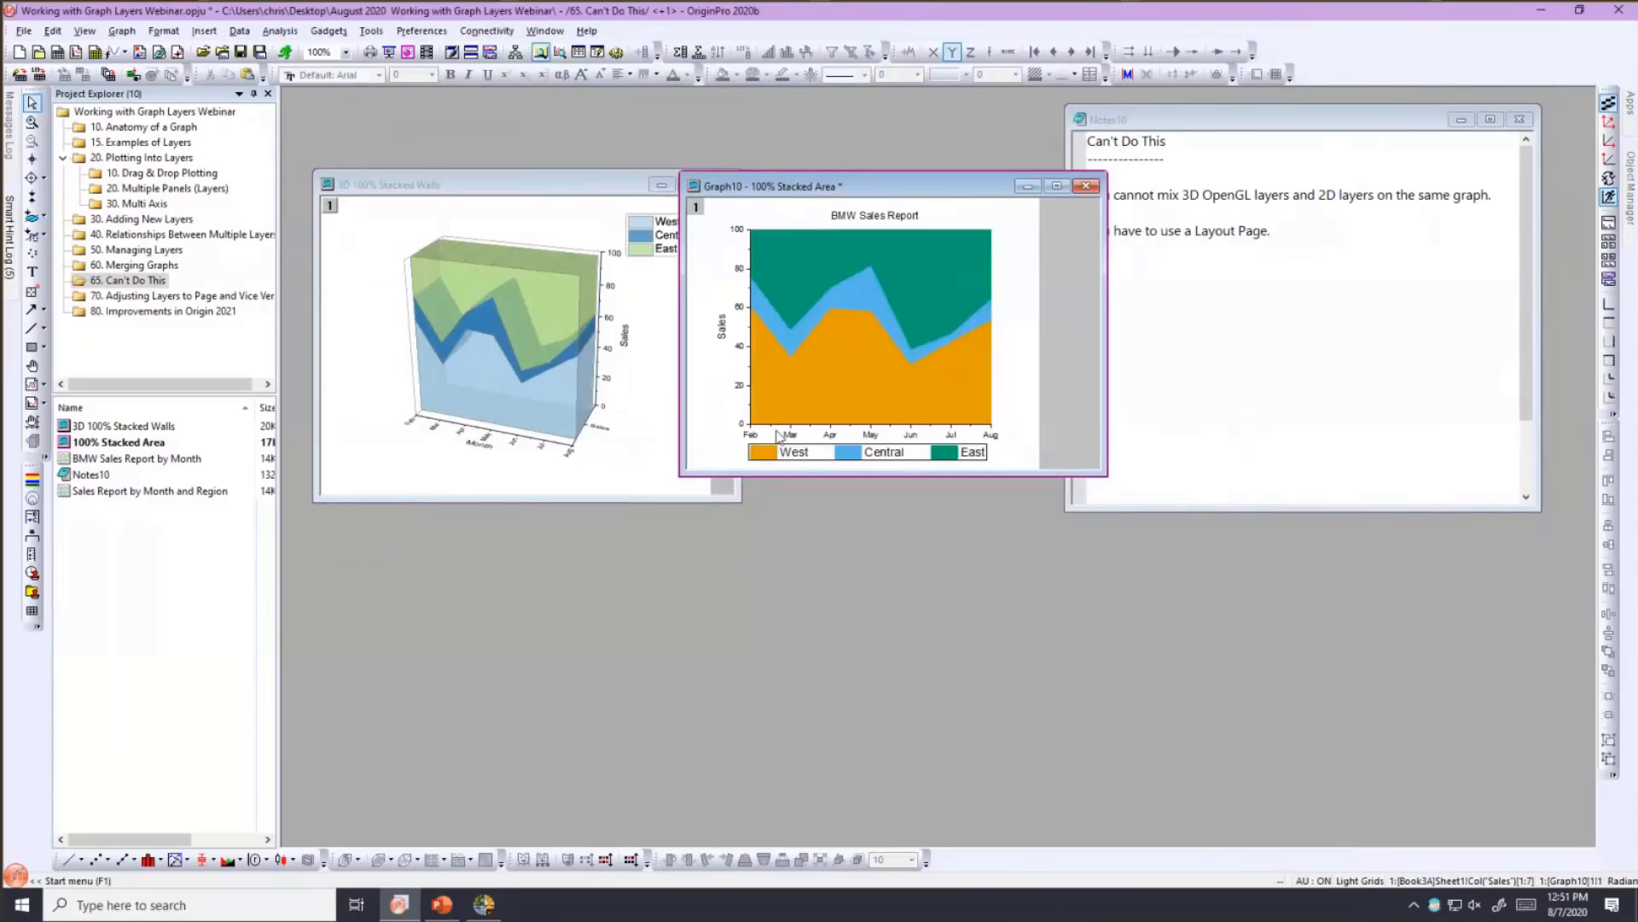
drag(866, 192, 779, 436)
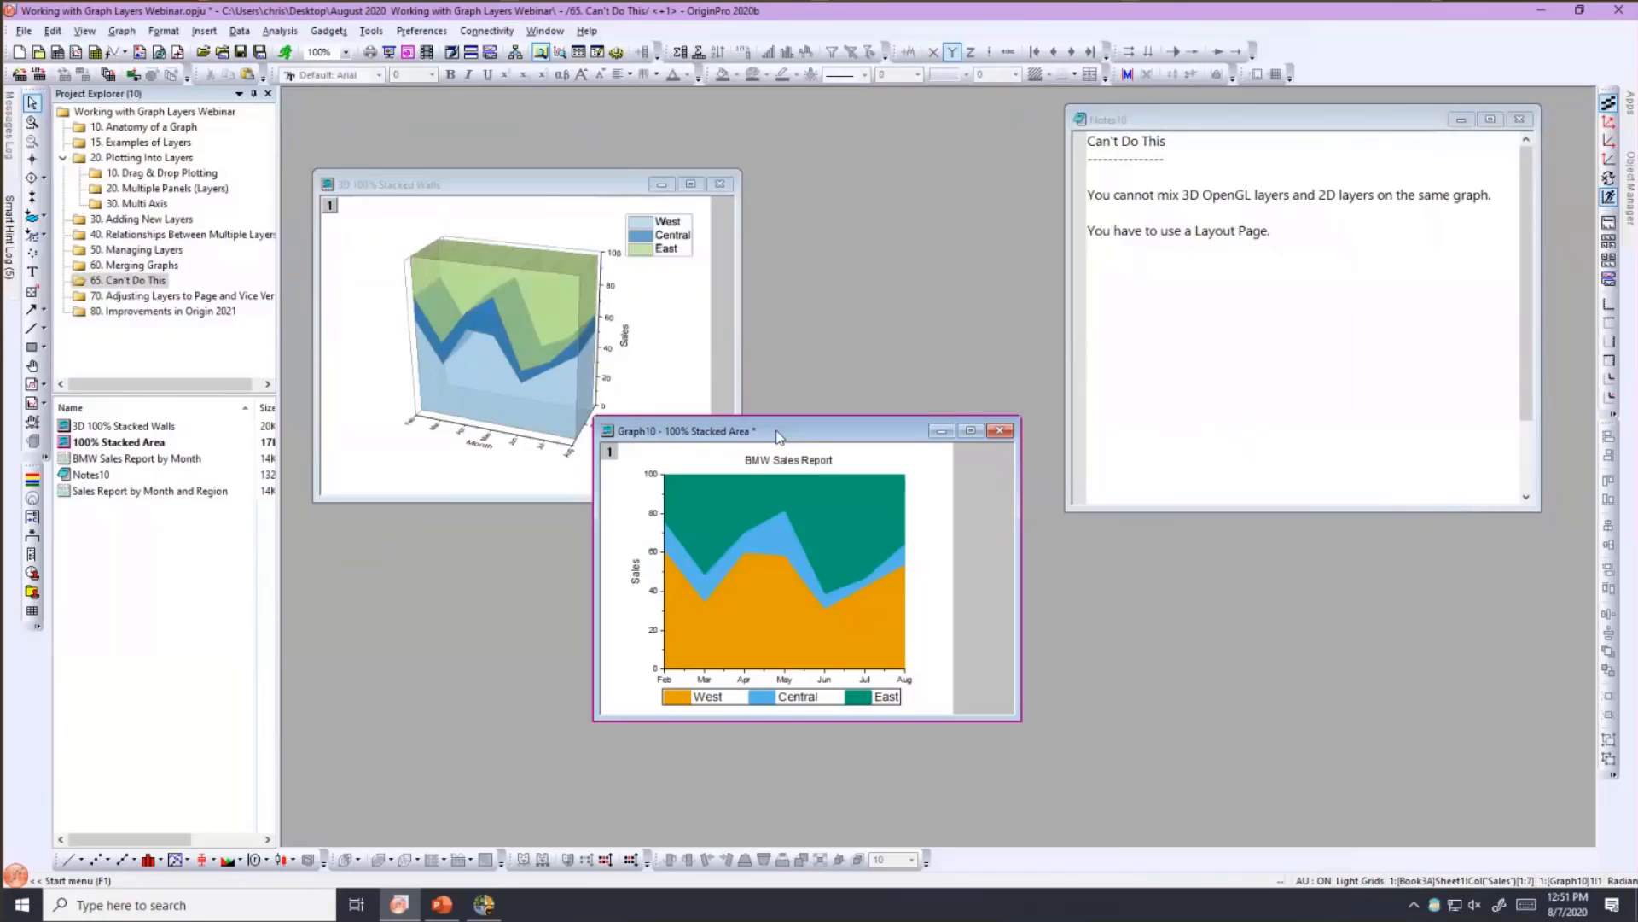
click(498, 203)
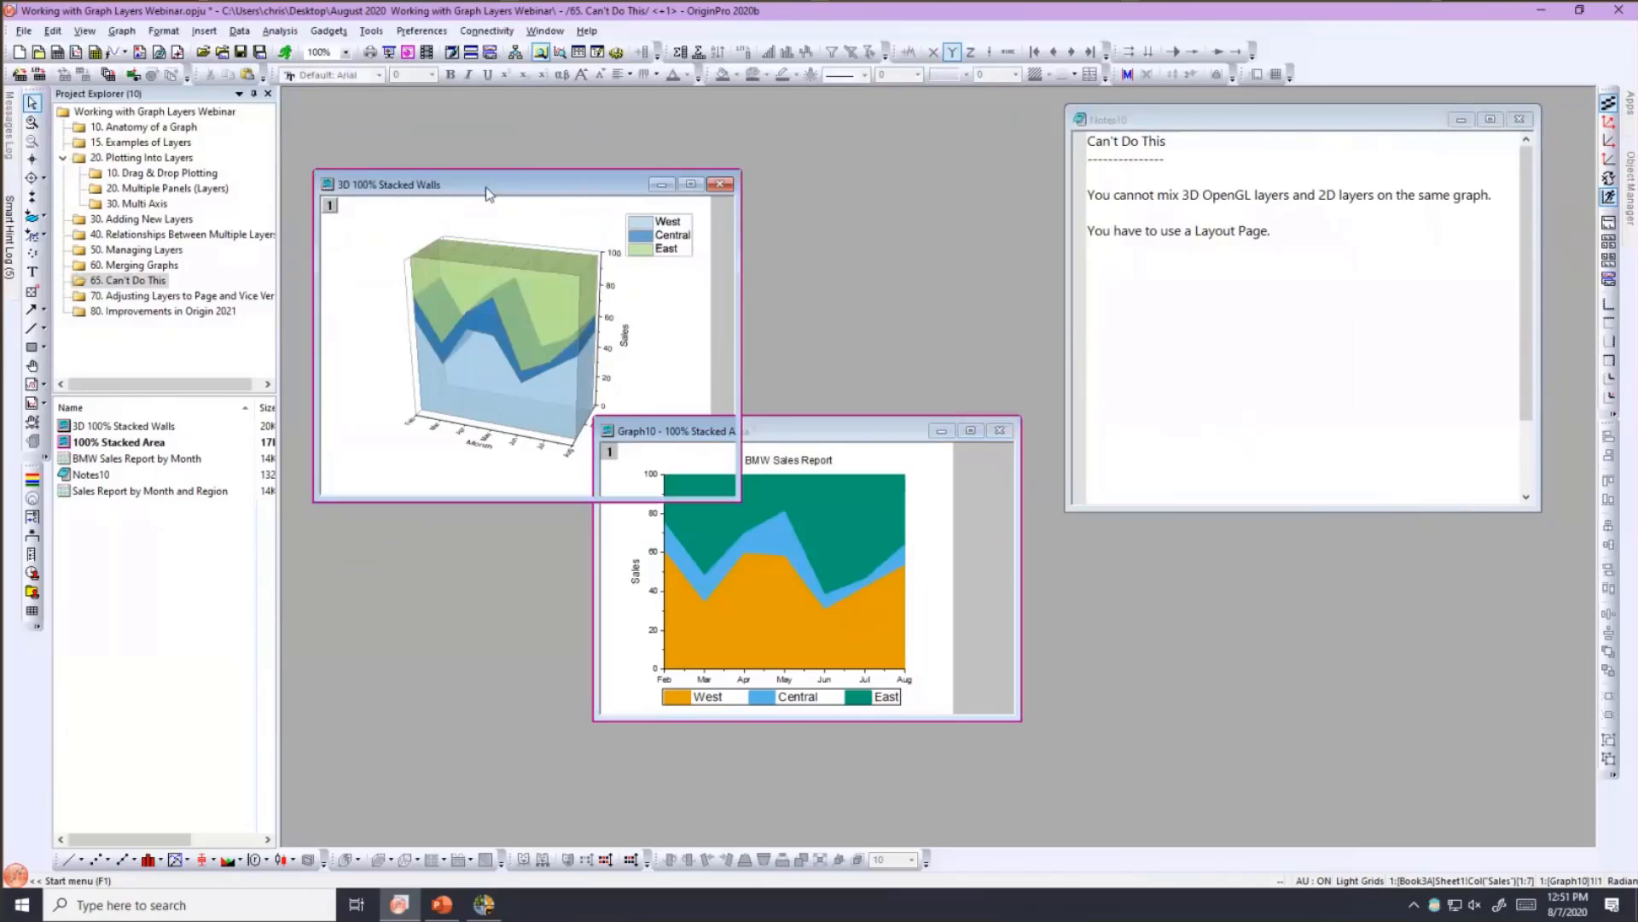
drag(485, 182, 469, 313)
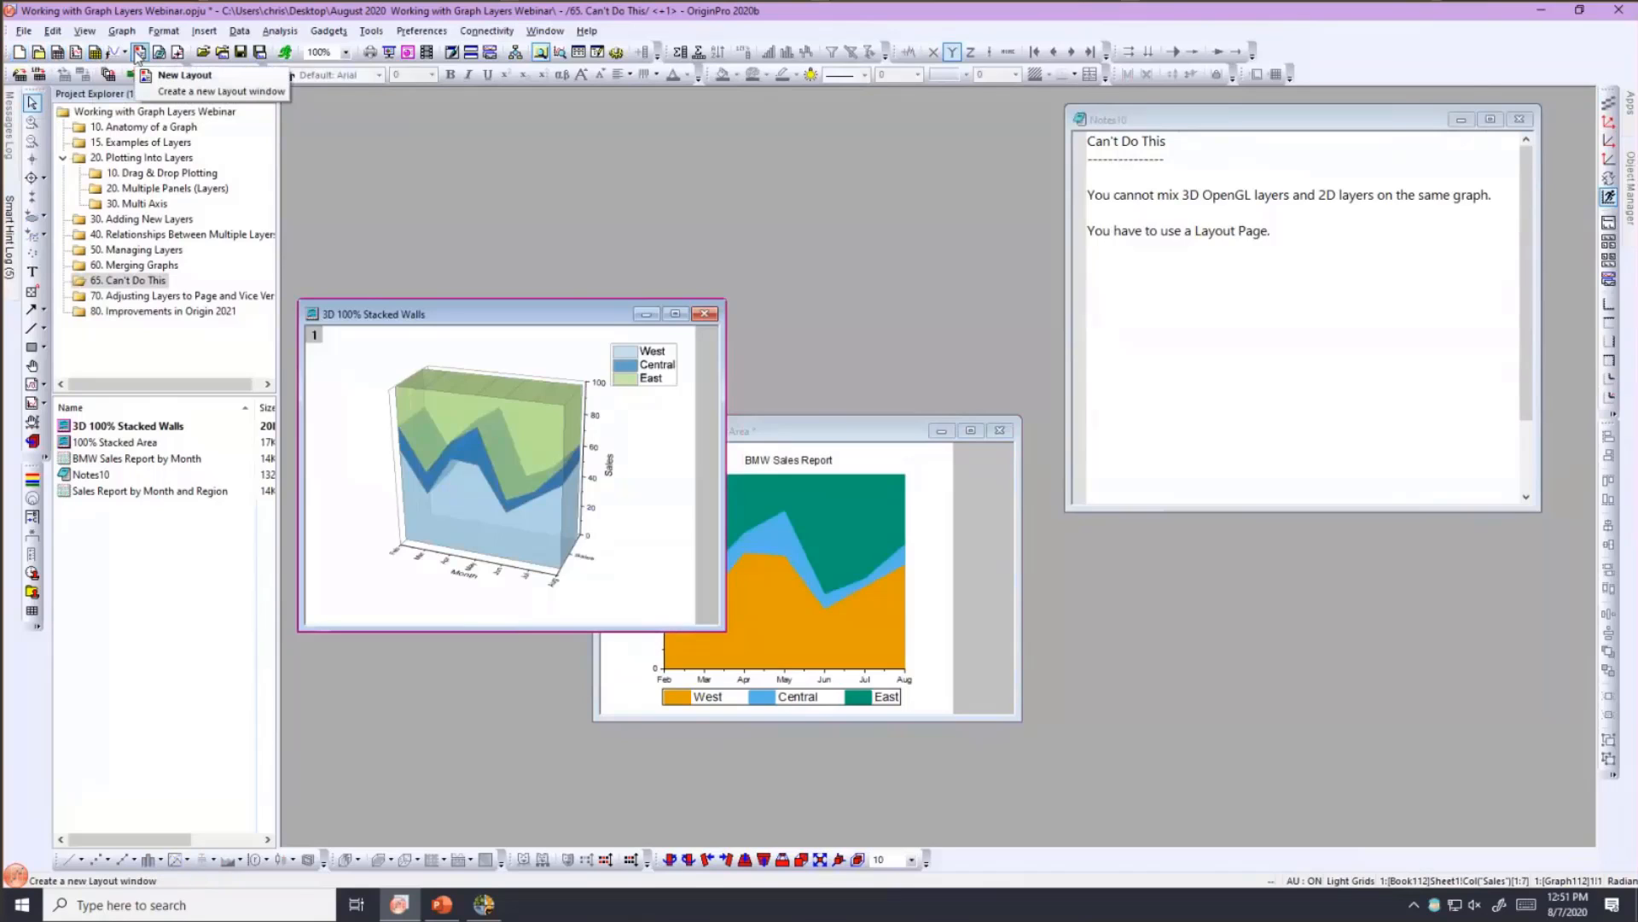
- Create a new layout window and arrange it above the two graph windows
click(137, 54)
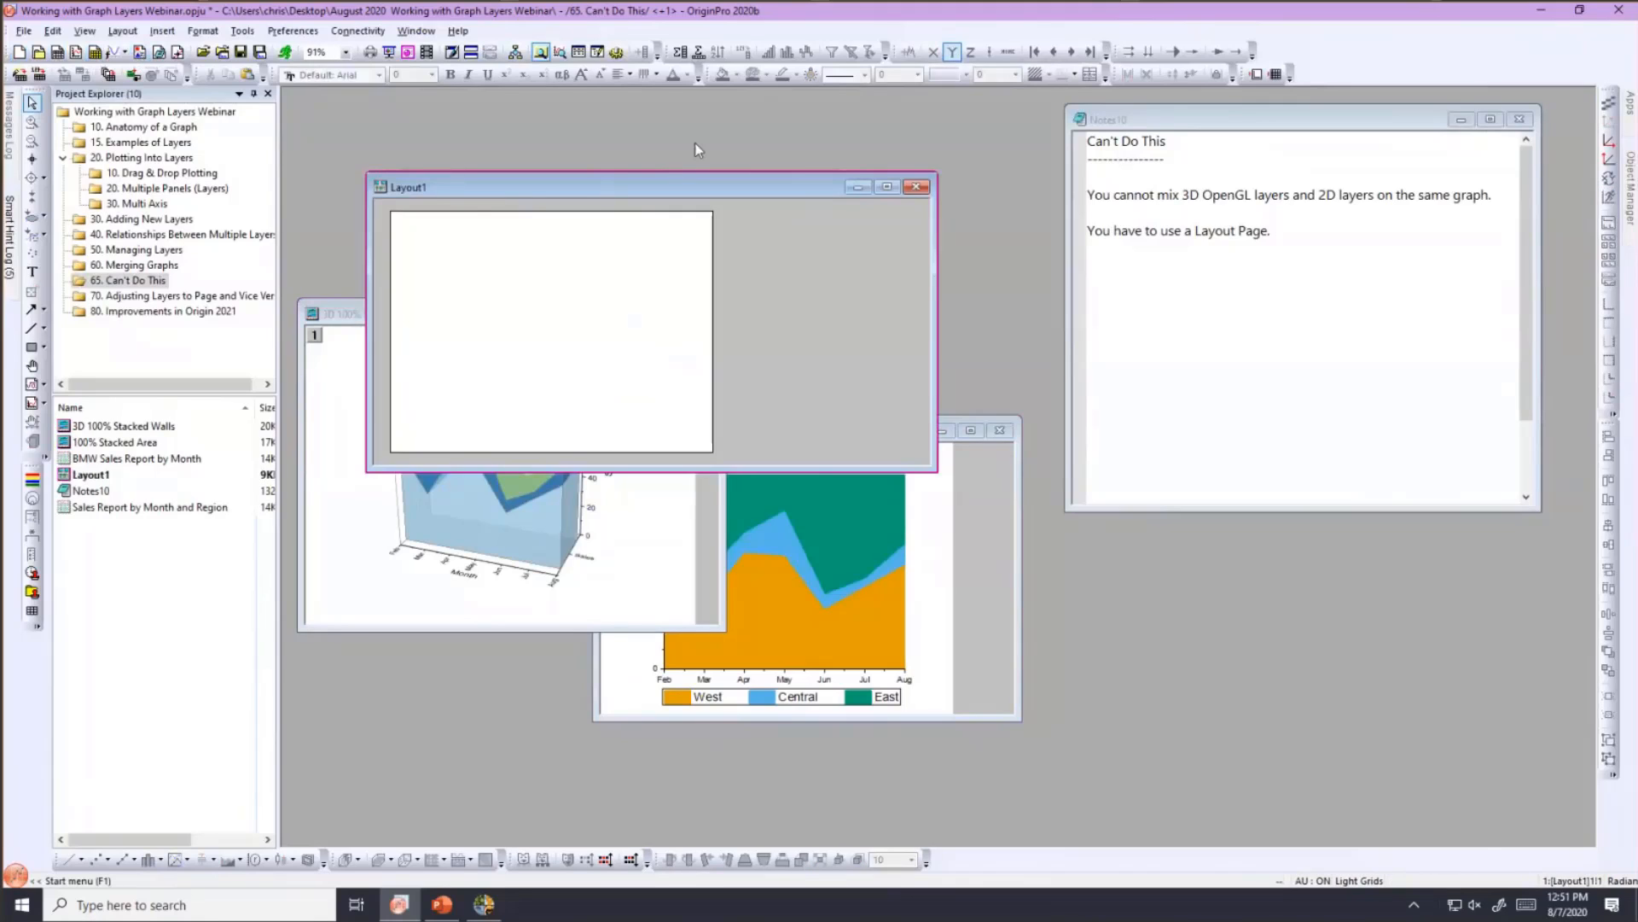
drag(583, 187, 685, 129)
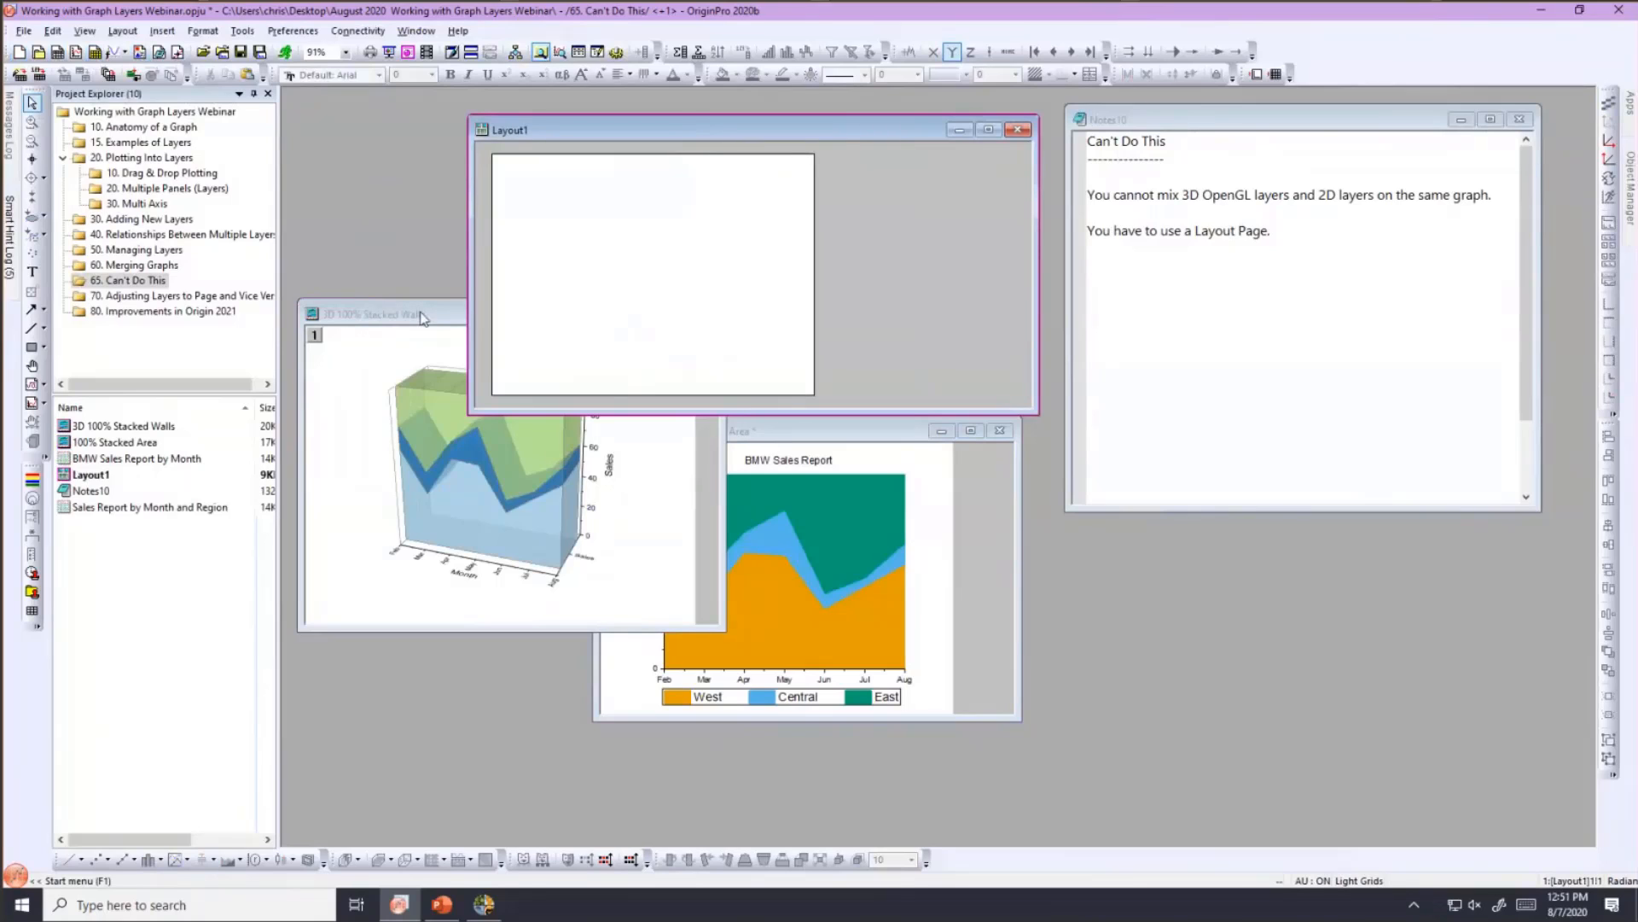
click(425, 394)
drag(425, 394, 421, 414)
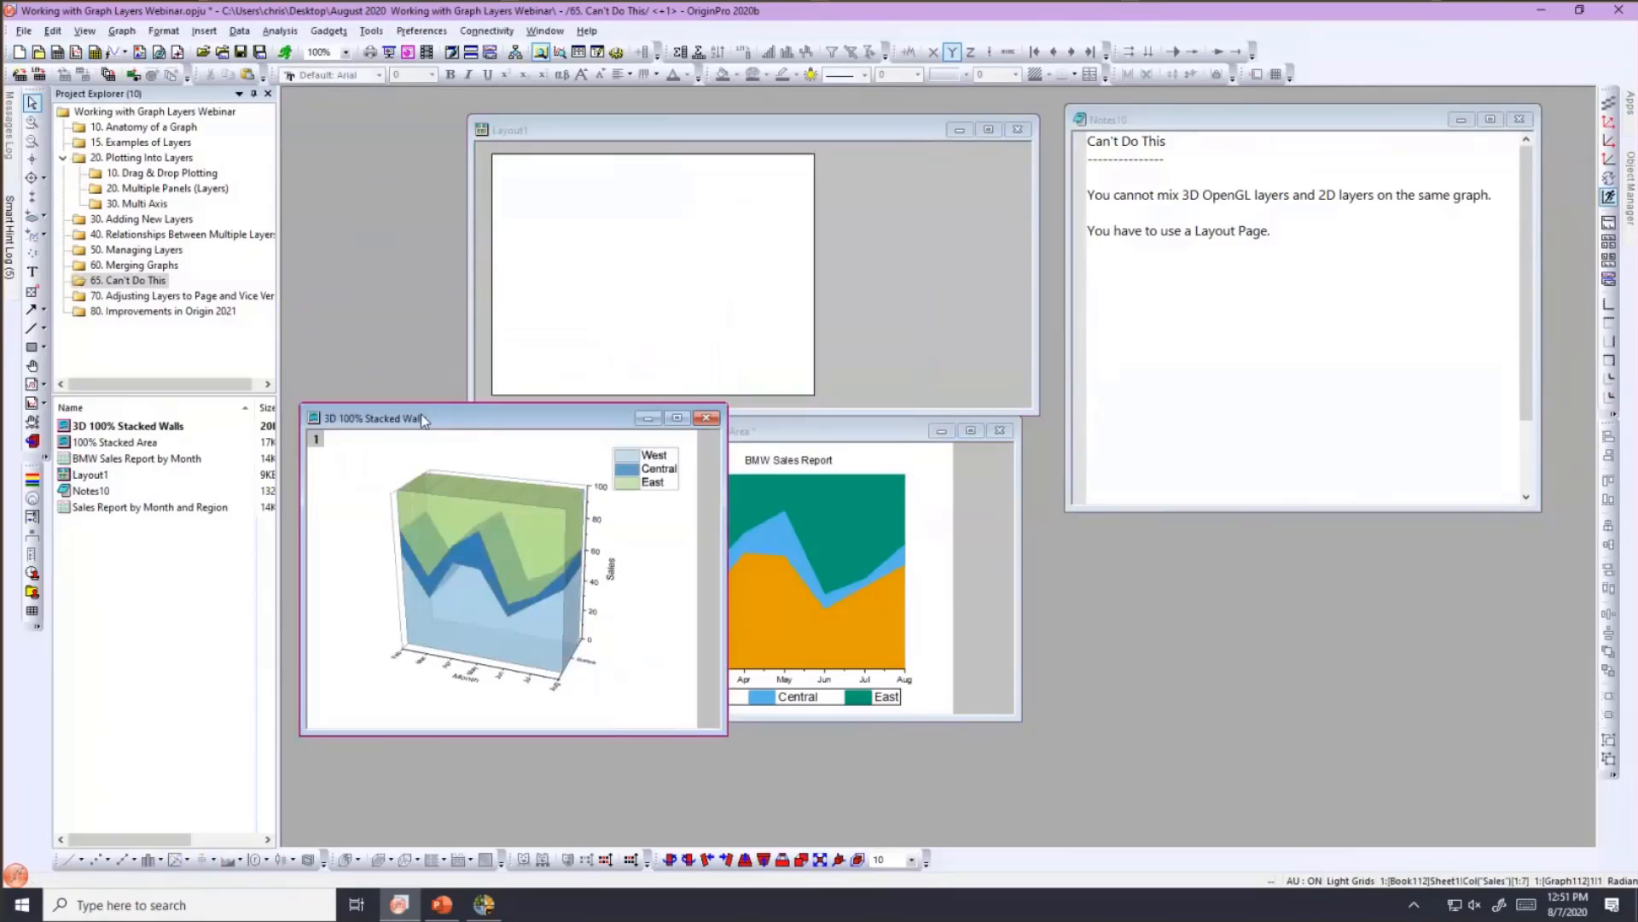
- Add the 3D 100% Stacked Walls graph to the layout page as a small object in its left half
click(510, 205)
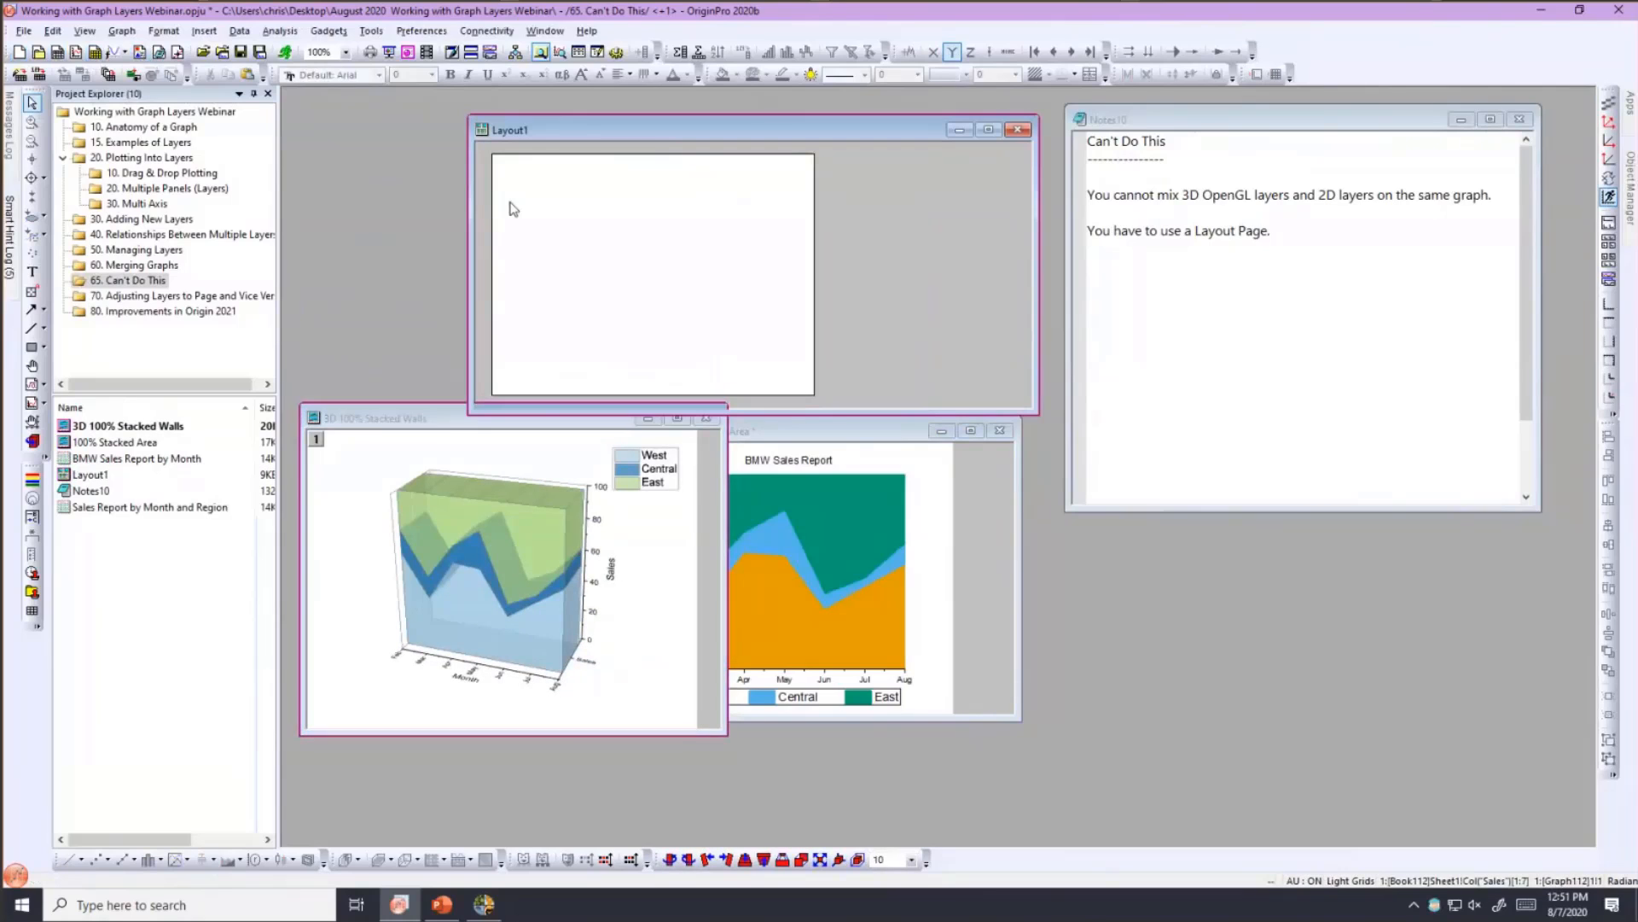
right_click(512, 208)
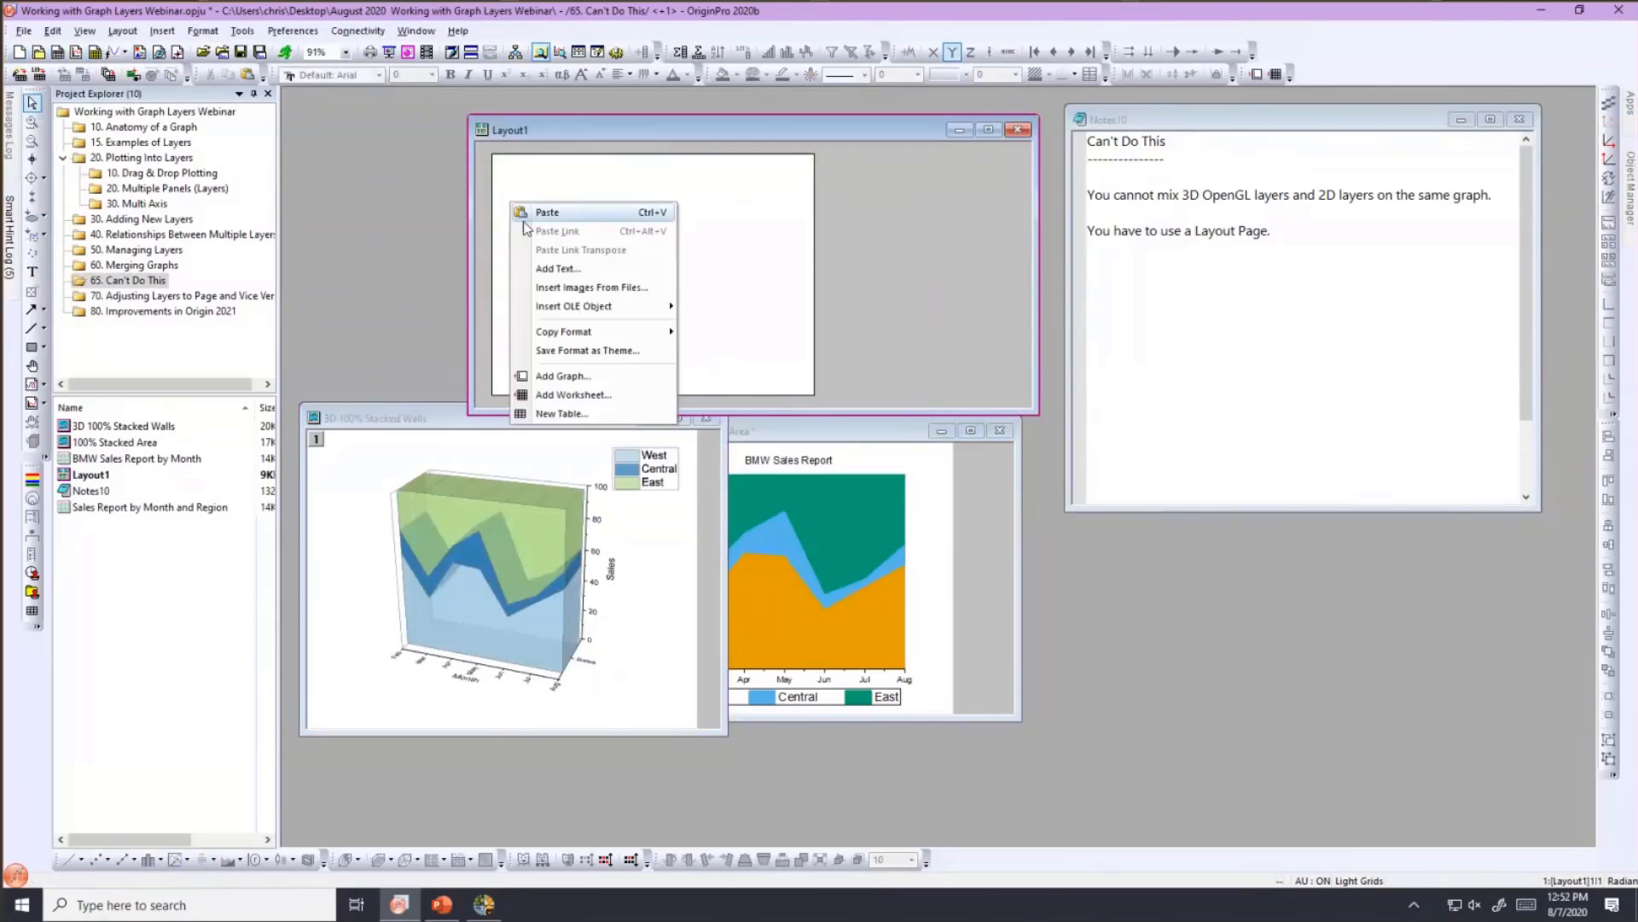
click(551, 377)
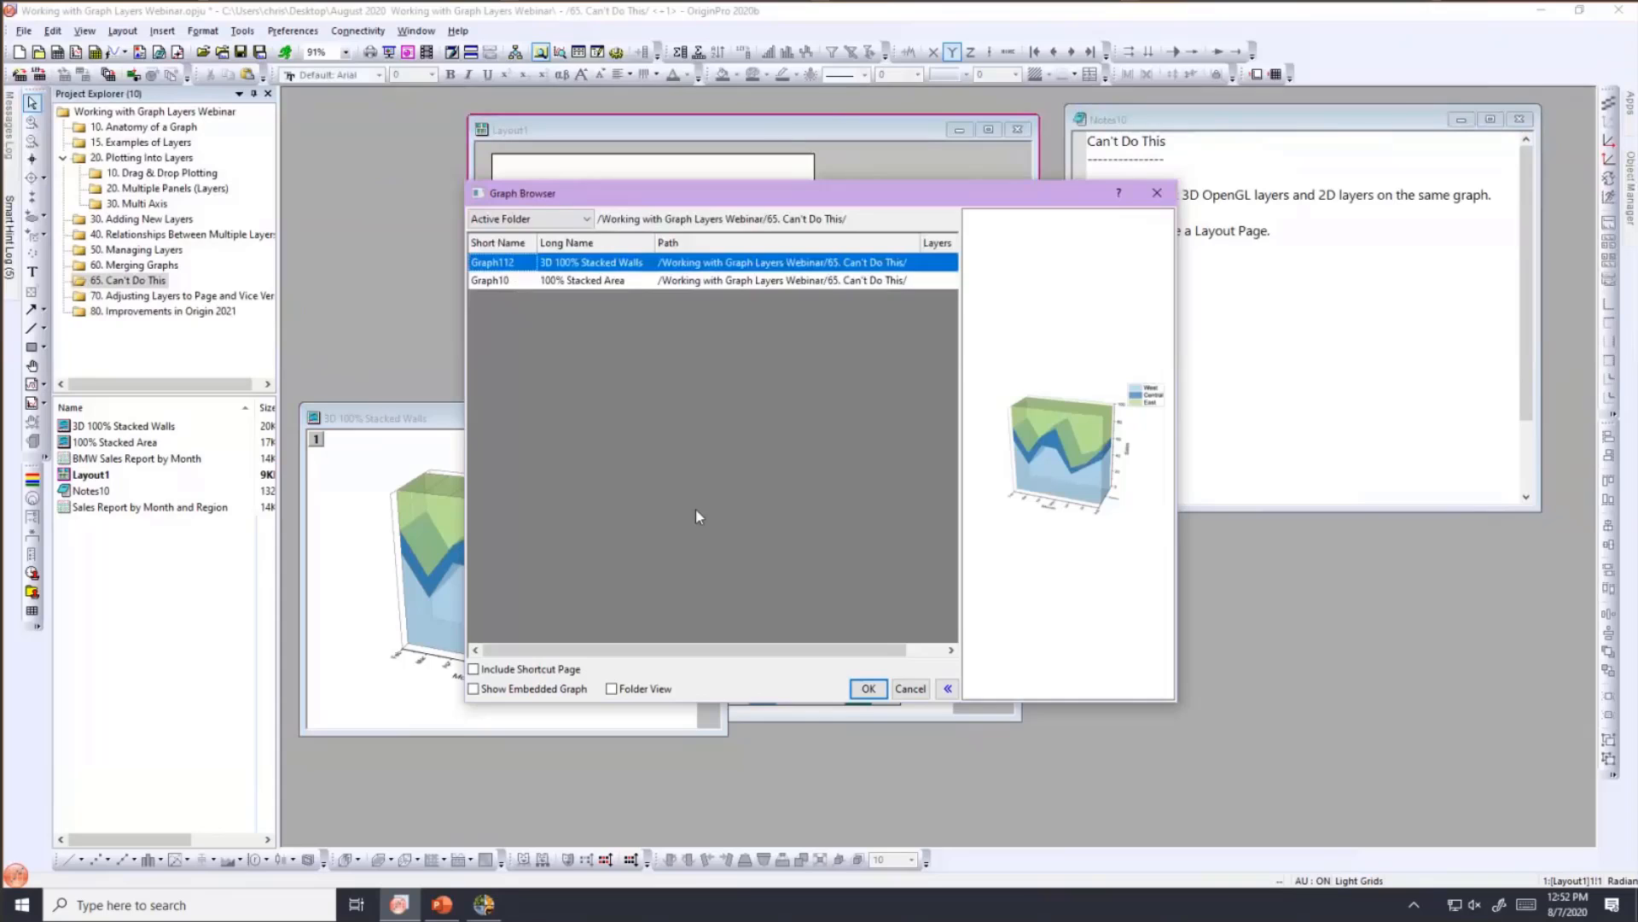
click(868, 688)
drag(510, 225, 607, 315)
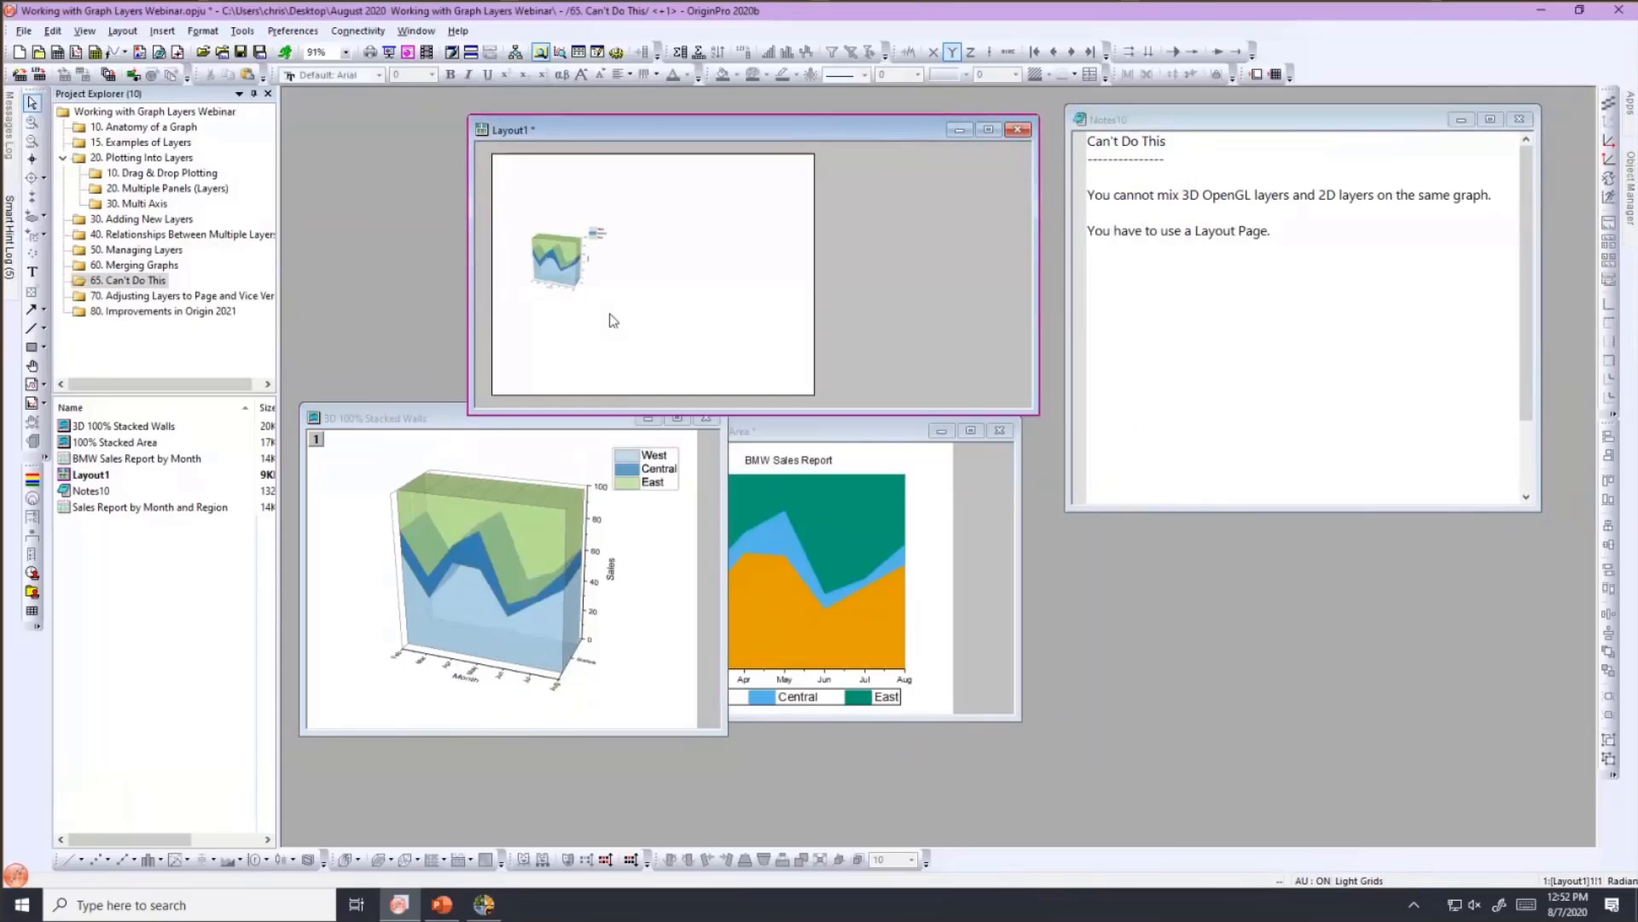
- Add the 100% Stacked Area graph to the layout page as a small object beside the 3D graph
click(782, 426)
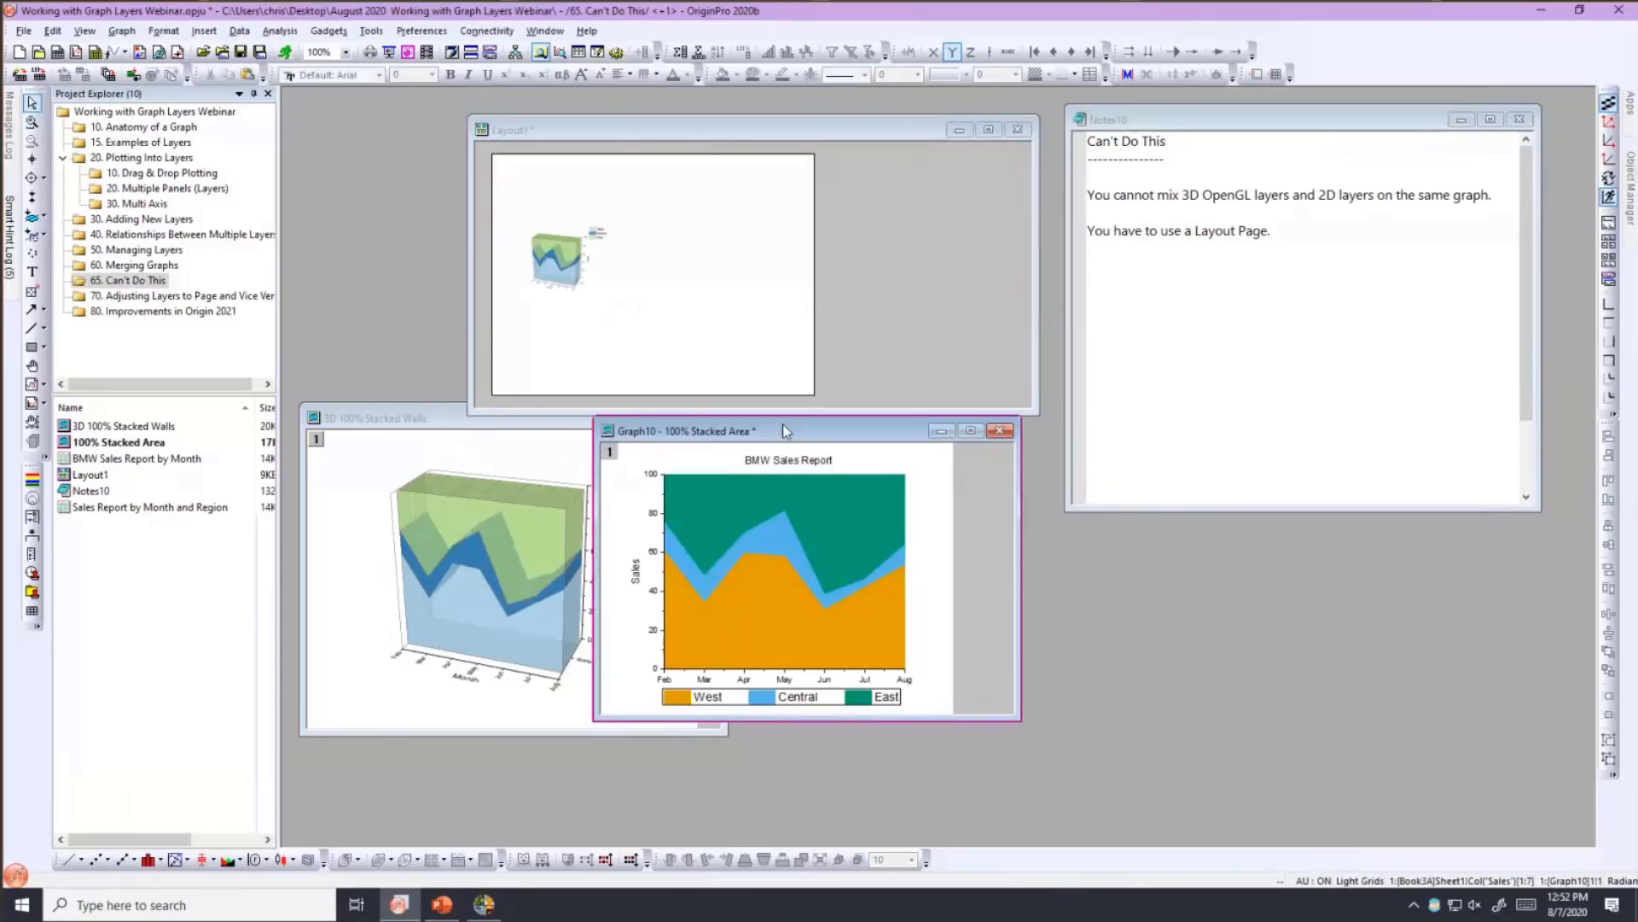
right_click(649, 218)
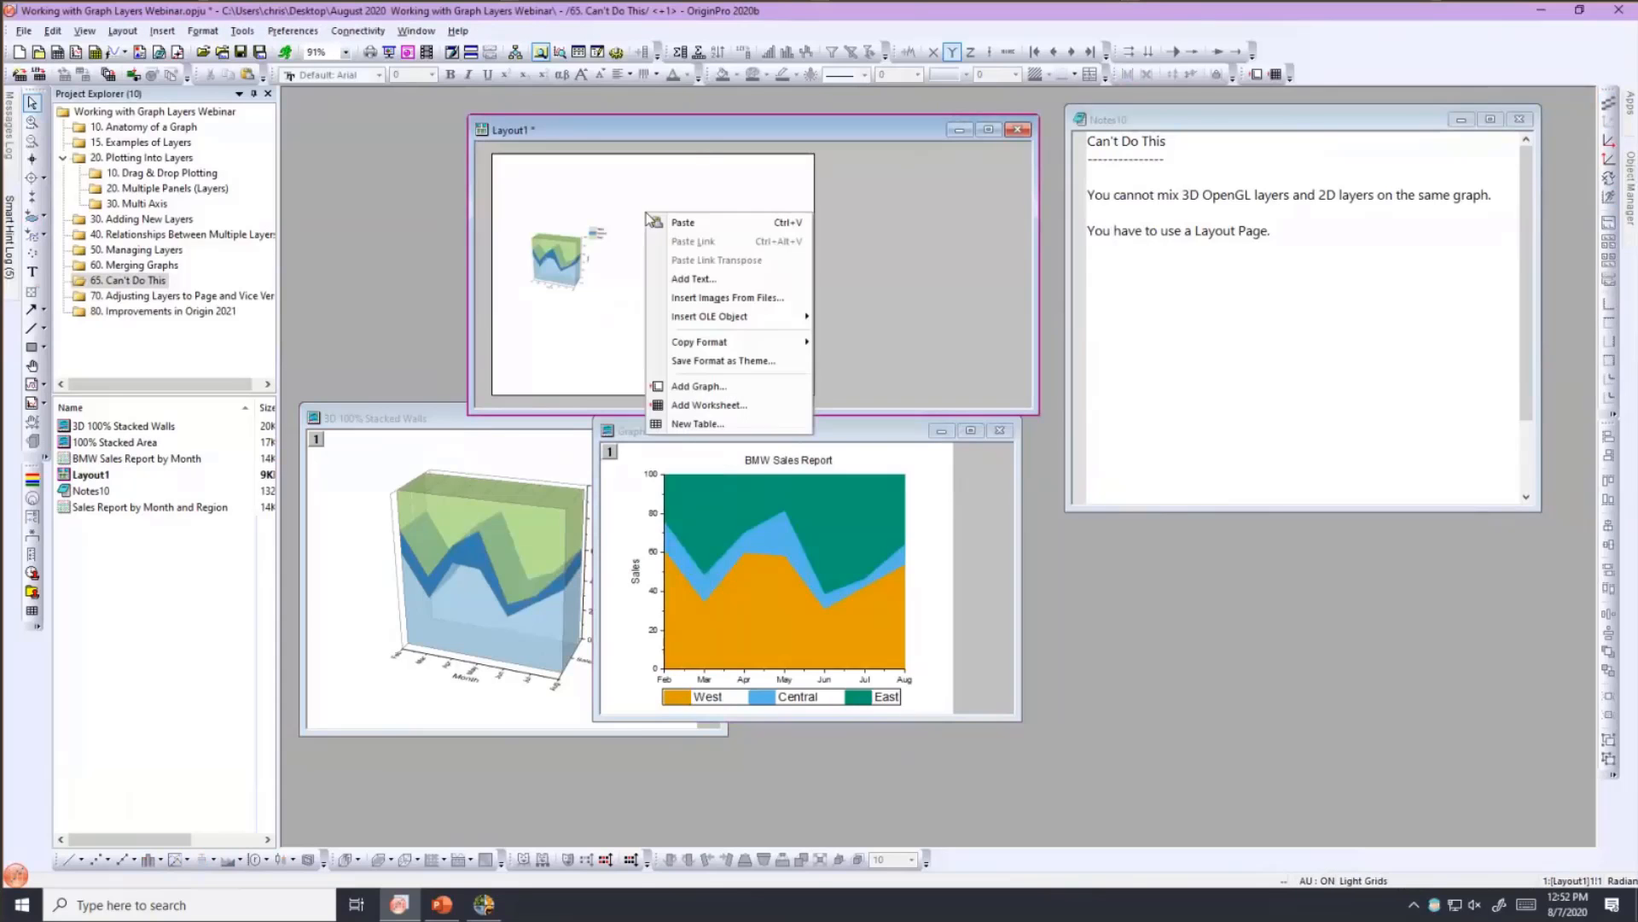
click(696, 385)
click(585, 281)
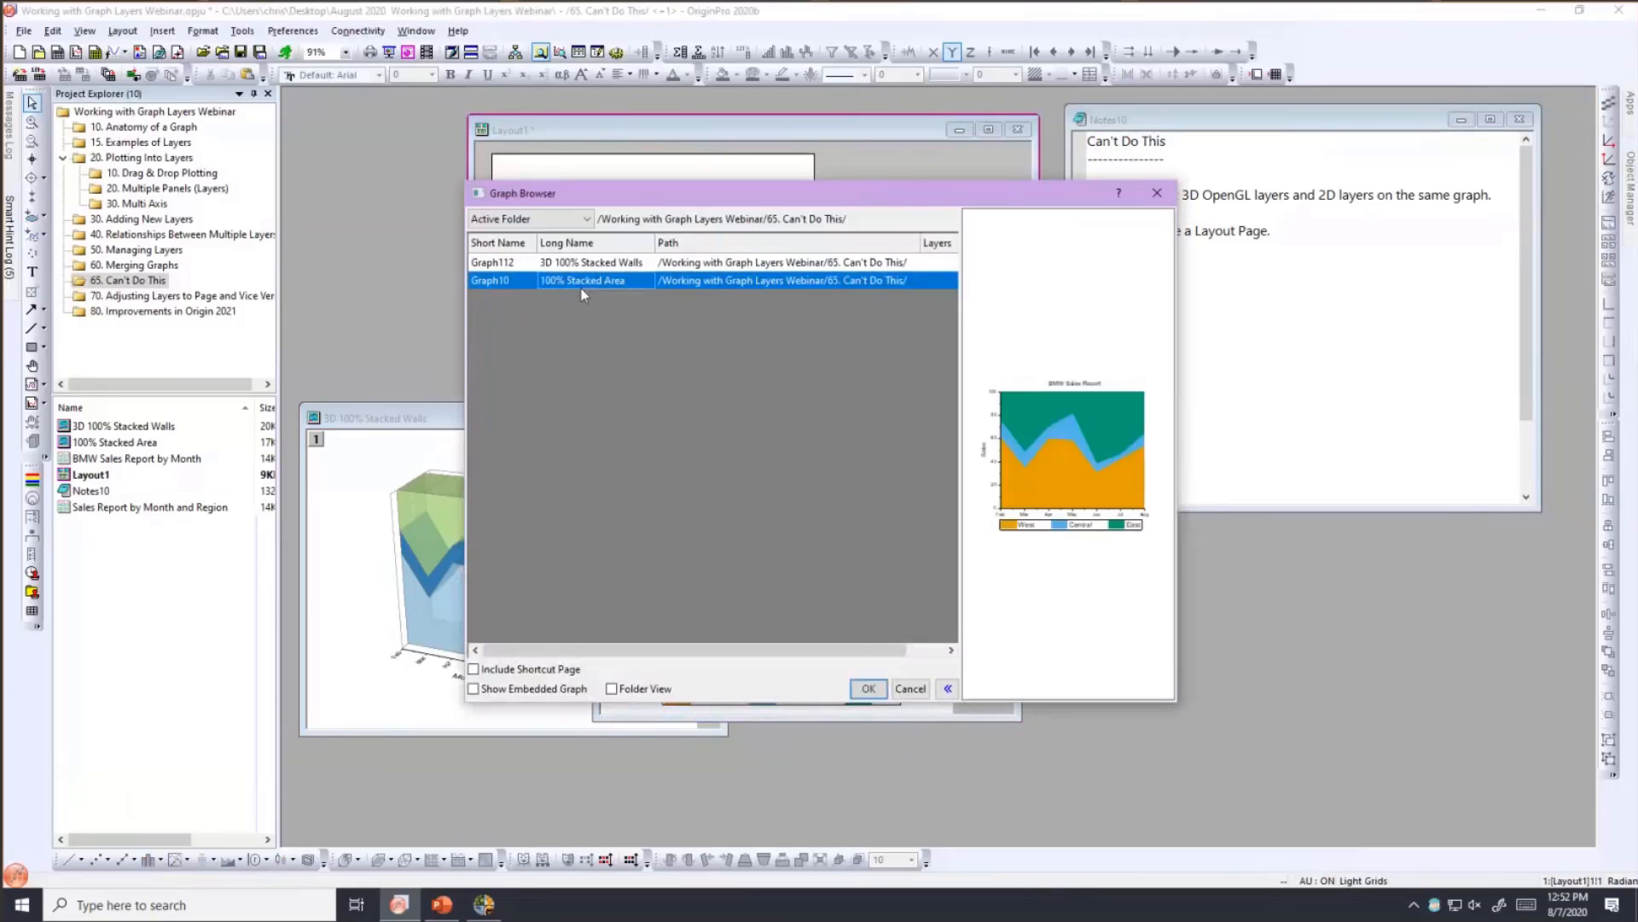
click(869, 689)
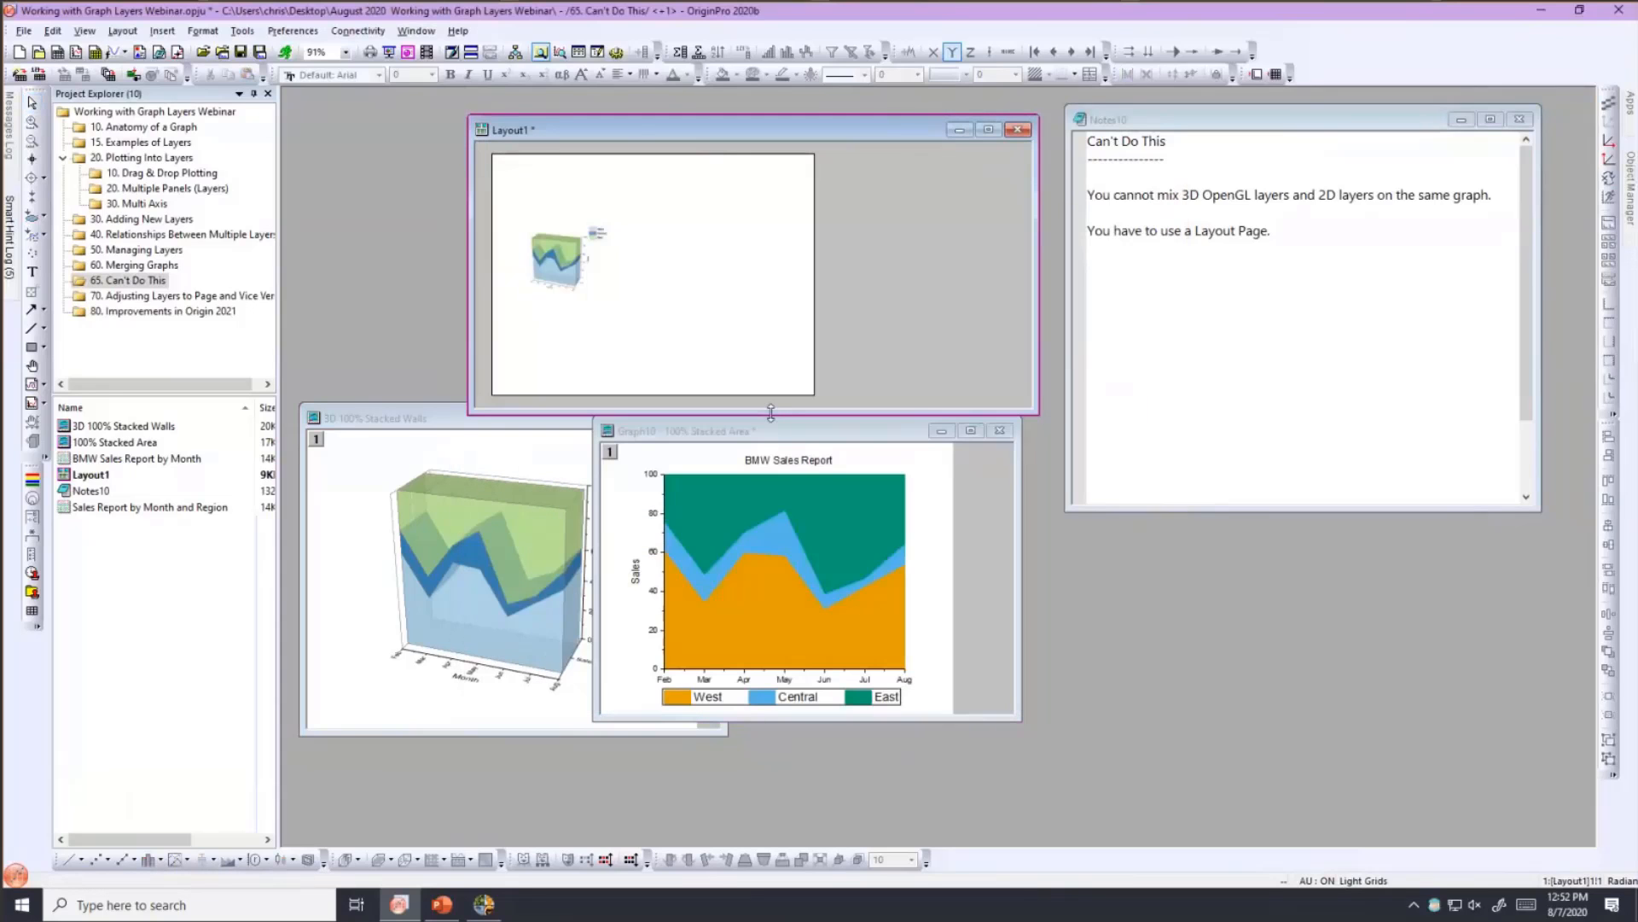
drag(653, 239, 766, 326)
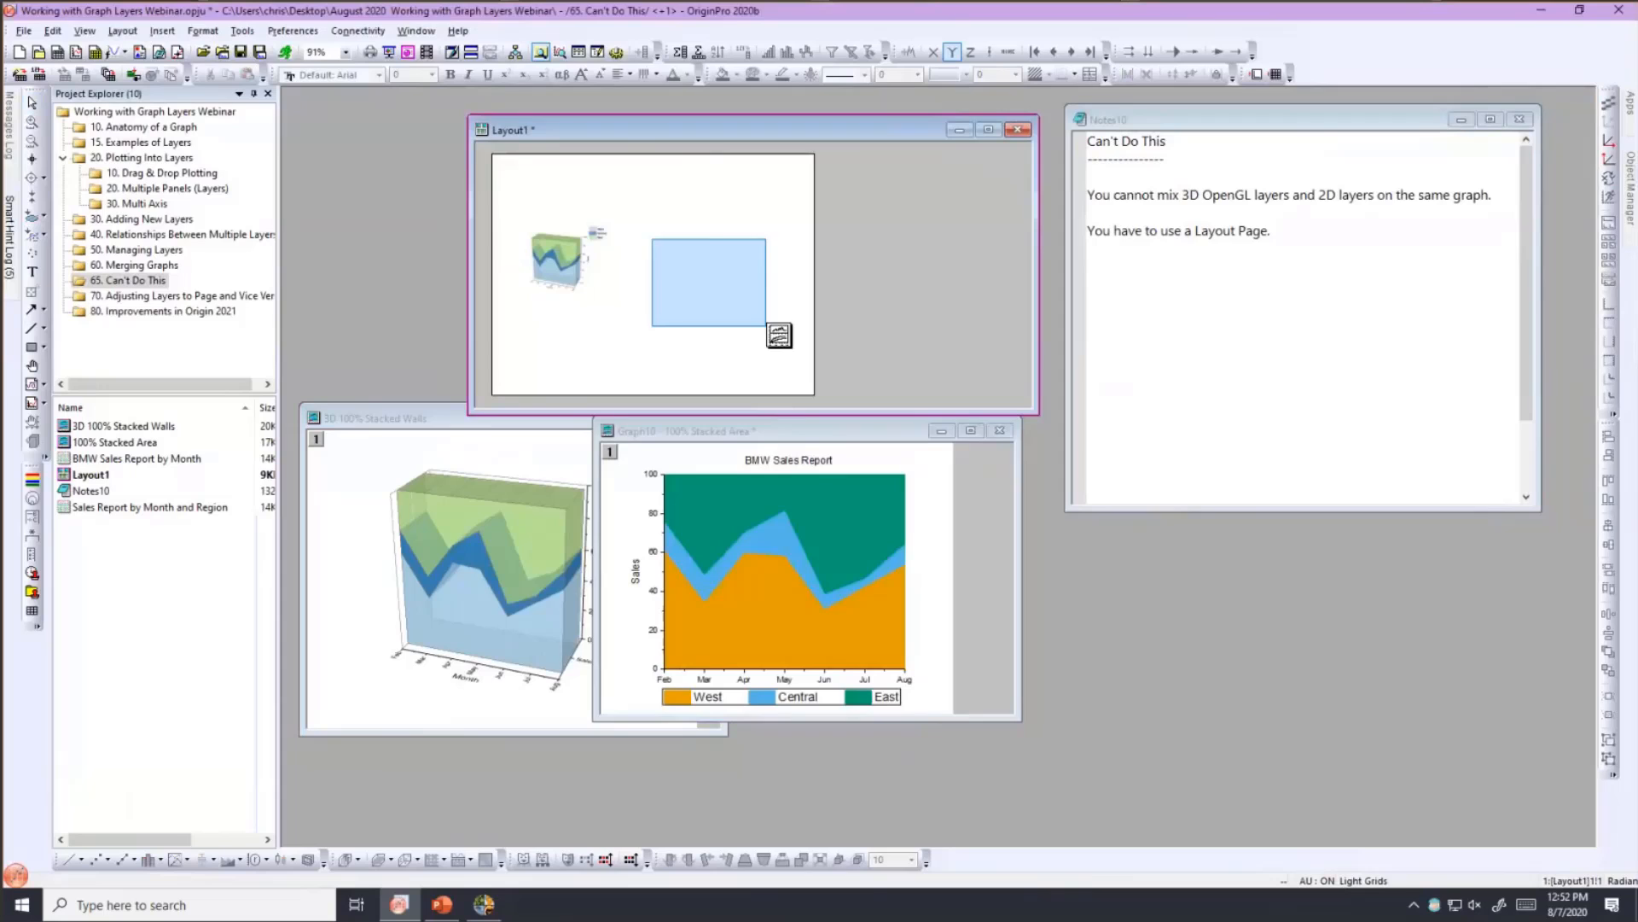
- Enlarge the 3D graph slightly on the layout page and move the 100% Stacked Area graph up level with it
click(581, 288)
drag(611, 301, 639, 322)
click(730, 285)
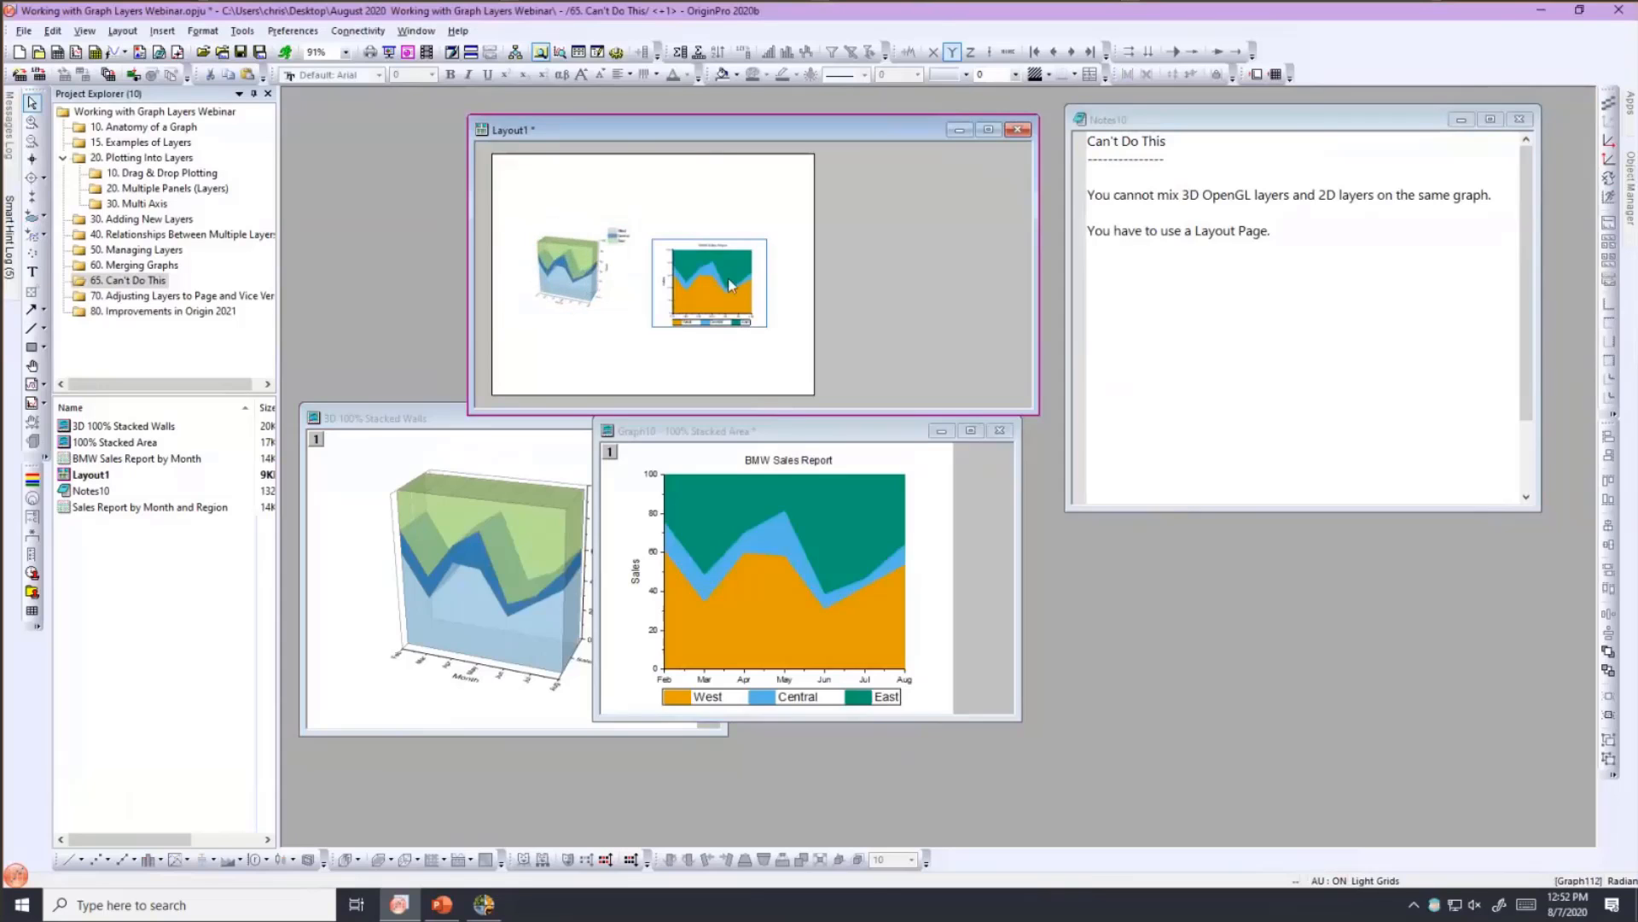
click(883, 264)
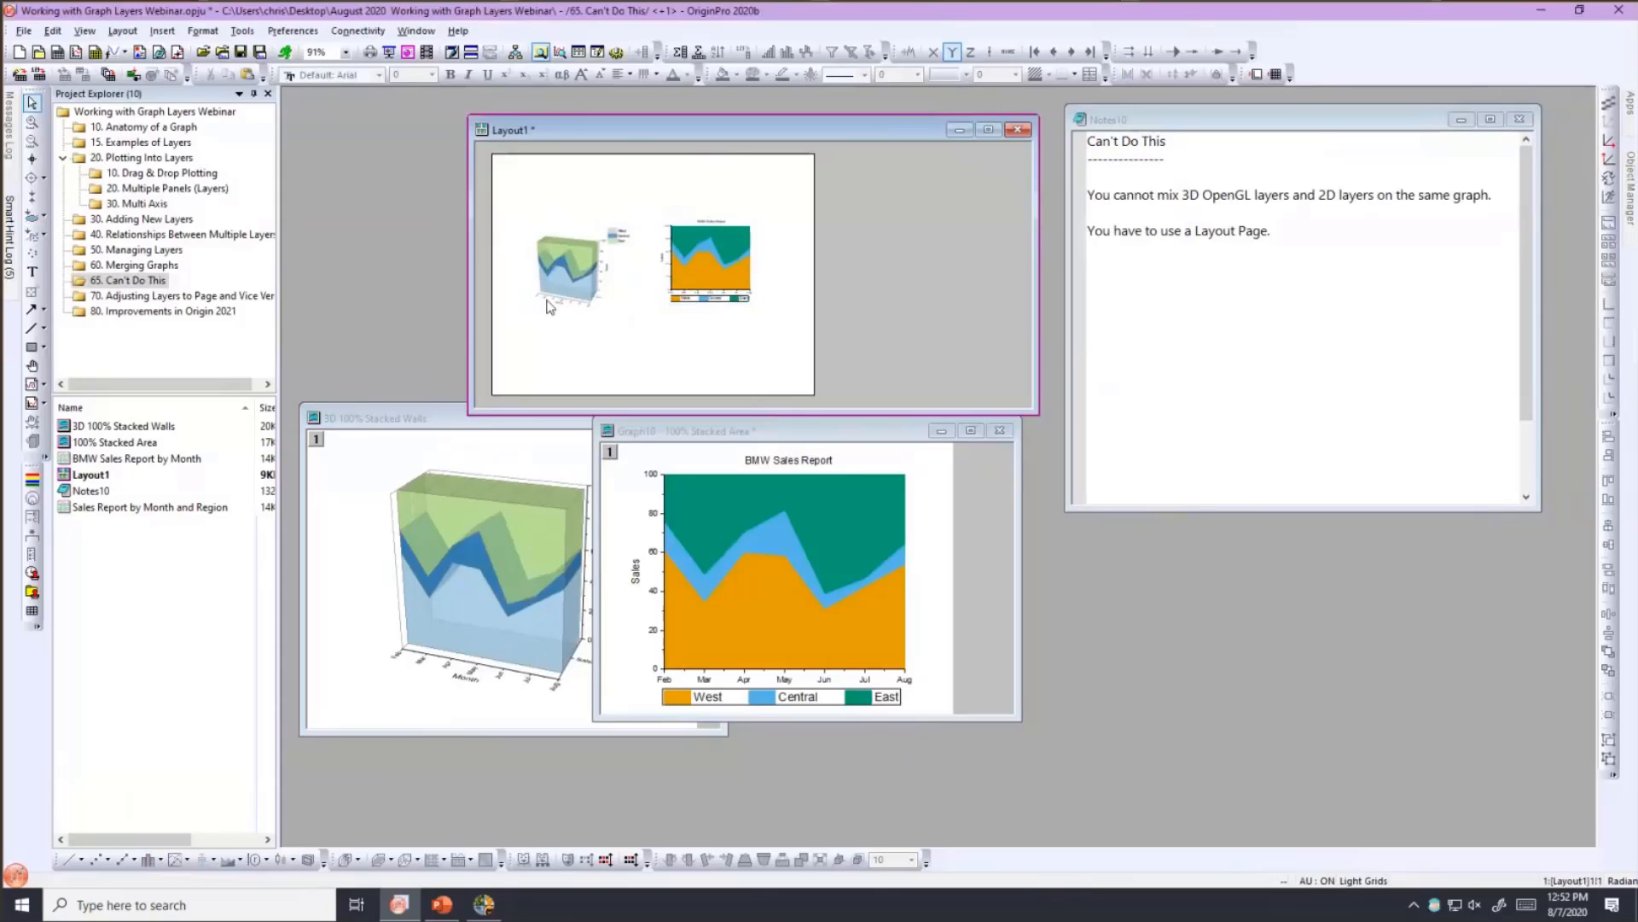
- Open the folder 70. Adjusting Layers to Page and Vice Versa and enlarge the Fit Page to Layers area graph window
click(130, 296)
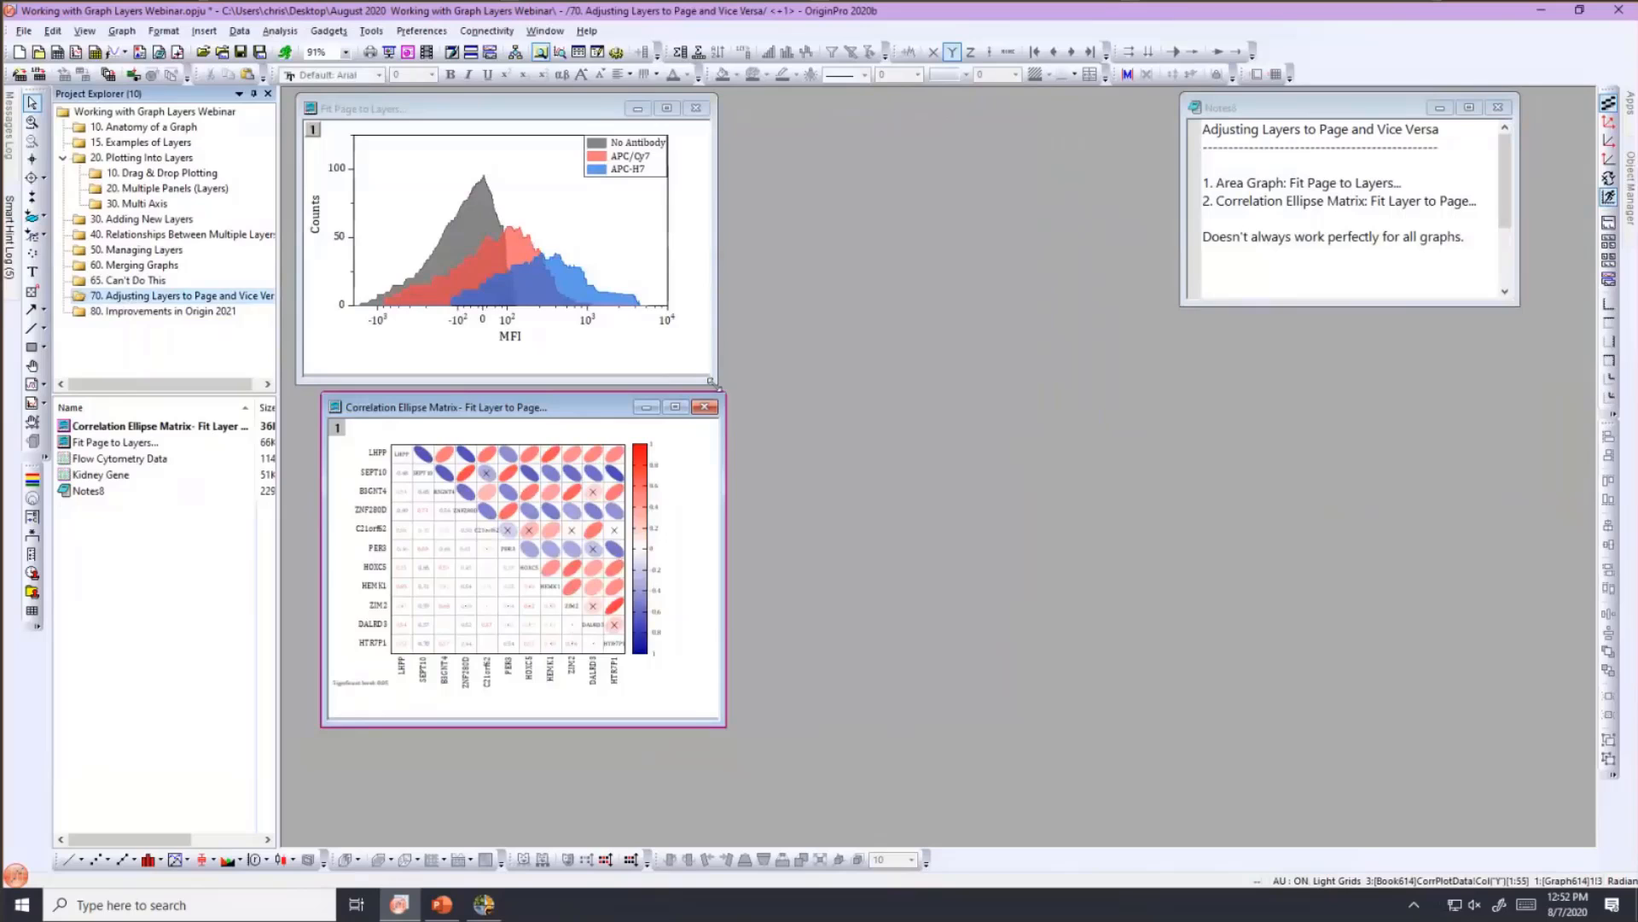
drag(711, 382, 976, 565)
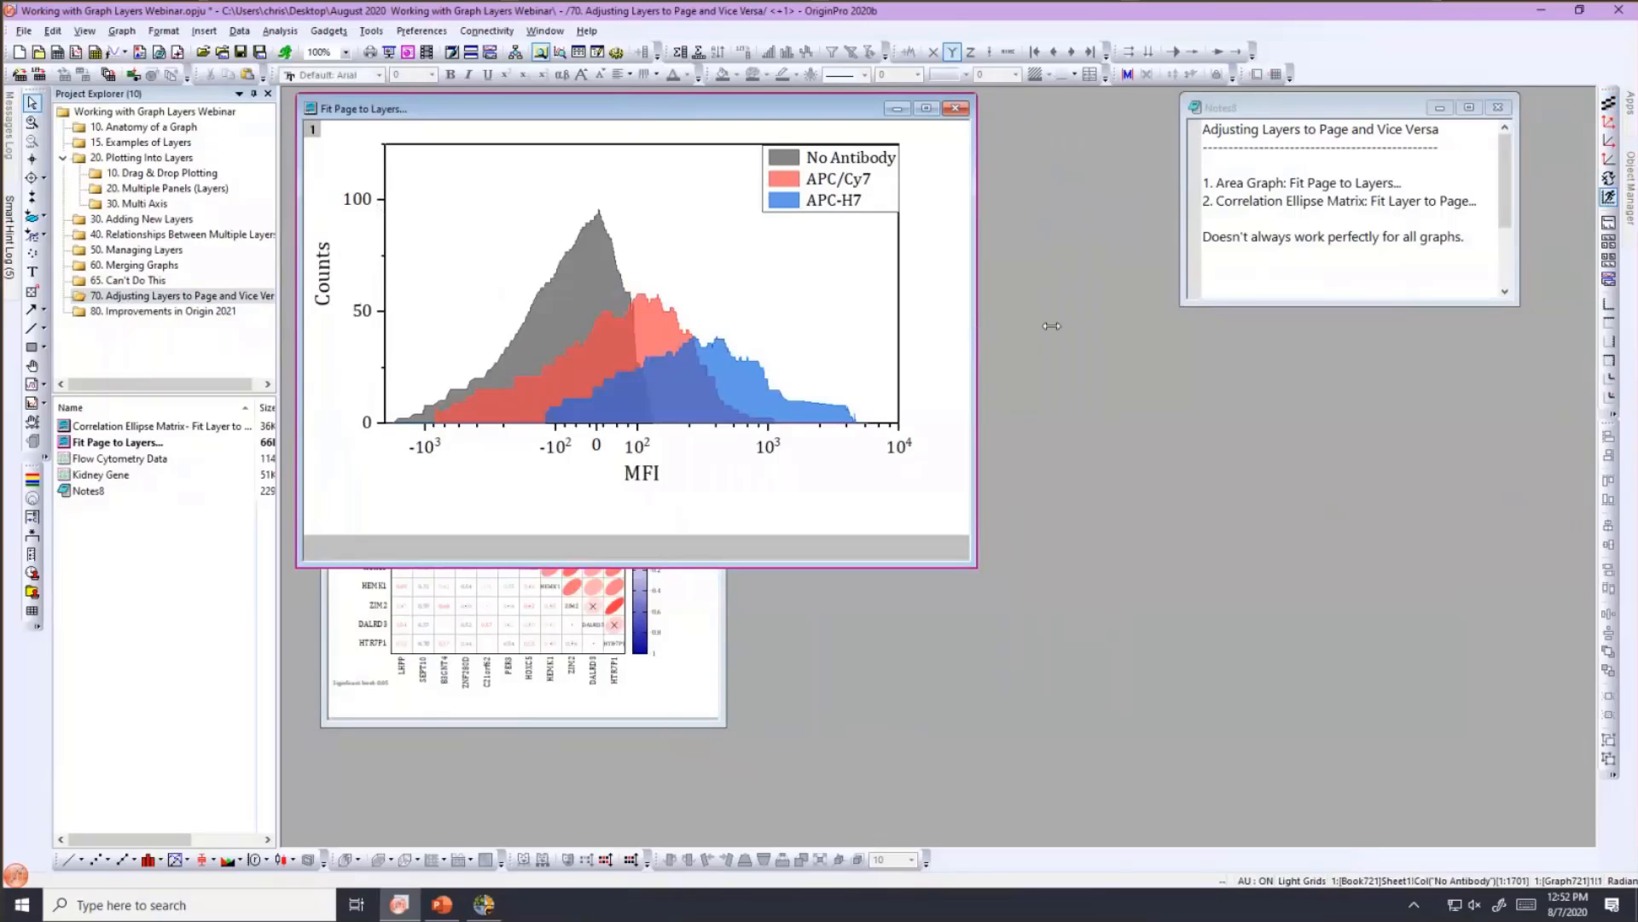
drag(1051, 325, 1072, 325)
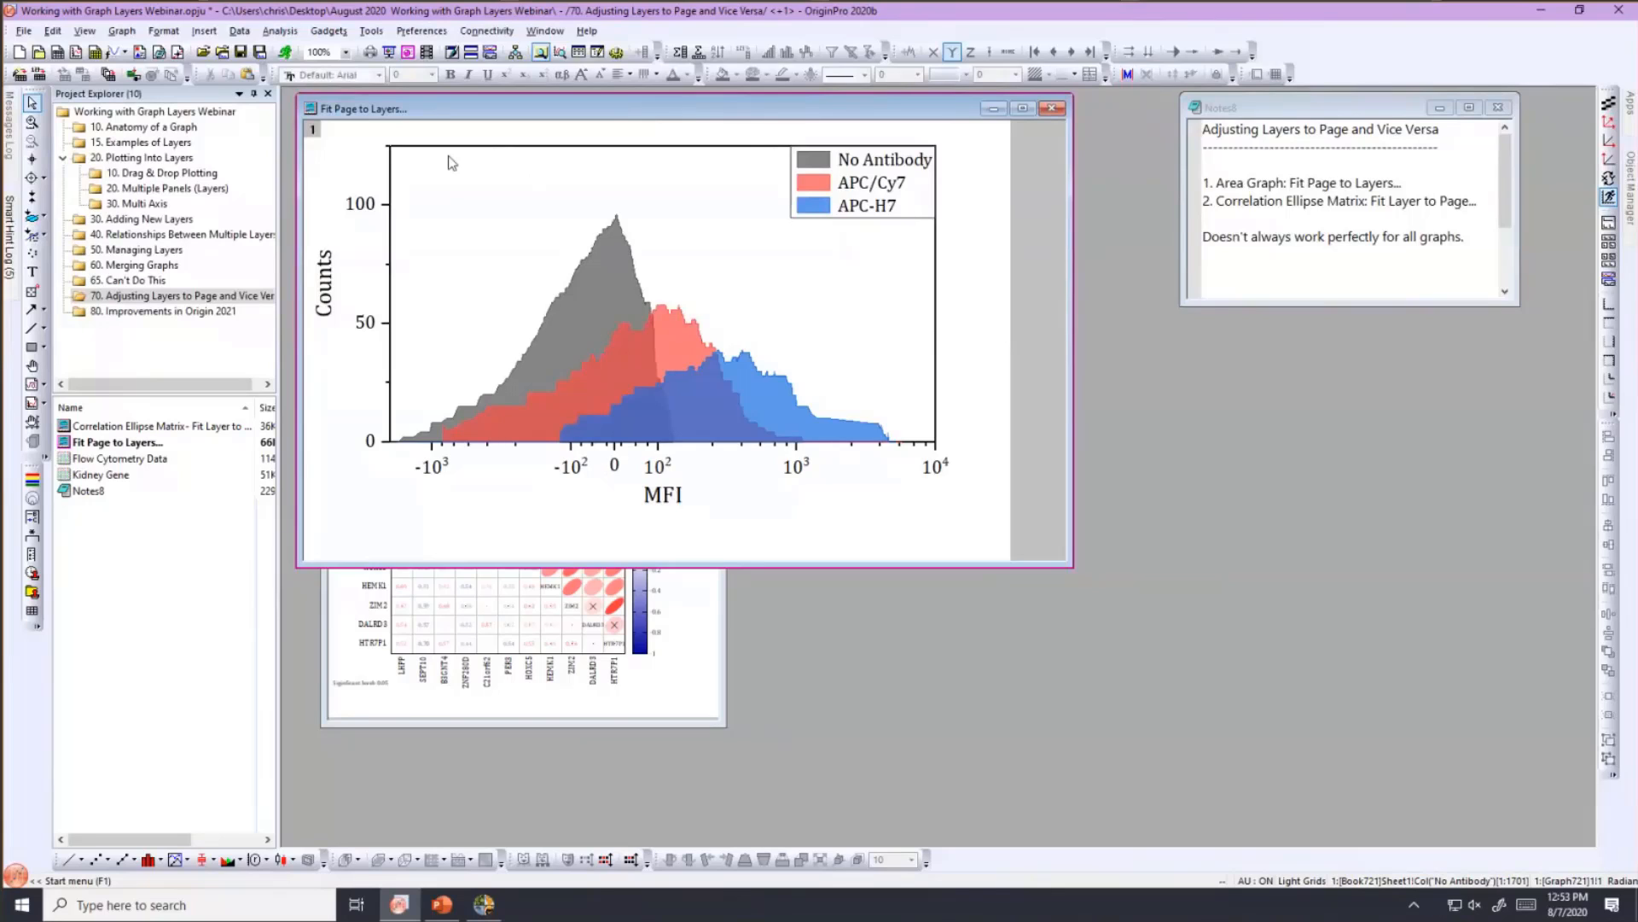
- Fit the area graph's page to its layers with Border margin control, border width 5, adjusting Height and Width
click(122, 33)
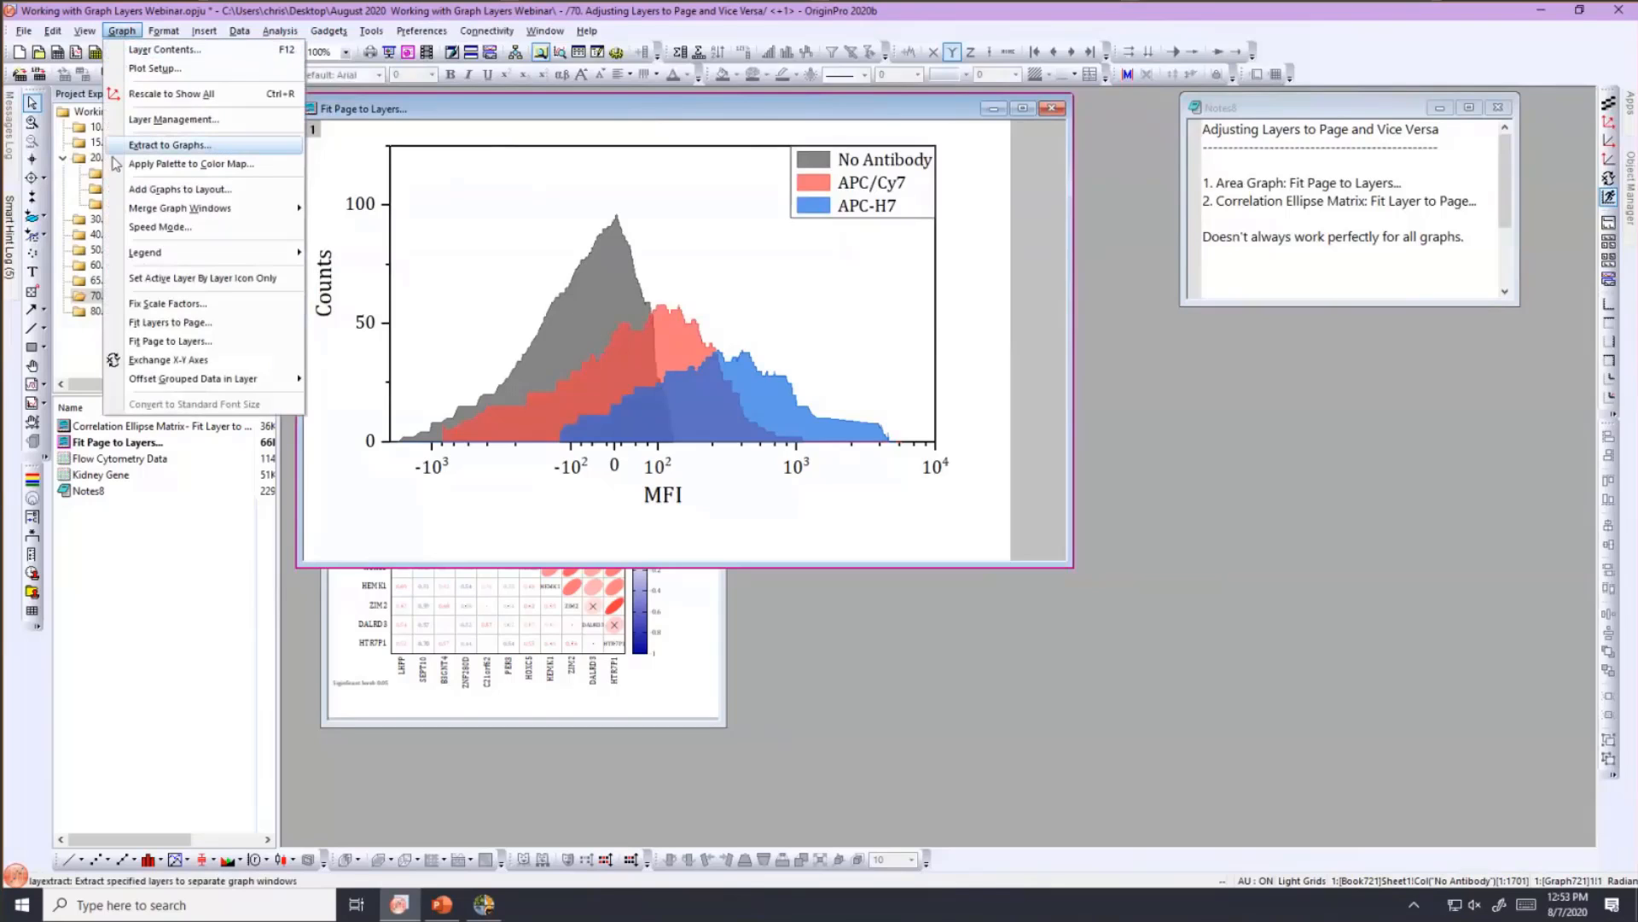
click(128, 342)
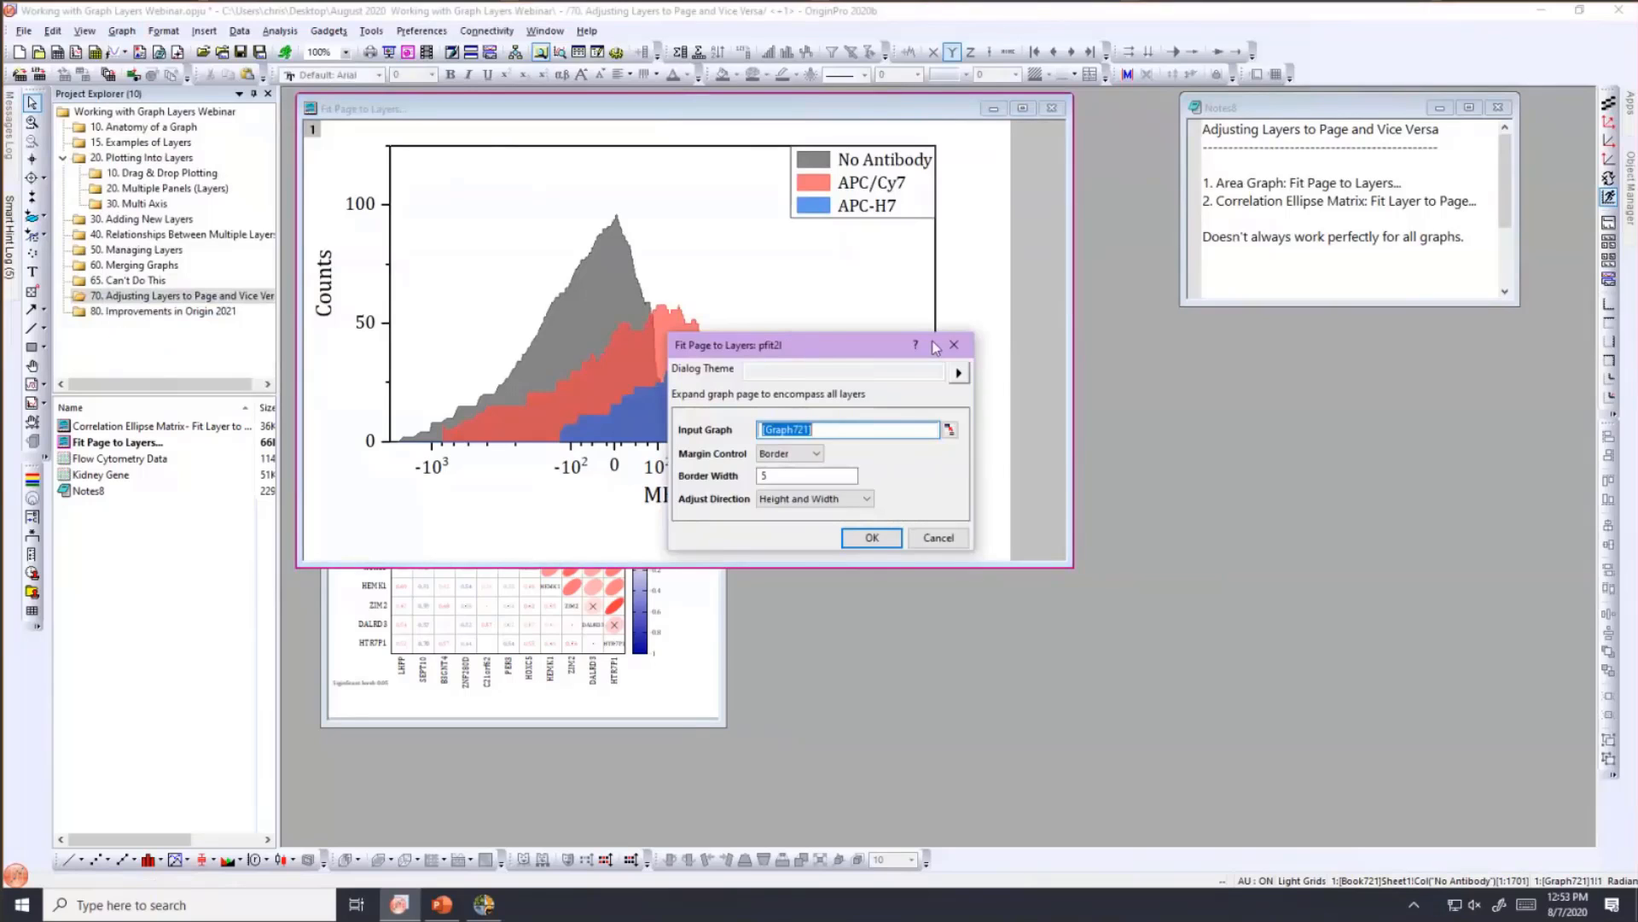
drag(790, 345, 933, 343)
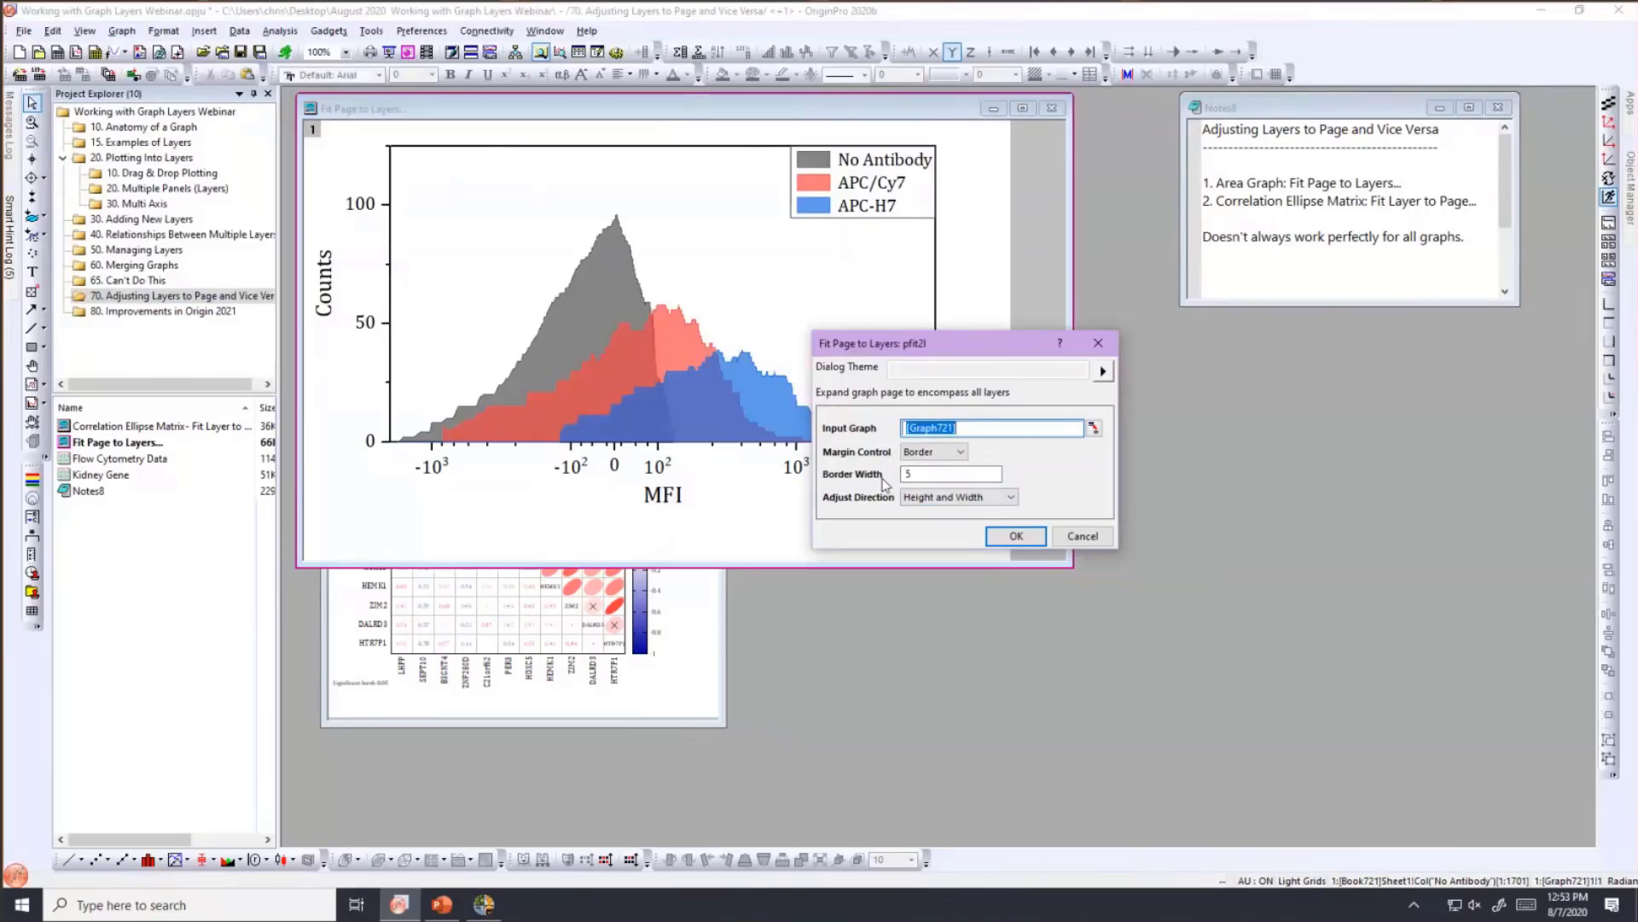
drag(1004, 333, 1047, 323)
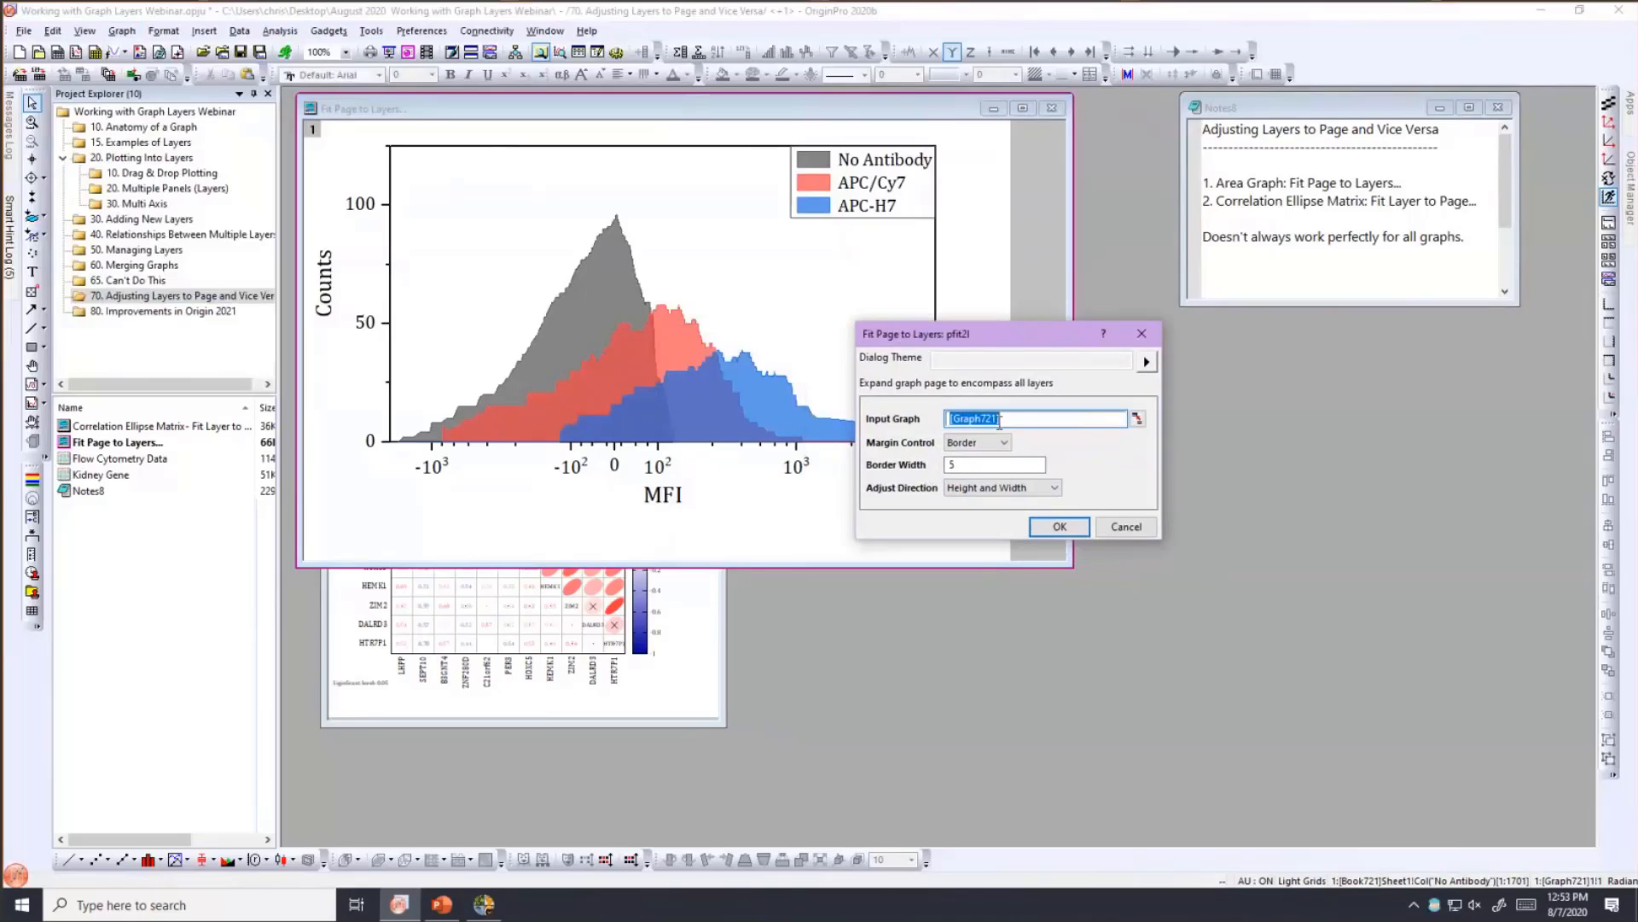
click(987, 491)
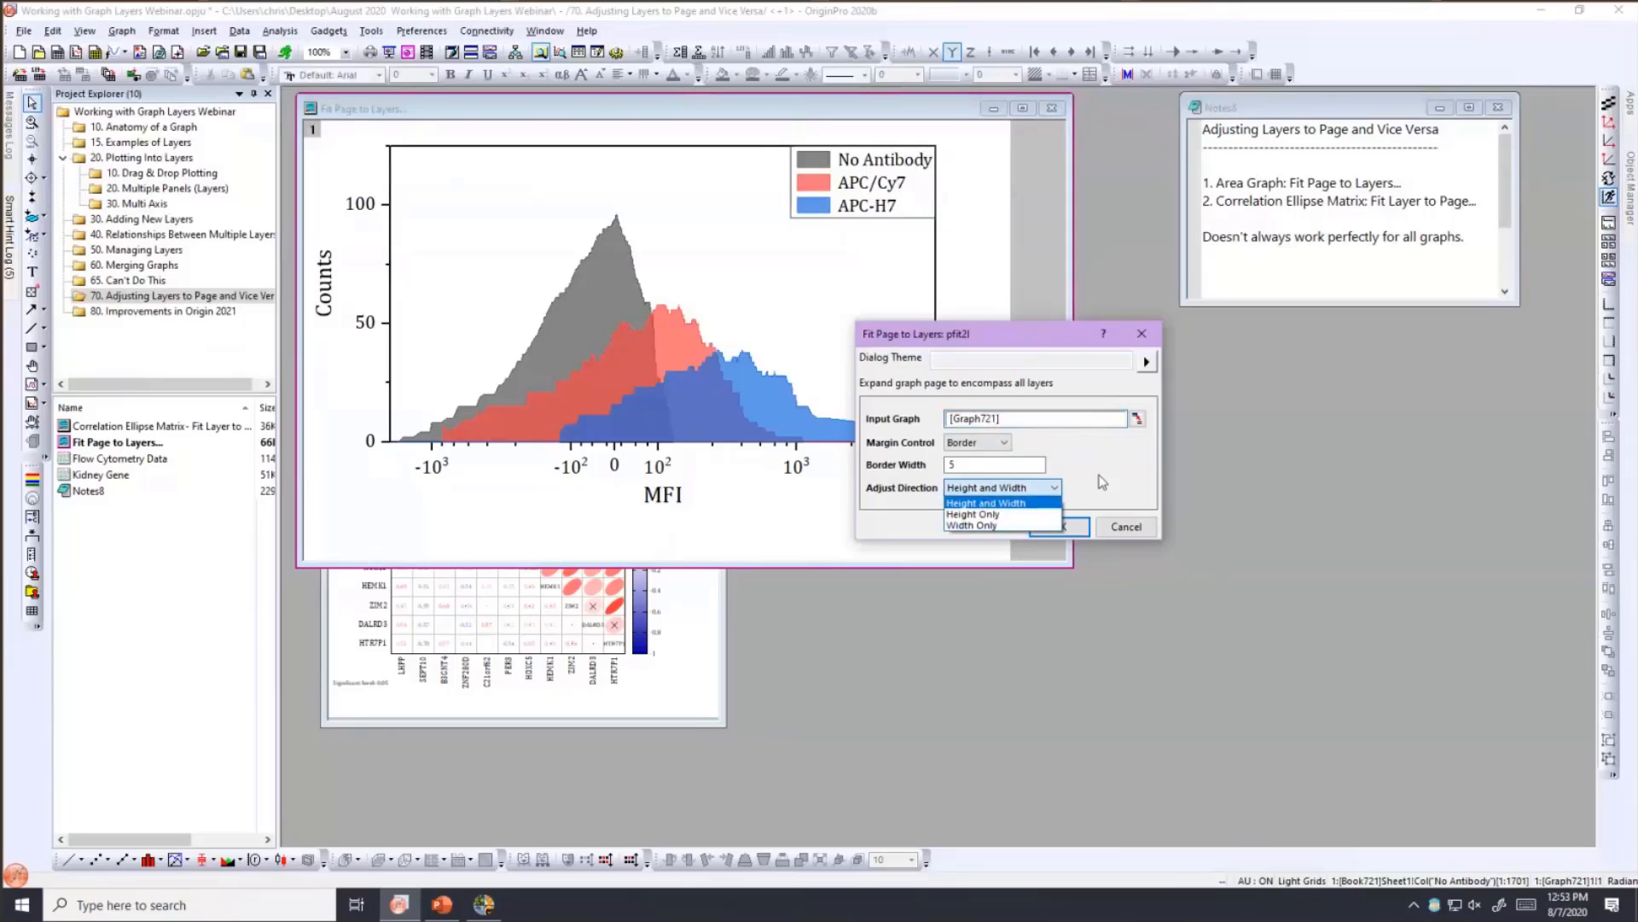
click(1102, 482)
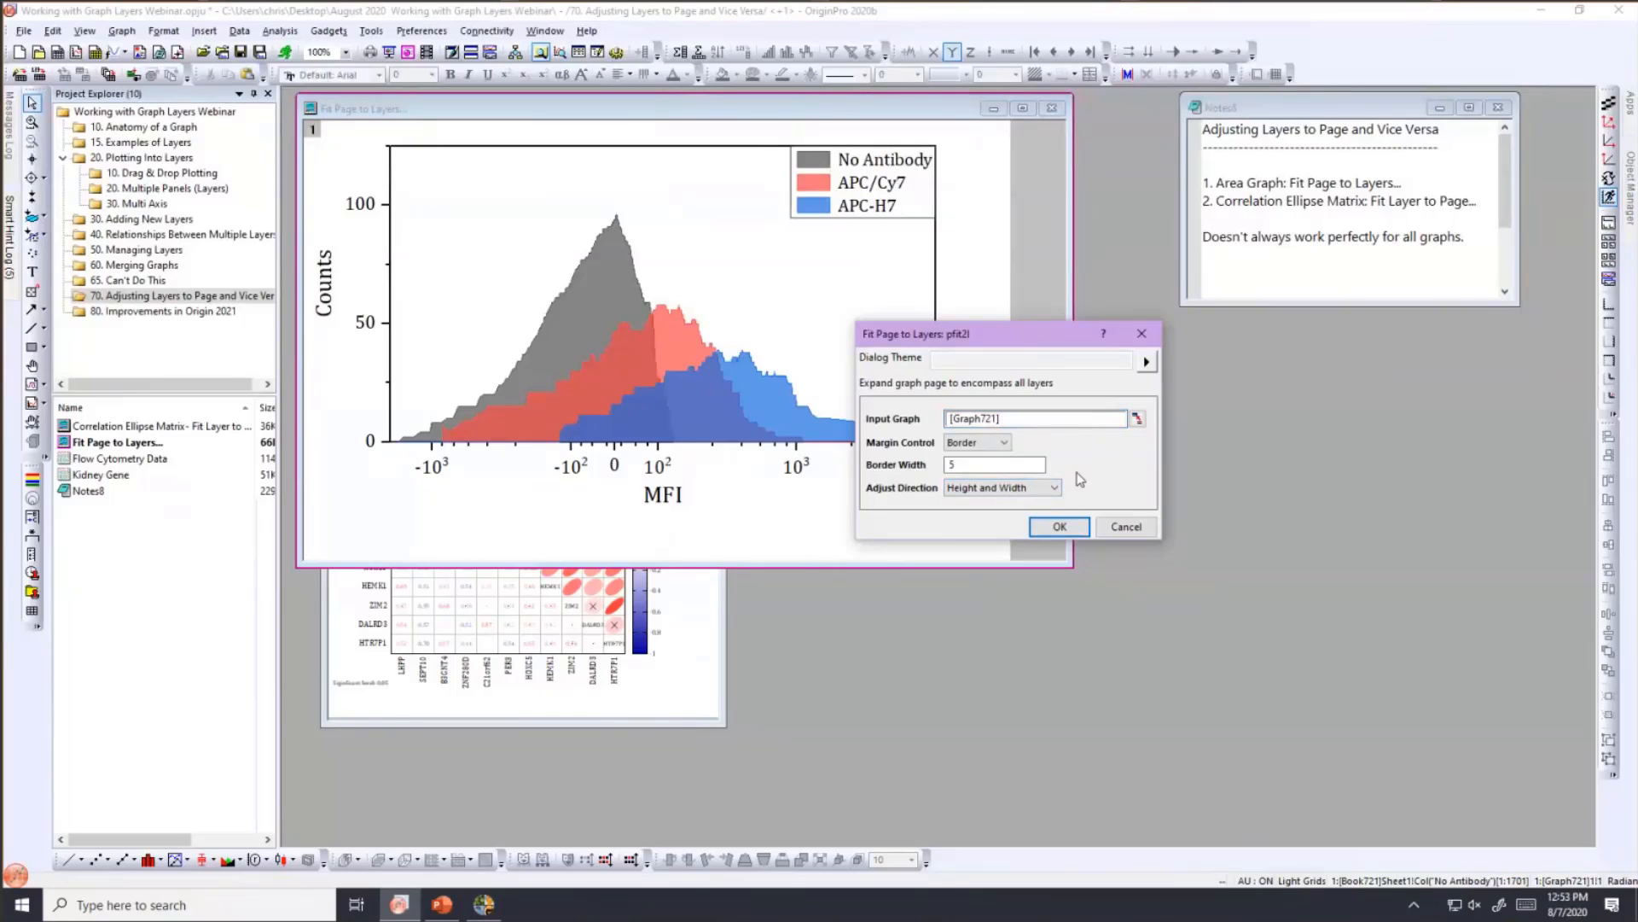
click(1056, 525)
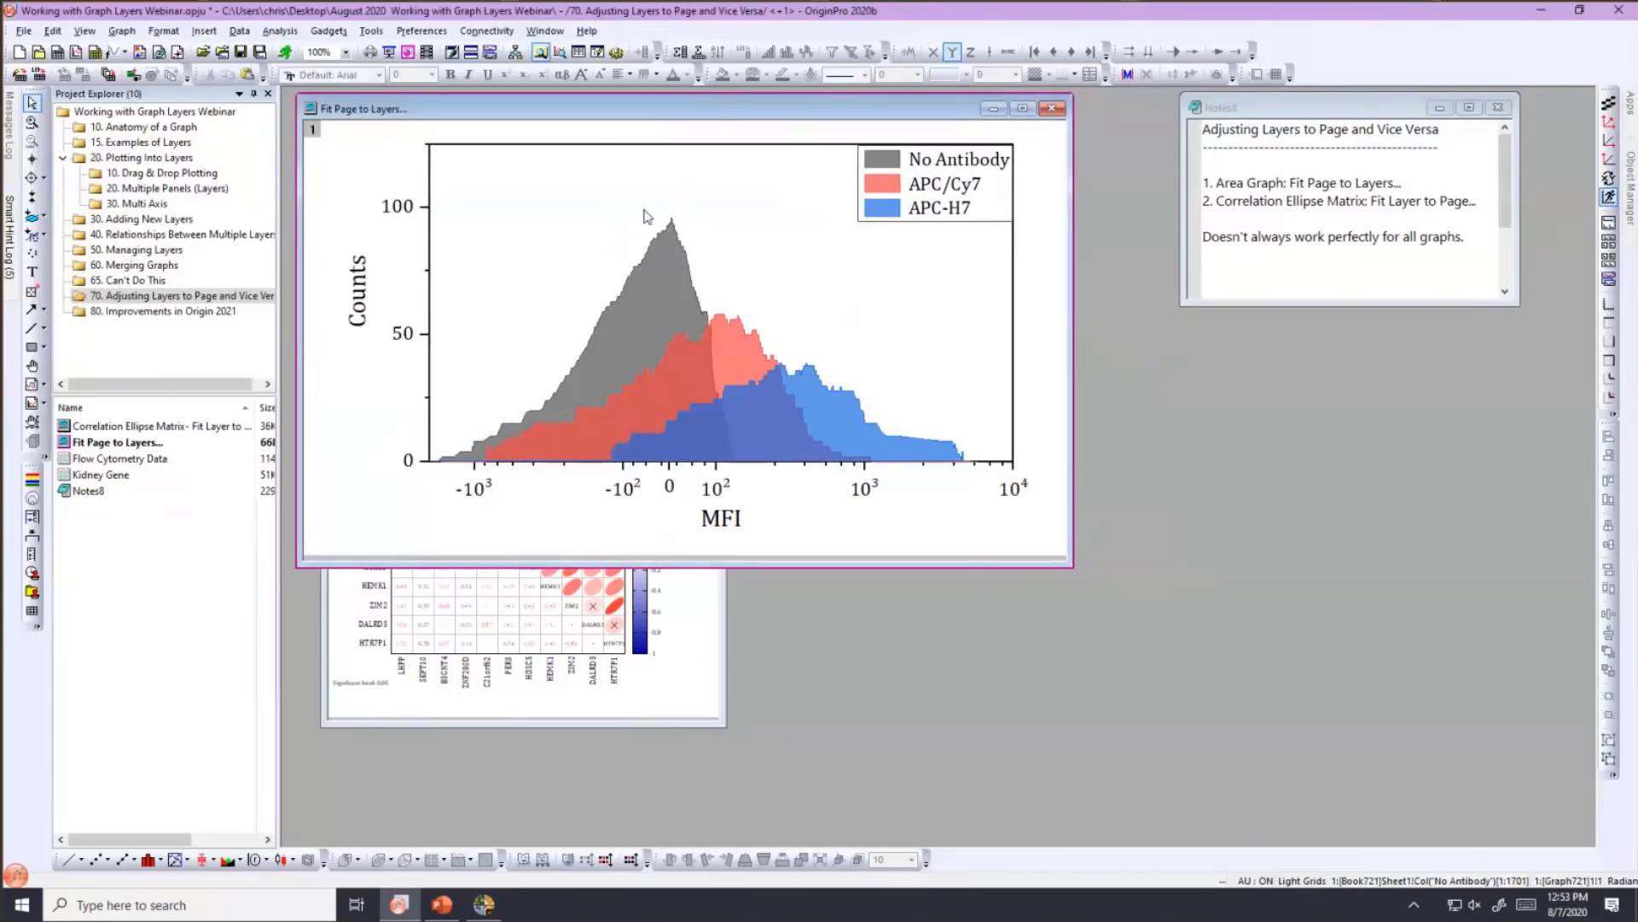
- Run Fit Page to Layers again on the area graph with the same border width of 5 and Height and Width adjustment
mouse_move(600, 110)
mouse_down()
mouse_move(595, 143)
mouse_move(597, 117)
mouse_up()
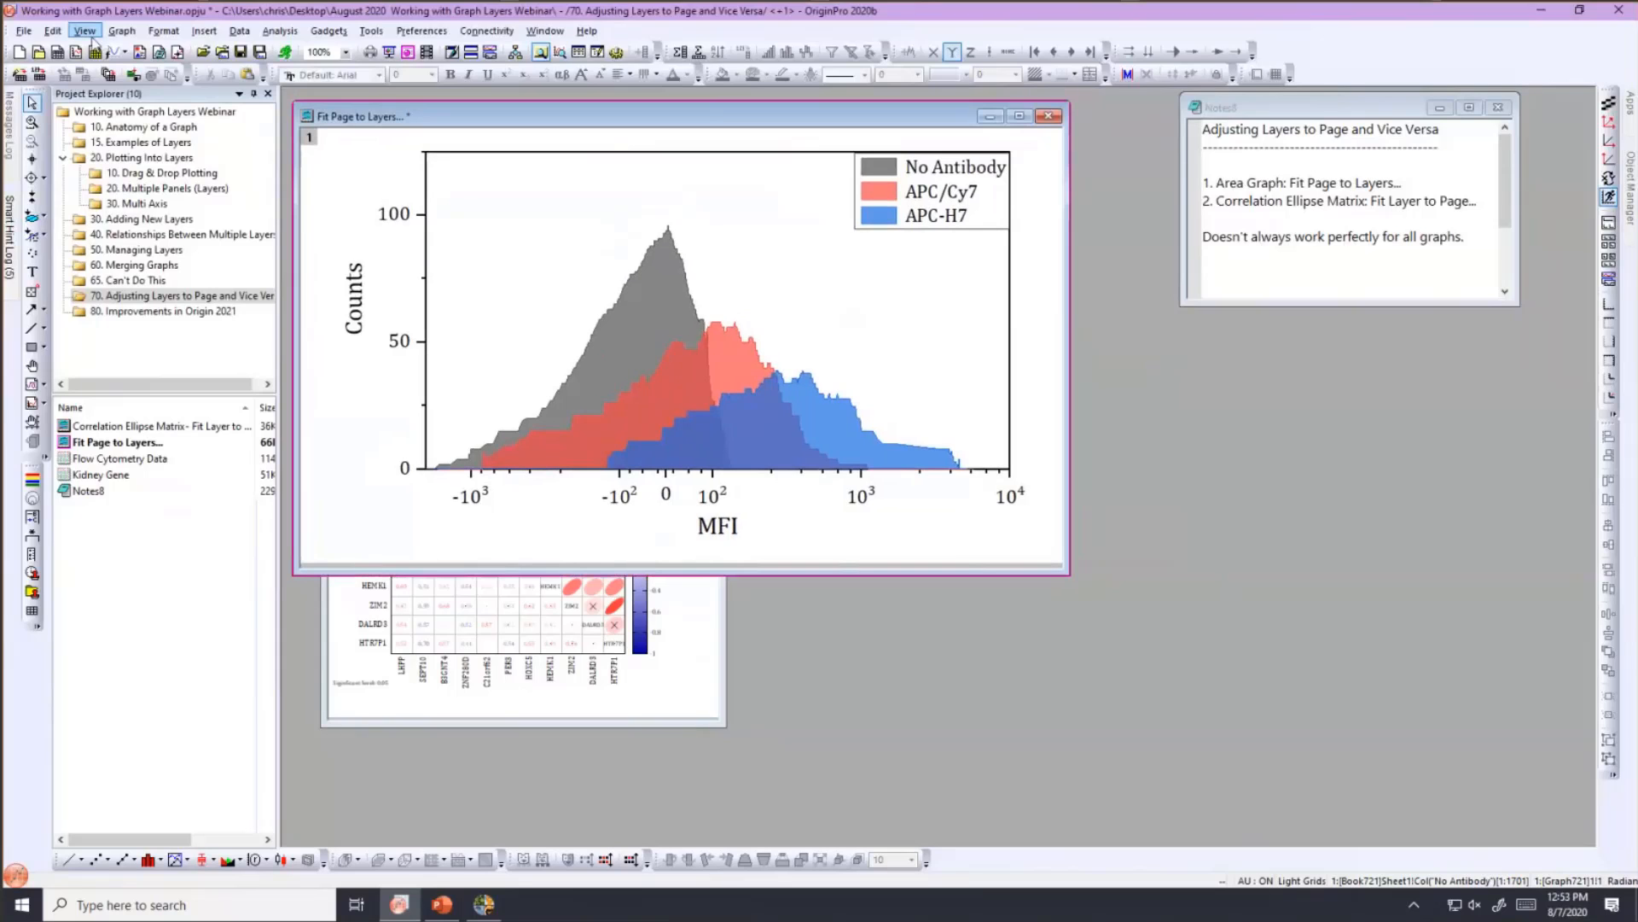
click(121, 30)
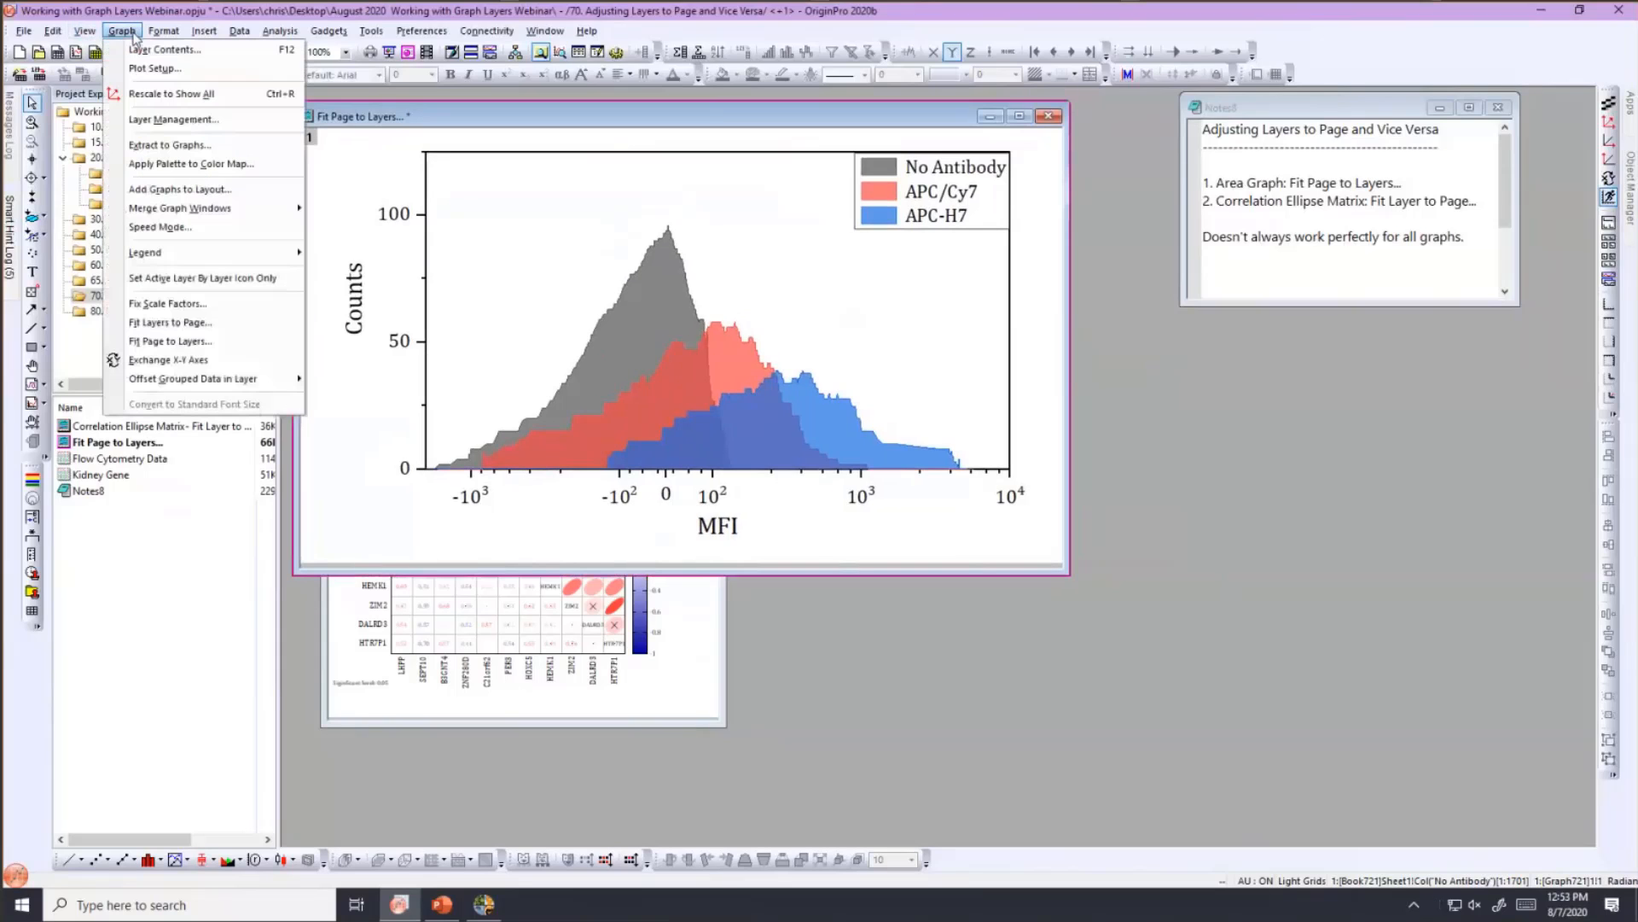
click(118, 342)
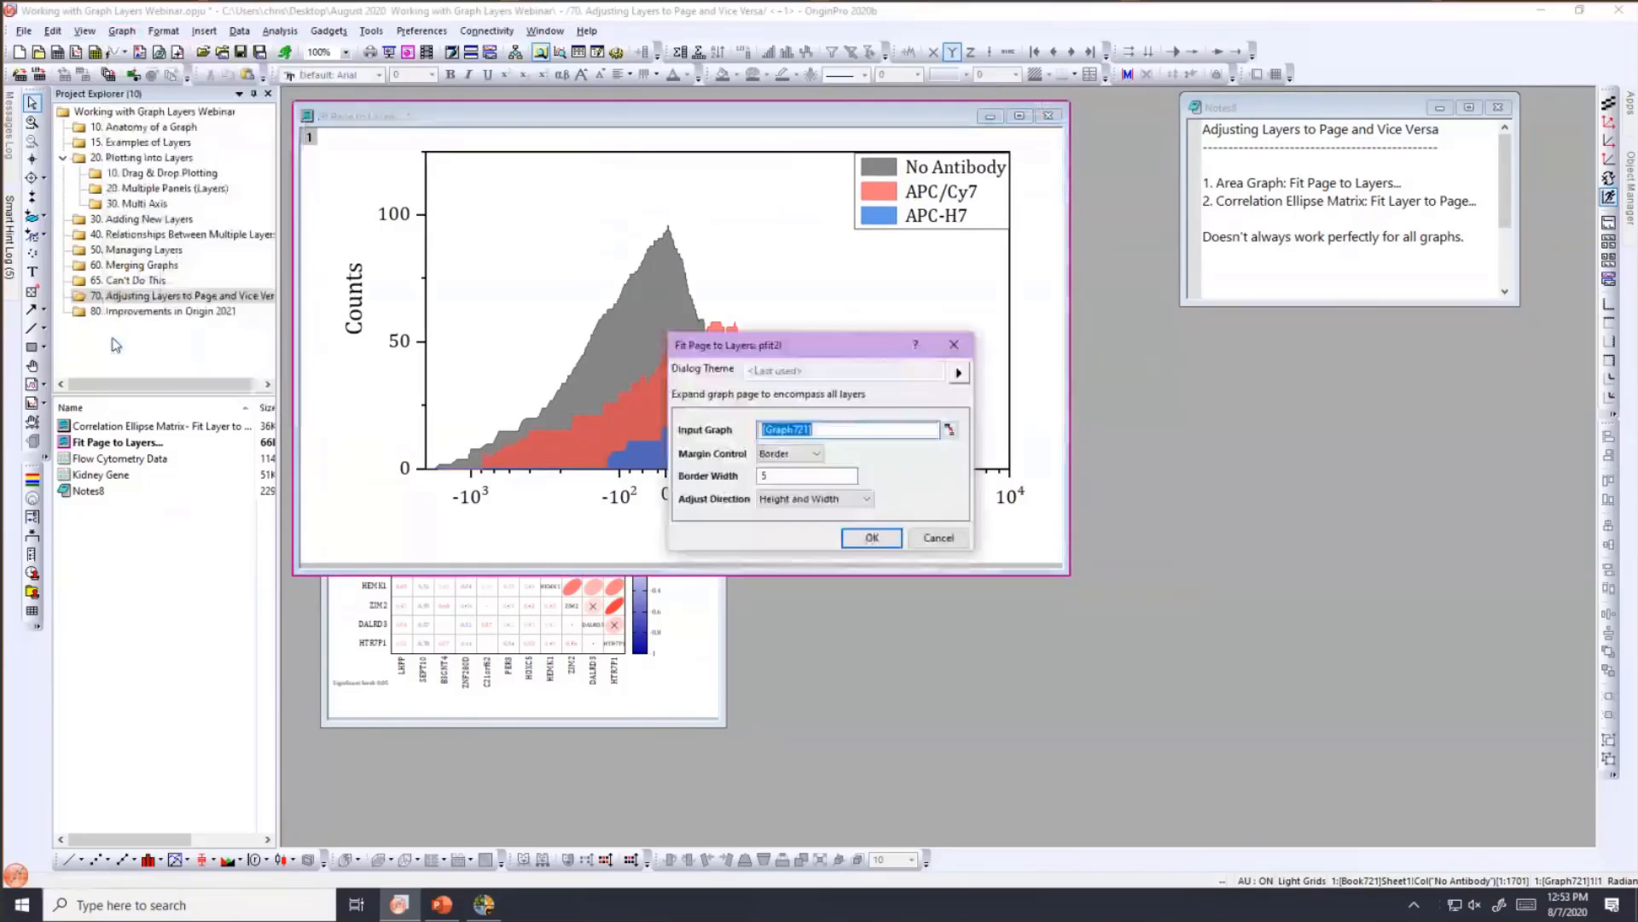
click(867, 538)
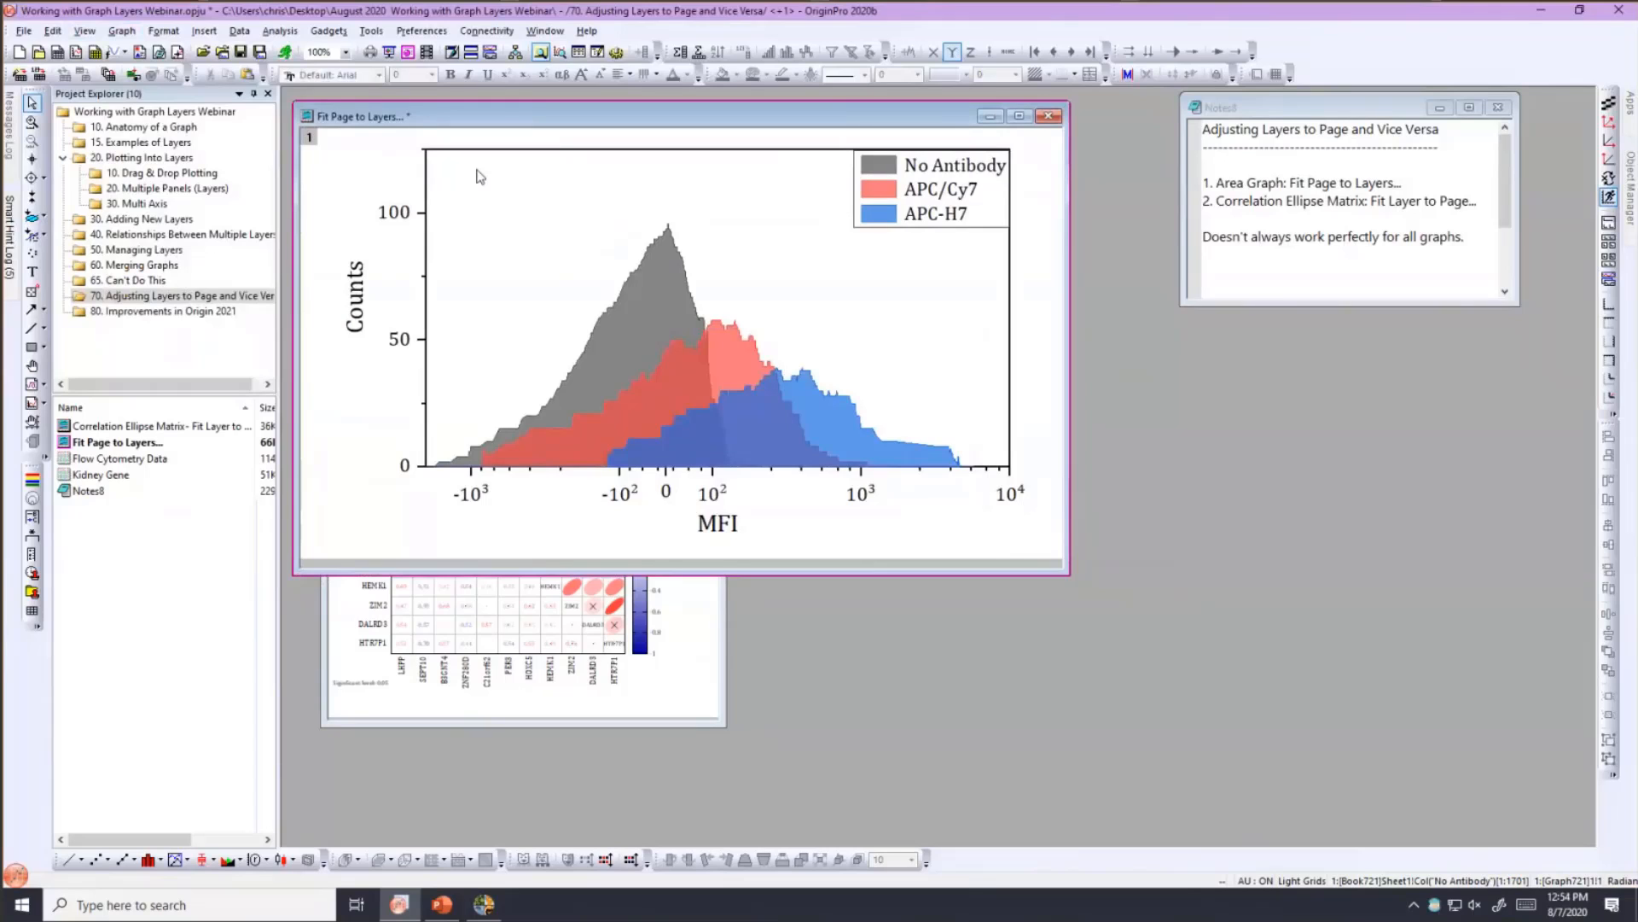
- Move the area graph window lower, then place the Correlation Ellipse Matrix window above it and enlarge that window
drag(498, 112, 757, 478)
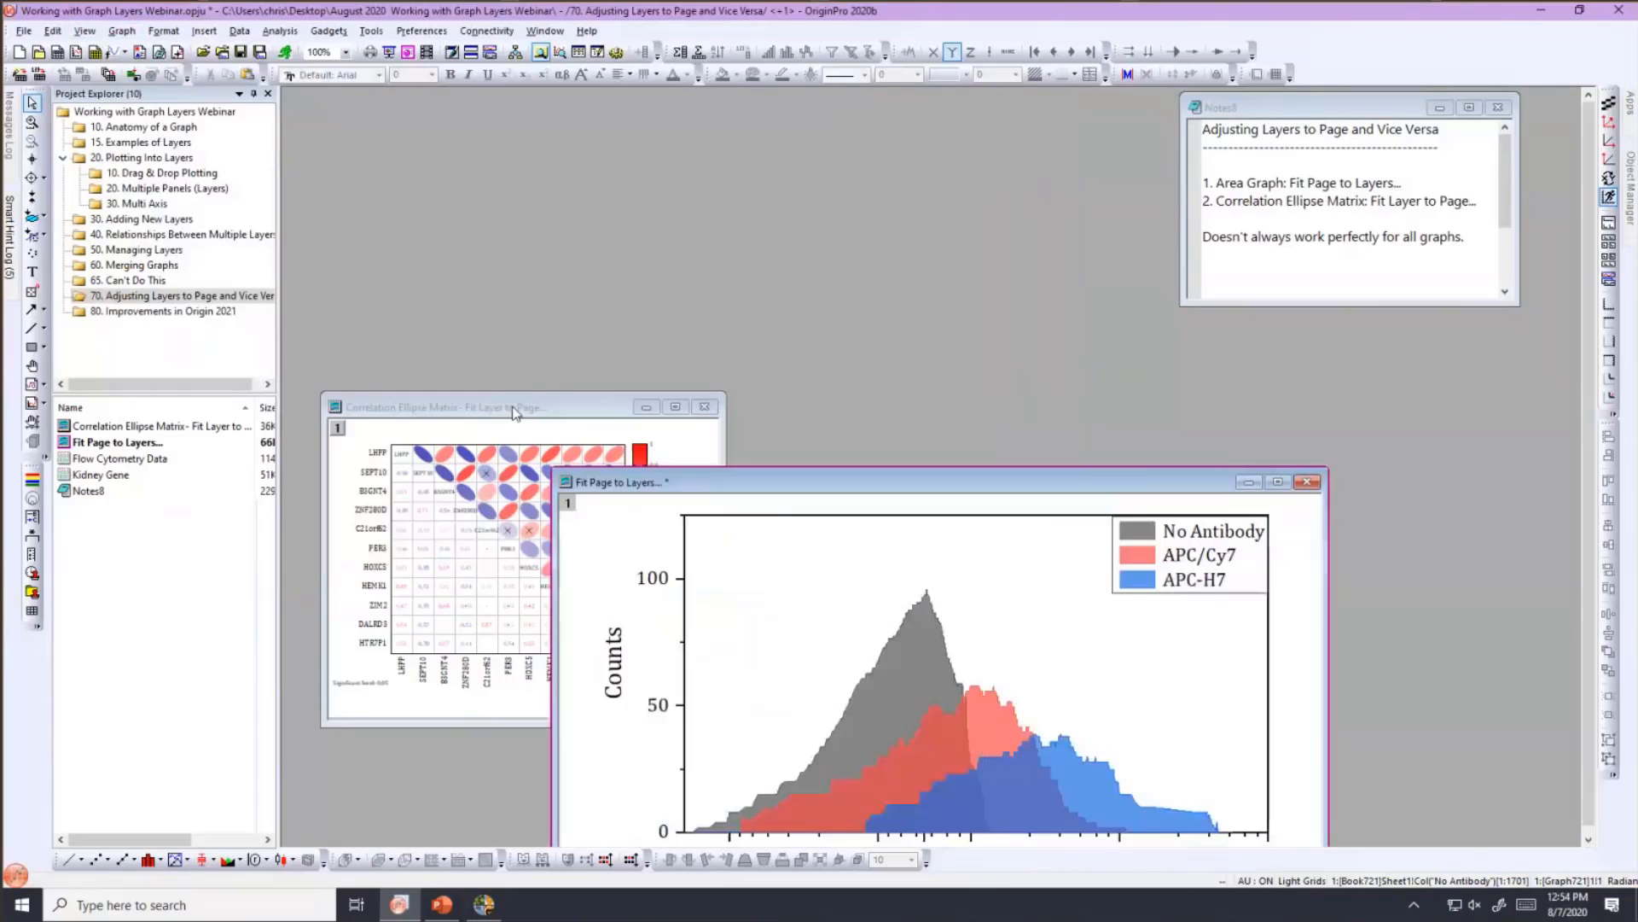
drag(511, 407, 525, 116)
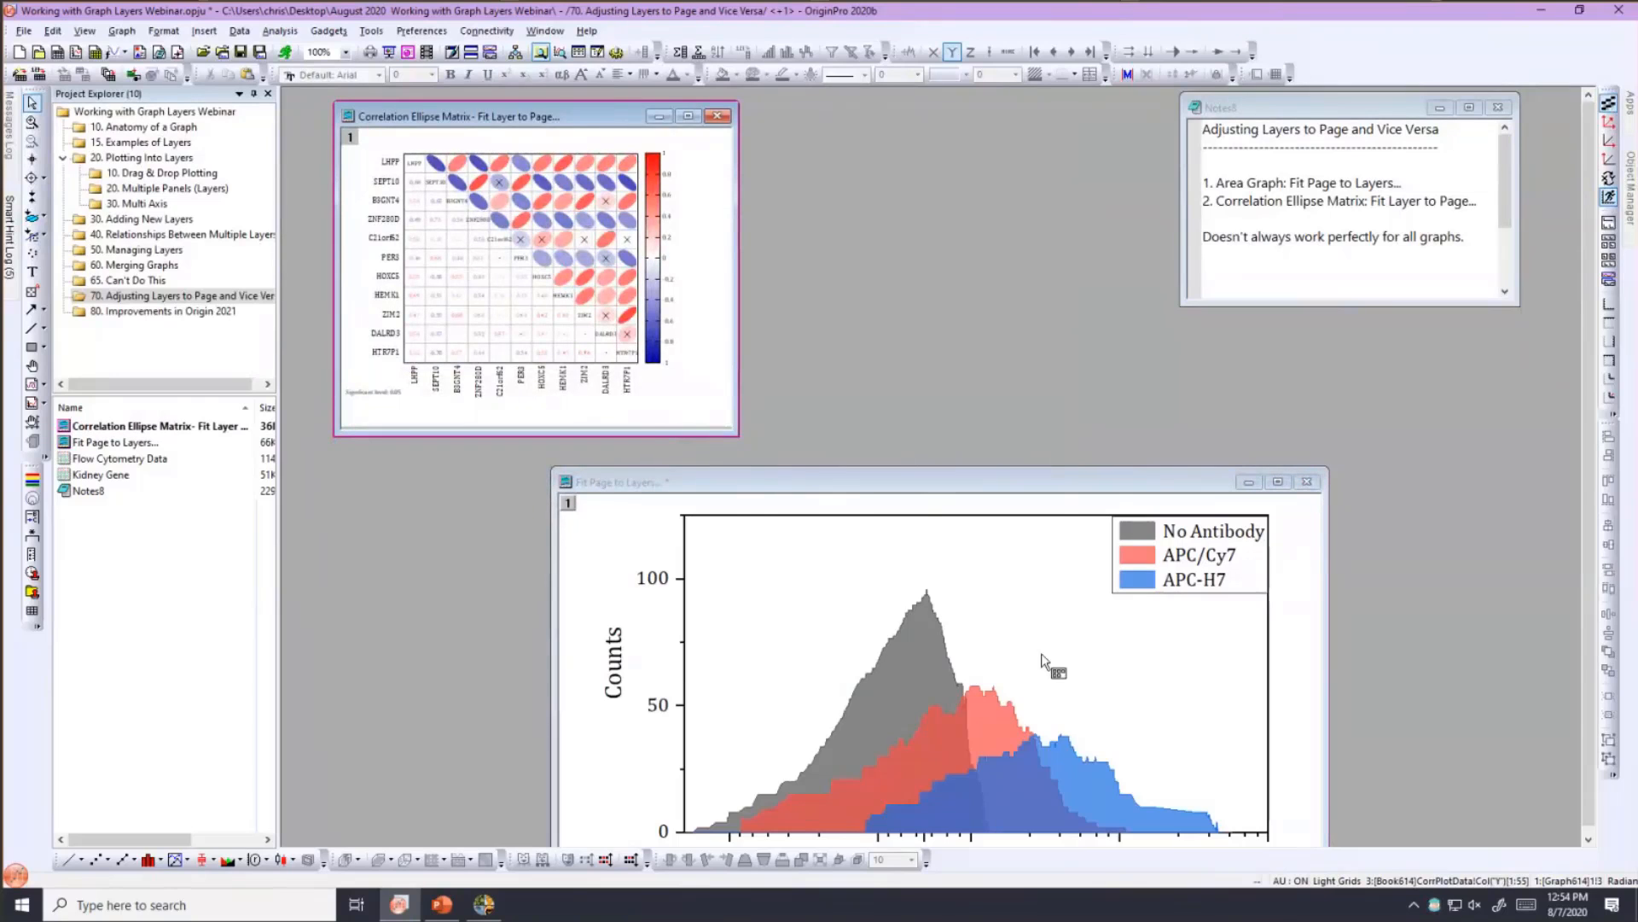
drag(739, 436, 1061, 676)
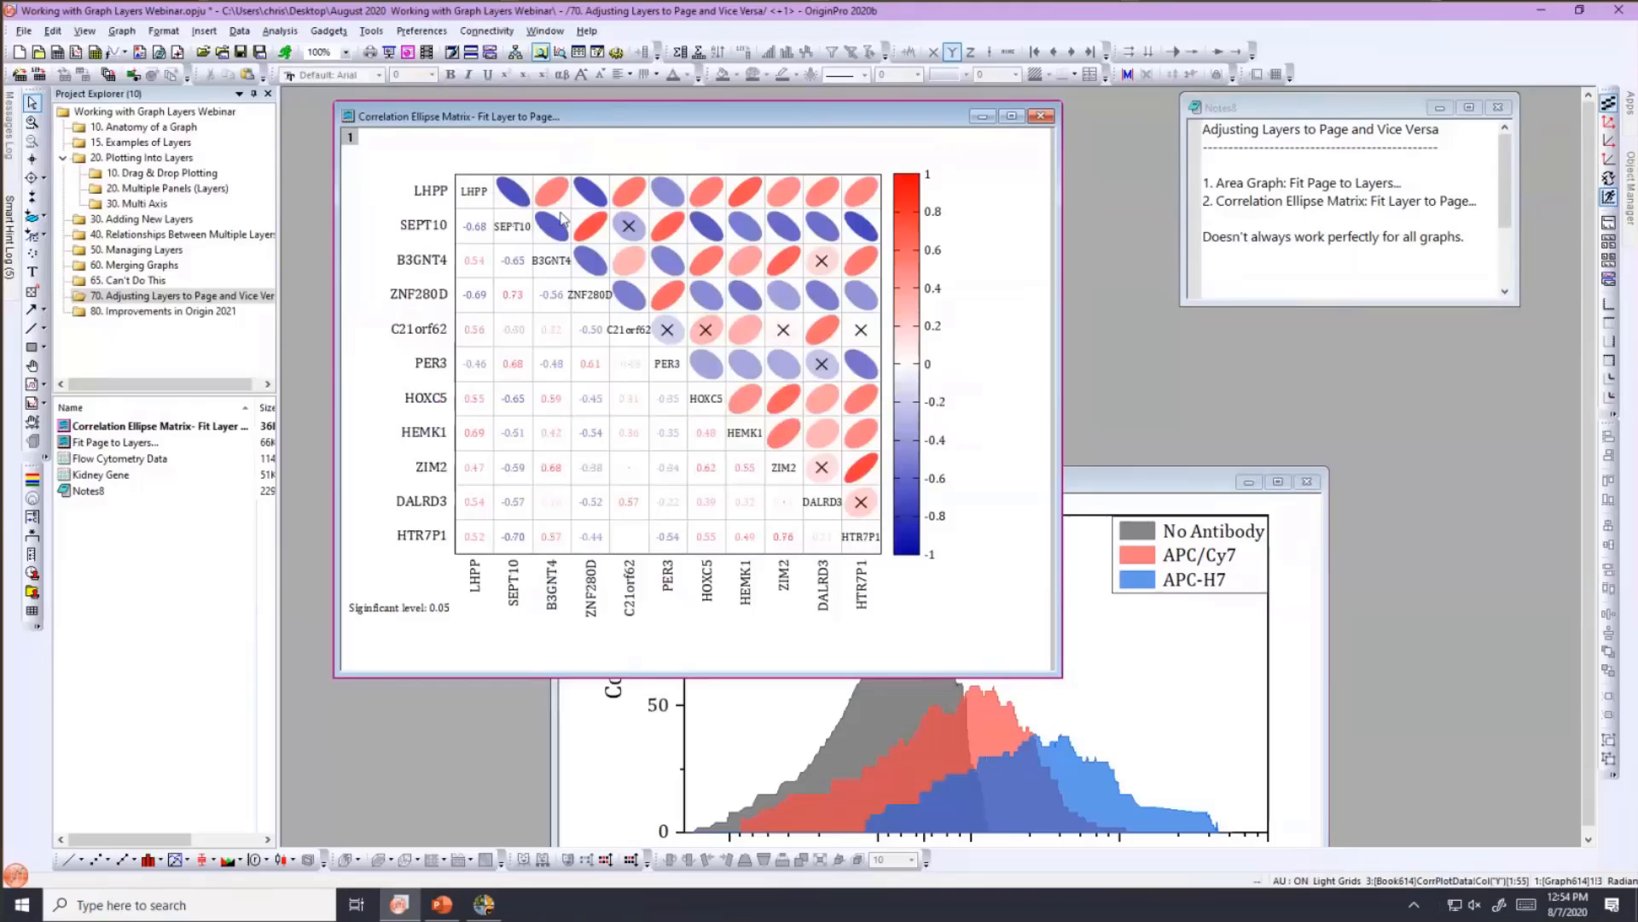
- Move the significance level label below the correlation matrix slightly to the right, closer to the plot
click(418, 610)
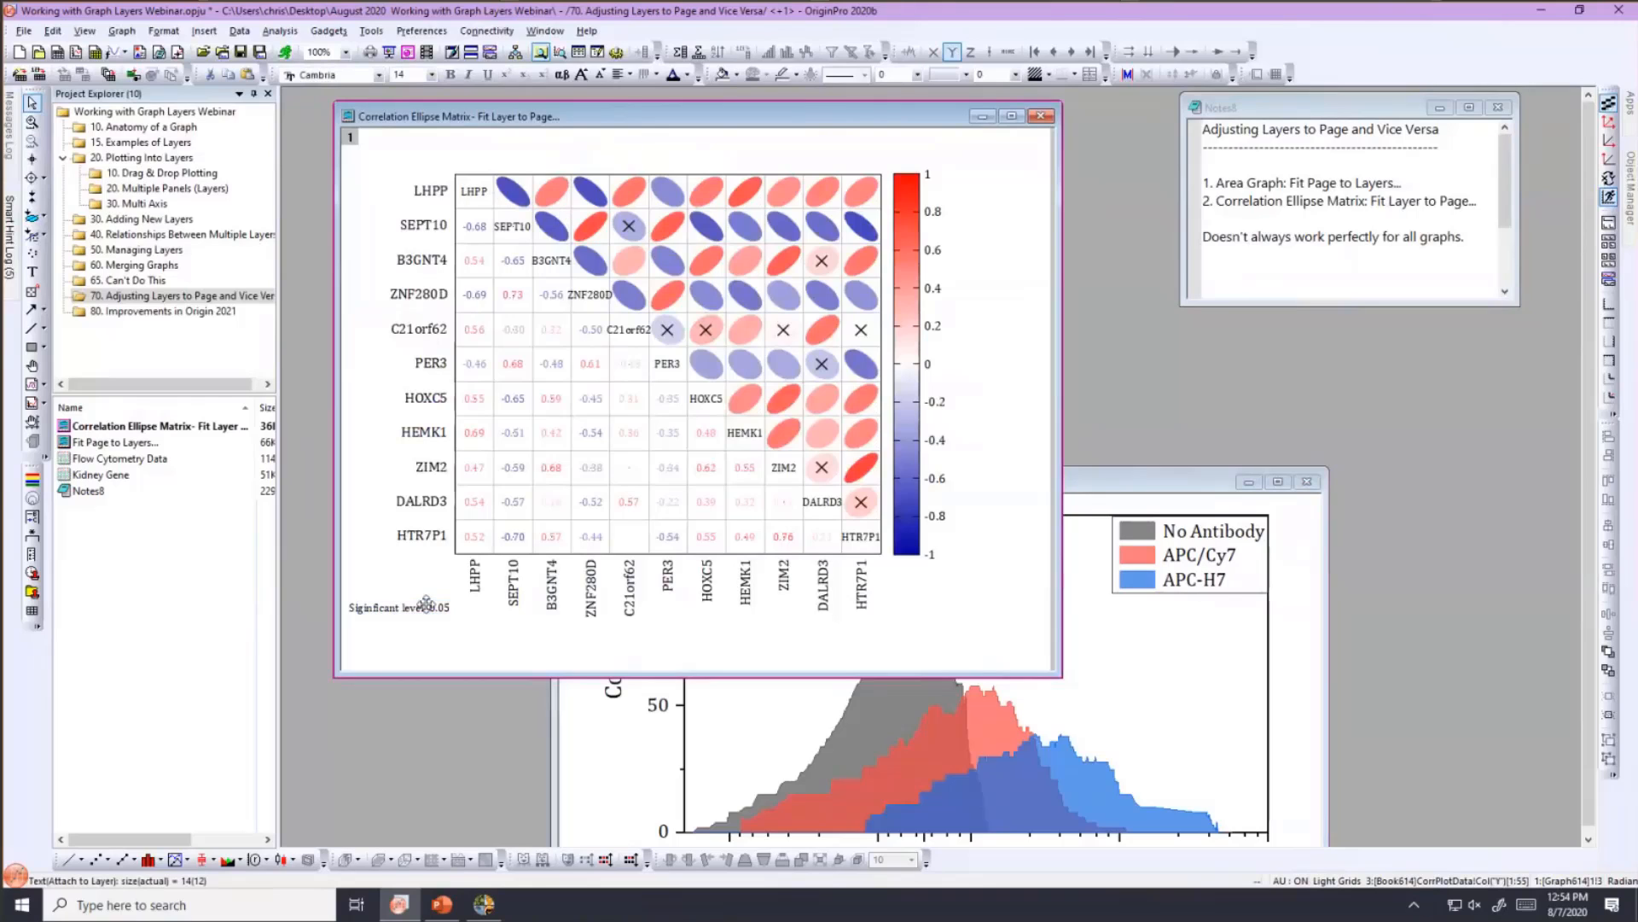
drag(427, 606, 469, 606)
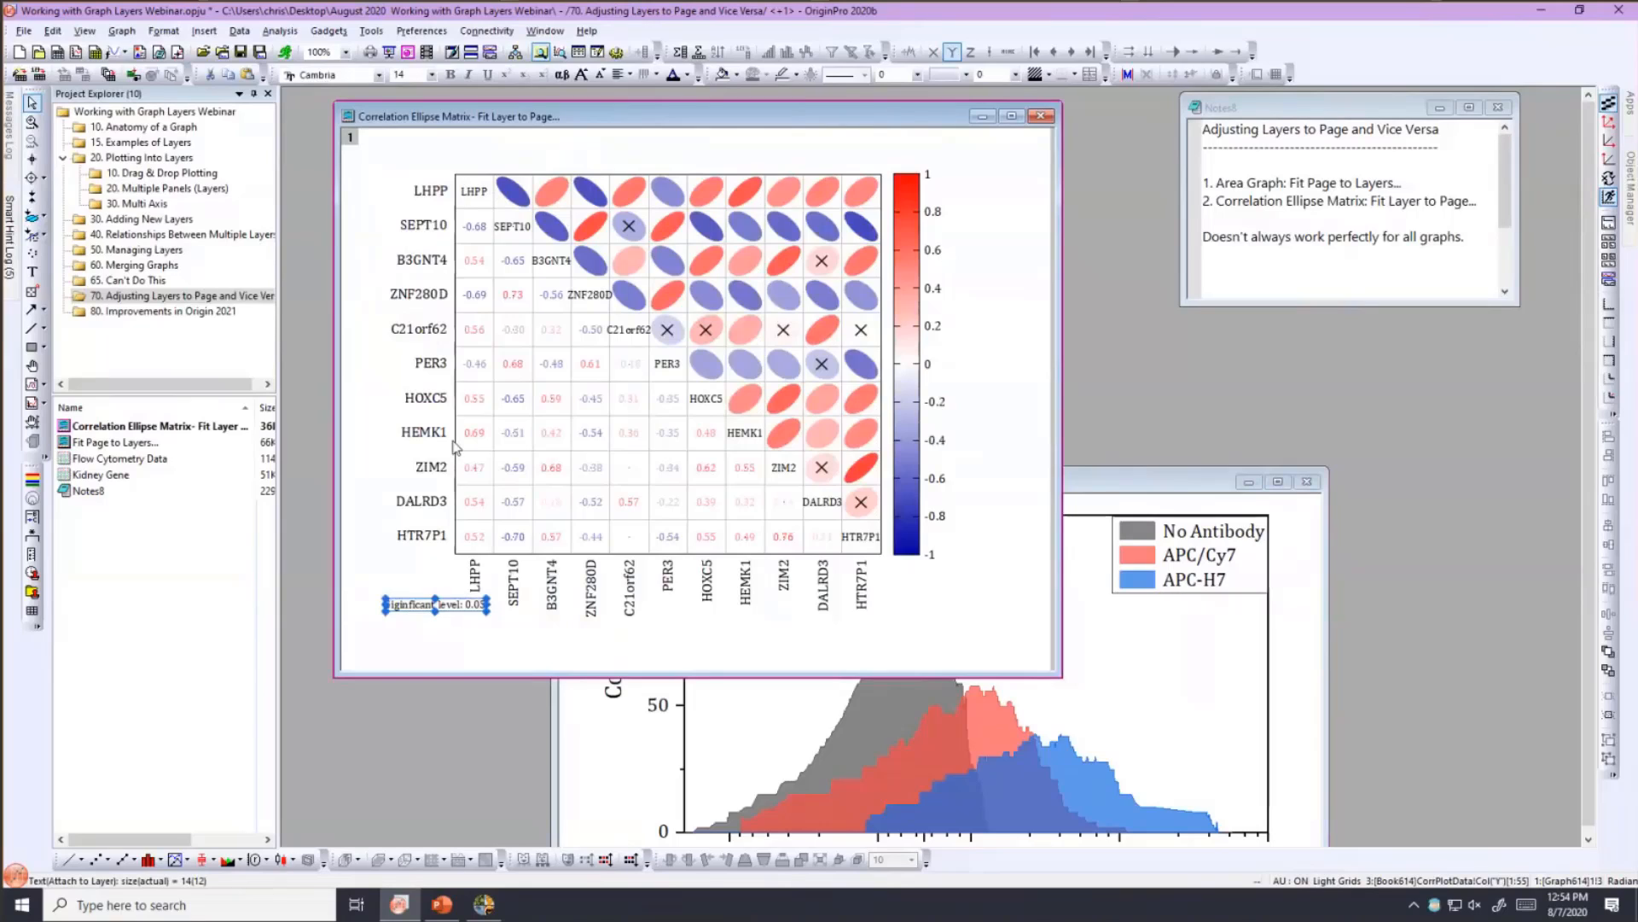
click(471, 160)
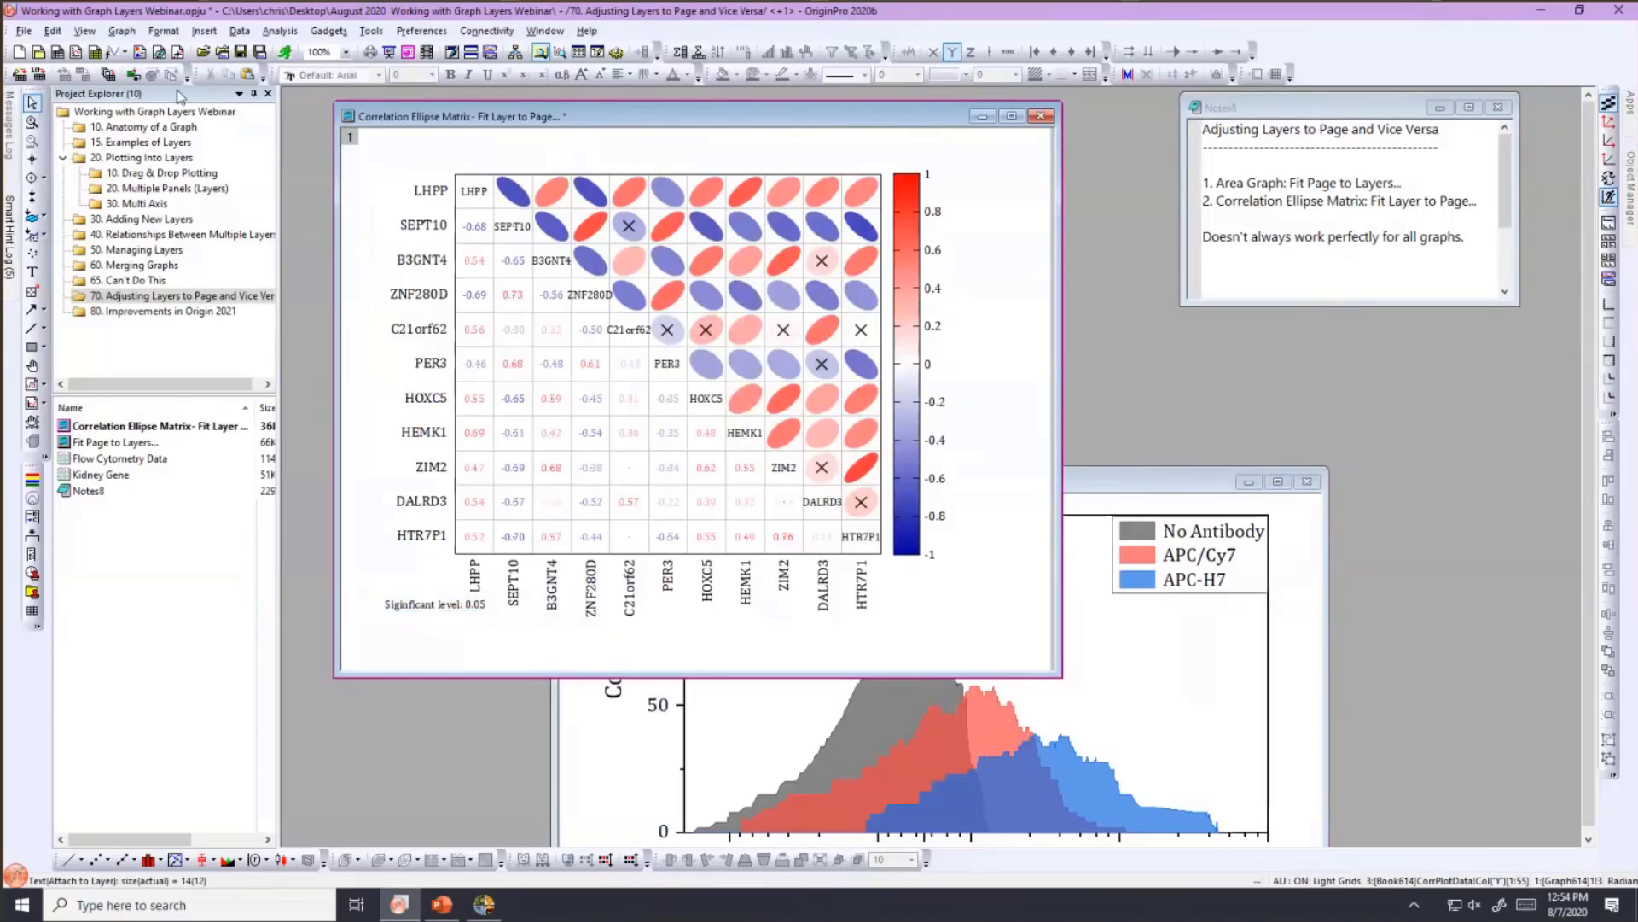
- Fit the Correlation Ellipse Matrix layers to the page with a margin of 5% of the page size
click(111, 38)
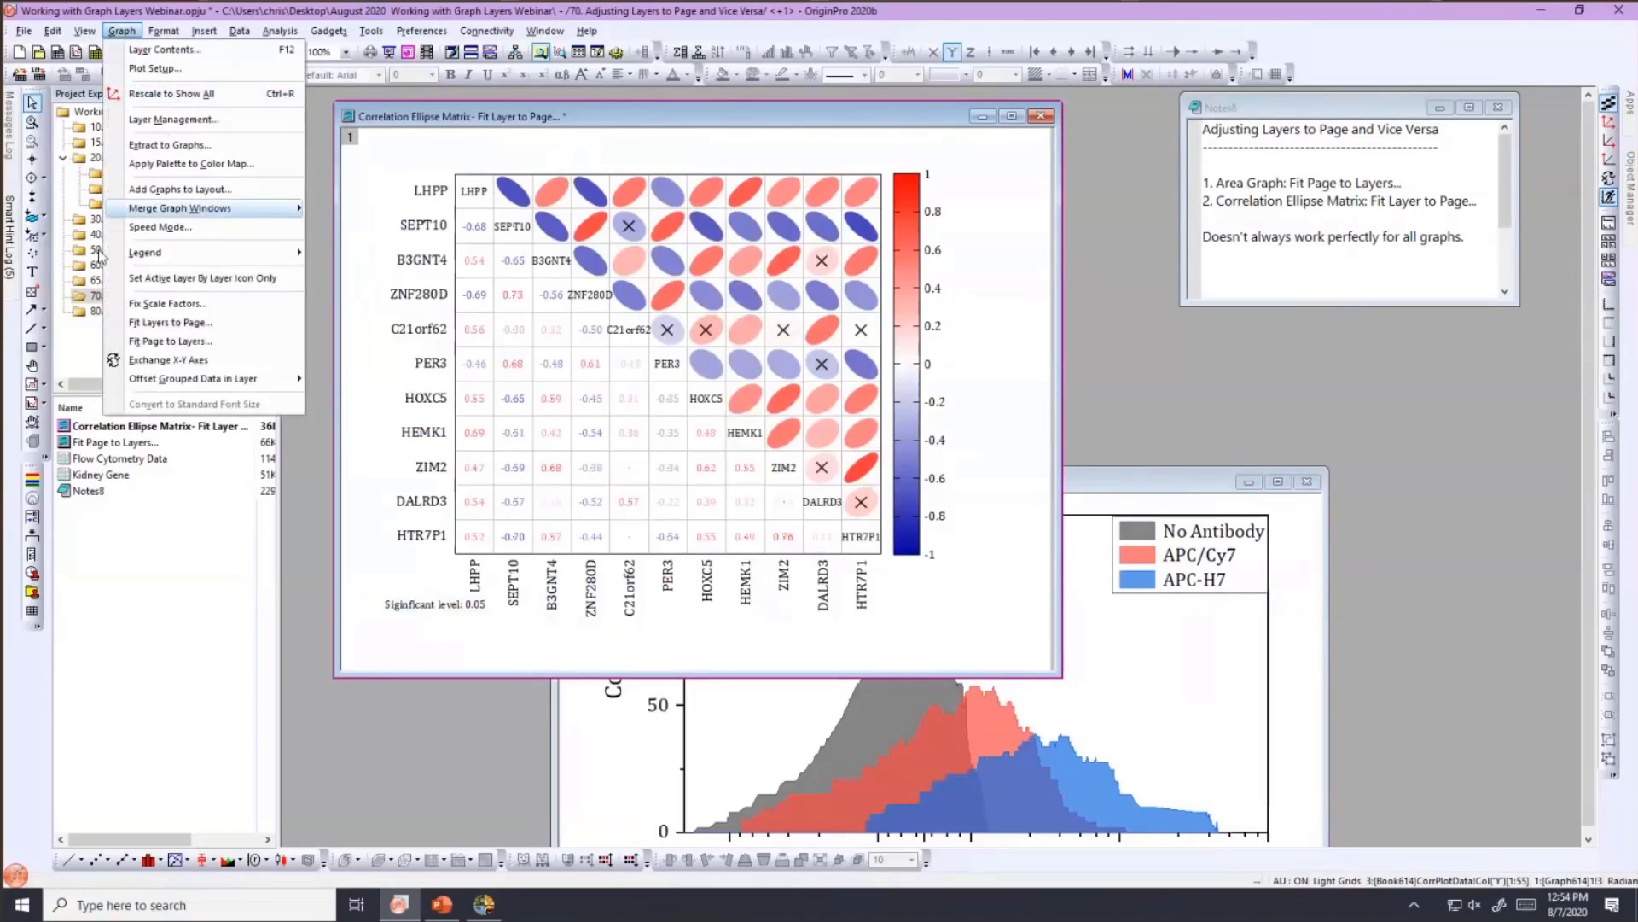
click(109, 324)
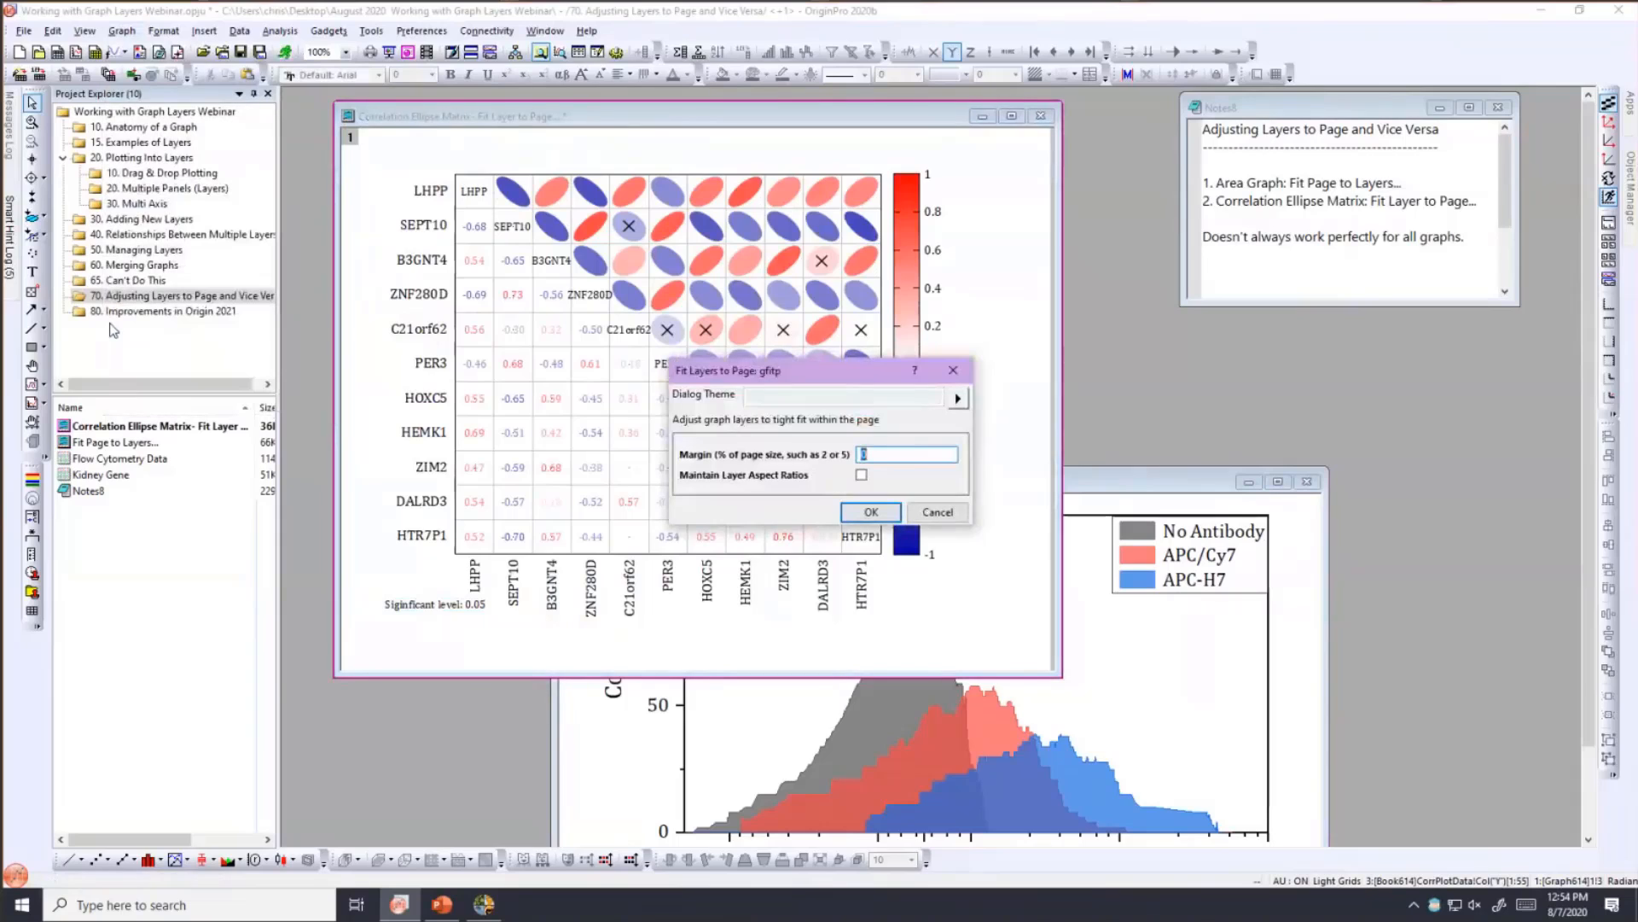
drag(762, 380, 1073, 421)
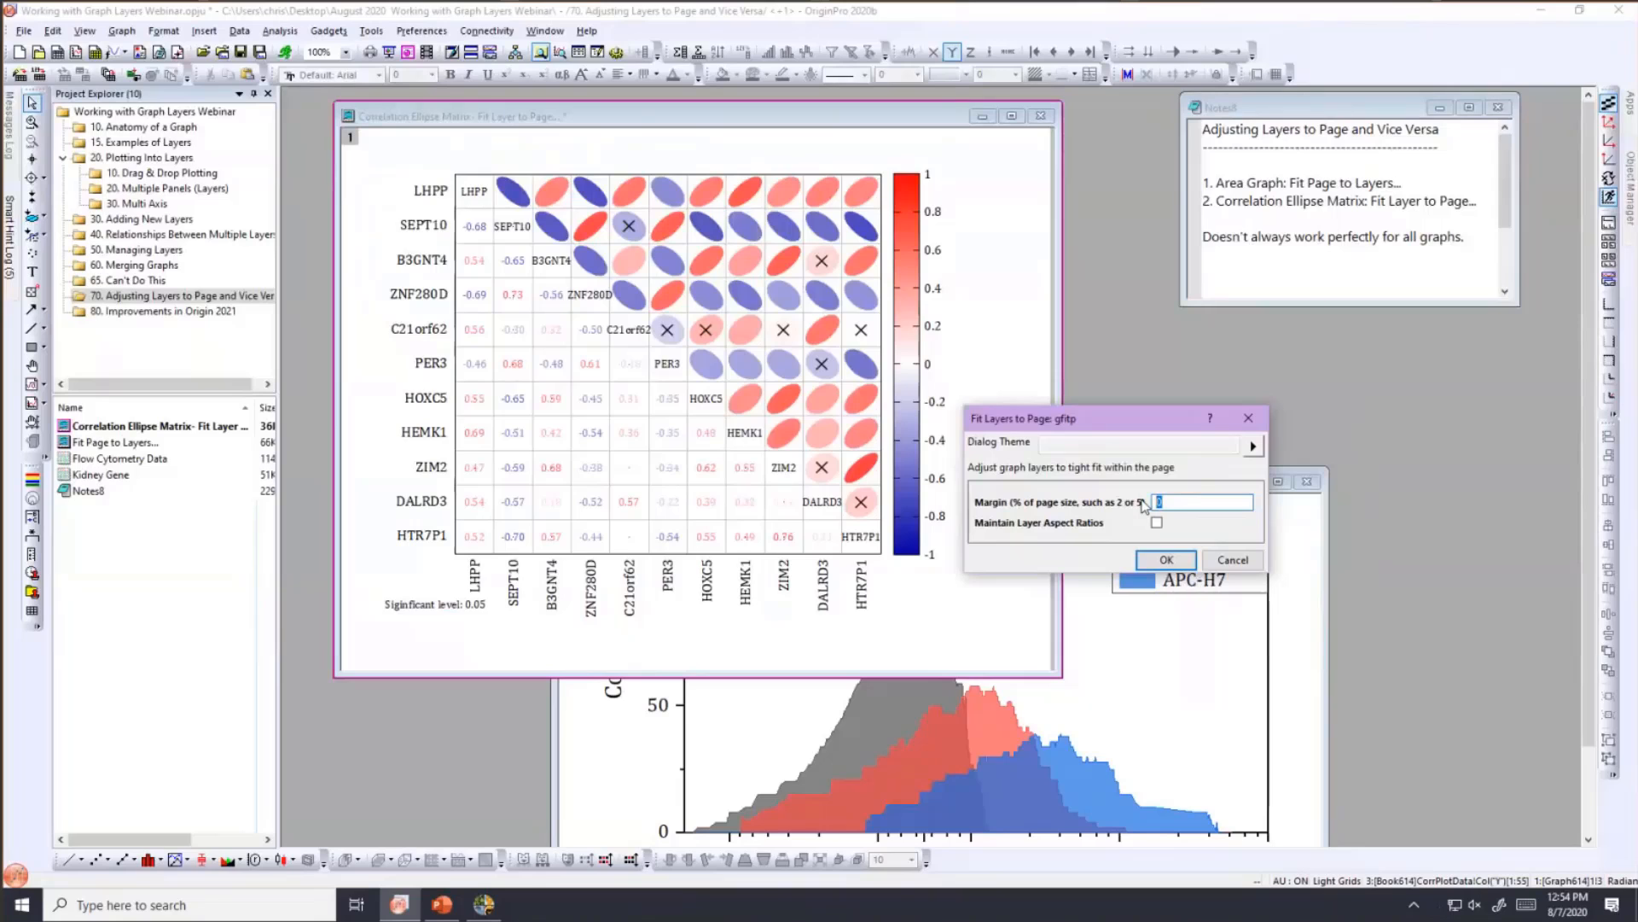
text(5)
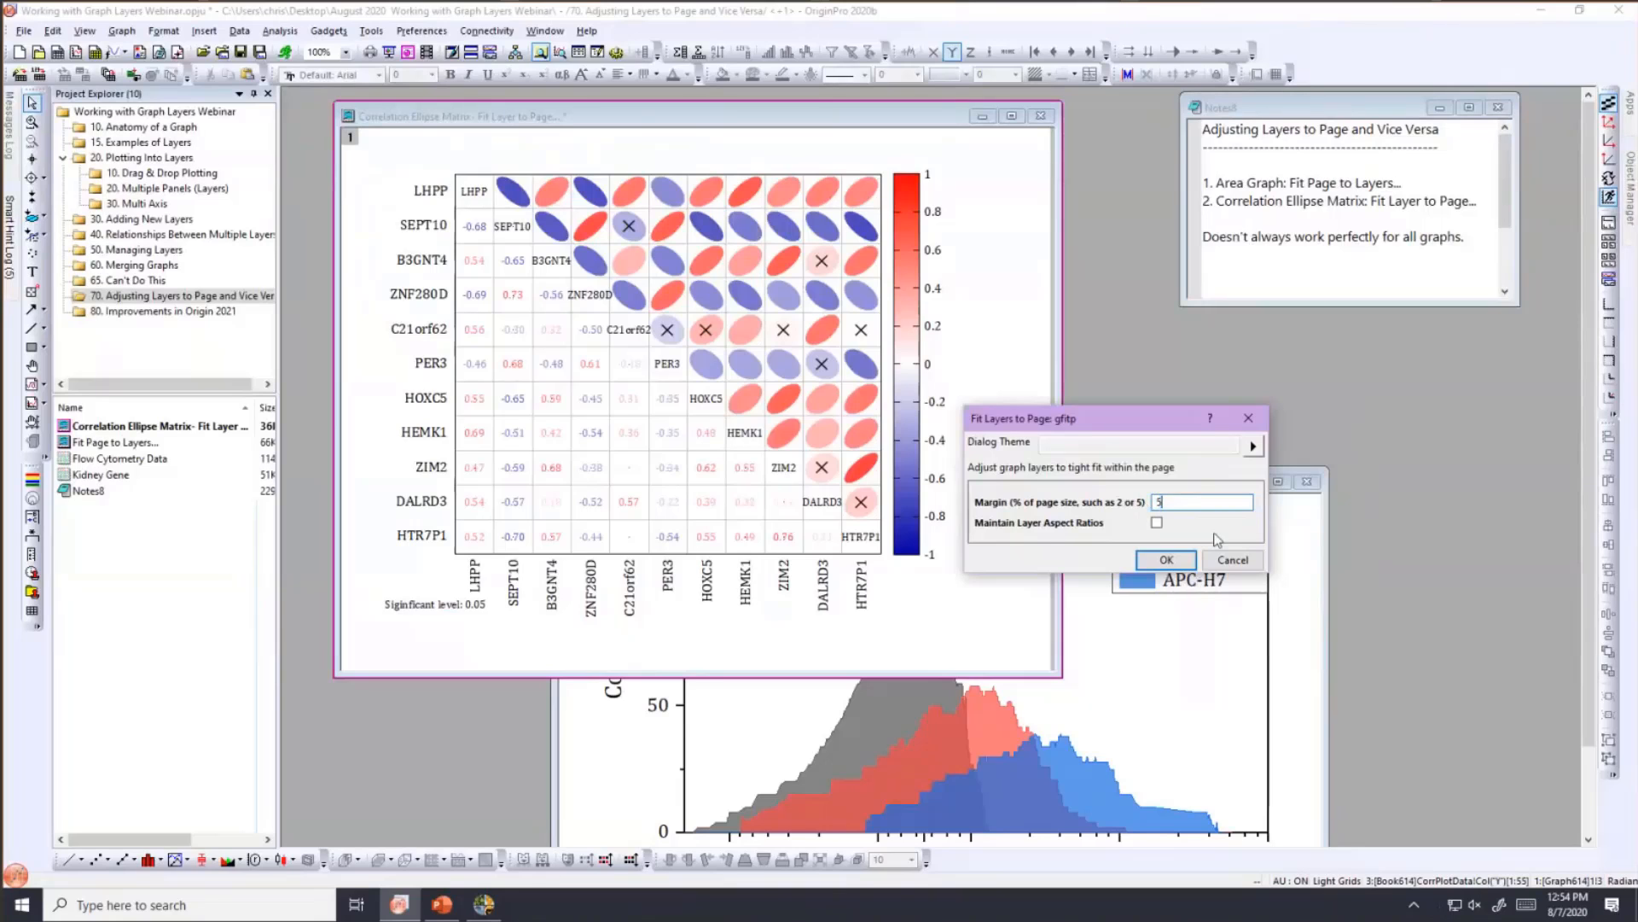
click(1164, 562)
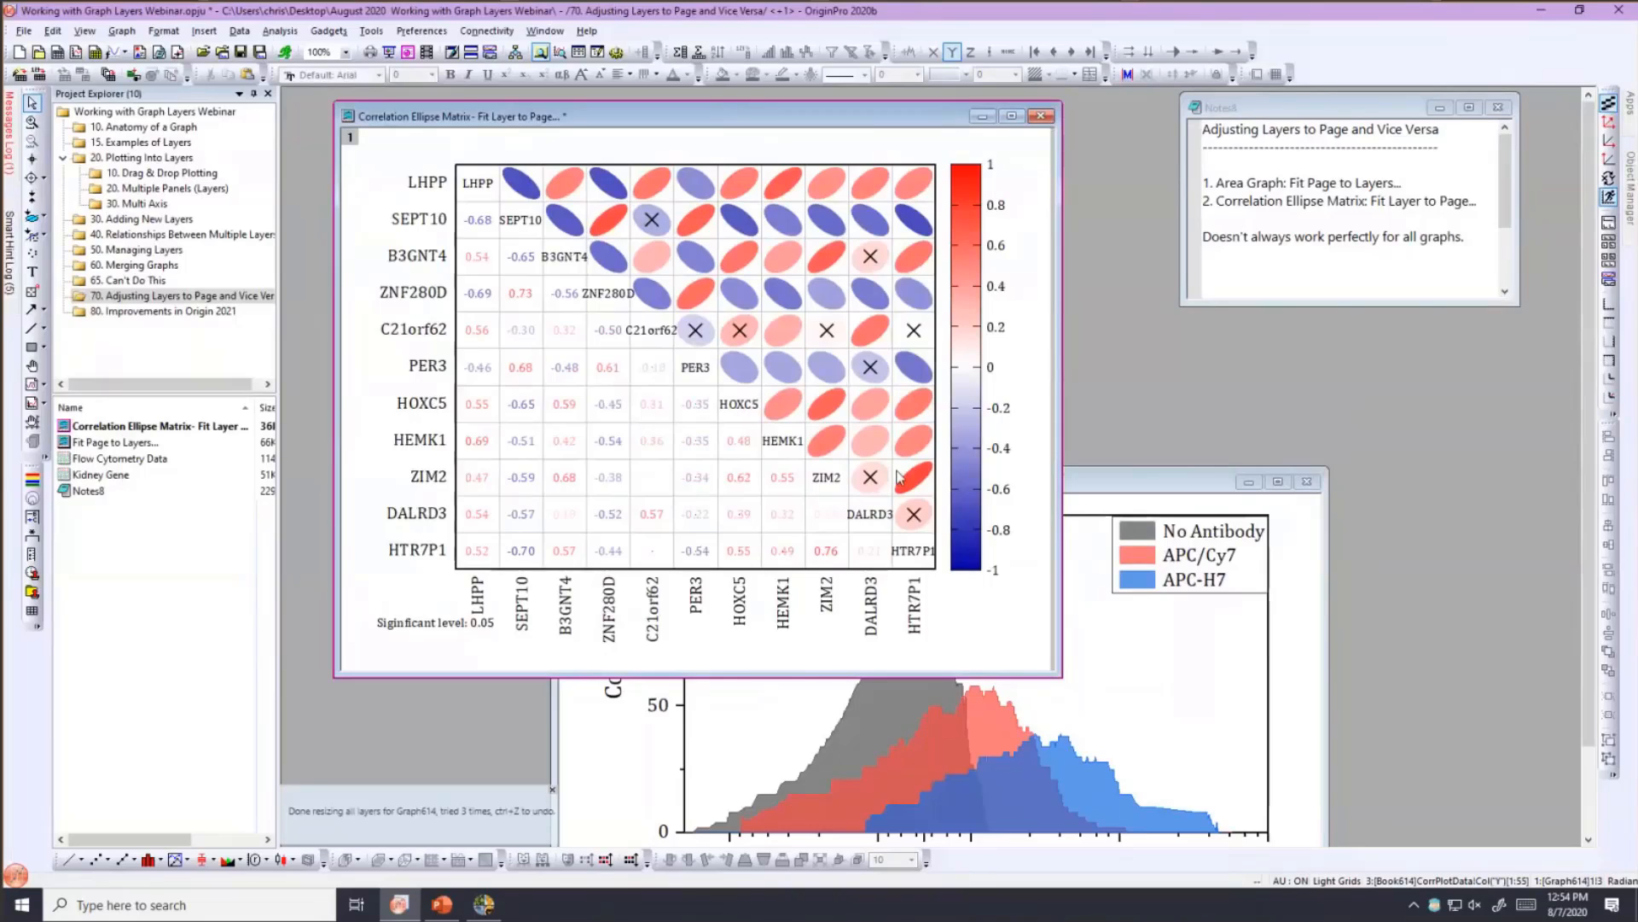
- Run Fit Layers to Page a second time on the Correlation Ellipse Matrix graph to tighten the fit
click(120, 31)
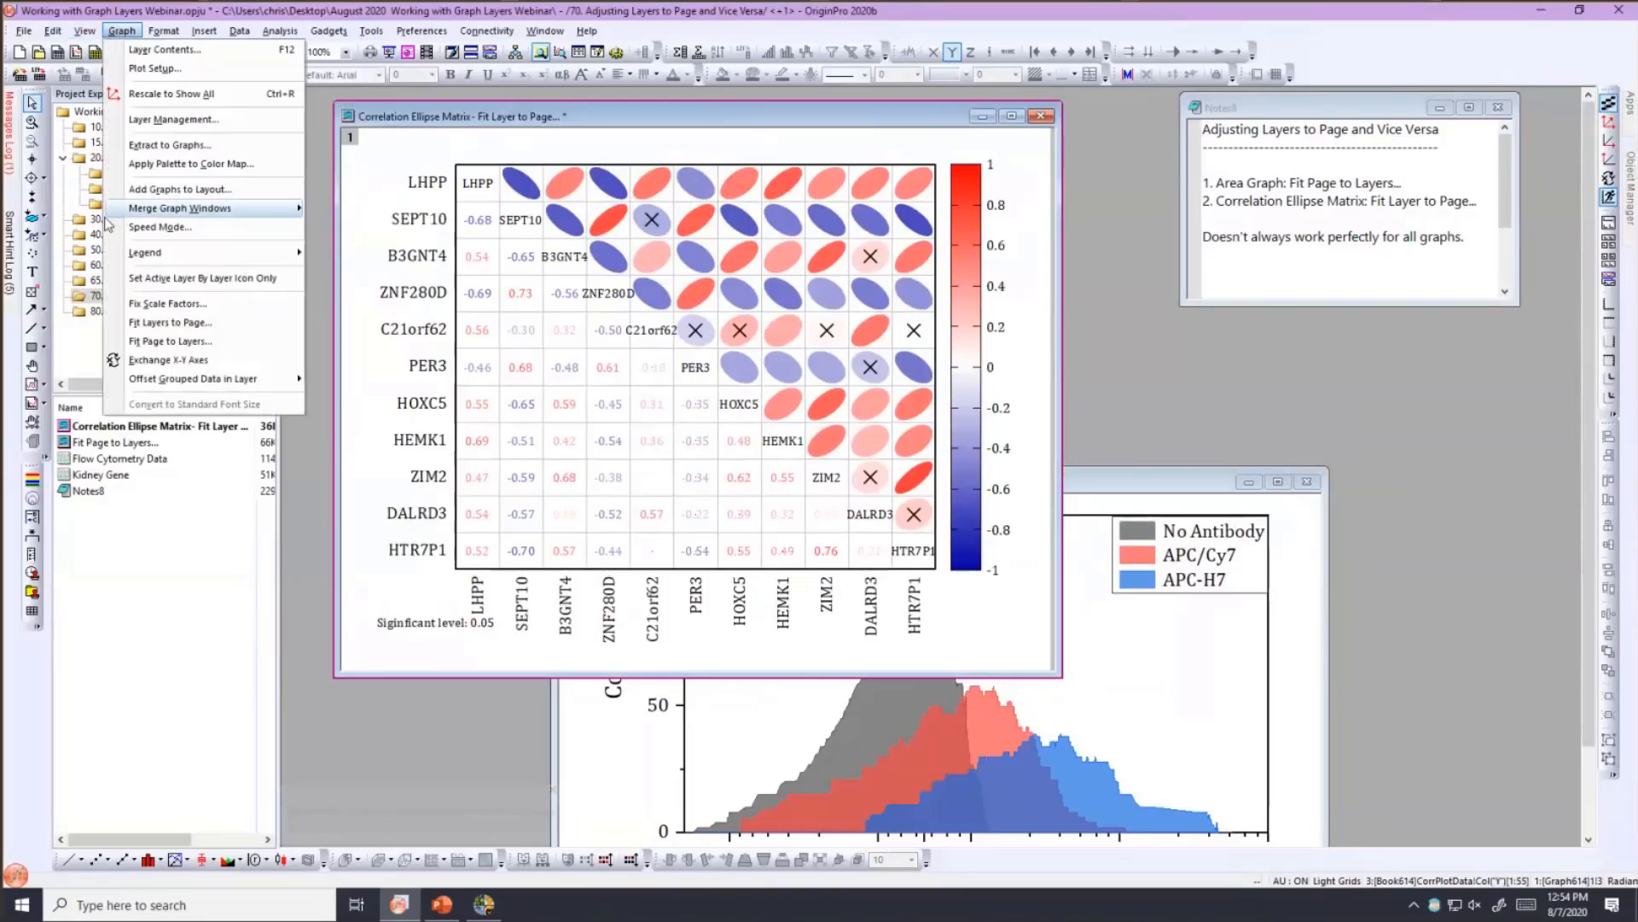
click(110, 321)
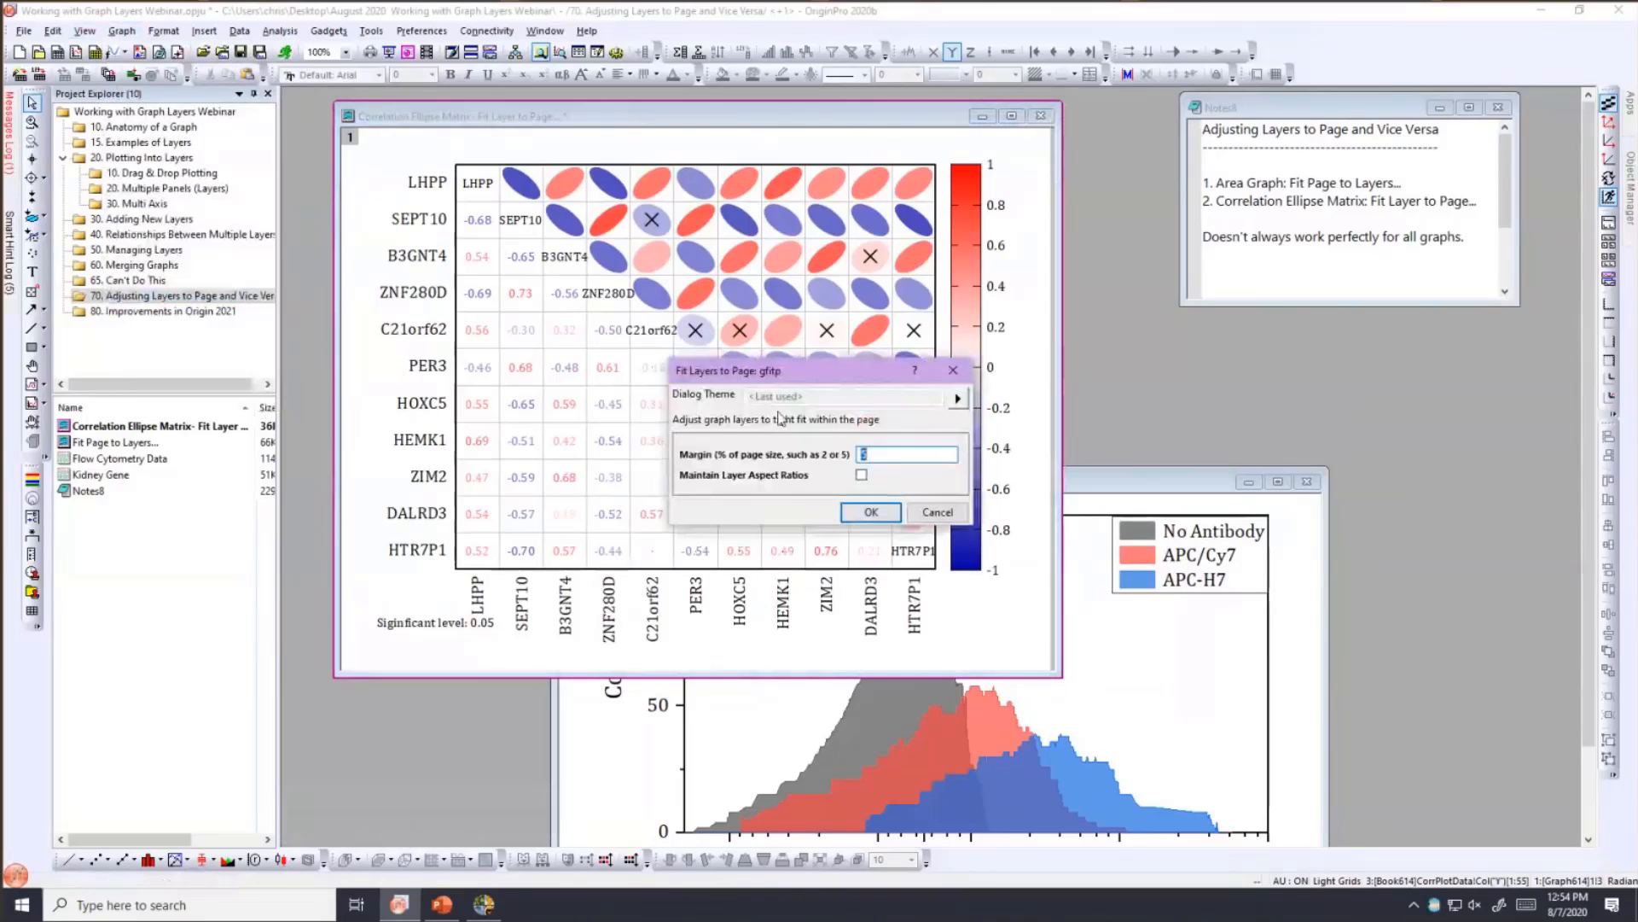
click(870, 512)
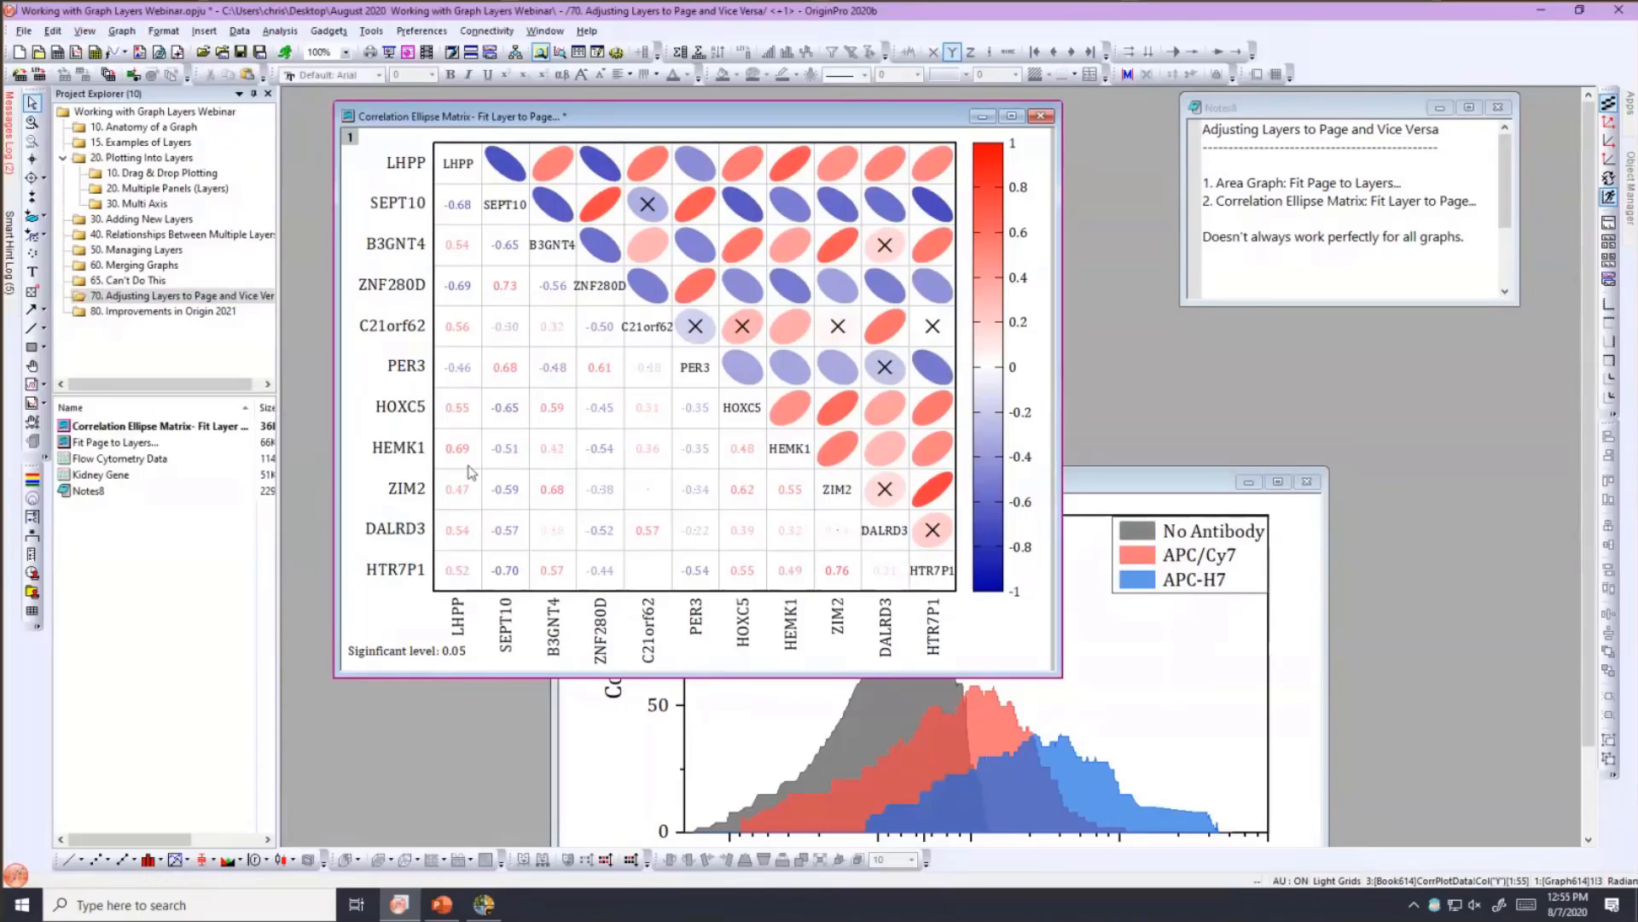
- Open the project folder "80. Improvements in Origin 2021" and launch Origin 2021
click(180, 317)
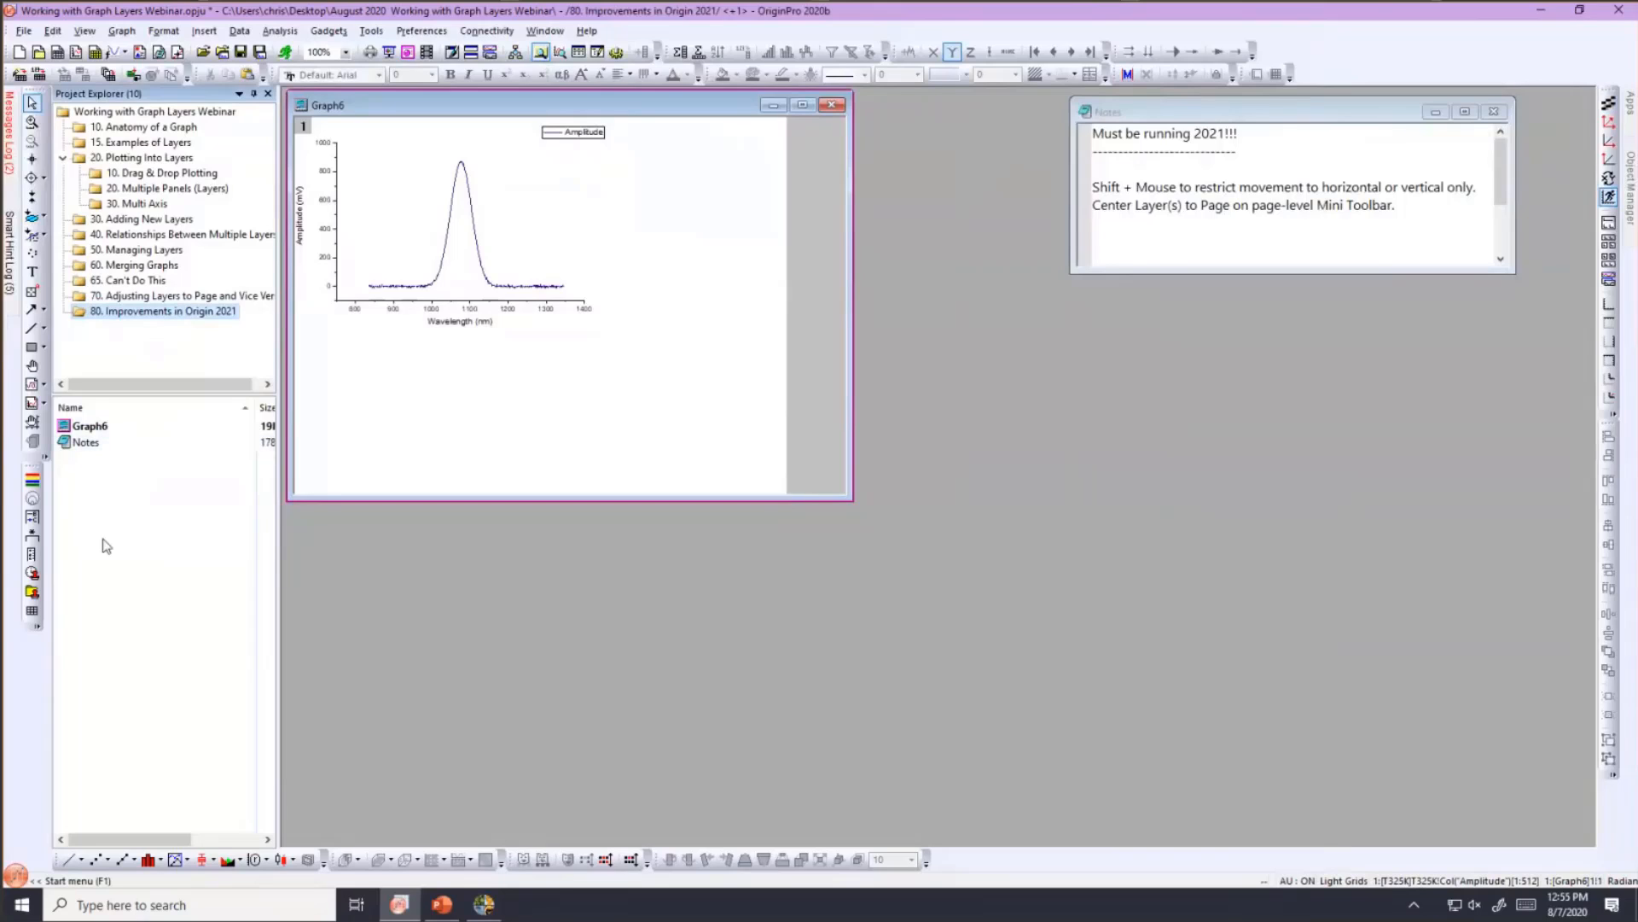
click(22, 903)
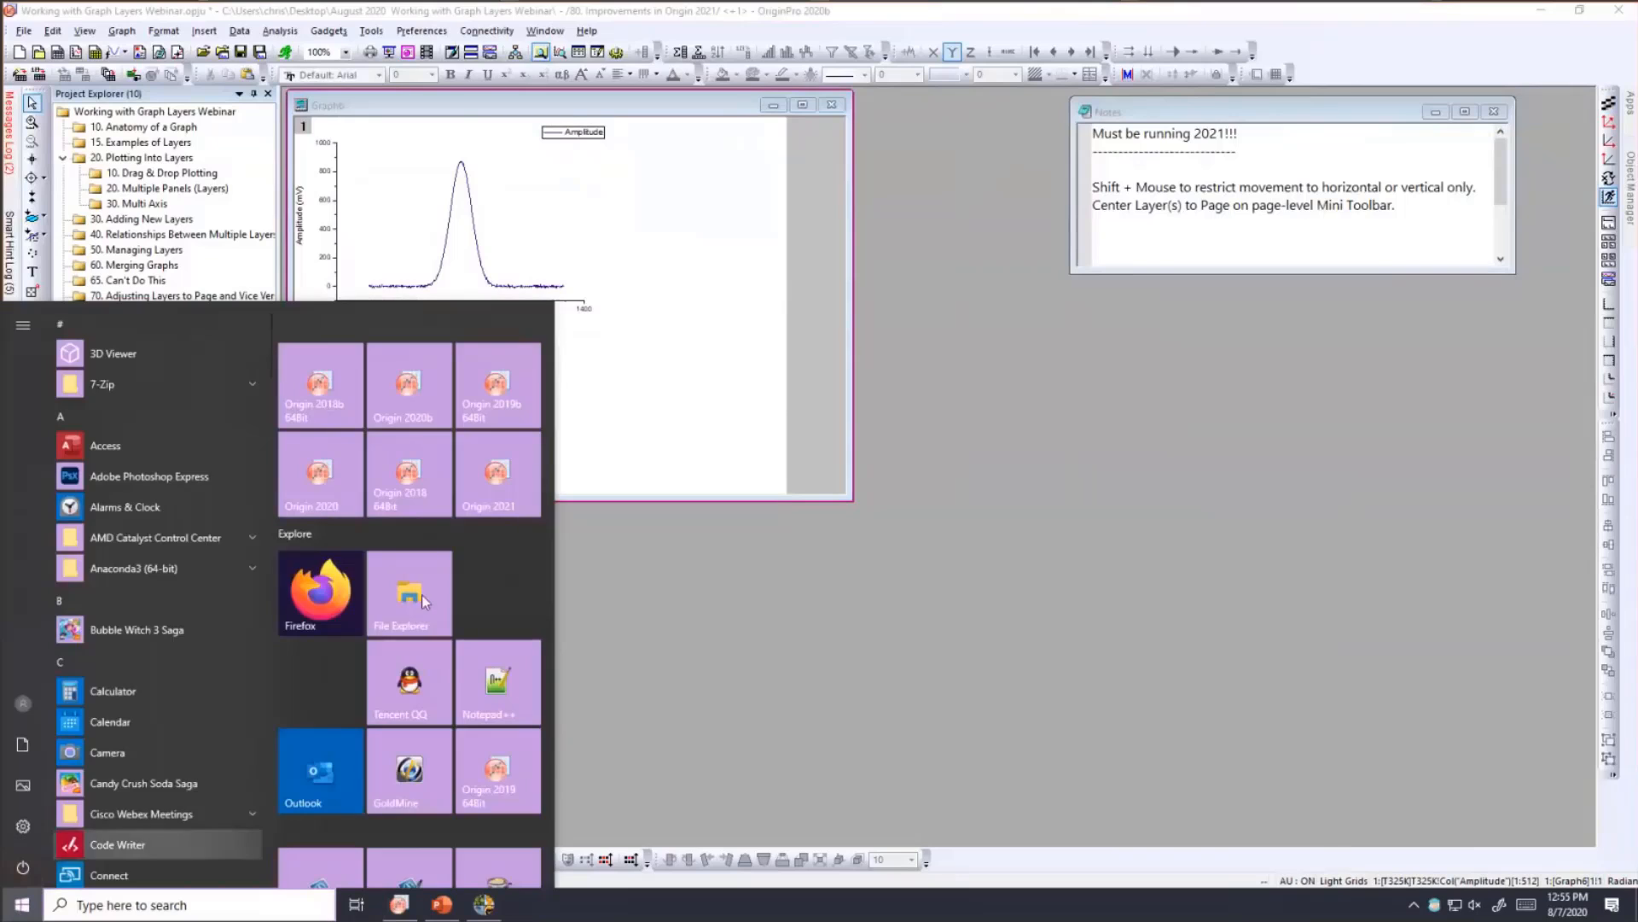
click(501, 490)
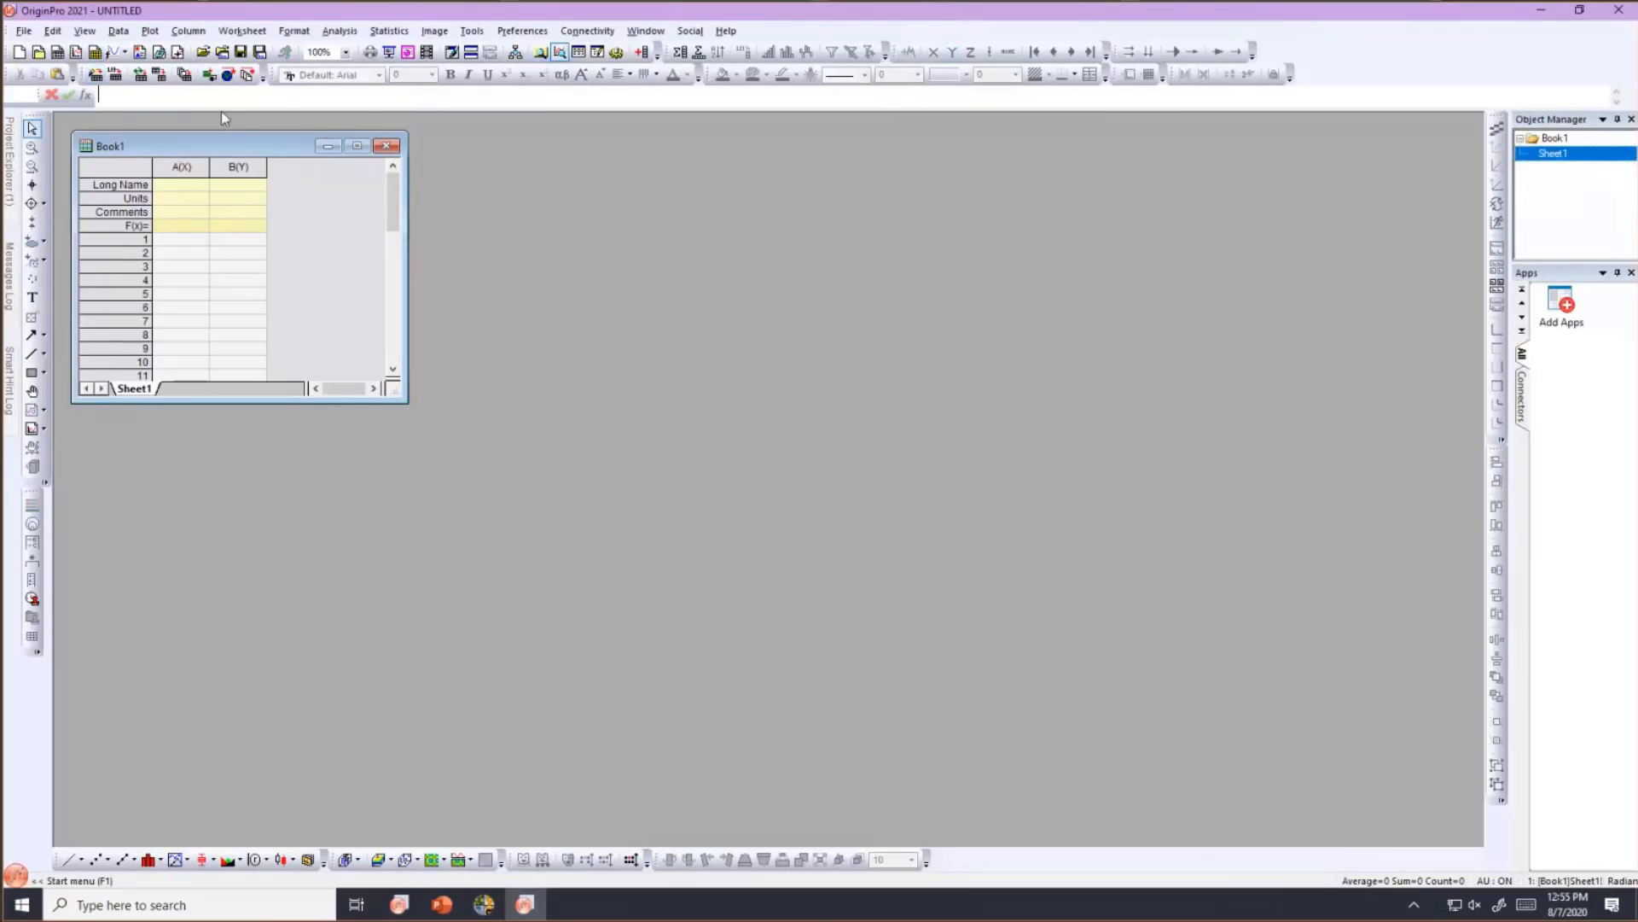
- Open the recent project Working with Graph Layers Webinar.opju as read-only in Origin 2021 and go to its folder "80. Improvements in Origin 2021"
click(30, 35)
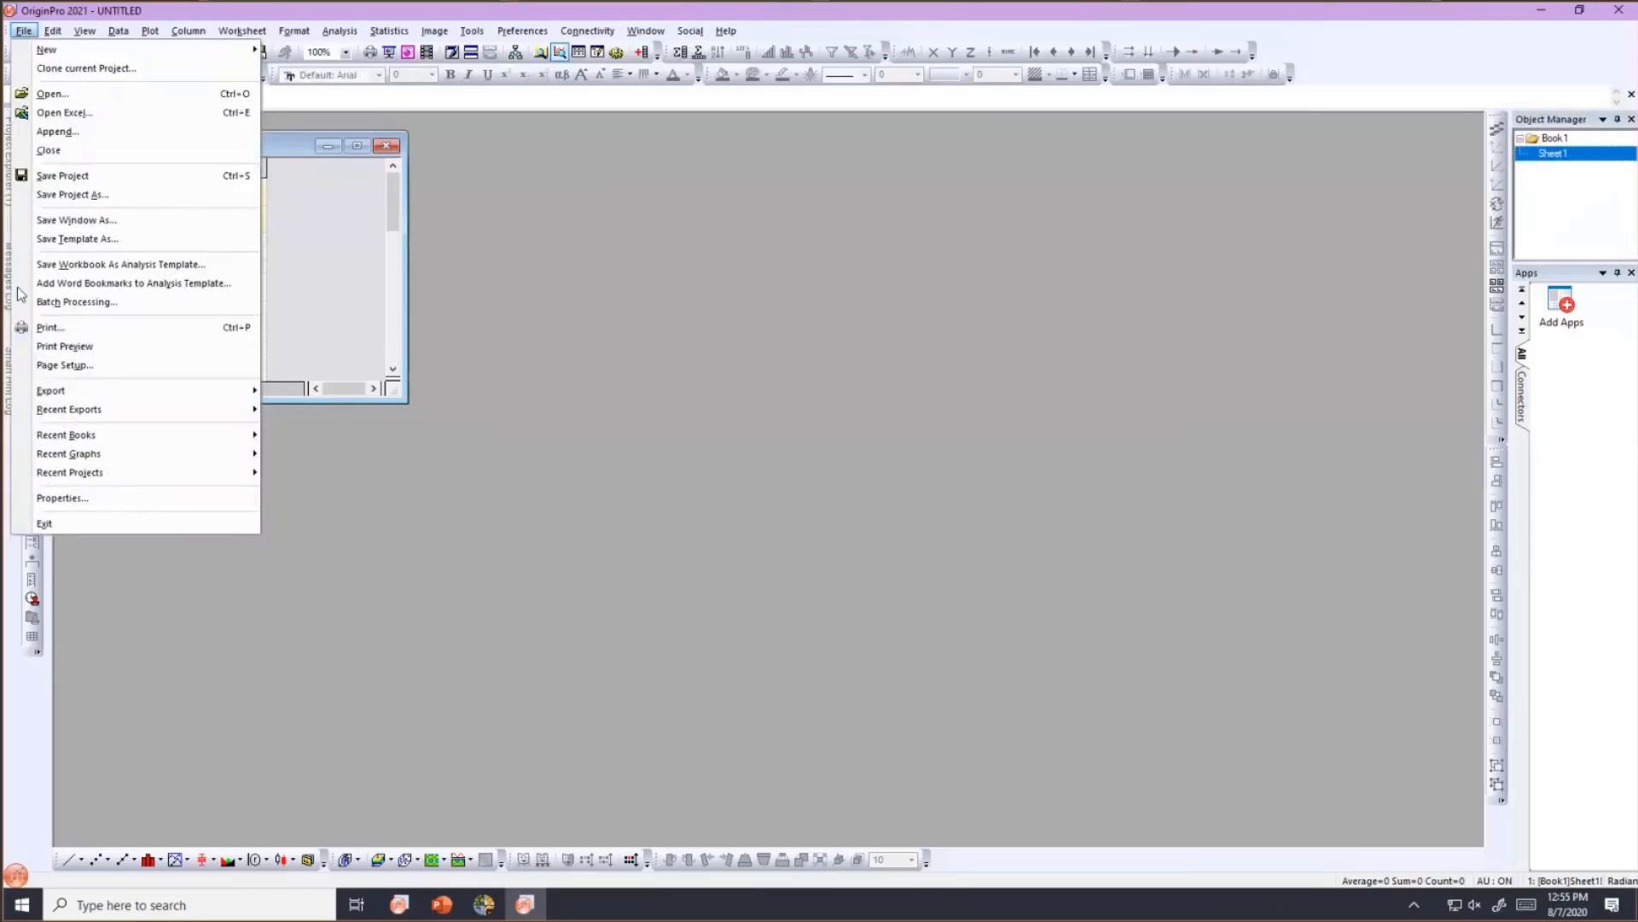
mouse_move(74, 478)
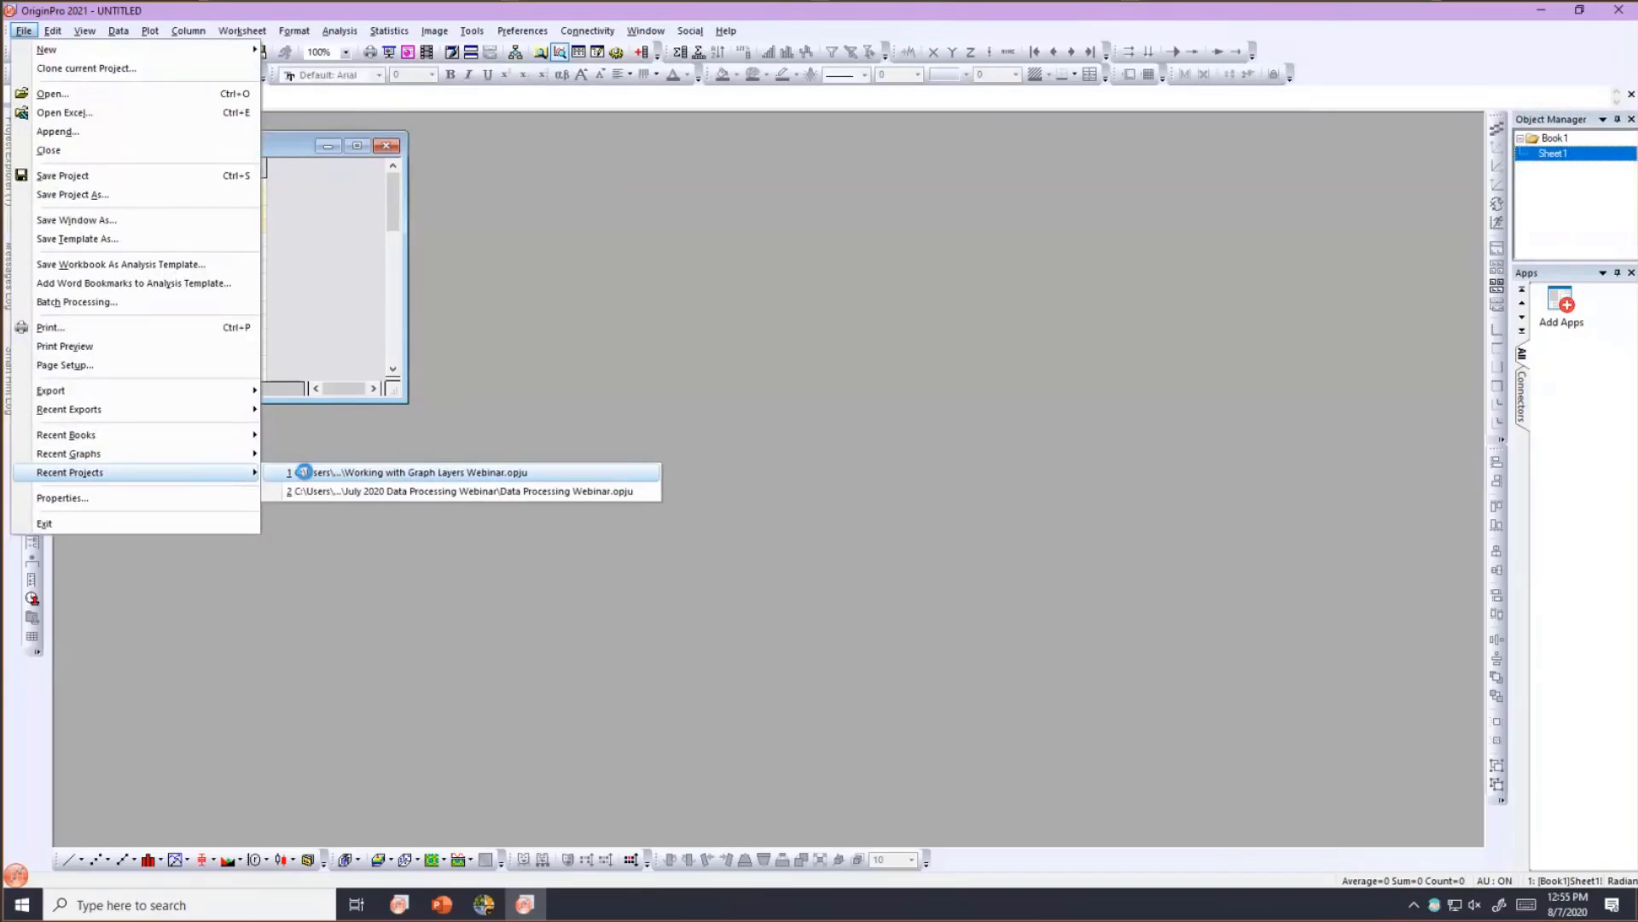
click(307, 471)
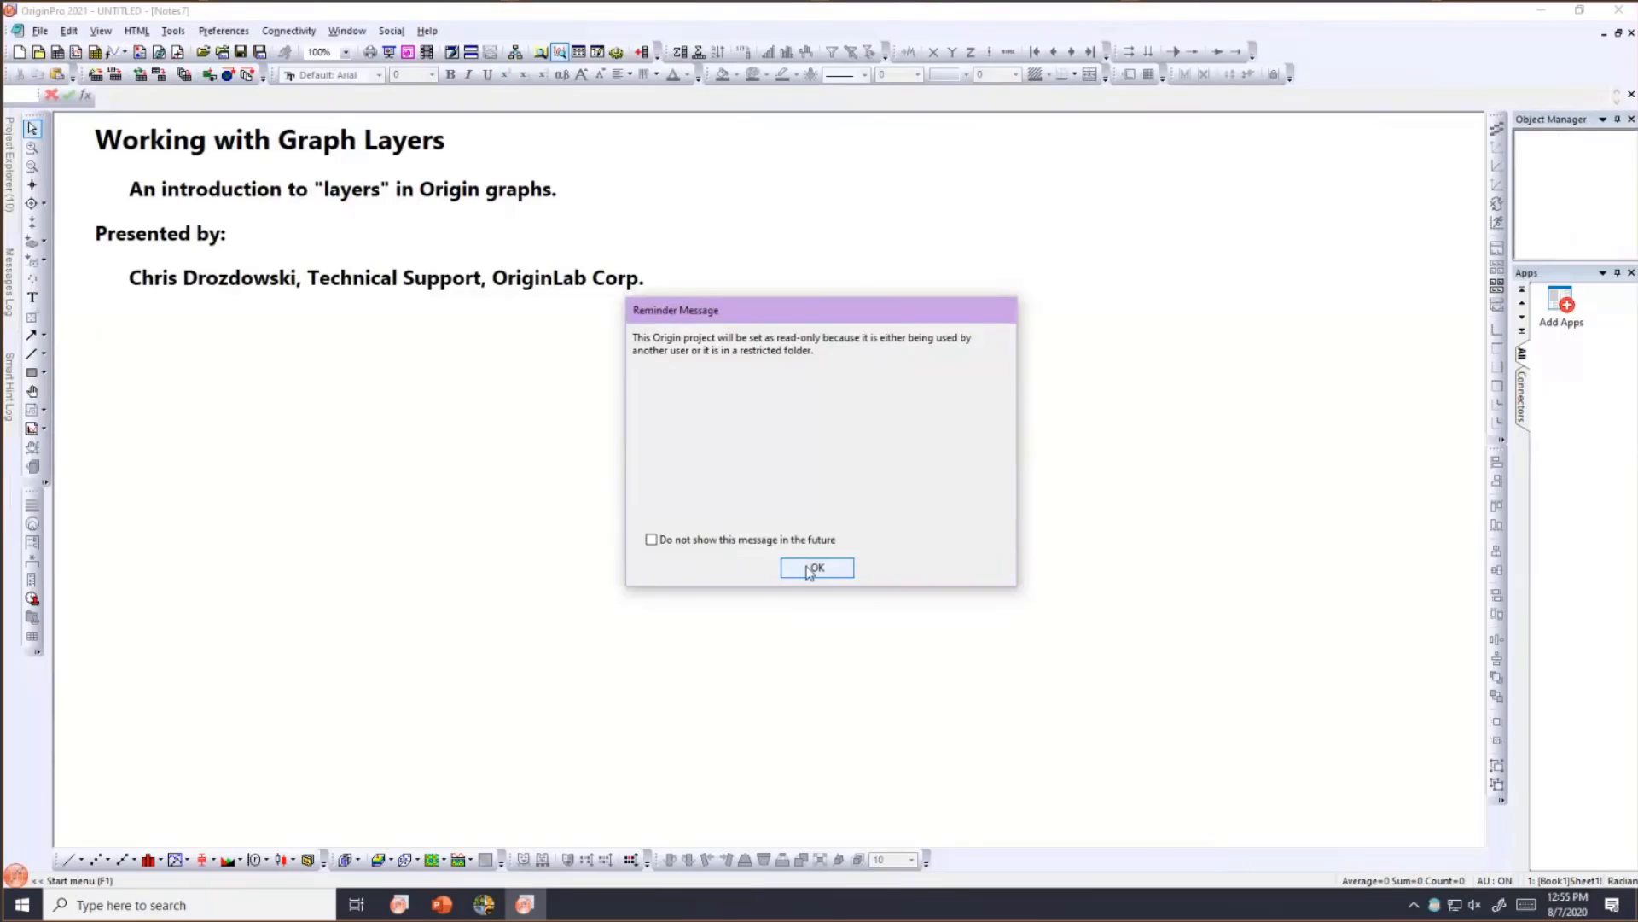
click(810, 572)
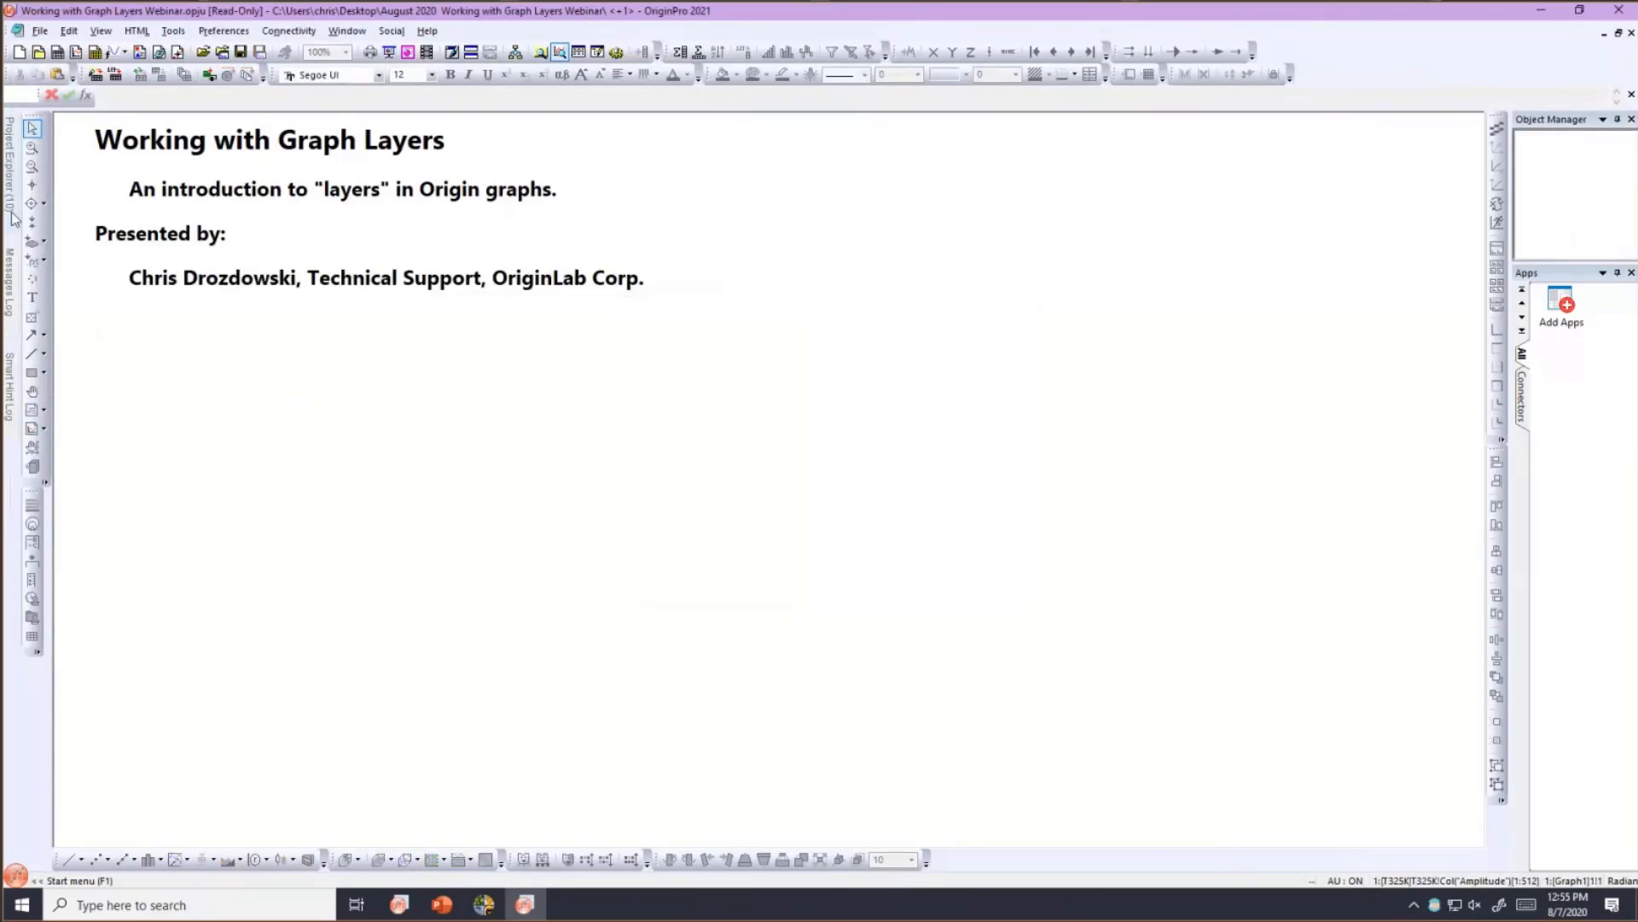
mouse_move(12, 218)
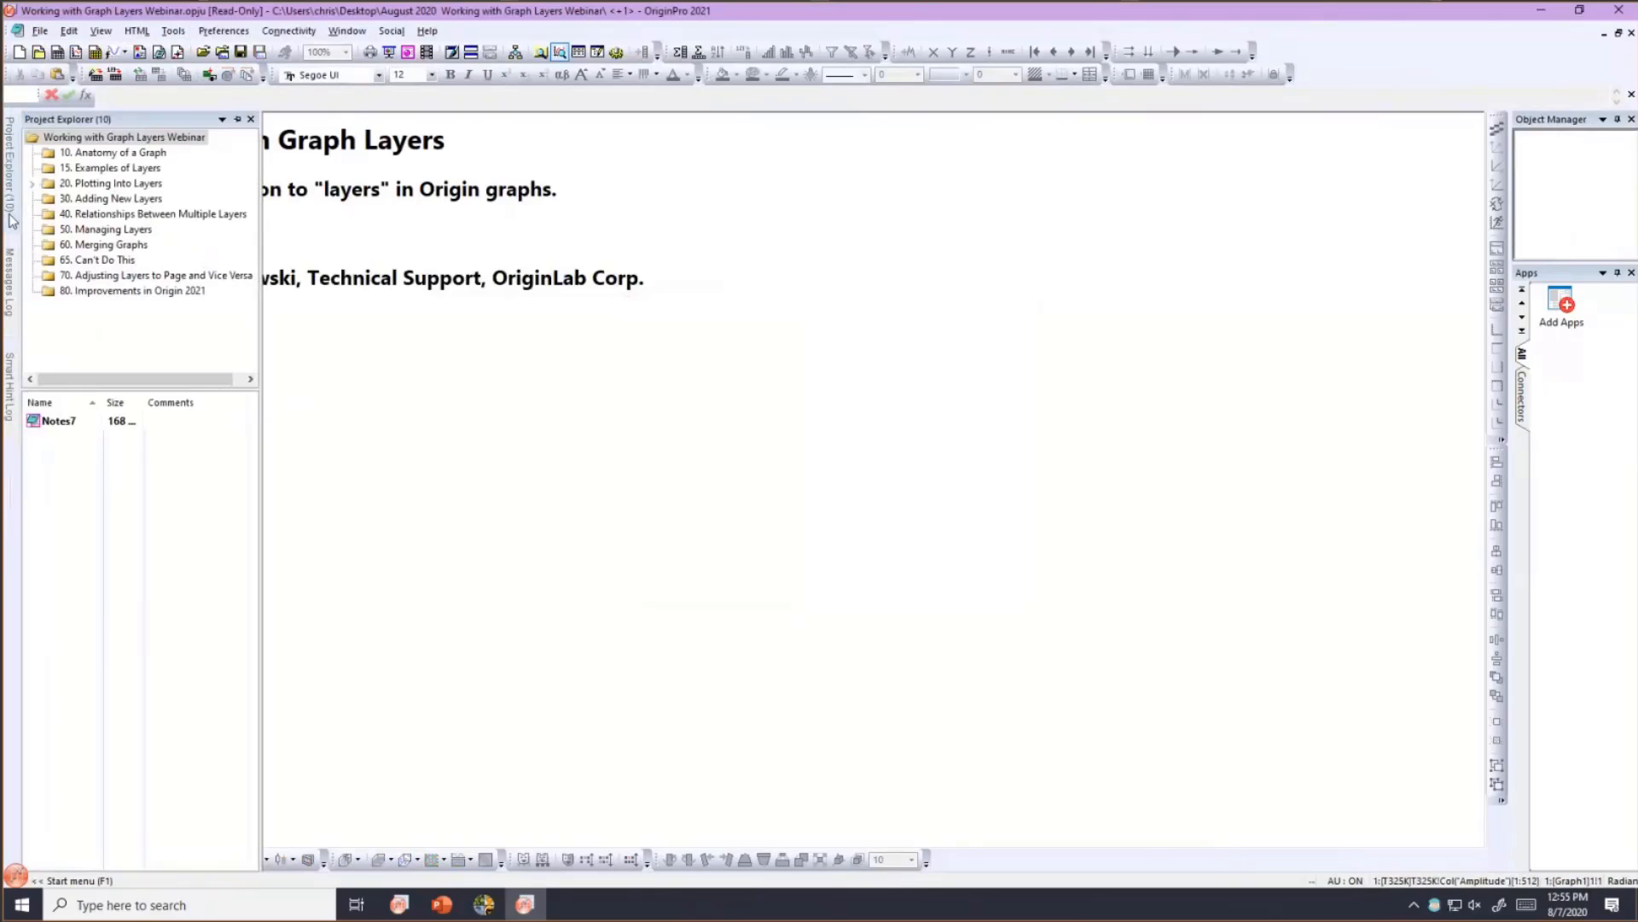
click(100, 292)
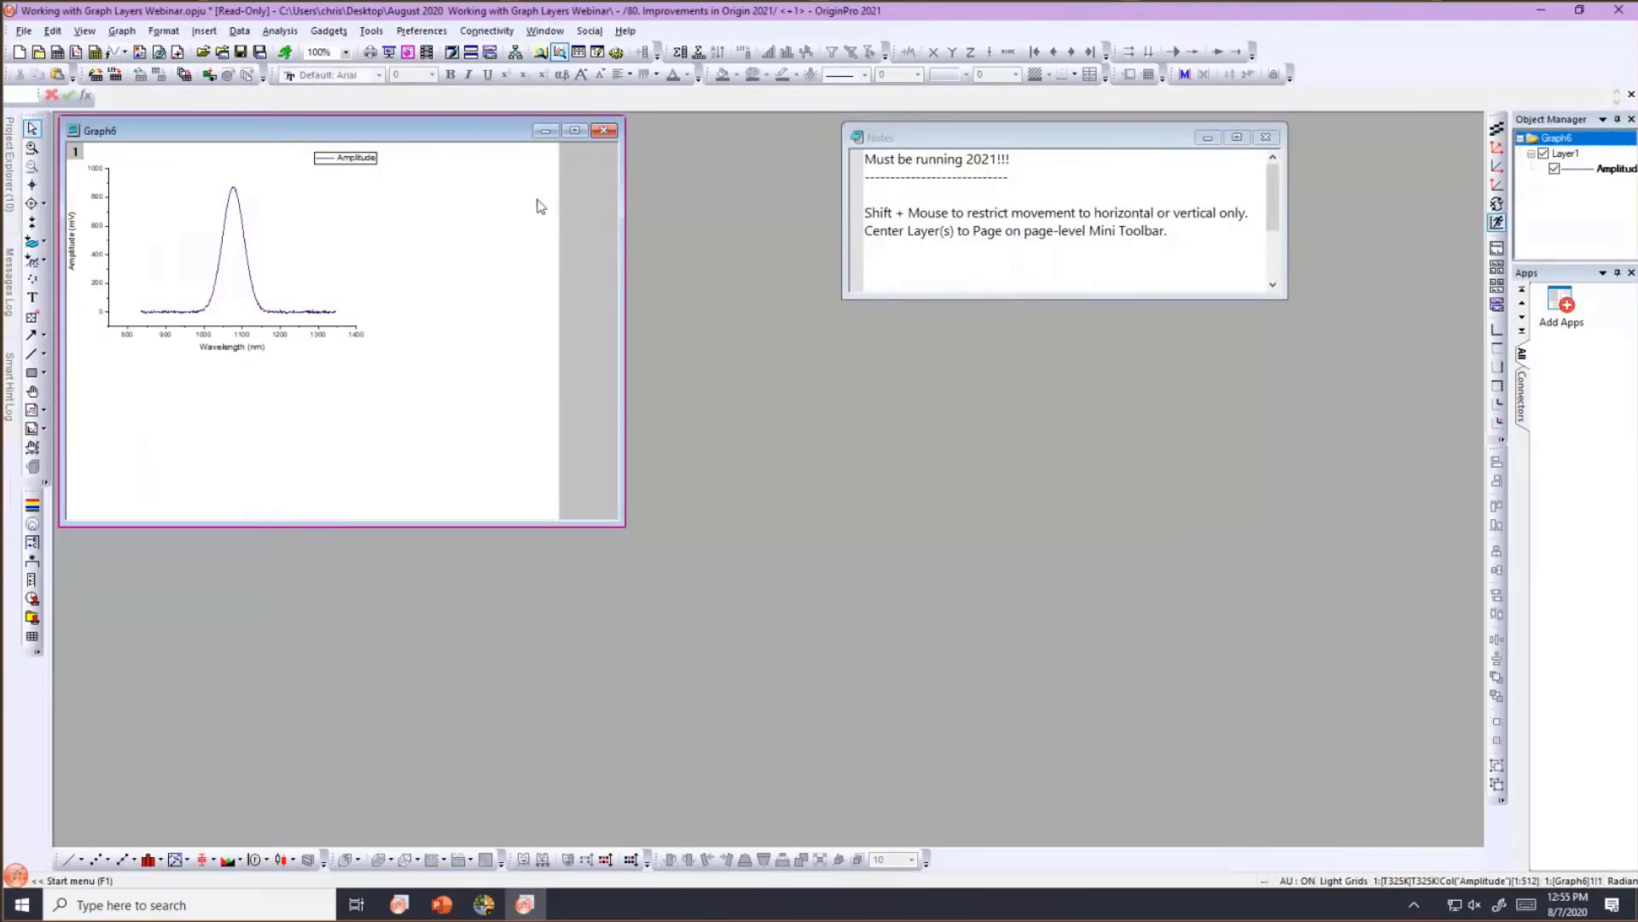
- Reposition and enlarge the Graph6 window, and move its layer from the page's upper left toward the lower right
drag(440, 133, 529, 190)
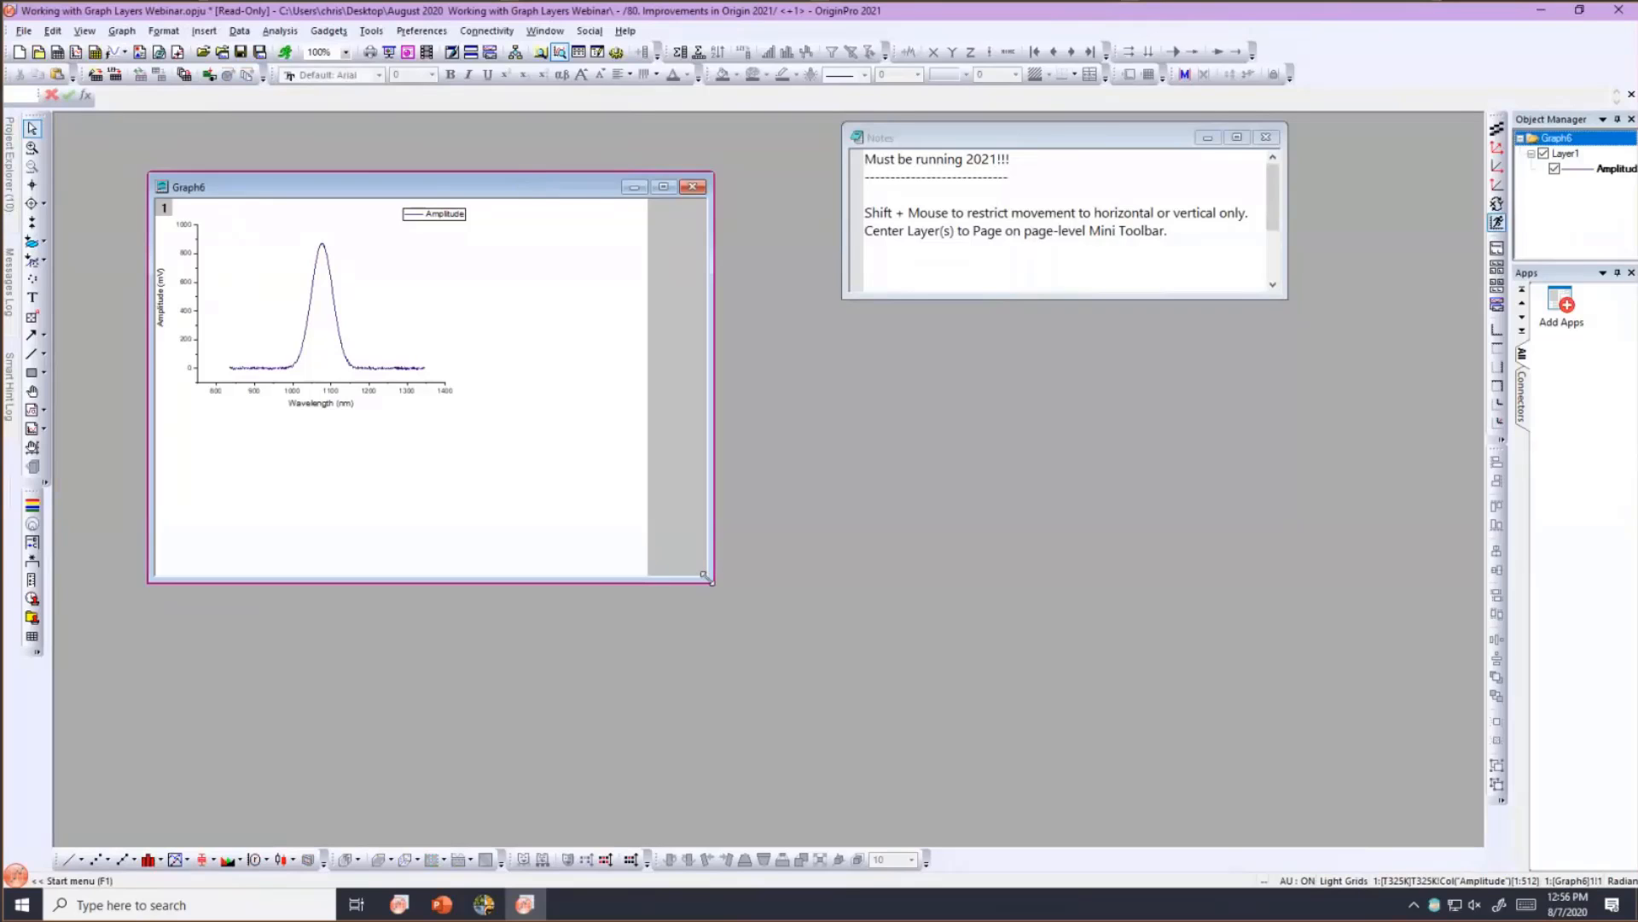
drag(707, 577, 793, 632)
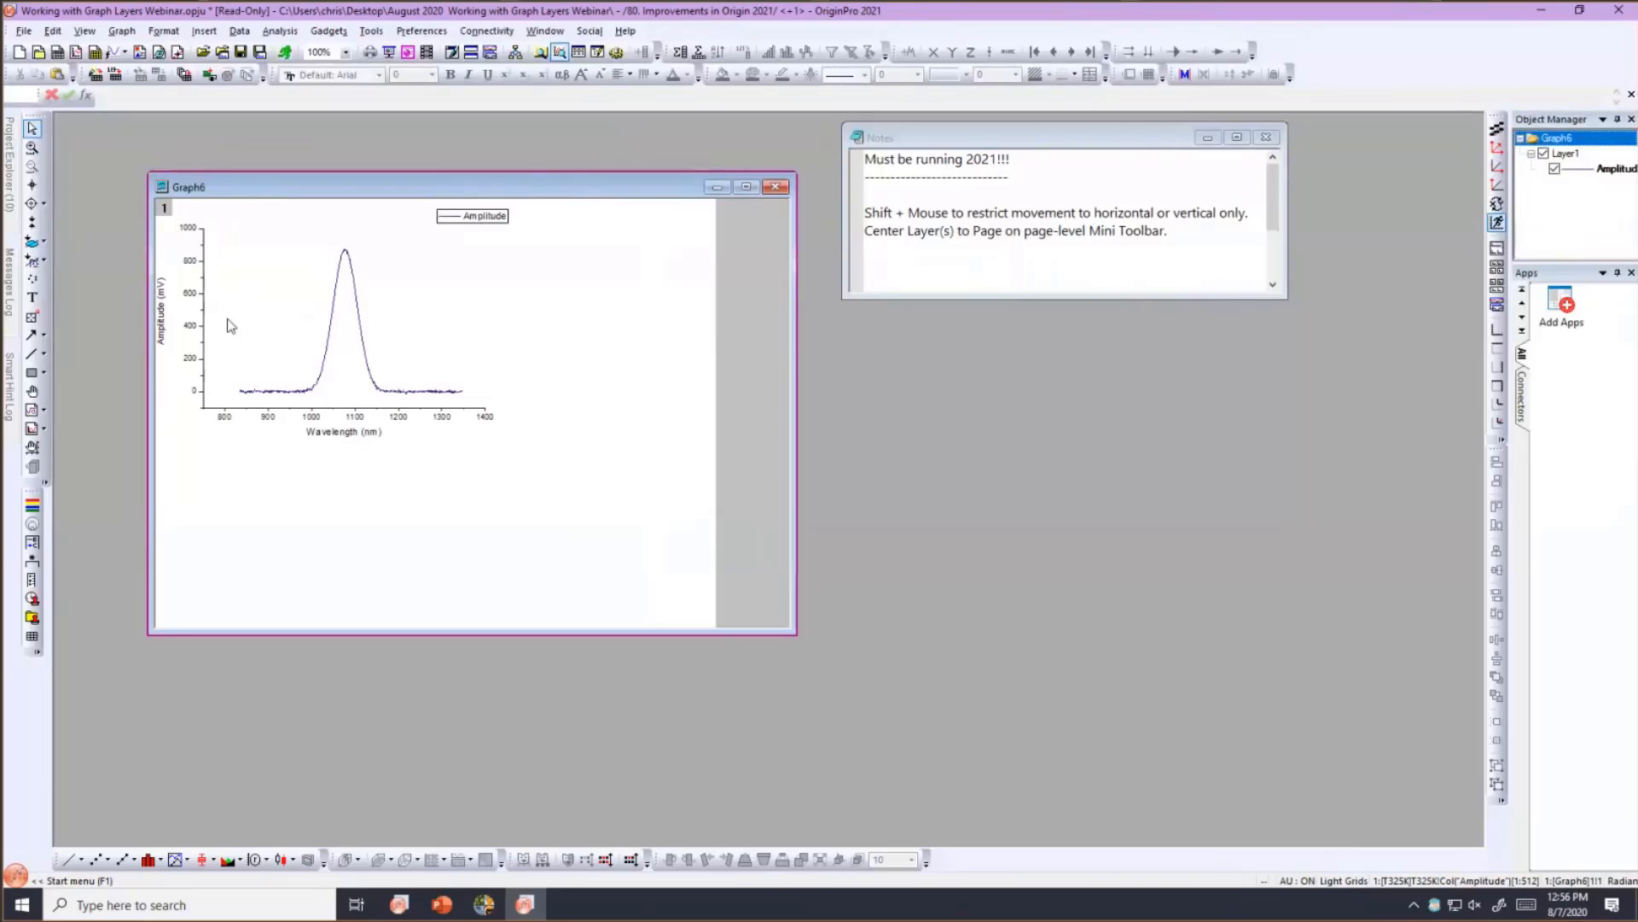
click(293, 329)
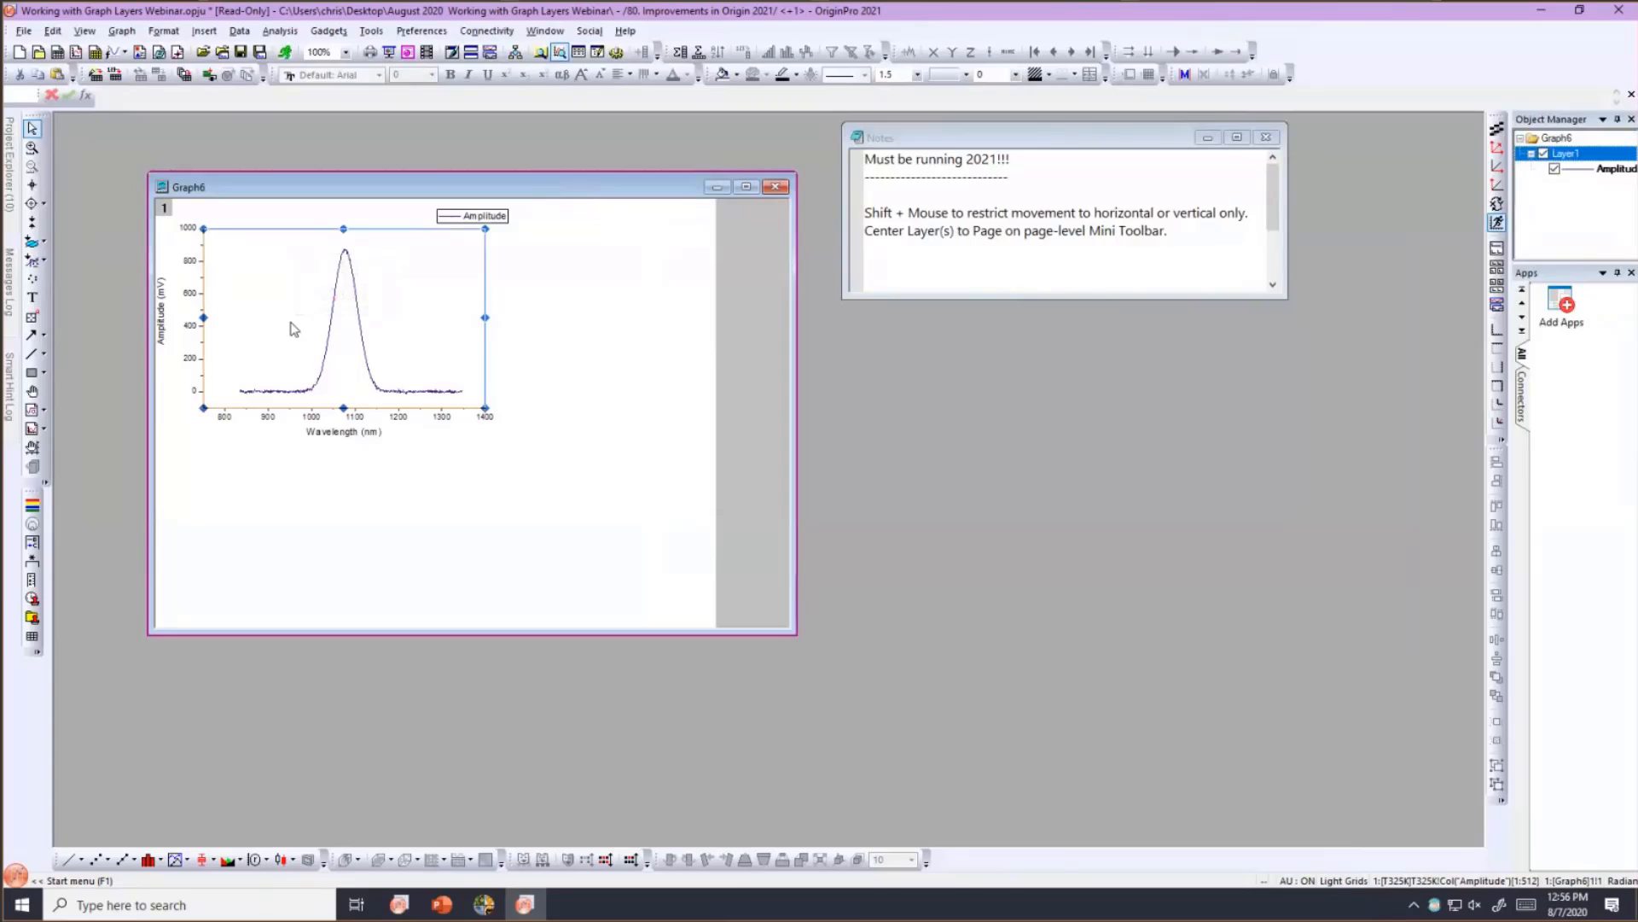
drag(295, 328, 356, 356)
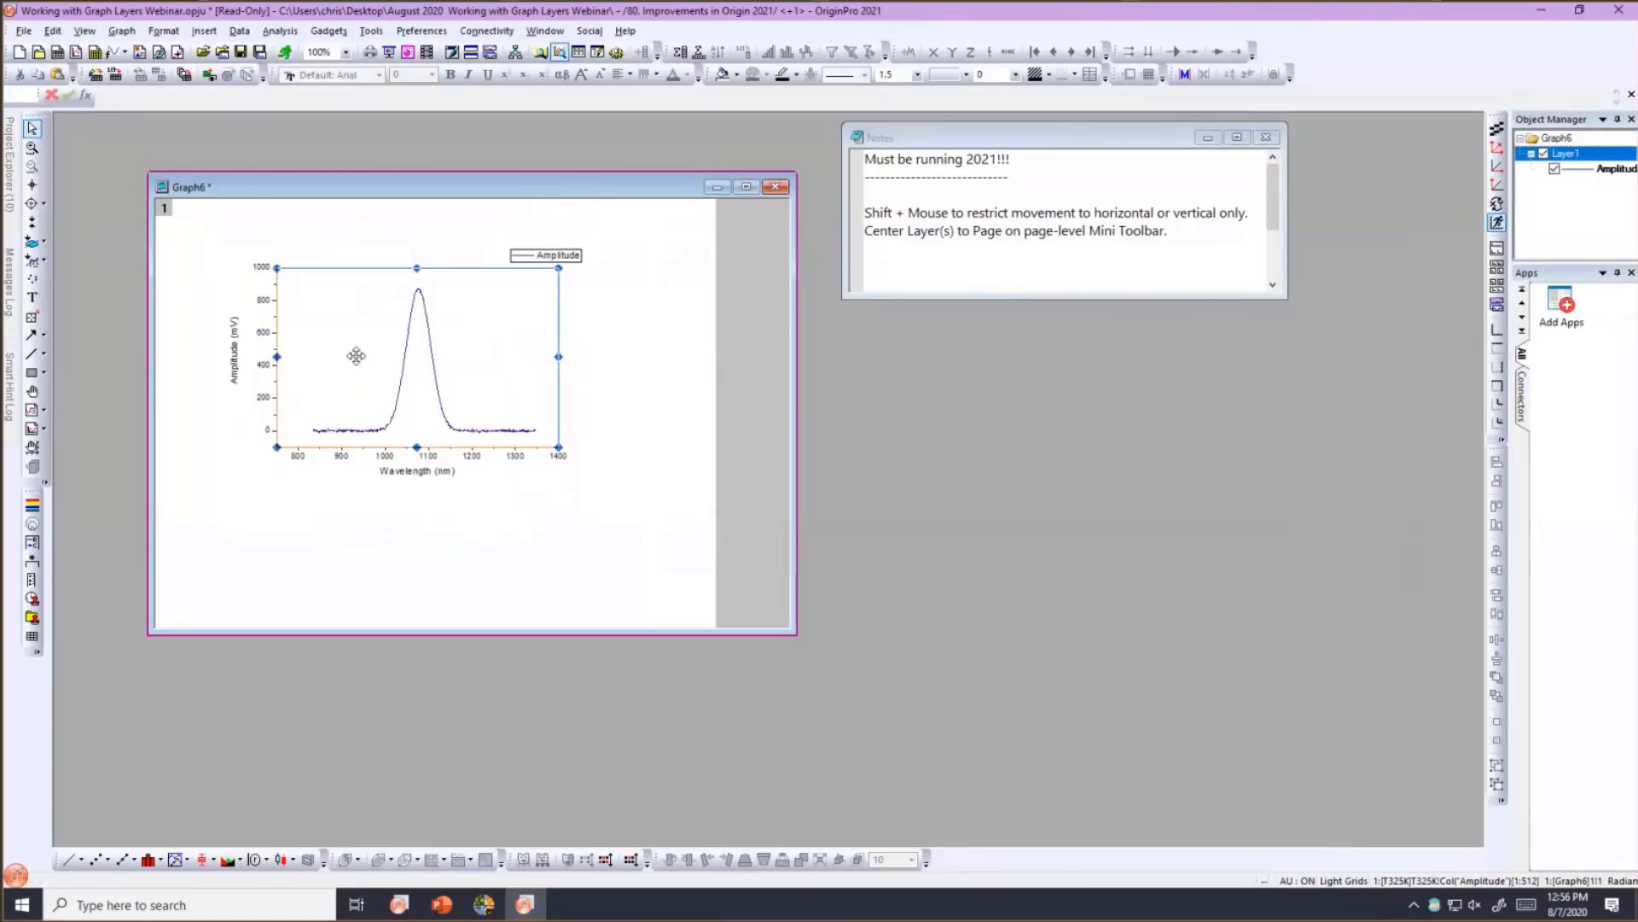
drag(356, 355, 445, 456)
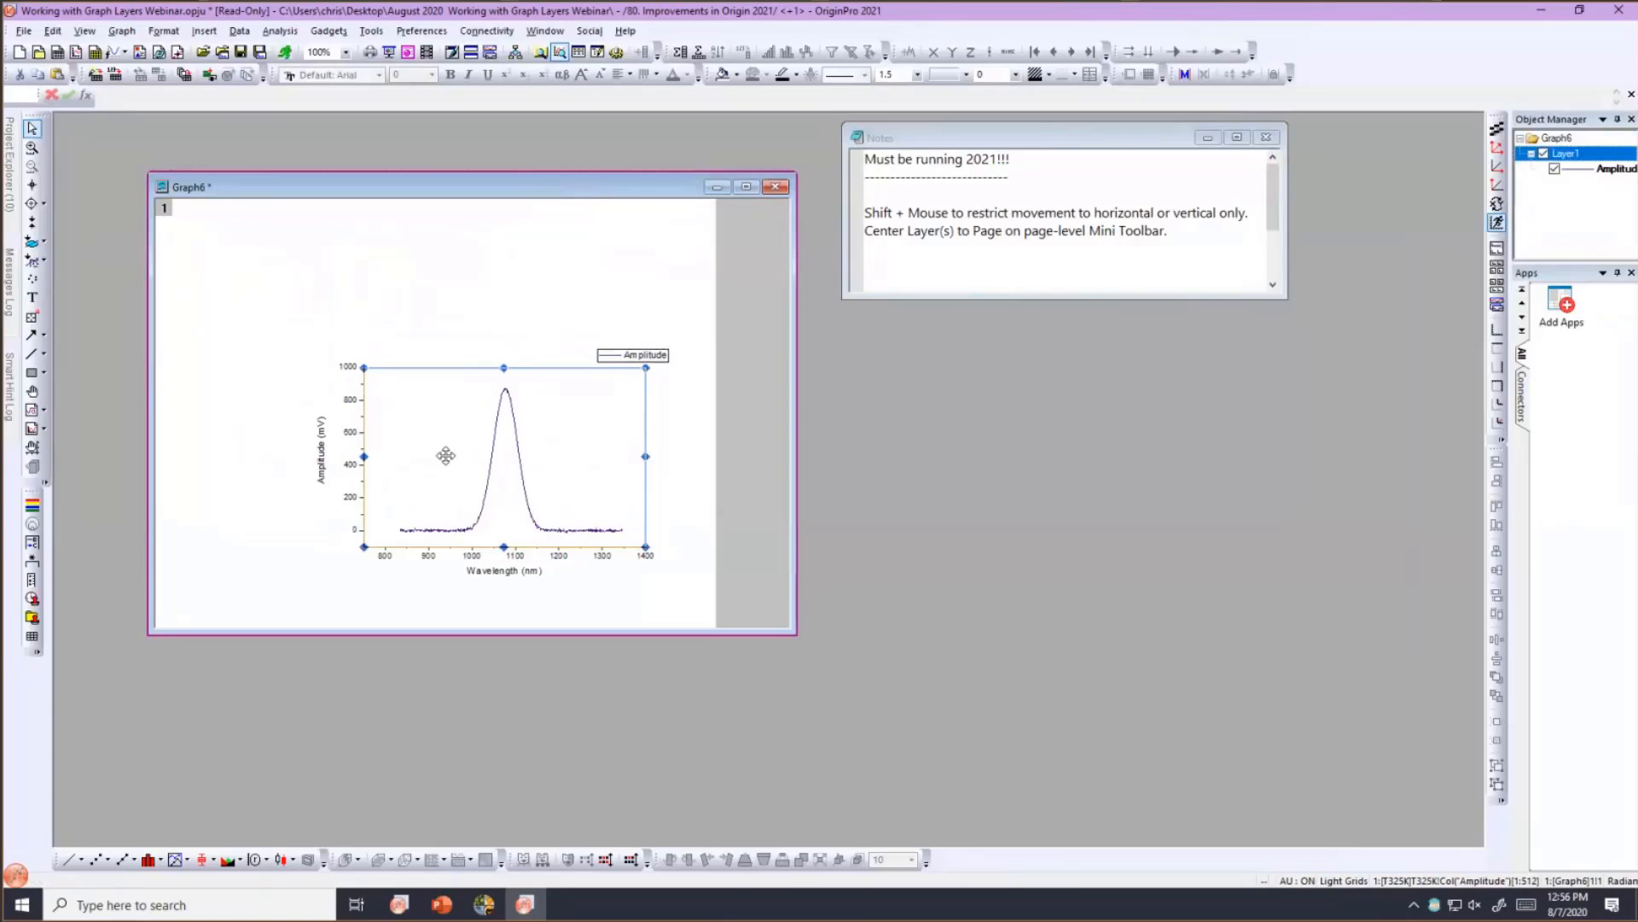
- Center the Graph6 layer on the page using the page-level Center Layer(s) to Page command
click(448, 294)
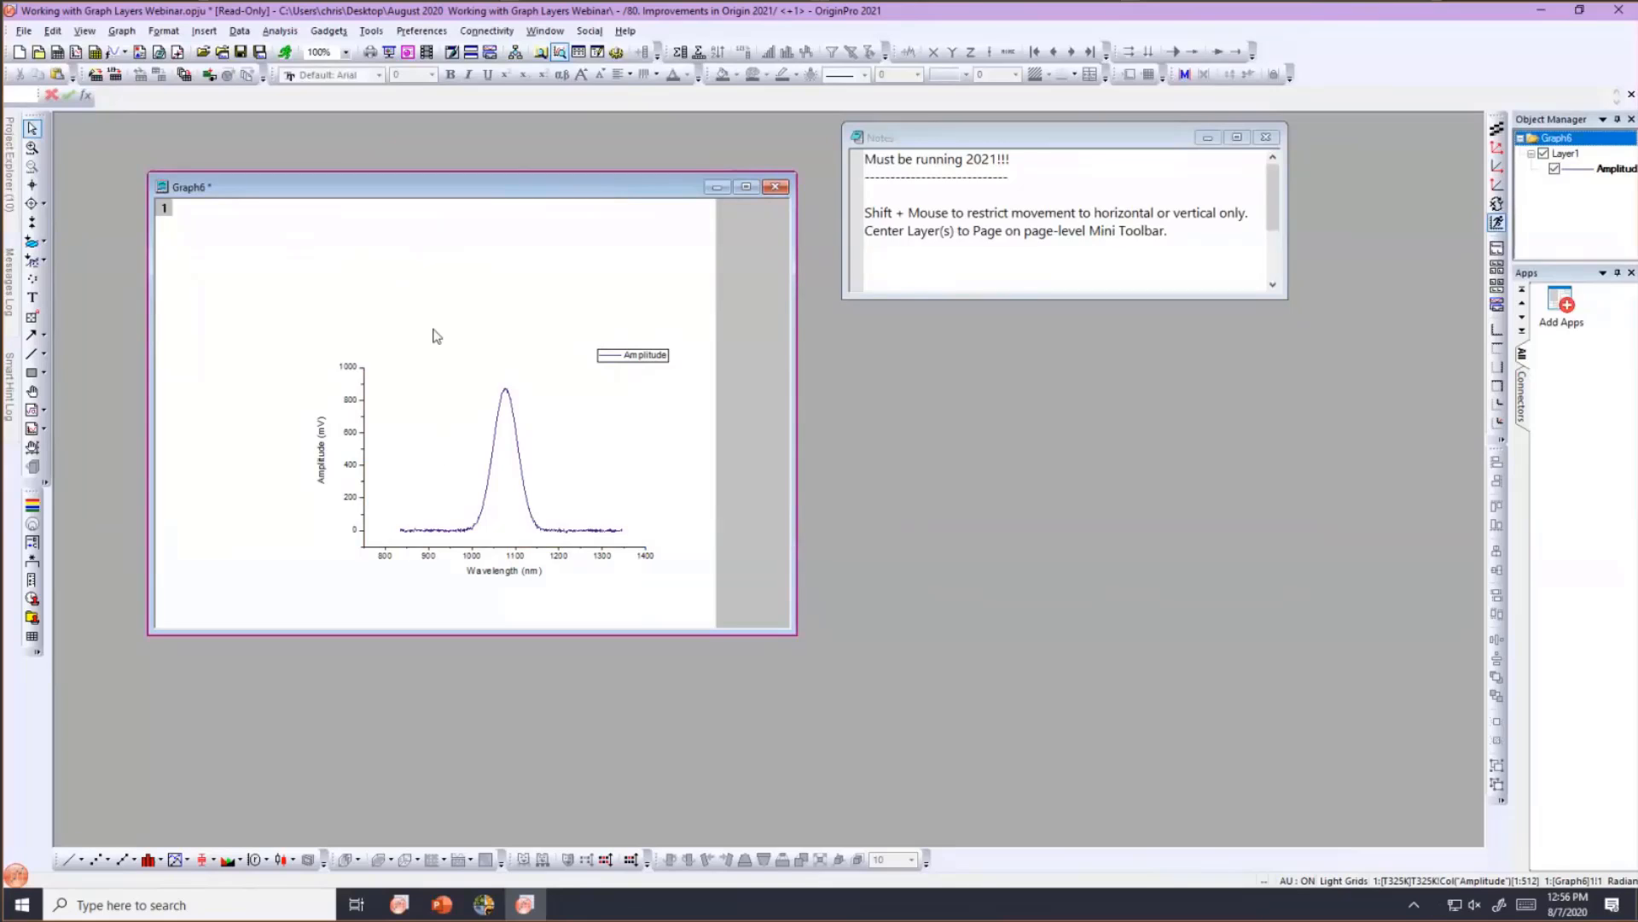
click(495, 471)
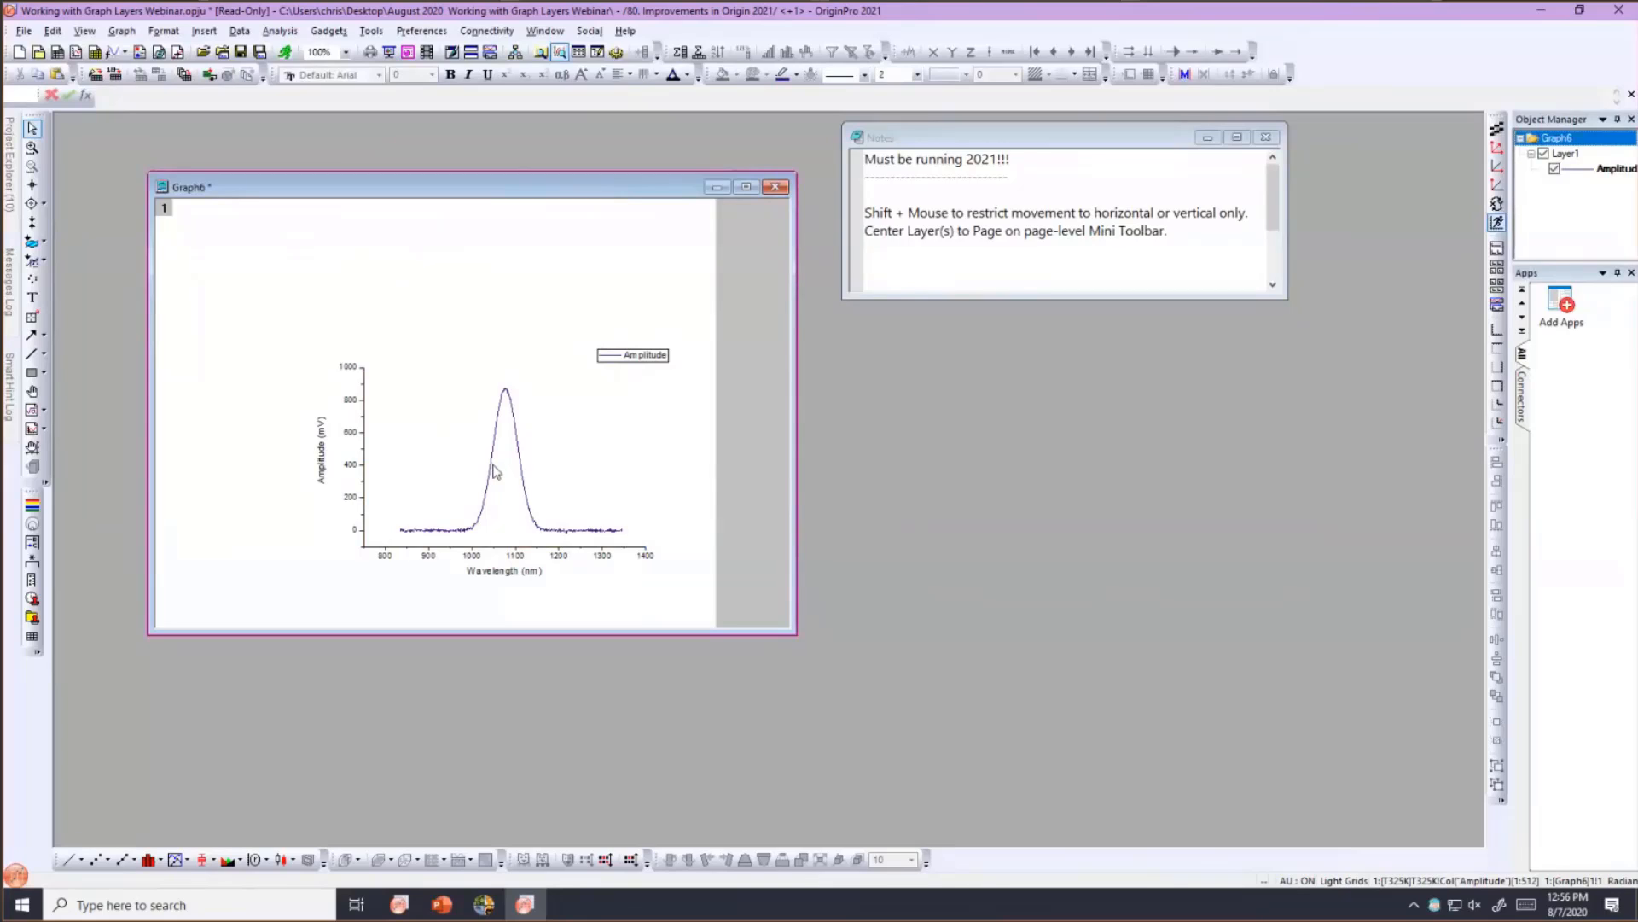
click(437, 429)
click(436, 380)
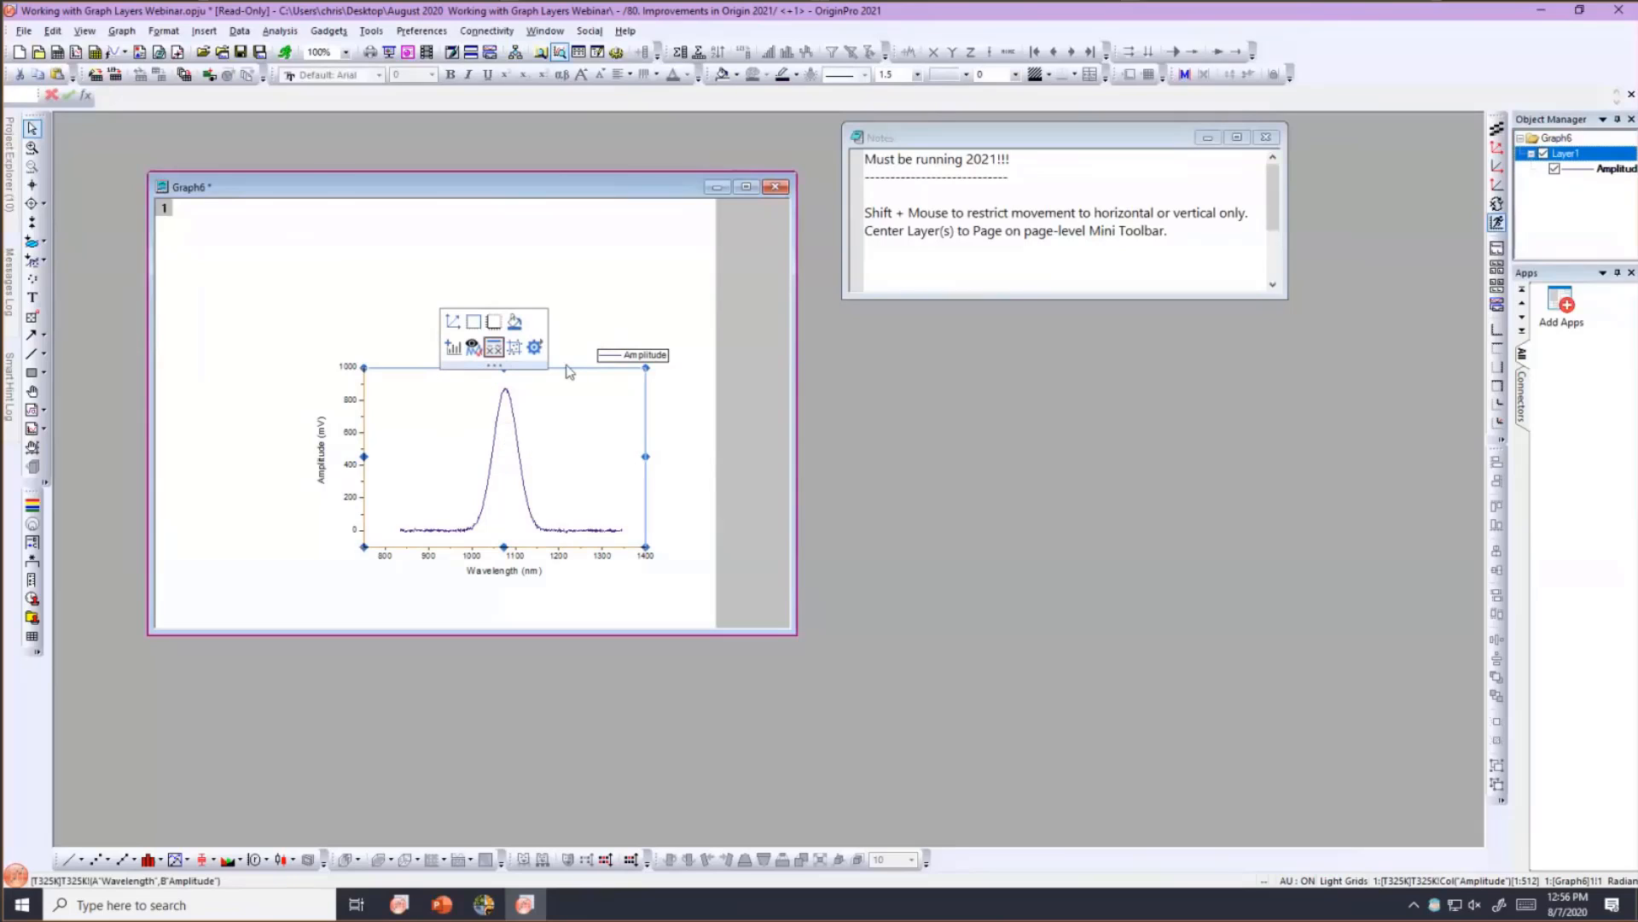
click(650, 332)
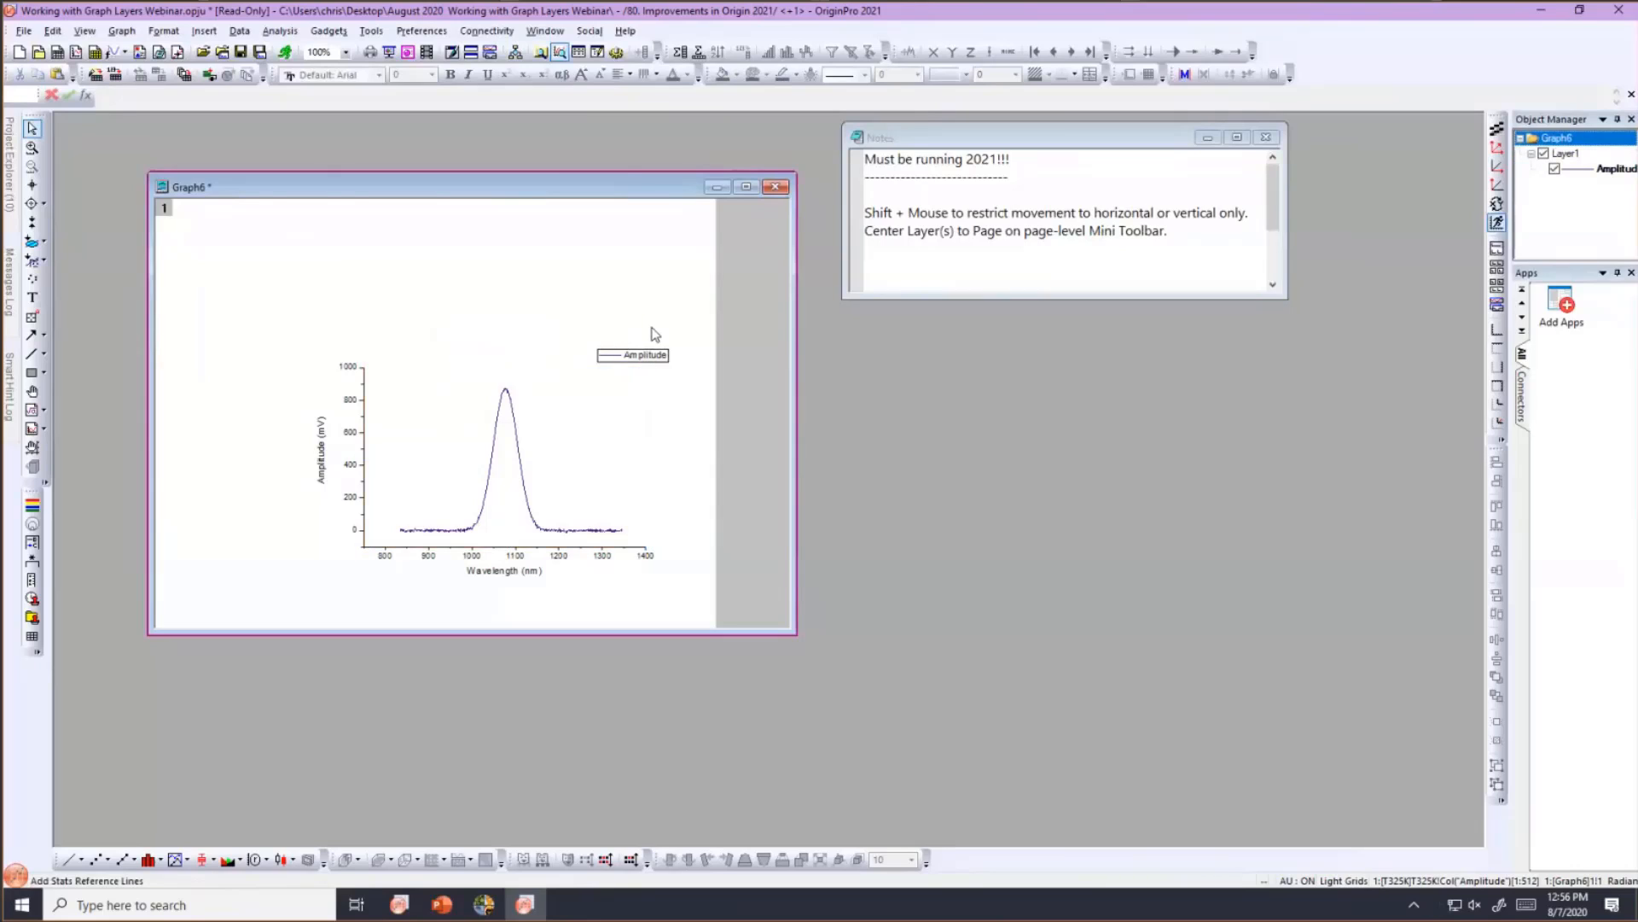
click(710, 333)
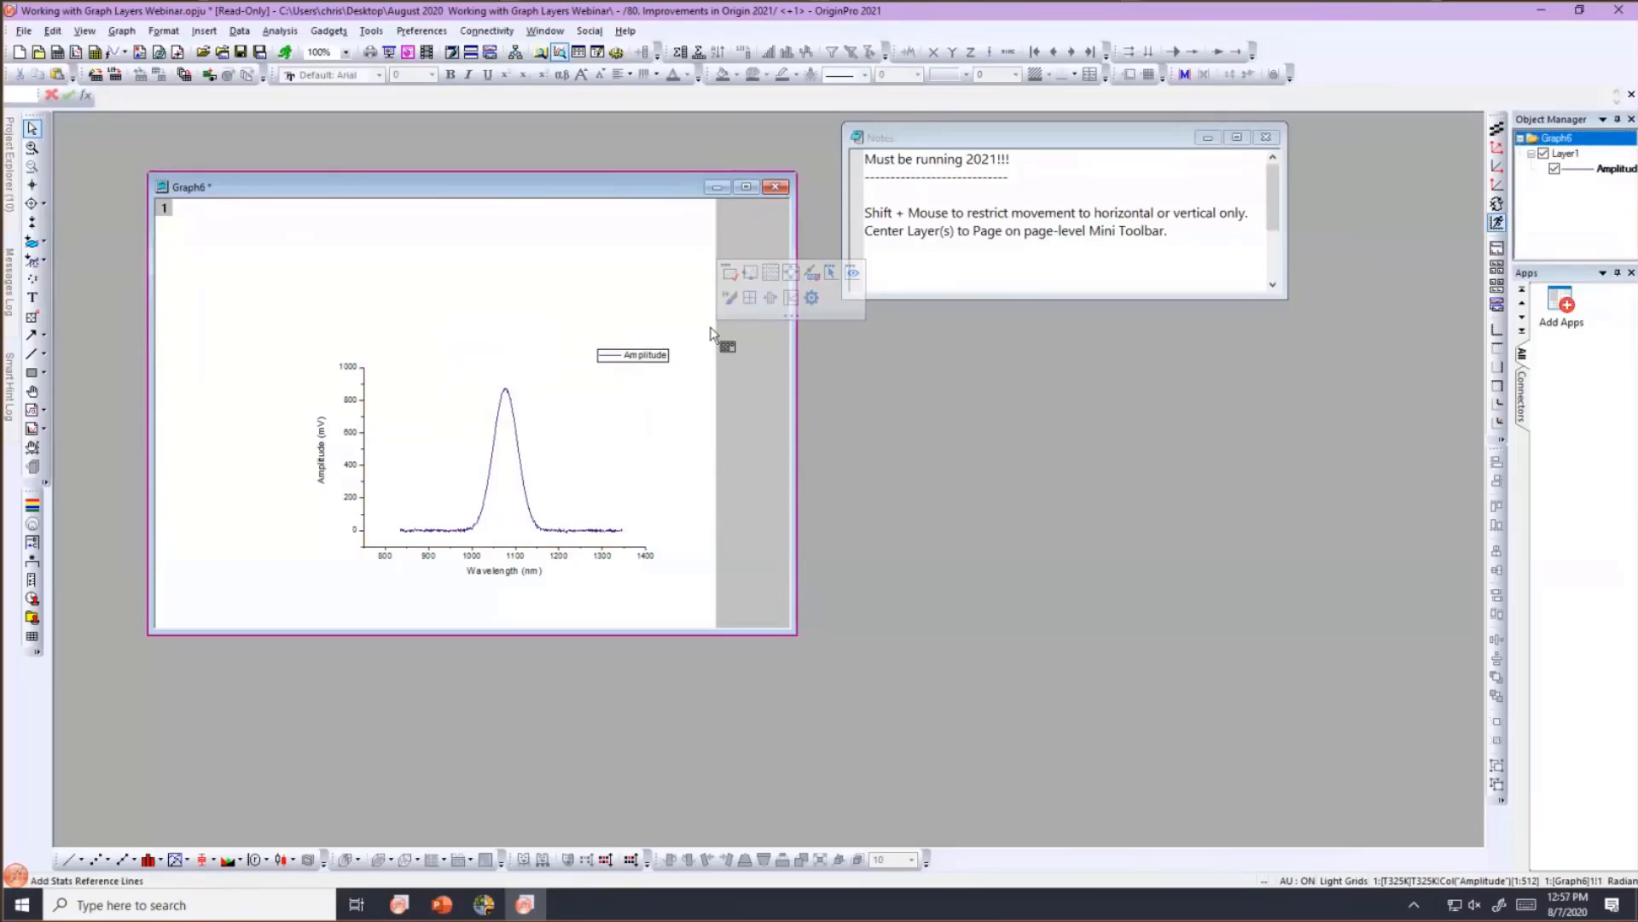
click(712, 328)
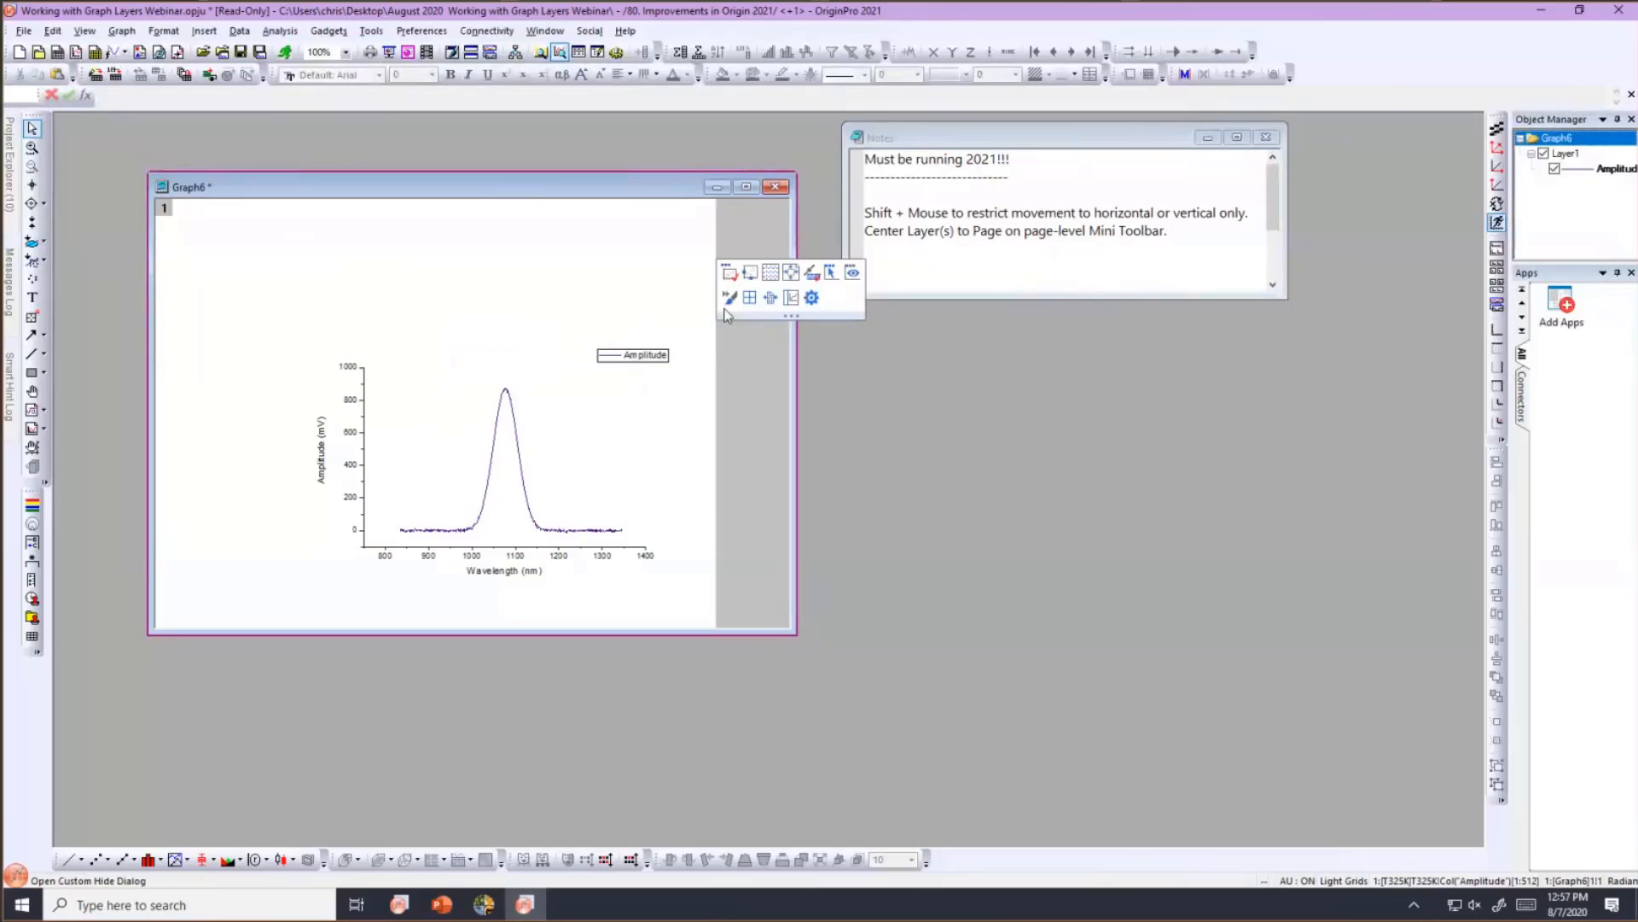
click(792, 275)
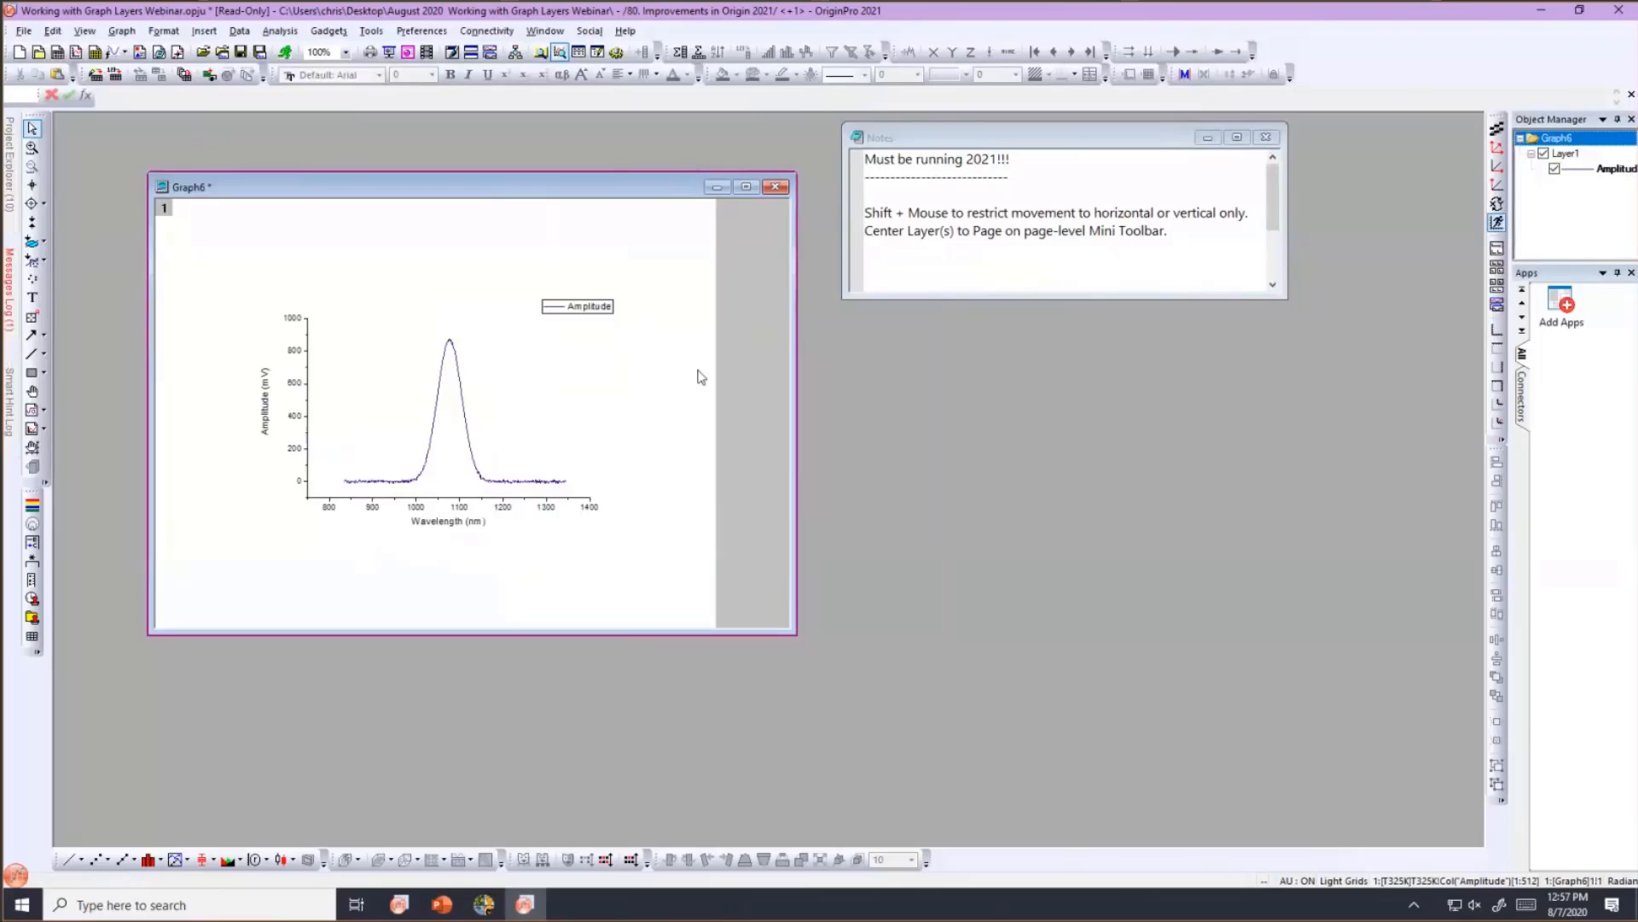
- Close Origin 2021 without saving the project changes and switch back to the OriginPro 2020b window
click(1619, 15)
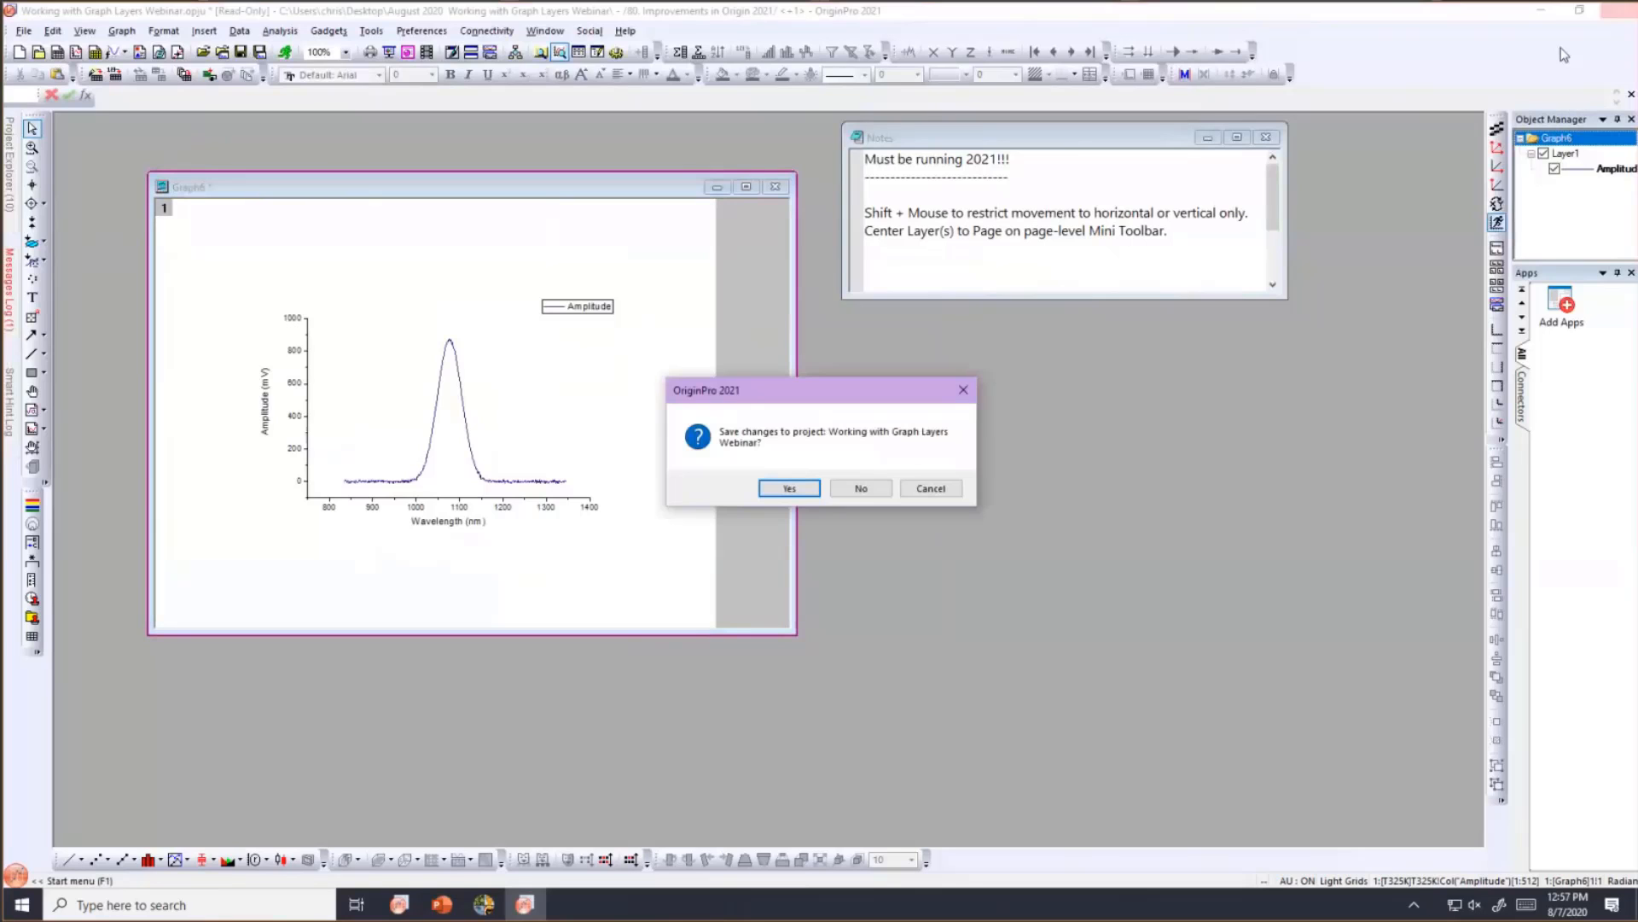
click(858, 489)
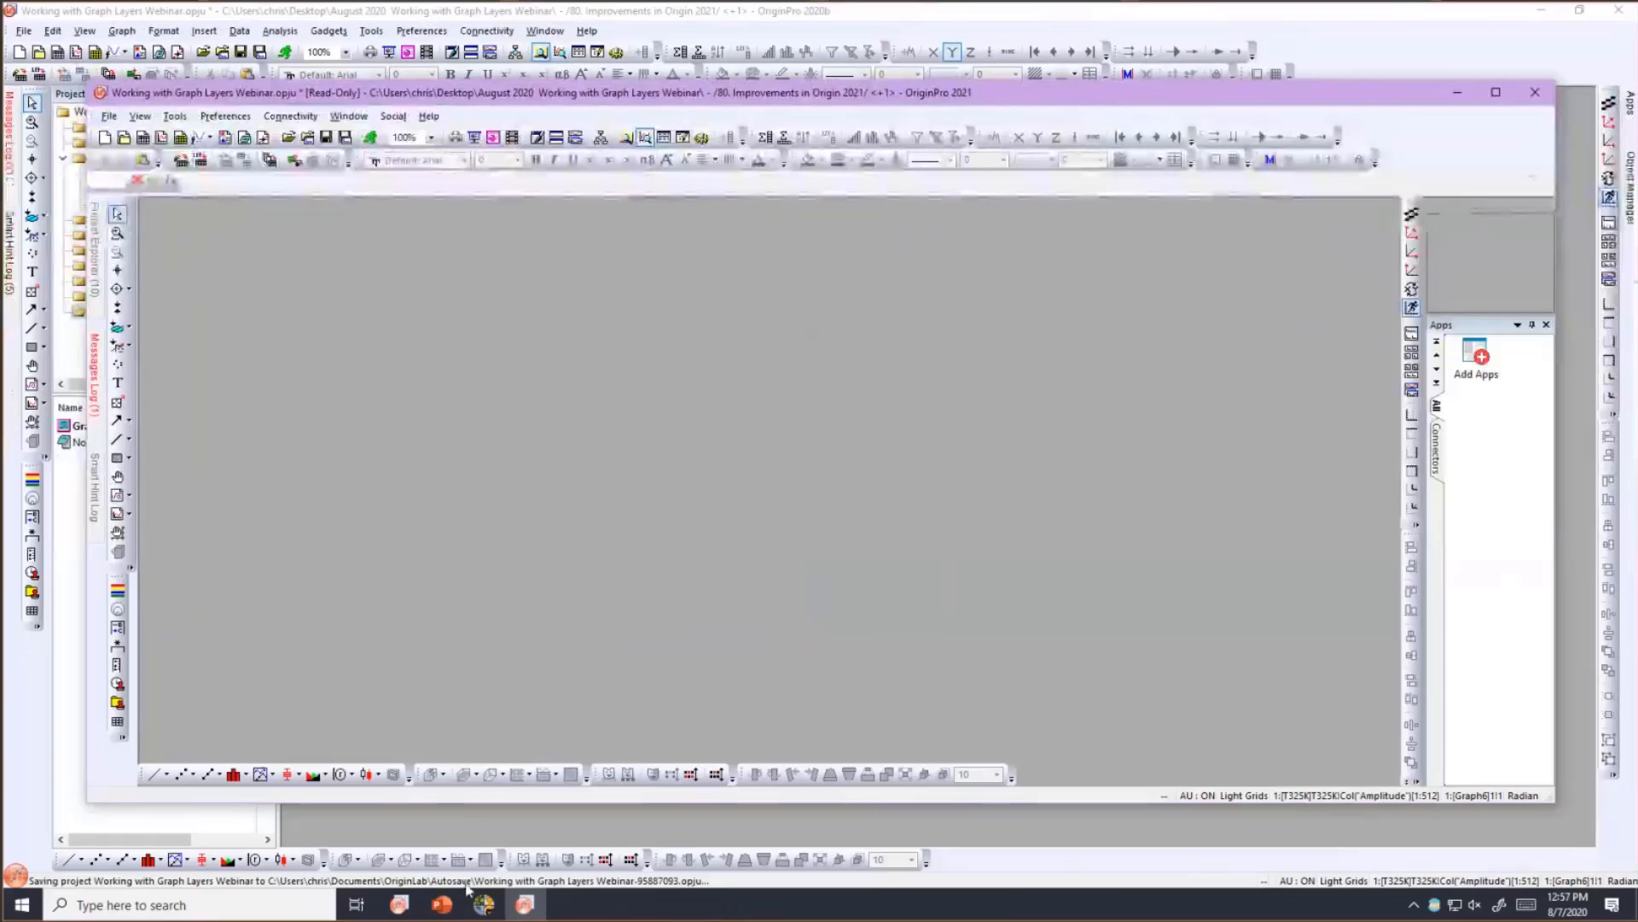
click(397, 905)
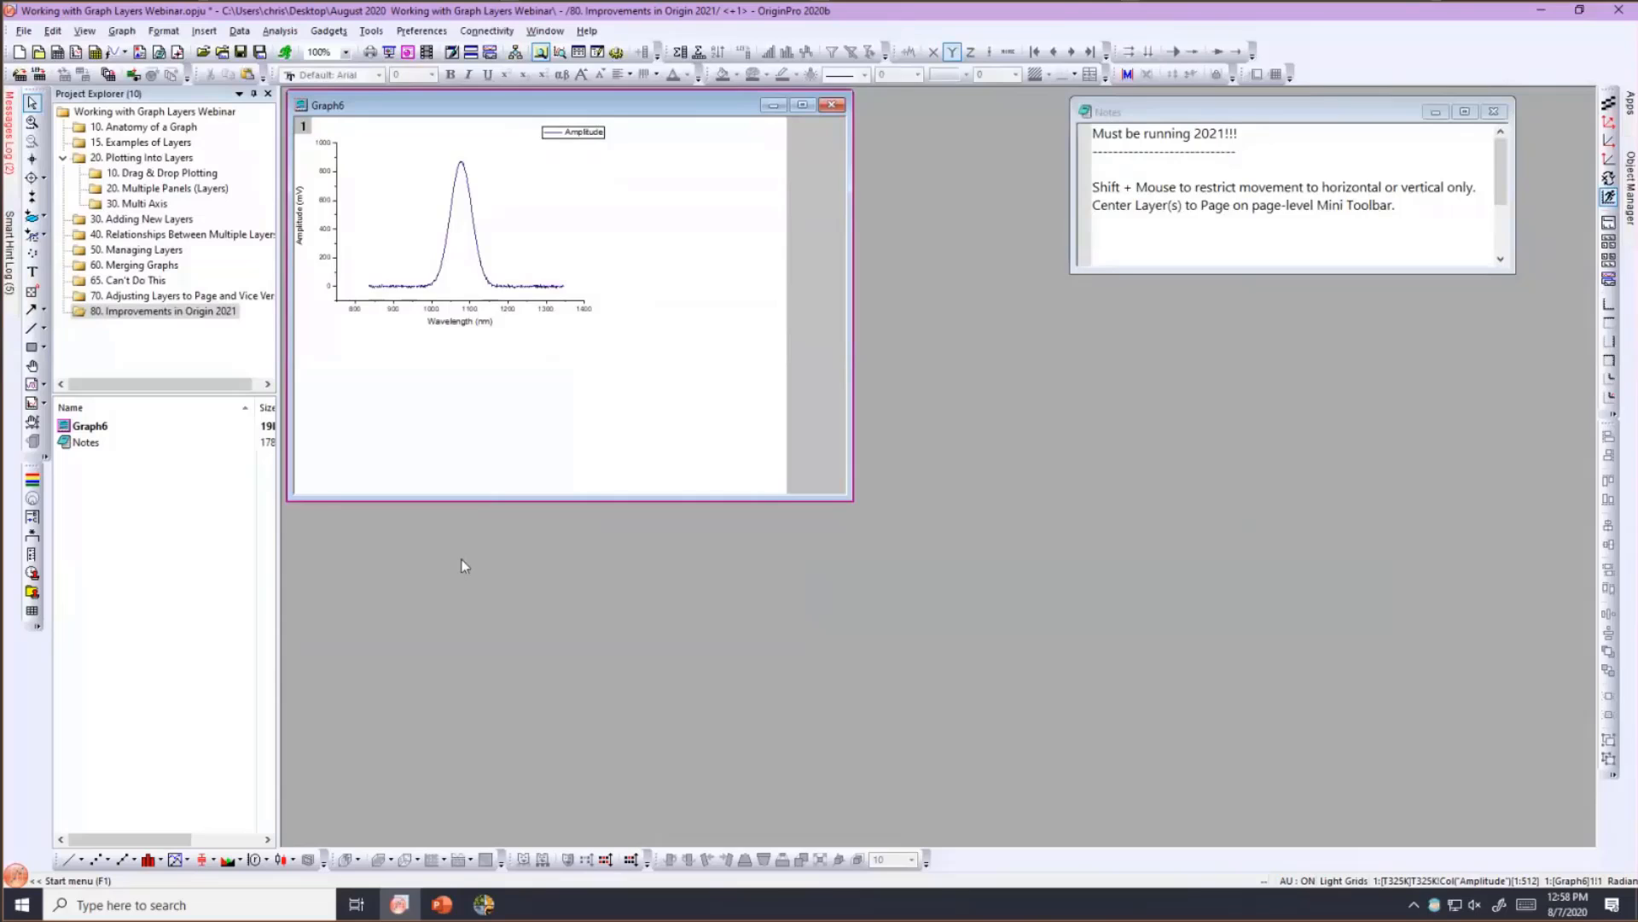
click(917, 29)
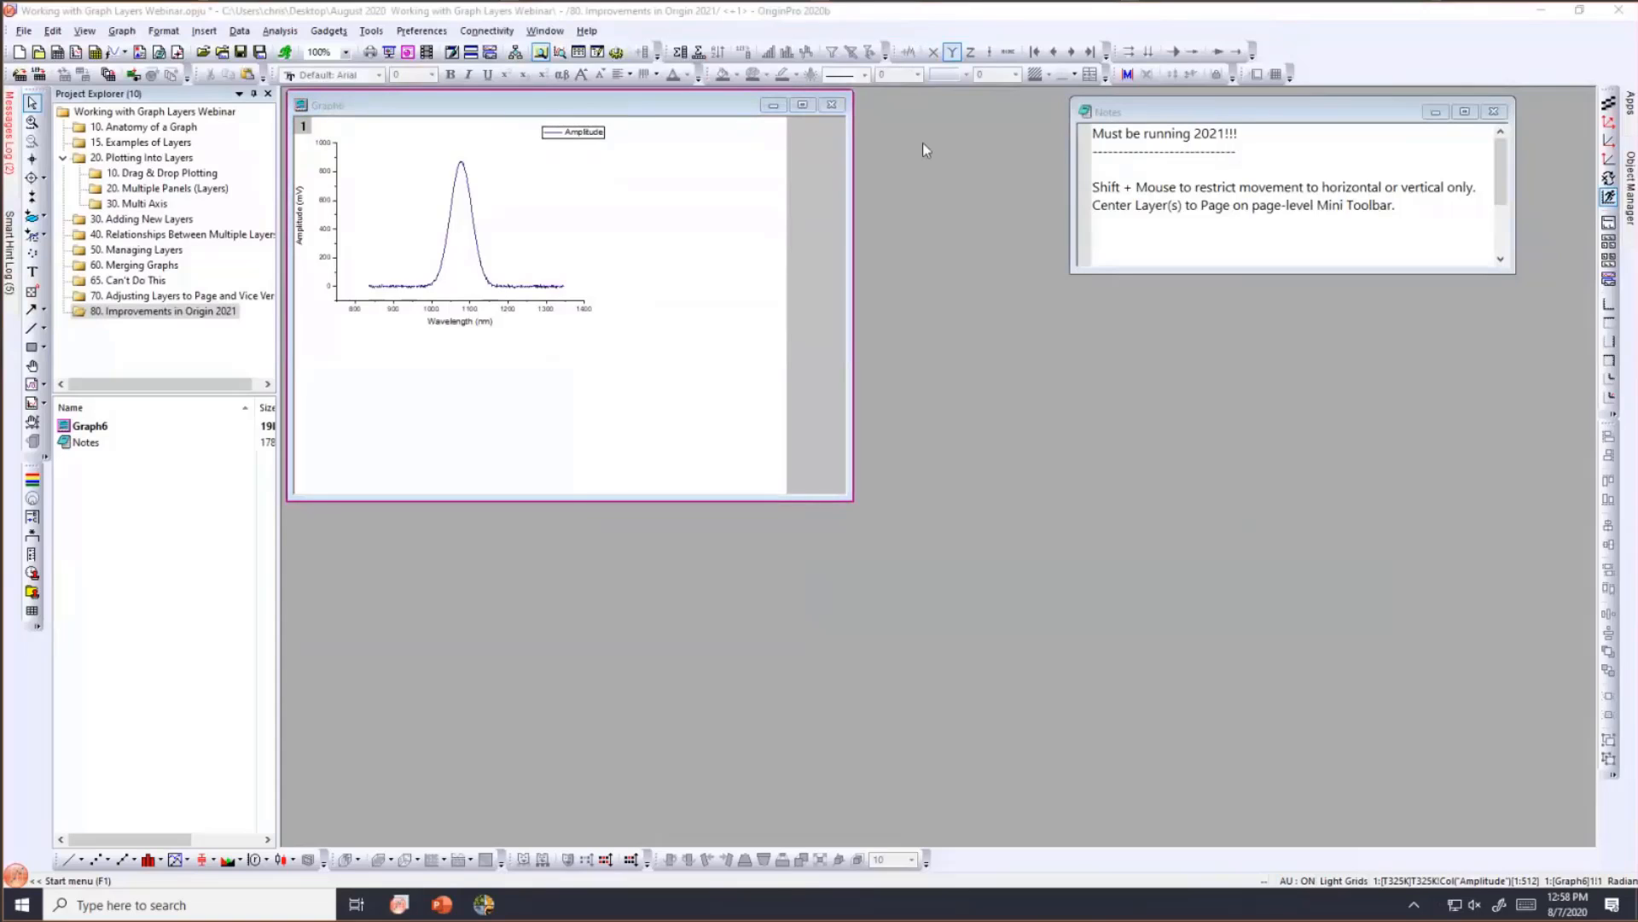